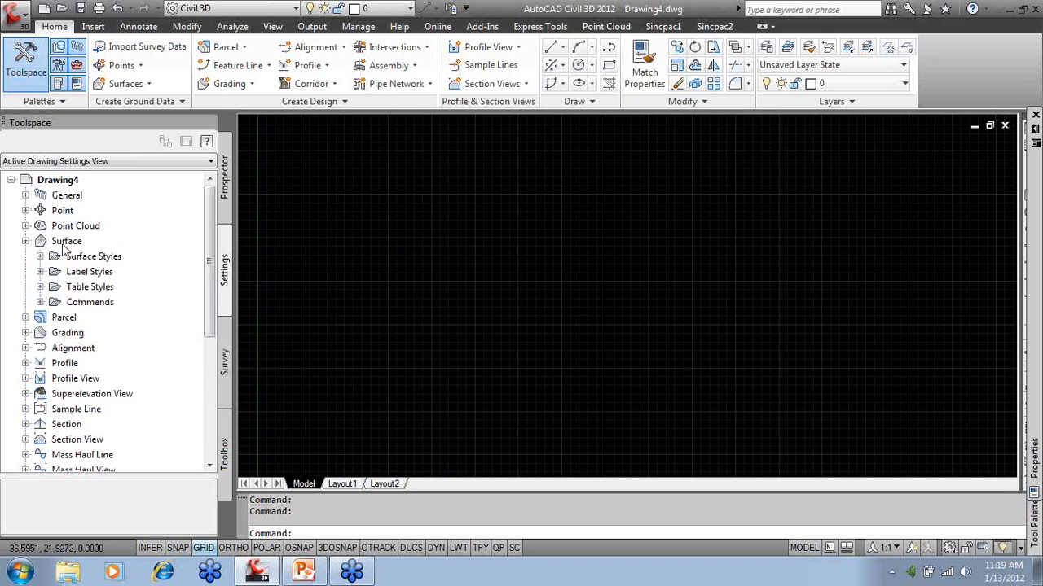
Expand the Surface collection to examine its surface styles and its contour and slope label styles.
{"action": "left_click", "coordinate": [40, 257]}
{"action": "left_click", "coordinate": [103, 274]}
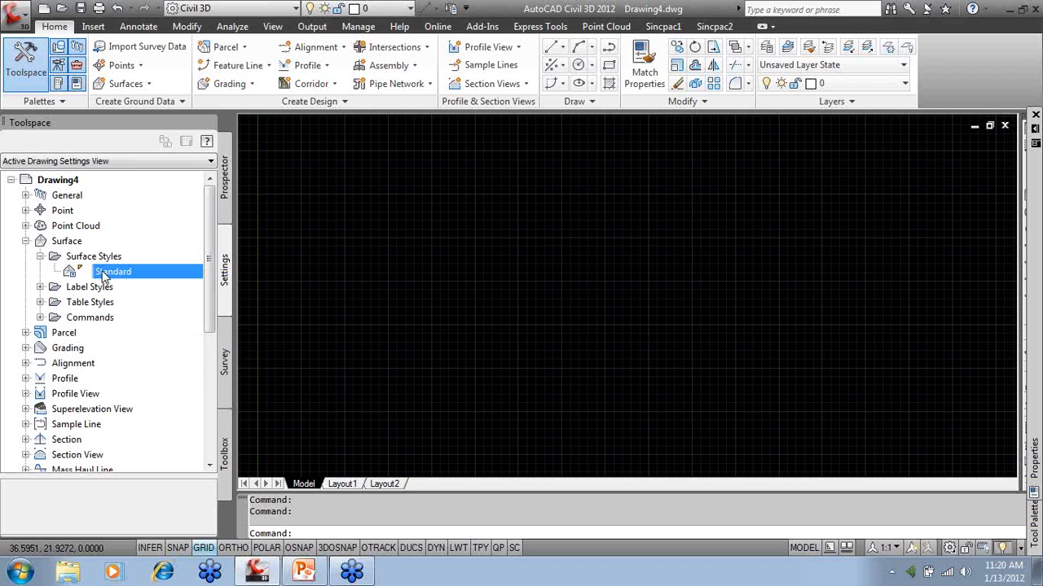
{"action": "left_click", "coordinate": [40, 287]}
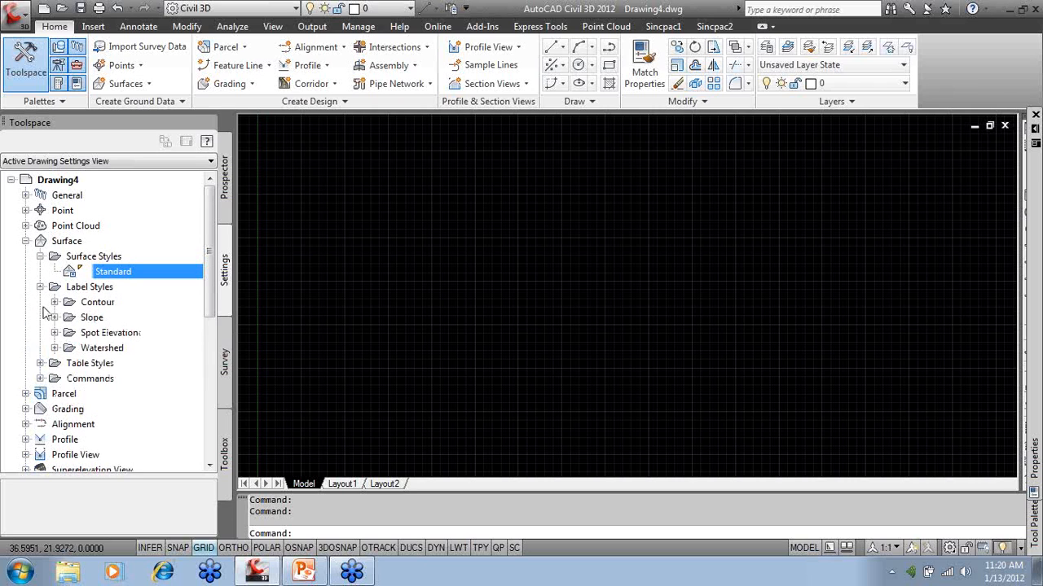
{"action": "left_click", "coordinate": [54, 302]}
{"action": "left_click", "coordinate": [54, 348]}
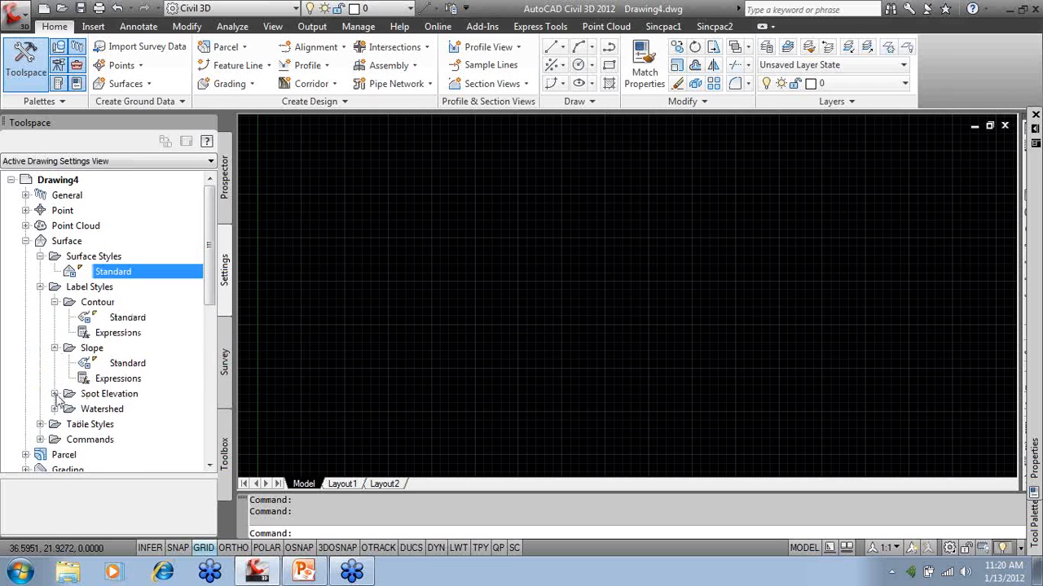
Expand the Parcel collection to examine its parcel styles and area label styles.
{"action": "scroll", "coordinate": [116, 345], "scroll_direction": "down", "scroll_amount": 3}
{"action": "left_click", "coordinate": [25, 319]}
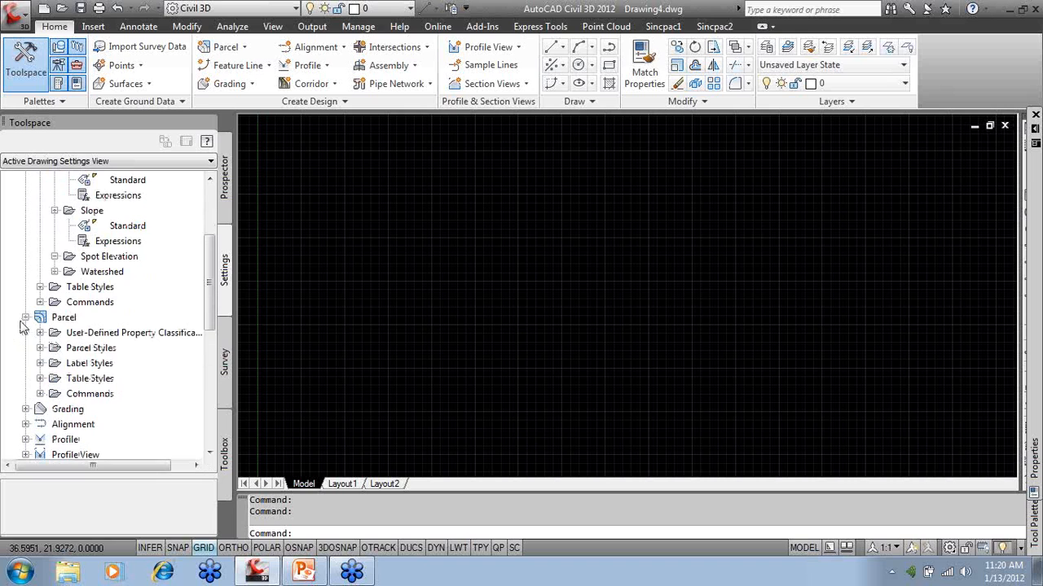
{"action": "left_click", "coordinate": [40, 347]}
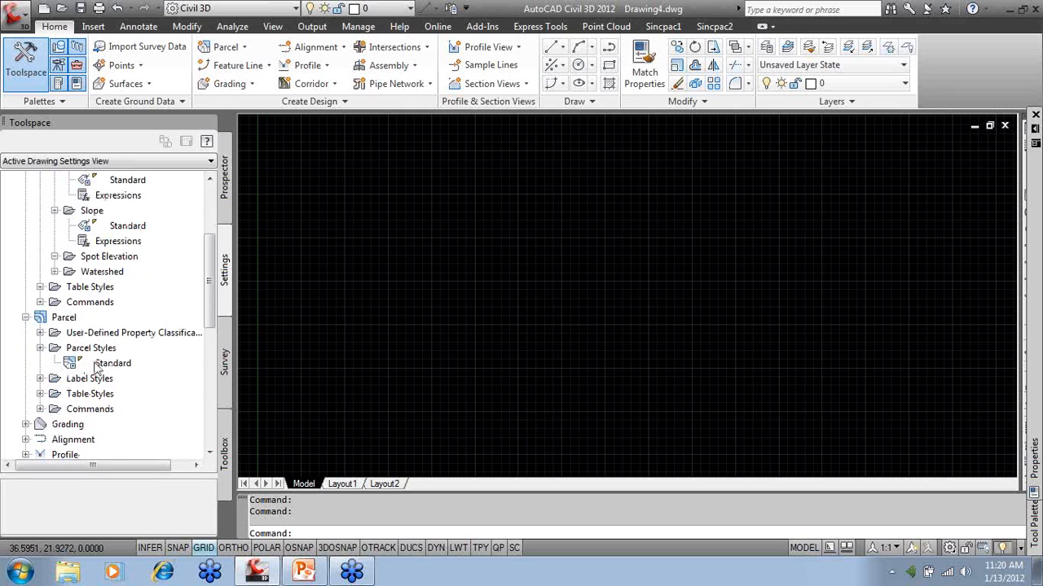
{"action": "left_click", "coordinate": [40, 379]}
{"action": "scroll", "coordinate": [48, 377], "scroll_direction": "down", "scroll_amount": 1}
{"action": "left_click", "coordinate": [54, 348]}
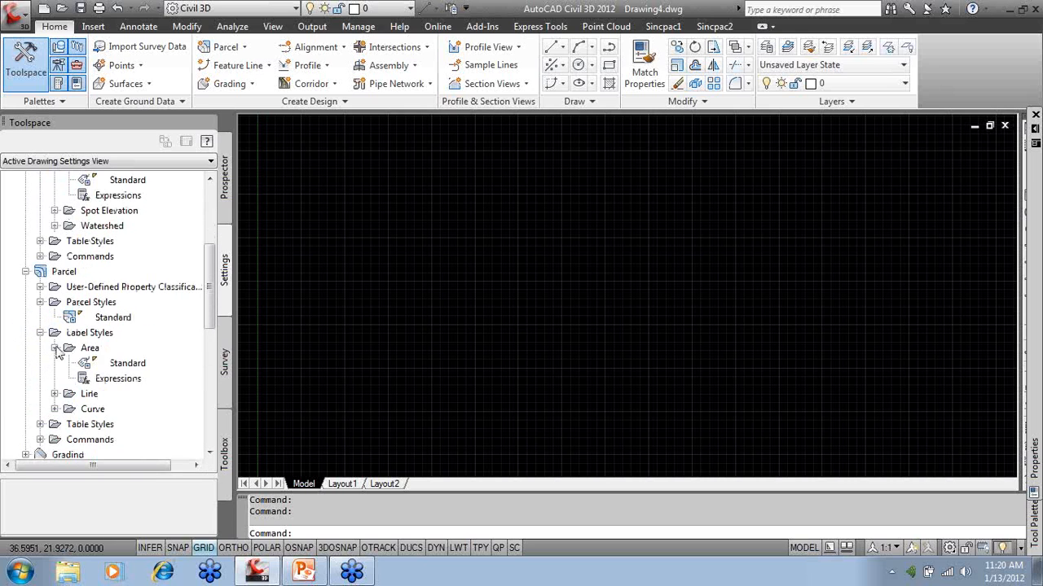
Expand the Alignment collection to examine its alignment styles, label sets and station offset label styles.
{"action": "scroll", "coordinate": [106, 368], "scroll_direction": "down", "scroll_amount": 2}
{"action": "left_click", "coordinate": [26, 379]}
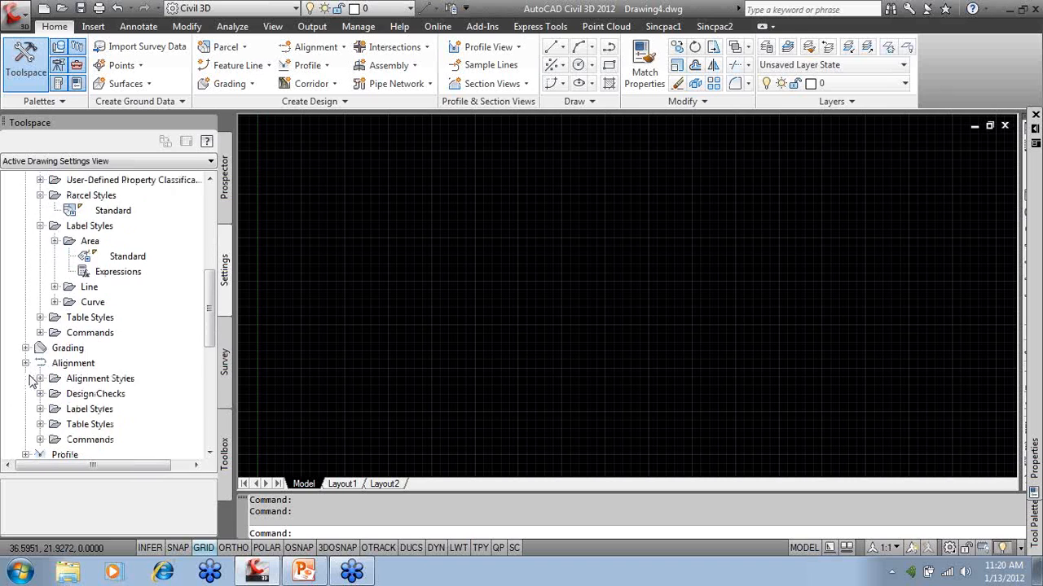
{"action": "scroll", "coordinate": [29, 376], "scroll_direction": "down", "scroll_amount": 1}
{"action": "left_click", "coordinate": [40, 333]}
{"action": "left_click", "coordinate": [113, 347]}
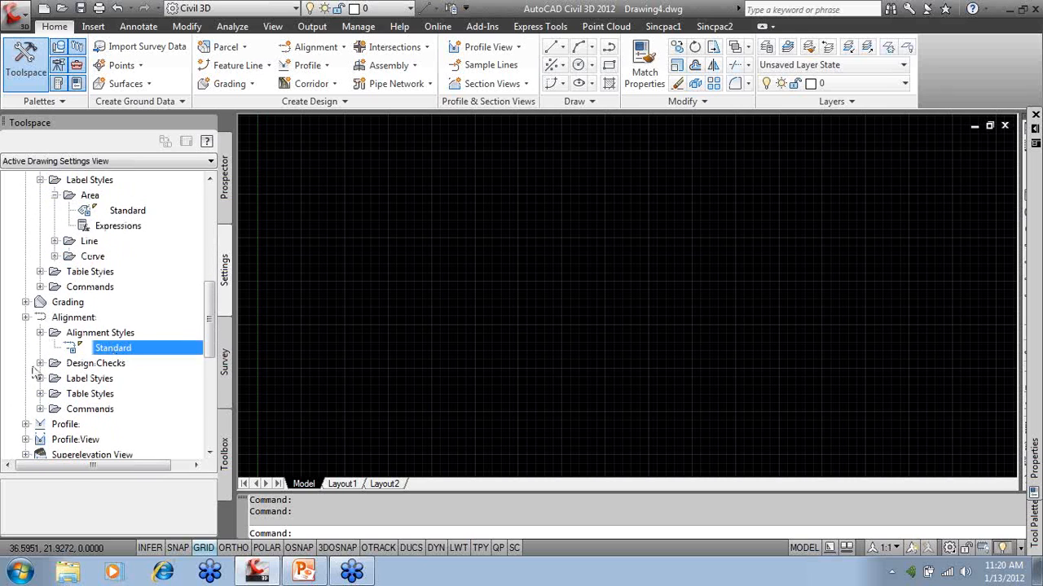
{"action": "left_click", "coordinate": [40, 379]}
{"action": "scroll", "coordinate": [99, 350], "scroll_direction": "down", "scroll_amount": 1}
{"action": "left_click", "coordinate": [55, 333]}
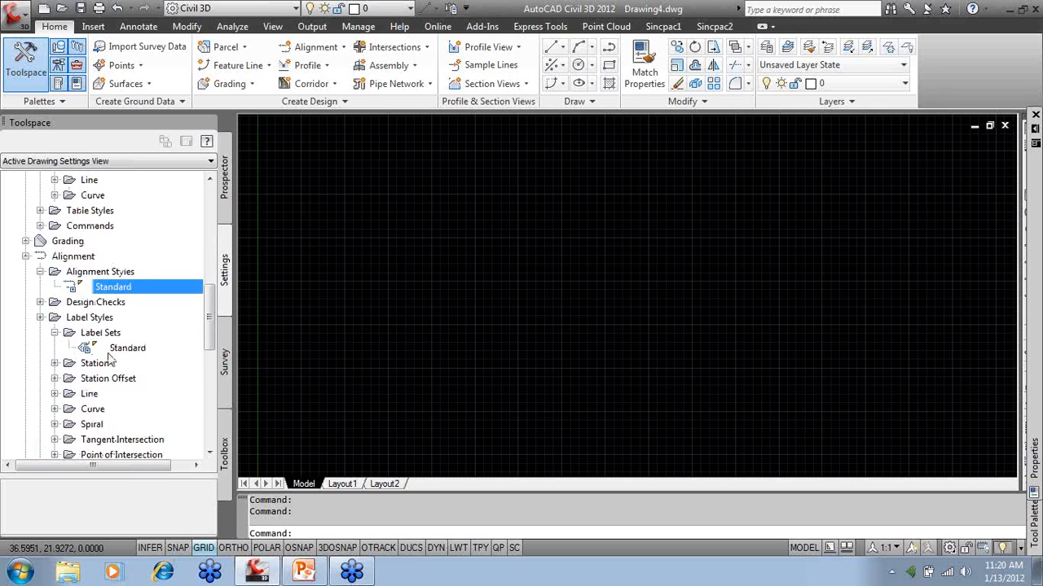
{"action": "left_click", "coordinate": [54, 379]}
Expand the Profile collection to examine its profile styles.
{"action": "scroll", "coordinate": [51, 385], "scroll_direction": "down", "scroll_amount": 4}
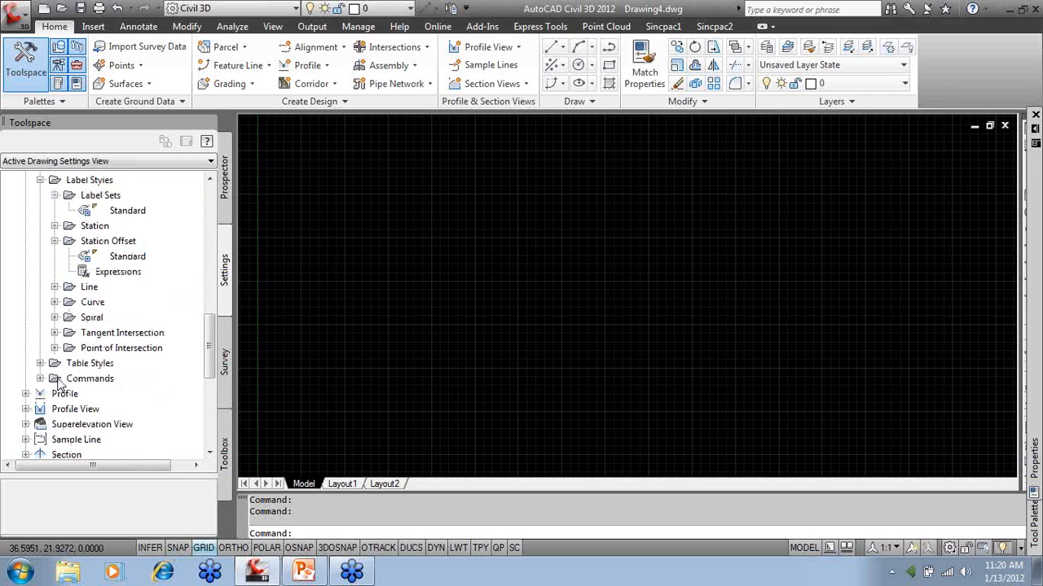
{"action": "left_click", "coordinate": [25, 347]}
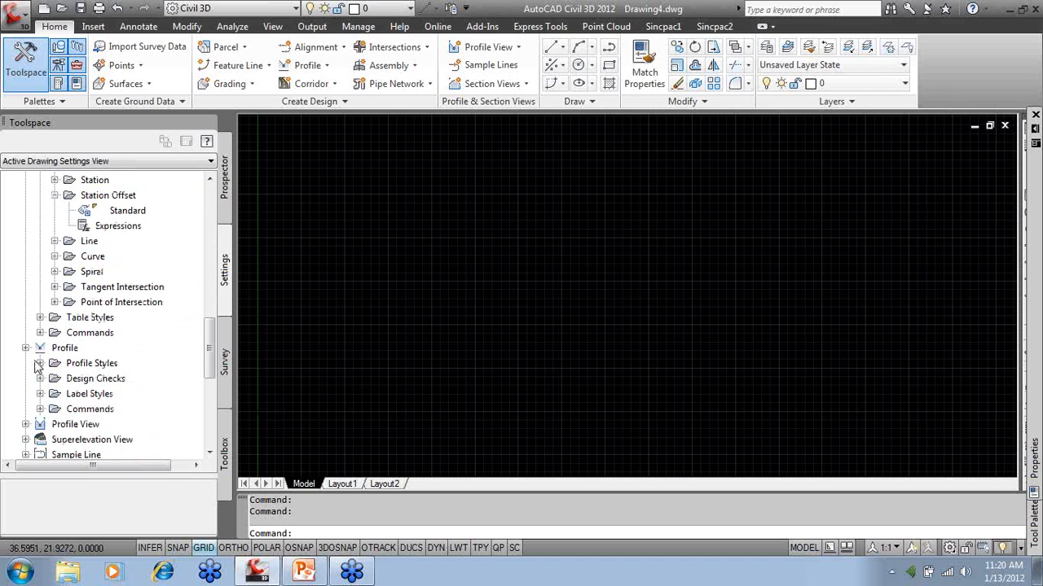
{"action": "left_click", "coordinate": [40, 364]}
{"action": "scroll", "coordinate": [43, 373], "scroll_direction": "down", "scroll_amount": 1}
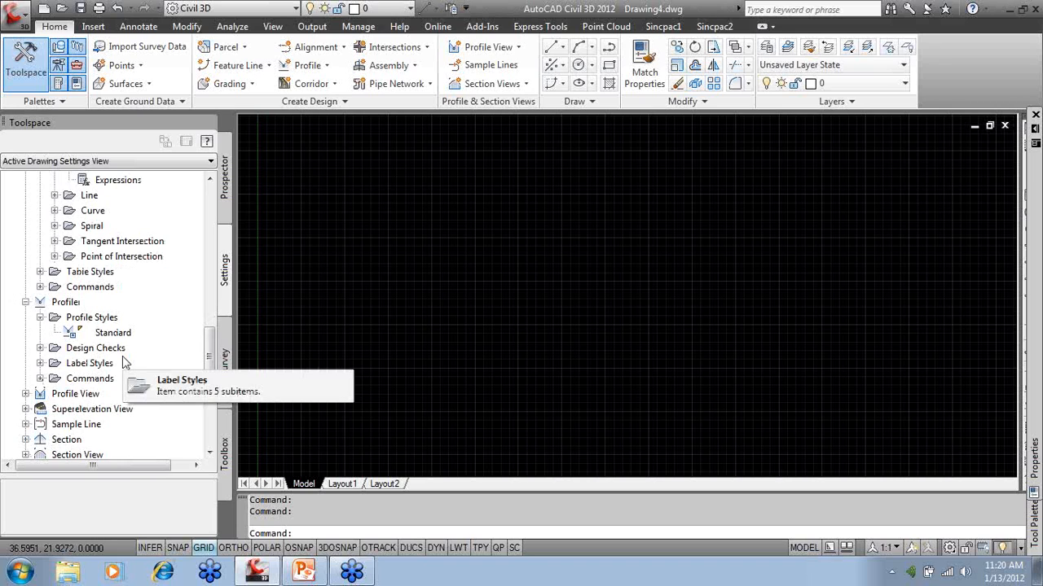
{"action": "scroll", "coordinate": [125, 363], "scroll_direction": "up", "scroll_amount": 2}
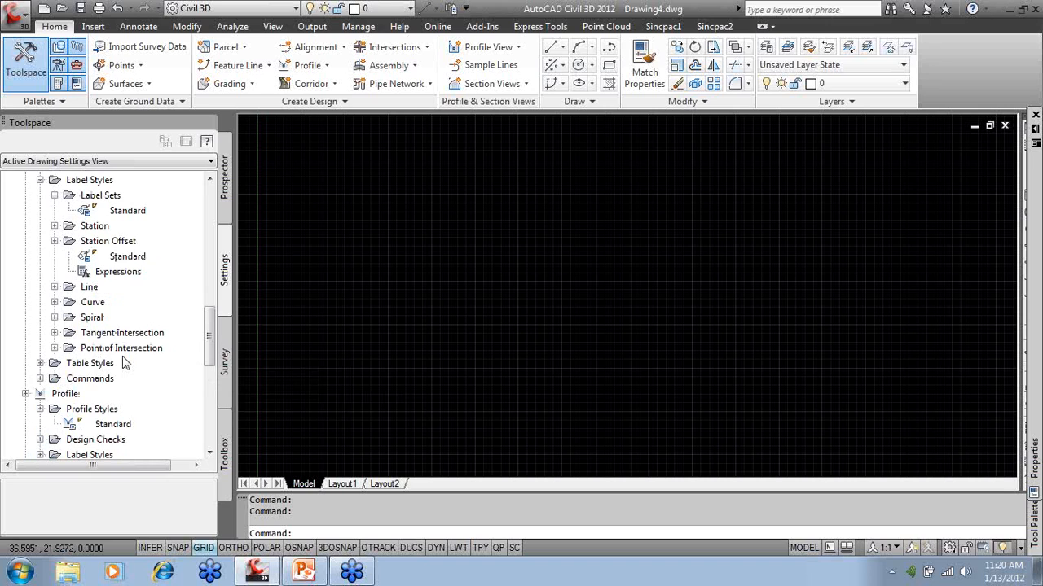
Expand the Section collection to examine its section styles and its label set, major offset, minor offset and grade break label styles.
{"action": "scroll", "coordinate": [124, 363], "scroll_direction": "down", "scroll_amount": 4}
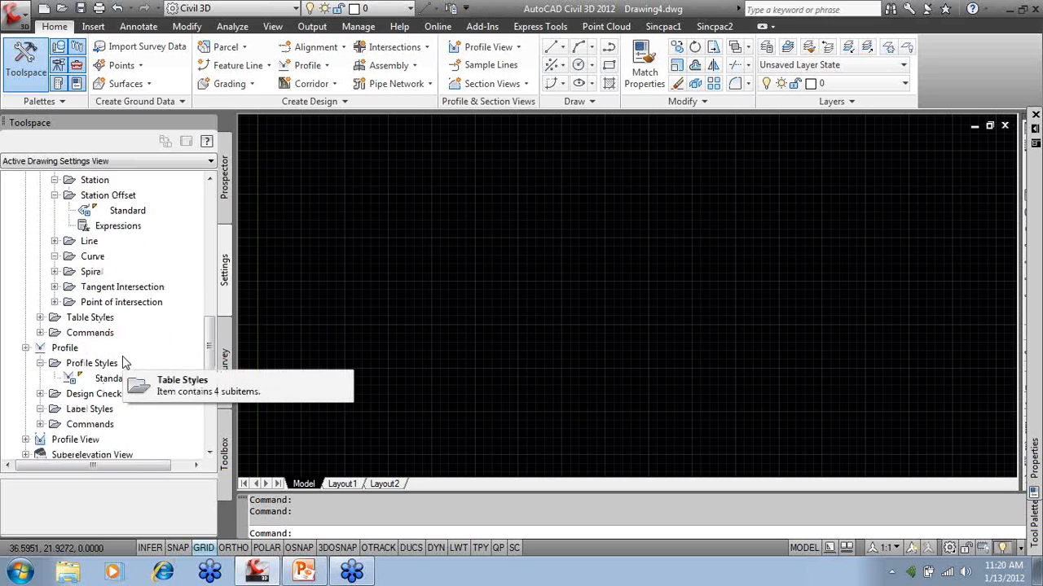
{"action": "left_click", "coordinate": [25, 348]}
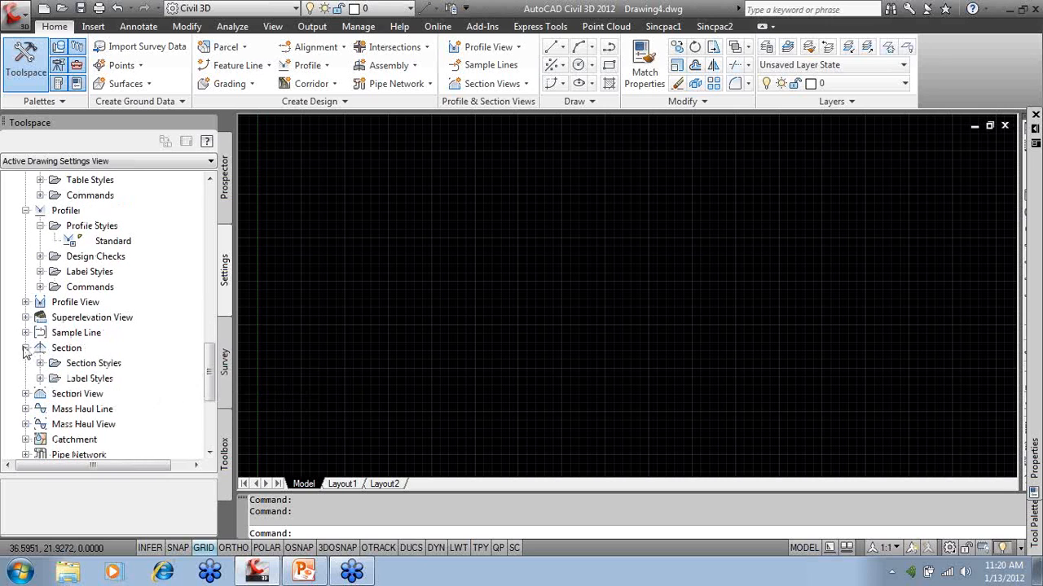
{"action": "left_click", "coordinate": [39, 363]}
{"action": "left_click", "coordinate": [39, 394]}
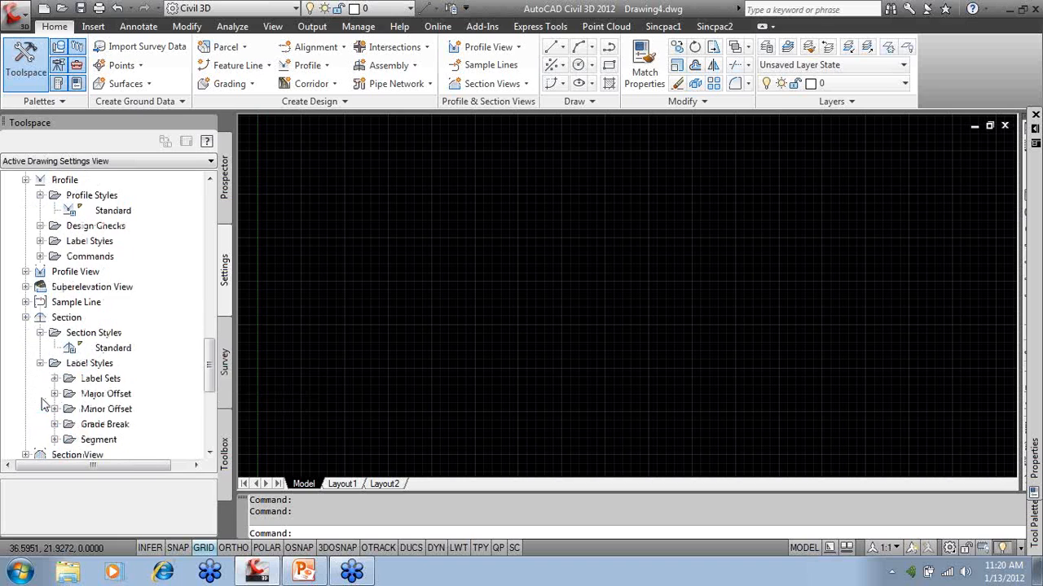
{"action": "left_click", "coordinate": [54, 378]}
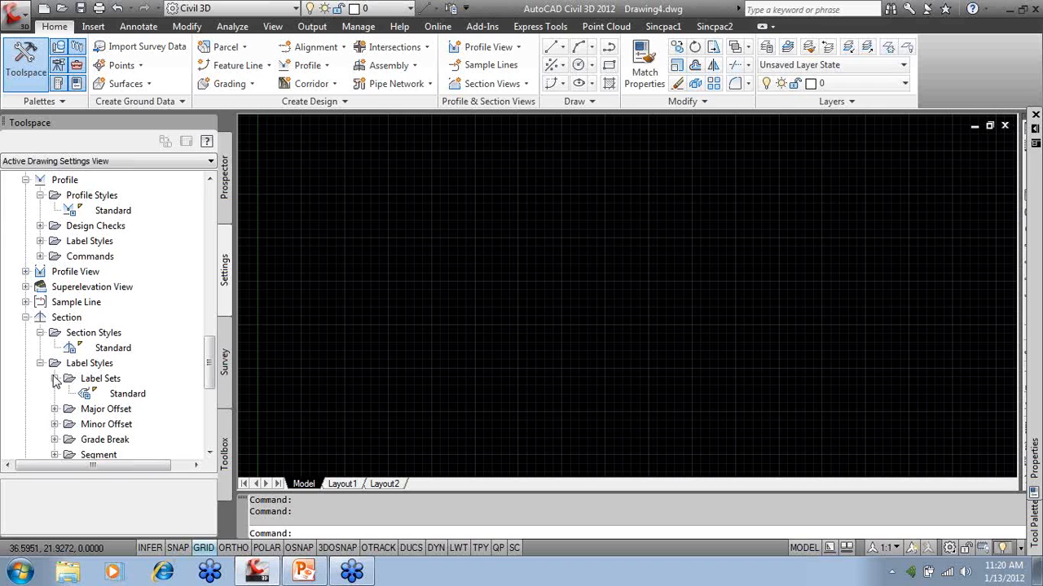
{"action": "left_click", "coordinate": [55, 409]}
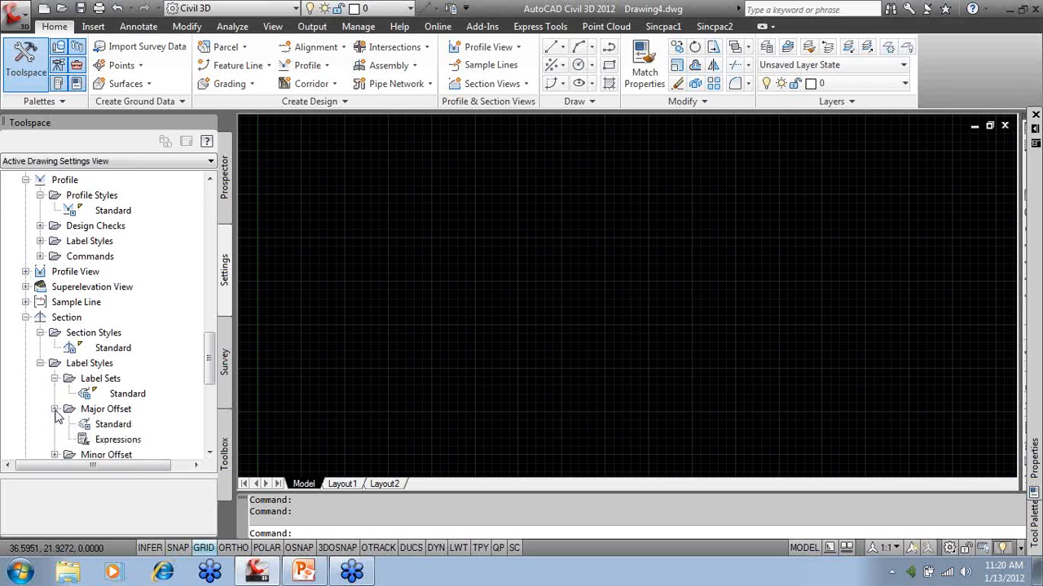
{"action": "left_click", "coordinate": [54, 409]}
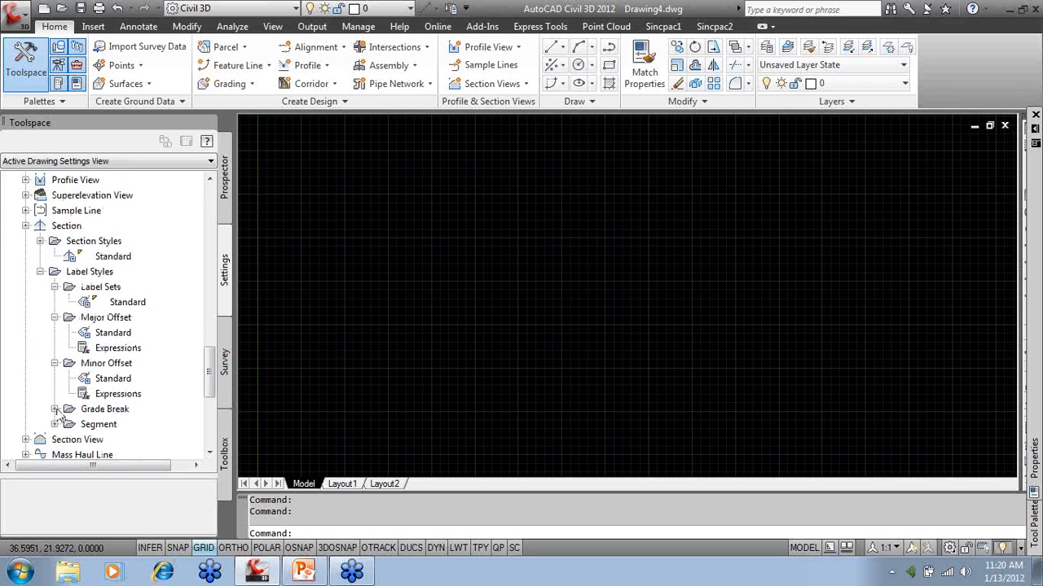
{"action": "left_click", "coordinate": [54, 409]}
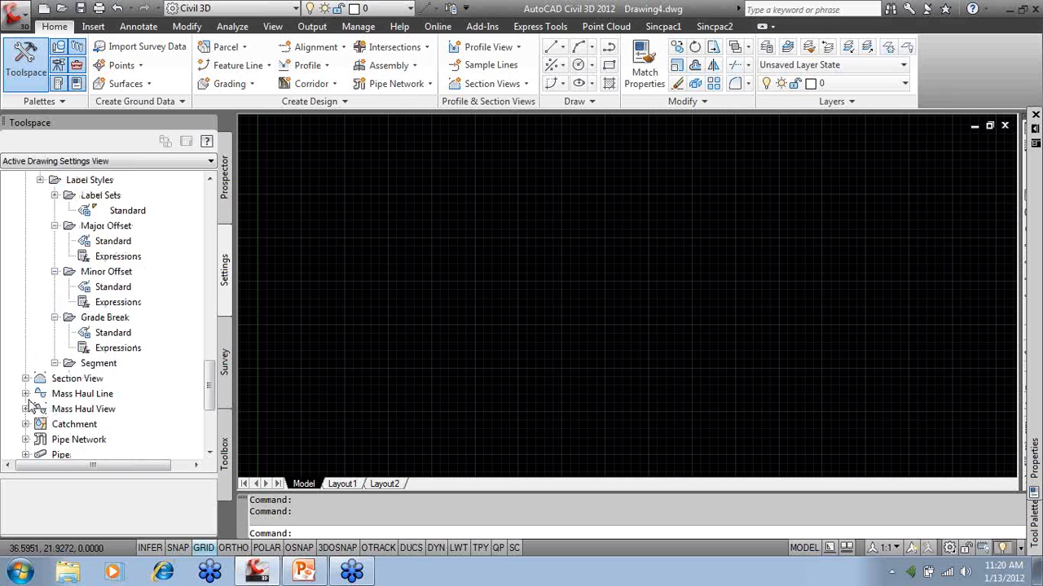
{"action": "left_click", "coordinate": [26, 390]}
{"action": "scroll", "coordinate": [36, 405], "scroll_direction": "down", "scroll_amount": 3}
{"action": "scroll", "coordinate": [36, 405], "scroll_direction": "up", "scroll_amount": 15}
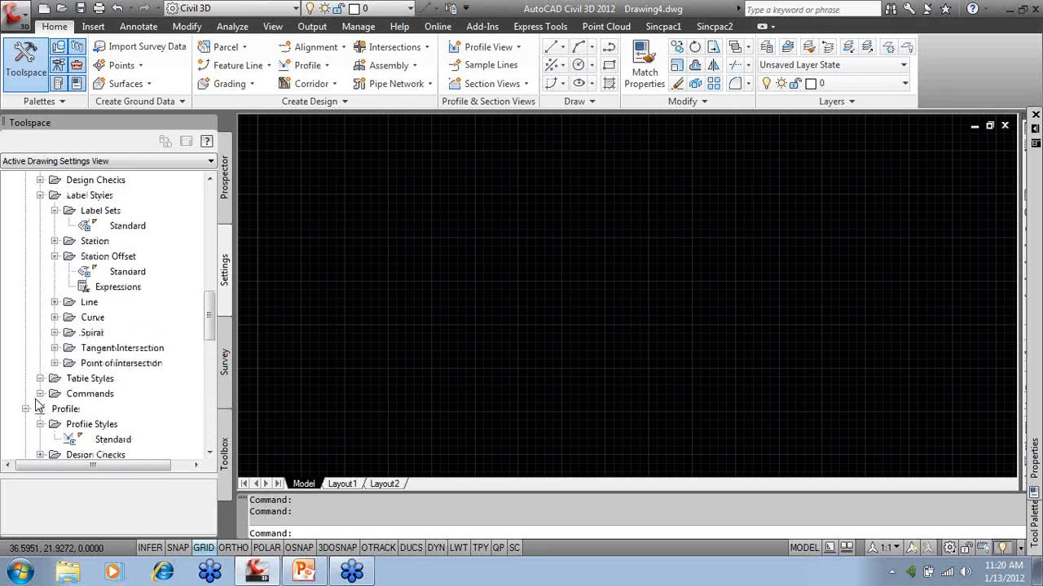
{"action": "scroll", "coordinate": [37, 405], "scroll_direction": "up", "scroll_amount": 5}
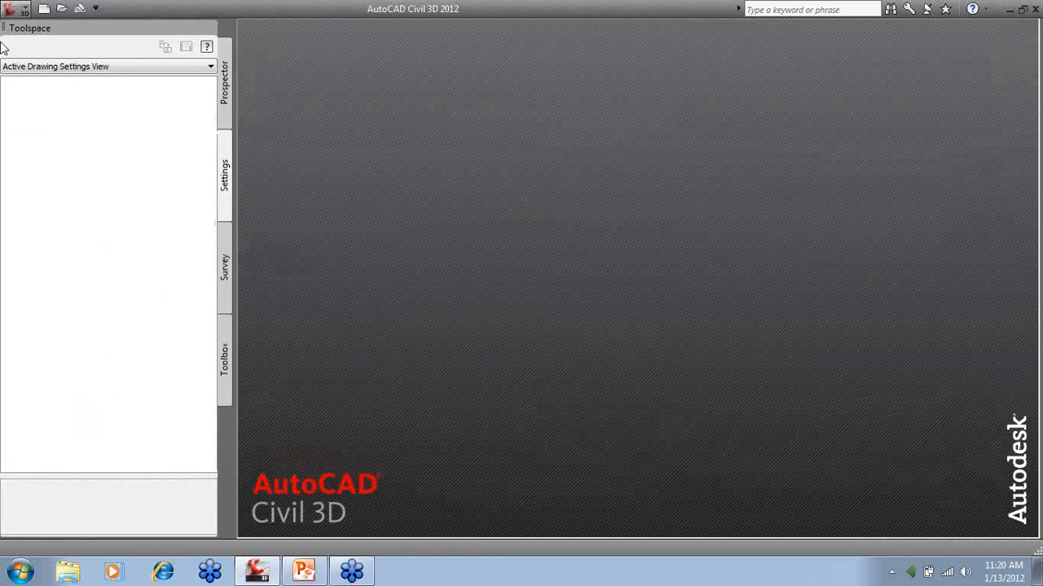
Create a new drawing from the _AutoCAD Civil 3D (Imperial) NCS.dwt template.
{"action": "left_click", "coordinate": [12, 9]}
{"action": "left_click", "coordinate": [27, 89]}
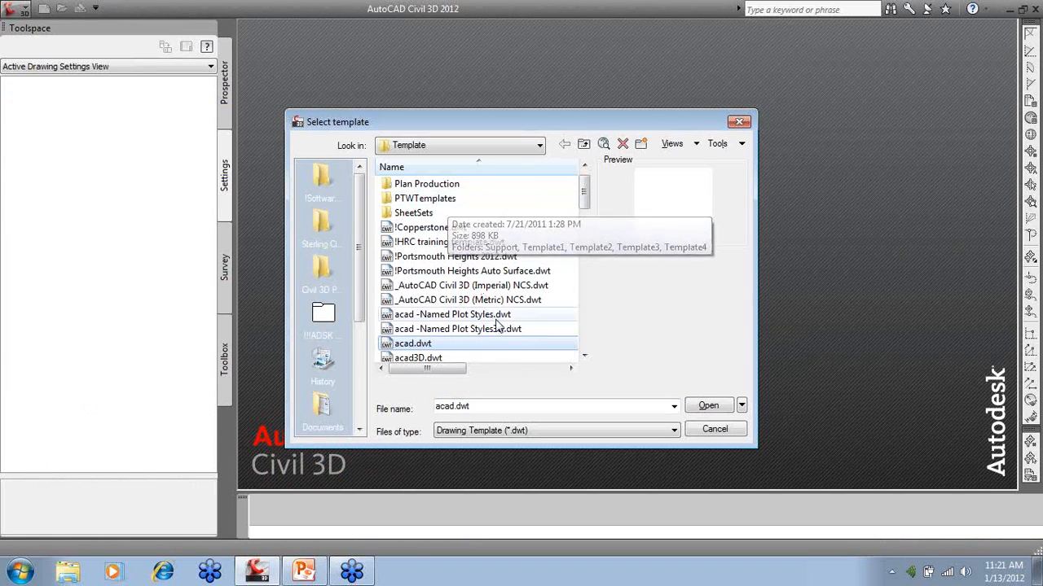
{"action": "left_click", "coordinate": [542, 286]}
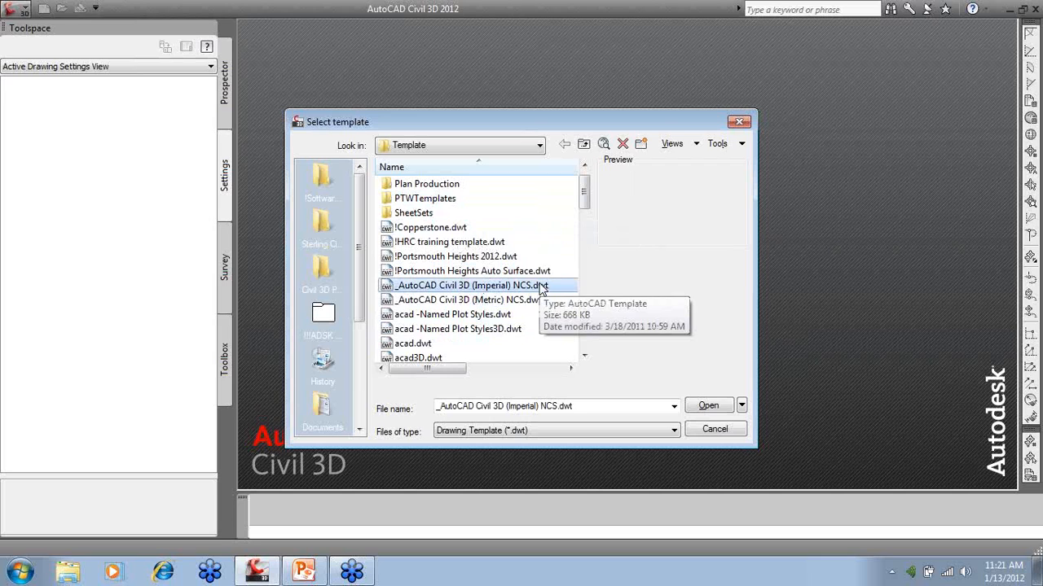
{"action": "left_click", "coordinate": [711, 409]}
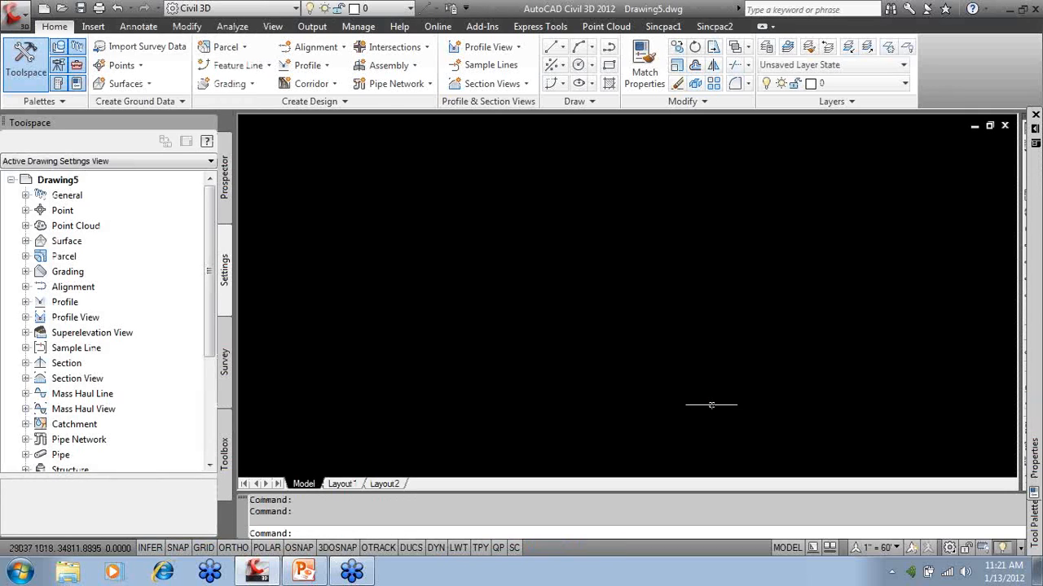
Examine the surface styles and contour label styles supplied by the NCS template in the new drawing.
{"action": "left_click", "coordinate": [25, 241]}
{"action": "left_click", "coordinate": [40, 256]}
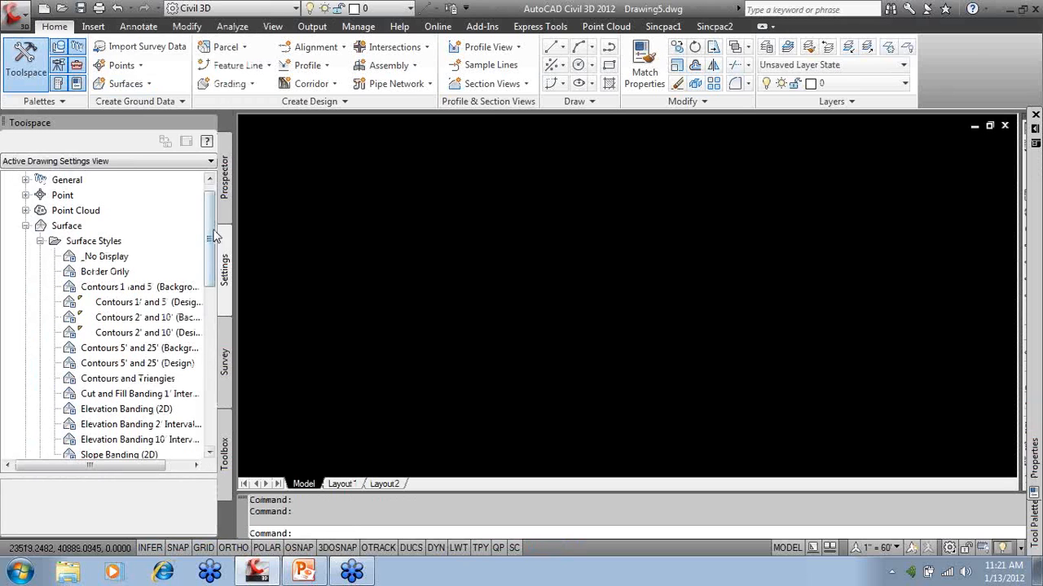
{"action": "left_click_drag", "start_coordinate": [215, 236], "coordinate": [208, 255]}
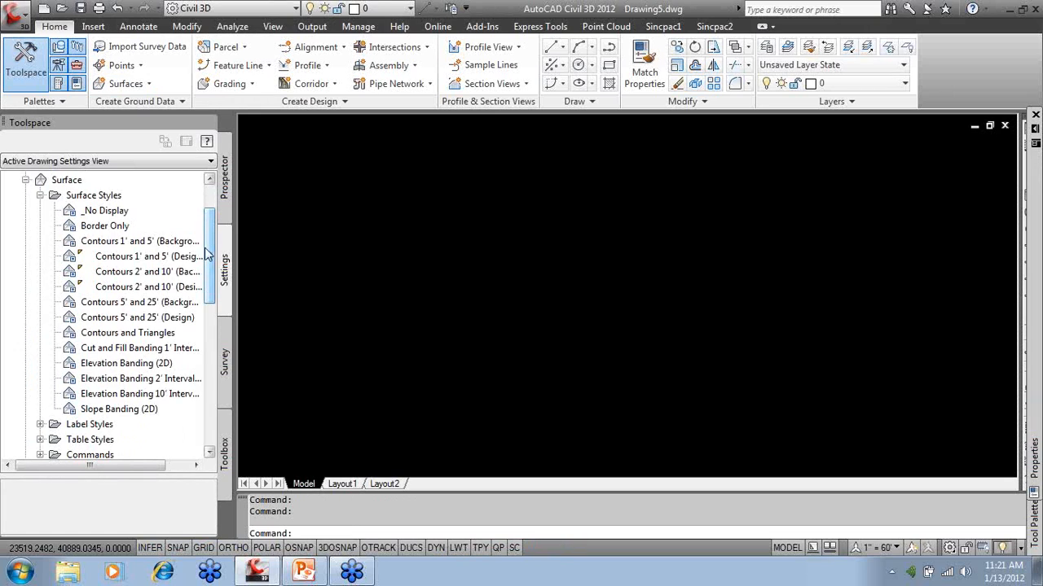
{"action": "scroll", "coordinate": [122, 281], "scroll_direction": "down", "scroll_amount": 2}
{"action": "left_click", "coordinate": [40, 333]}
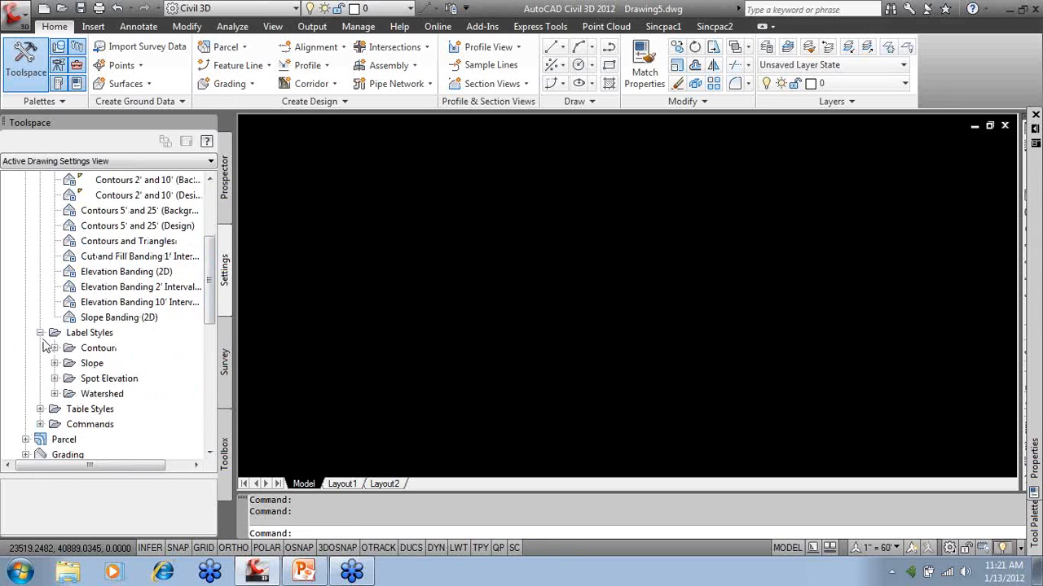
{"action": "left_click", "coordinate": [53, 348]}
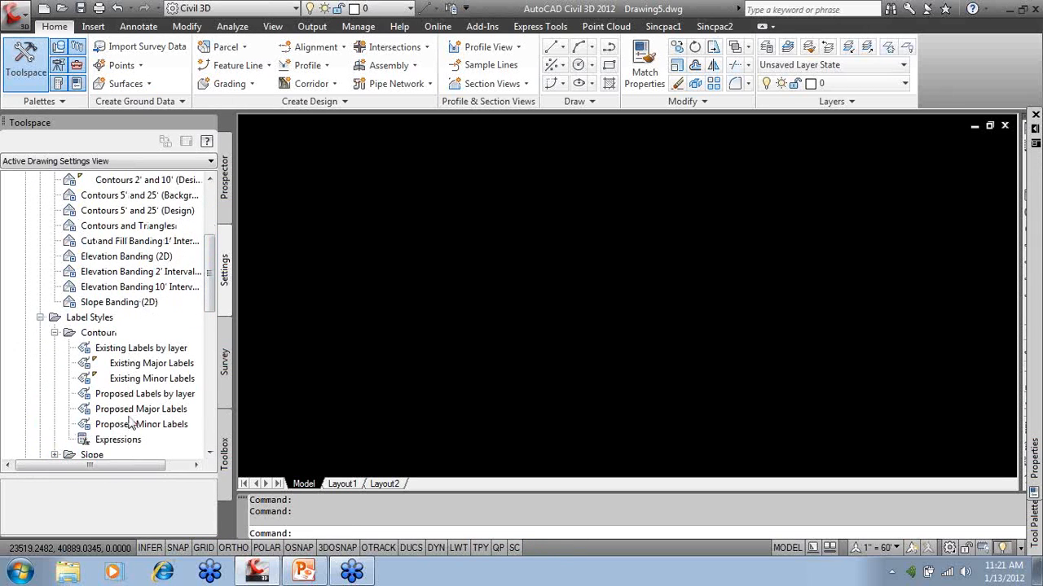
{"action": "scroll", "coordinate": [129, 417], "scroll_direction": "down", "scroll_amount": 3}
{"action": "scroll", "coordinate": [98, 391], "scroll_direction": "down", "scroll_amount": 1}
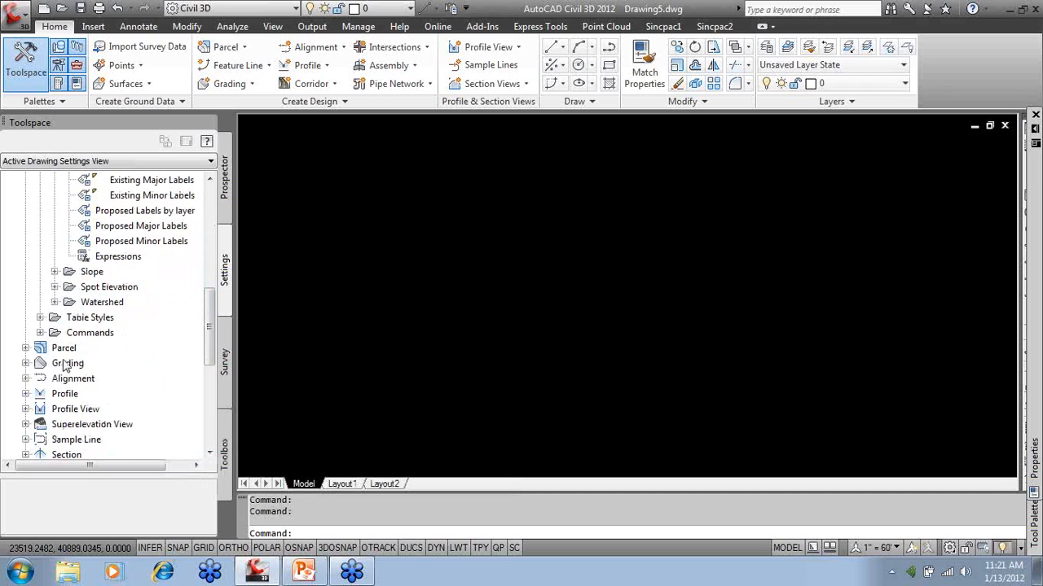
Examine the parcel styles supplied by the NCS template.
{"action": "left_click", "coordinate": [26, 348]}
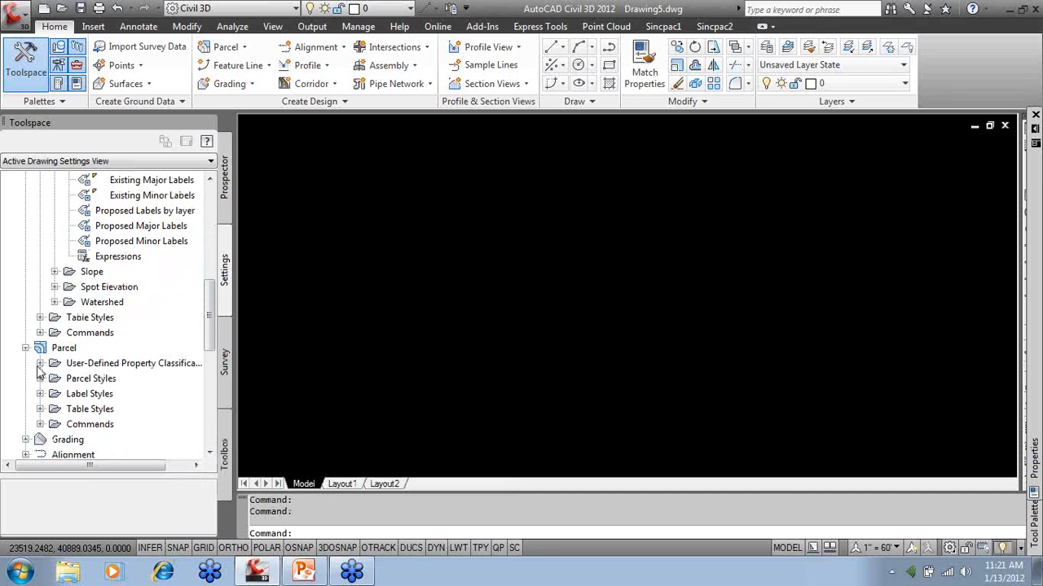
{"action": "left_click", "coordinate": [40, 378]}
{"action": "scroll", "coordinate": [57, 372], "scroll_direction": "down", "scroll_amount": 3}
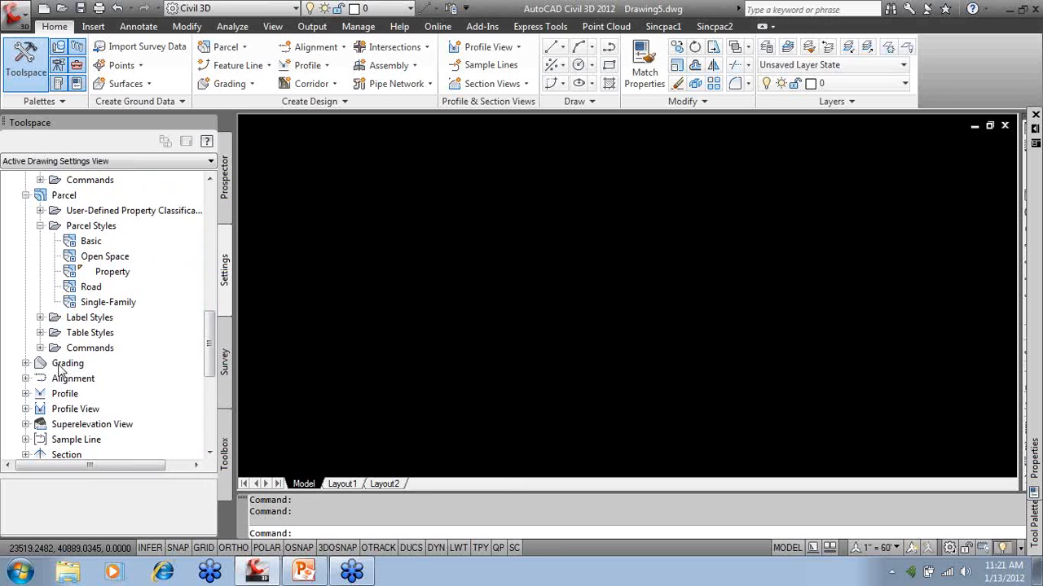
Examine the alignment styles supplied by the NCS template, including the description of the Offsets style.
{"action": "scroll", "coordinate": [59, 371], "scroll_direction": "down", "scroll_amount": 1}
{"action": "left_click", "coordinate": [25, 333]}
{"action": "left_click", "coordinate": [40, 348]}
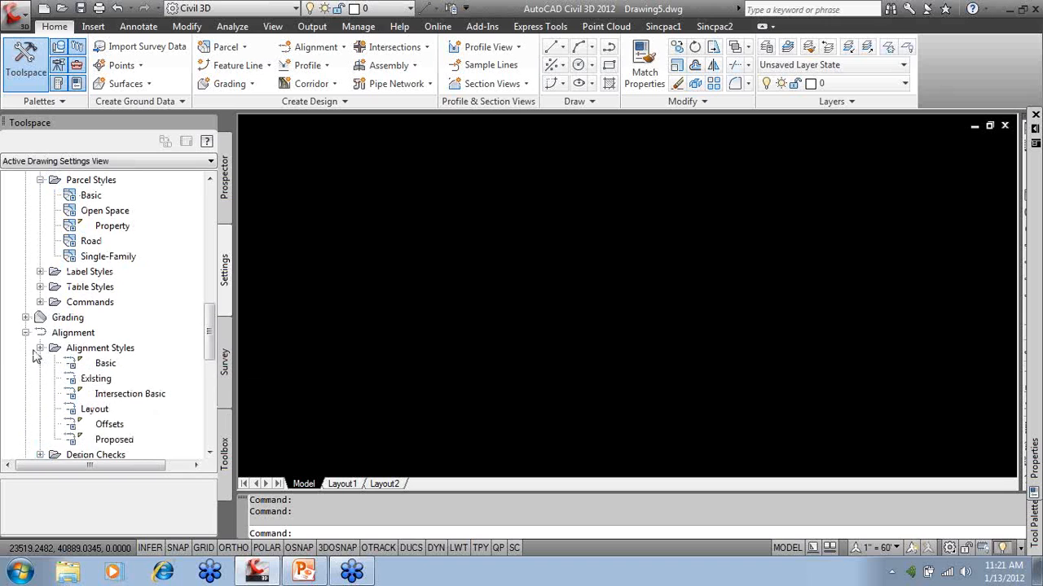
{"action": "scroll", "coordinate": [34, 356], "scroll_direction": "down", "scroll_amount": 1}
{"action": "mouse_move", "coordinate": [111, 377]}
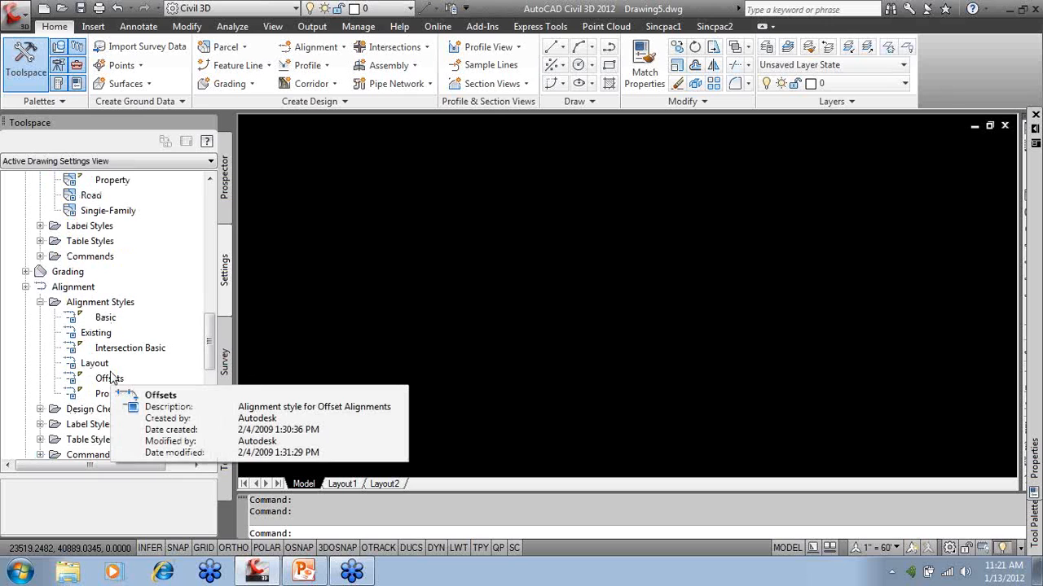
{"action": "scroll", "coordinate": [111, 377], "scroll_direction": "down", "scroll_amount": 3}
{"action": "scroll", "coordinate": [86, 379], "scroll_direction": "down", "scroll_amount": 1}
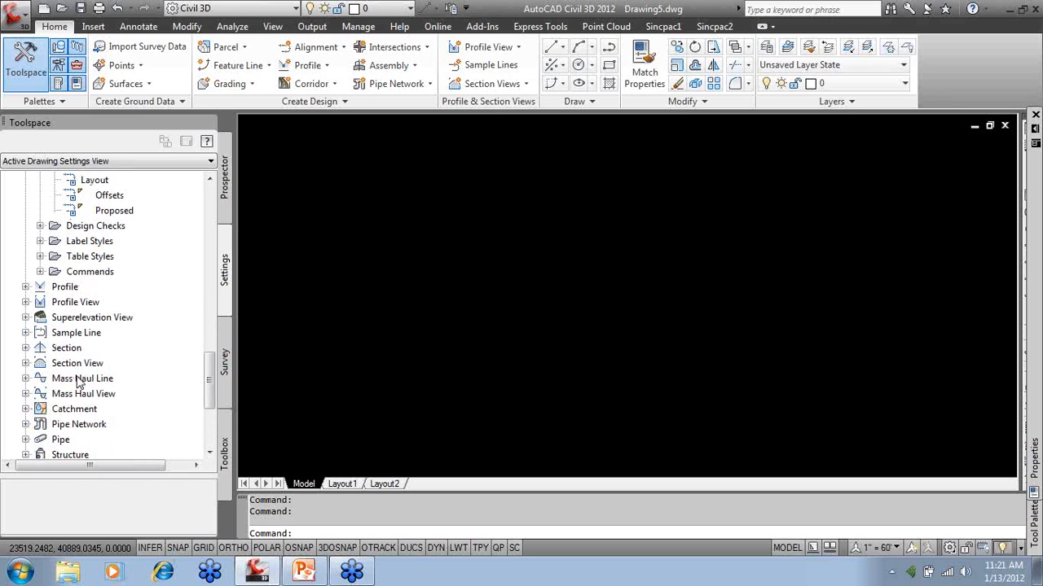
Examine the section styles supplied by the NCS template.
{"action": "scroll", "coordinate": [26, 378], "scroll_direction": "down", "scroll_amount": 1}
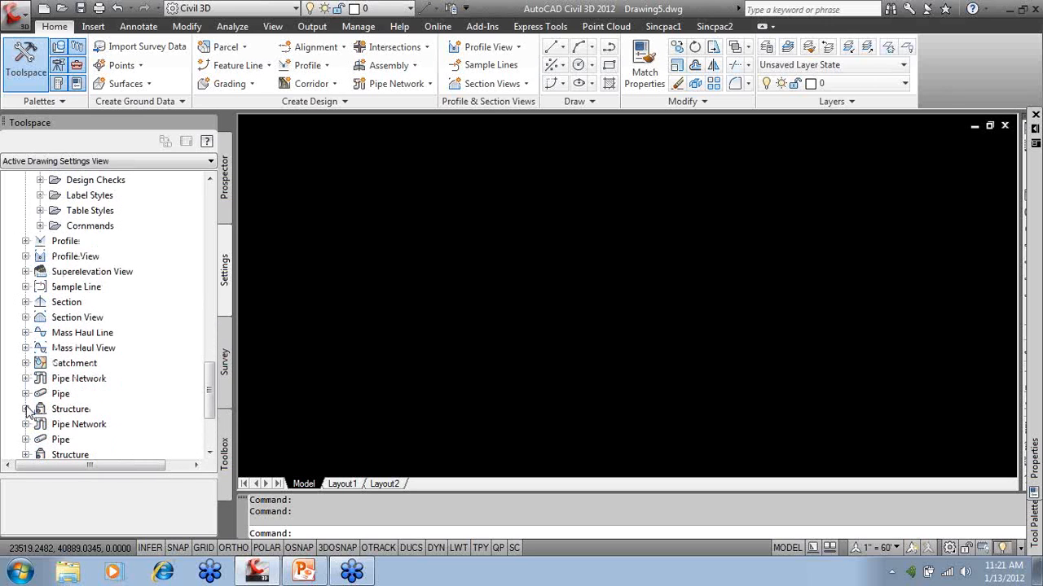
{"action": "left_click", "coordinate": [25, 303]}
{"action": "left_click", "coordinate": [40, 318]}
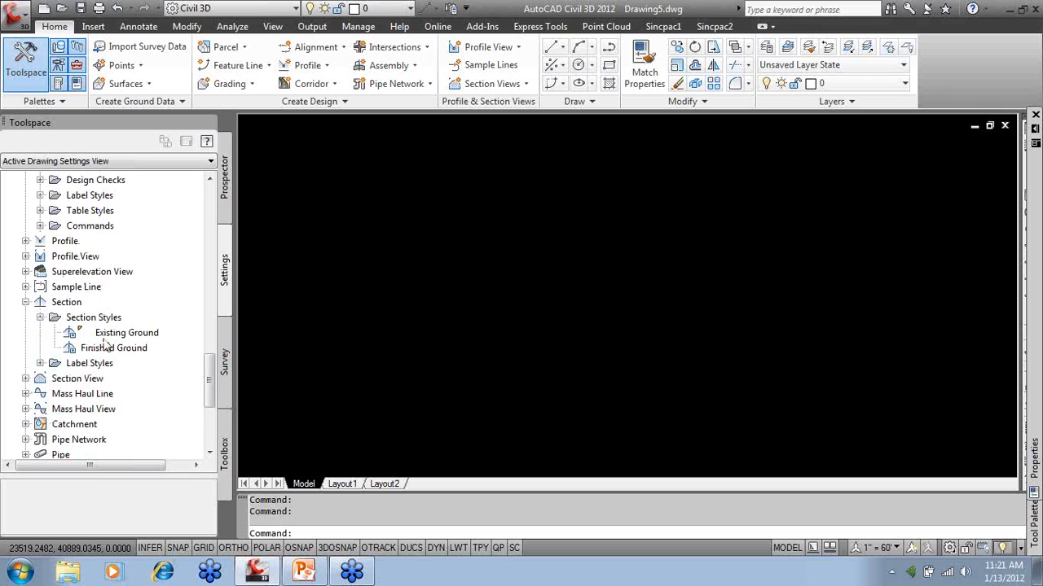
Examine the list of layers supplied by the NCS template.
{"action": "scroll", "coordinate": [90, 330], "scroll_direction": "up", "scroll_amount": 15}
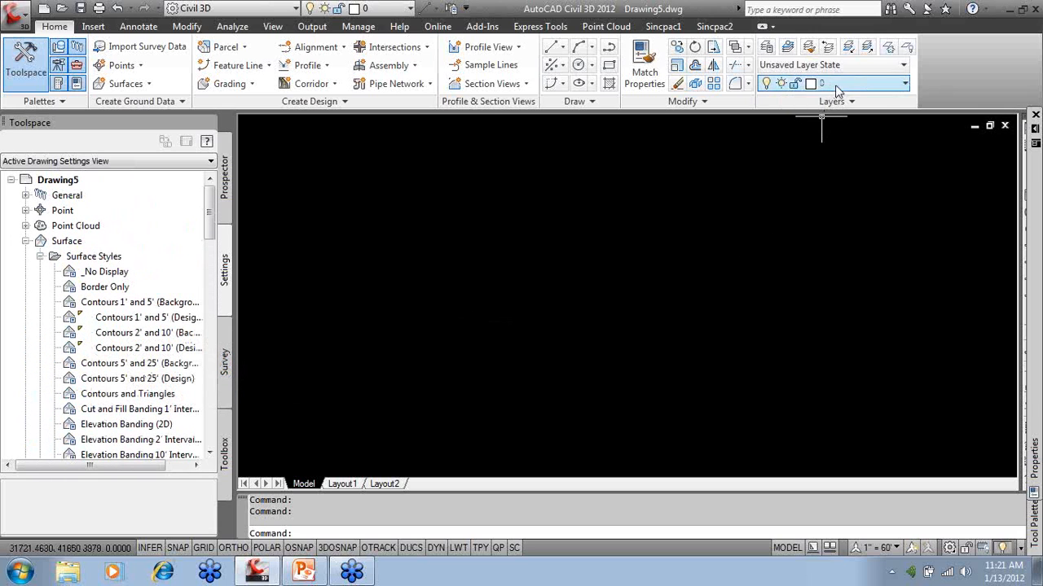
{"action": "left_click", "coordinate": [906, 85]}
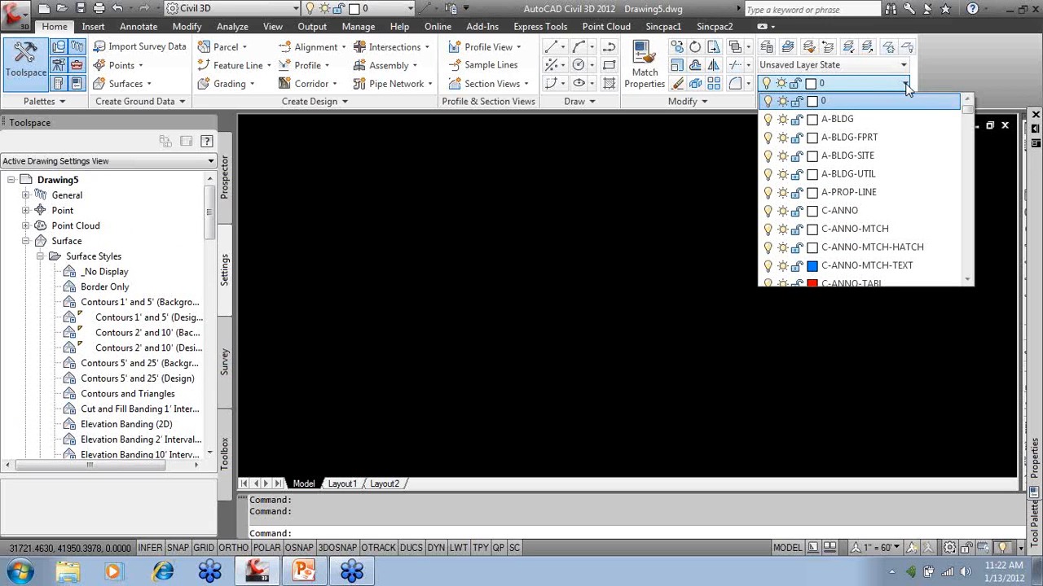
{"action": "mouse_move", "coordinate": [968, 107]}
{"action": "left_mouse_down"}
{"action": "mouse_move", "coordinate": [964, 290]}
{"action": "mouse_move", "coordinate": [965, 111]}
{"action": "left_mouse_up"}
{"action": "left_click", "coordinate": [439, 303]}
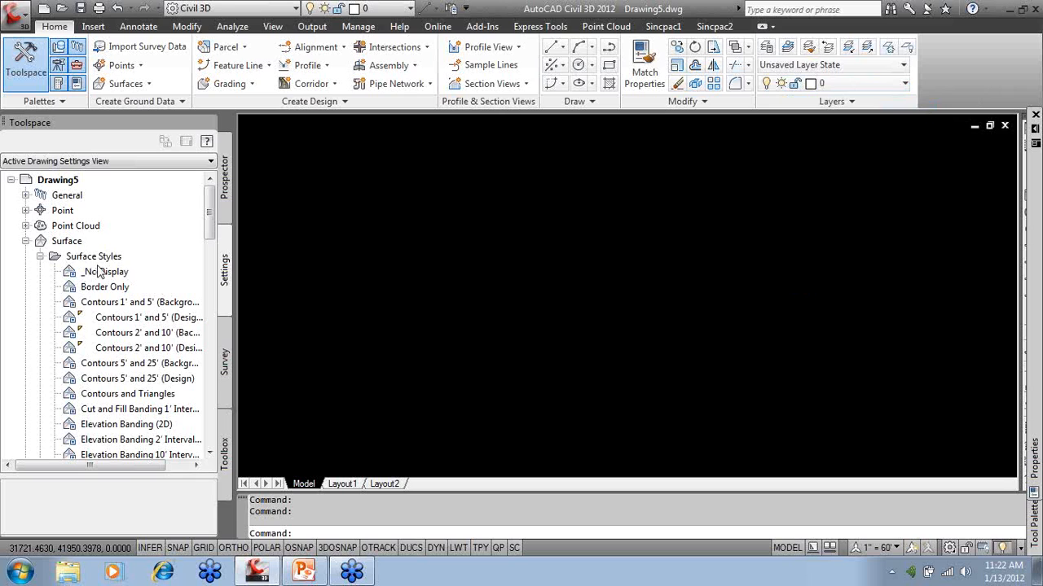
Examine the component layers and visibility in the display settings of the Contours 1' and 5' (Background) surface style.
{"action": "right_click", "coordinate": [149, 305]}
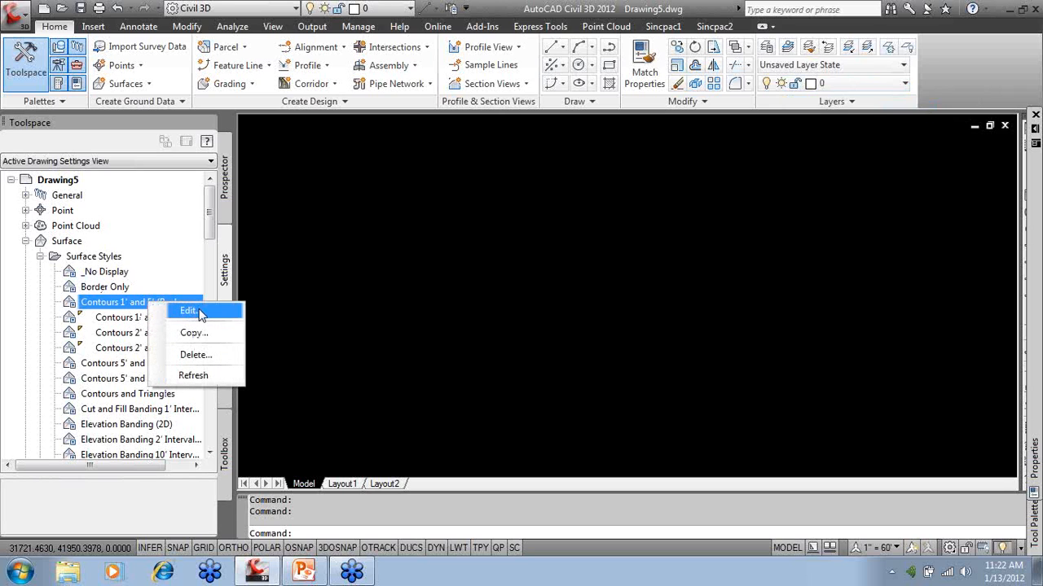
{"action": "left_click", "coordinate": [199, 313]}
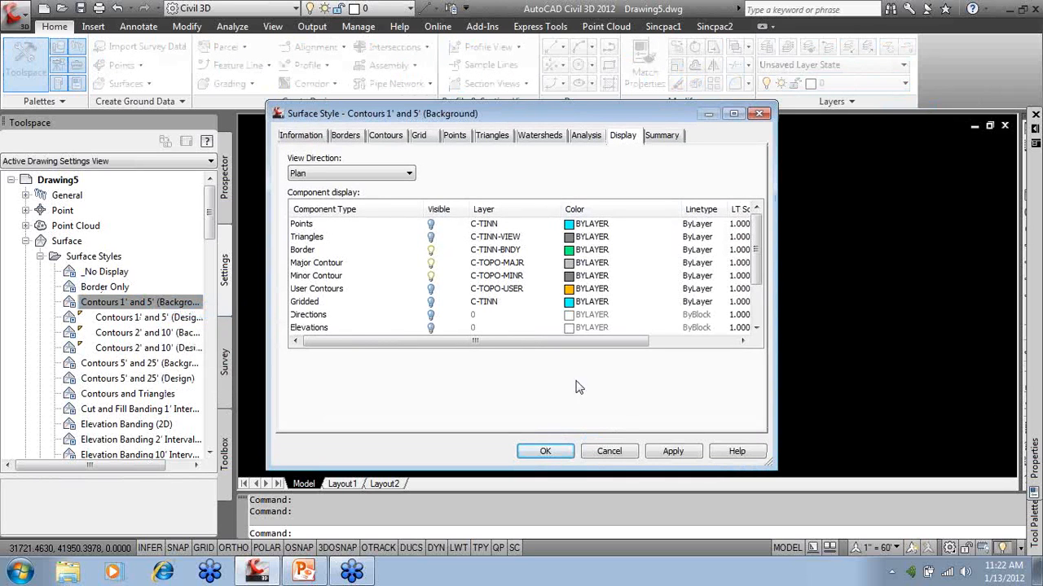
{"action": "left_click_drag", "start_coordinate": [769, 465], "coordinate": [822, 521]}
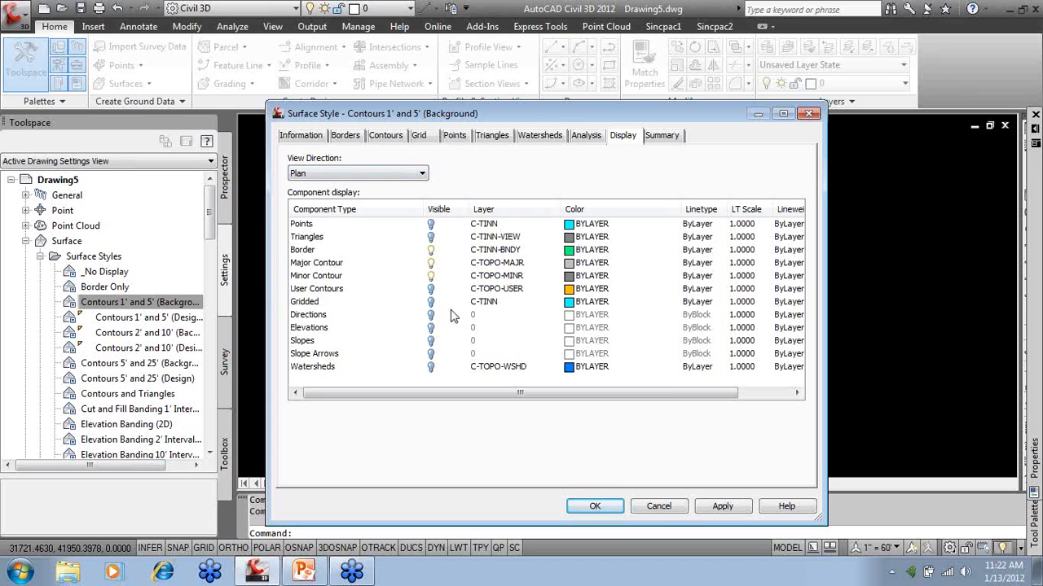
{"action": "left_click", "coordinate": [659, 507]}
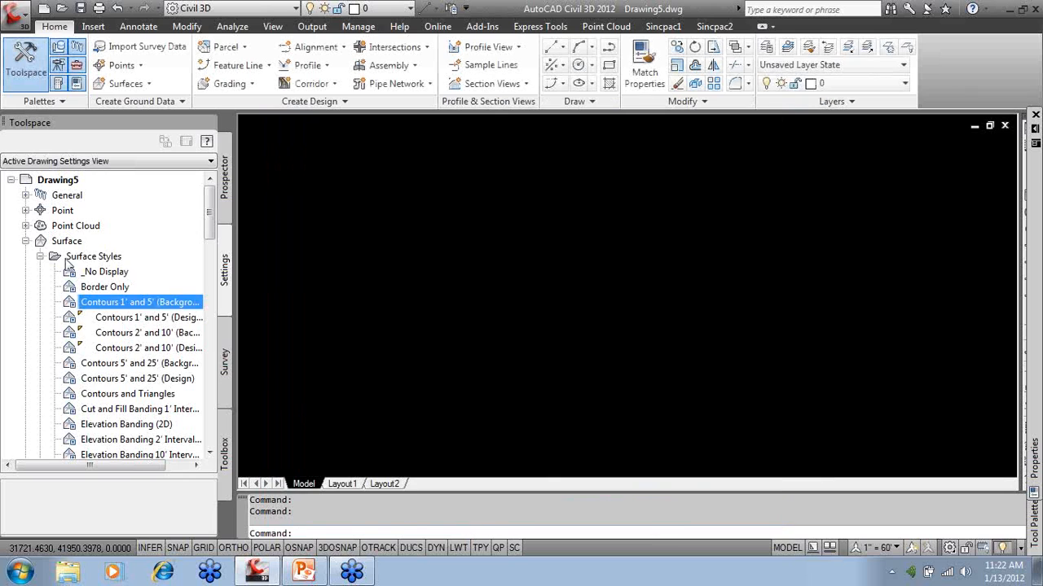
Collapse the Surface, Parcel, Alignment and Section style settings and switch Toolspace to the Prospector view.
{"action": "left_click", "coordinate": [40, 255]}
{"action": "left_click", "coordinate": [25, 242]}
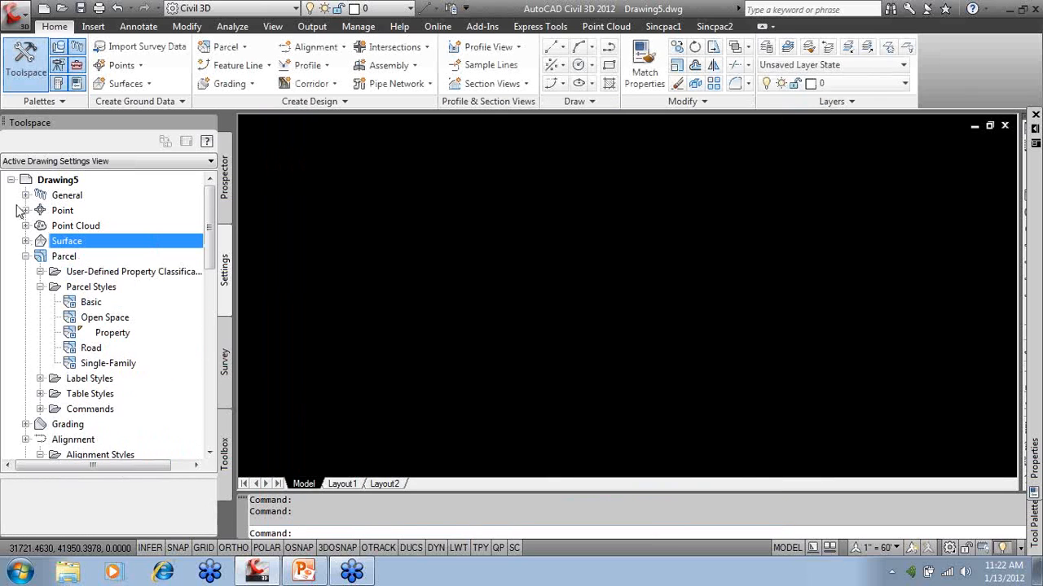
{"action": "left_click", "coordinate": [25, 257]}
{"action": "left_click", "coordinate": [25, 287]}
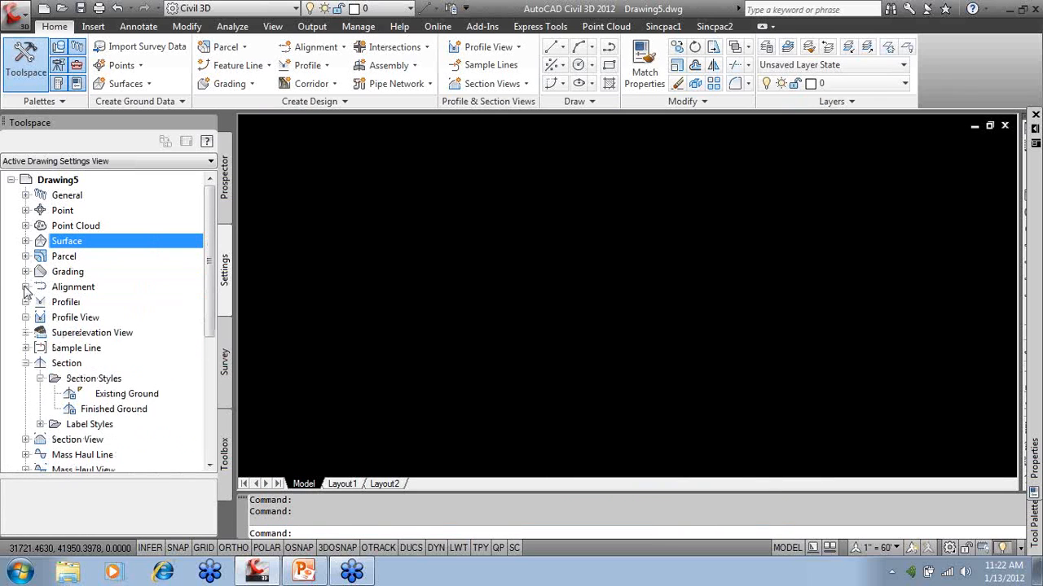
{"action": "left_click", "coordinate": [26, 364]}
{"action": "left_click", "coordinate": [223, 181]}
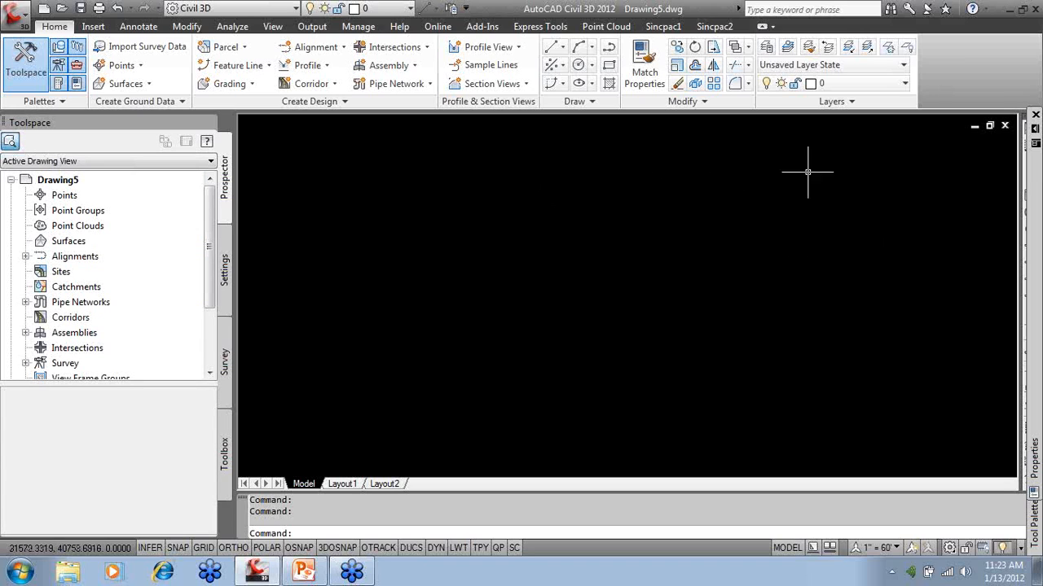
Delete all layers from A-BLDG through V-SURV-NTWK by name with Layer Delete, and check the remaining layer list.
{"action": "left_click", "coordinate": [853, 103]}
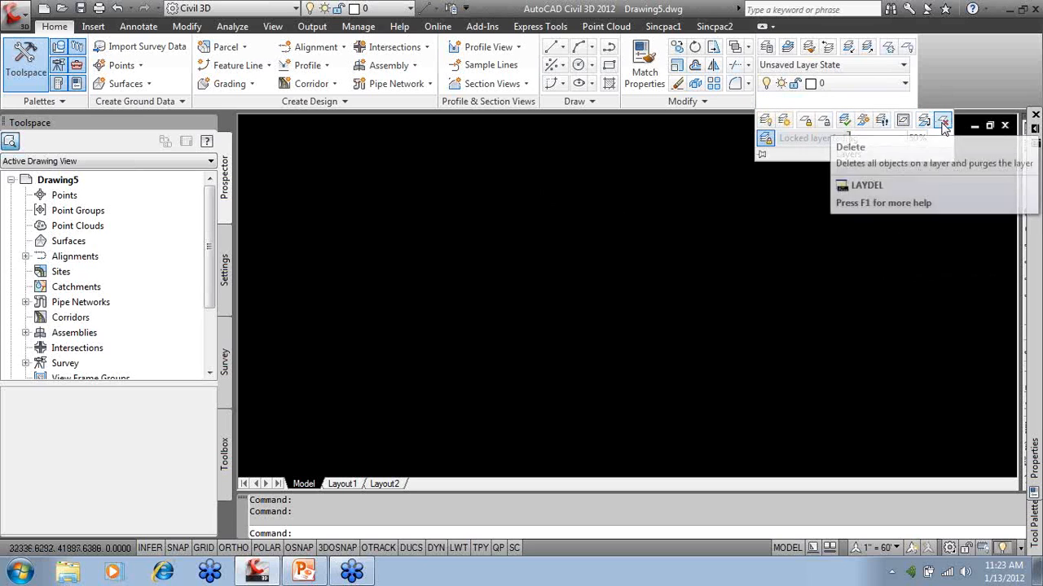
{"action": "left_click", "coordinate": [941, 123]}
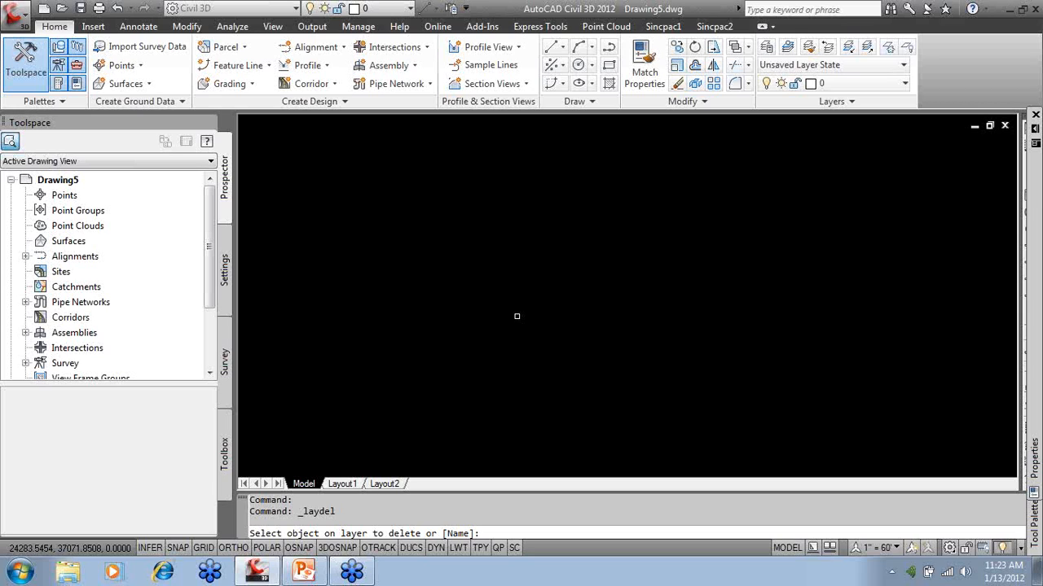
{"action": "type", "text": "n"}
{"action": "key", "text": "Return"}
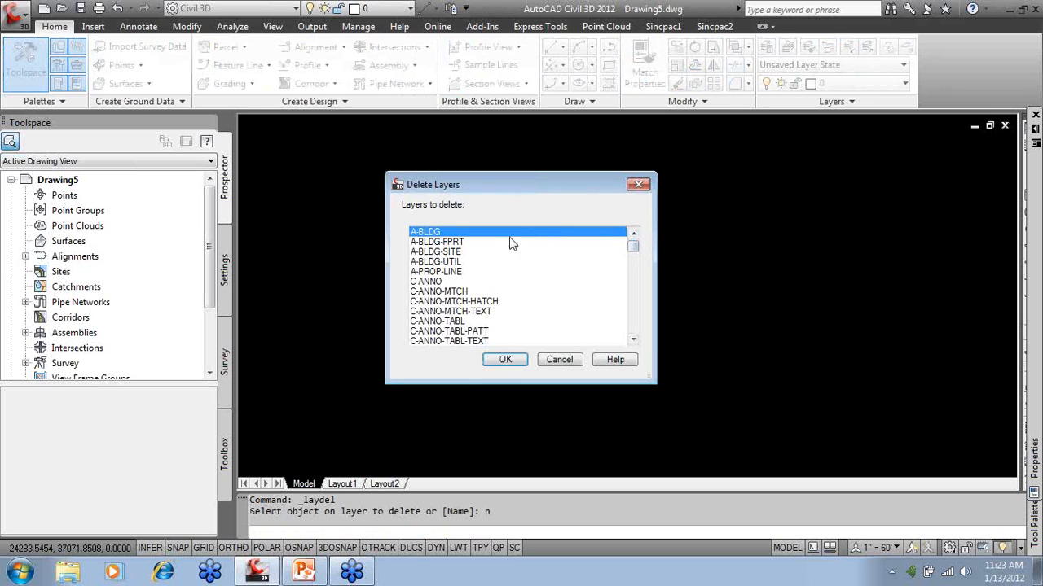
{"action": "left_click_drag", "start_coordinate": [634, 246], "coordinate": [634, 328]}
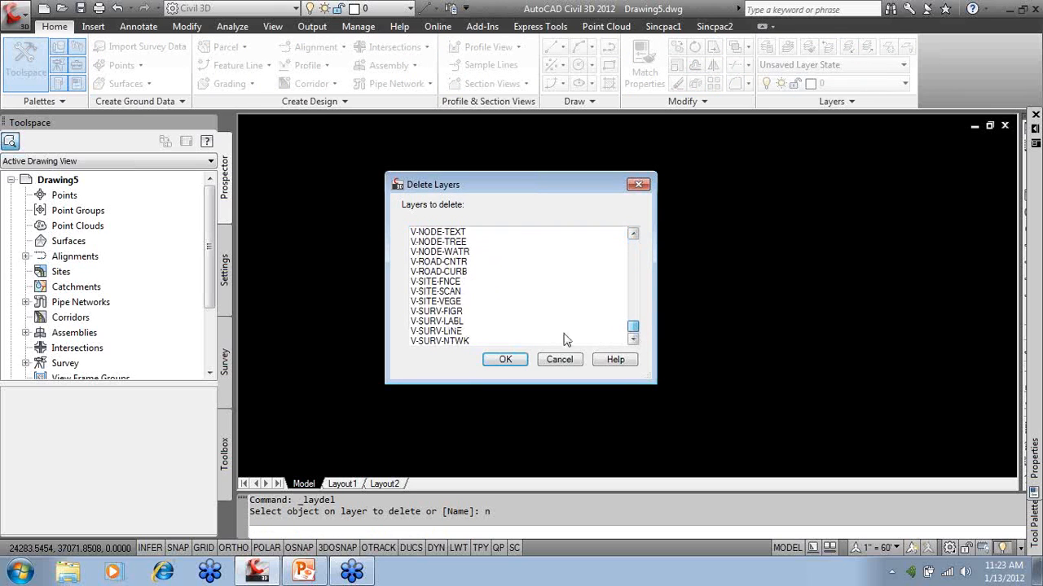
{"action": "left_click", "coordinate": [470, 340], "text": "shift"}
{"action": "left_click", "coordinate": [505, 361]}
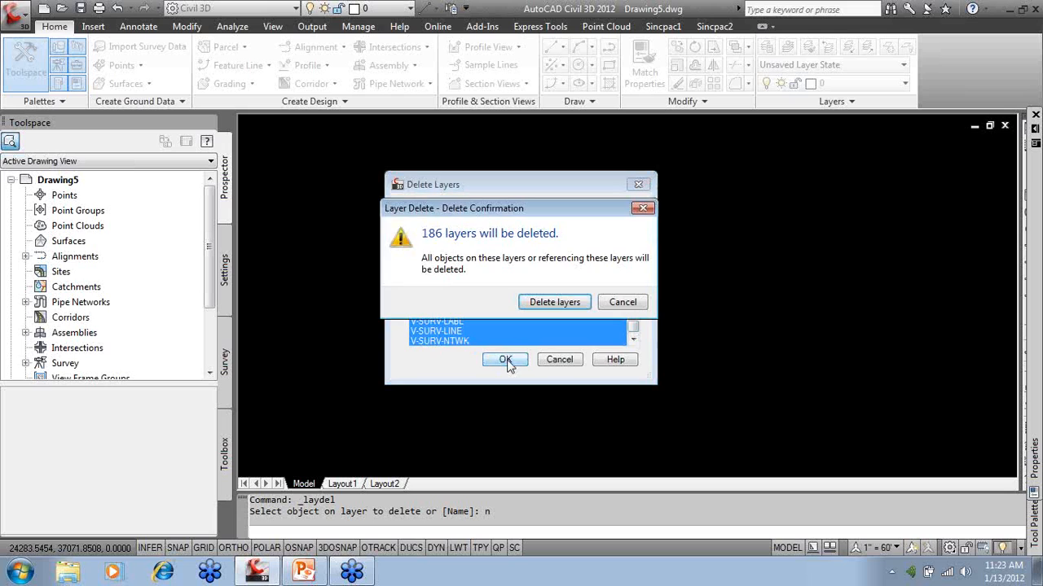
{"action": "left_click", "coordinate": [534, 306]}
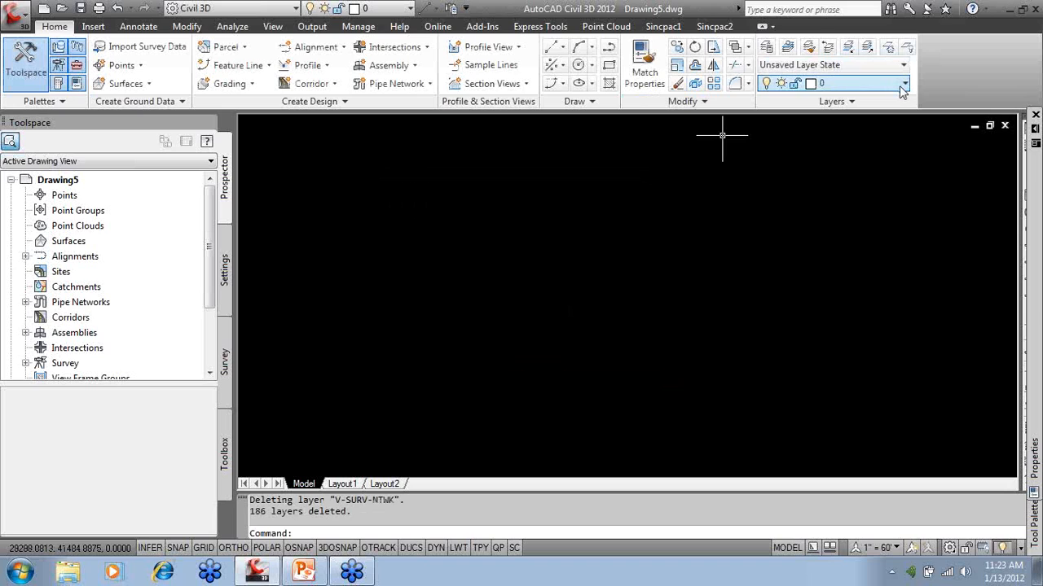
{"action": "left_click", "coordinate": [902, 86]}
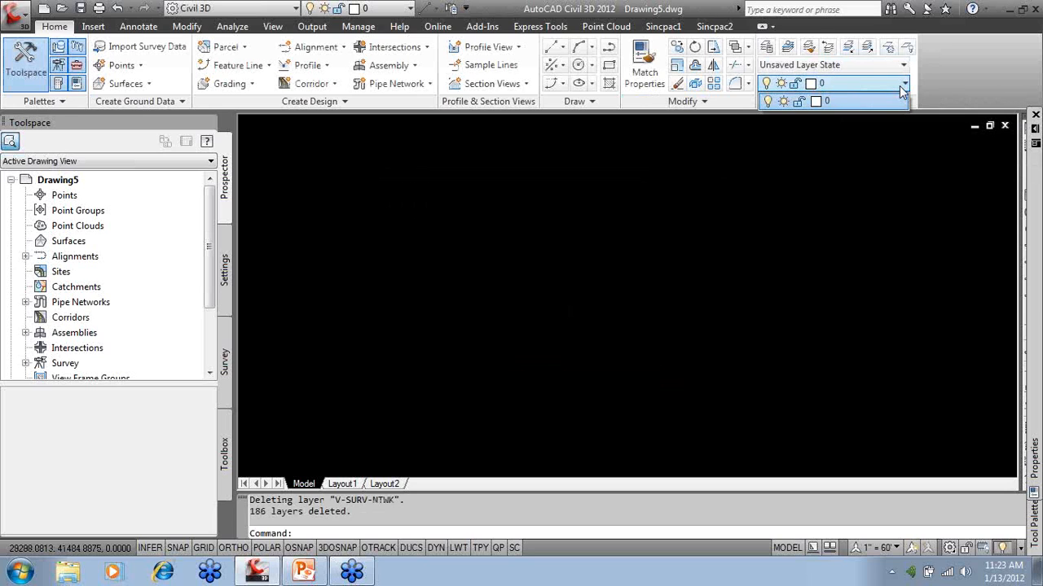
{"action": "left_click", "coordinate": [899, 101]}
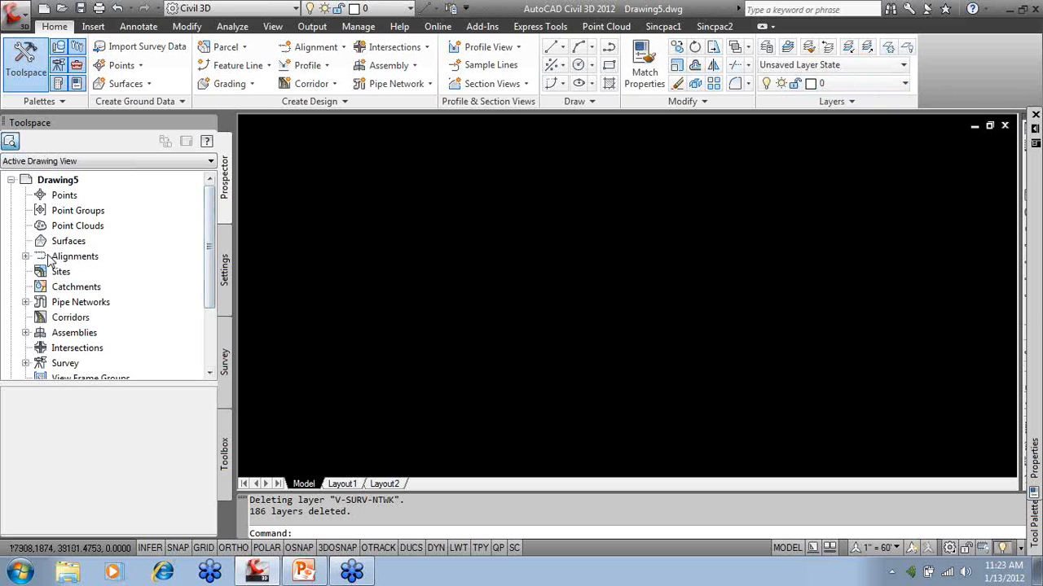
Examine the component layers in the display settings of the Contours 1' and 5' (Design) surface style.
{"action": "left_click", "coordinate": [222, 246]}
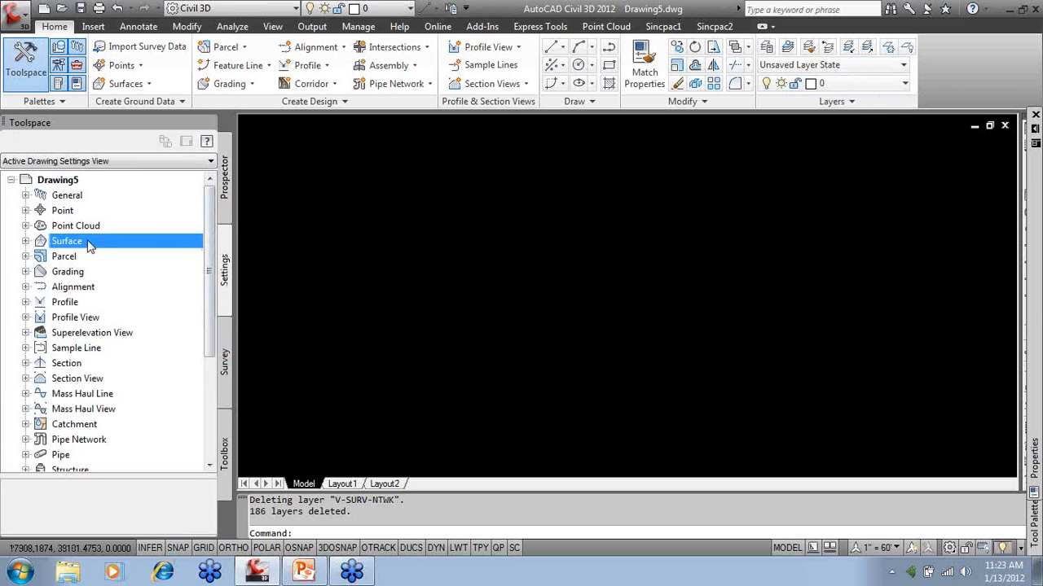
{"action": "left_click", "coordinate": [25, 241]}
{"action": "left_click", "coordinate": [40, 256]}
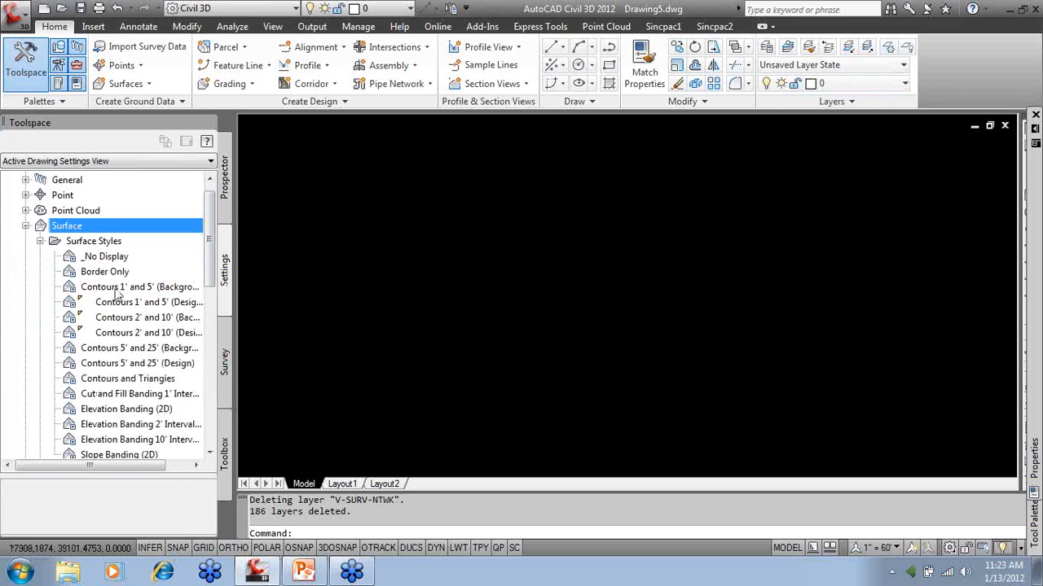
{"action": "double_click", "coordinate": [139, 302]}
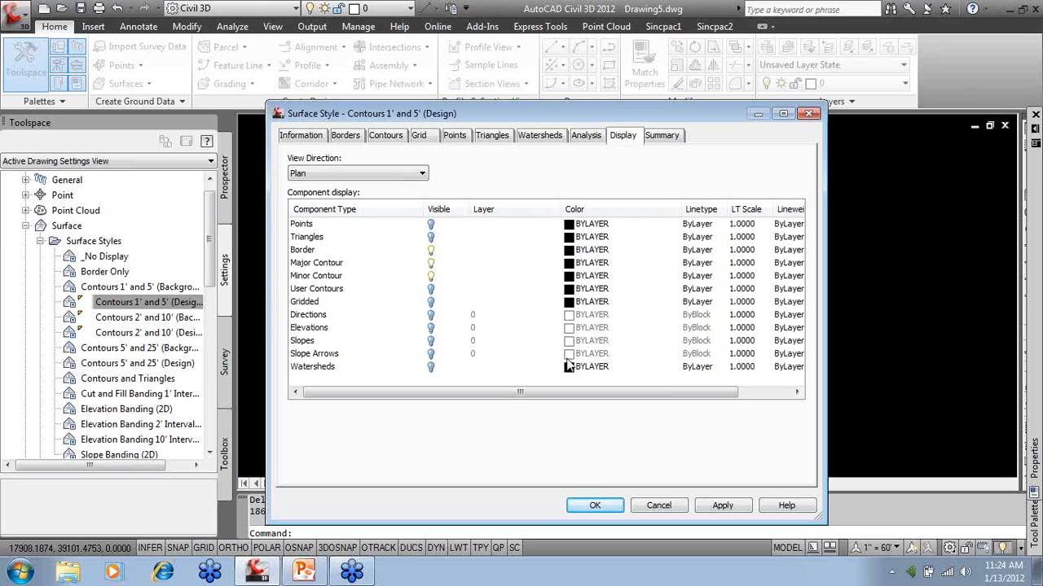
{"action": "left_click", "coordinate": [604, 502]}
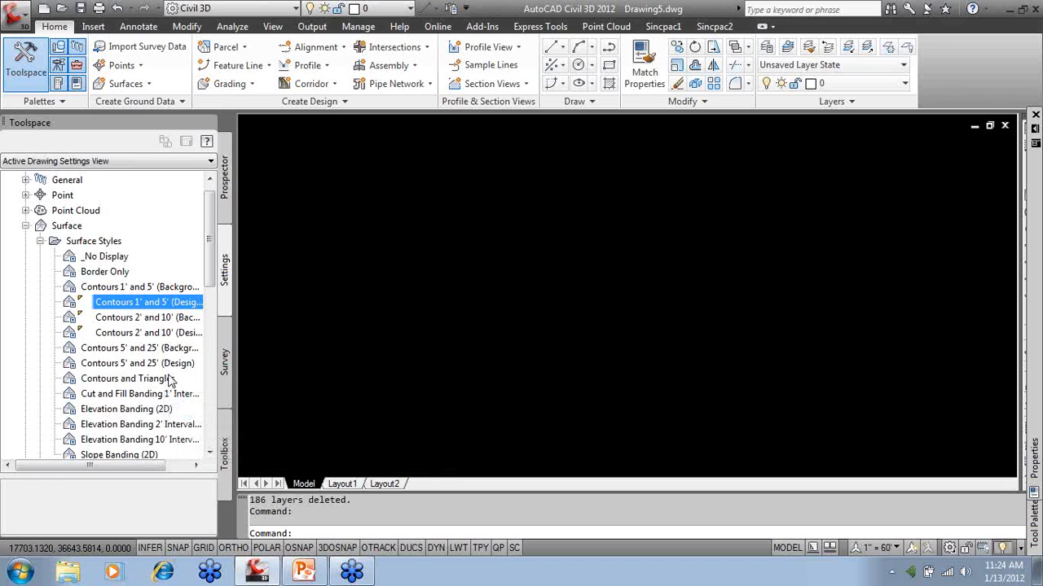
Collapse the surface styles and the Surface settings, and return Toolspace to the Prospector view.
{"action": "mouse_move", "coordinate": [169, 380]}
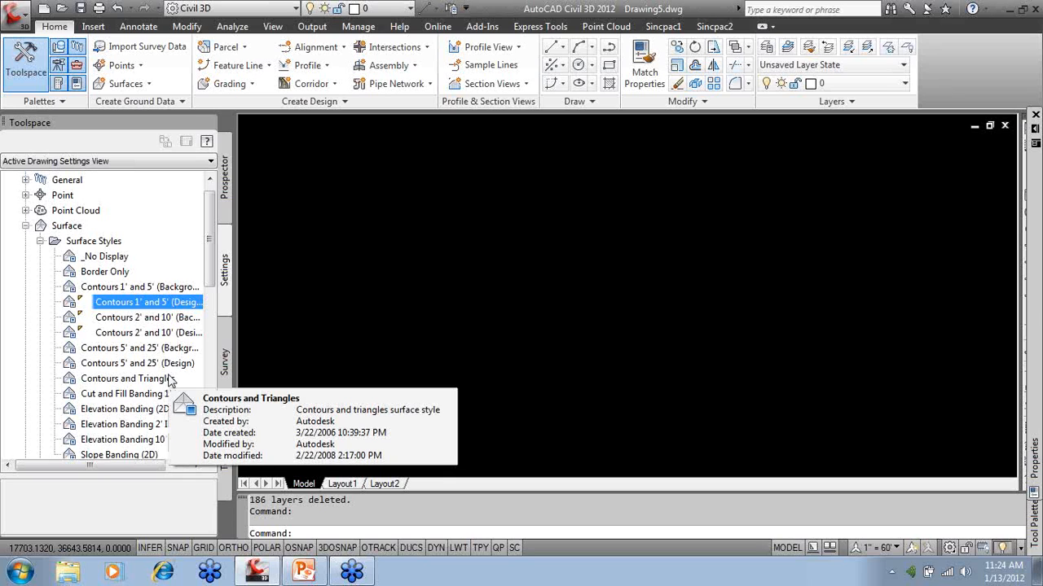
{"action": "left_click", "coordinate": [162, 364]}
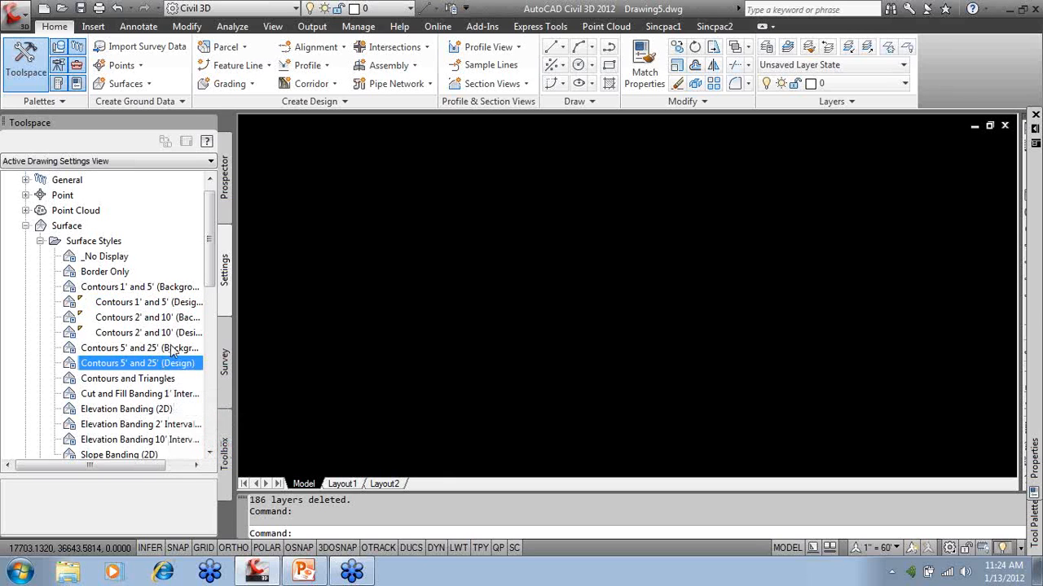
{"action": "scroll", "coordinate": [213, 290], "scroll_direction": "down", "scroll_amount": 1}
{"action": "scroll", "coordinate": [213, 285], "scroll_direction": "up", "scroll_amount": 1}
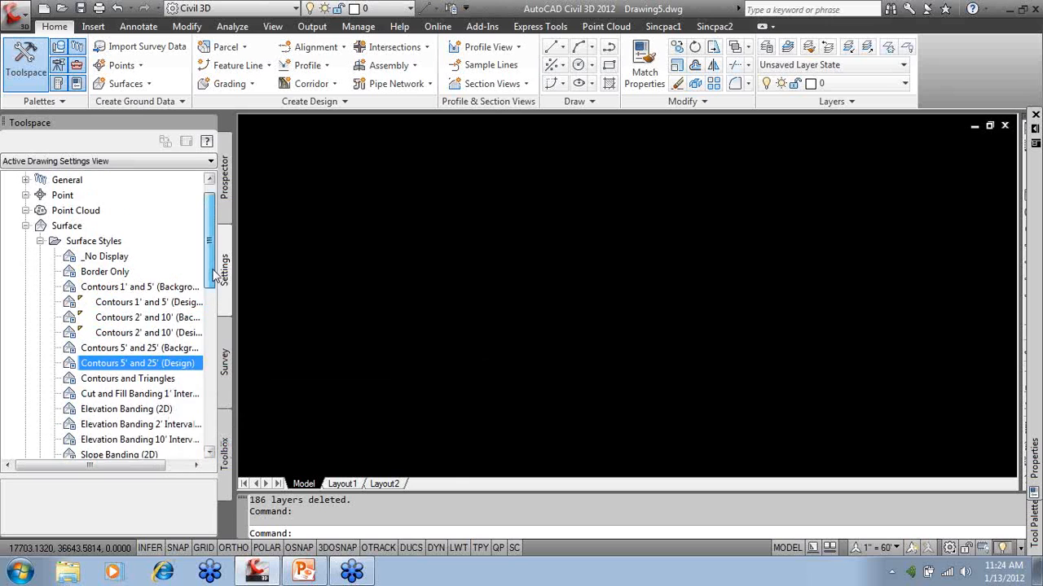
{"action": "left_click", "coordinate": [40, 242]}
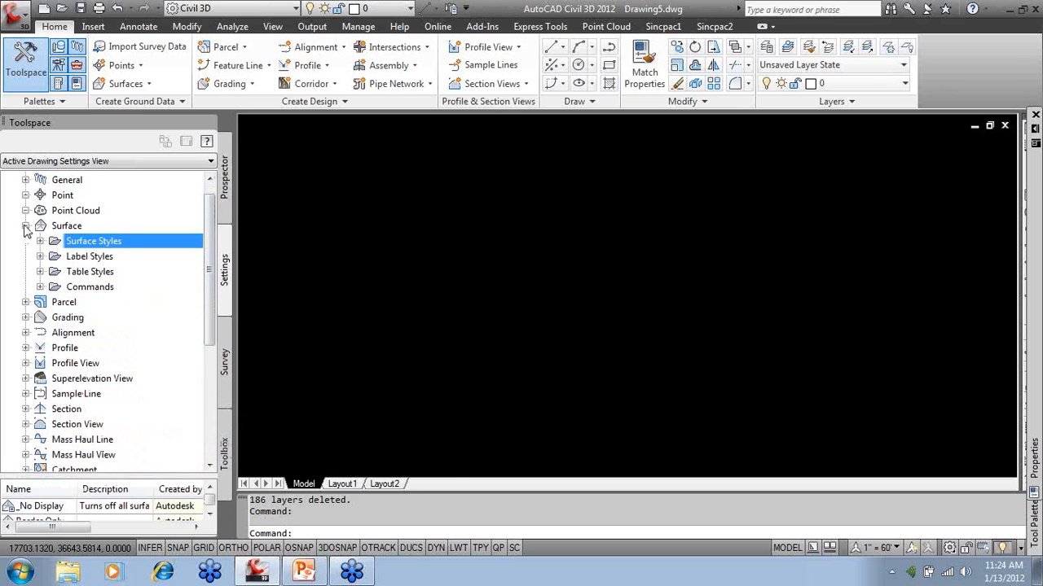
{"action": "left_click", "coordinate": [25, 226]}
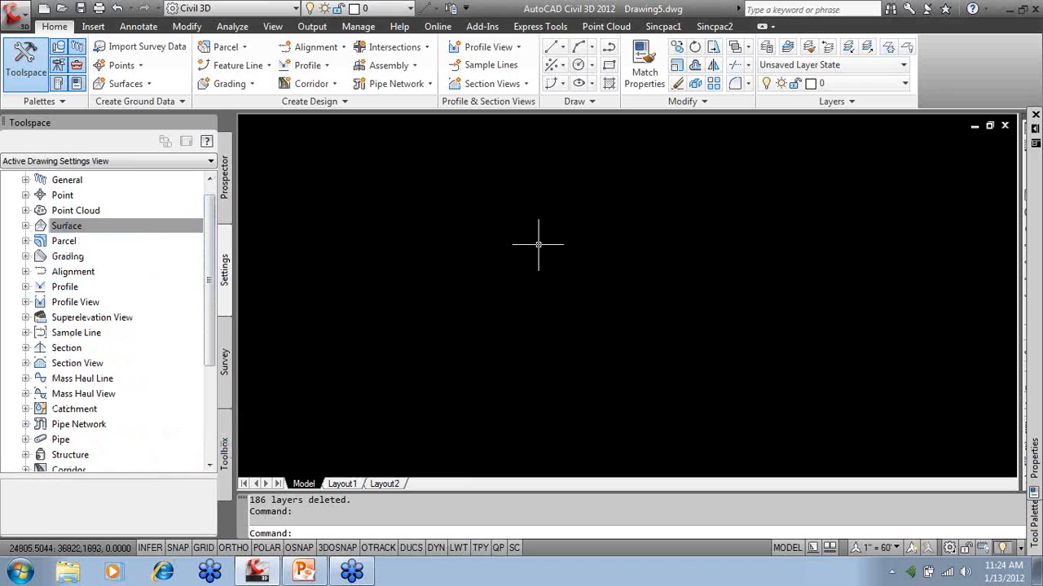
{"action": "left_click", "coordinate": [221, 214]}
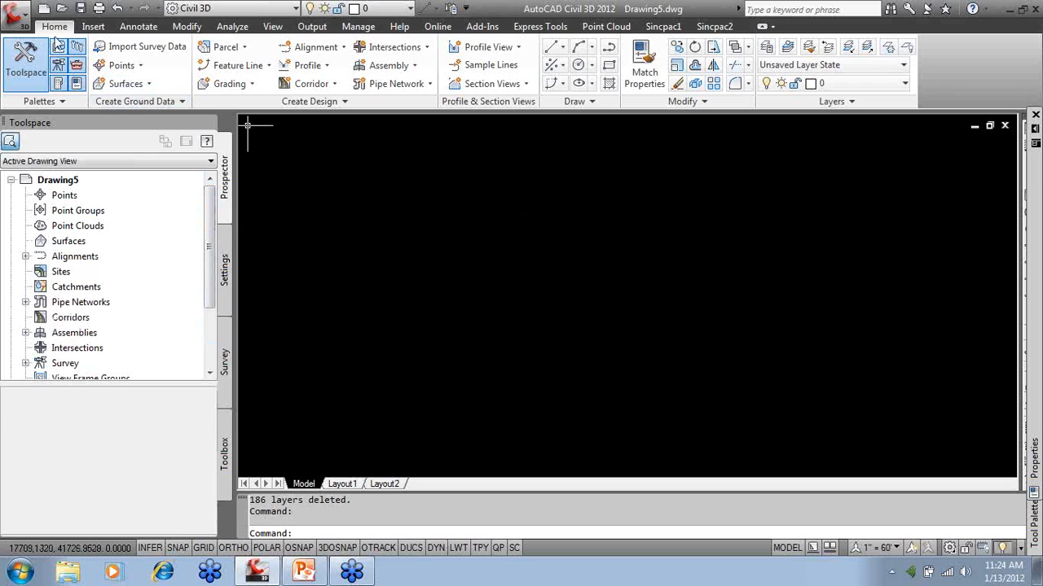
Save the drawing as an AutoCAD Drawing Template named !Sterling in the Template folder, with English measurement and all layers saved as unreconciled.
{"action": "left_click", "coordinate": [16, 15]}
{"action": "left_click", "coordinate": [54, 193]}
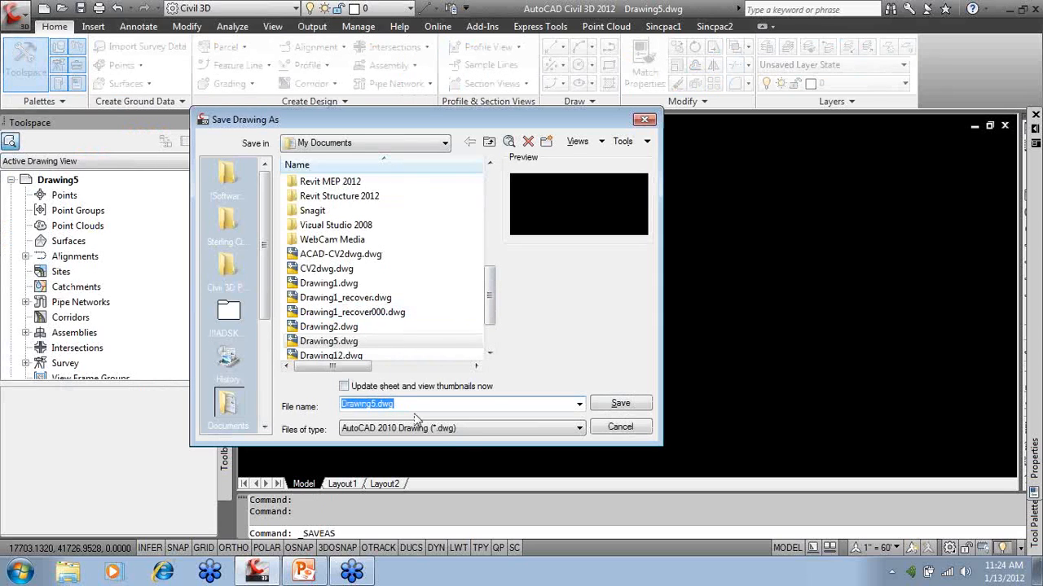
{"action": "left_click", "coordinate": [462, 429]}
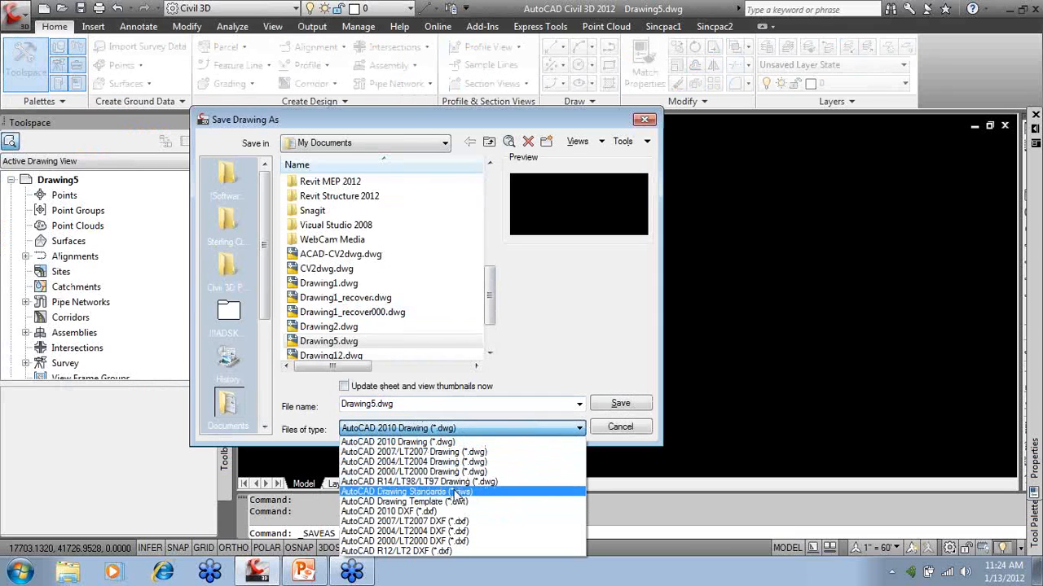
{"action": "left_click", "coordinate": [453, 499]}
{"action": "left_click", "coordinate": [383, 407]}
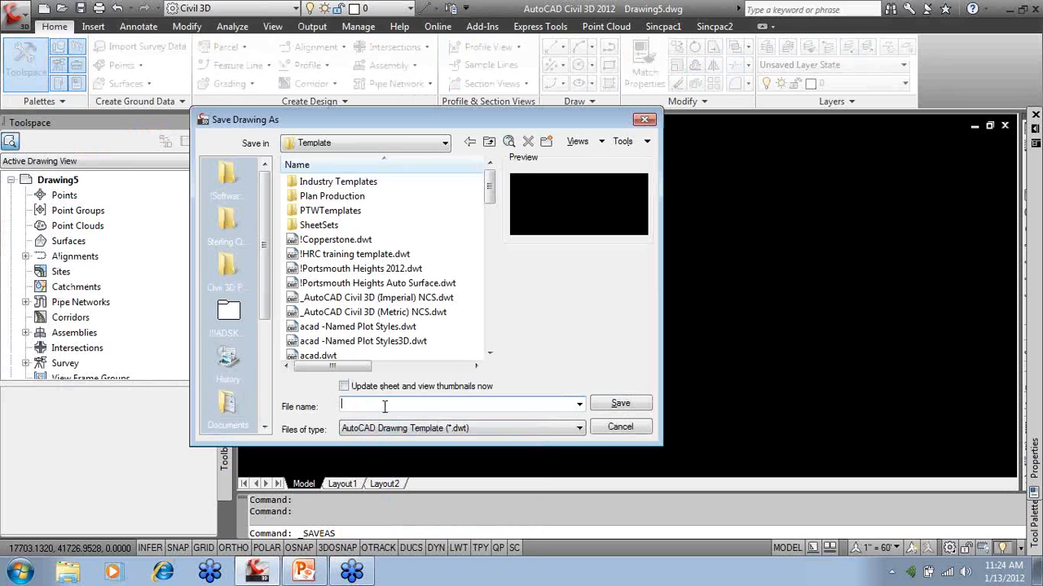
{"action": "type", "text": "!Sterling"}
{"action": "left_click", "coordinate": [612, 405]}
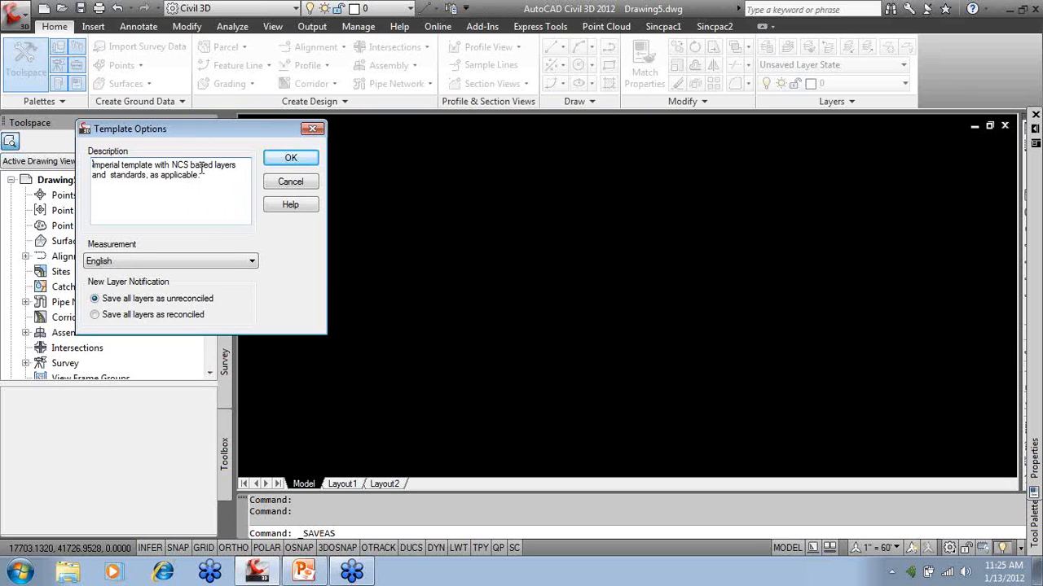
{"action": "left_click_drag", "start_coordinate": [207, 177], "coordinate": [92, 166]}
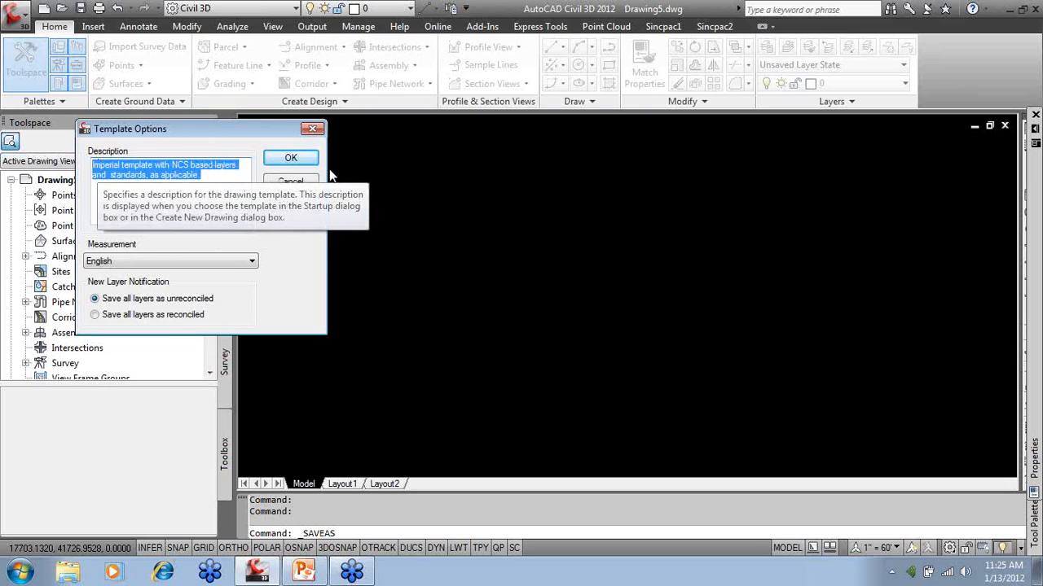
{"action": "left_click", "coordinate": [307, 160]}
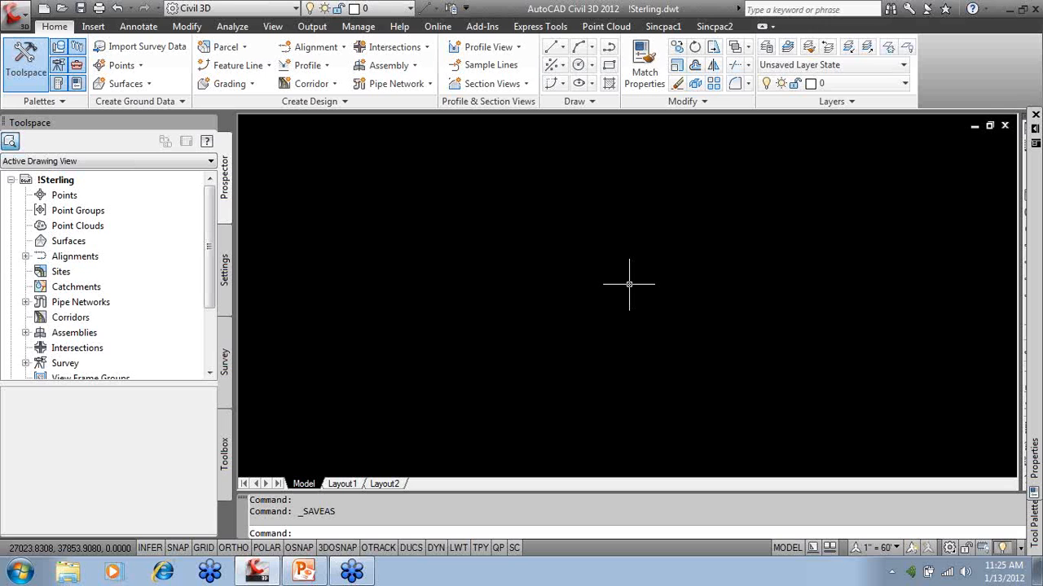
{"action": "key", "text": "alt+Tab"}
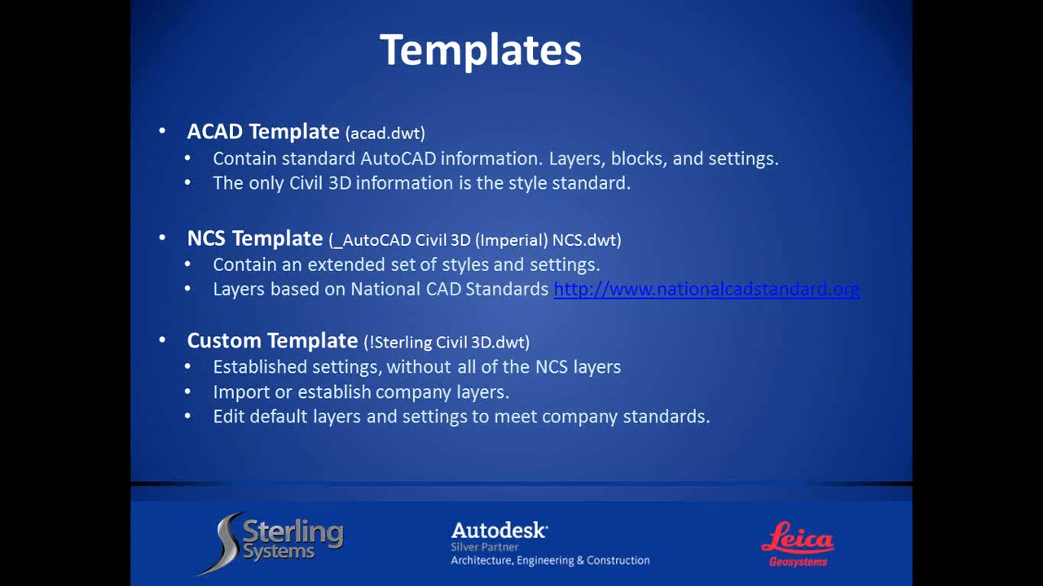
{"action": "key", "text": "Right"}
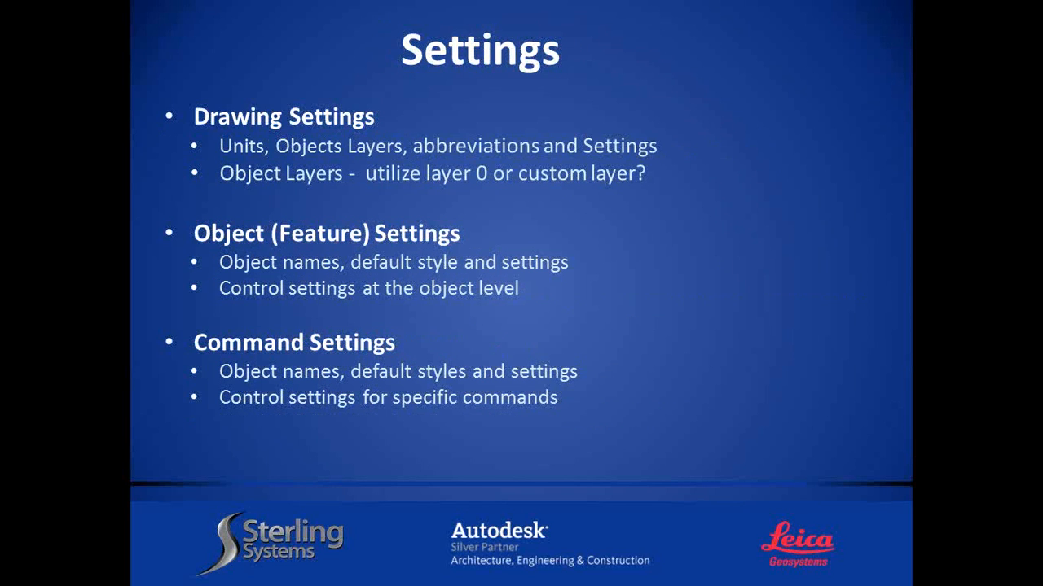
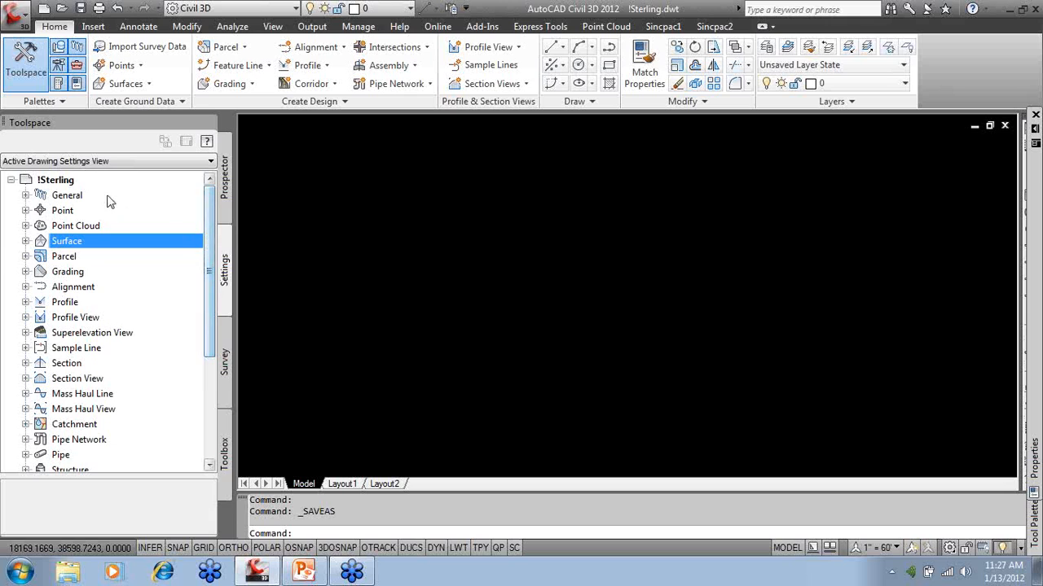
Set the drawing scale to 1" = 40' in the !Sterling drawing settings.
{"action": "right_click", "coordinate": [72, 184]}
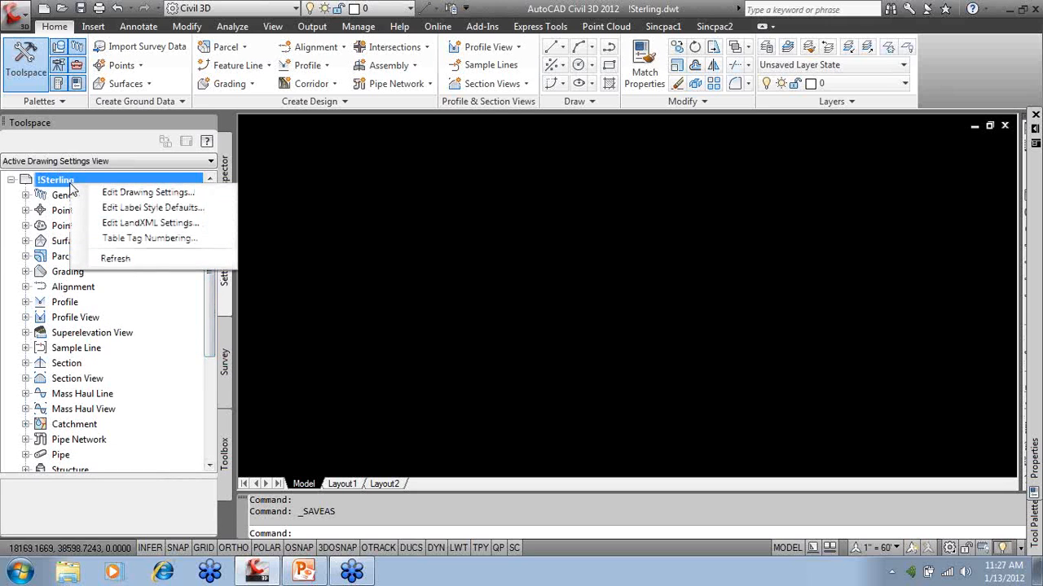
{"action": "left_click", "coordinate": [146, 192]}
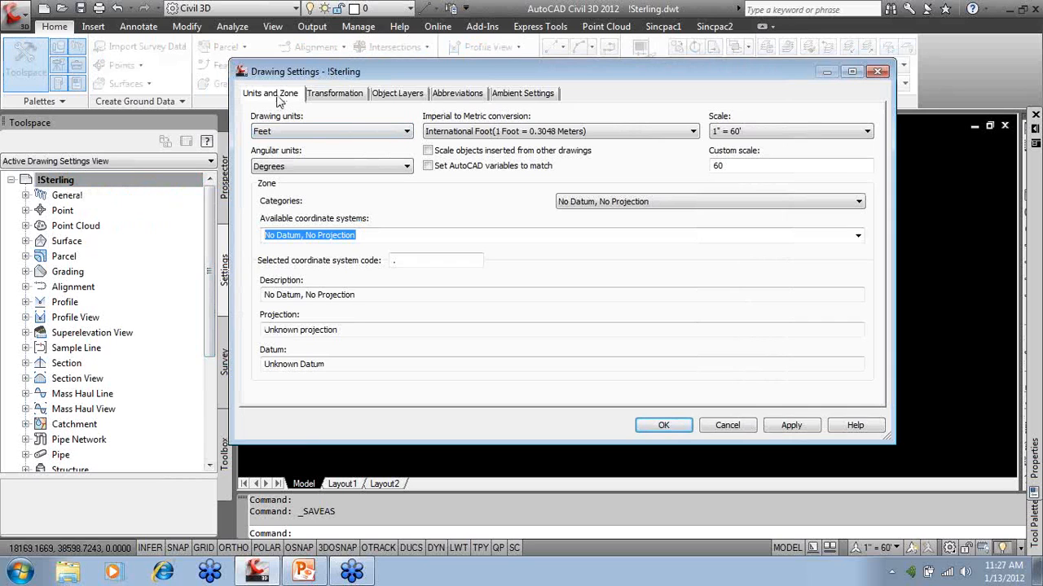
{"action": "left_click", "coordinate": [787, 133]}
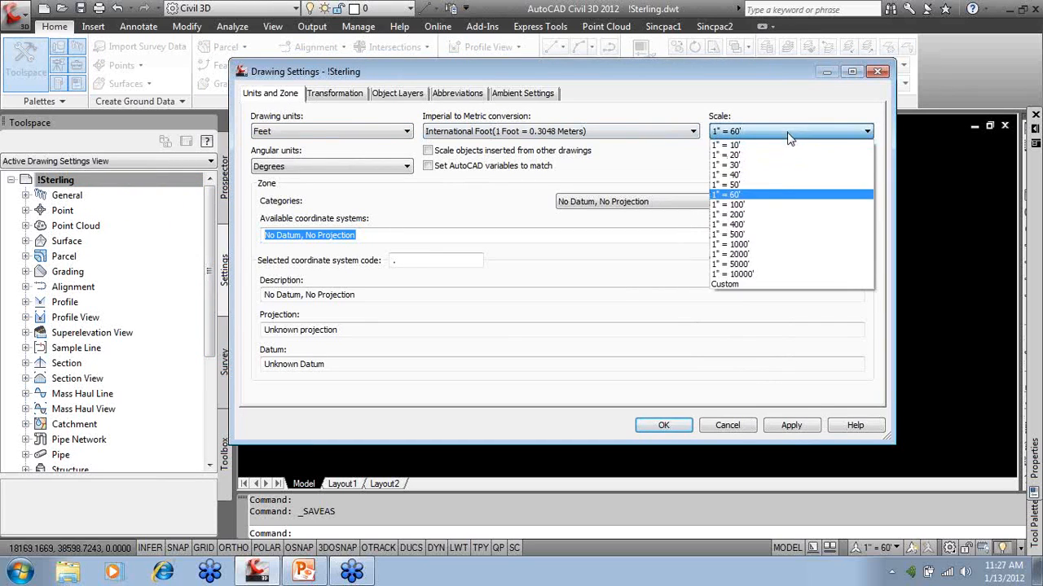
{"action": "left_click", "coordinate": [765, 174]}
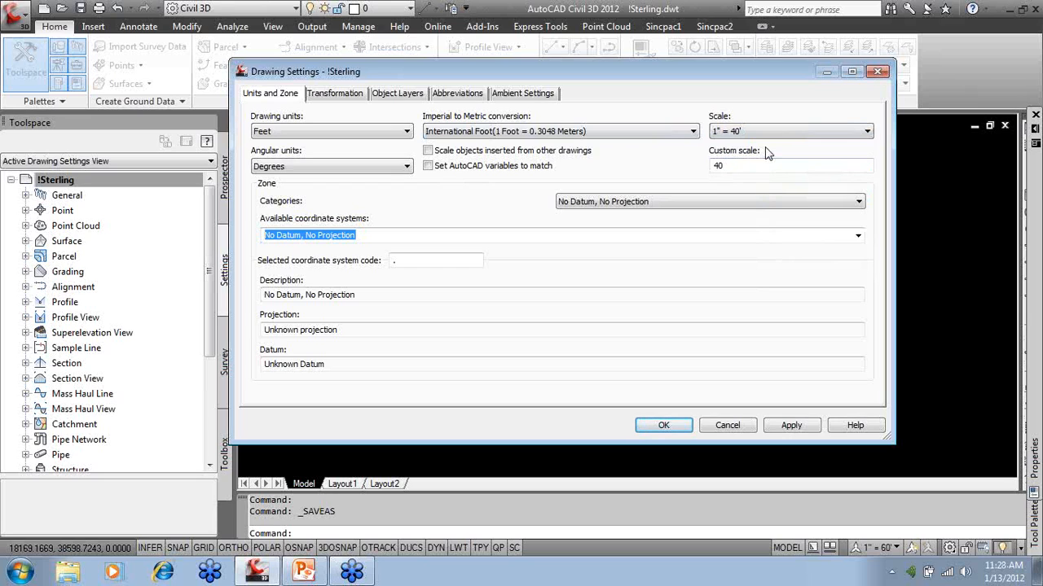
Browse the coordinate zone categories down to the USA states, and close the list.
{"action": "left_click", "coordinate": [733, 201]}
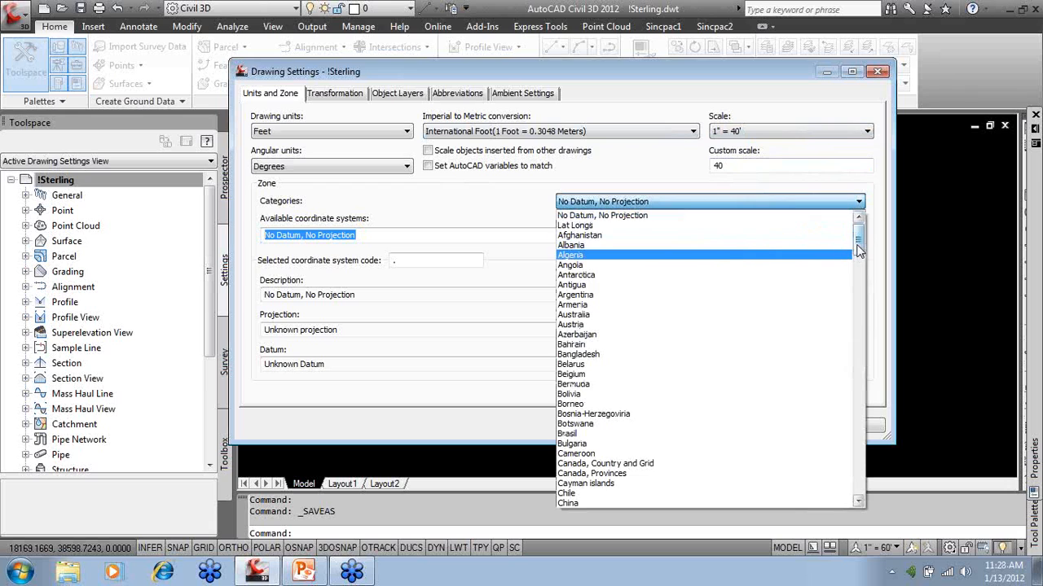
{"action": "left_click_drag", "start_coordinate": [858, 241], "coordinate": [859, 432]}
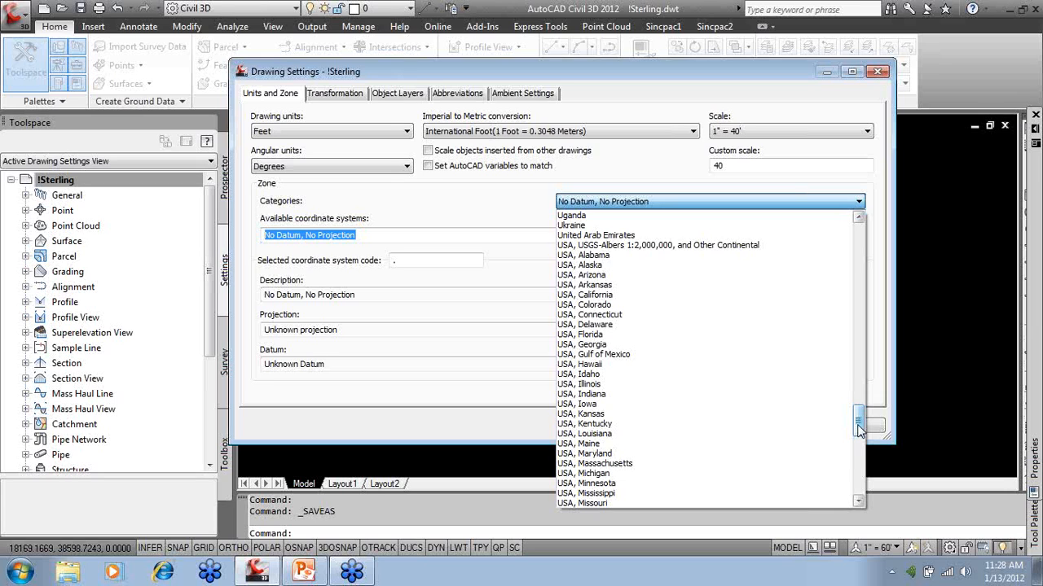
{"action": "left_click_drag", "start_coordinate": [859, 432], "coordinate": [852, 232]}
{"action": "left_click", "coordinate": [881, 258]}
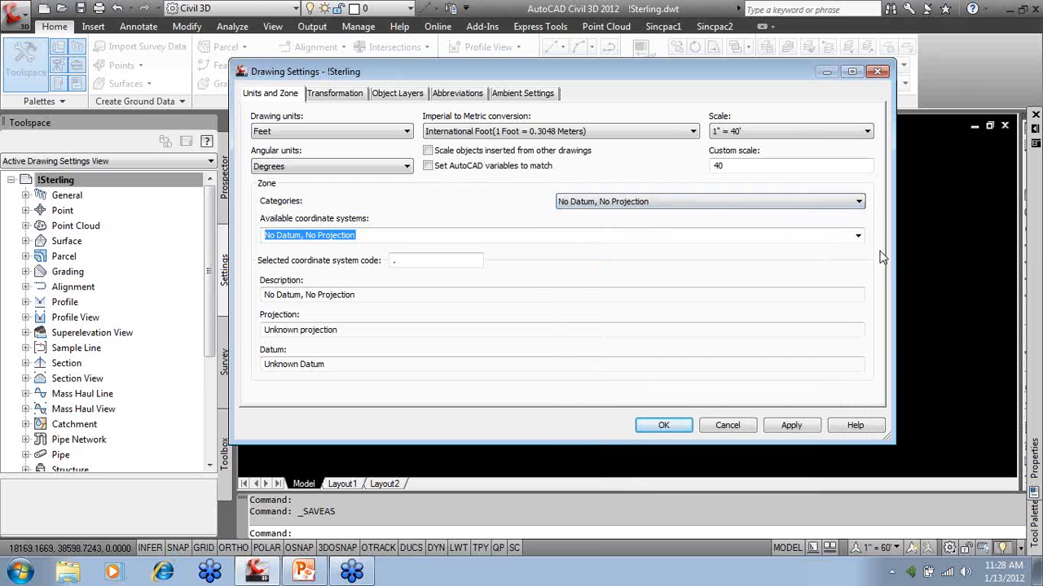
Assign layer 0 to the Alignment object in the drawing's object layers.
{"action": "left_click", "coordinate": [392, 95]}
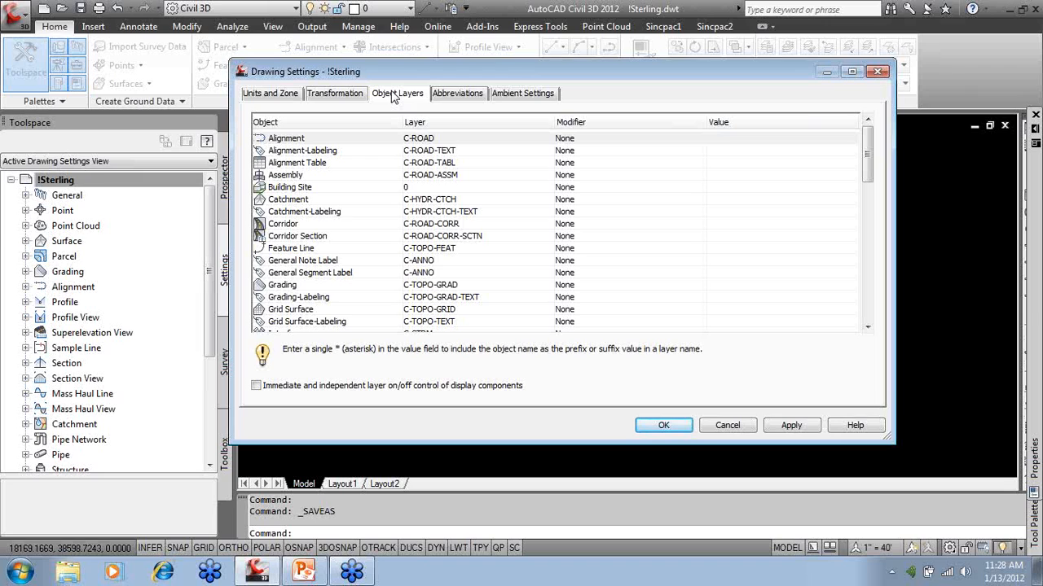
{"action": "left_click", "coordinate": [453, 145]}
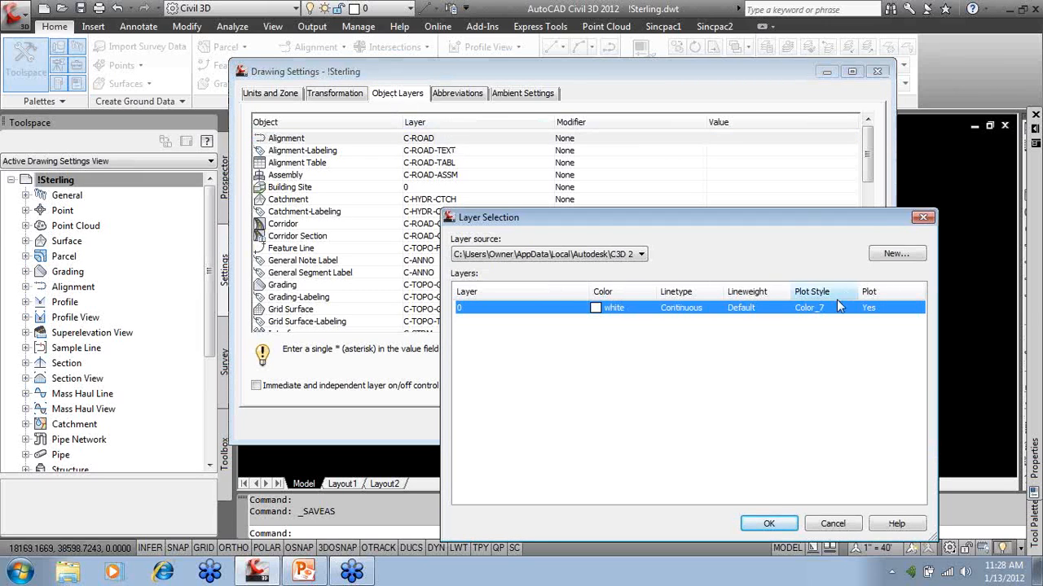
{"action": "left_click", "coordinate": [768, 524]}
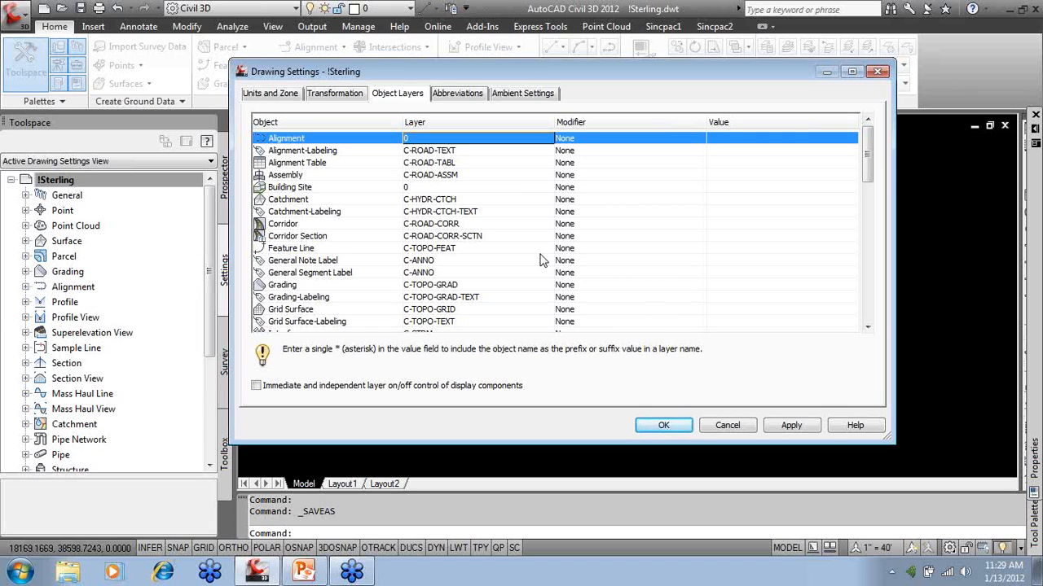
Create a new layer named ALGN and assign it to the Alignment object.
{"action": "left_click", "coordinate": [442, 140]}
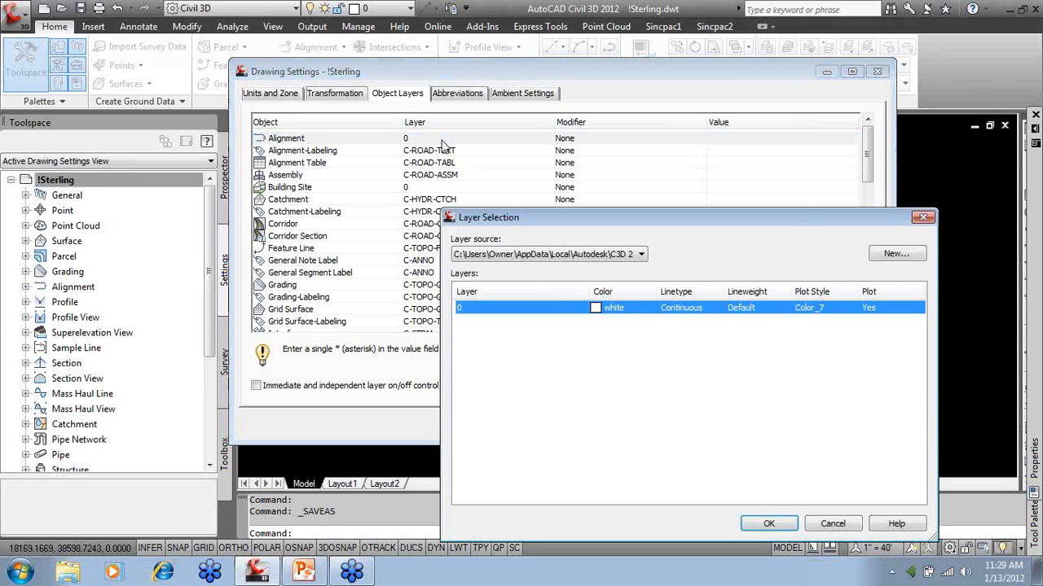
{"action": "left_click", "coordinate": [896, 254]}
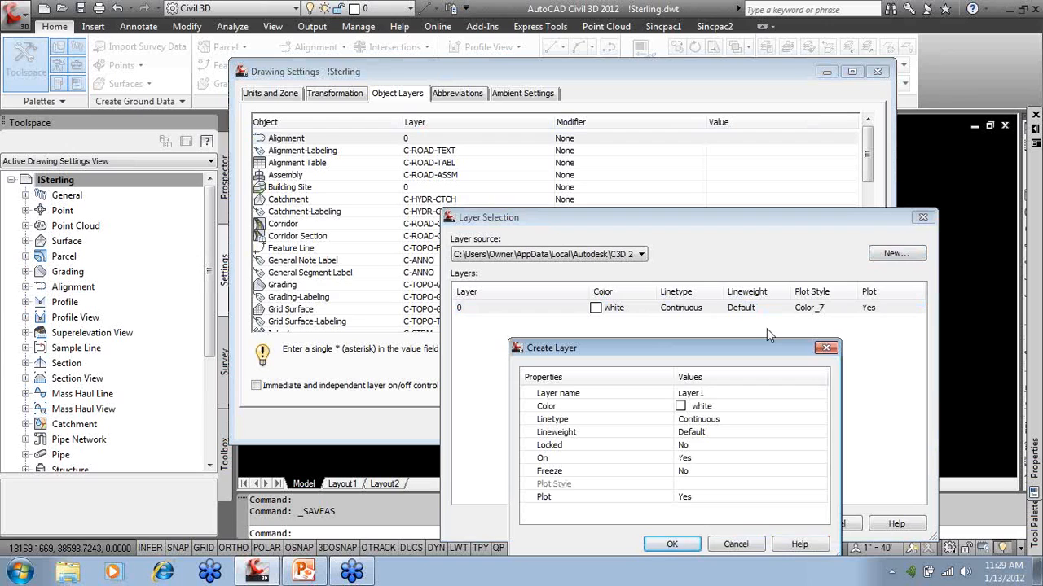
{"action": "left_click", "coordinate": [725, 393]}
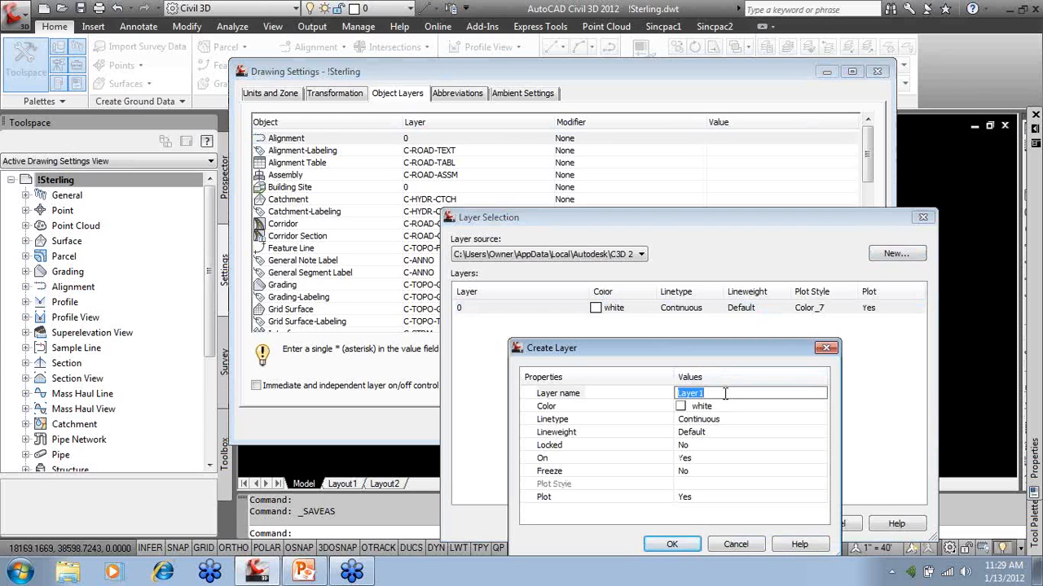
{"action": "type", "text": "ALGN"}
{"action": "left_click", "coordinate": [672, 545]}
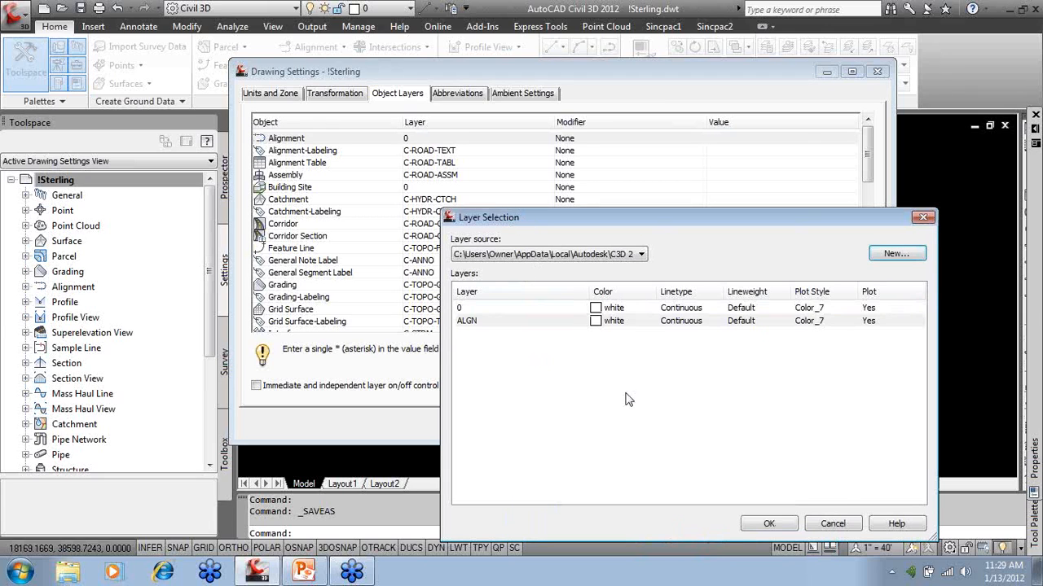
{"action": "left_click", "coordinate": [482, 321]}
{"action": "left_click", "coordinate": [758, 525]}
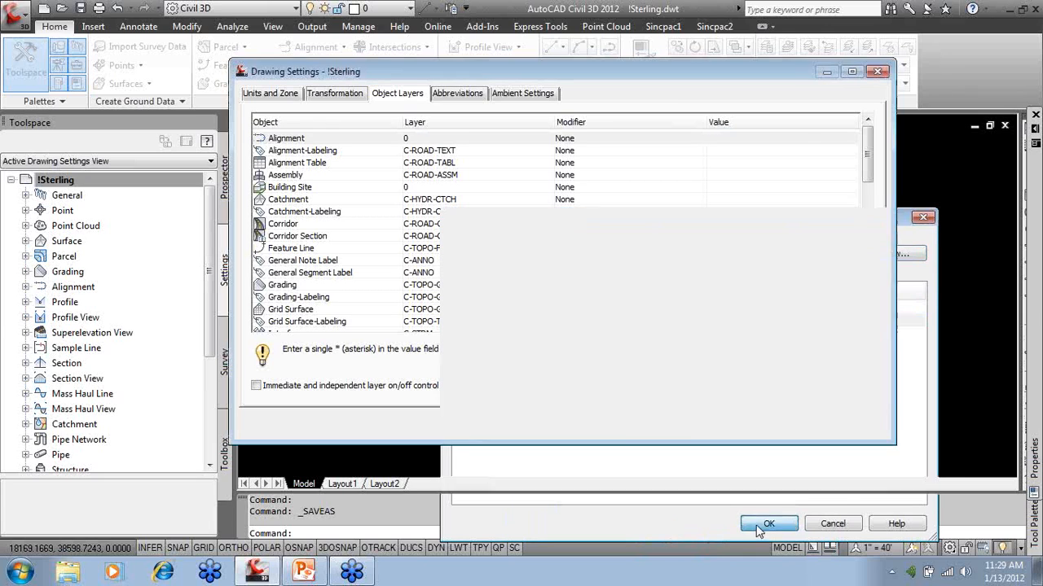
Set the Alignment layer's modifier to Suffix with the value -*.
{"action": "left_click", "coordinate": [615, 140]}
{"action": "left_click", "coordinate": [613, 140]}
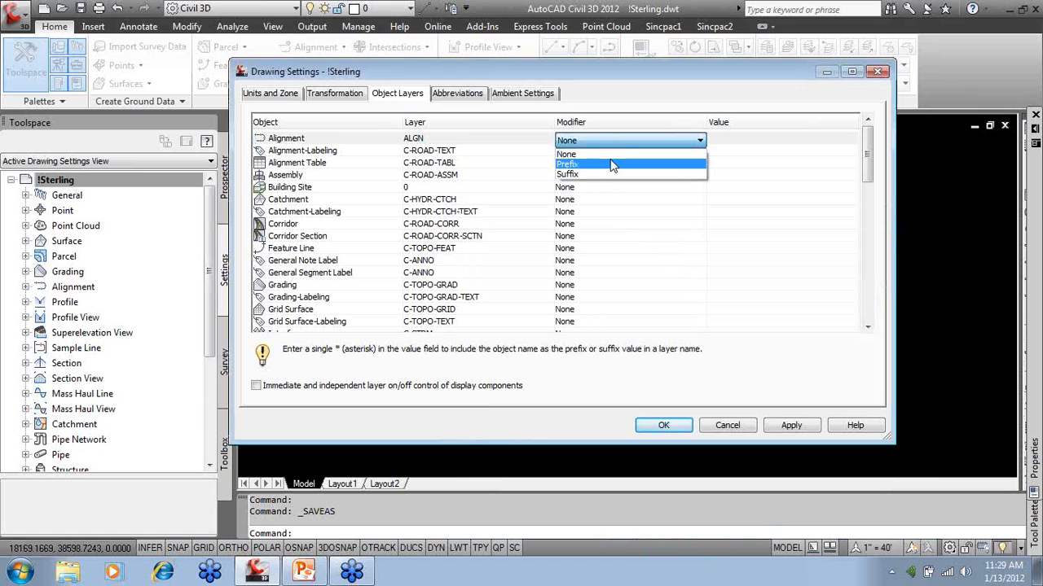
{"action": "left_click", "coordinate": [639, 175]}
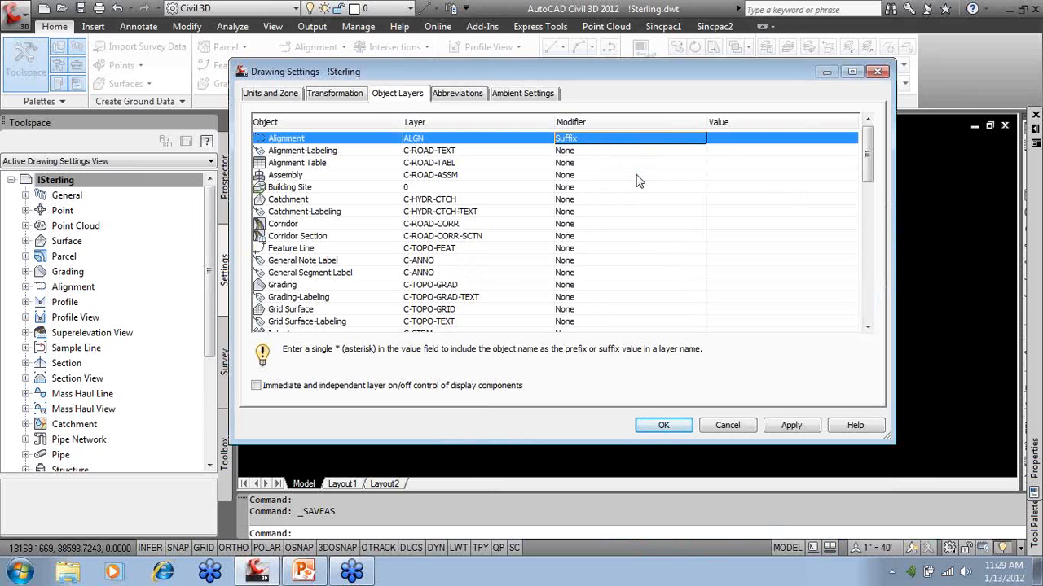
{"action": "left_click", "coordinate": [740, 140]}
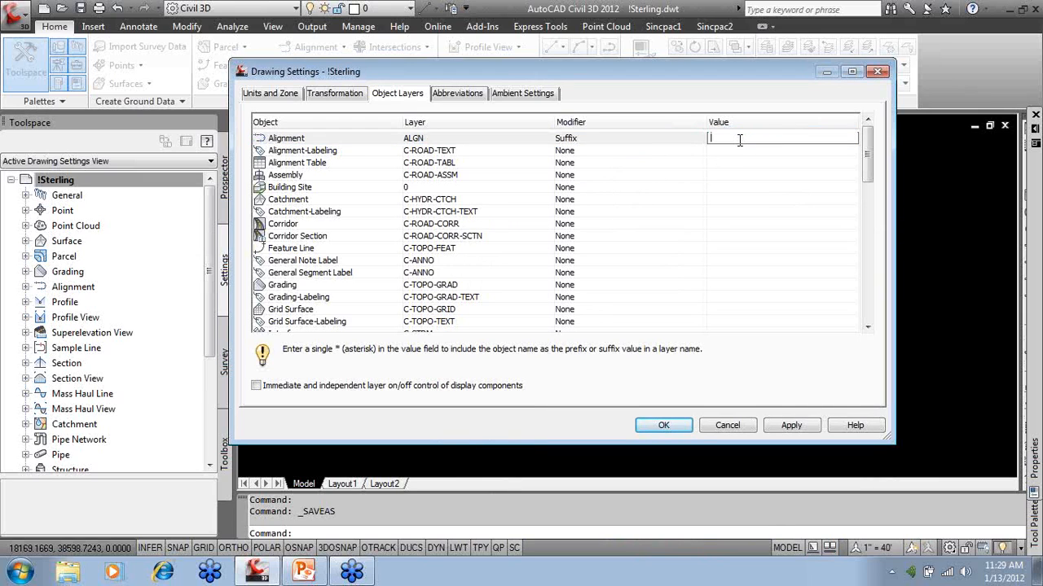
{"action": "type", "text": "-*"}
{"action": "key", "text": "Return"}
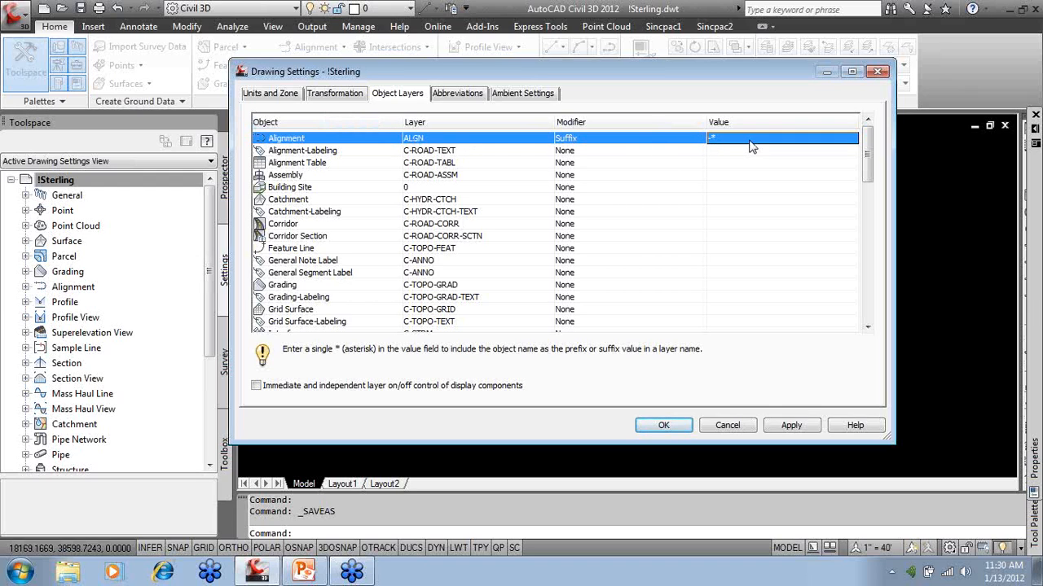
Create a new layer named ALGN-LBL and assign it to the Alignment-Labeling object.
{"action": "left_click", "coordinate": [486, 154]}
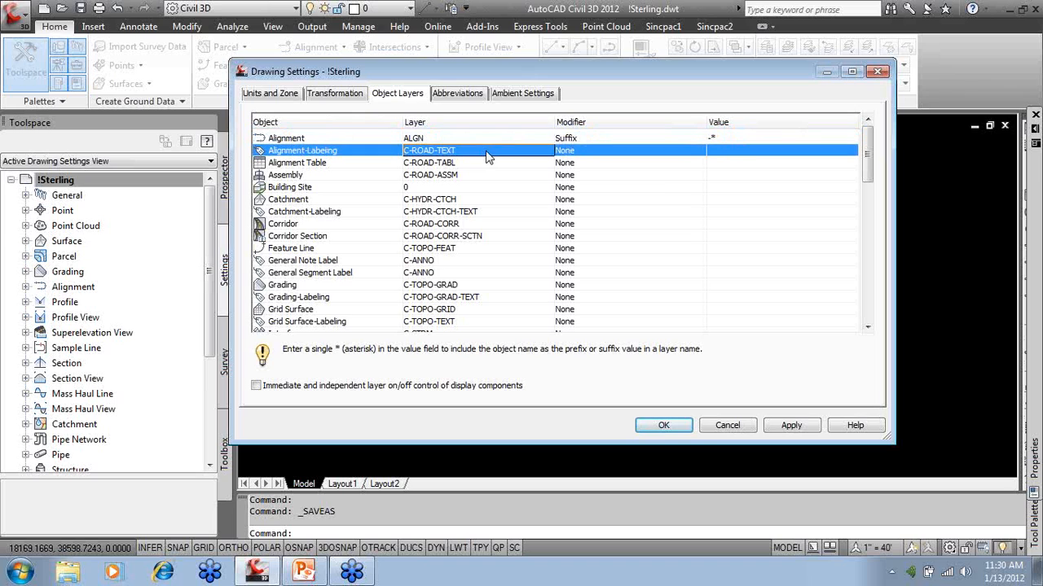
{"action": "left_click", "coordinate": [487, 154]}
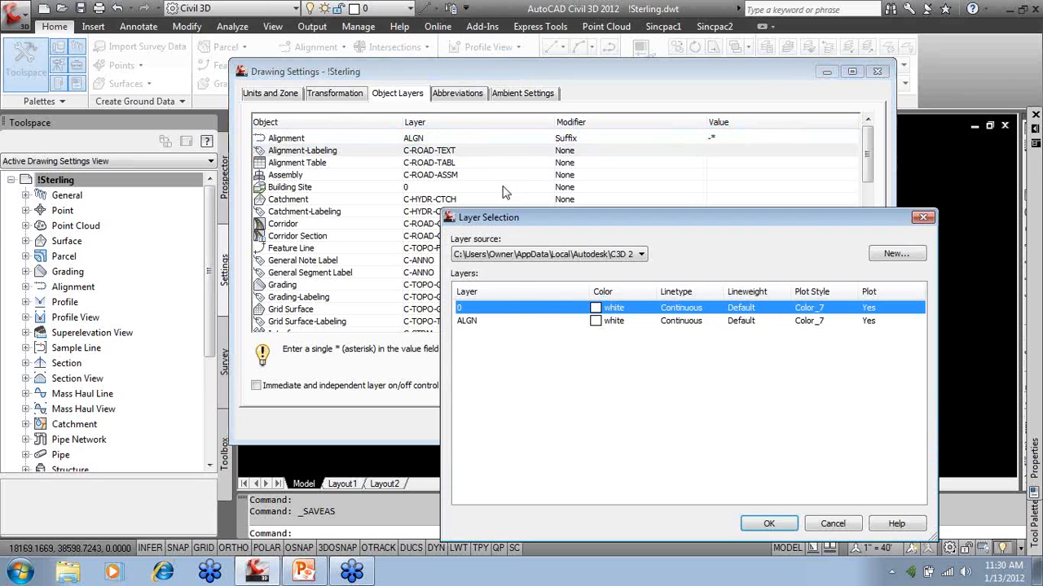
{"action": "left_click", "coordinate": [514, 327]}
{"action": "left_click", "coordinate": [895, 253]}
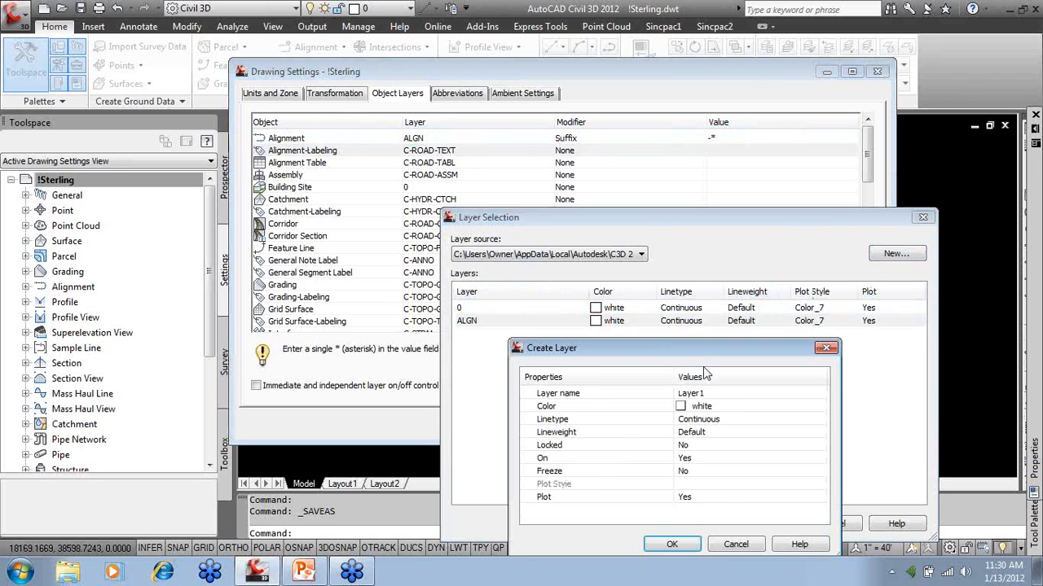
{"action": "left_click", "coordinate": [721, 394]}
{"action": "type", "text": "ALGN"}
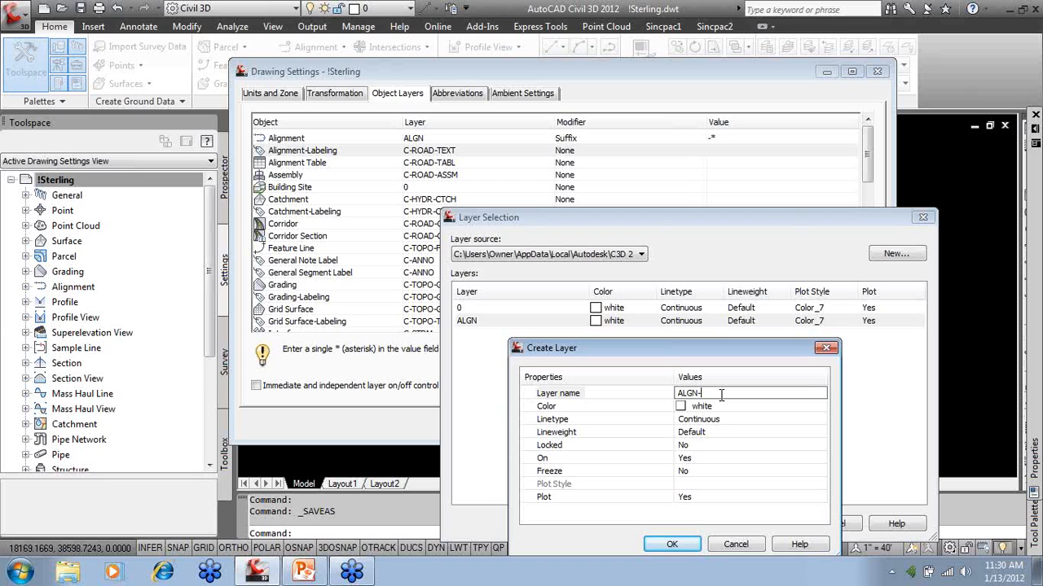
{"action": "type", "text": "-LBL"}
{"action": "left_click", "coordinate": [687, 543]}
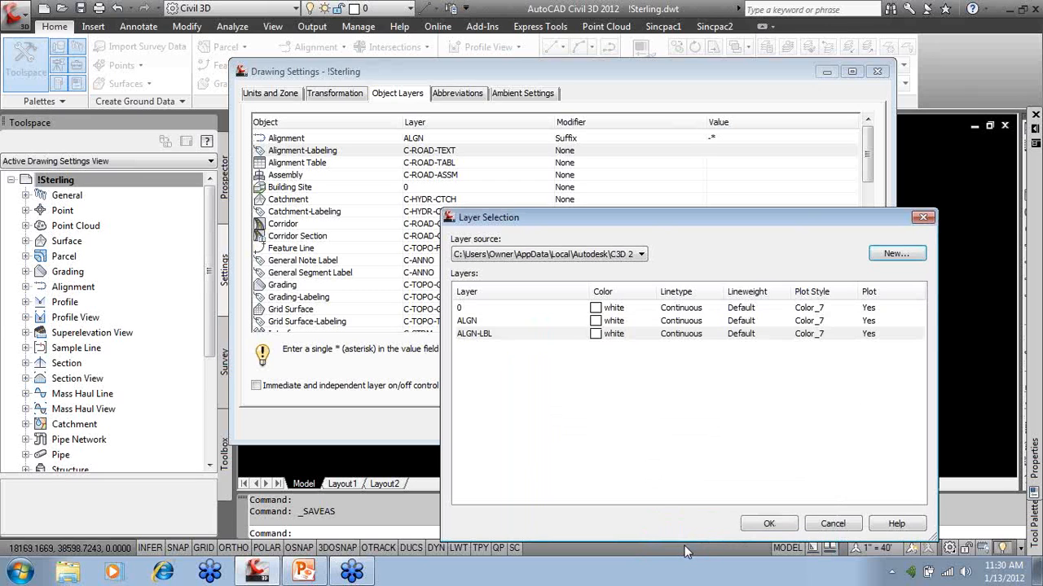
{"action": "left_click", "coordinate": [482, 337]}
{"action": "left_click", "coordinate": [768, 523]}
Set the Alignment-Labeling layer's modifier to Suffix with the value -*.
{"action": "left_click", "coordinate": [613, 152]}
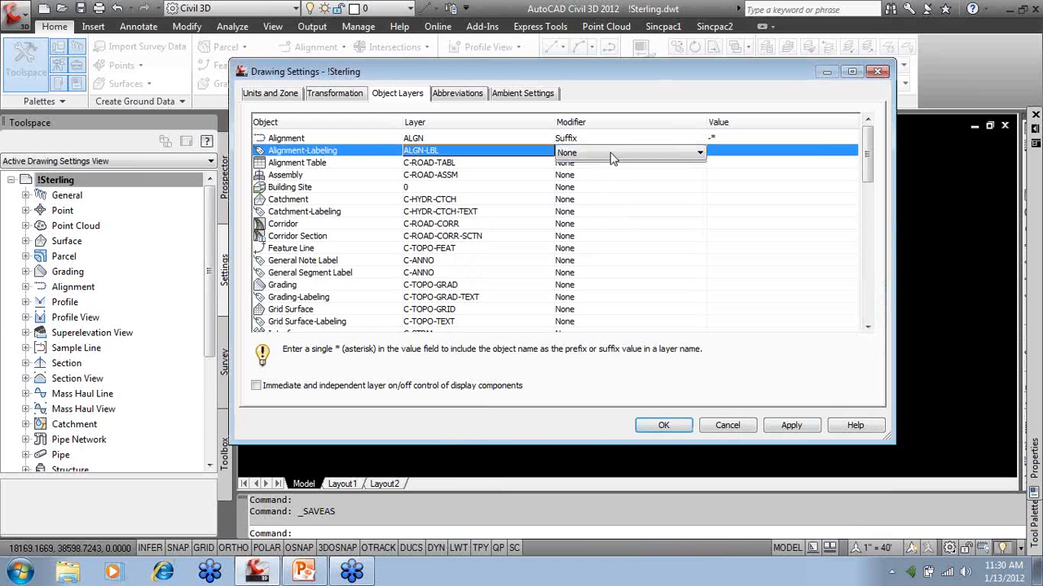
{"action": "left_click", "coordinate": [613, 153]}
{"action": "left_click", "coordinate": [613, 186]}
{"action": "left_click", "coordinate": [724, 150]}
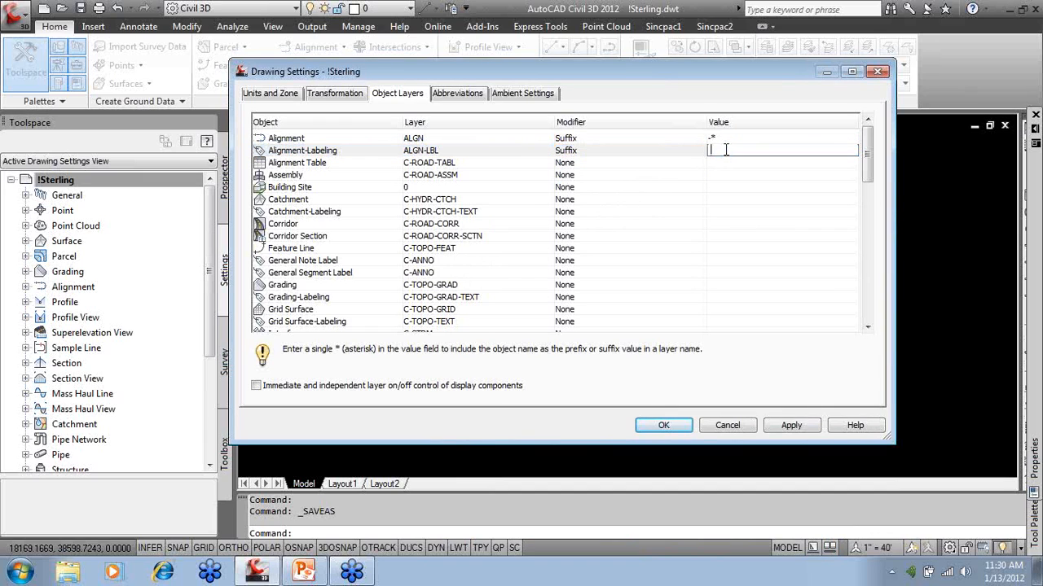
{"action": "type", "text": "-*"}
{"action": "key", "text": "Return"}
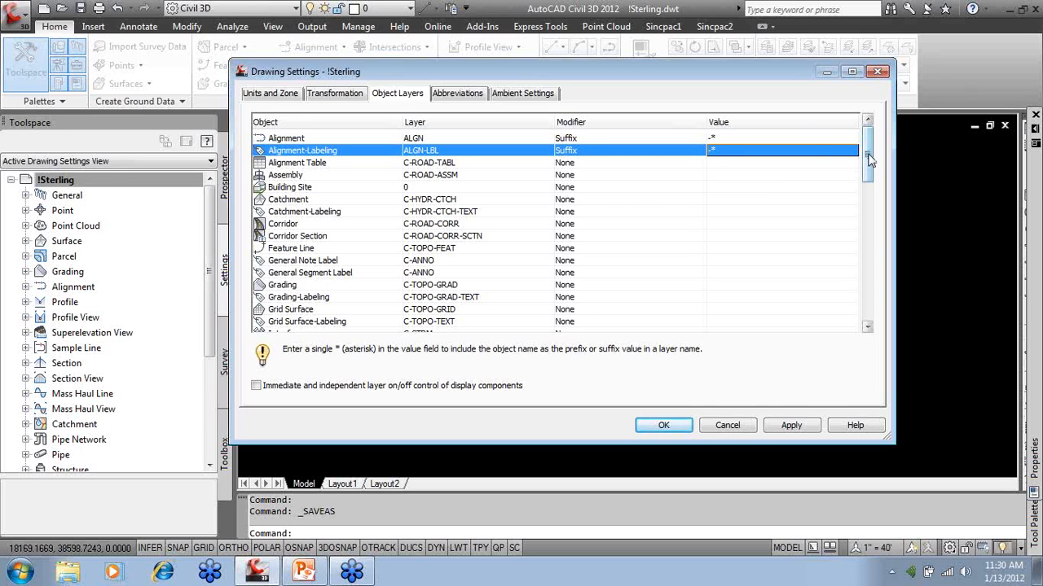
Create a new layer named SRF and assign it to the Tin Surface object.
{"action": "left_click_drag", "start_coordinate": [868, 156], "coordinate": [870, 311]}
{"action": "left_click", "coordinate": [407, 293]}
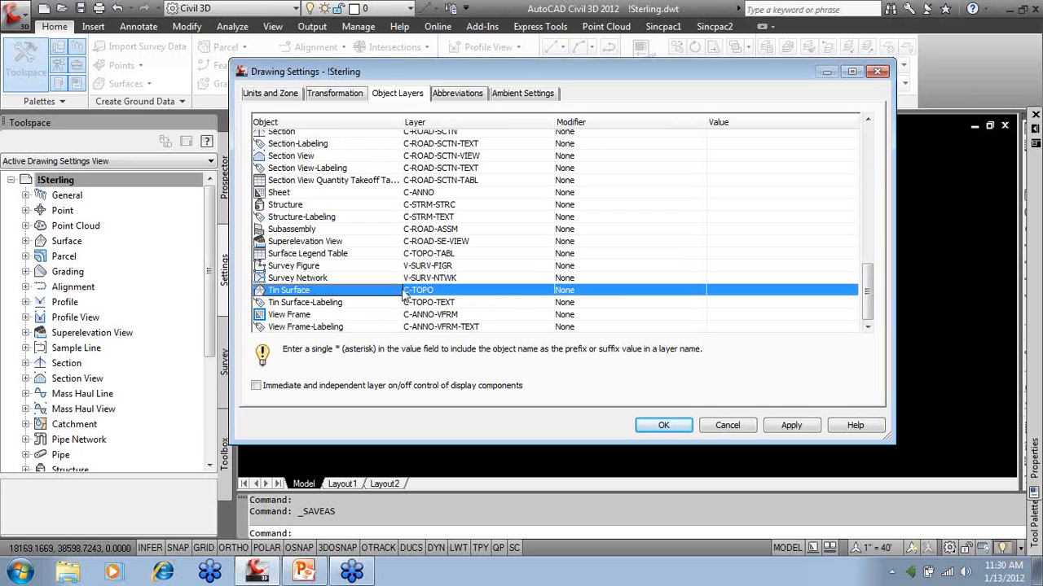
{"action": "left_click", "coordinate": [435, 295]}
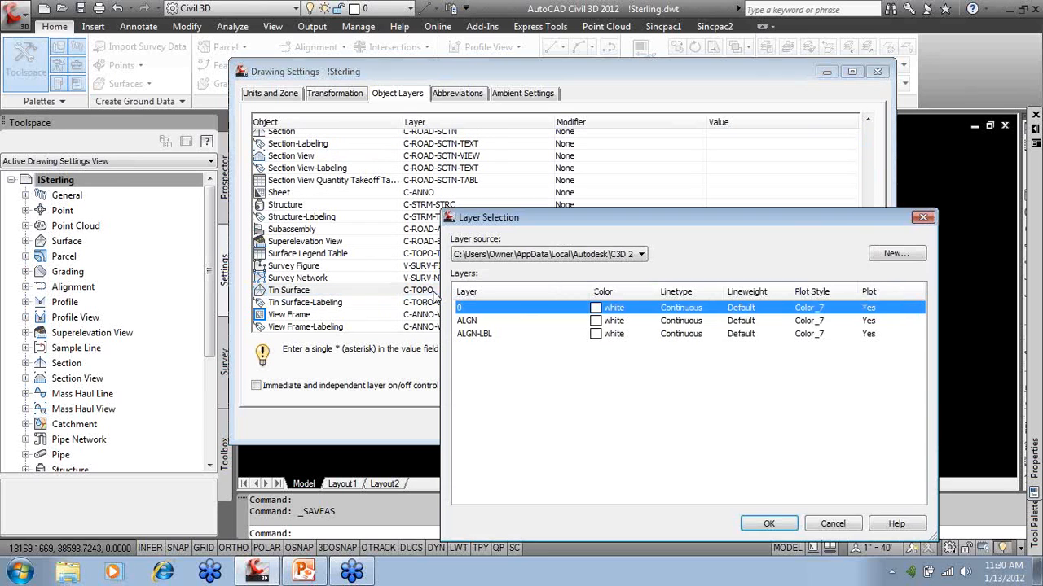
{"action": "left_click", "coordinate": [871, 252]}
{"action": "left_click", "coordinate": [731, 393]}
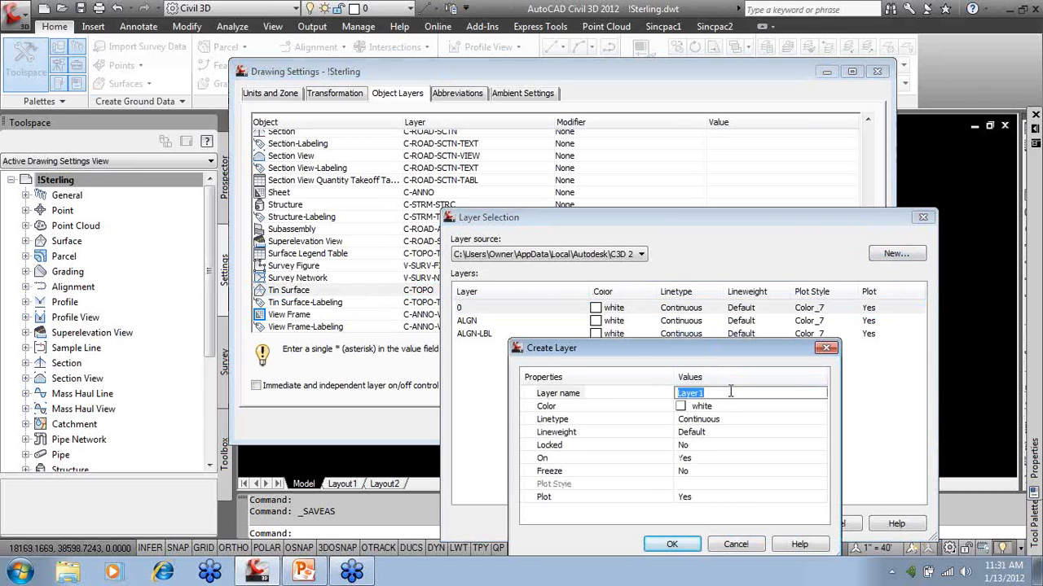
{"action": "type", "text": "SF"}
{"action": "type", "text": "F"}
{"action": "left_click", "coordinate": [691, 541]}
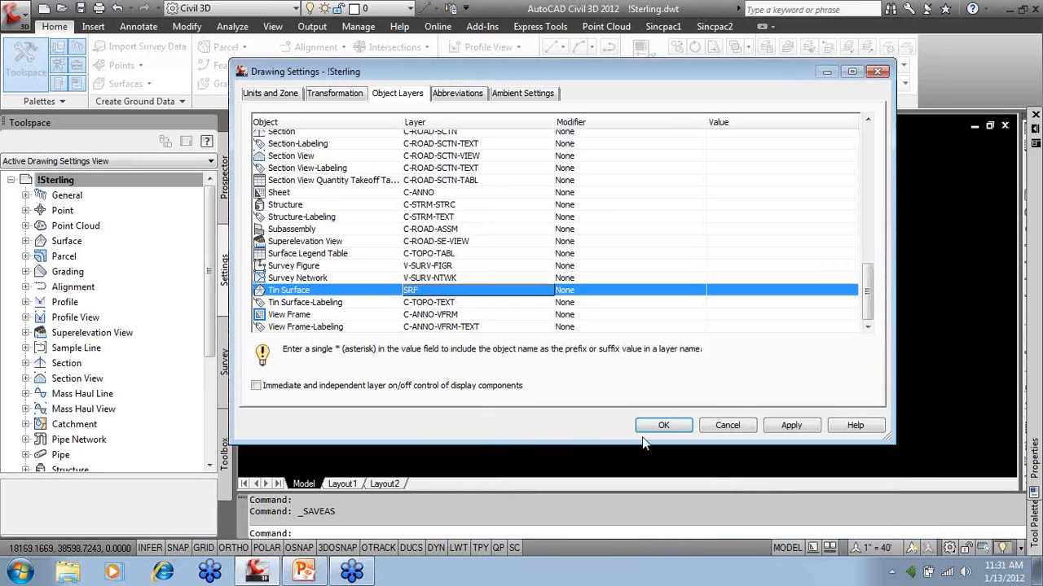
Set the Tin Surface layer's modifier to Suffix with the value -*.
{"action": "left_click", "coordinate": [586, 292]}
{"action": "left_click", "coordinate": [590, 326]}
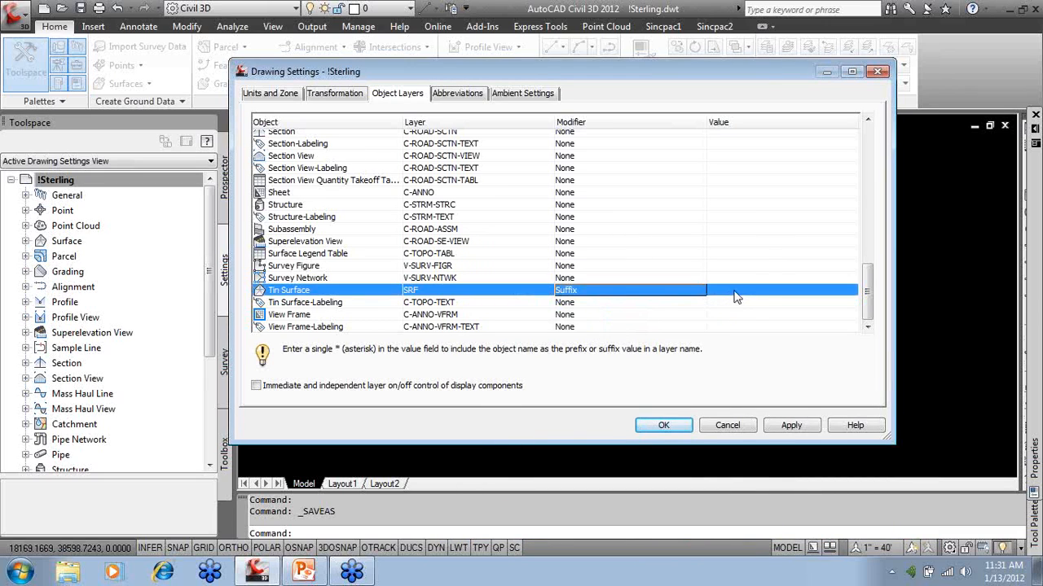
{"action": "left_click", "coordinate": [734, 290]}
{"action": "type", "text": "-*"}
{"action": "key", "text": "Return"}
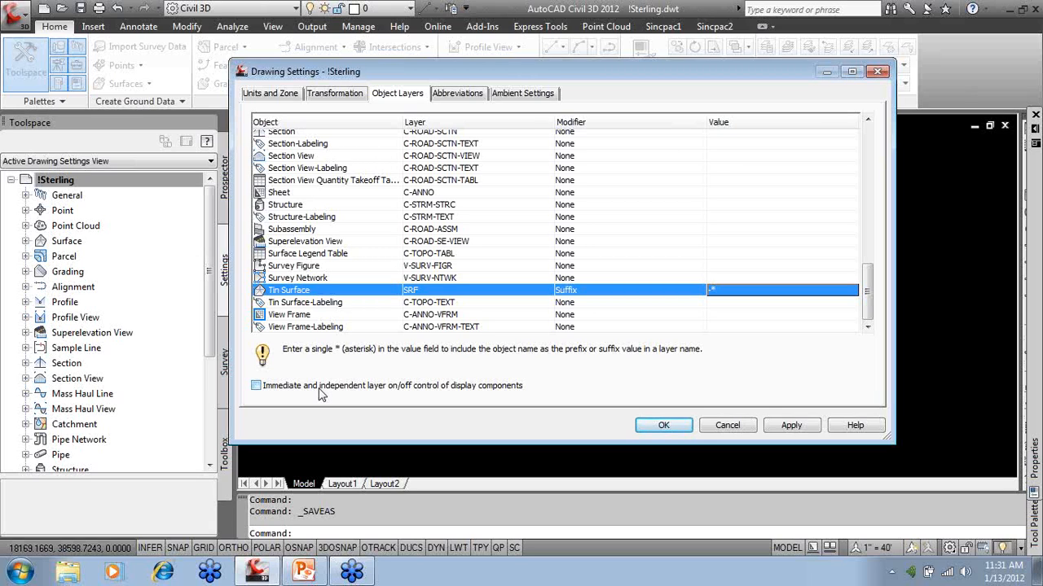
Review the object layer assignments, the abbreviations and the ambient setting categories of the drawing.
{"action": "left_click_drag", "start_coordinate": [868, 308], "coordinate": [847, 134]}
{"action": "left_click", "coordinate": [955, 551]}
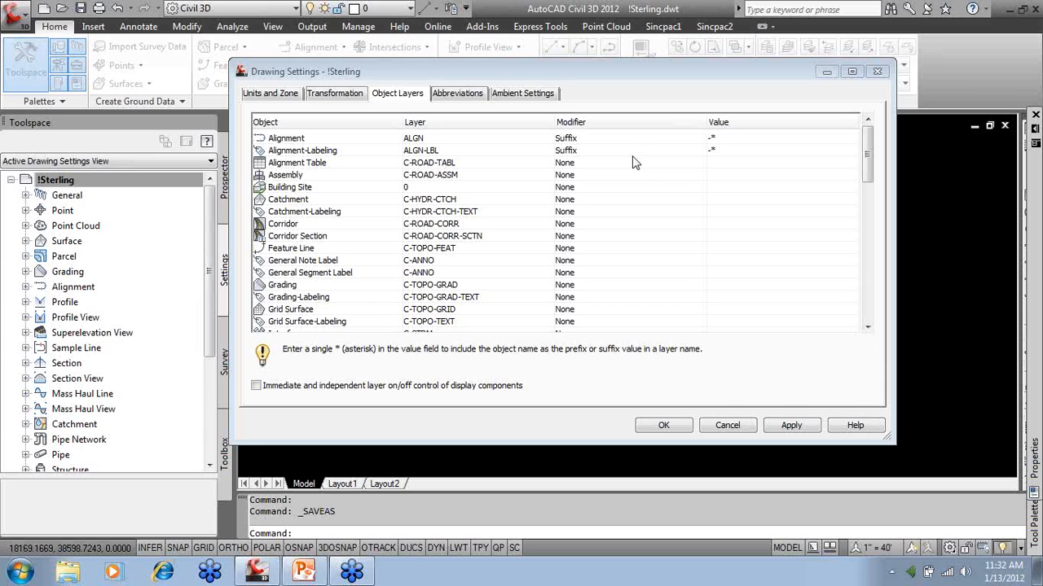
{"action": "left_click", "coordinate": [468, 99]}
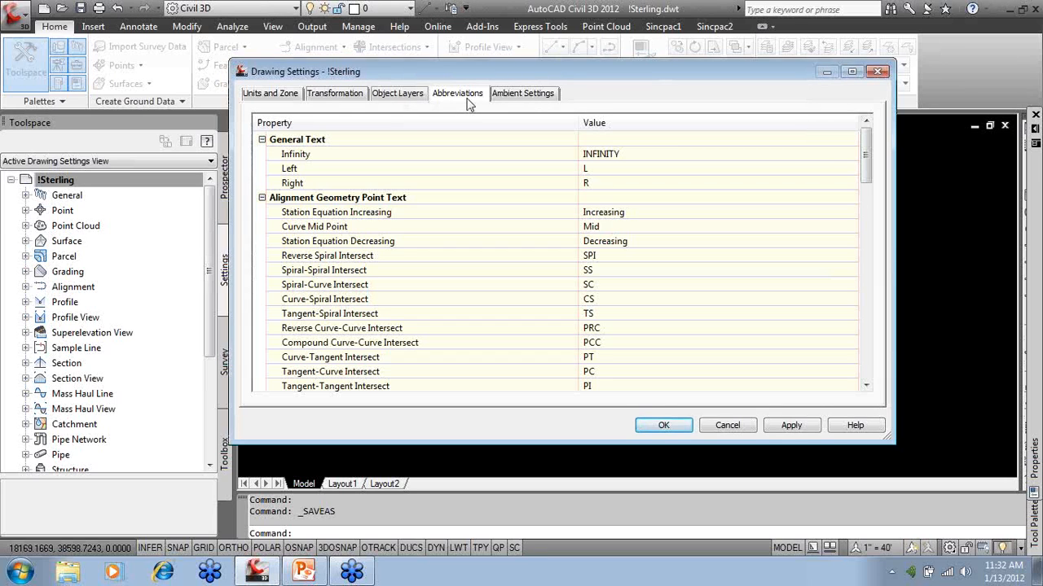
{"action": "left_click", "coordinate": [534, 96]}
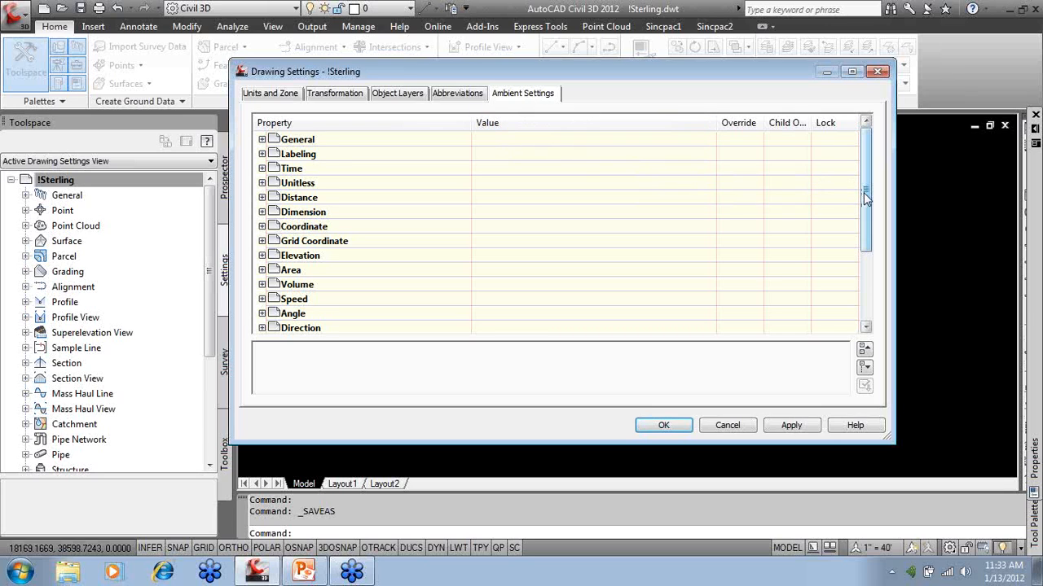
{"action": "mouse_move", "coordinate": [863, 192]}
{"action": "left_mouse_down"}
{"action": "mouse_move", "coordinate": [863, 210]}
{"action": "mouse_move", "coordinate": [851, 189]}
{"action": "left_mouse_up"}
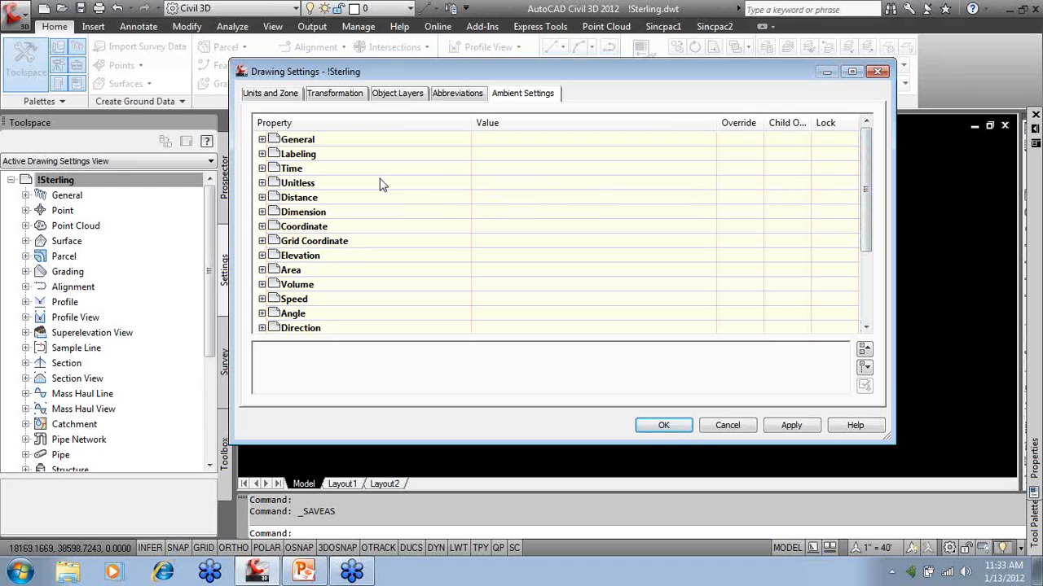
Mark the child overrides of the Elevation precision for removal in the drawing's ambient settings.
{"action": "left_click", "coordinate": [261, 255]}
{"action": "scroll", "coordinate": [263, 258], "scroll_direction": "down", "scroll_amount": 1}
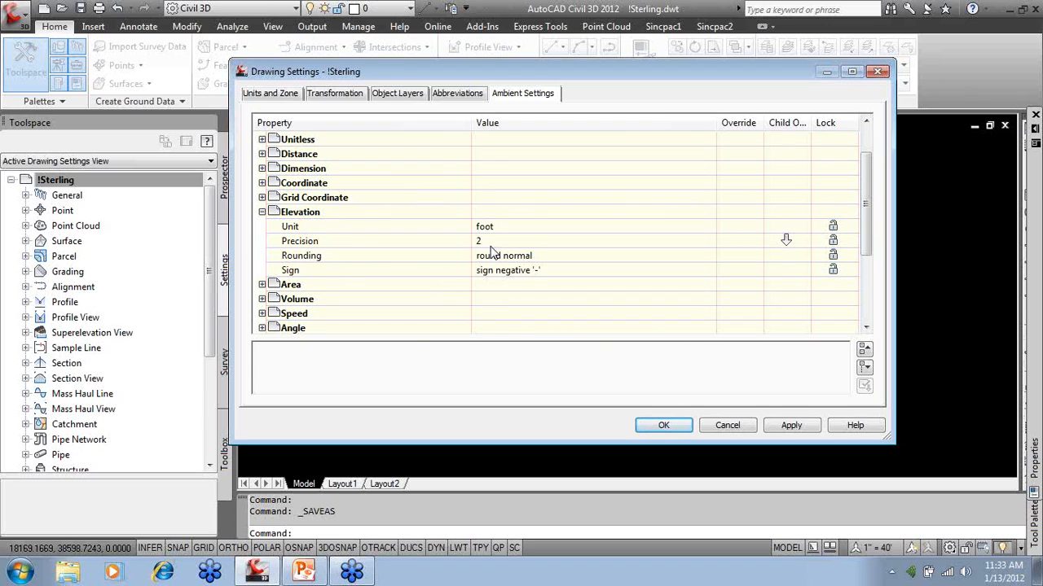
{"action": "left_click", "coordinate": [492, 242]}
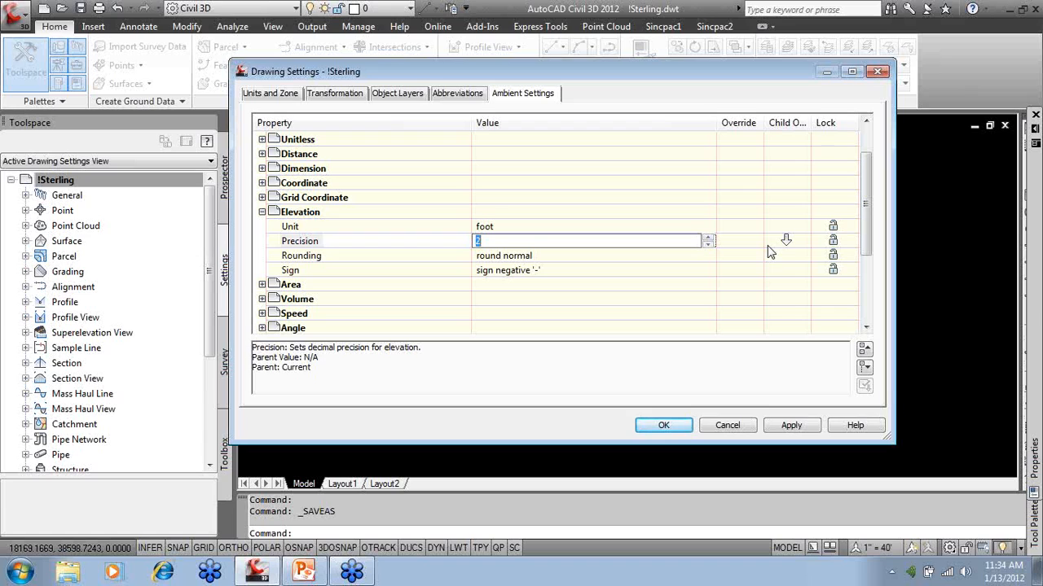
{"action": "left_click", "coordinate": [789, 243]}
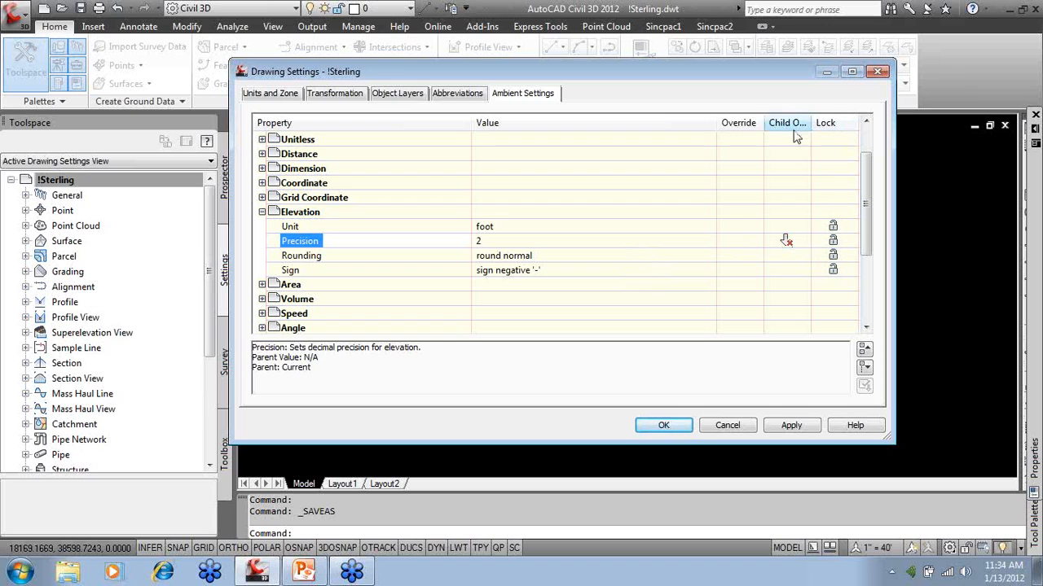
{"action": "right_click", "coordinate": [697, 132]}
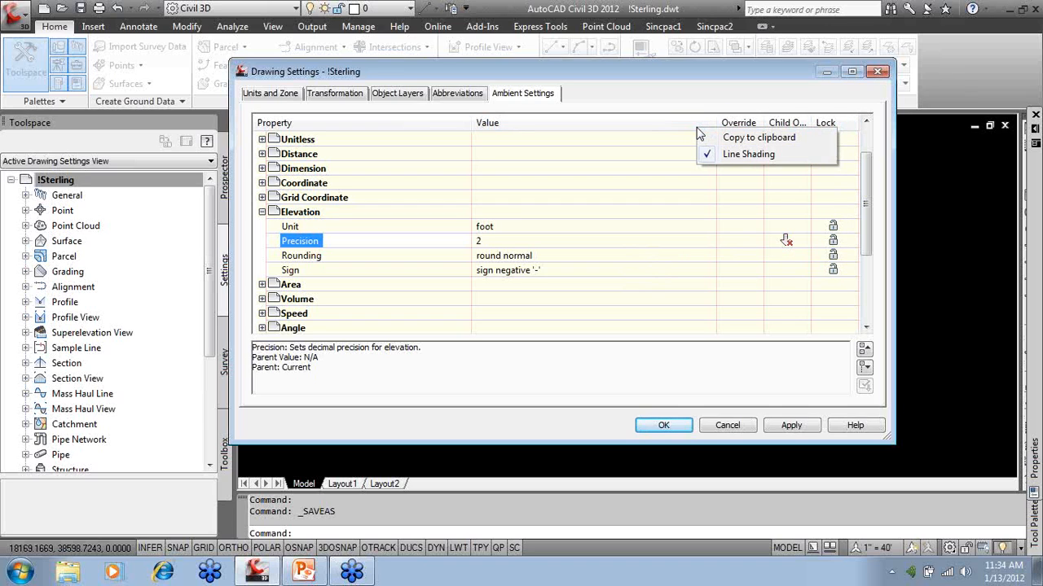
{"action": "left_click", "coordinate": [890, 176]}
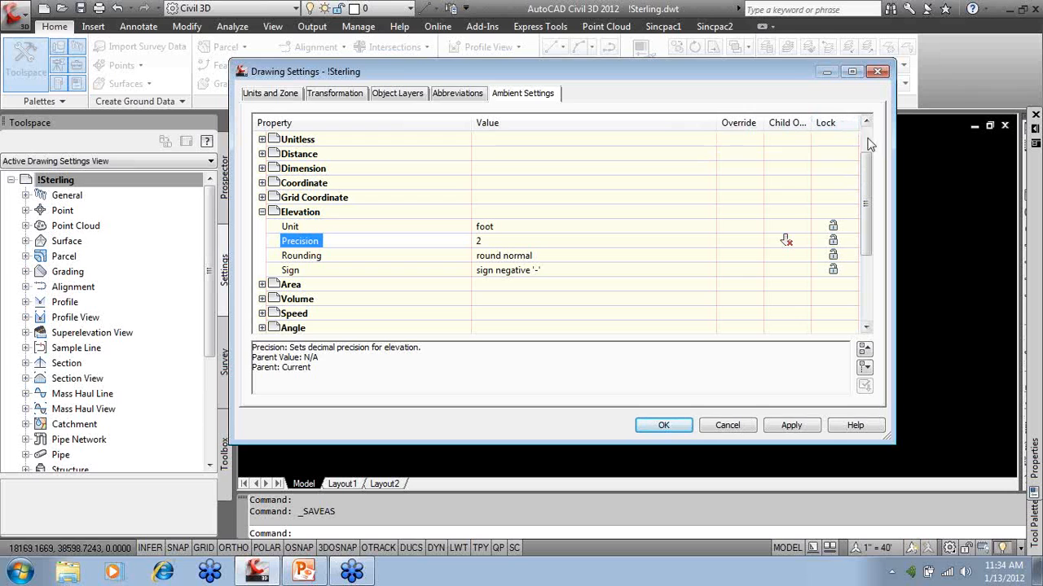
{"action": "mouse_move", "coordinate": [895, 143]}
{"action": "left_mouse_down"}
{"action": "mouse_move", "coordinate": [831, 143]}
{"action": "mouse_move", "coordinate": [890, 143]}
{"action": "left_mouse_up"}
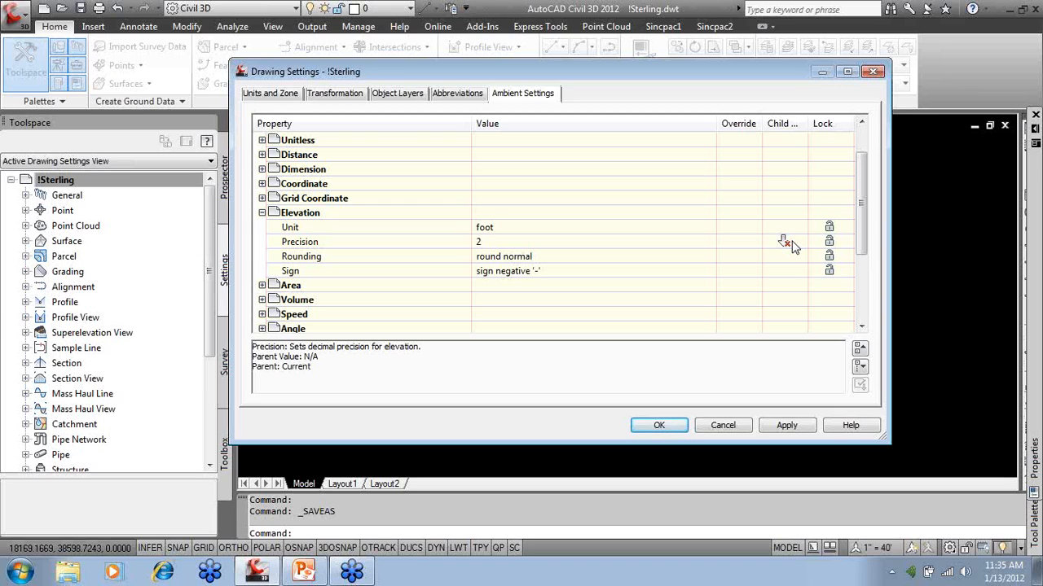
Copy the entire object layers table of the drawing settings to the clipboard.
{"action": "left_click", "coordinate": [398, 94]}
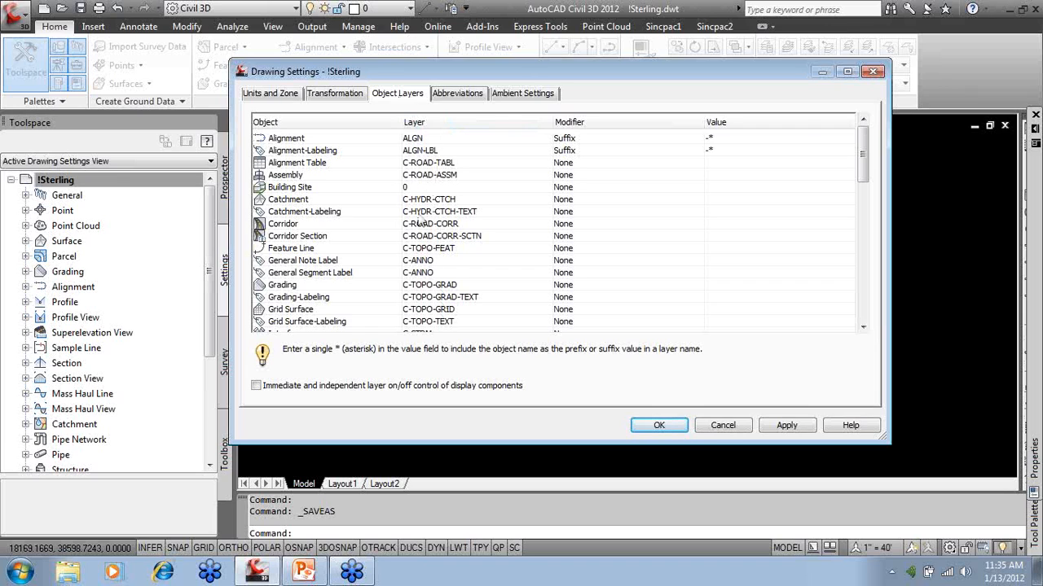
{"action": "right_click", "coordinate": [442, 123]}
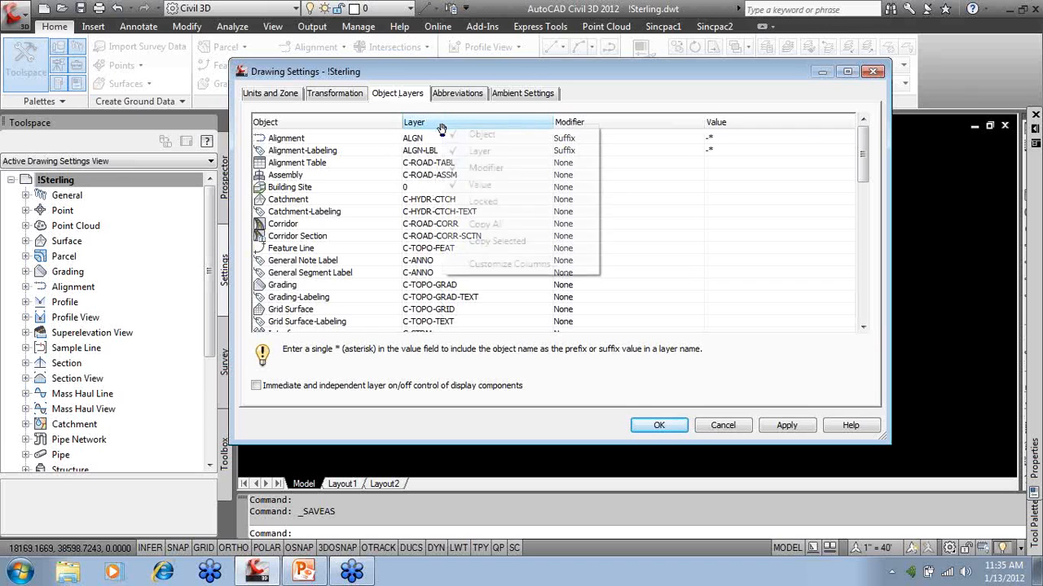
{"action": "left_click", "coordinate": [521, 228]}
Switch to Microsoft Excel, paste the object layers table into a blank workbook and widen its columns to fit the text.
{"action": "left_click", "coordinate": [20, 573]}
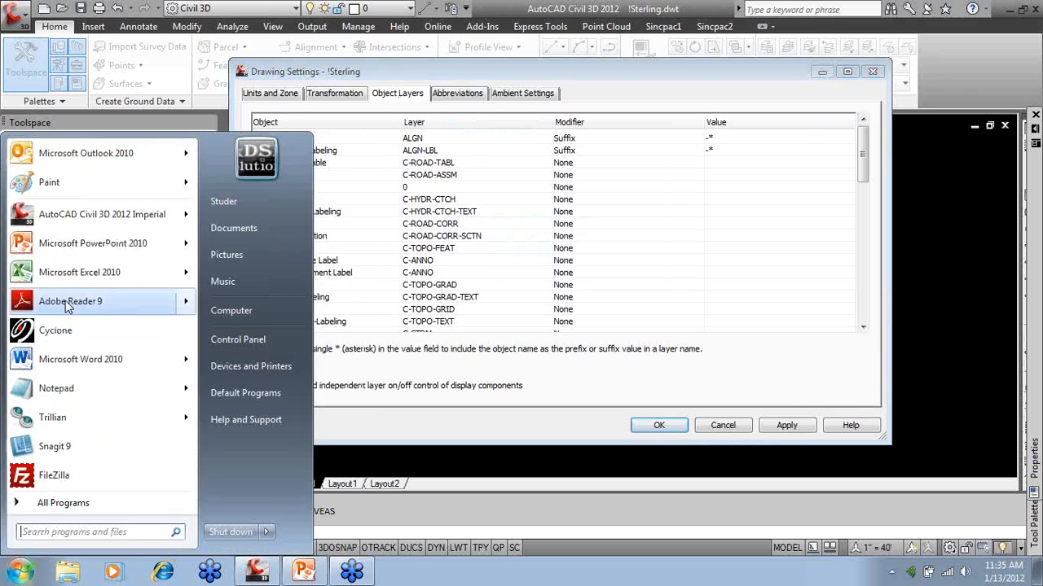
{"action": "left_click", "coordinate": [92, 272]}
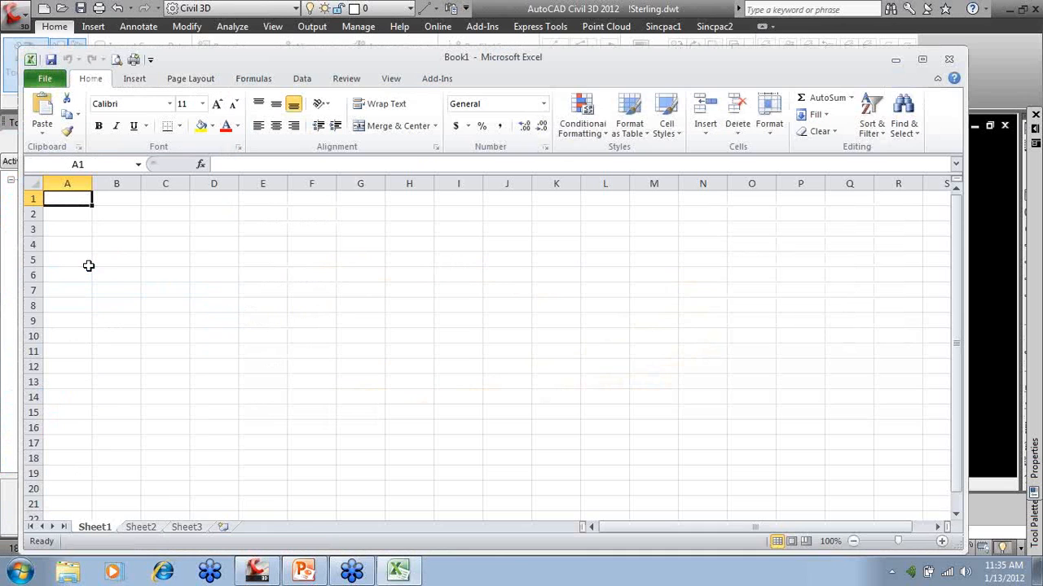
{"action": "right_click", "coordinate": [34, 184]}
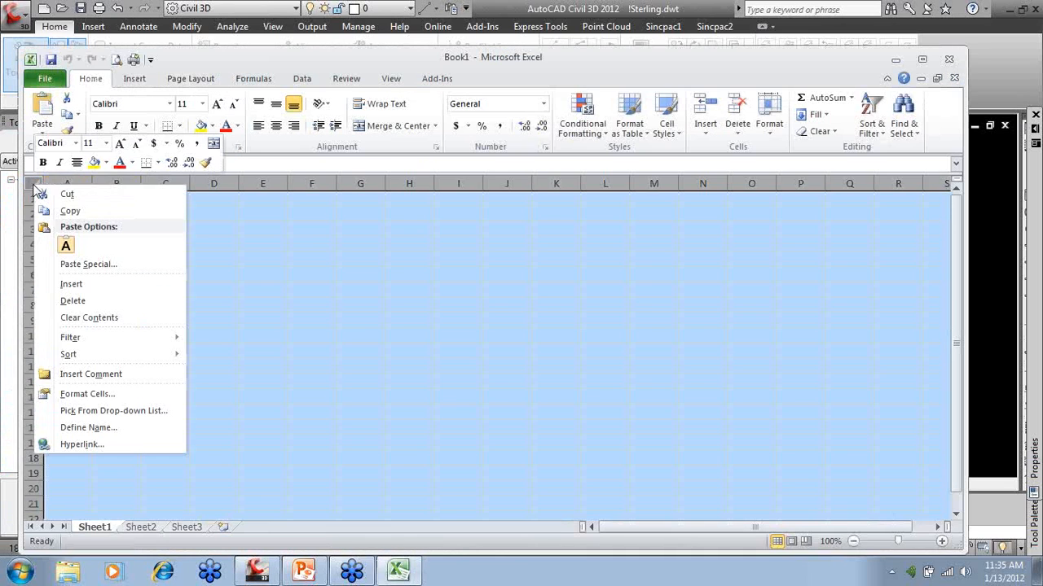
{"action": "left_click", "coordinate": [67, 244]}
{"action": "left_click", "coordinate": [491, 323]}
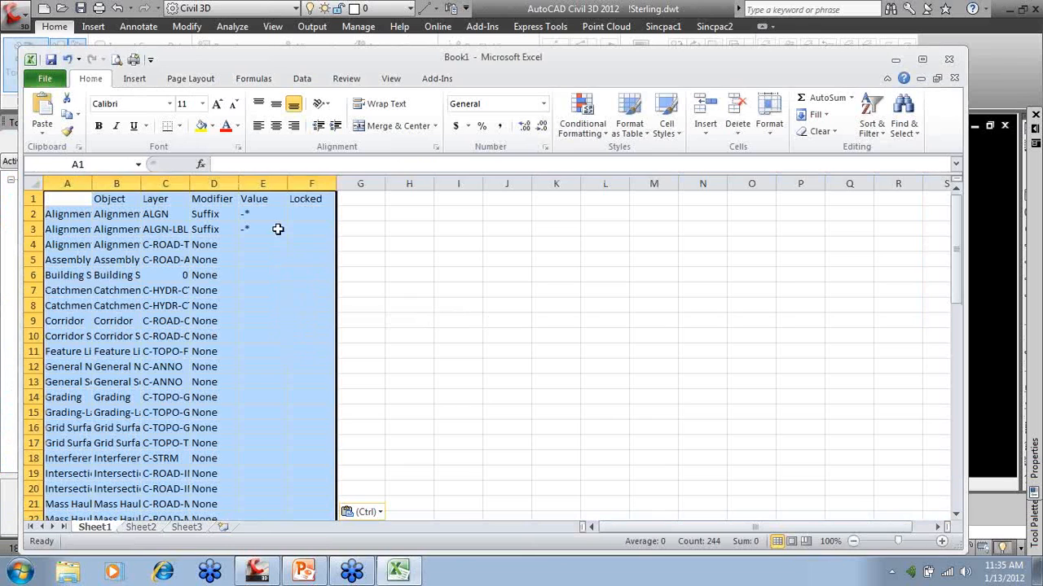
{"action": "left_click_drag", "start_coordinate": [92, 183], "coordinate": [564, 184]}
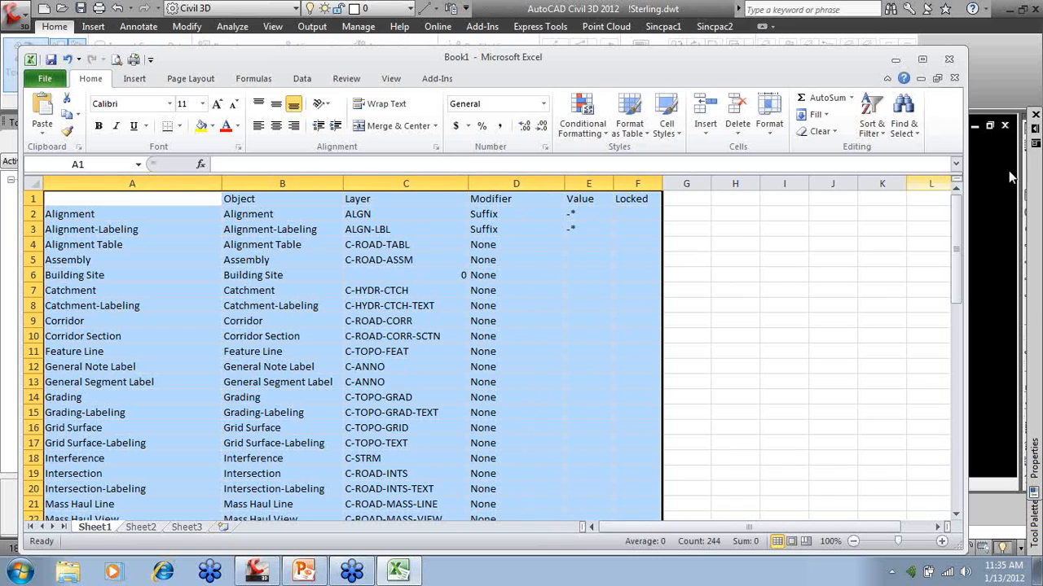
Close the Excel workbook without saving and discard the pending changes in the Civil 3D drawing settings.
{"action": "left_click", "coordinate": [949, 62]}
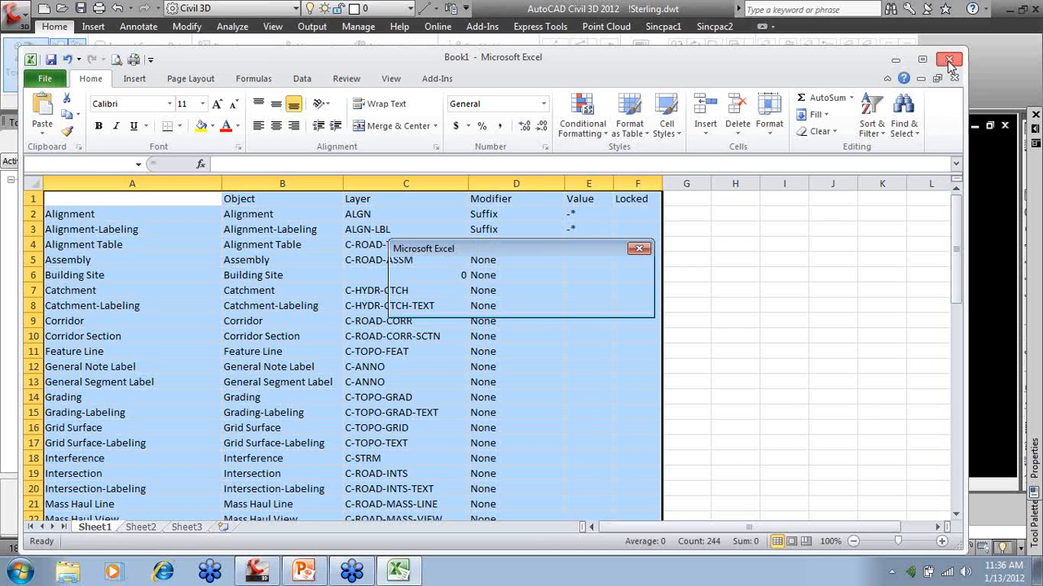
{"action": "left_click", "coordinate": [515, 303]}
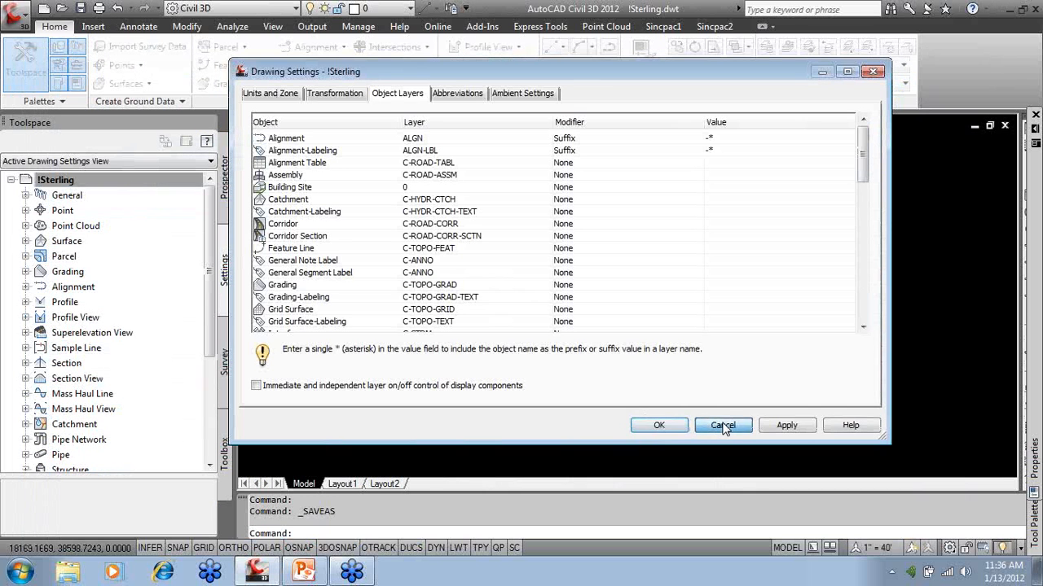
{"action": "left_click", "coordinate": [723, 426]}
{"action": "key", "text": "alt+Tab"}
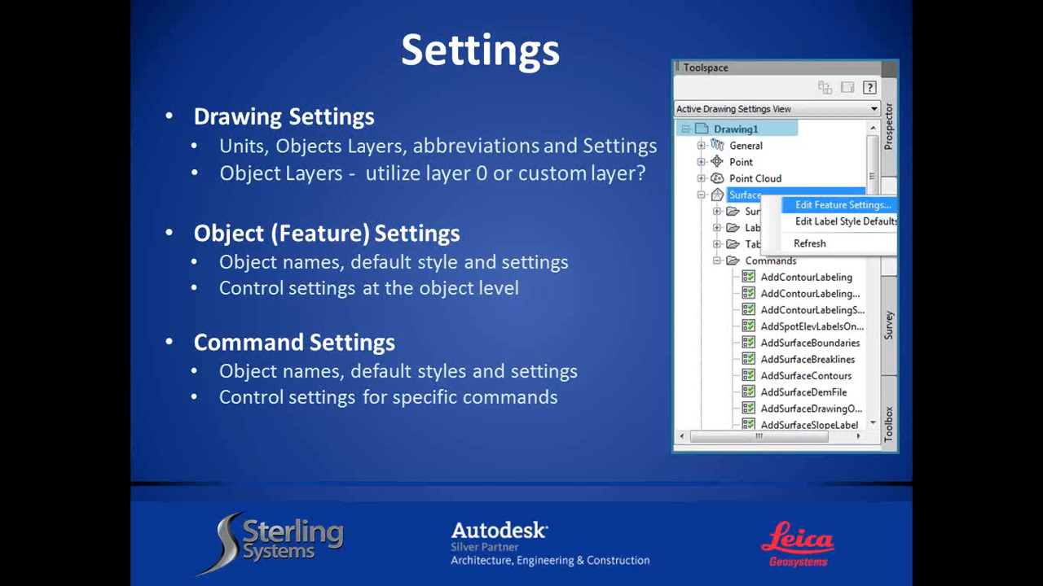
{"action": "key", "text": "alt+Tab"}
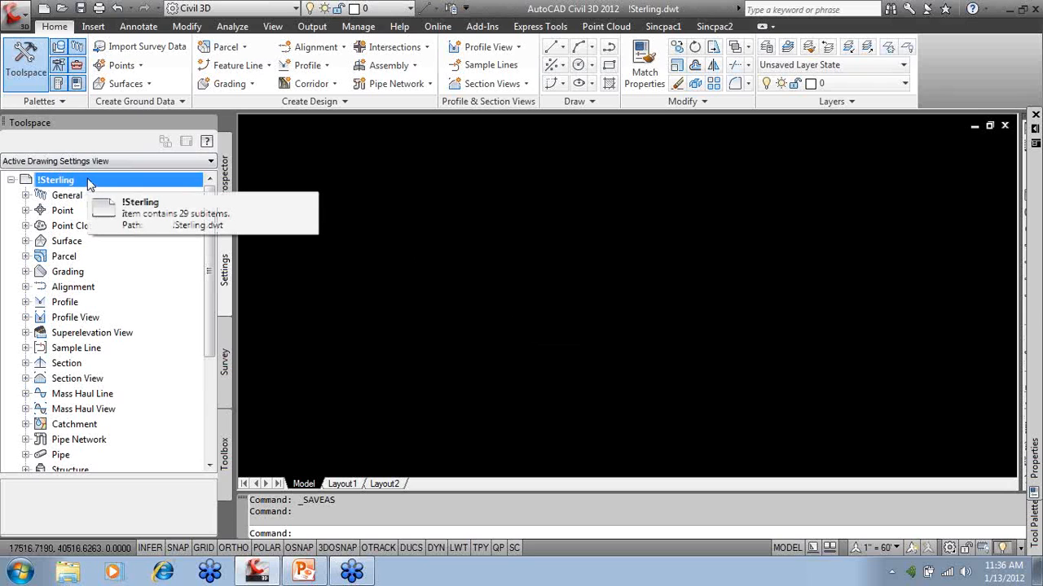
Override the Elevation precision with 3 in the Point feature settings and accept the change.
{"action": "left_click", "coordinate": [68, 210]}
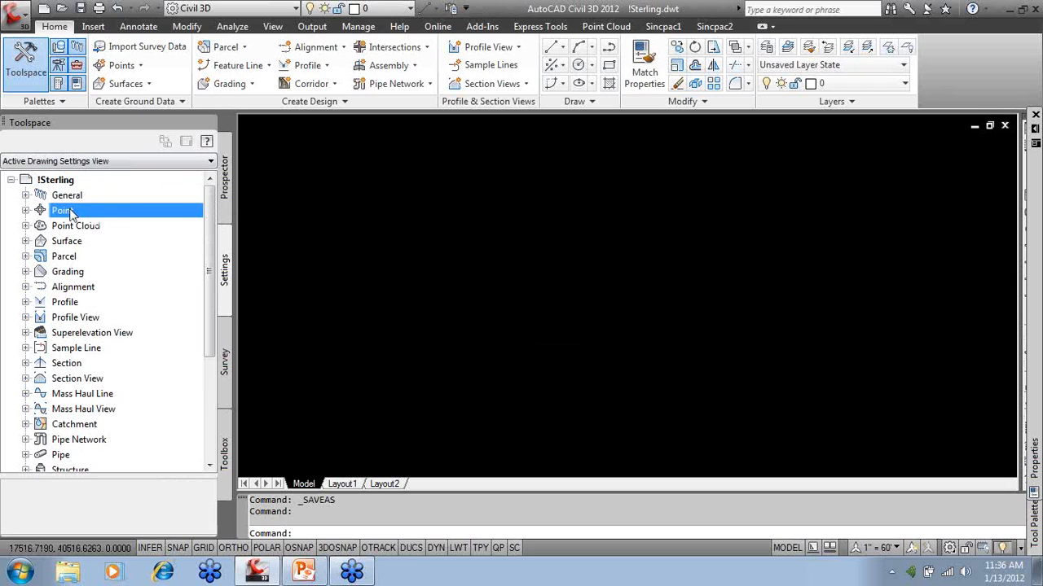
{"action": "right_click", "coordinate": [86, 212]}
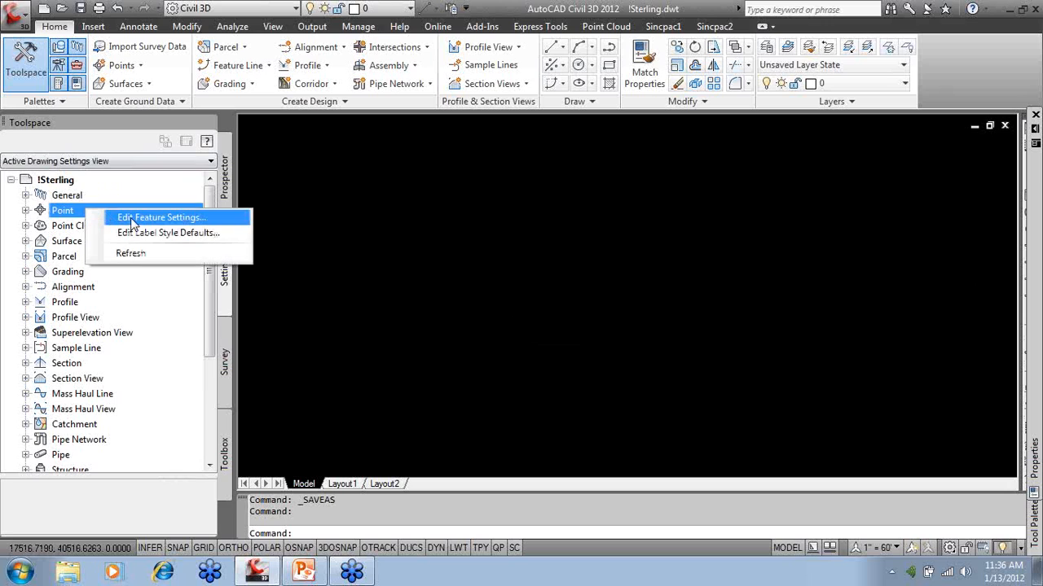
{"action": "left_click", "coordinate": [133, 220]}
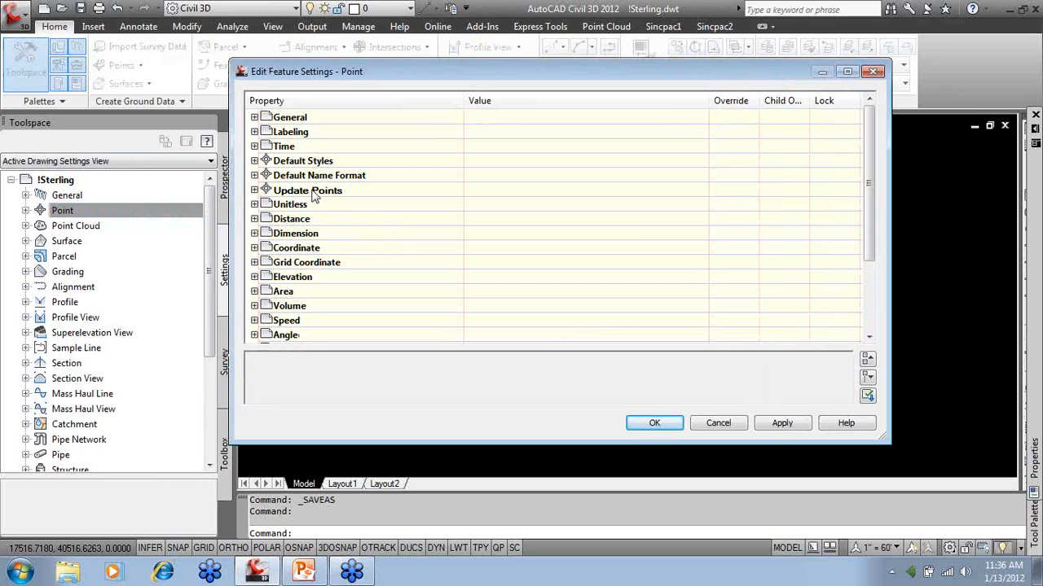
{"action": "left_click", "coordinate": [254, 277]}
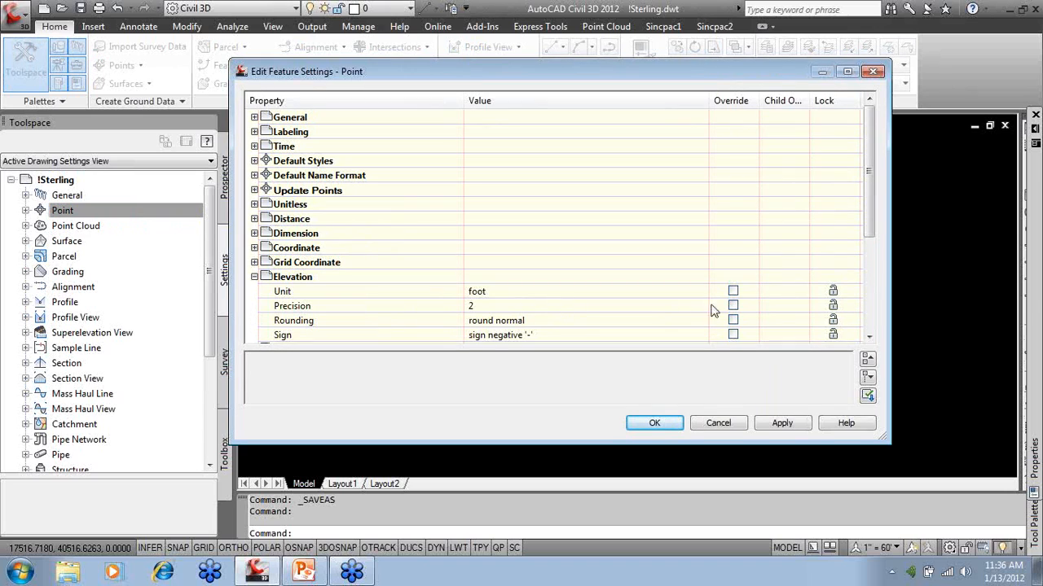
{"action": "left_click", "coordinate": [647, 308]}
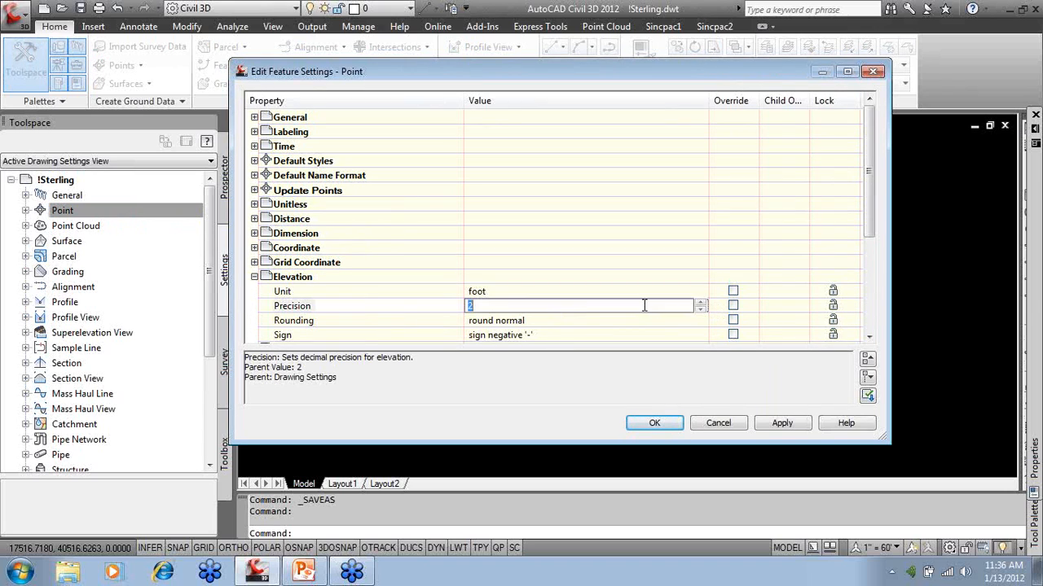
{"action": "left_click", "coordinate": [685, 292]}
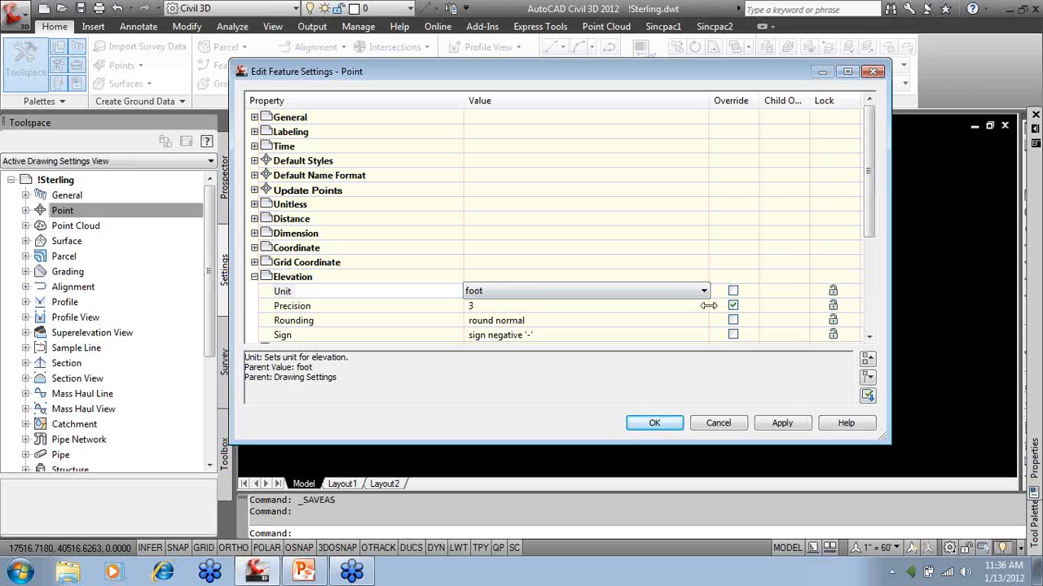
{"action": "left_click", "coordinate": [654, 424]}
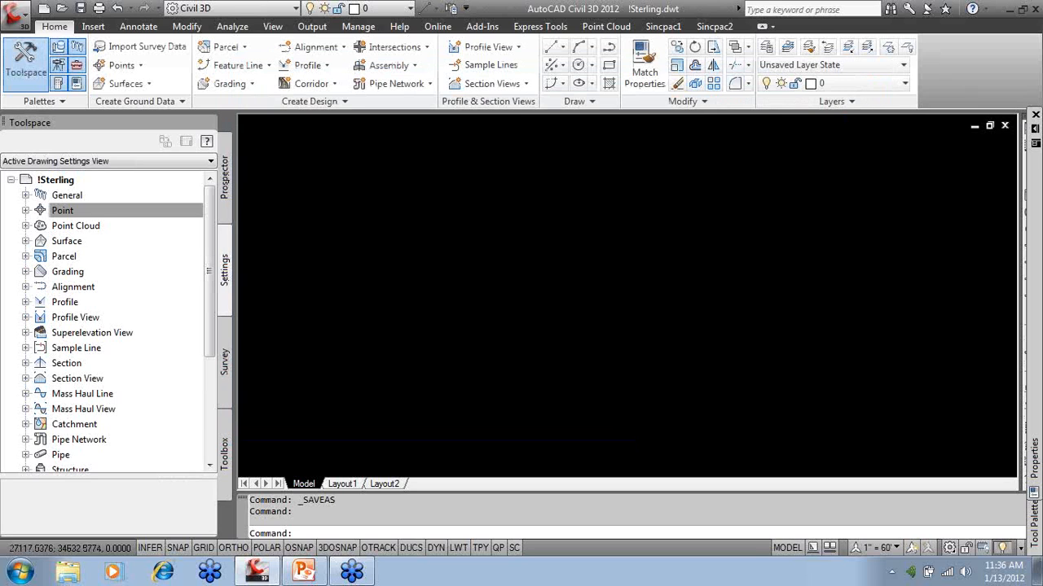
Check the Elevation precision for child overrides in the drawing's ambient settings.
{"action": "right_click", "coordinate": [90, 180]}
{"action": "left_click", "coordinate": [146, 187]}
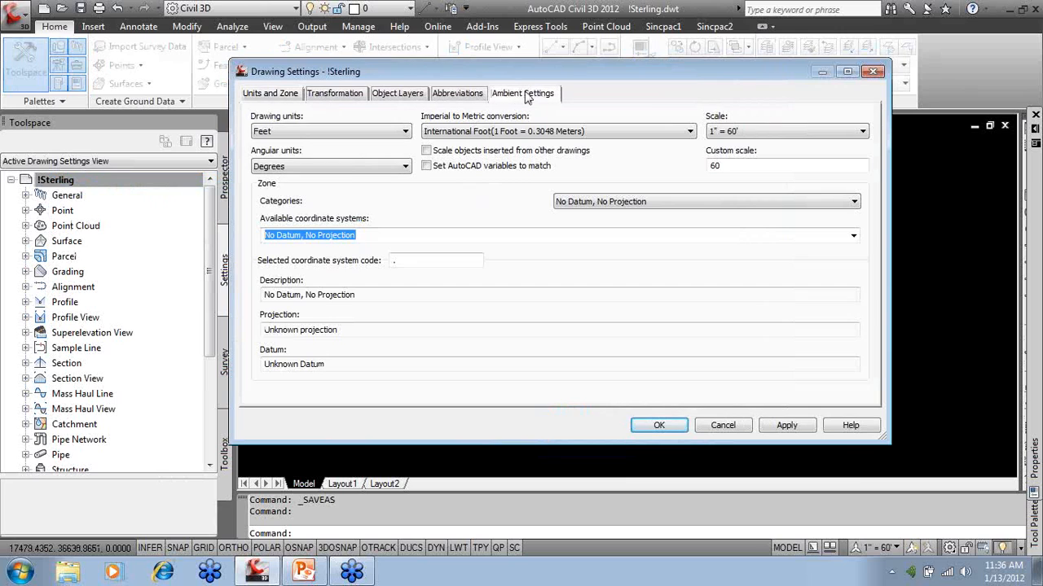
{"action": "left_click", "coordinate": [523, 93]}
{"action": "left_click", "coordinate": [262, 256]}
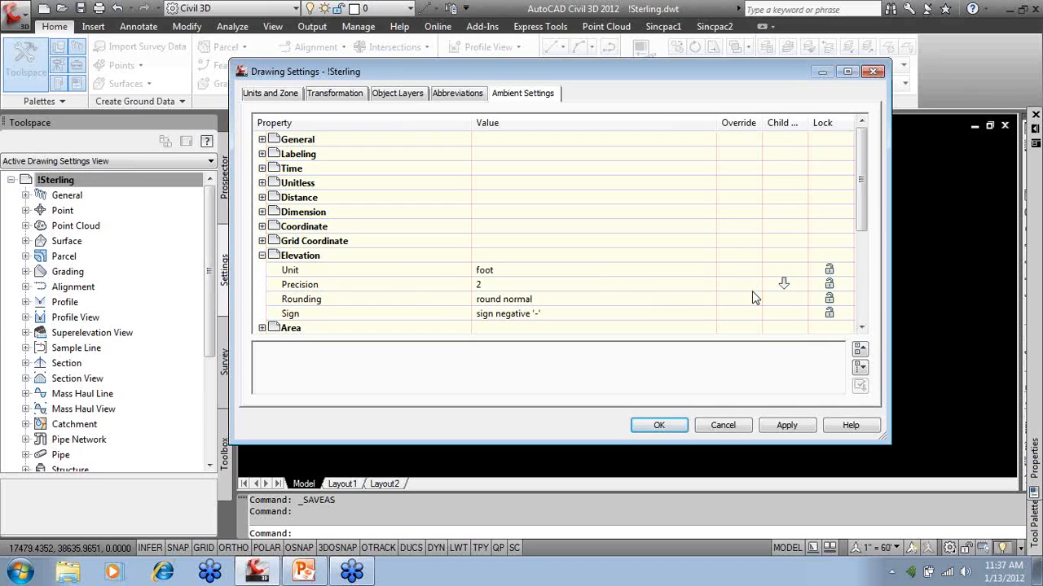
{"action": "left_click", "coordinate": [660, 426]}
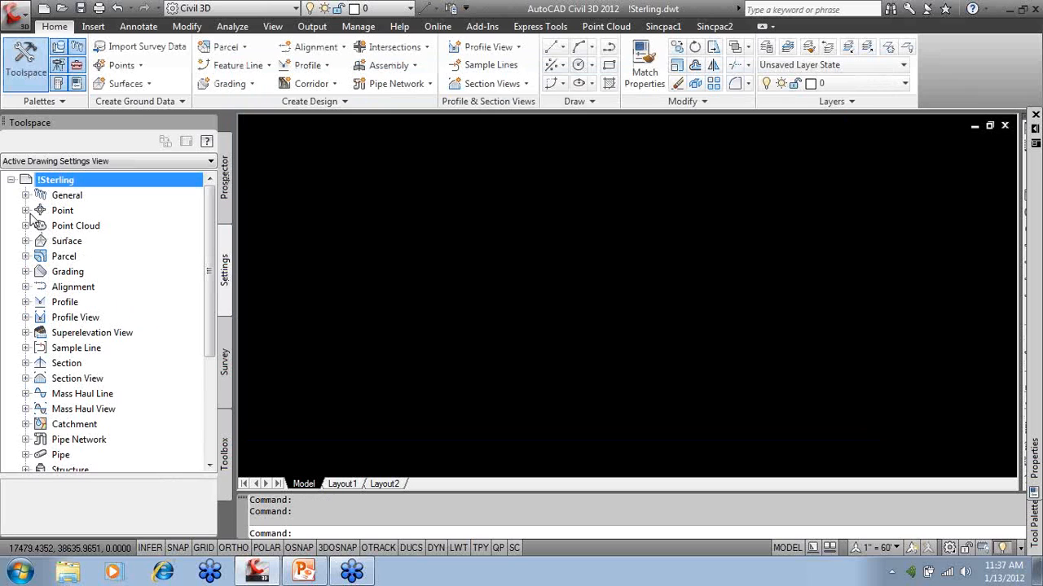
Override the Elevation precision with 1 in the command settings of the Point collection's AddPointTable command.
{"action": "left_click", "coordinate": [25, 210]}
{"action": "left_click", "coordinate": [65, 212]}
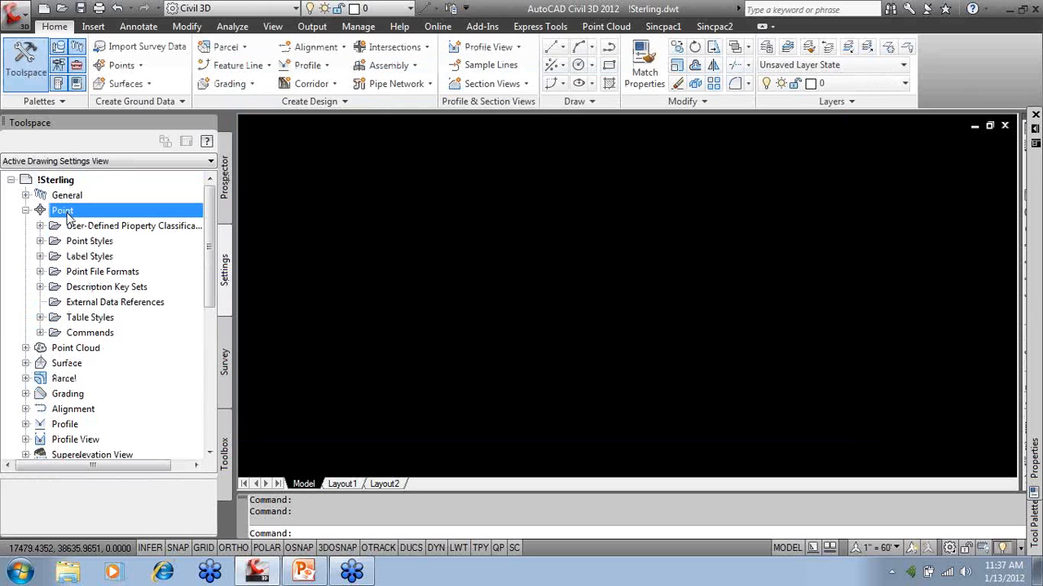
{"action": "left_click", "coordinate": [40, 333]}
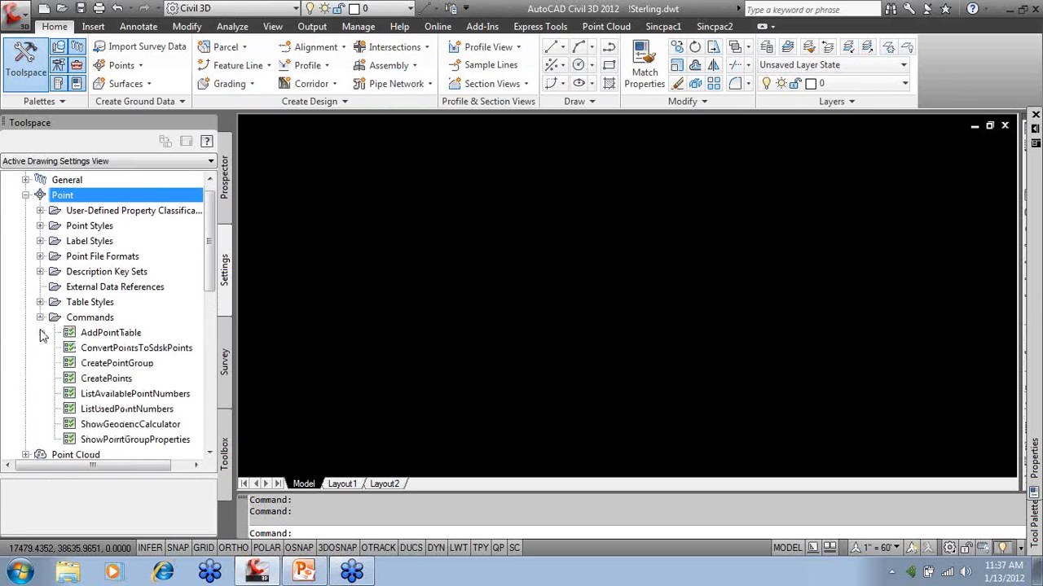
{"action": "right_click", "coordinate": [124, 338]}
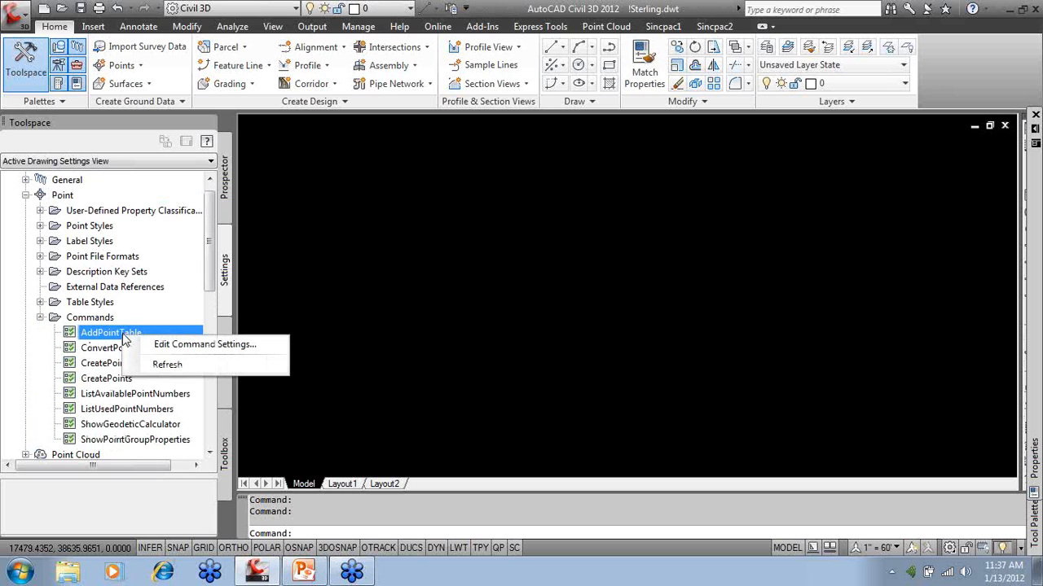
{"action": "left_click", "coordinate": [184, 344]}
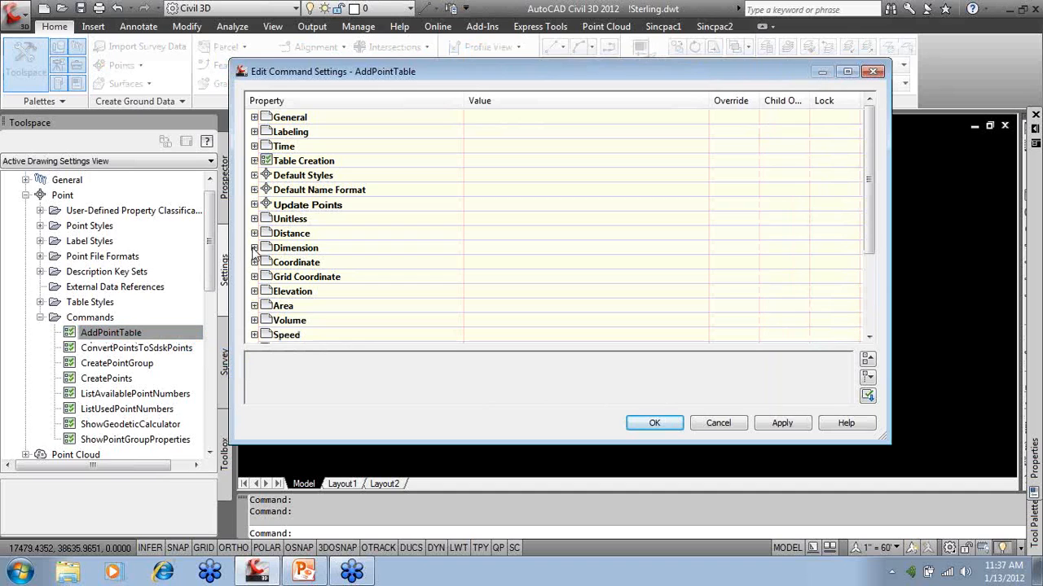
{"action": "left_click", "coordinate": [254, 291]}
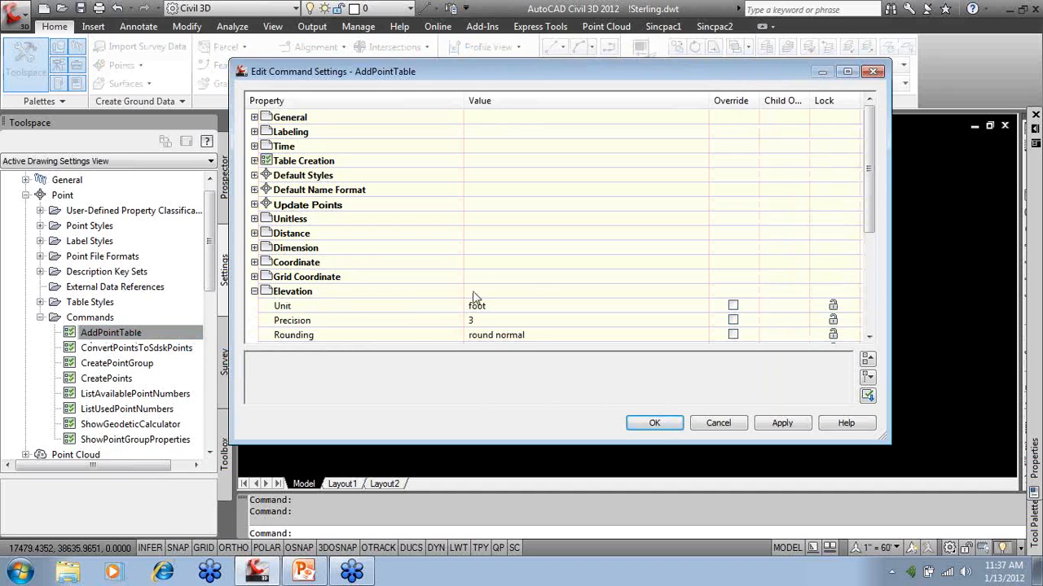
{"action": "left_click", "coordinate": [520, 321]}
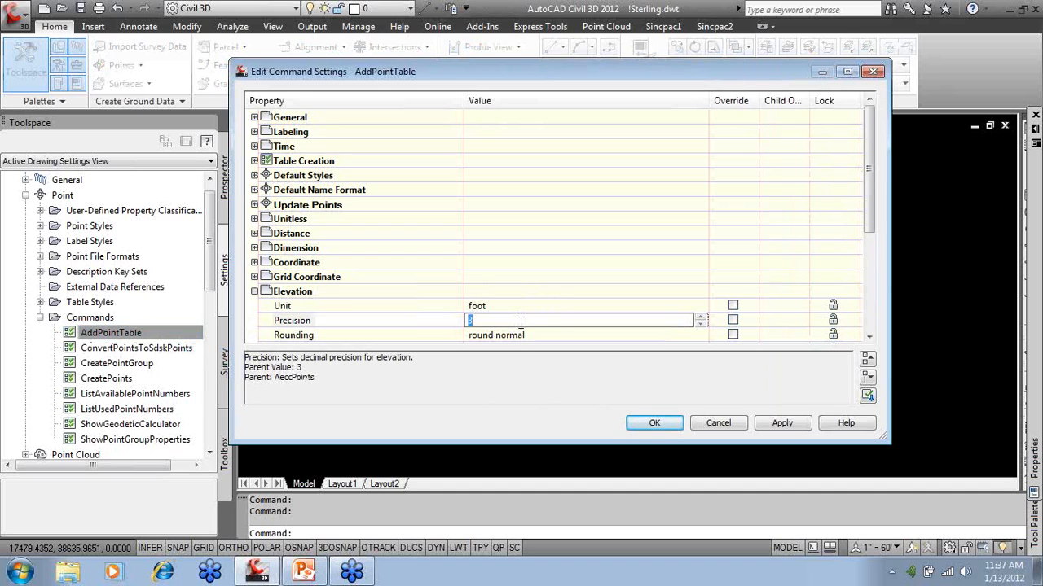
{"action": "type", "text": "1"}
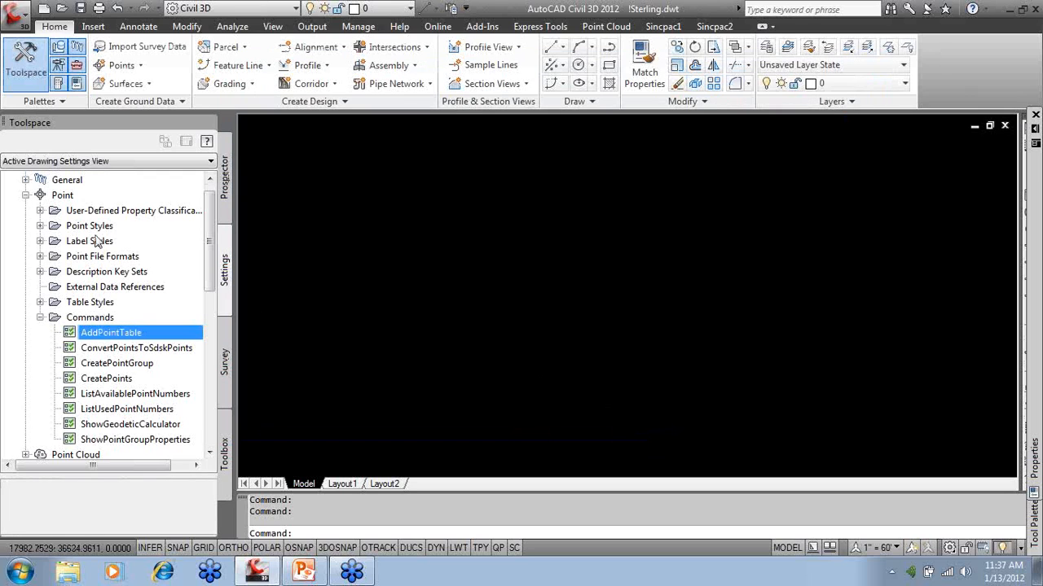
Check the Point feature settings for a child override of the Elevation precision, then cancel and collapse the Point collection.
{"action": "right_click", "coordinate": [78, 197]}
{"action": "left_click", "coordinate": [145, 203]}
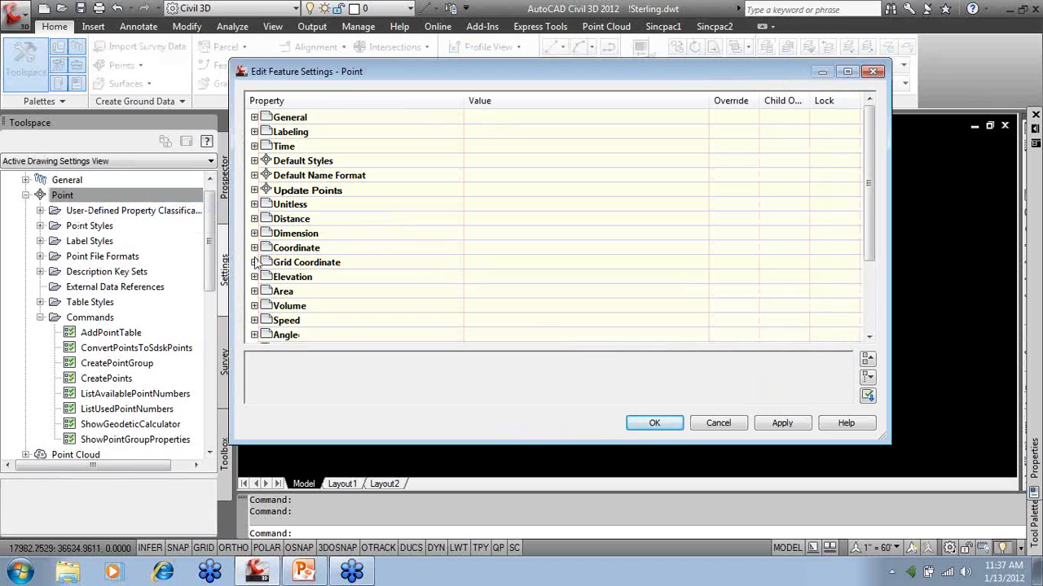
{"action": "left_click", "coordinate": [254, 277]}
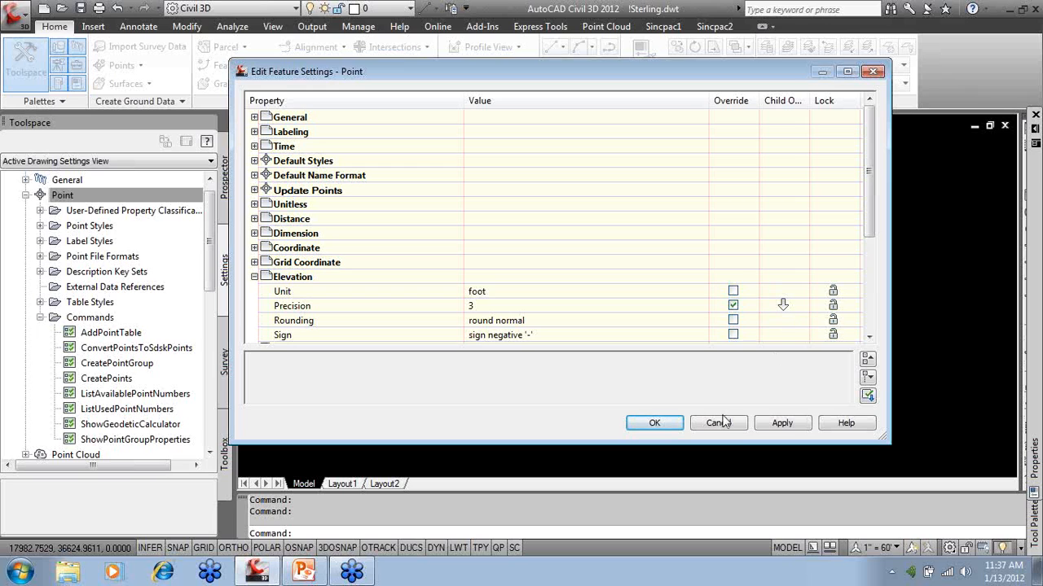
{"action": "left_click", "coordinate": [718, 423]}
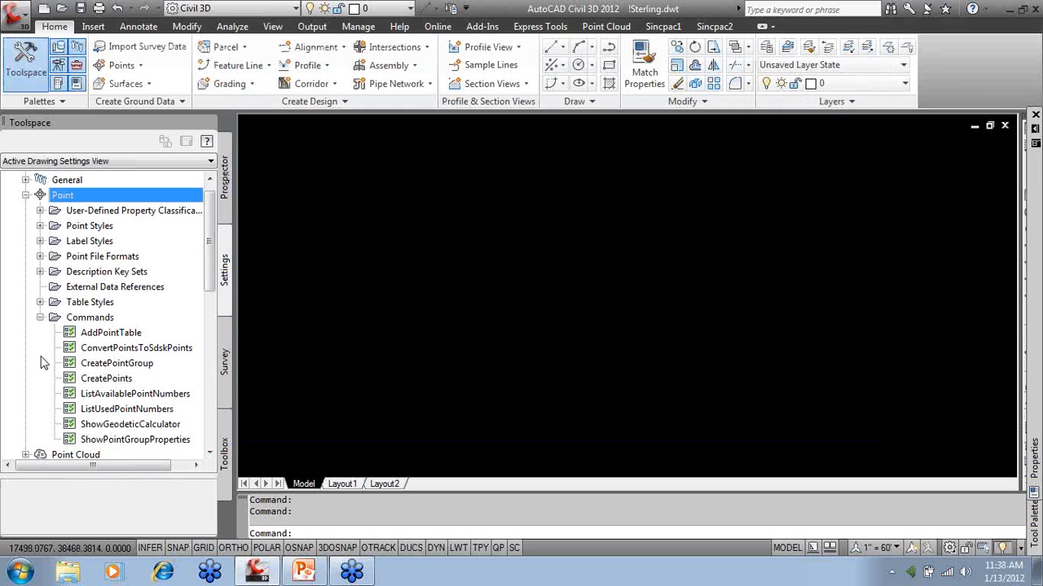
{"action": "left_click", "coordinate": [40, 318]}
{"action": "left_click", "coordinate": [26, 196]}
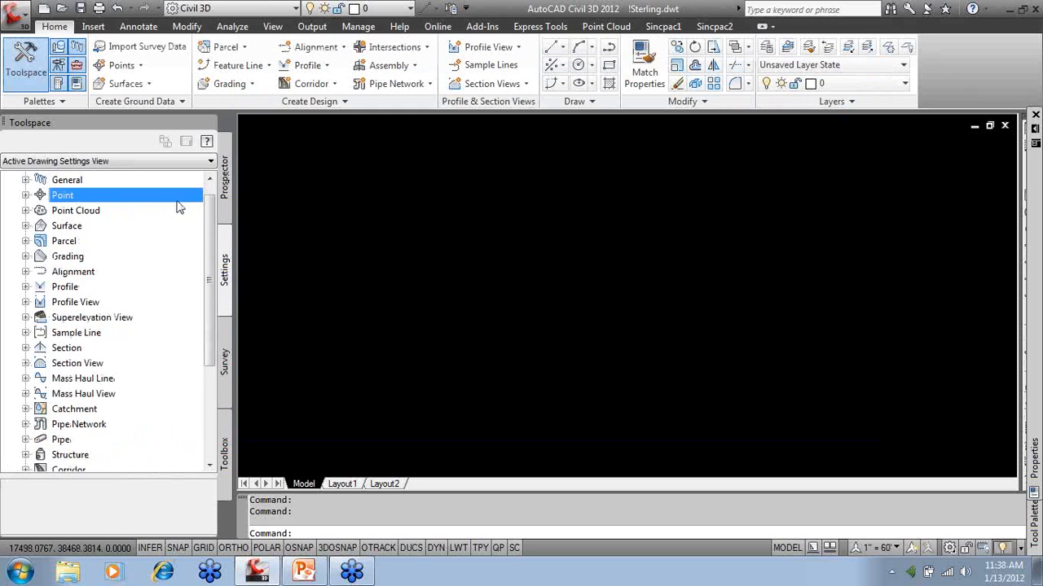
{"action": "left_click", "coordinate": [208, 178]}
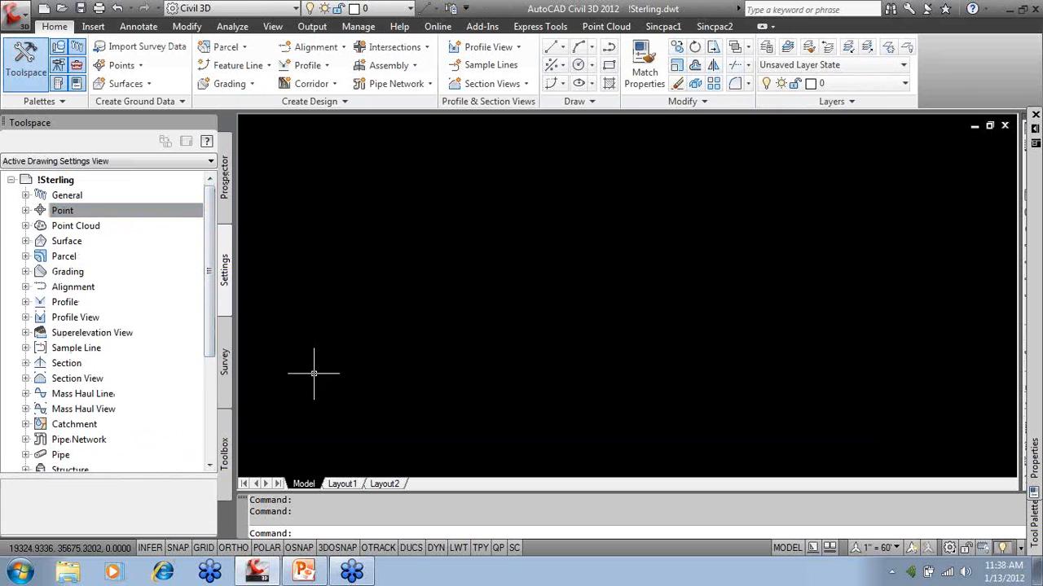
{"action": "key", "text": "alt+Tab"}
{"action": "key", "text": "Tab"}
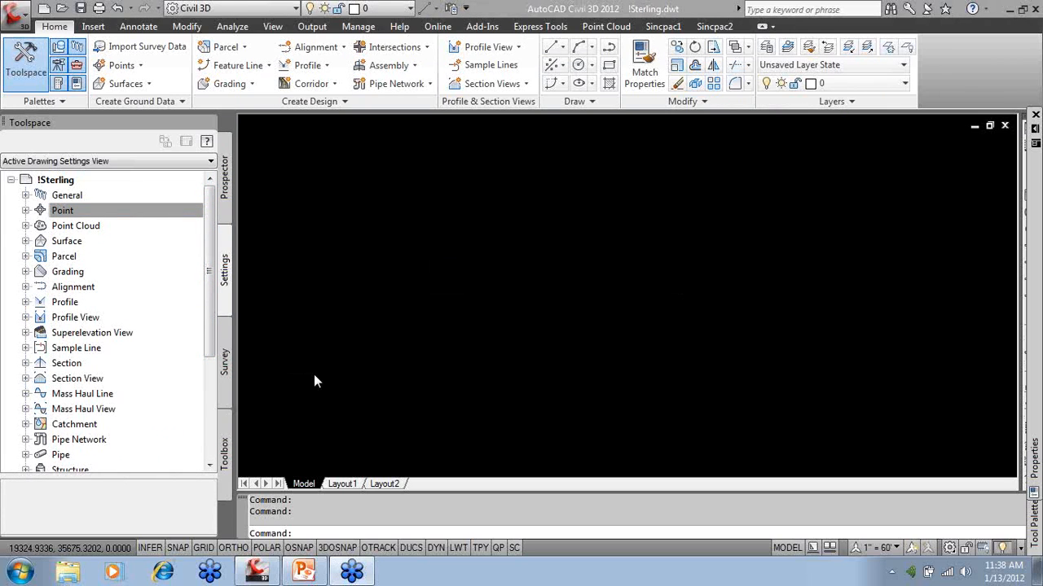
{"action": "key", "text": "alt+Tab"}
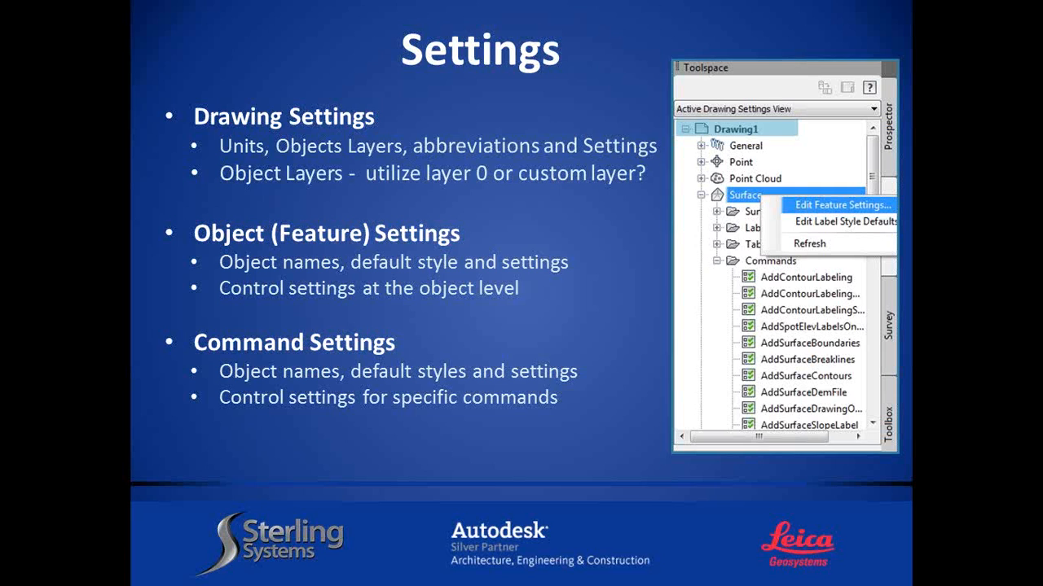
{"action": "key", "text": "Right"}
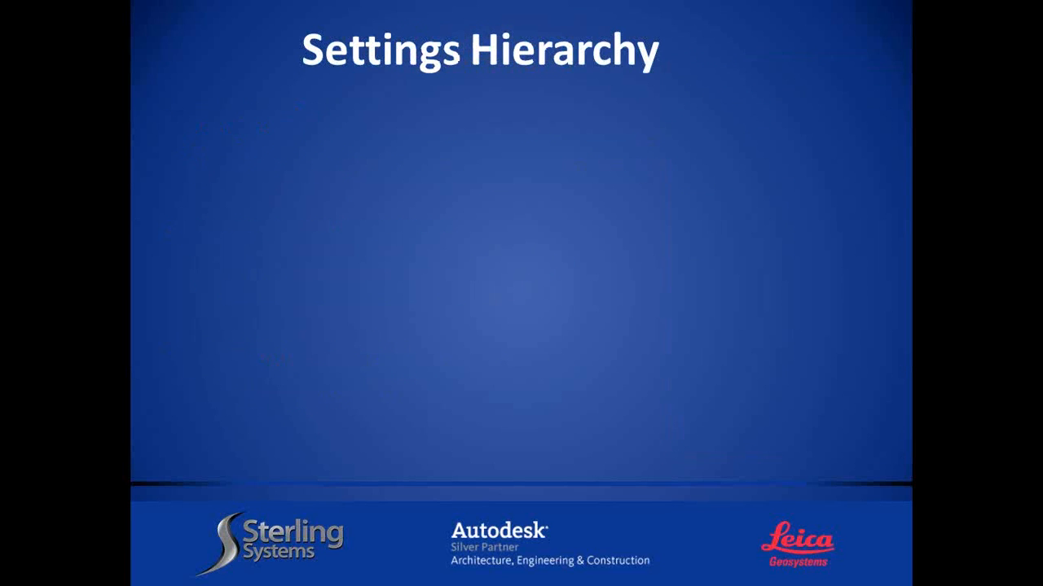
{"action": "key", "text": "Right"}
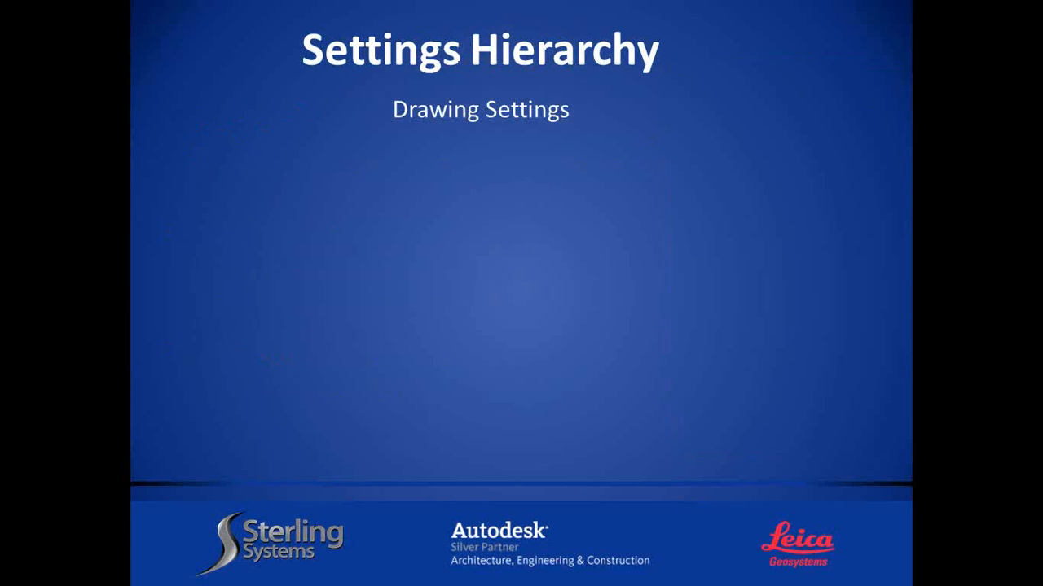
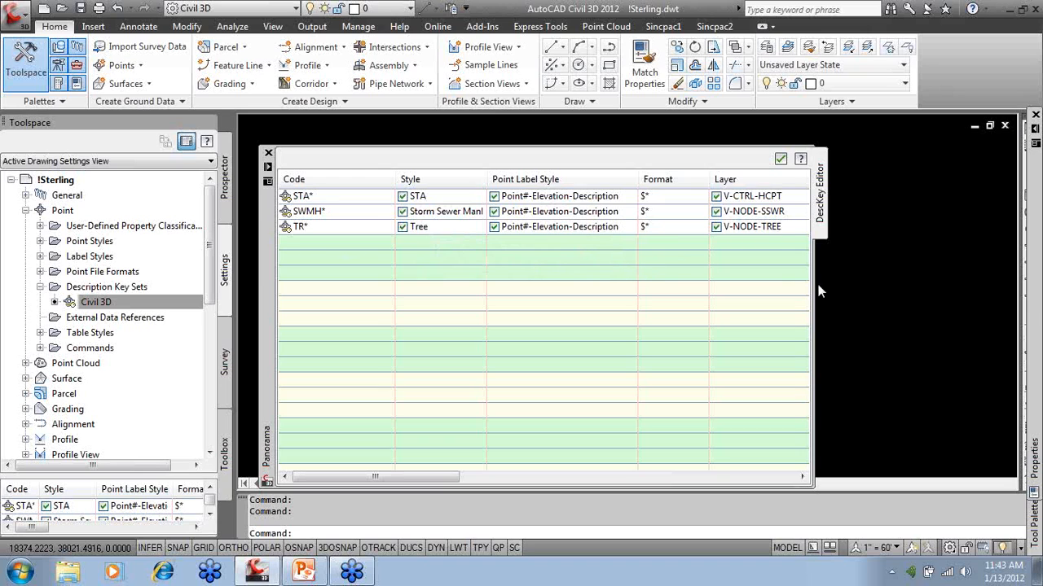
Widen the description key editor to review the columns of the Civil 3D key set, then close it.
{"action": "left_click_drag", "start_coordinate": [813, 289], "coordinate": [938, 286]}
{"action": "left_click_drag", "start_coordinate": [501, 478], "coordinate": [388, 471]}
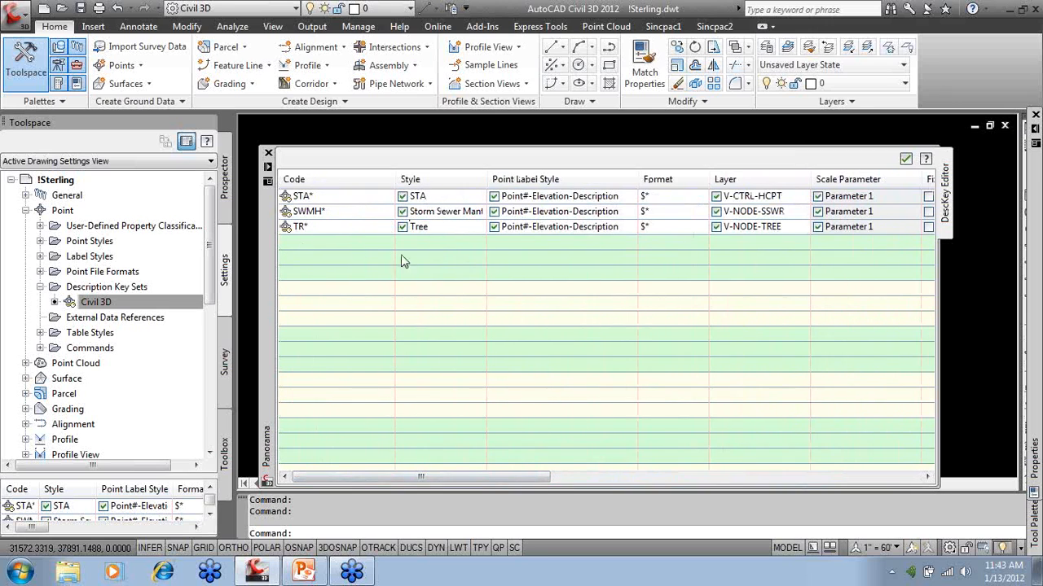
{"action": "left_click", "coordinate": [268, 152]}
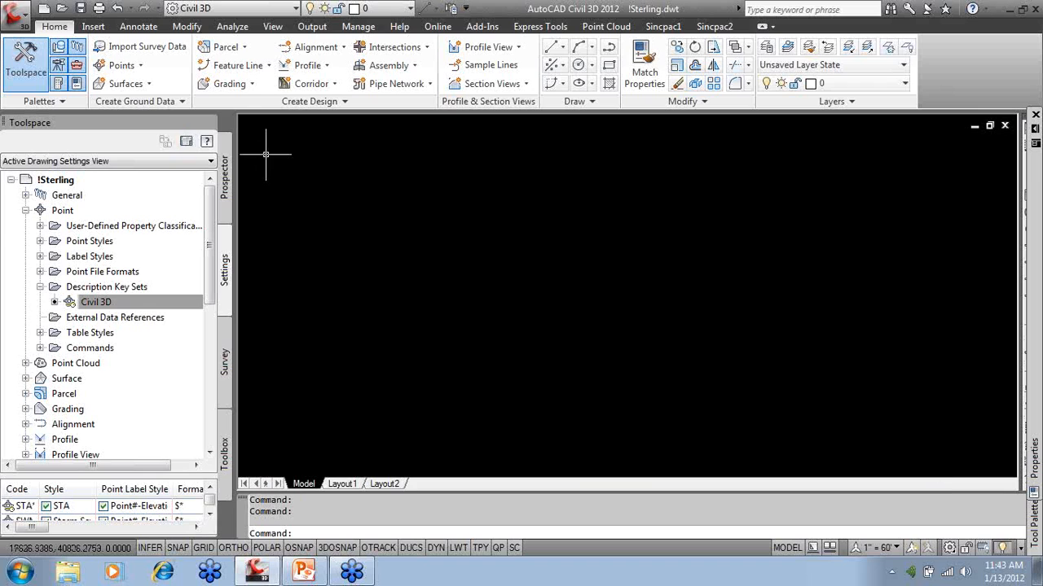
{"action": "left_click", "coordinate": [101, 306]}
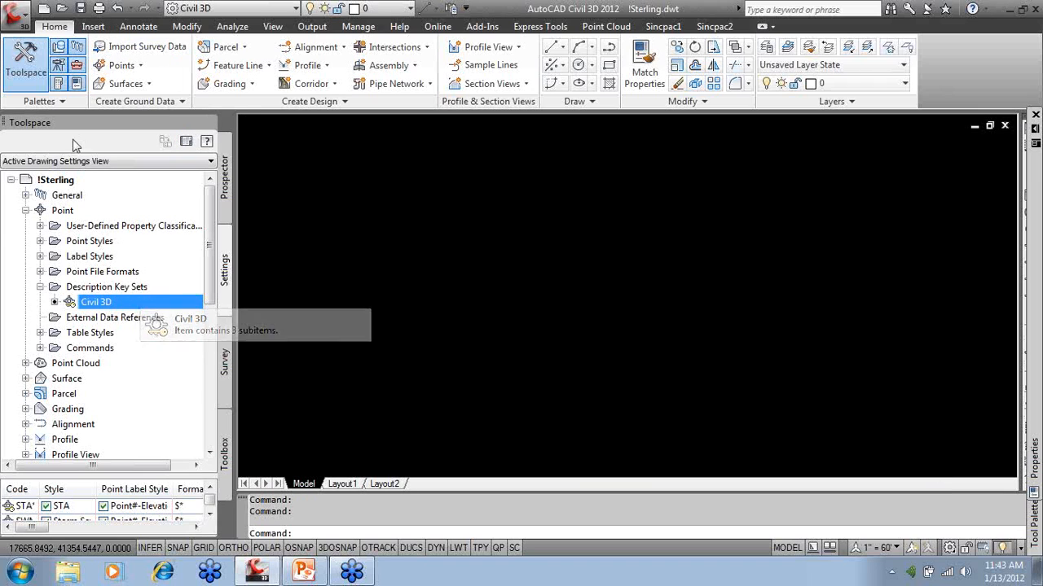
Import only the description keys from the Land Desktop project "LDT Description keys" into the drawing.
{"action": "left_click", "coordinate": [93, 26]}
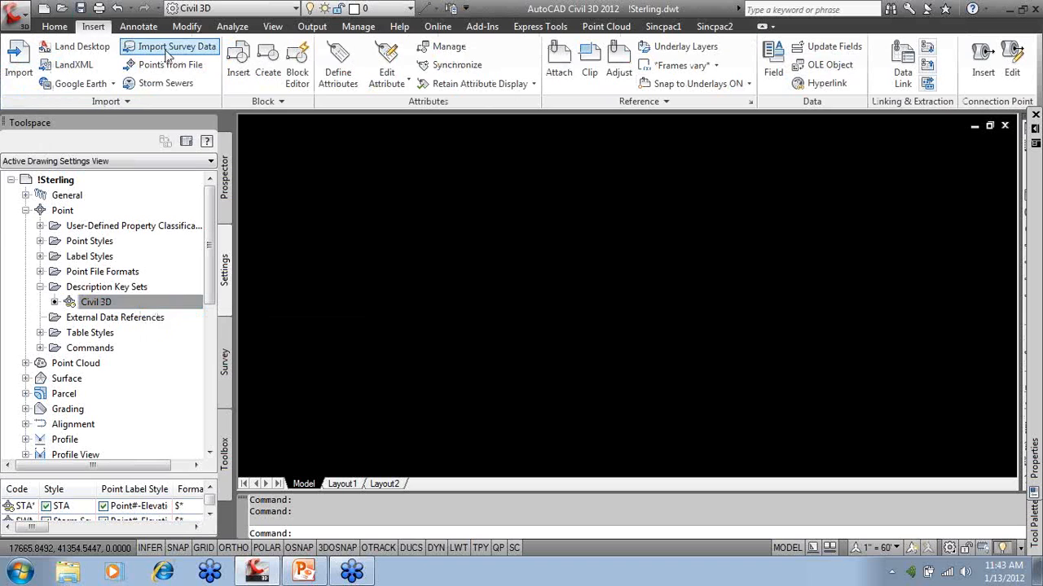
{"action": "left_click", "coordinate": [101, 50]}
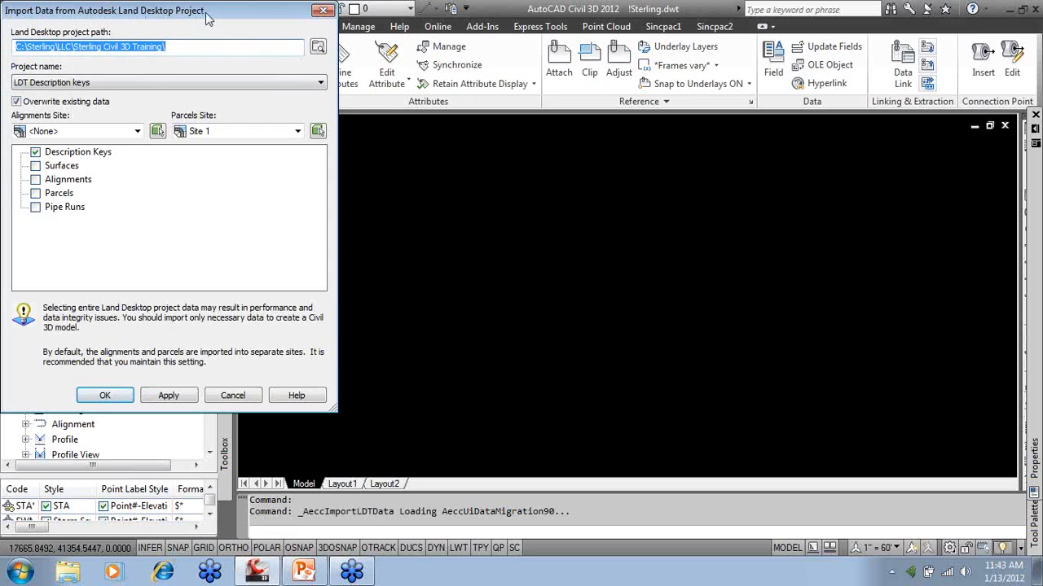
{"action": "left_click_drag", "start_coordinate": [110, 10], "coordinate": [416, 16]}
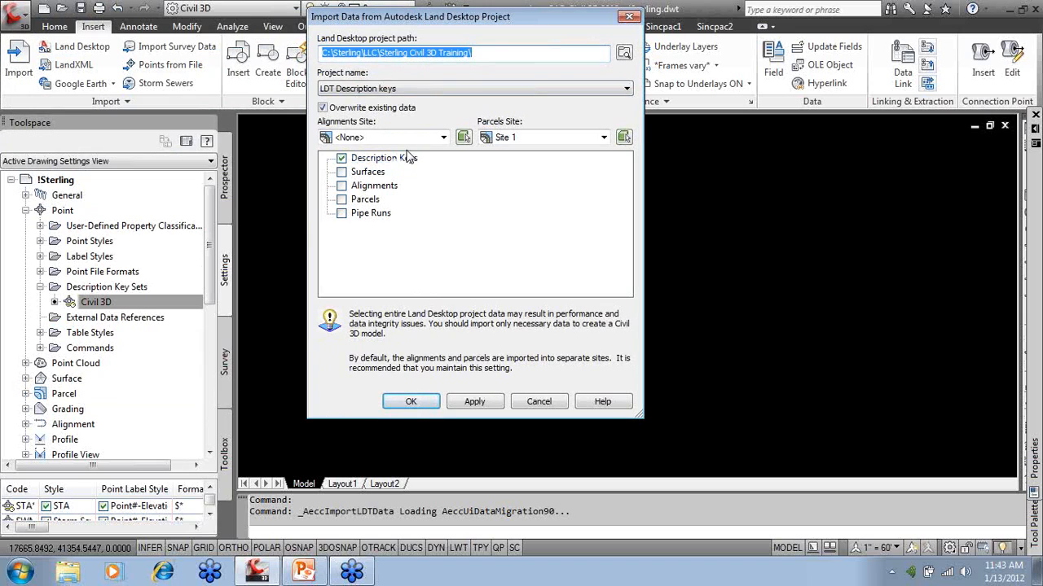
{"action": "left_click", "coordinate": [422, 405]}
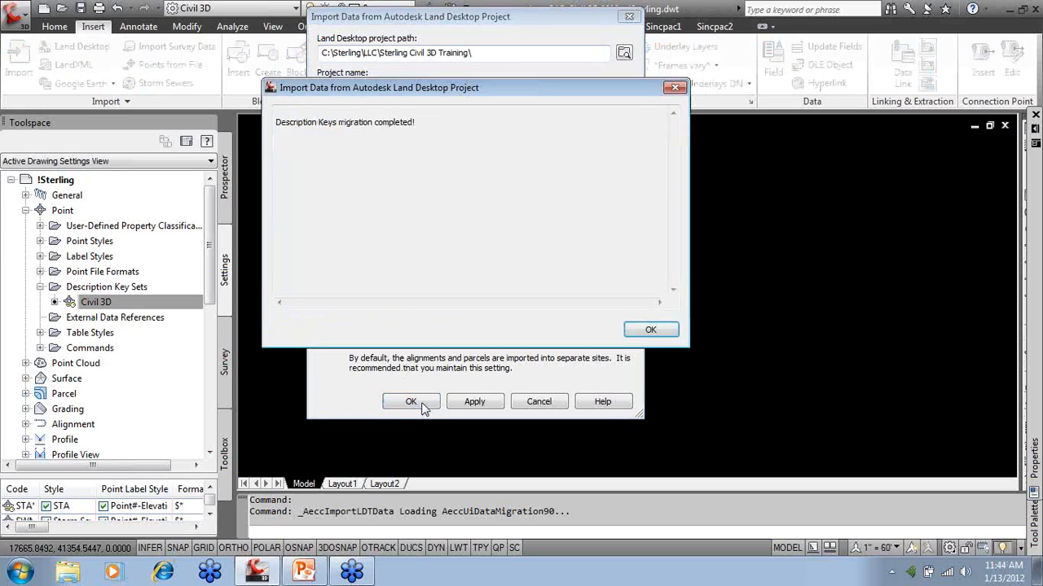
{"action": "left_click", "coordinate": [656, 334]}
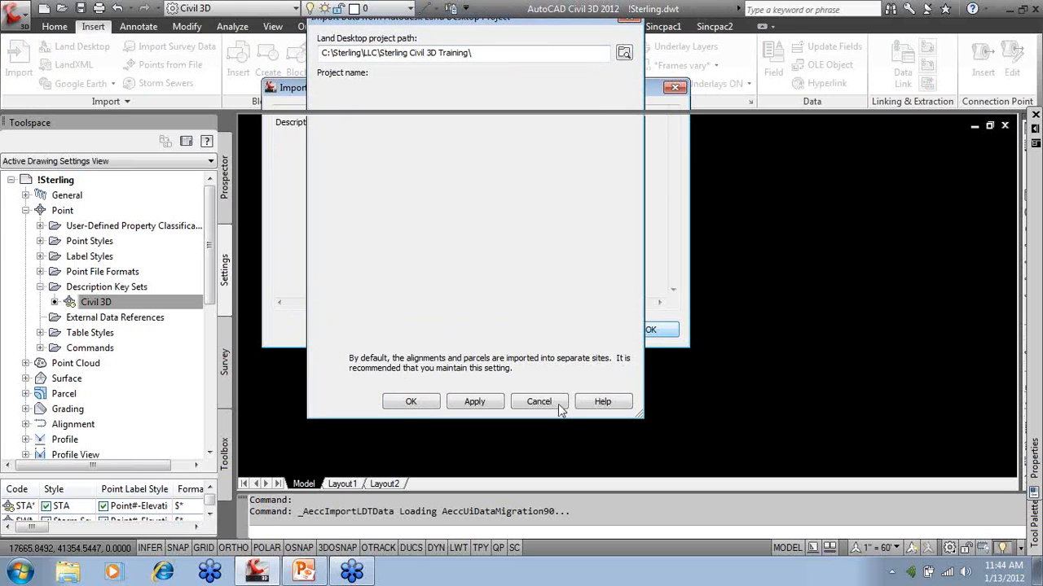
Review the keys of the imported DEFAULT description key set in the editor, then close it and collapse the Description Key Sets collection.
{"action": "left_click", "coordinate": [554, 405]}
{"action": "left_click", "coordinate": [106, 302]}
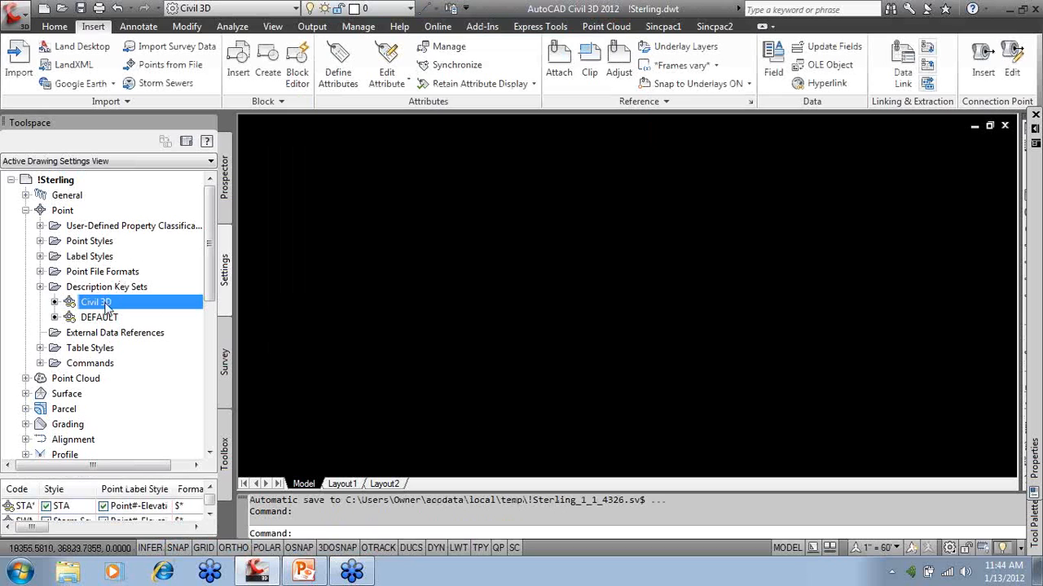
{"action": "right_click", "coordinate": [106, 319]}
{"action": "left_click", "coordinate": [177, 351]}
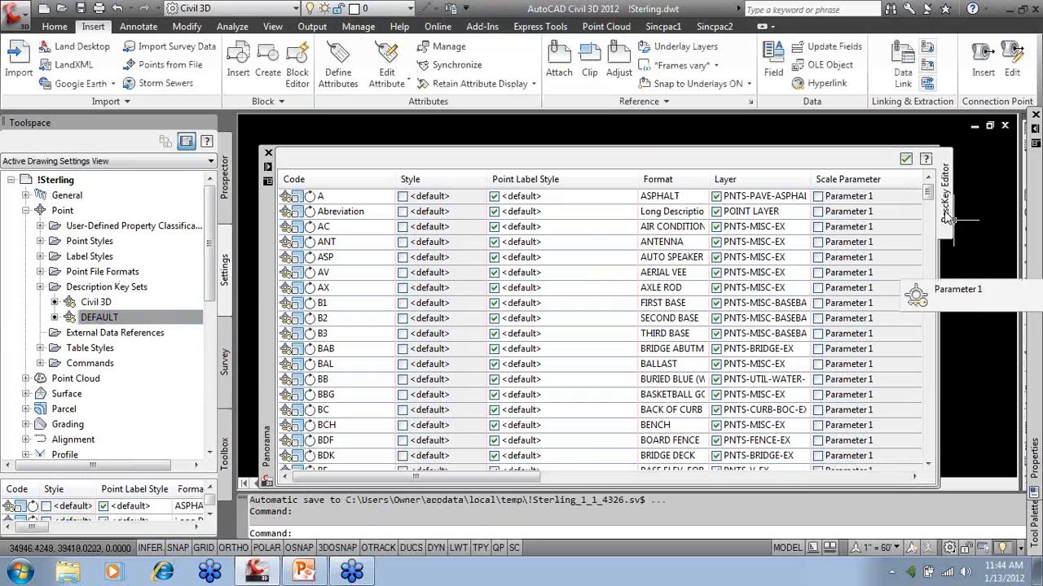
{"action": "mouse_move", "coordinate": [928, 193]}
{"action": "left_mouse_down"}
{"action": "mouse_move", "coordinate": [924, 407]}
{"action": "mouse_move", "coordinate": [929, 193]}
{"action": "left_mouse_up"}
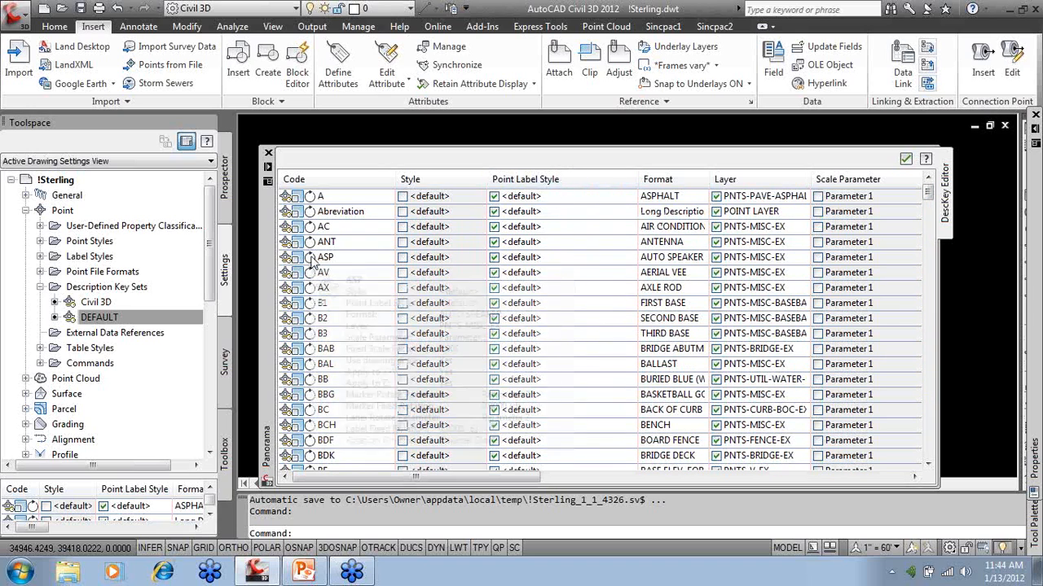
{"action": "left_click", "coordinate": [268, 152]}
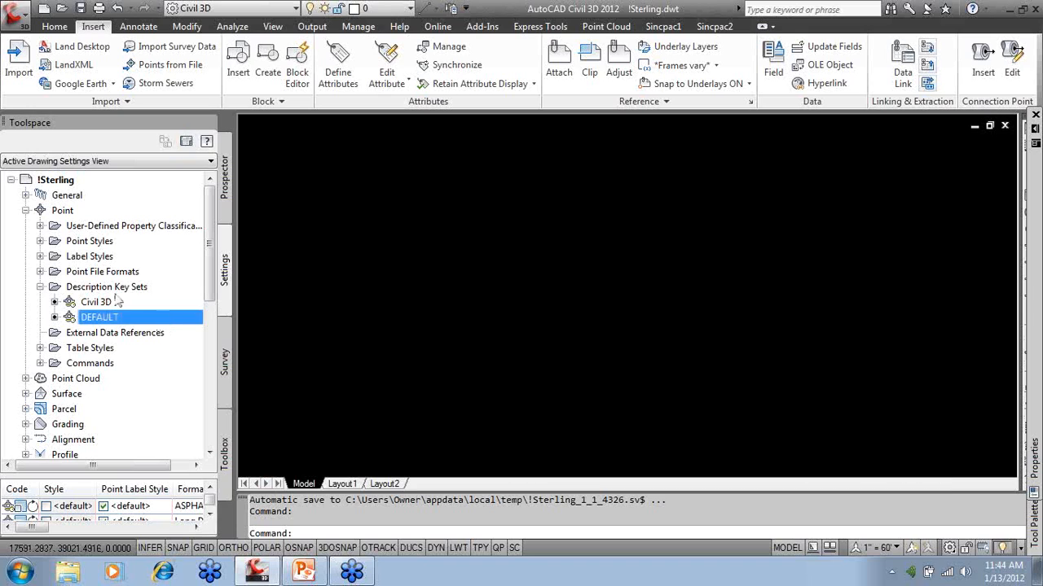
{"action": "left_click", "coordinate": [40, 286]}
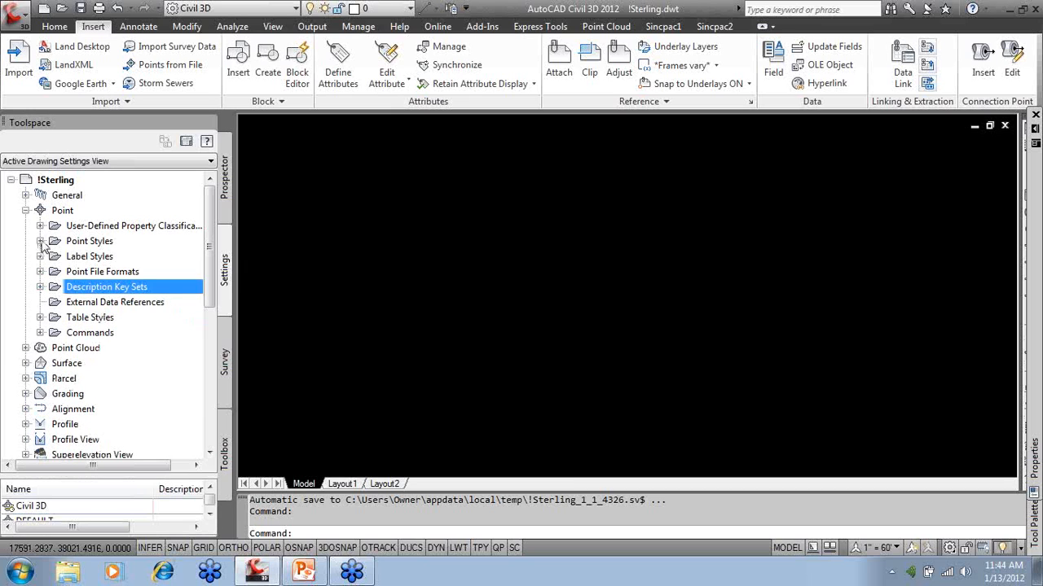
Open the Catch Basin point style for editing and examine its name, block marker and marker size options.
{"action": "left_click", "coordinate": [40, 241]}
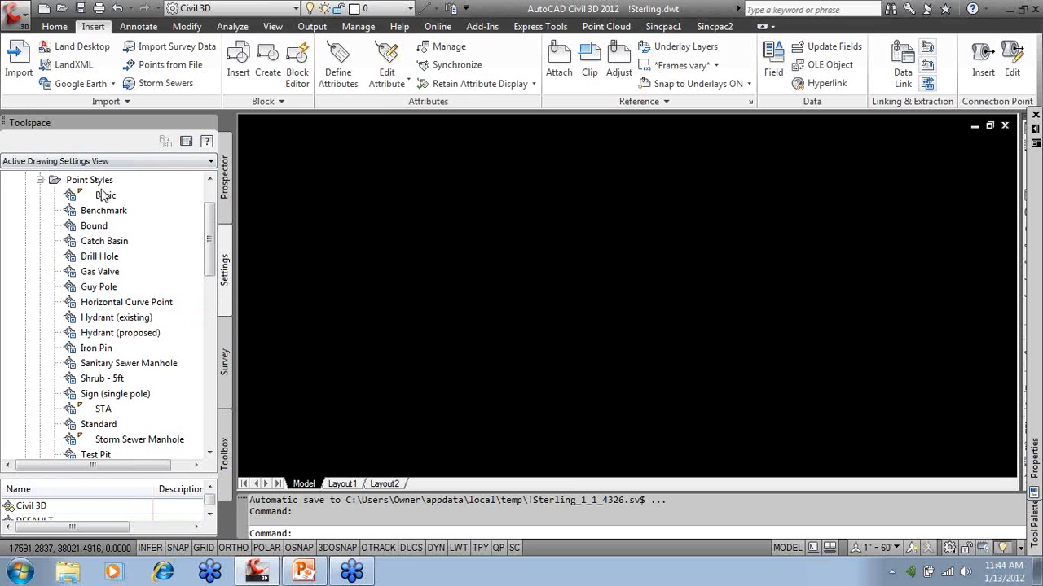
{"action": "right_click", "coordinate": [120, 242]}
{"action": "left_click", "coordinate": [152, 249]}
{"action": "left_click", "coordinate": [300, 133]}
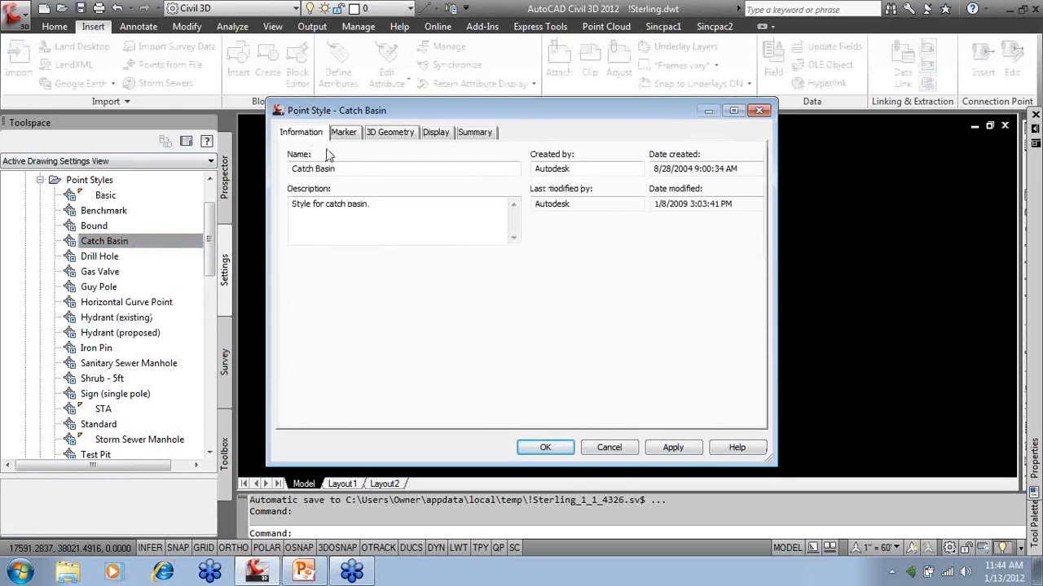
{"action": "left_click_drag", "start_coordinate": [349, 170], "coordinate": [229, 168]}
{"action": "left_click", "coordinate": [355, 133]}
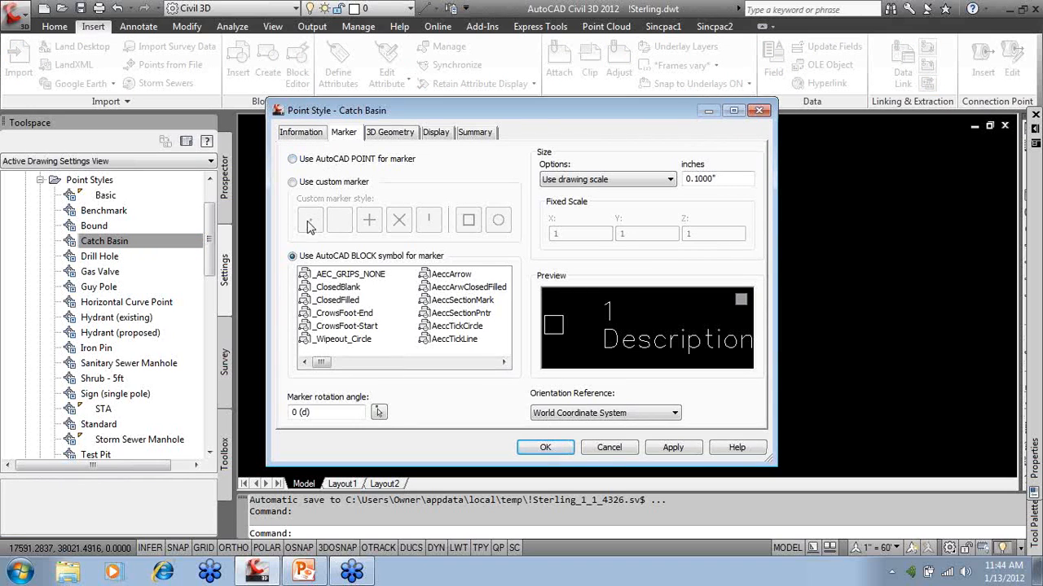
{"action": "left_click_drag", "start_coordinate": [325, 363], "coordinate": [362, 364]}
{"action": "left_click", "coordinate": [345, 316]}
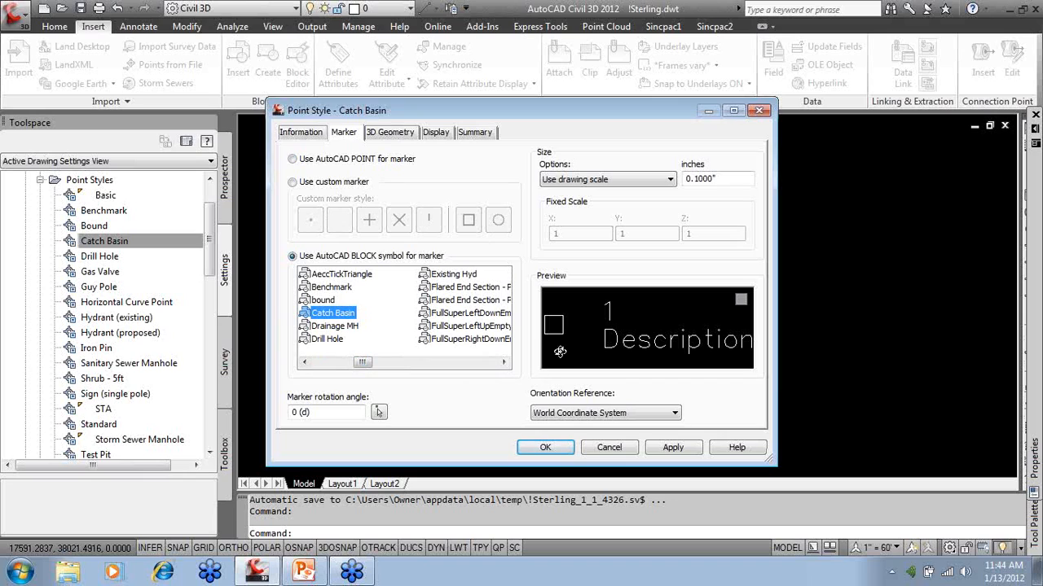
{"action": "left_click_drag", "start_coordinate": [748, 178], "coordinate": [684, 177]}
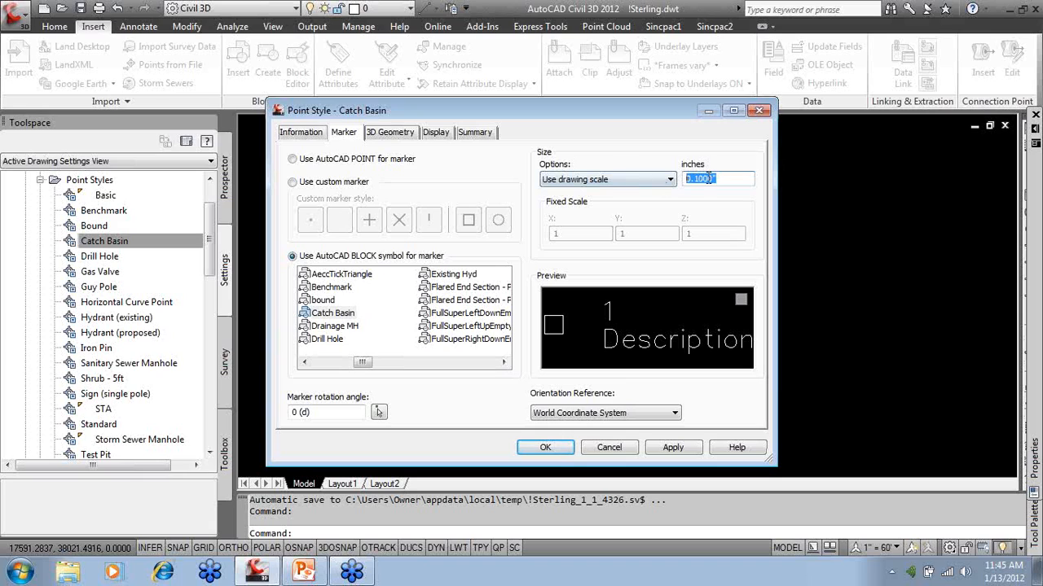
{"action": "left_click_drag", "start_coordinate": [729, 177], "coordinate": [686, 179]}
Review the Catch Basin style's 3D geometry, its display in the Model and Section view directions, and its summary, then cancel.
{"action": "left_click", "coordinate": [410, 137]}
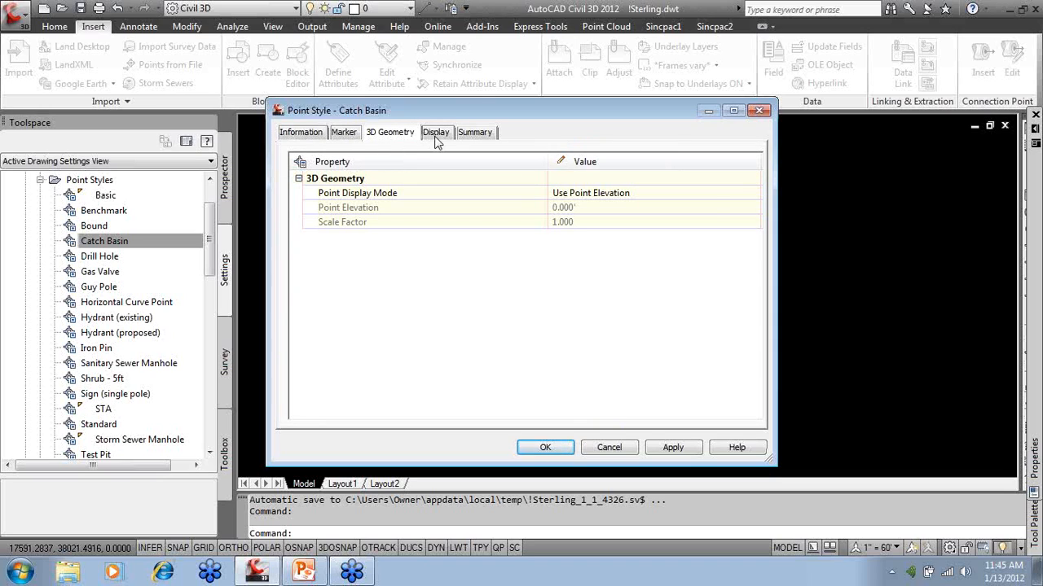
{"action": "left_click", "coordinate": [438, 134]}
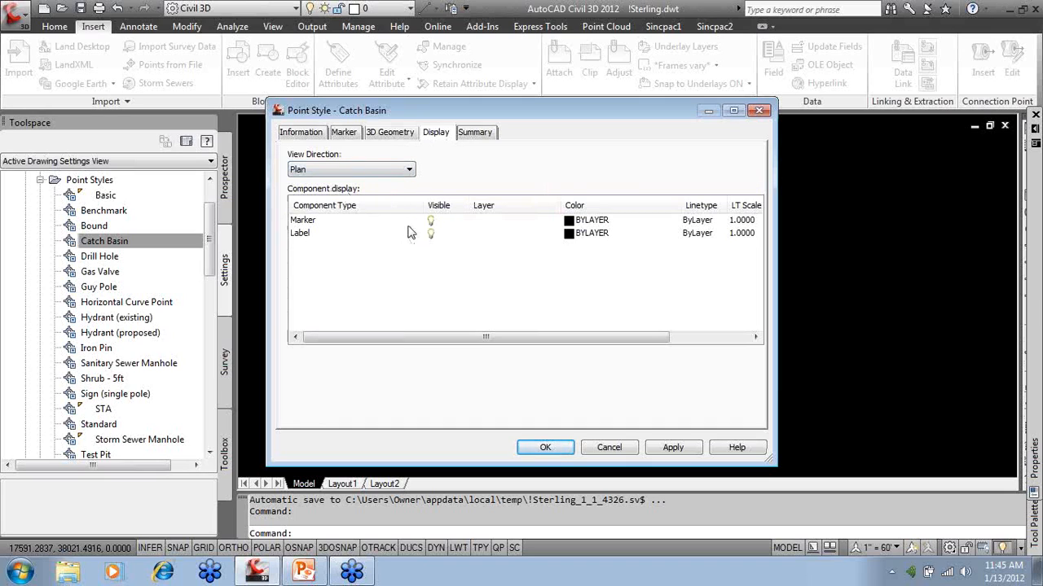
{"action": "left_click", "coordinate": [404, 171]}
{"action": "left_click", "coordinate": [389, 194]}
{"action": "left_click", "coordinate": [361, 170]}
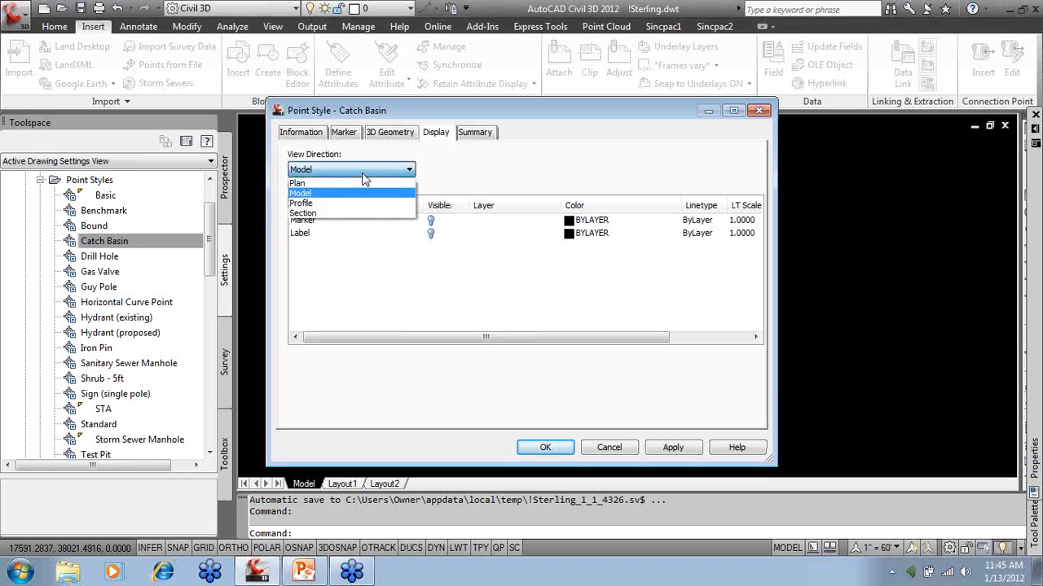
{"action": "left_click", "coordinate": [348, 214]}
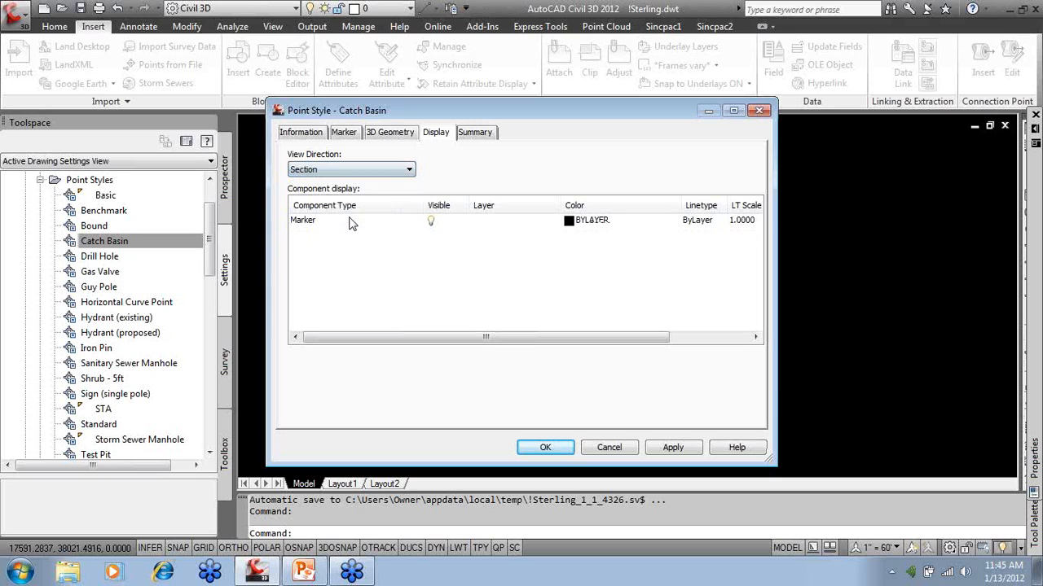
{"action": "left_click", "coordinate": [475, 136]}
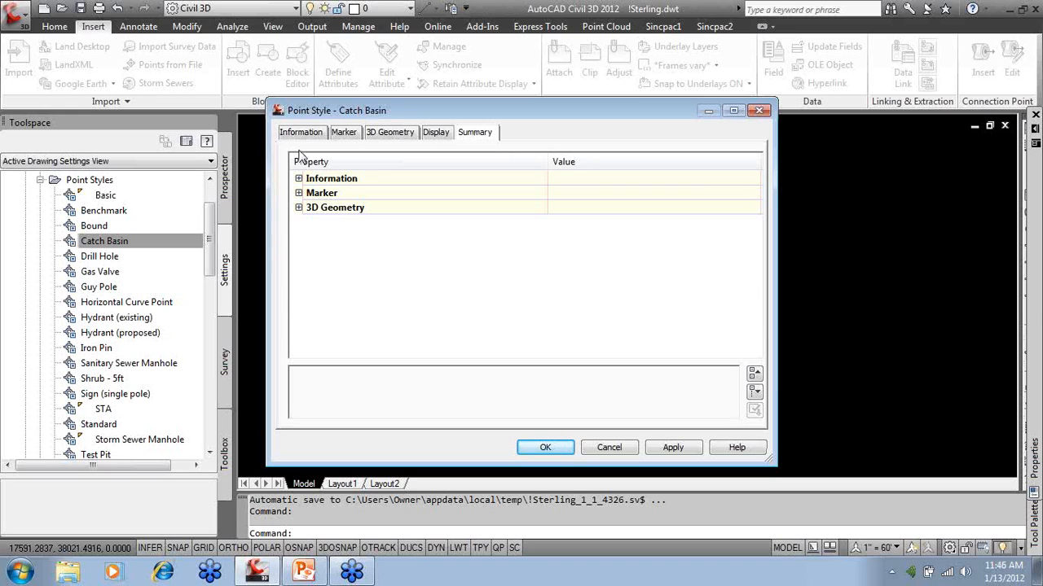
{"action": "left_click", "coordinate": [298, 178]}
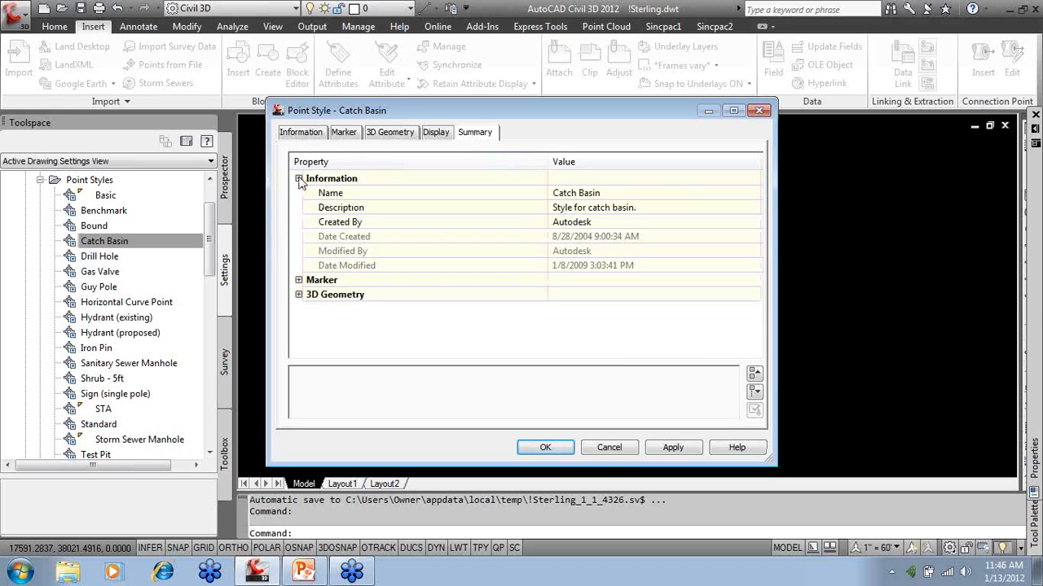
{"action": "left_click", "coordinate": [609, 448]}
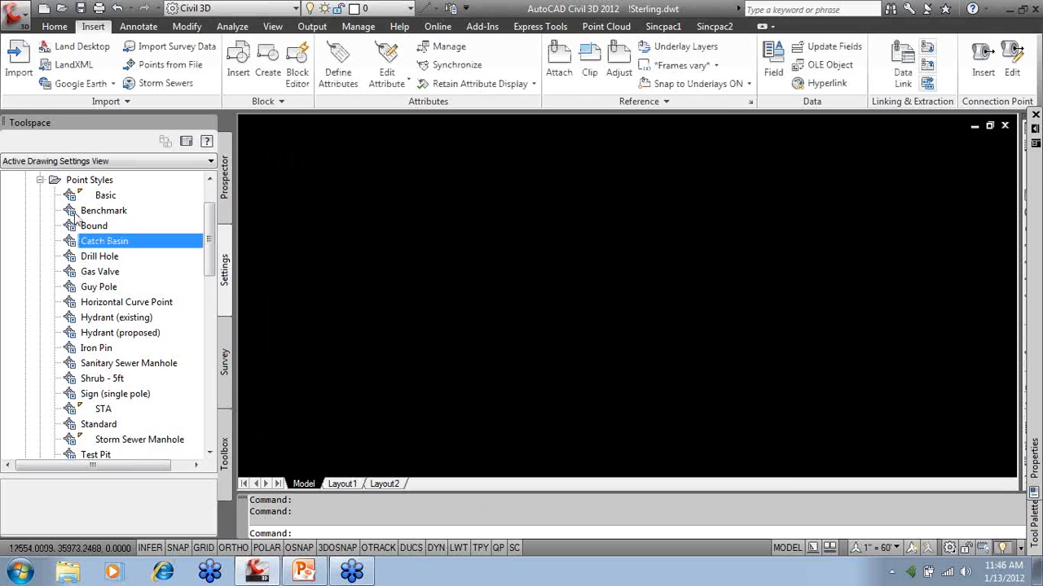
Create a new point style named "3D TreeD".
{"action": "right_click", "coordinate": [100, 186]}
{"action": "left_click", "coordinate": [134, 192]}
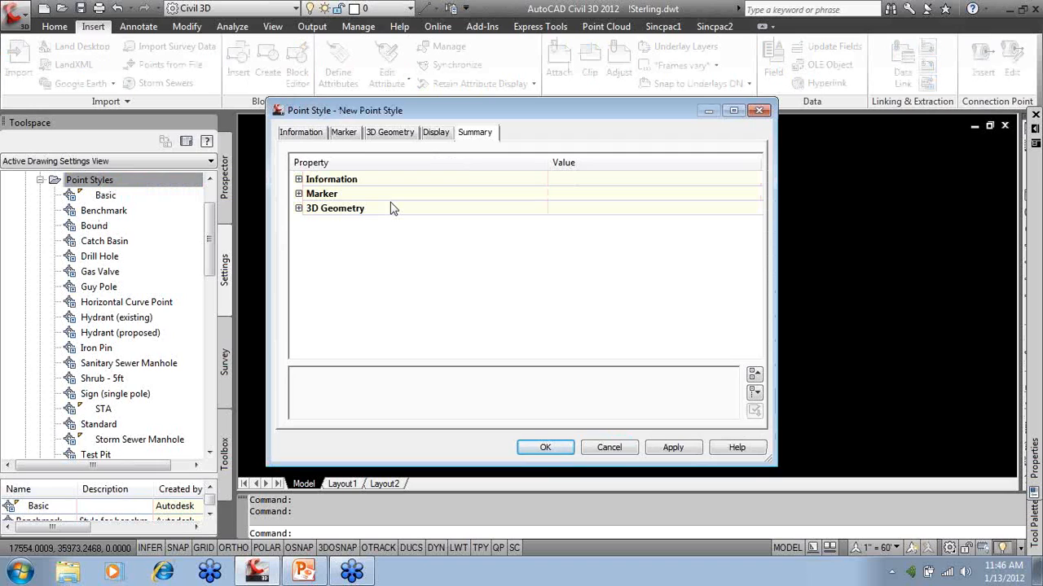
{"action": "left_click", "coordinate": [300, 132]}
{"action": "left_click_drag", "start_coordinate": [361, 170], "coordinate": [253, 167]}
{"action": "type", "text": "3"}
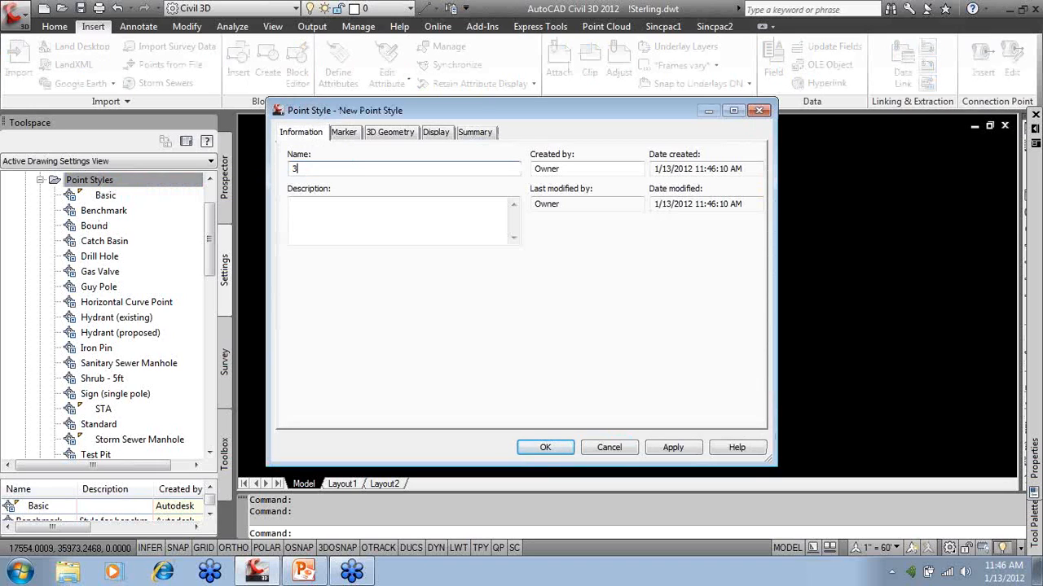
{"action": "type", "text": "D Tree"}
{"action": "left_click", "coordinate": [337, 204]}
{"action": "left_click", "coordinate": [300, 168]}
{"action": "type", "text": "Di"}
Set the new point style's marker to an AutoCAD block symbol and load "3D Oak Tree.dwg" from the Sterling Civil 3D Training folder.
{"action": "left_click", "coordinate": [345, 132]}
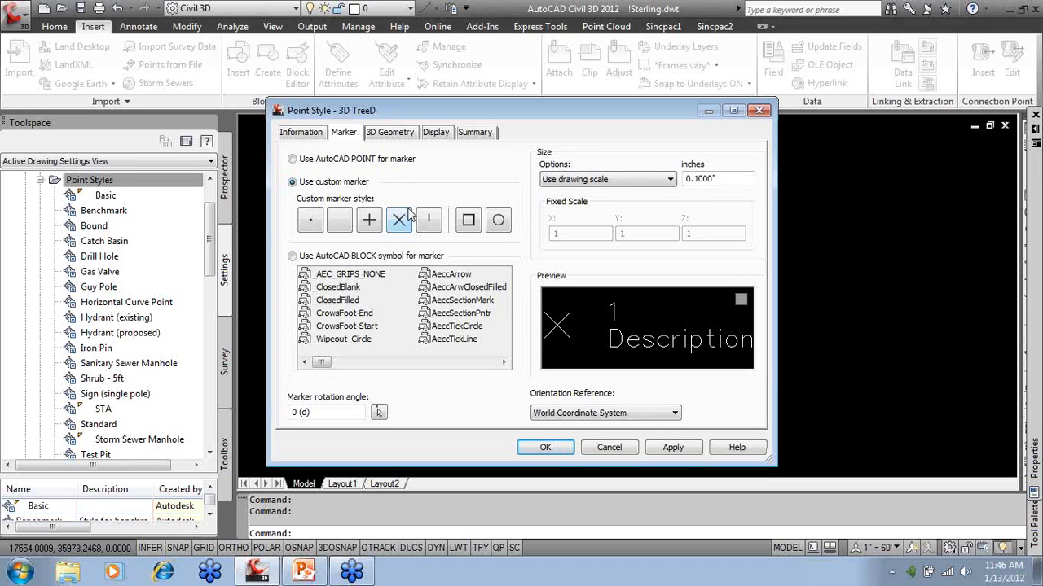
{"action": "left_click", "coordinate": [292, 257]}
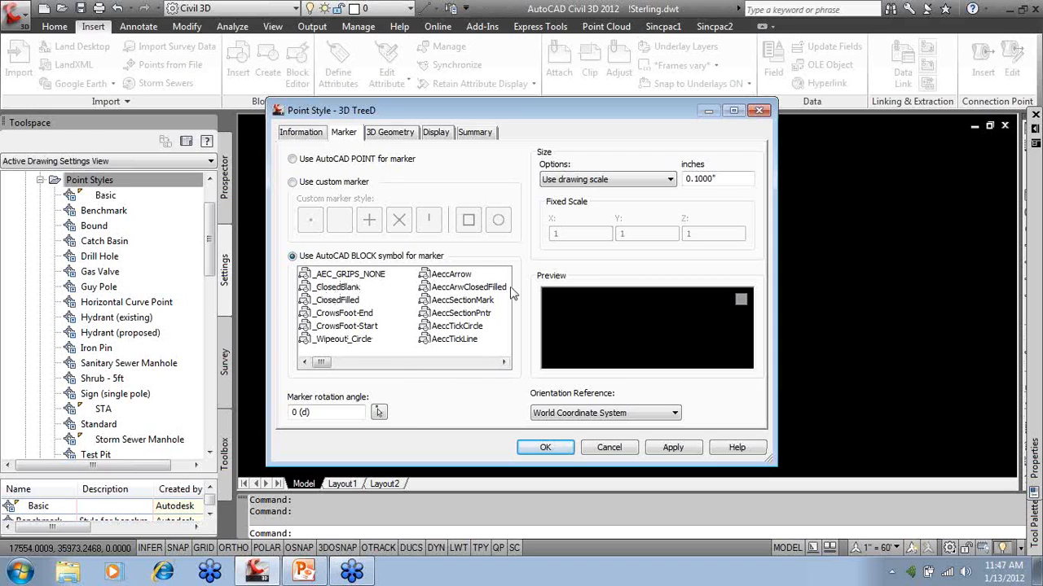
{"action": "right_click", "coordinate": [397, 304]}
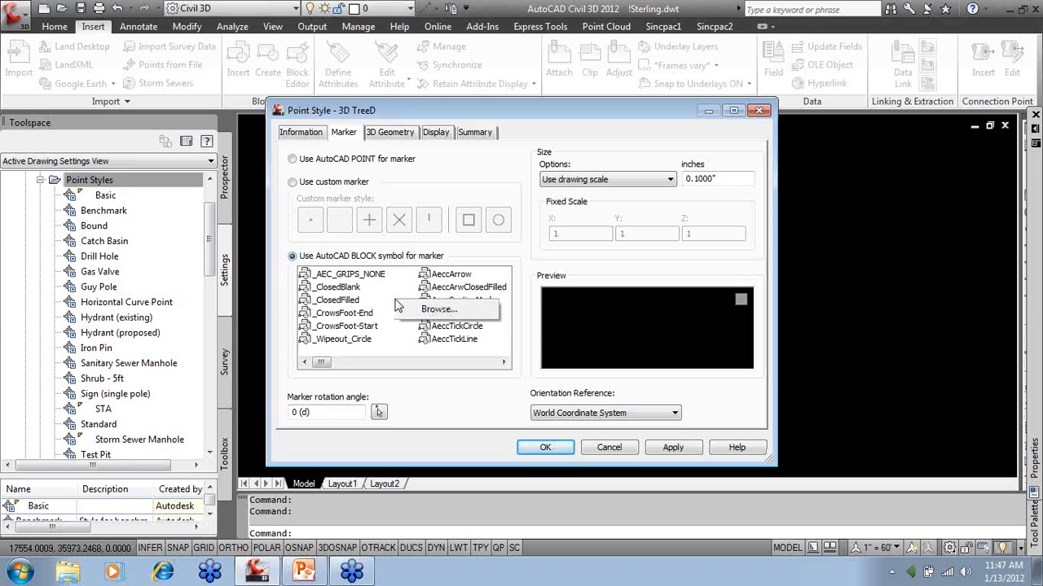
{"action": "left_click", "coordinate": [452, 314]}
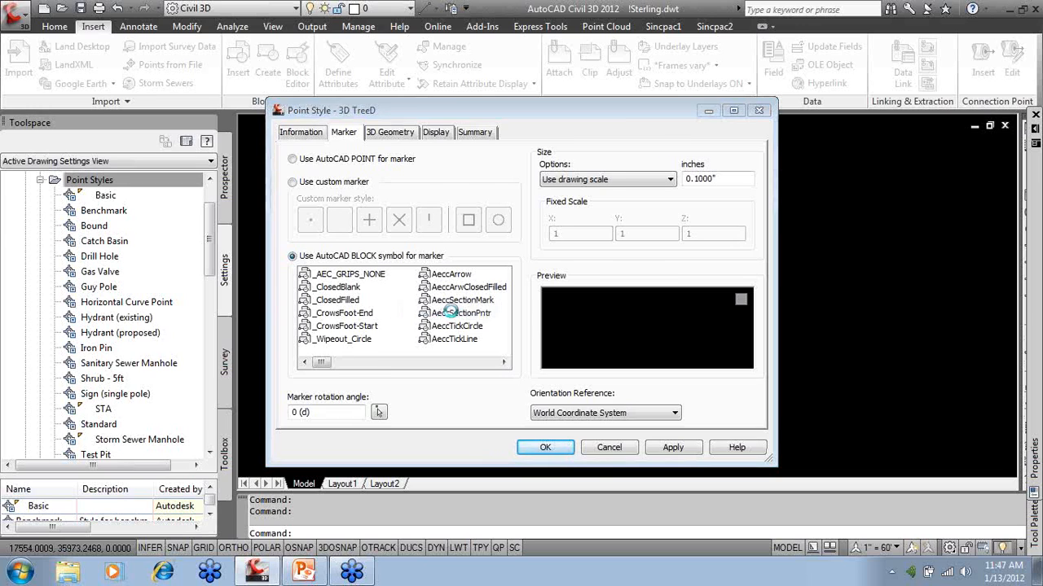
{"action": "left_click", "coordinate": [446, 233]}
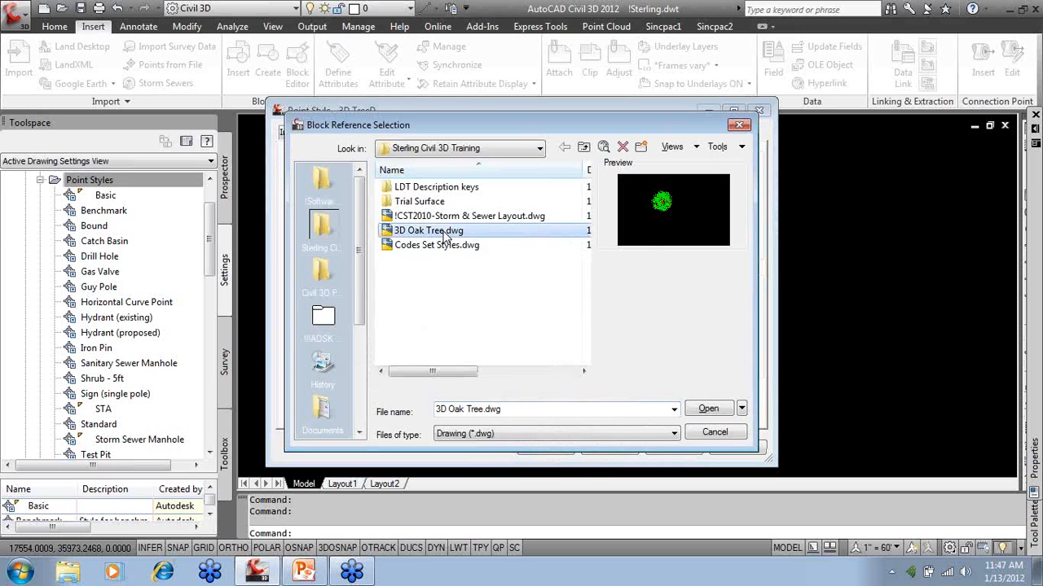
{"action": "left_click", "coordinate": [444, 217]}
{"action": "left_click", "coordinate": [432, 246], "text": "ctrl"}
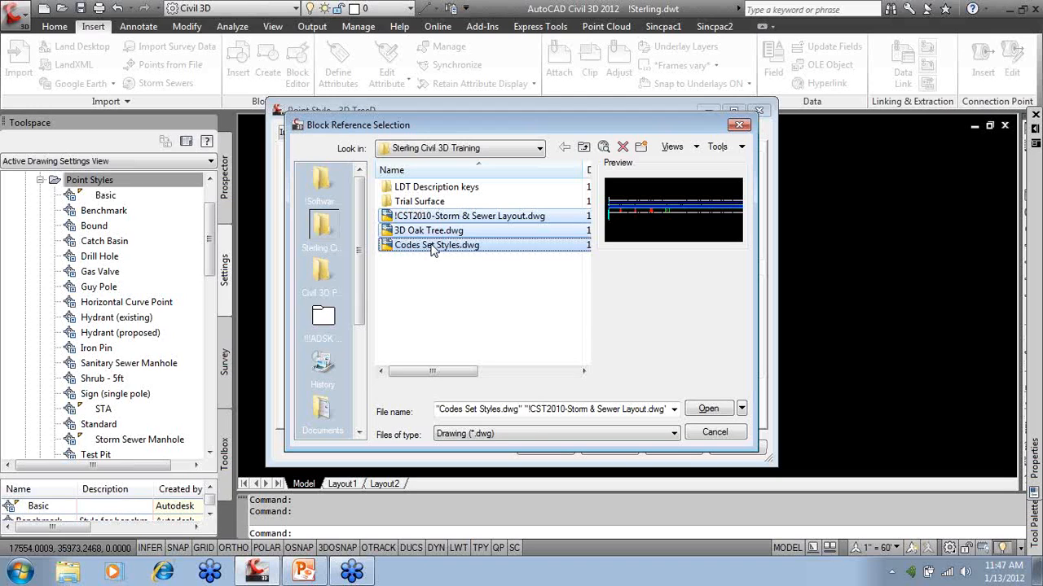
{"action": "left_click", "coordinate": [426, 232]}
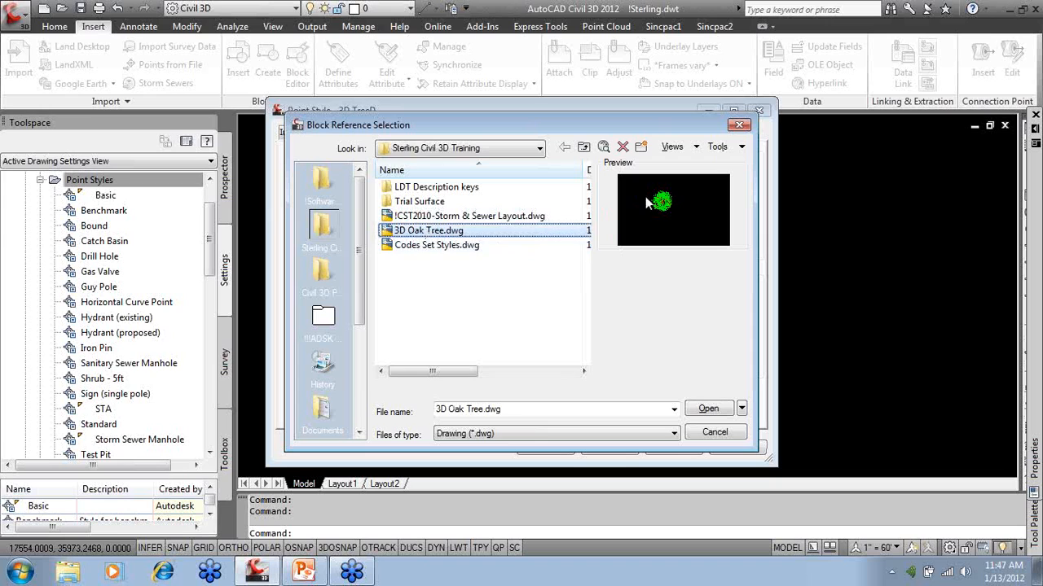
{"action": "left_click", "coordinate": [707, 410]}
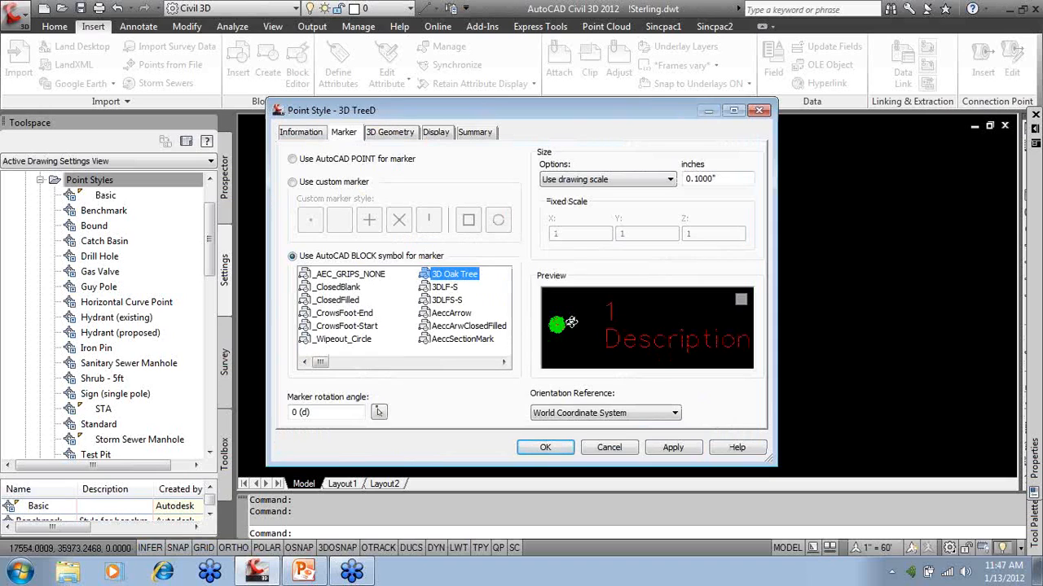
Set the tree marker's size to .001 inches at drawing scale and check the style's 3D geometry properties.
{"action": "left_click_drag", "start_coordinate": [733, 179], "coordinate": [685, 180]}
{"action": "type", "text": ".001"}
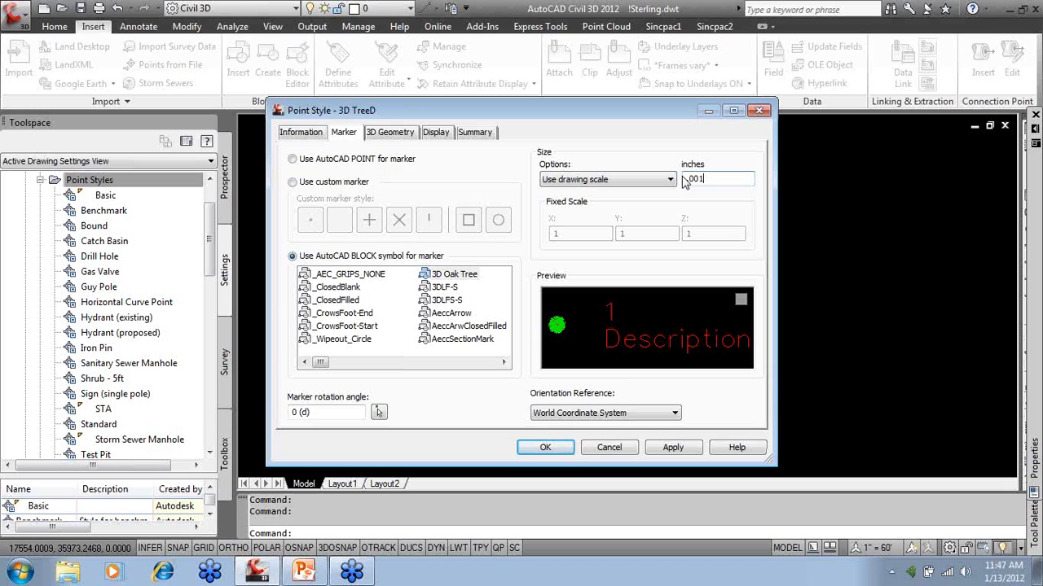
{"action": "left_click", "coordinate": [390, 133]}
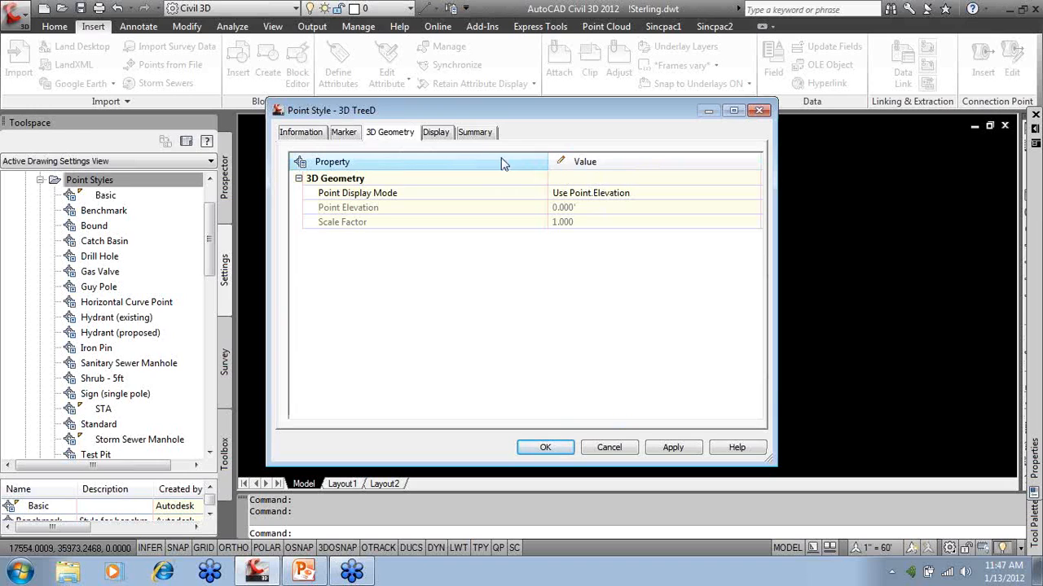
Turn on the Marker component's visibility for the Model view direction of the tree point style and save the style.
{"action": "left_click", "coordinate": [445, 138]}
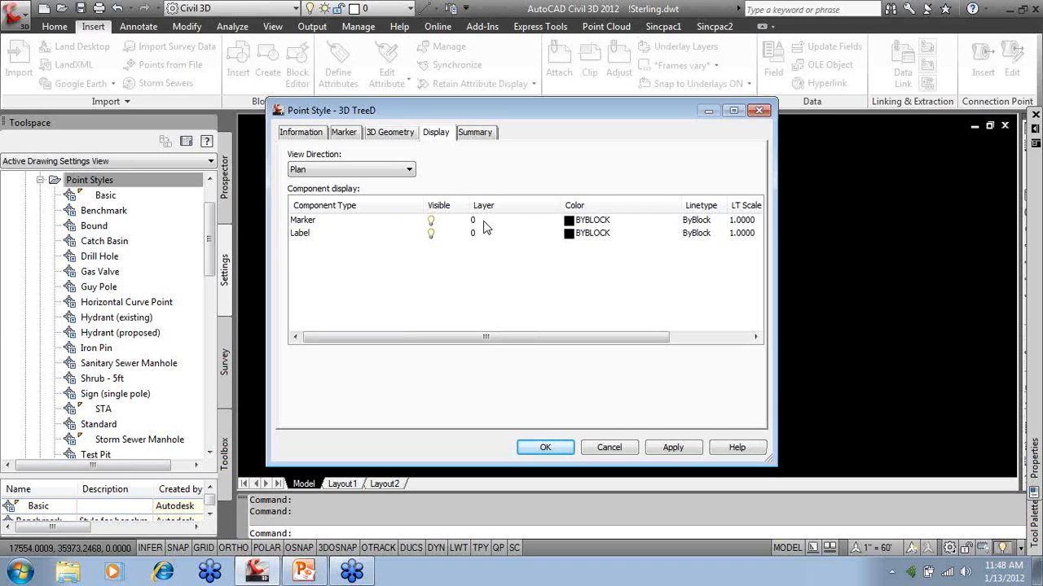
{"action": "left_click", "coordinate": [405, 170]}
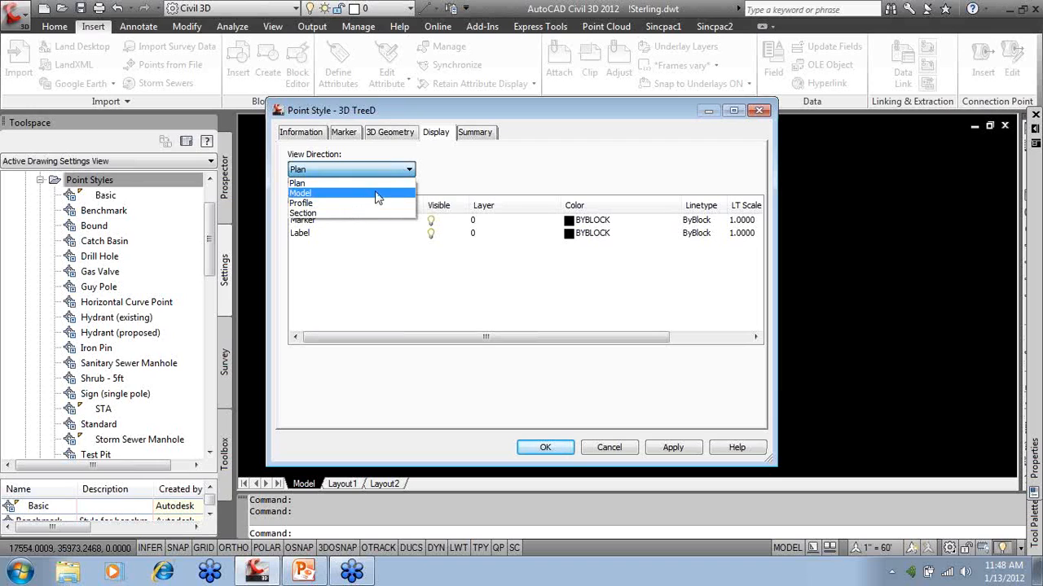
{"action": "left_click", "coordinate": [377, 194]}
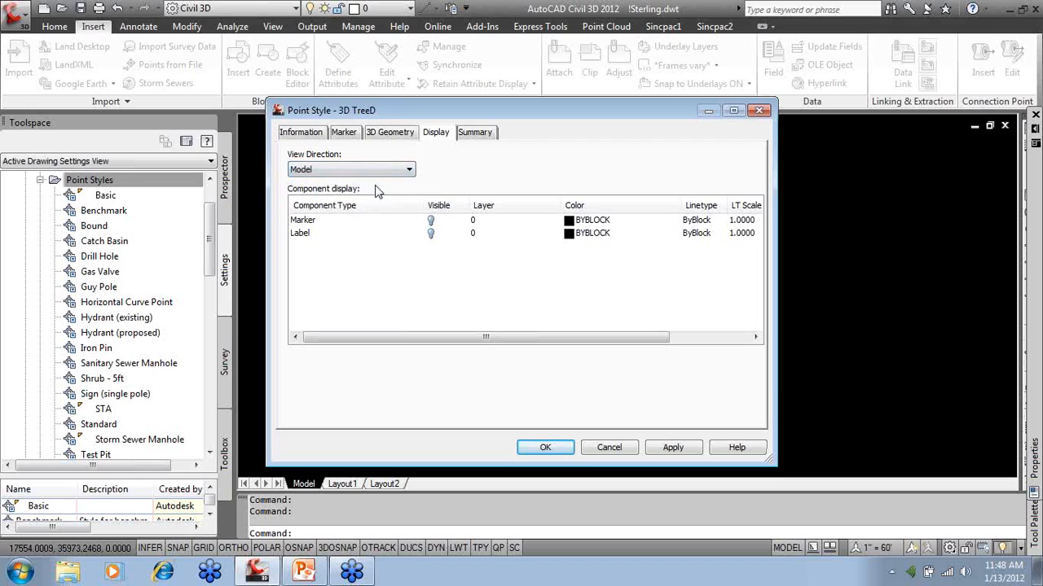
{"action": "left_click", "coordinate": [430, 221]}
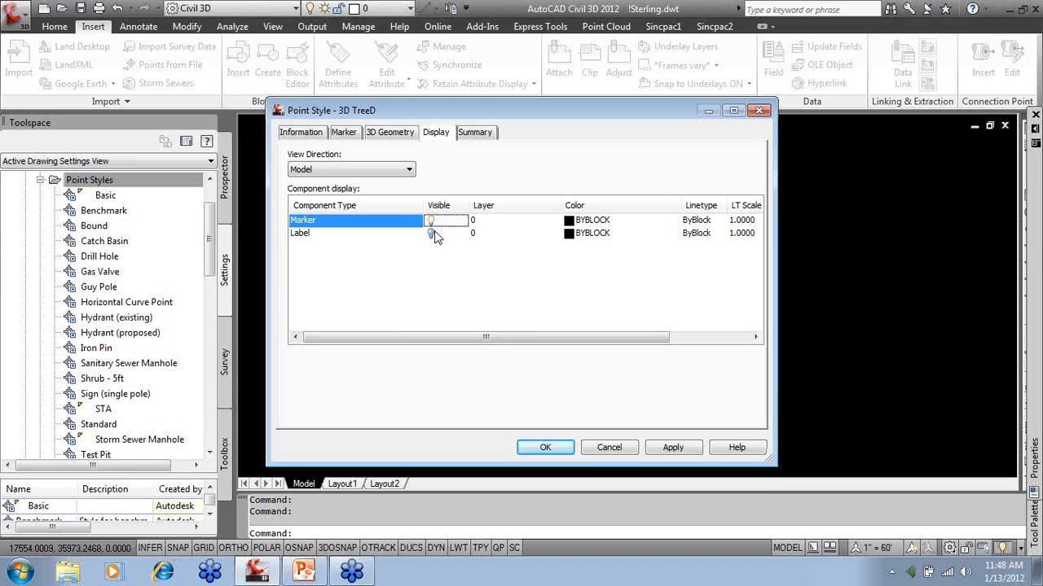
{"action": "left_click", "coordinate": [544, 448]}
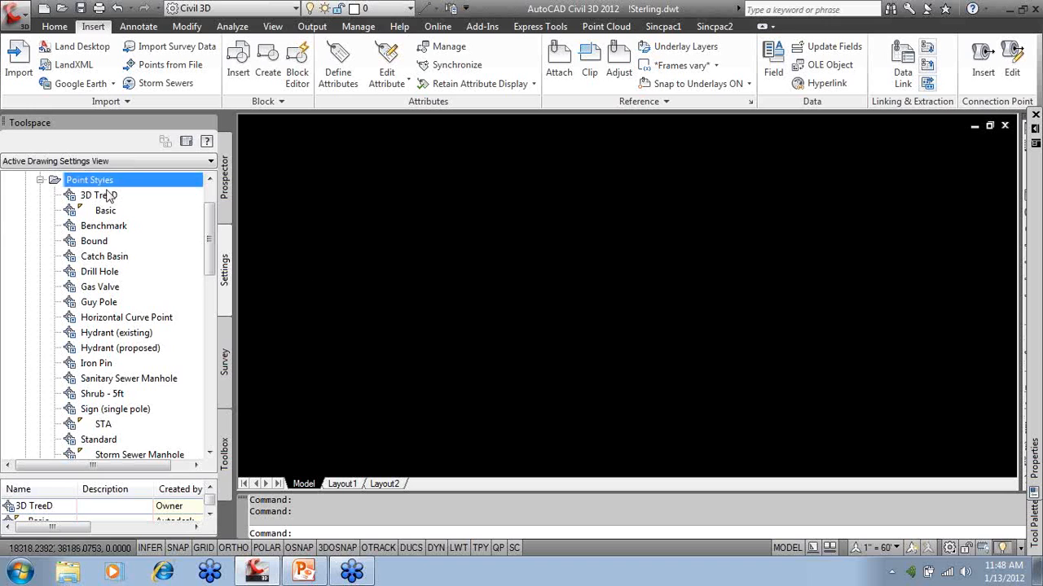
Examine the default label style settings for points and close them without changes.
{"action": "left_click", "coordinate": [40, 180]}
{"action": "left_click", "coordinate": [40, 196]}
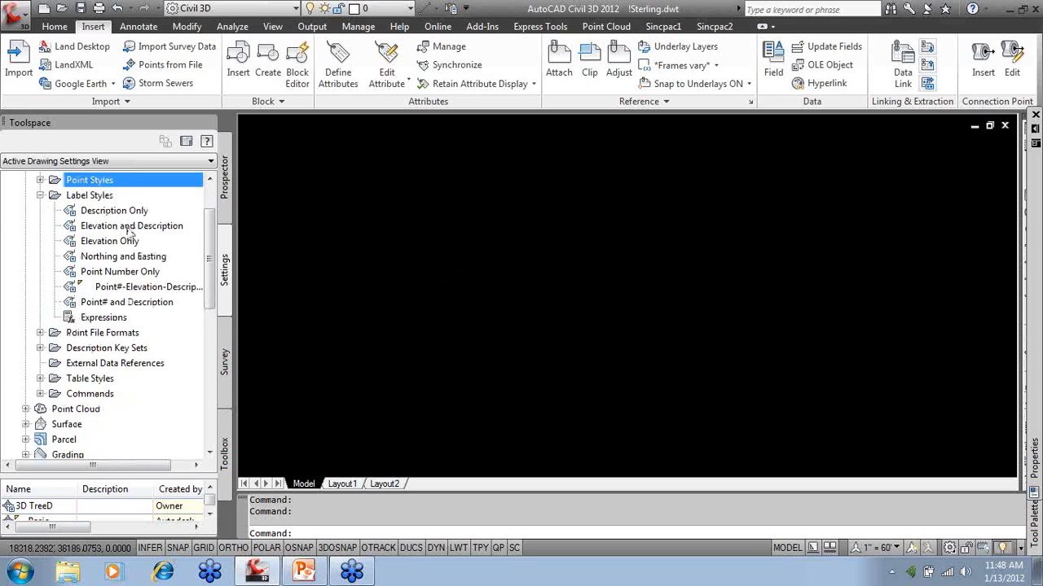
{"action": "right_click", "coordinate": [114, 196]}
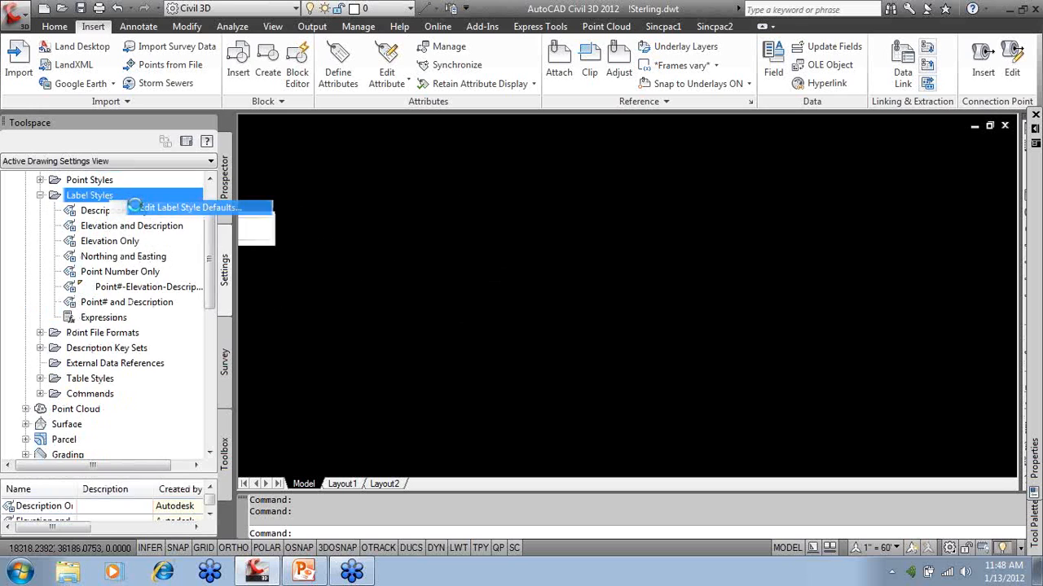
{"action": "left_click", "coordinate": [154, 208]}
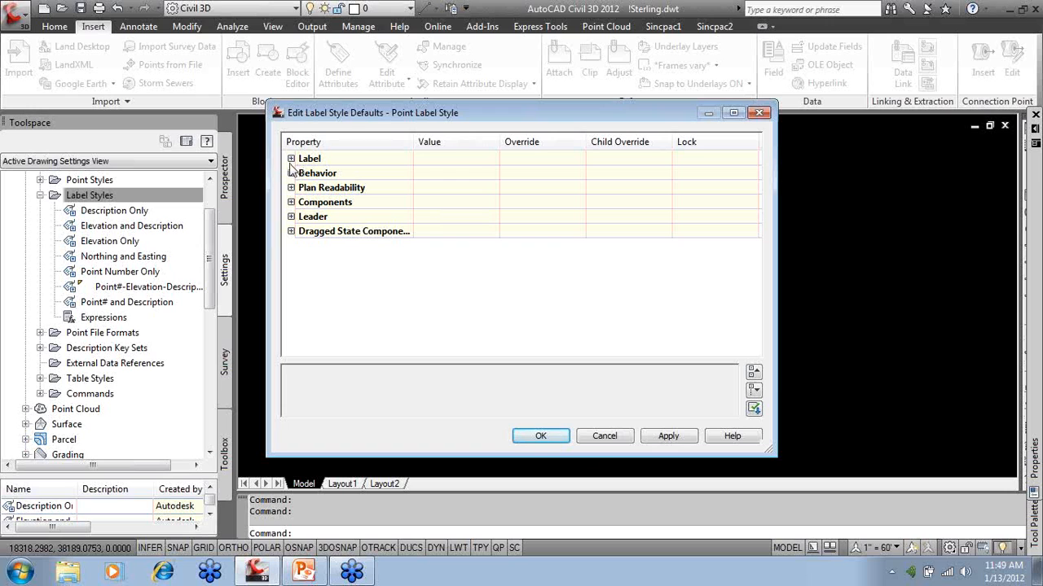
{"action": "left_click", "coordinate": [604, 437]}
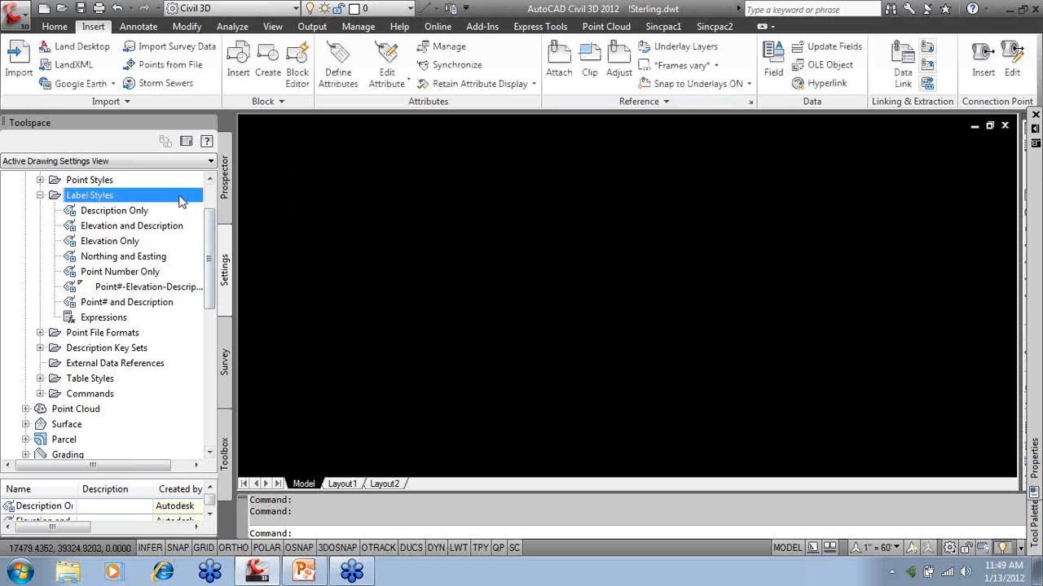
Create a new point label style named "TREE-D".
{"action": "right_click", "coordinate": [181, 200]}
{"action": "left_click", "coordinate": [213, 226]}
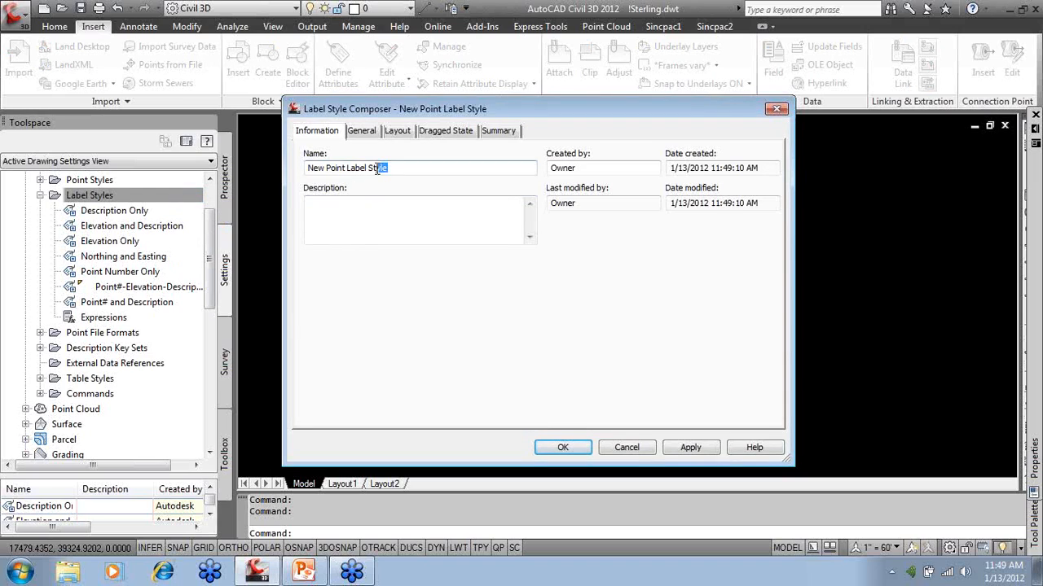
{"action": "left_click_drag", "start_coordinate": [402, 171], "coordinate": [298, 175]}
{"action": "type", "text": "!S"}
{"action": "key", "text": "BackSpace"}
{"action": "key", "text": "BackSpace"}
{"action": "type", "text": "TREED"}
{"action": "key", "text": "BackSpace"}
{"action": "type", "text": "-D"}
Review the TREE-D label style's general settings for layer, visibility, orientation reference and plan readability.
{"action": "left_click", "coordinate": [361, 131]}
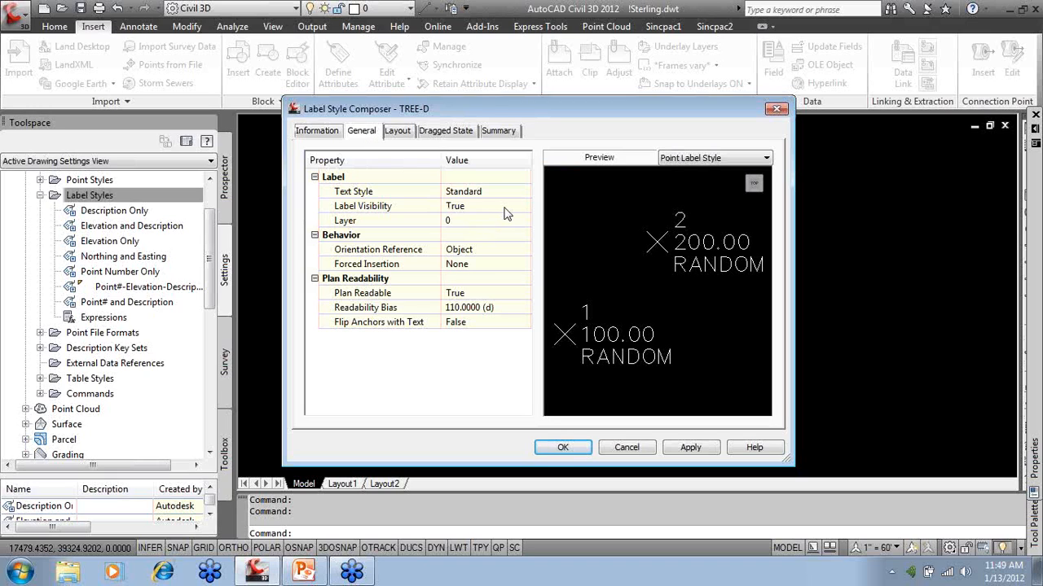
{"action": "left_click", "coordinate": [466, 221]}
{"action": "left_click", "coordinate": [477, 295]}
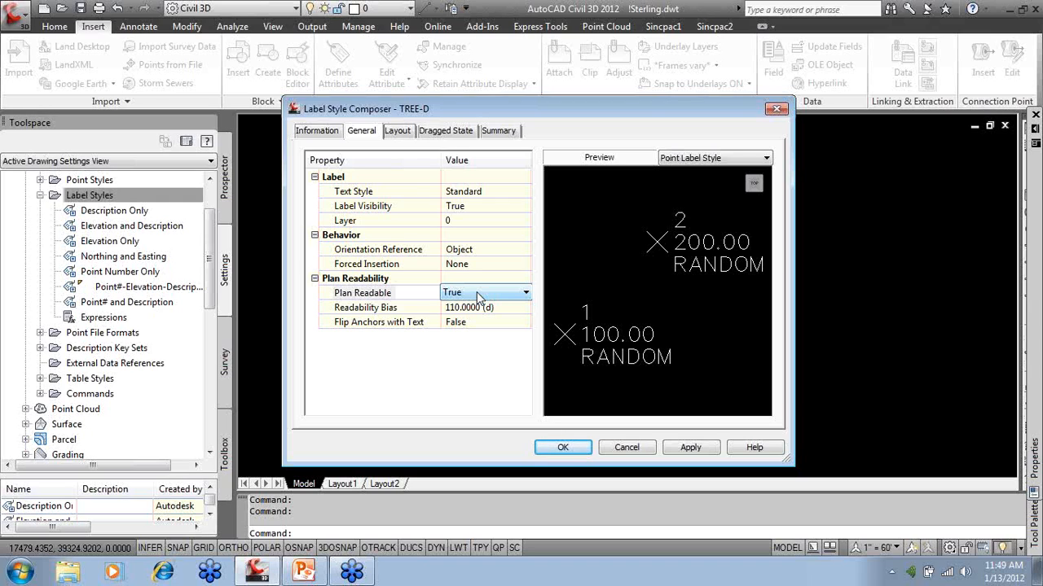
{"action": "left_click", "coordinate": [505, 307]}
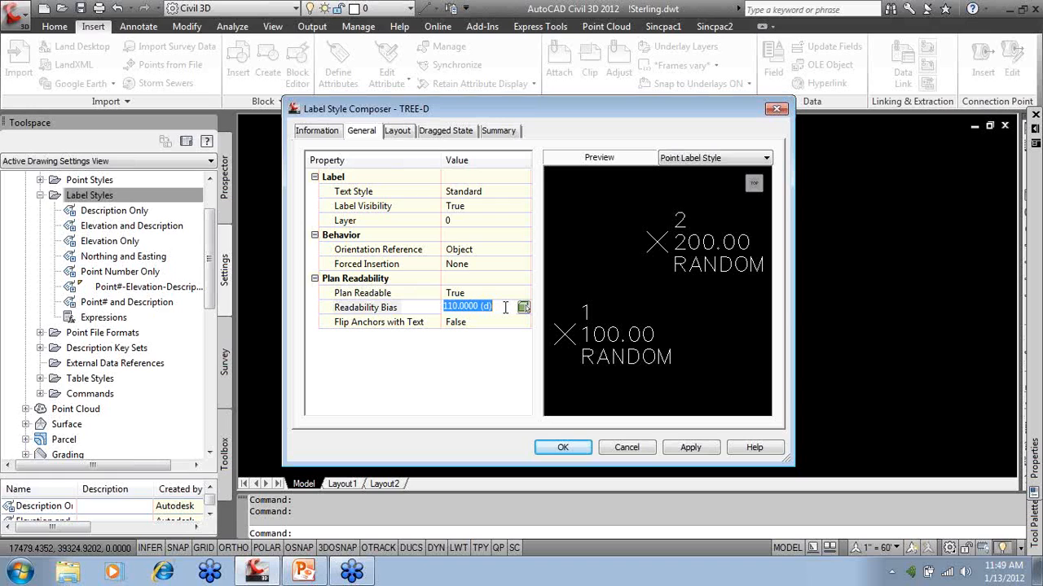
{"action": "left_click", "coordinate": [488, 253]}
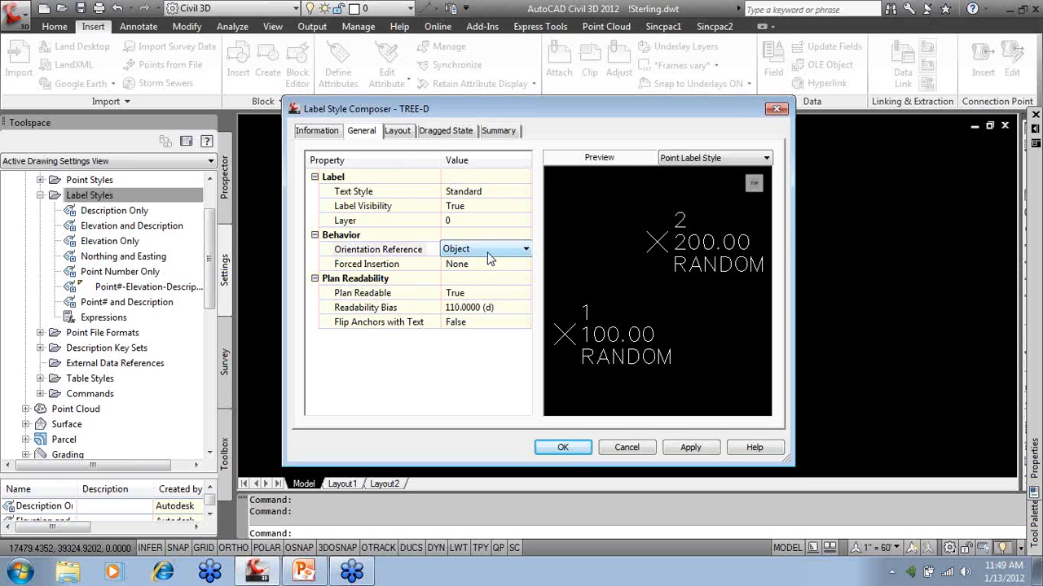
{"action": "left_click", "coordinate": [489, 206]}
{"action": "left_click", "coordinate": [489, 206]}
{"action": "left_click", "coordinate": [487, 223]}
{"action": "left_click", "coordinate": [487, 206]}
{"action": "left_click", "coordinate": [486, 206]}
{"action": "left_click", "coordinate": [484, 232]}
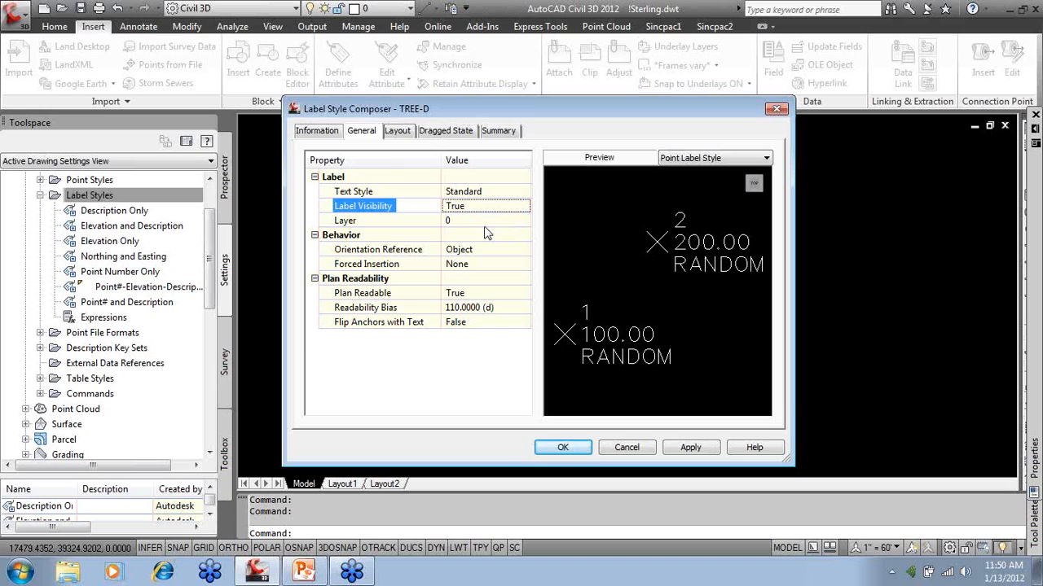
Delete the default Point Number, Point Elevation and Point Description components from the TREE-D label layout.
{"action": "left_click", "coordinate": [392, 133]}
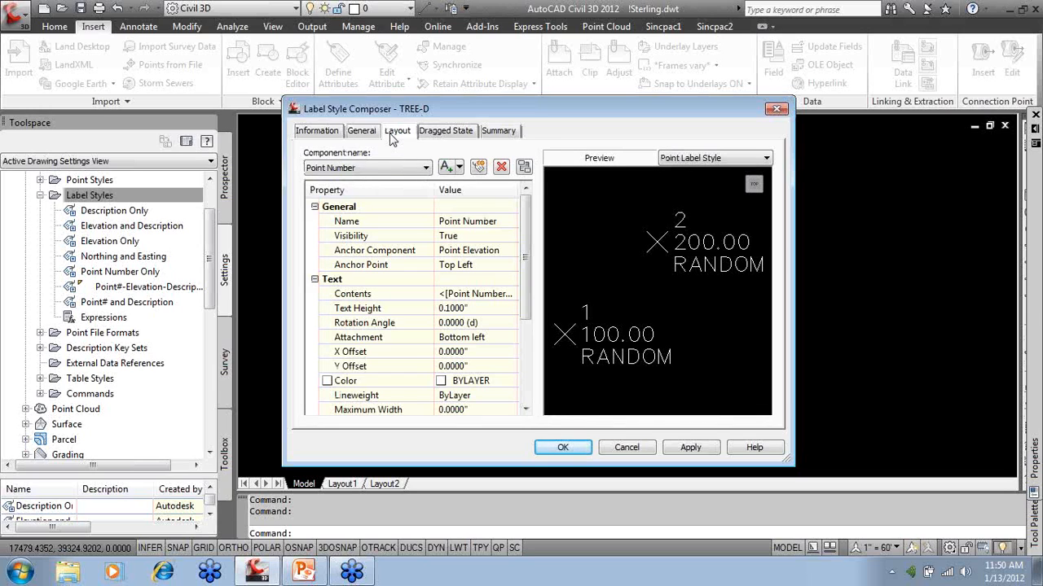
{"action": "left_click", "coordinate": [410, 168]}
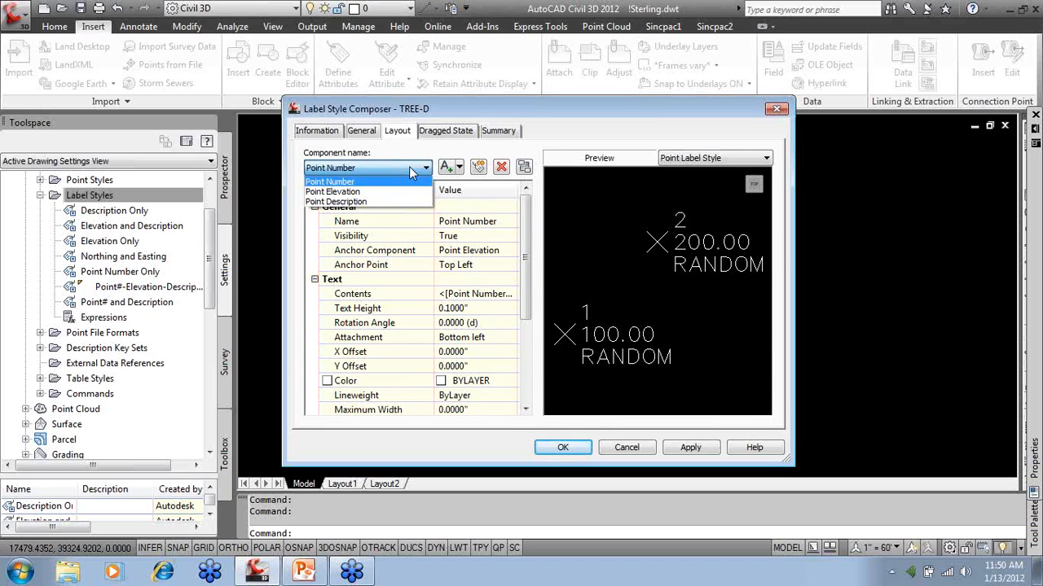
{"action": "left_click", "coordinate": [334, 191]}
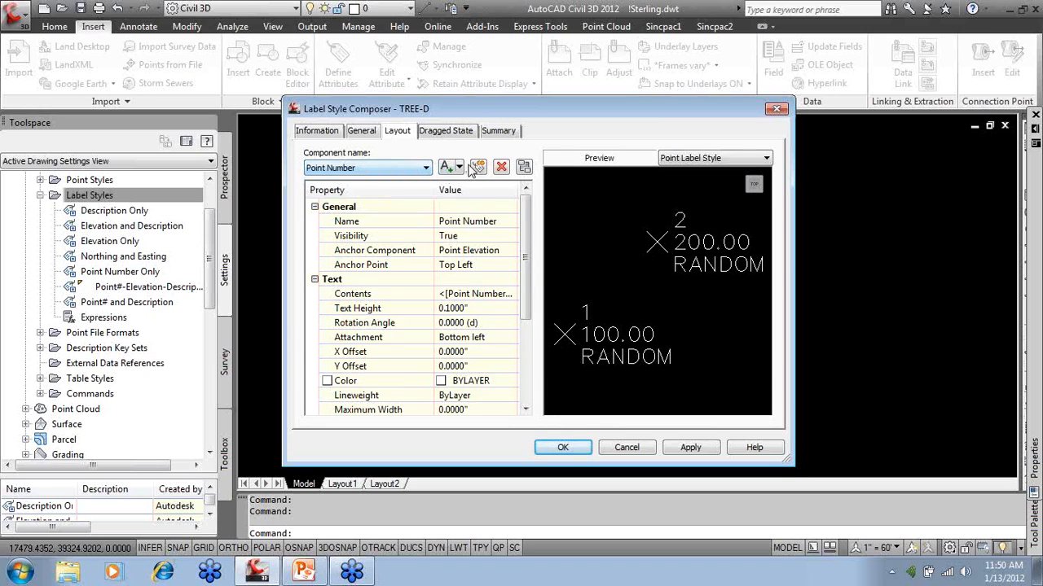
{"action": "left_click", "coordinate": [500, 168]}
{"action": "left_click", "coordinate": [586, 323]}
{"action": "left_click", "coordinate": [501, 168]}
{"action": "left_click", "coordinate": [408, 168]}
Add a text component to the TREE-D label layout and name it "ELEV".
{"action": "left_click", "coordinate": [460, 167]}
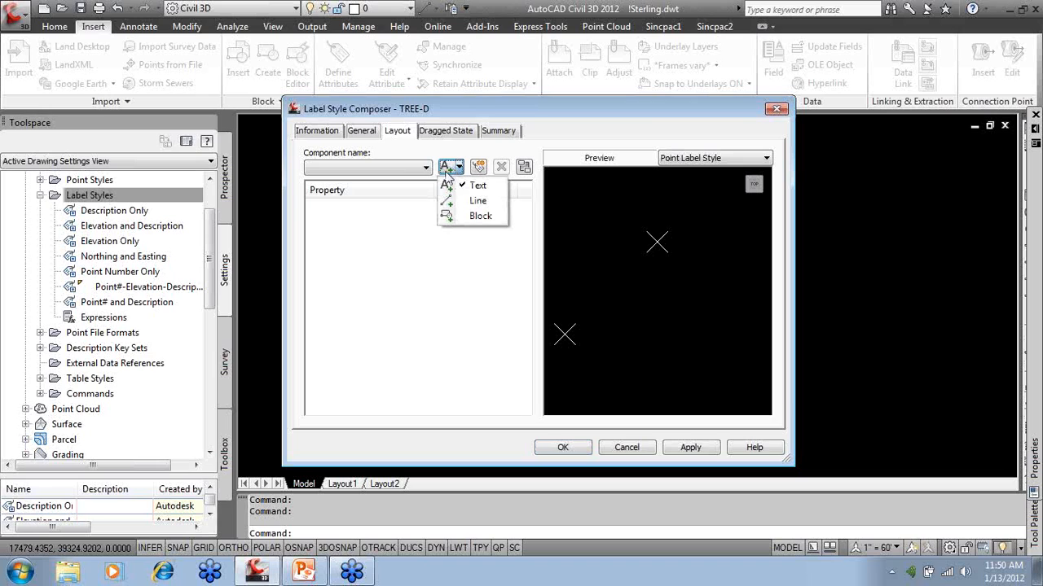
{"action": "left_click", "coordinate": [472, 187]}
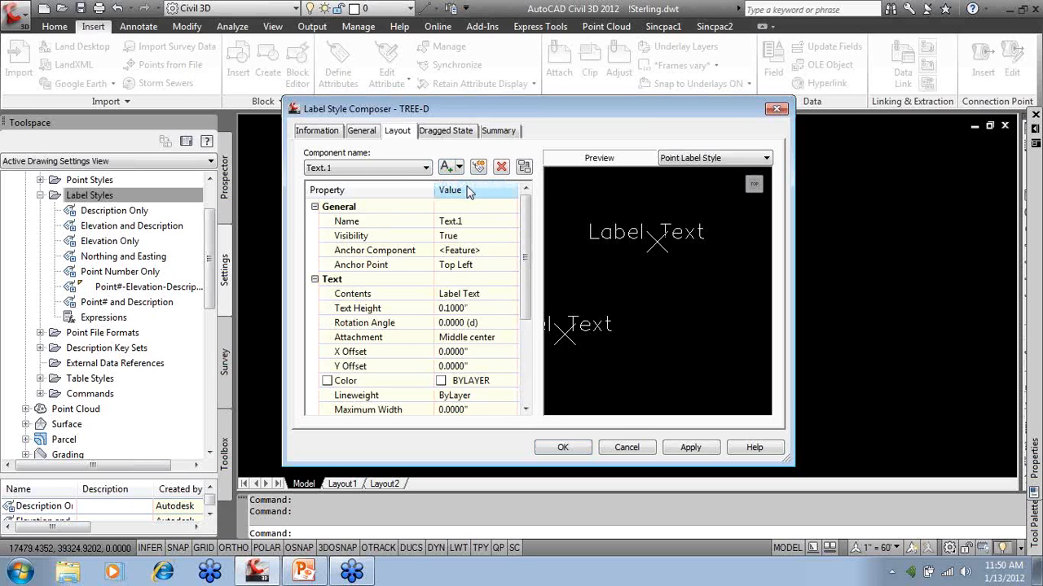
{"action": "left_click", "coordinate": [471, 220]}
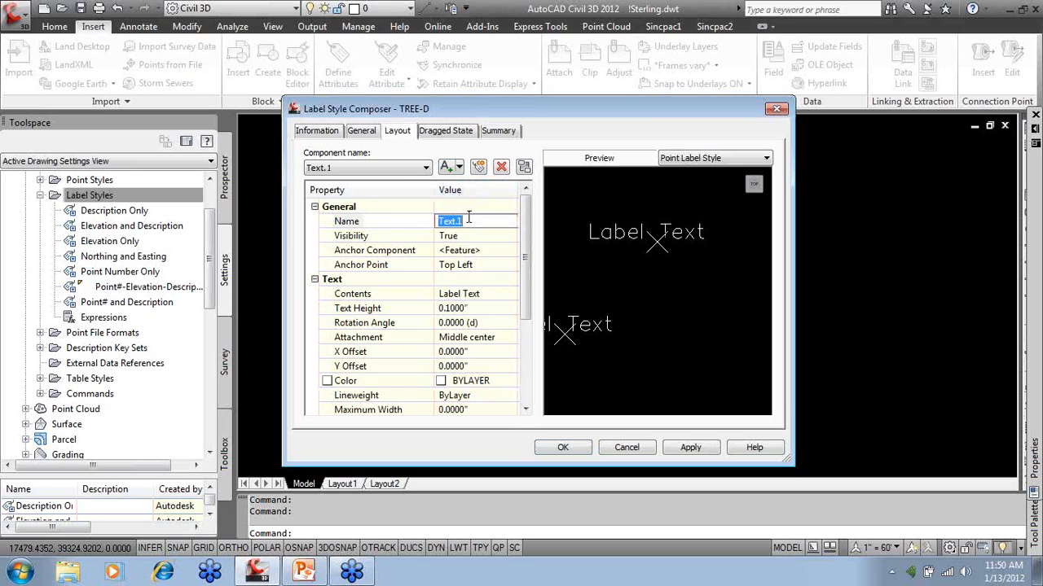
{"action": "type", "text": "ELEV"}
{"action": "left_click", "coordinate": [483, 236]}
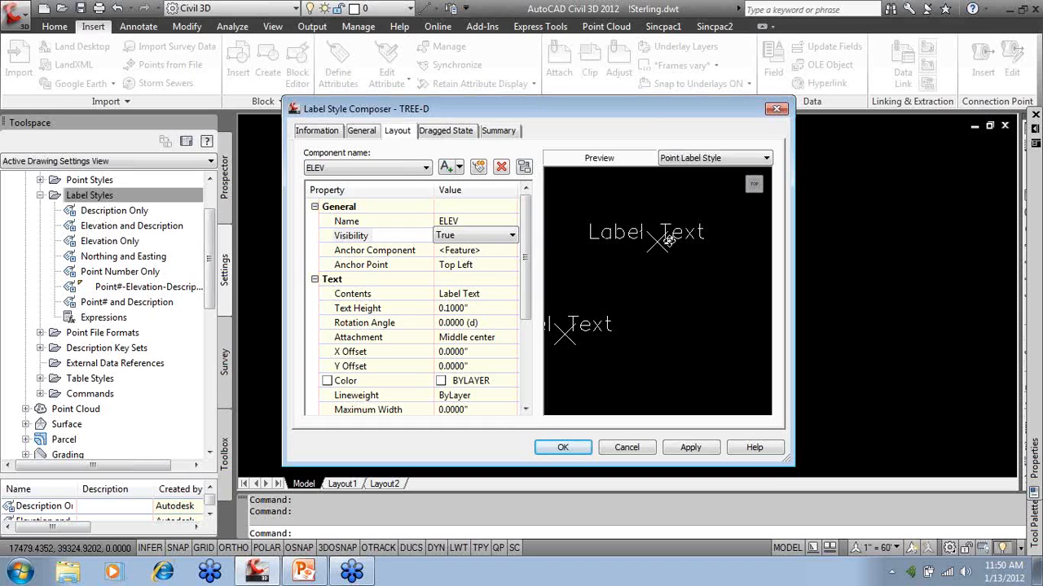
Set the ELEV component's anchor point to Middle Right and its text attachment to Middle left.
{"action": "left_click", "coordinate": [512, 265]}
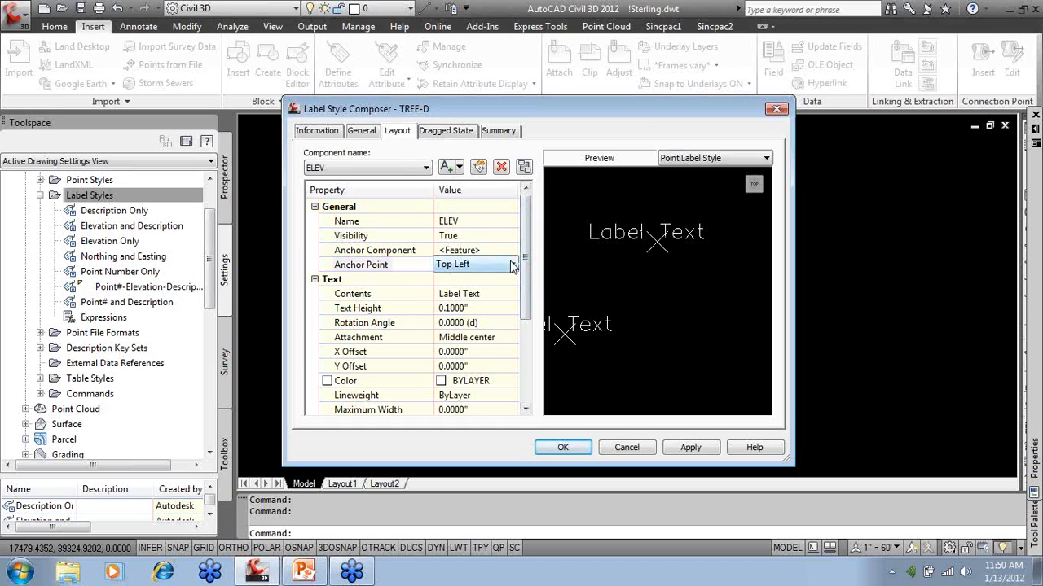
{"action": "left_click", "coordinate": [513, 265]}
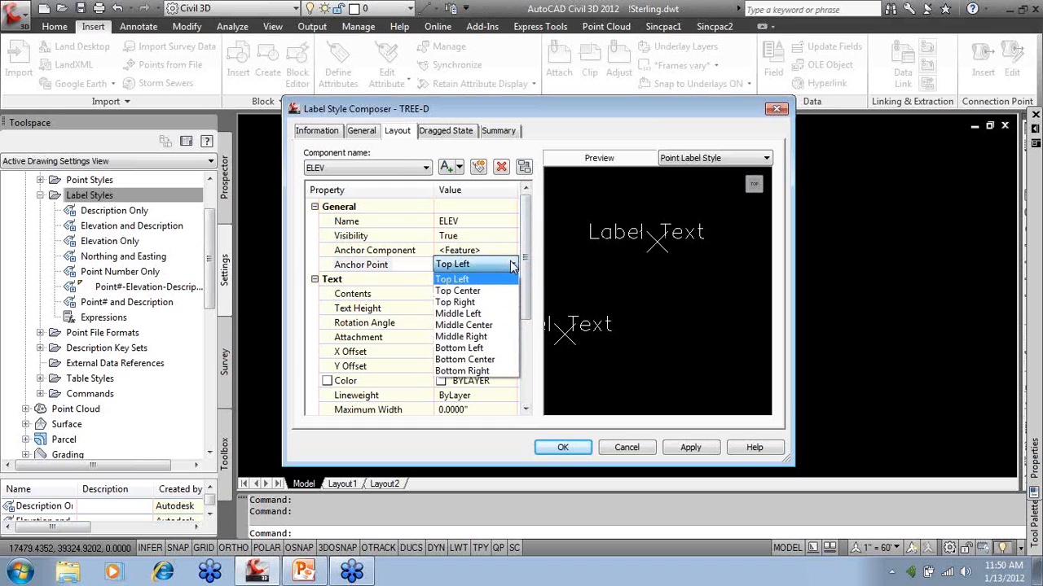
{"action": "left_click", "coordinate": [495, 325]}
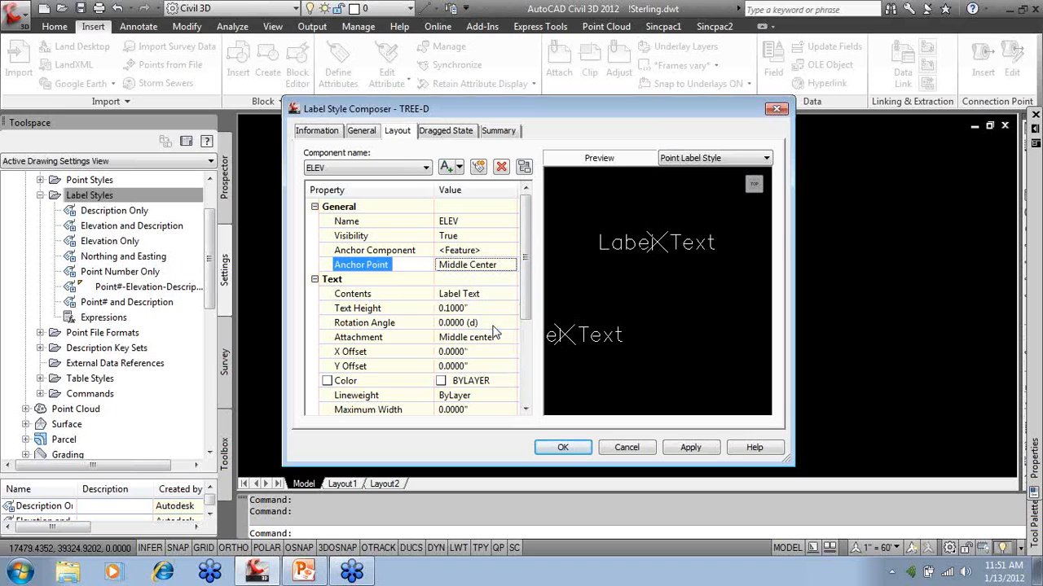
{"action": "left_click", "coordinate": [513, 265]}
{"action": "left_click", "coordinate": [513, 265]}
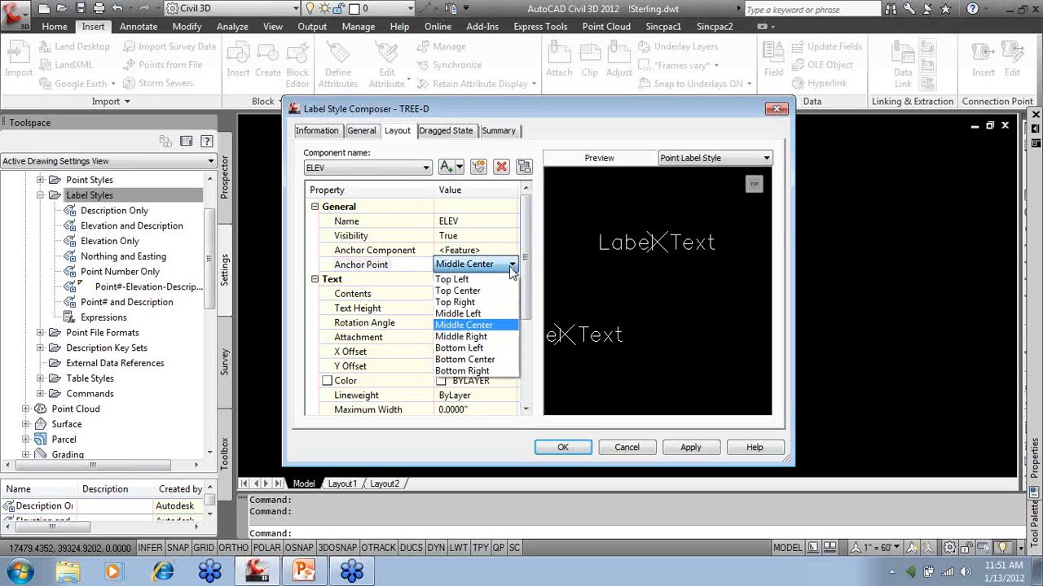
{"action": "left_click", "coordinate": [490, 336]}
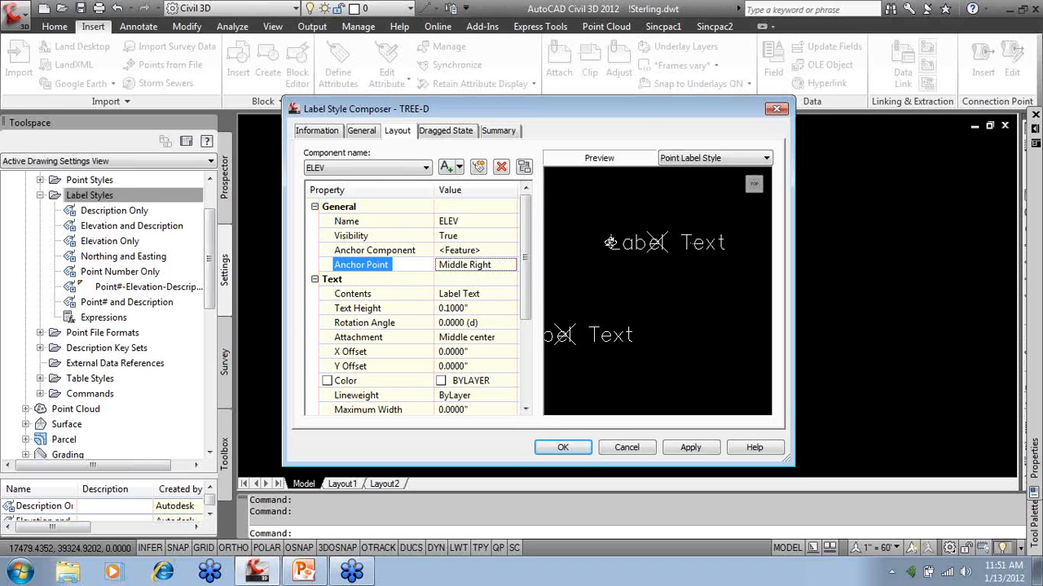
{"action": "left_click", "coordinate": [499, 342]}
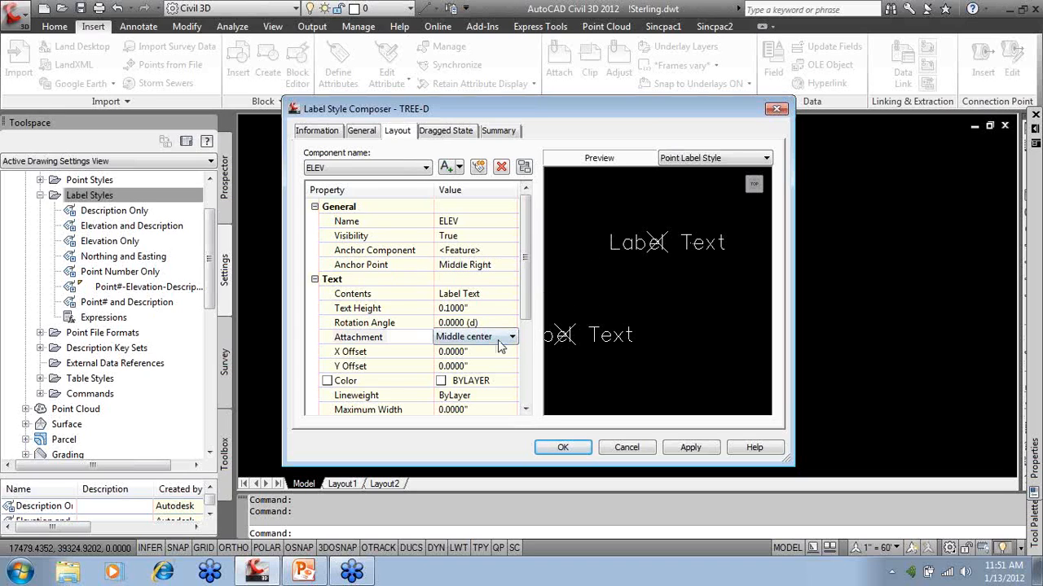
{"action": "left_click", "coordinate": [512, 337]}
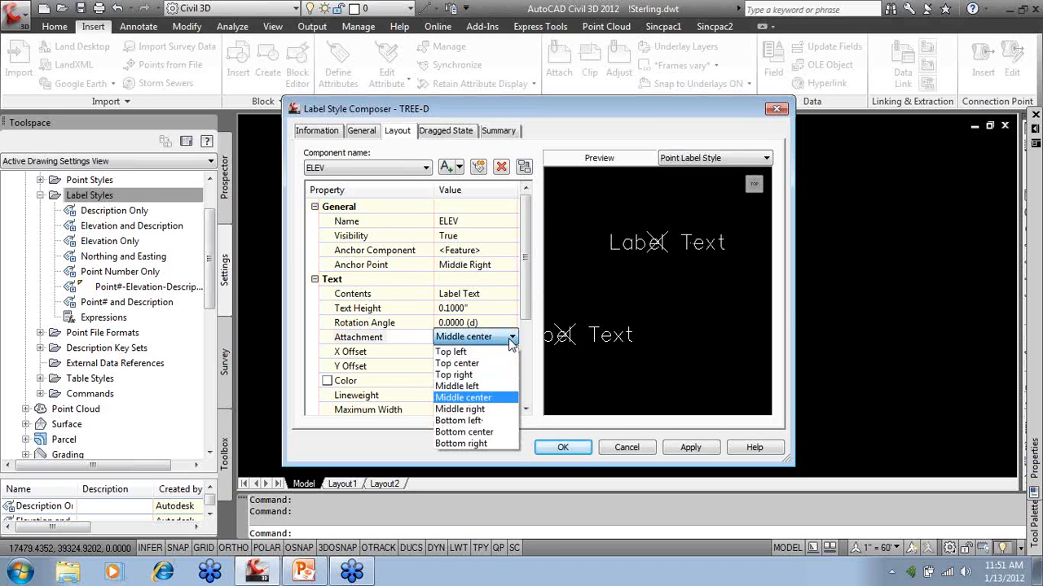
{"action": "left_click", "coordinate": [499, 386]}
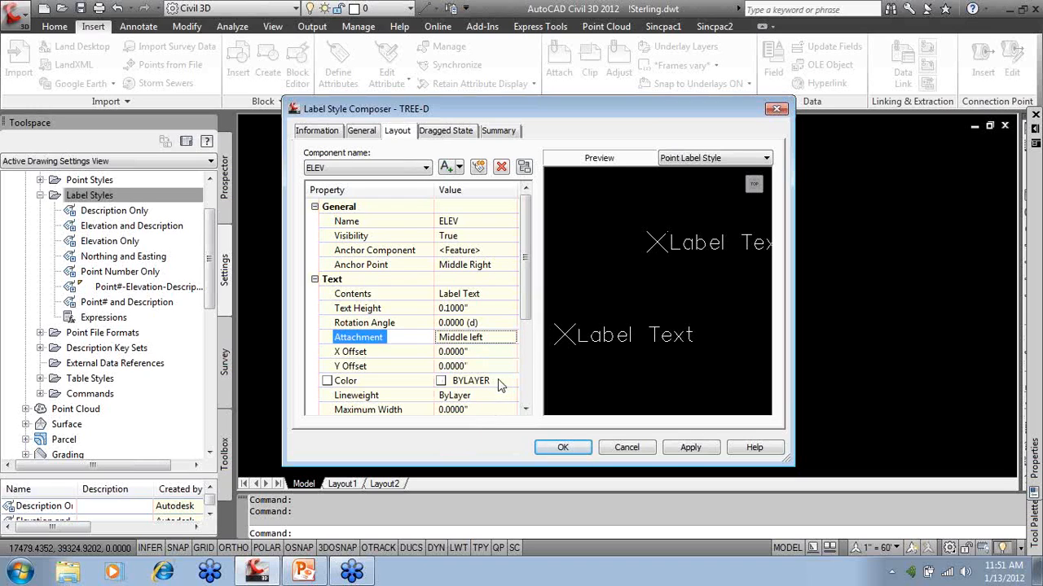
Open the ELEV component's text contents for editing and clear the placeholder label text.
{"action": "left_click", "coordinate": [489, 295]}
{"action": "left_click", "coordinate": [510, 294]}
{"action": "double_click", "coordinate": [787, 274]}
{"action": "left_click_drag", "start_coordinate": [824, 275], "coordinate": [749, 275]}
{"action": "key", "text": "Delete"}
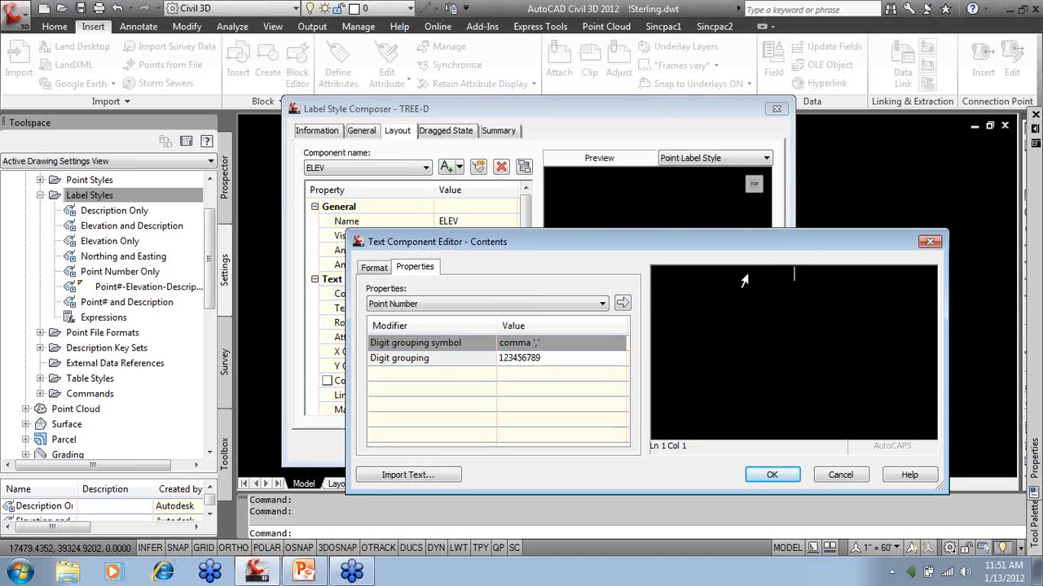
Insert the Point Elevation property with a precision of 0.01 into the ELEV contents and accept the text.
{"action": "left_click_drag", "start_coordinate": [595, 251], "coordinate": [590, 220]}
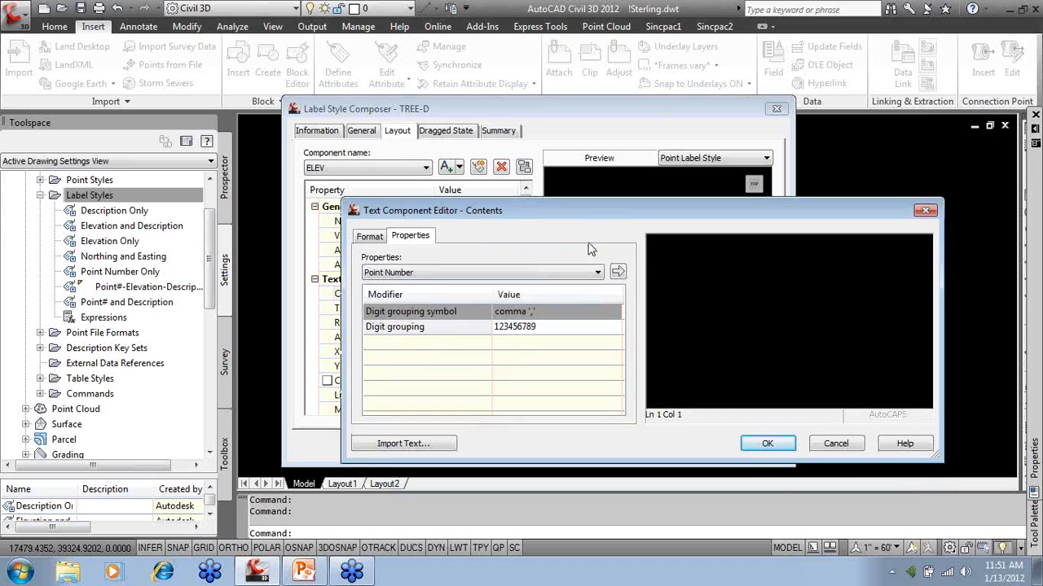
{"action": "left_click", "coordinate": [594, 275]}
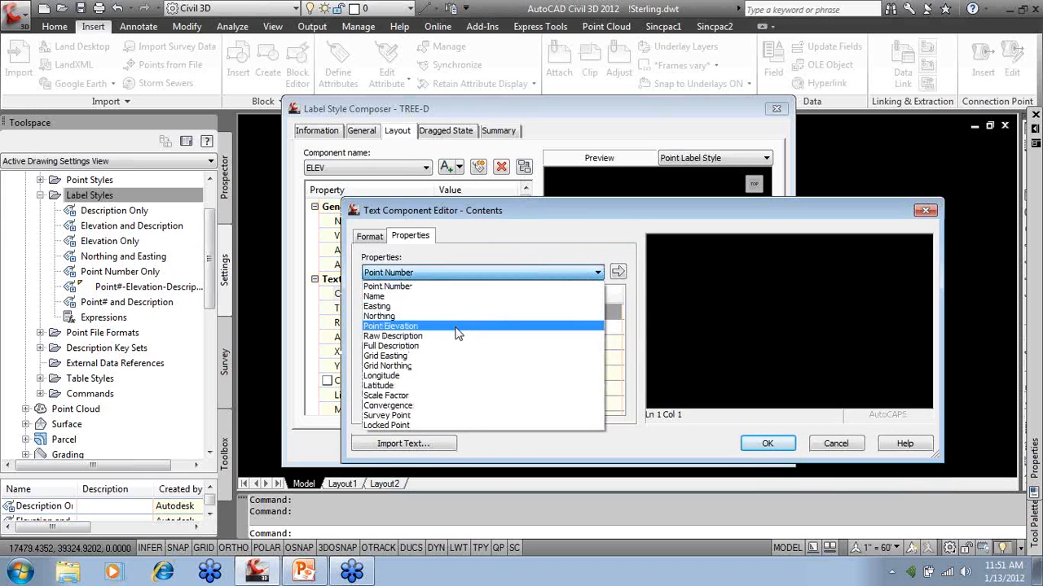
{"action": "left_click", "coordinate": [458, 327]}
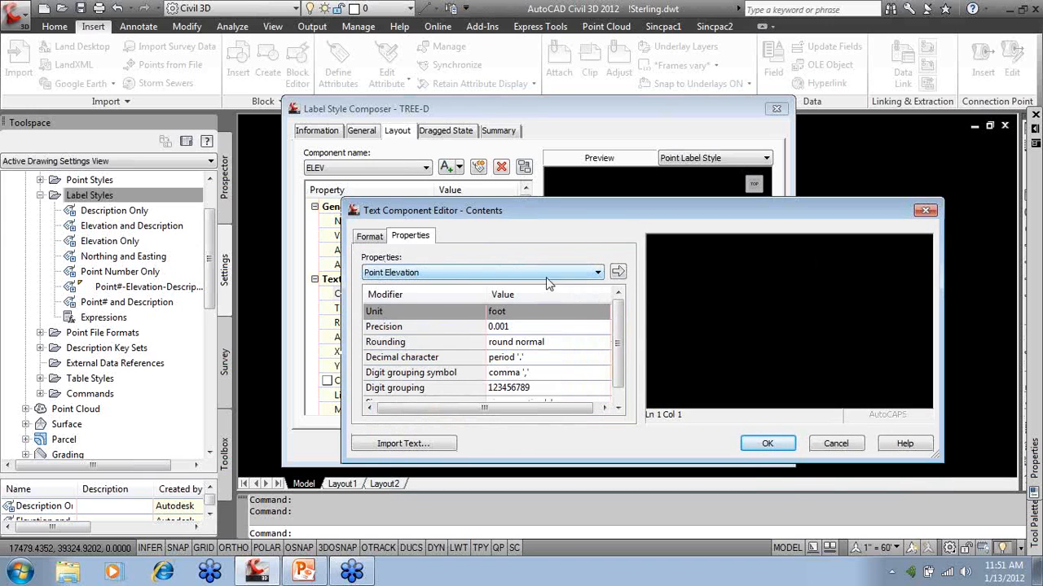
{"action": "left_click", "coordinate": [546, 327]}
{"action": "left_click", "coordinate": [559, 327]}
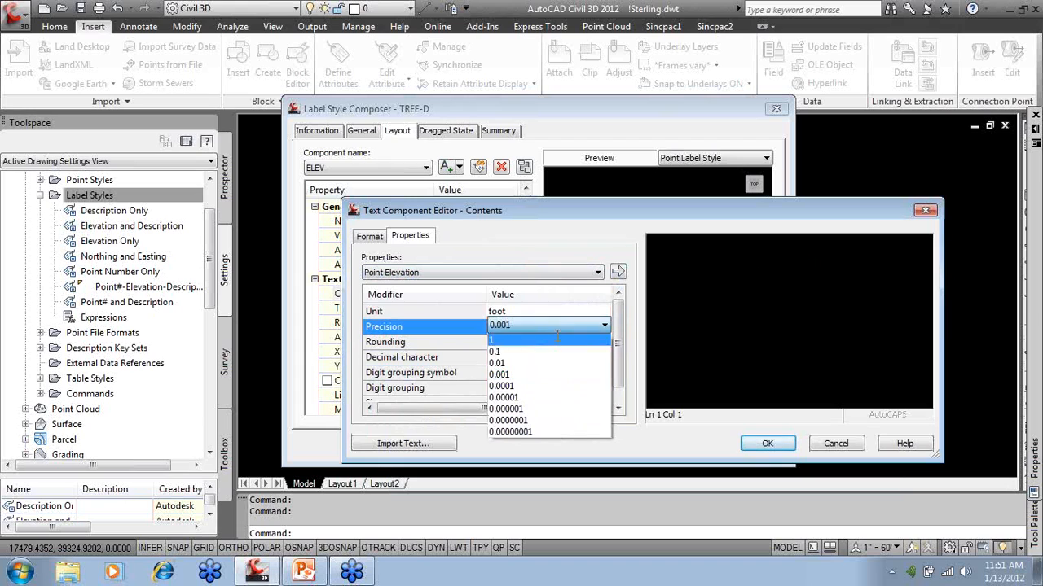
{"action": "left_click", "coordinate": [541, 362]}
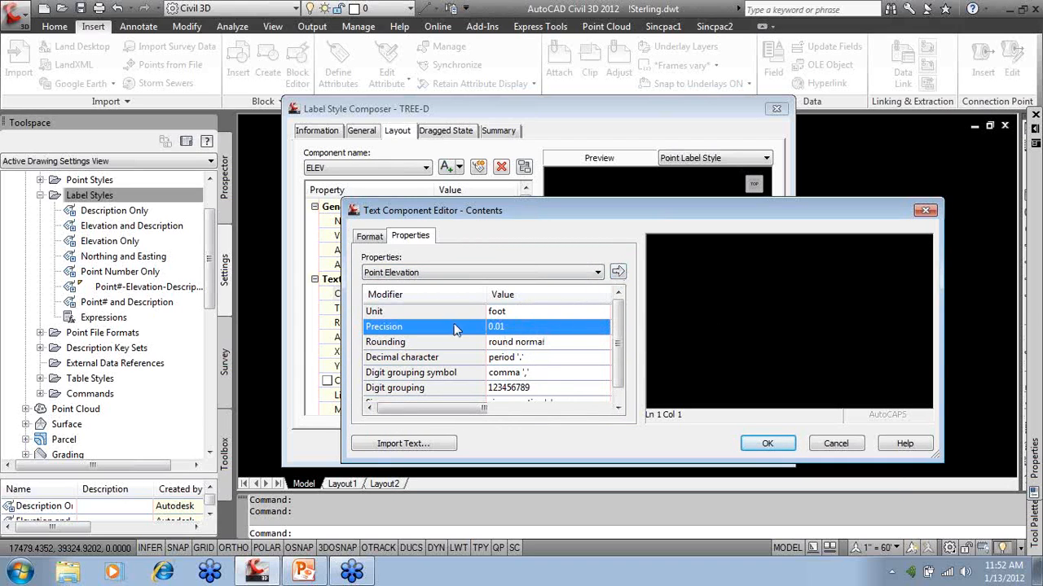
{"action": "left_click", "coordinate": [618, 272]}
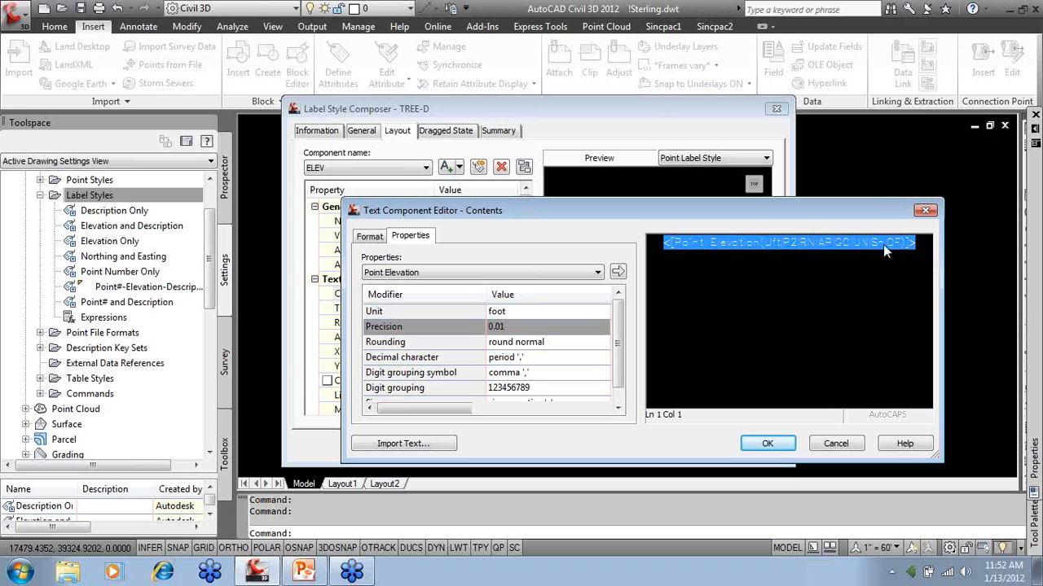
{"action": "left_click", "coordinate": [588, 326]}
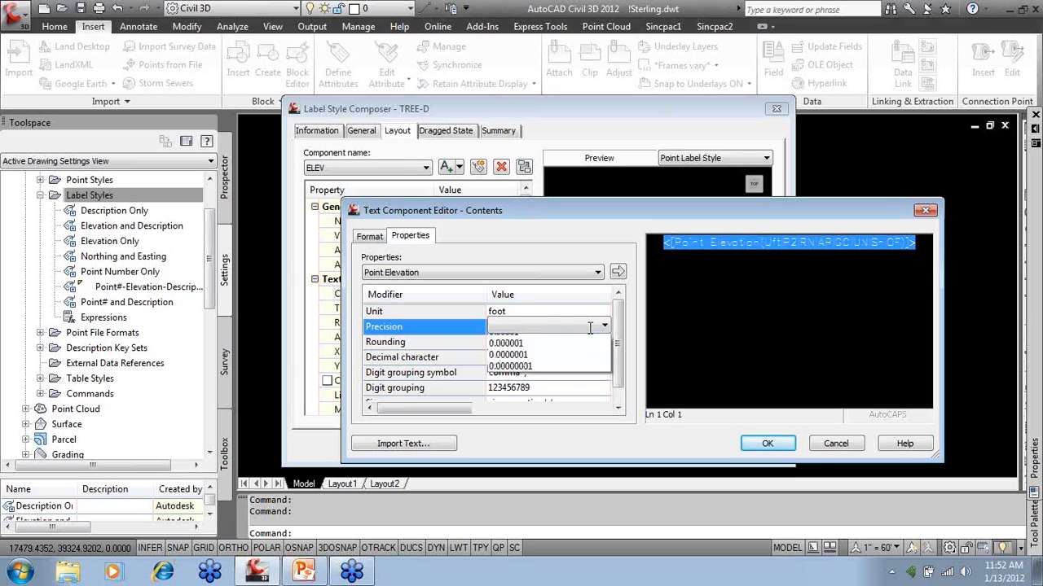
{"action": "left_click", "coordinate": [589, 326]}
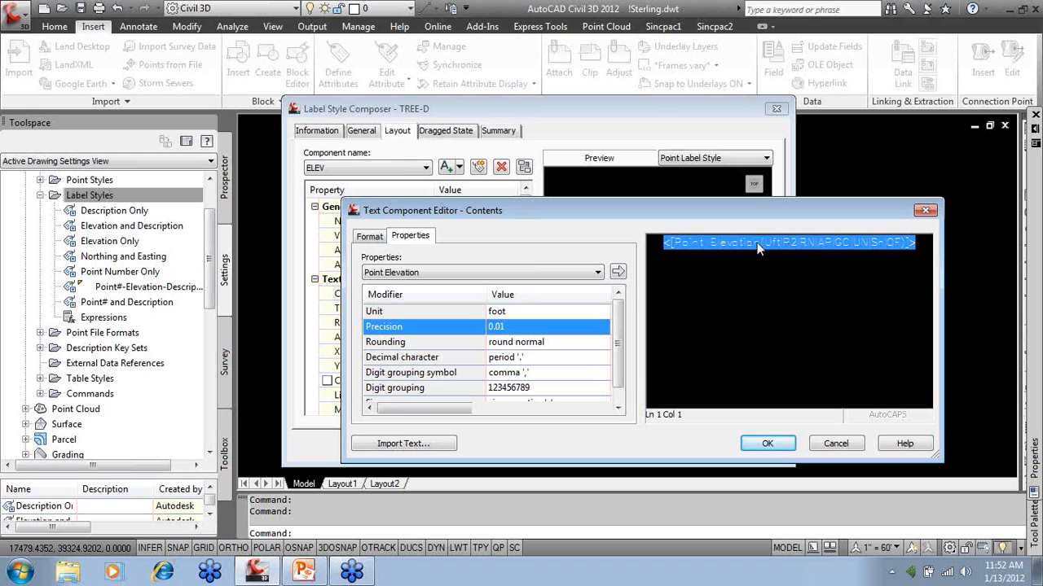
{"action": "left_click", "coordinate": [767, 443]}
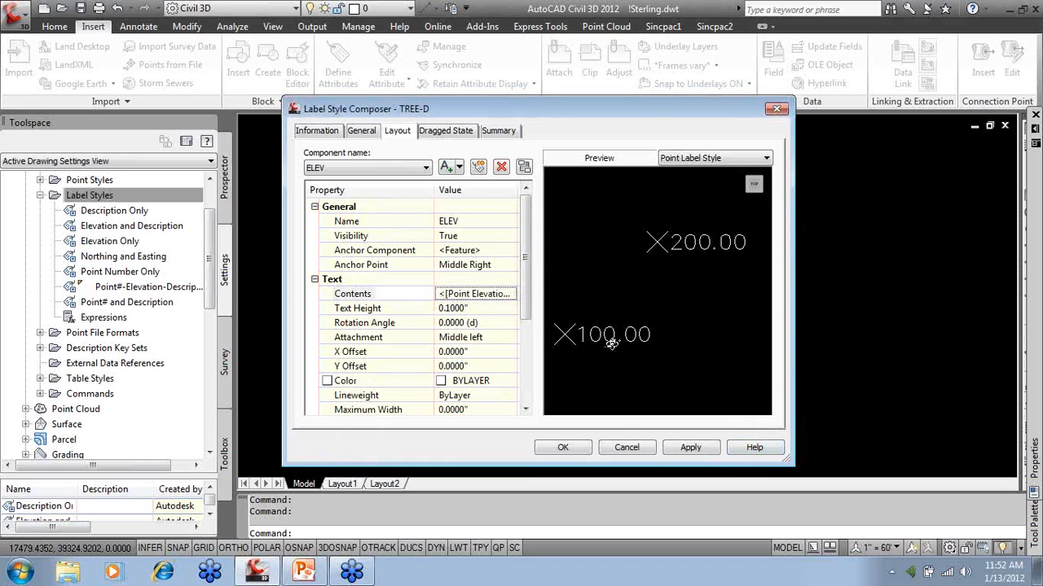
Copy the ELEV component in the TREE-D label layout and name the copy "Number".
{"action": "left_click", "coordinate": [460, 168]}
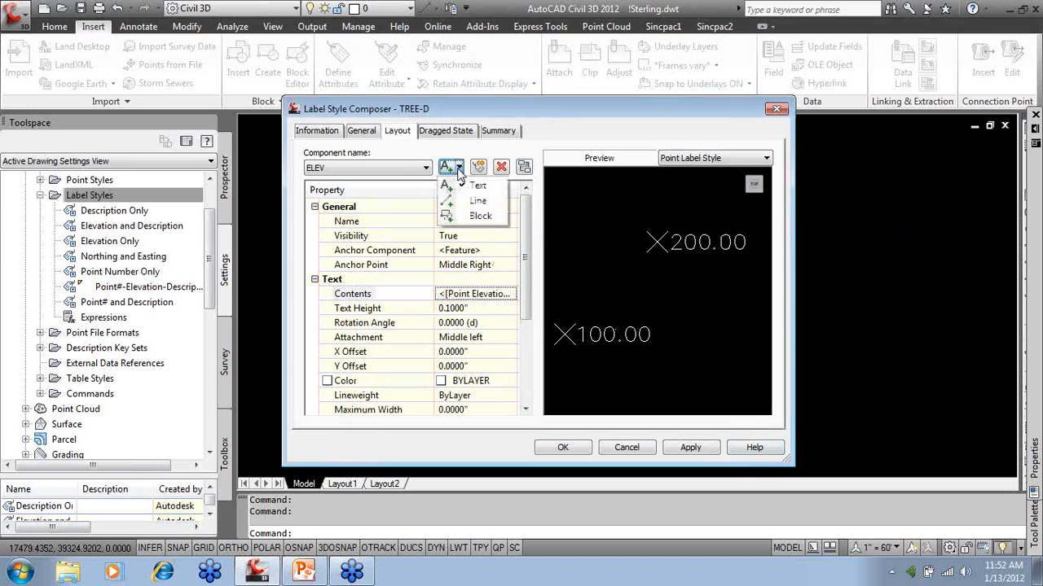
{"action": "left_click", "coordinate": [465, 156]}
{"action": "left_click", "coordinate": [479, 167]}
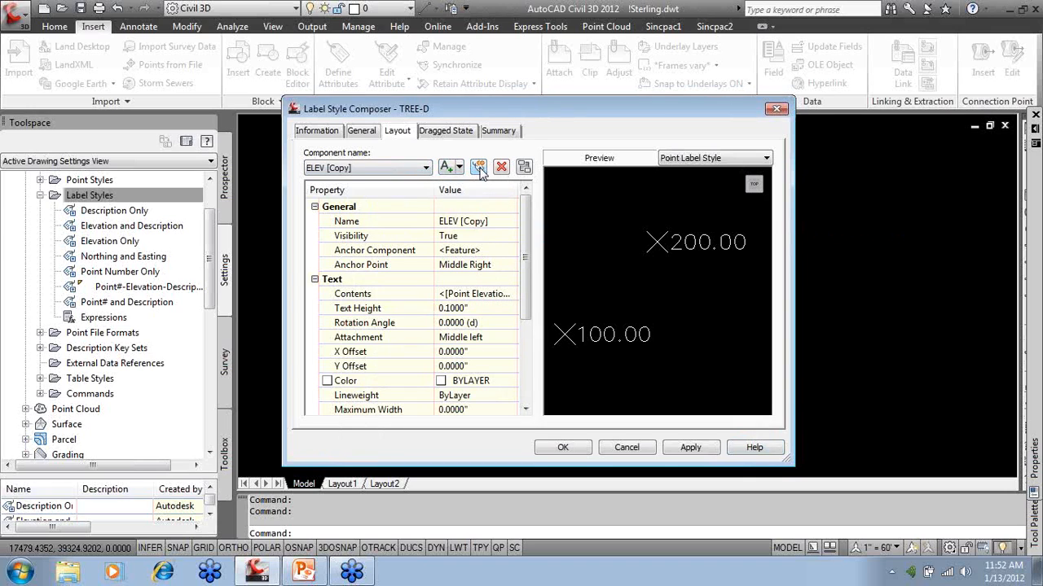
{"action": "left_click", "coordinate": [479, 216]}
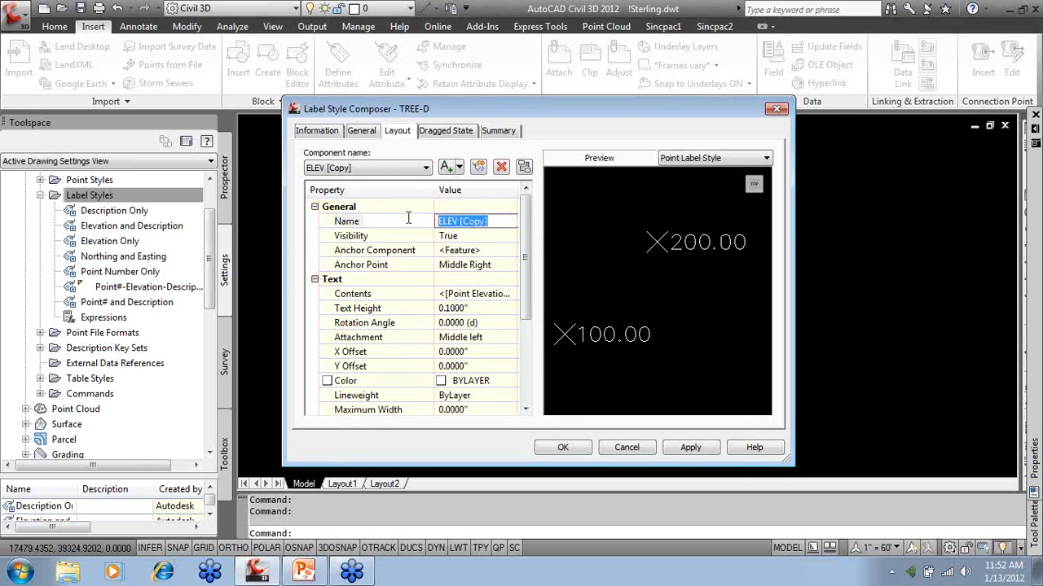
{"action": "type", "text": "N"}
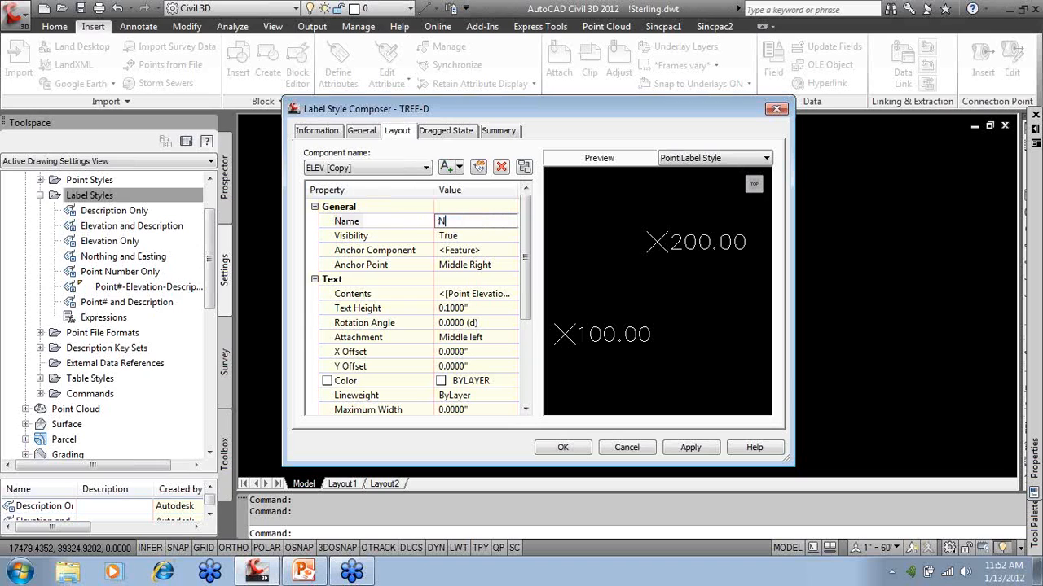
{"action": "type", "text": "umber"}
Anchor the Number component to the ELEV component and set its anchor point to Top Left.
{"action": "left_click", "coordinate": [476, 250]}
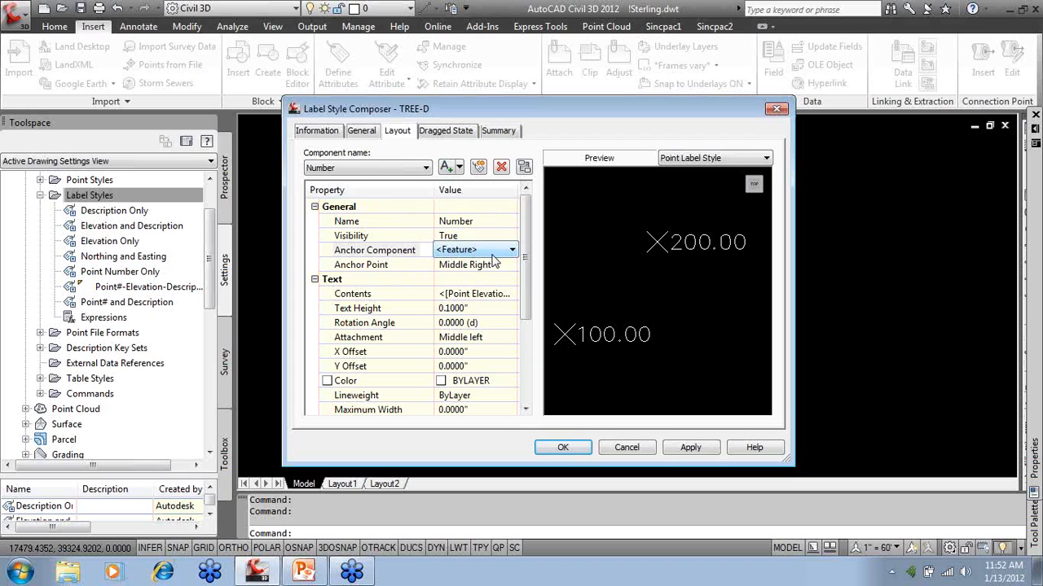
{"action": "left_click", "coordinate": [499, 253]}
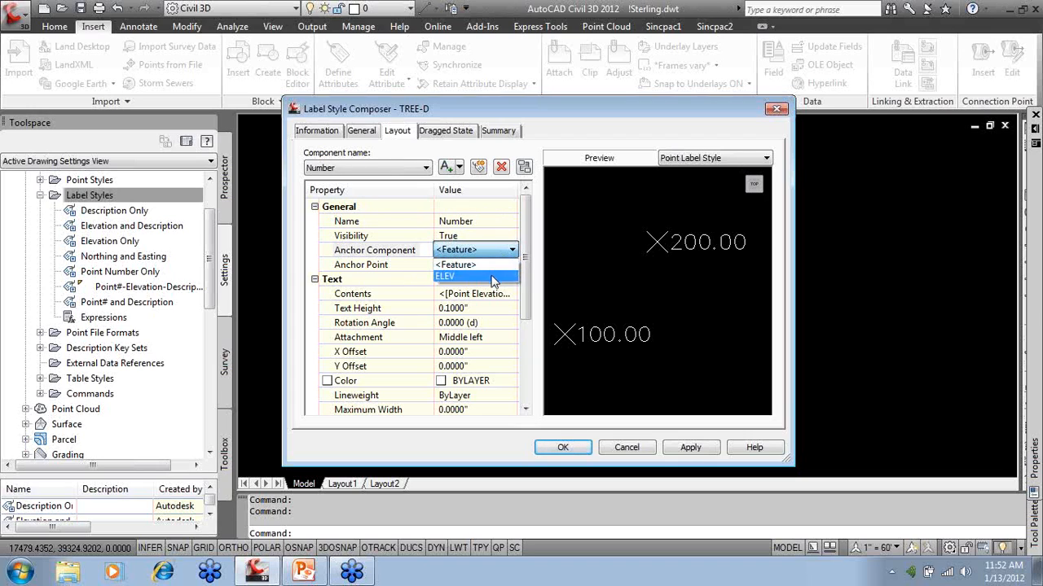
{"action": "left_click", "coordinate": [481, 278]}
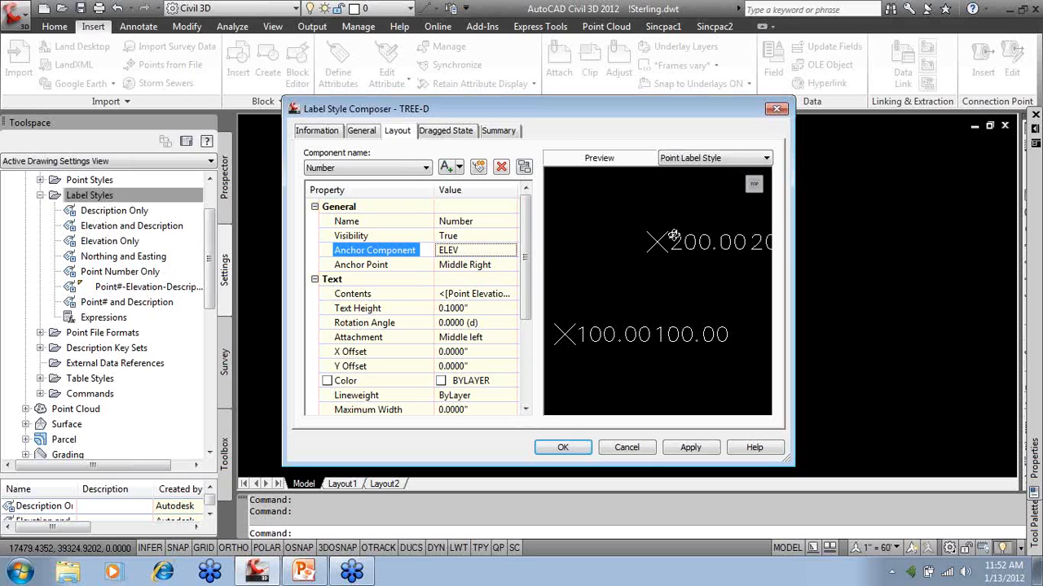
{"action": "left_click", "coordinate": [512, 255]}
{"action": "left_click", "coordinate": [513, 267]}
{"action": "left_click", "coordinate": [512, 266]}
{"action": "left_click", "coordinate": [501, 277]}
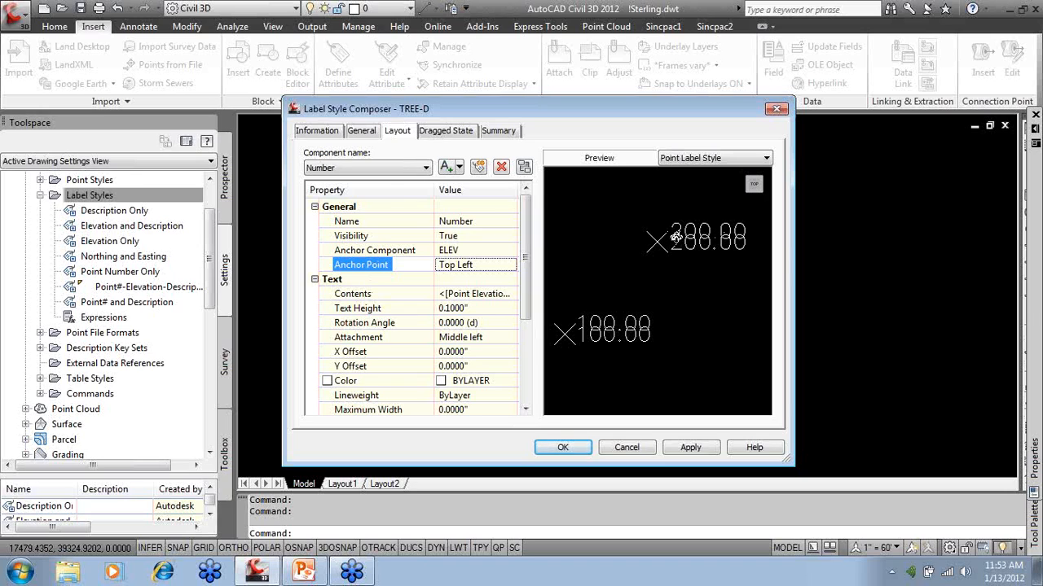
Set the Number component's text attachment to Bottom left.
{"action": "left_click", "coordinate": [502, 338]}
{"action": "left_click", "coordinate": [501, 338]}
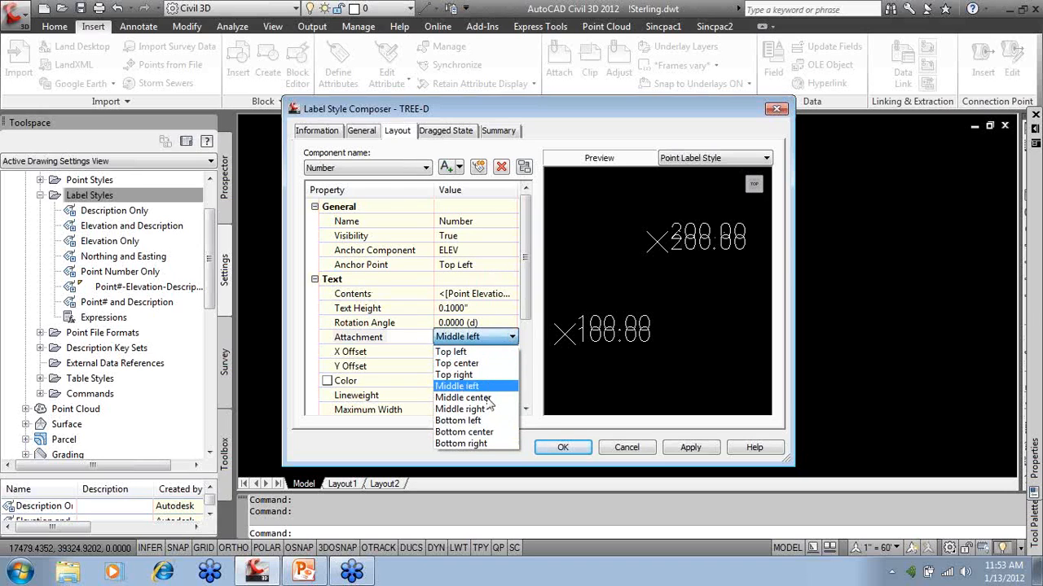
{"action": "left_click", "coordinate": [482, 422]}
Replace the Number component's text contents with the Point Number property and accept the text.
{"action": "left_click", "coordinate": [488, 294]}
{"action": "left_click", "coordinate": [513, 294]}
{"action": "double_click", "coordinate": [788, 245]}
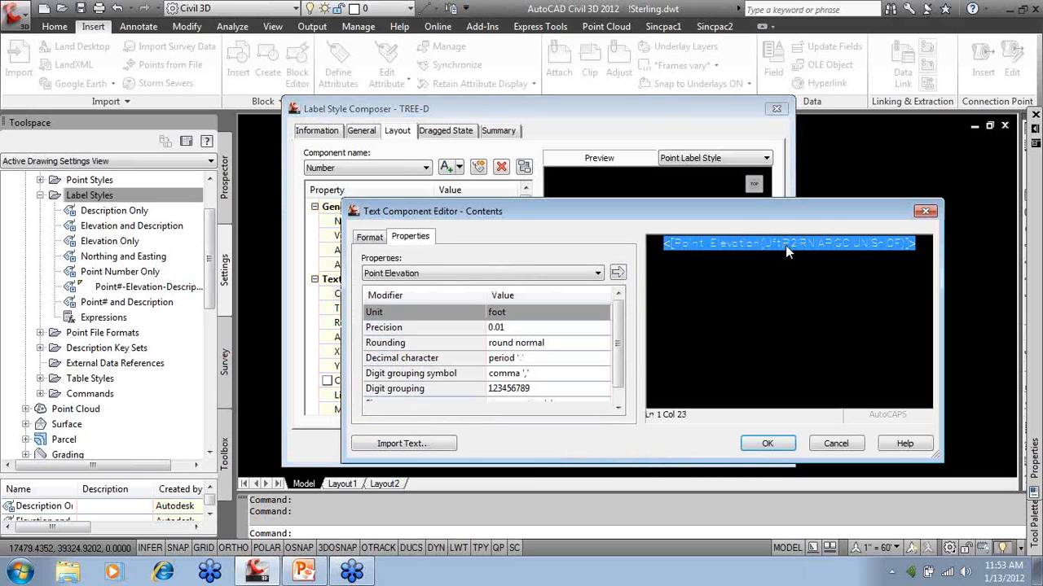
{"action": "left_click", "coordinate": [596, 274]}
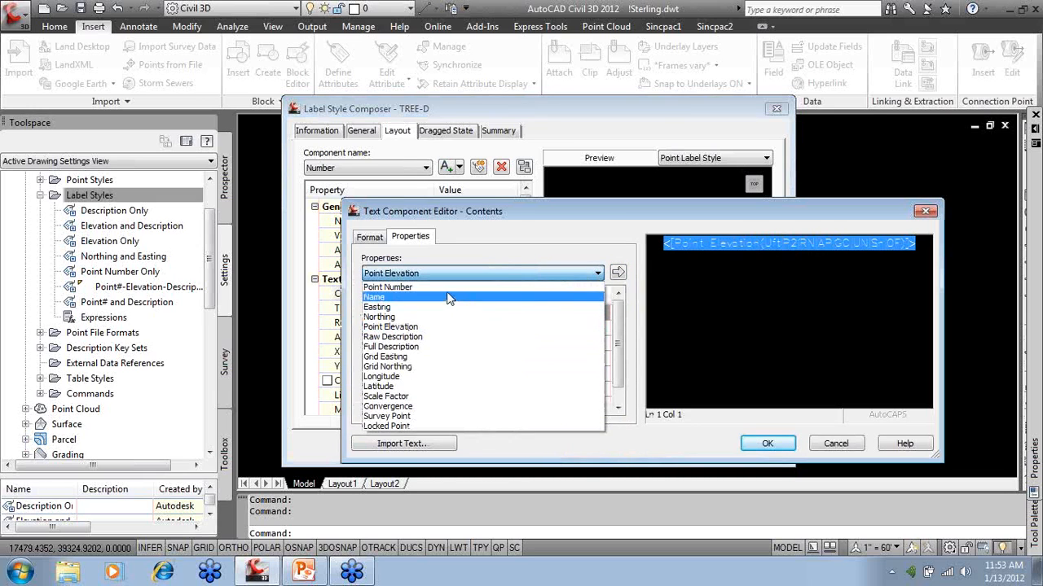
{"action": "left_click", "coordinate": [448, 289]}
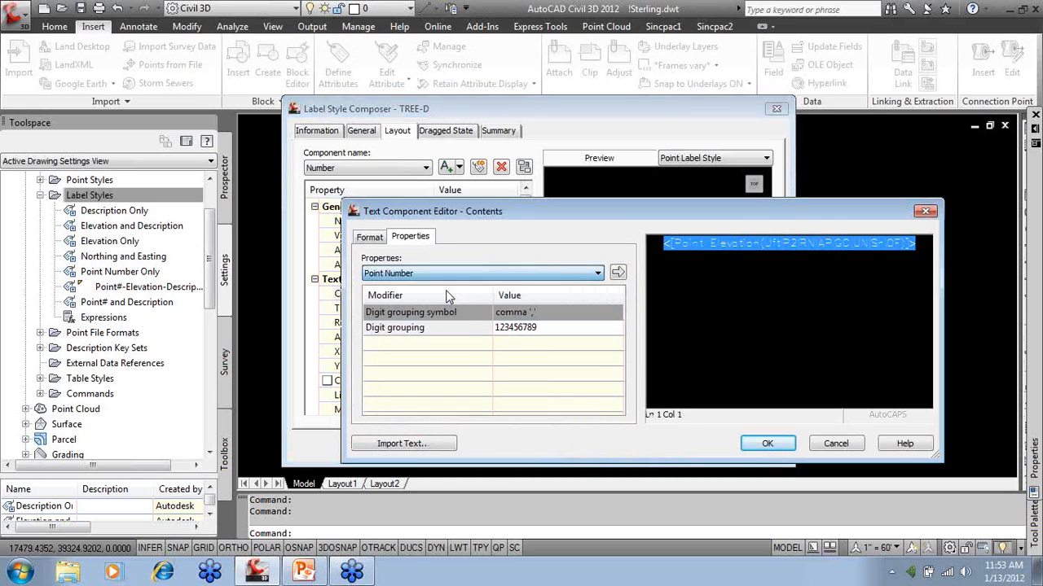
{"action": "left_click", "coordinate": [617, 273]}
{"action": "left_click", "coordinate": [770, 443]}
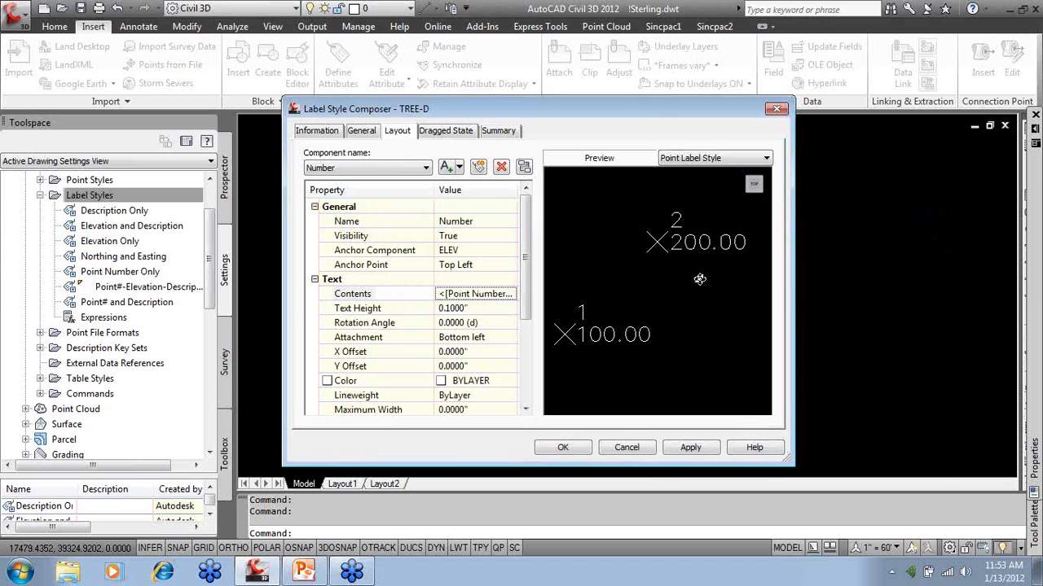
Copy the Number component and name the copy "Desc".
{"action": "left_click", "coordinate": [479, 169]}
{"action": "left_click", "coordinate": [505, 221]}
{"action": "key", "text": "BackSpace"}
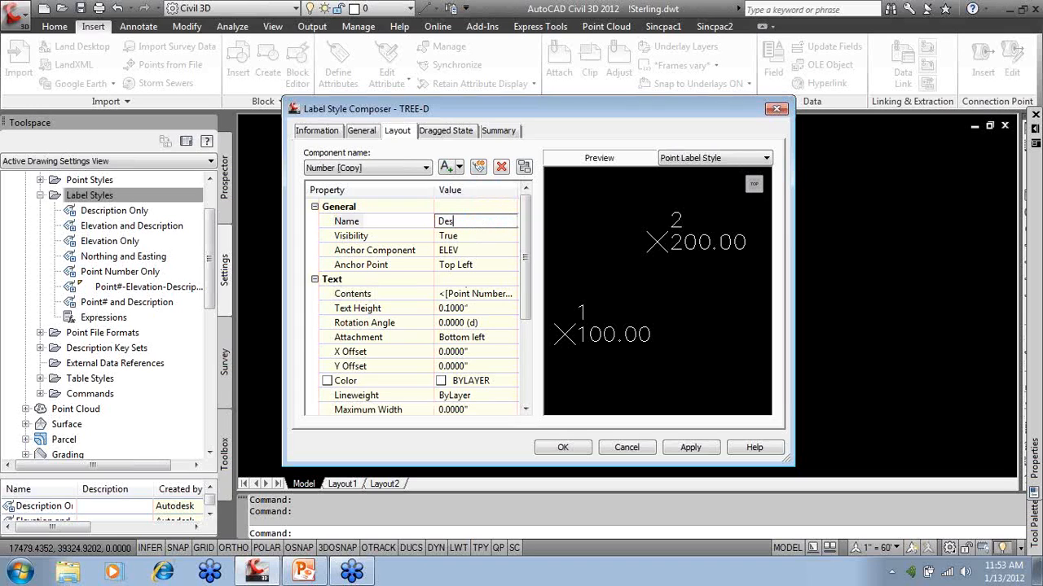
{"action": "left_click", "coordinate": [494, 235]}
Keep the Desc component anchored to ELEV and set its anchor point to Bottom Left.
{"action": "left_click", "coordinate": [512, 250]}
{"action": "left_click", "coordinate": [491, 277]}
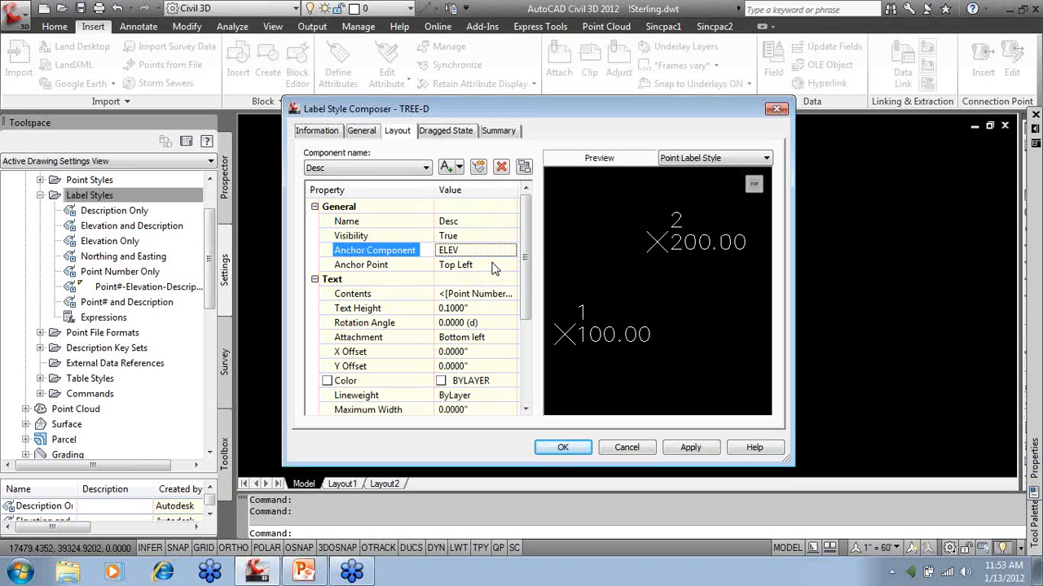
{"action": "left_click", "coordinate": [492, 266]}
{"action": "left_click", "coordinate": [492, 263]}
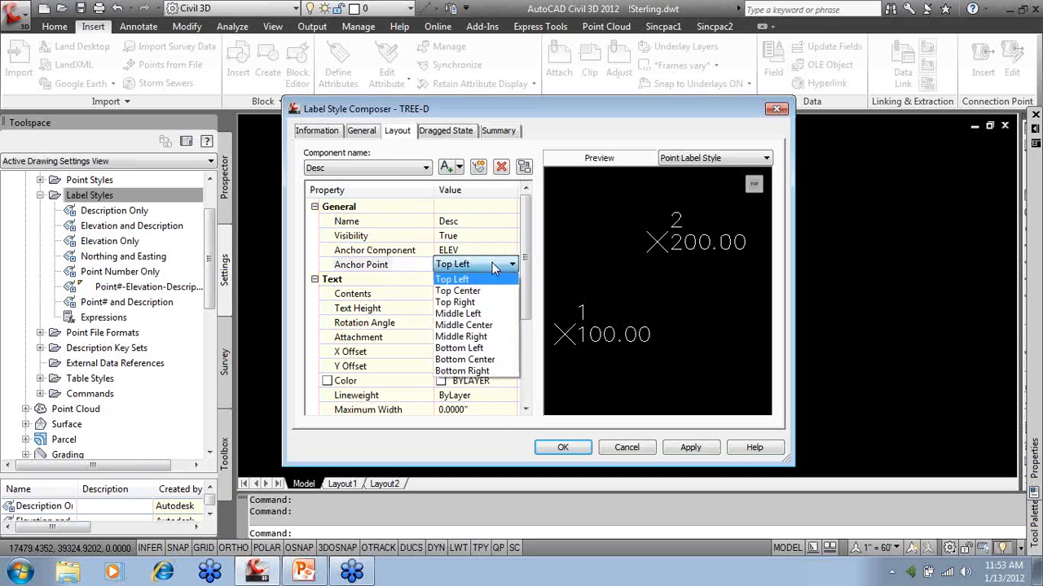
{"action": "left_click", "coordinate": [471, 348]}
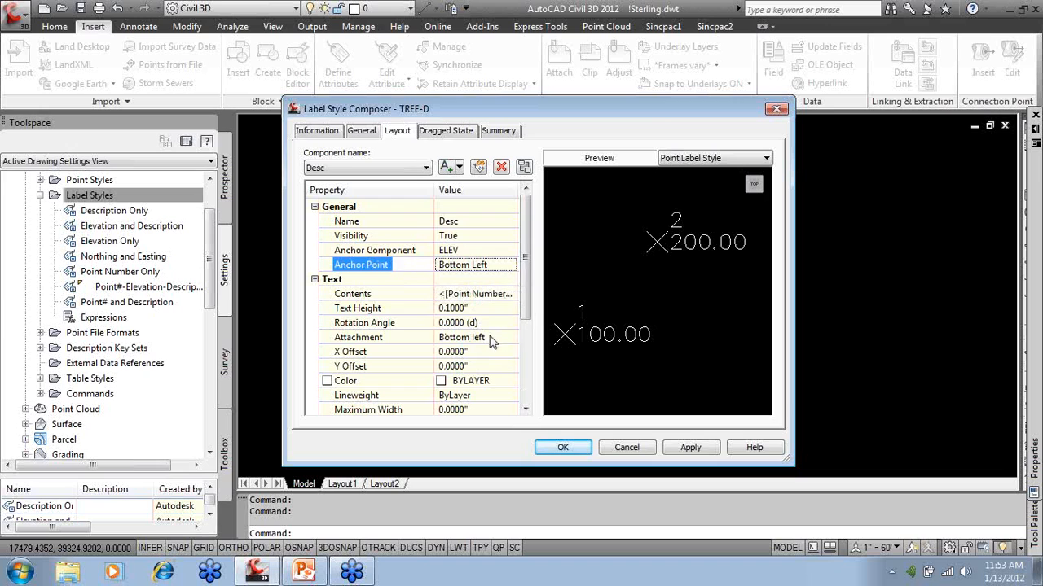
Replace the Desc component's text contents with the Full Description property, preserving case, and accept the text.
{"action": "left_click", "coordinate": [501, 294]}
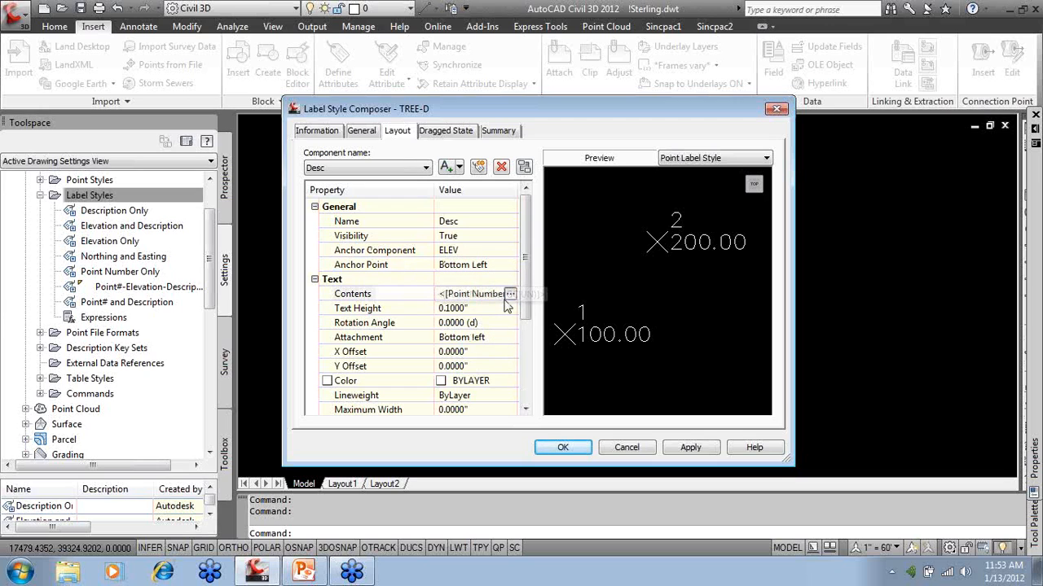
{"action": "left_click", "coordinate": [509, 294]}
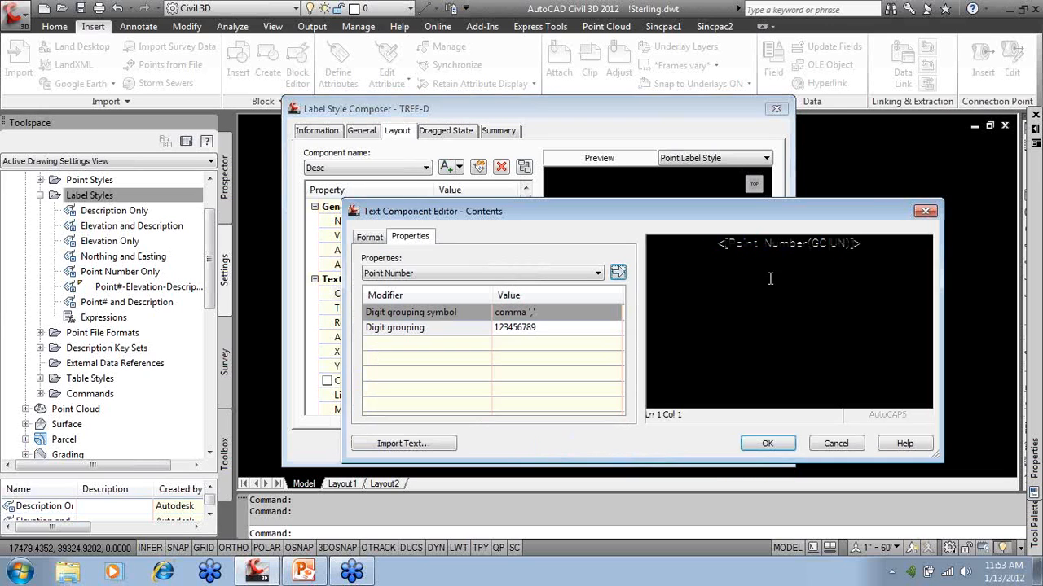
{"action": "left_click", "coordinate": [476, 275]}
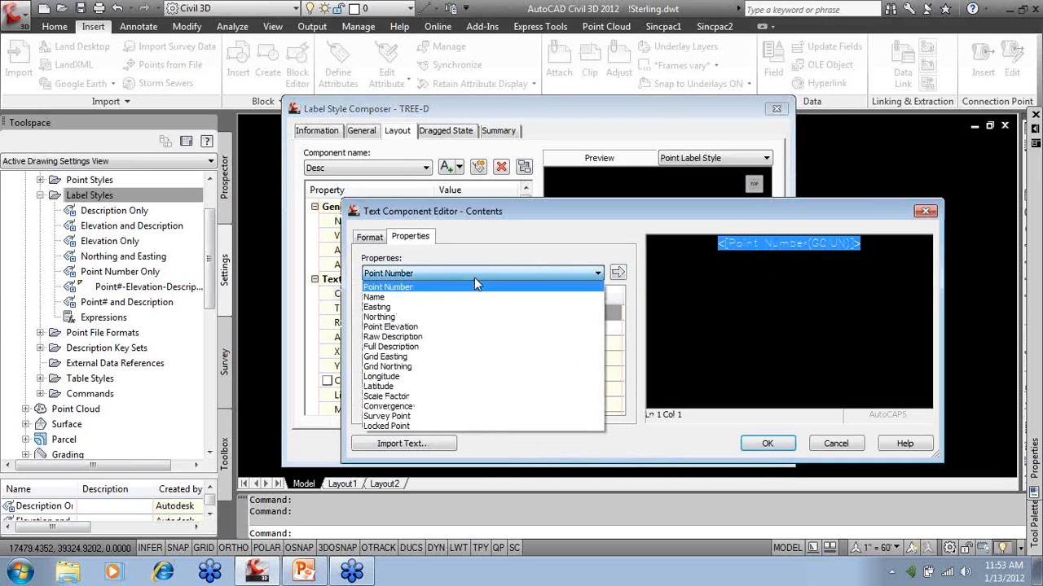
{"action": "left_click", "coordinate": [407, 347]}
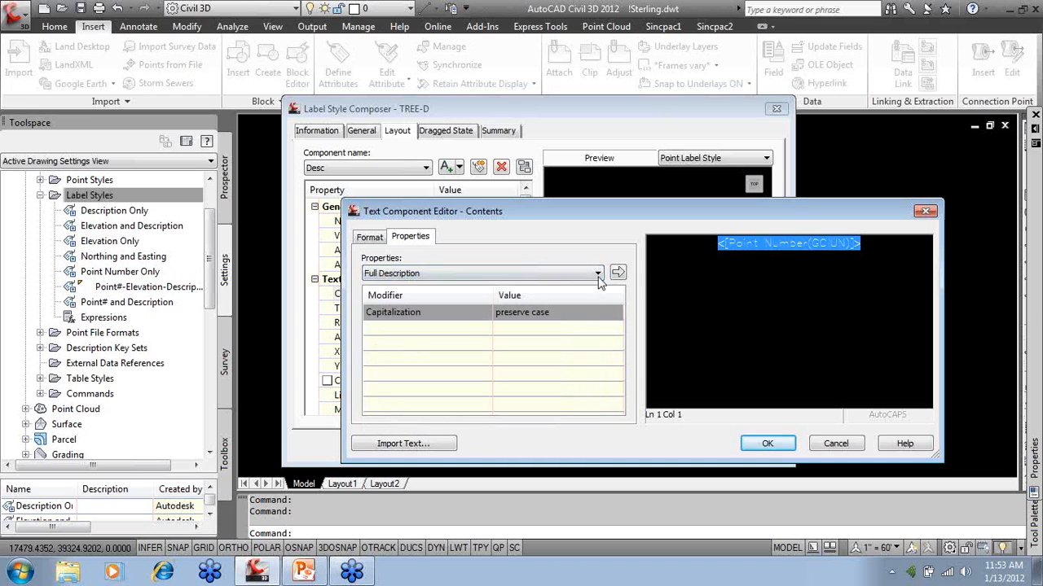
{"action": "left_click", "coordinate": [619, 274]}
{"action": "left_click", "coordinate": [762, 444]}
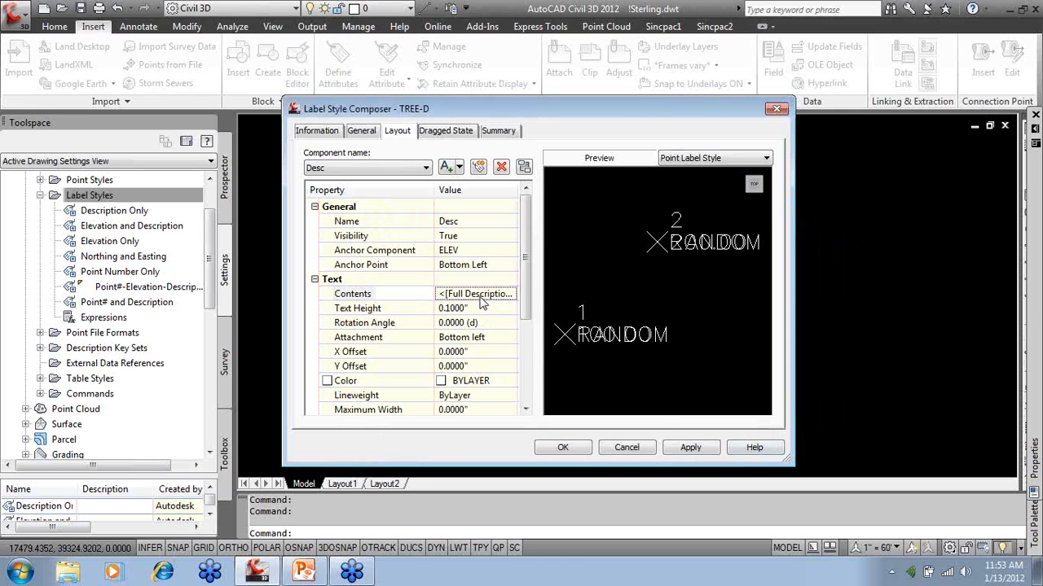
Set the Desc component's text attachment to Top left.
{"action": "left_click", "coordinate": [481, 339]}
{"action": "left_click", "coordinate": [505, 341]}
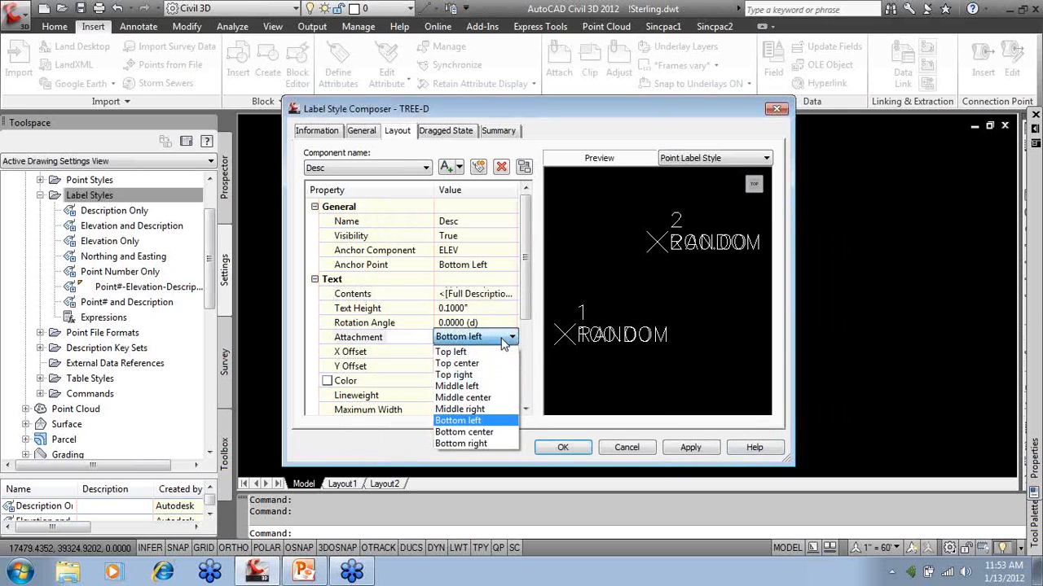
{"action": "left_click", "coordinate": [482, 352]}
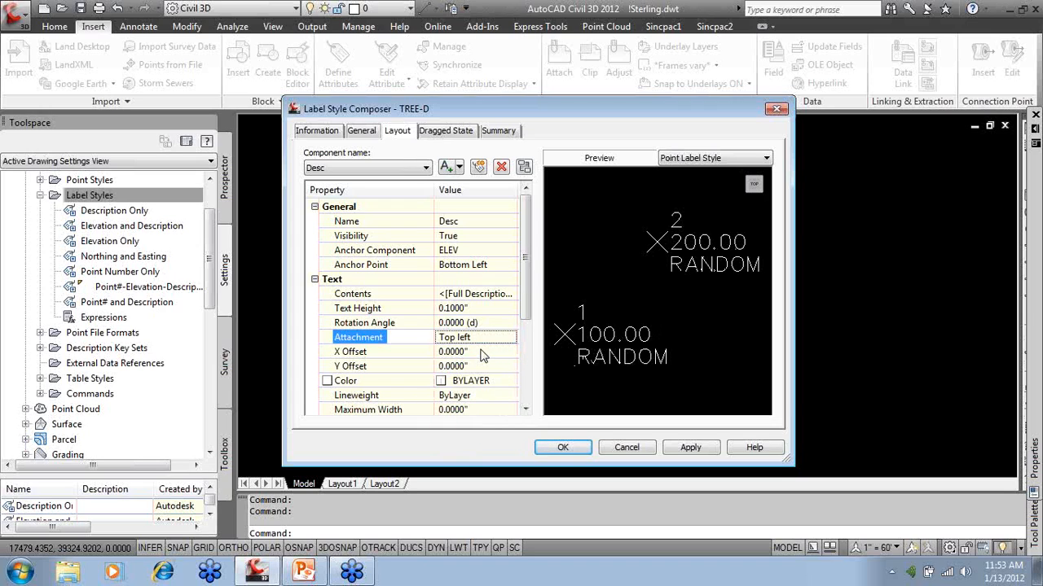
Switch the label layout to the ELEV component's properties.
{"action": "left_click", "coordinate": [424, 168]}
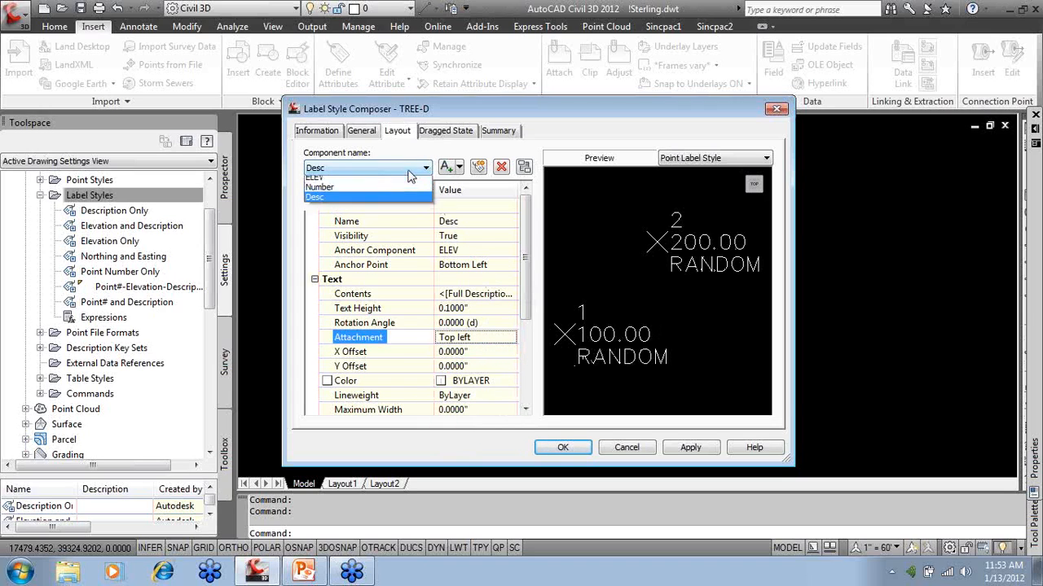
{"action": "left_click", "coordinate": [383, 184]}
{"action": "left_click", "coordinate": [379, 169]}
{"action": "left_click", "coordinate": [391, 212]}
Set the ELEV component's visibility to False and restore it to True.
{"action": "left_click", "coordinate": [477, 236]}
{"action": "left_click", "coordinate": [477, 236]}
{"action": "left_click", "coordinate": [478, 250]}
{"action": "left_click", "coordinate": [475, 234]}
{"action": "left_click", "coordinate": [475, 234]}
{"action": "left_click", "coordinate": [465, 263]}
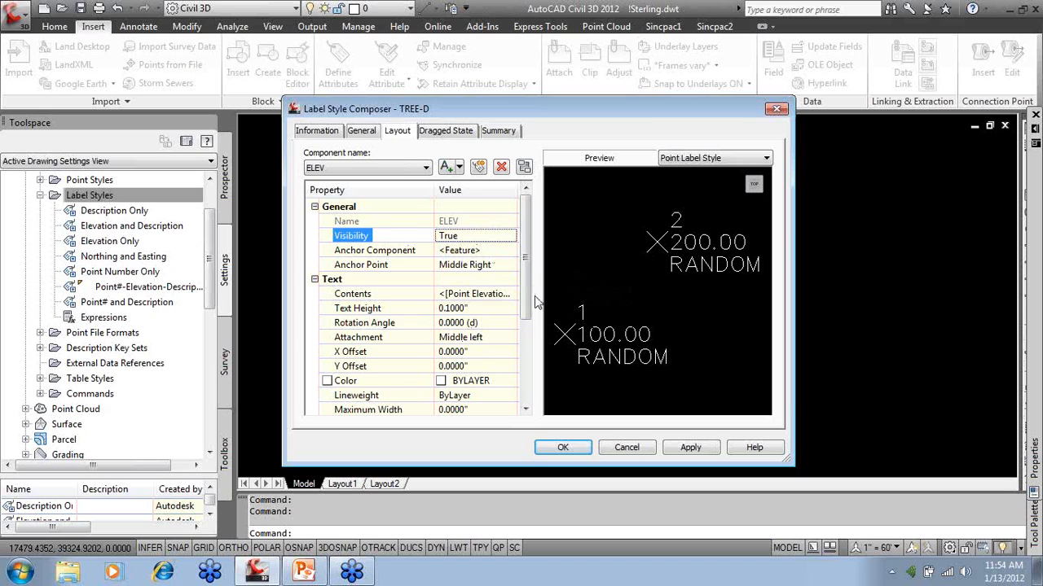
Set the ELEV component's text color to green.
{"action": "scroll", "coordinate": [530, 306], "scroll_direction": "down", "scroll_amount": 1}
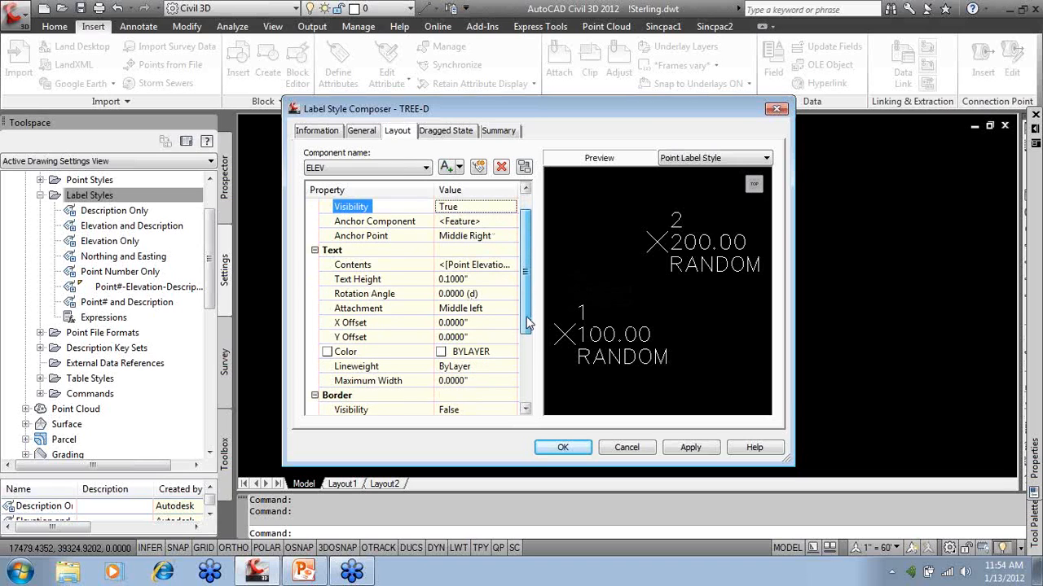
{"action": "left_click", "coordinate": [466, 279]}
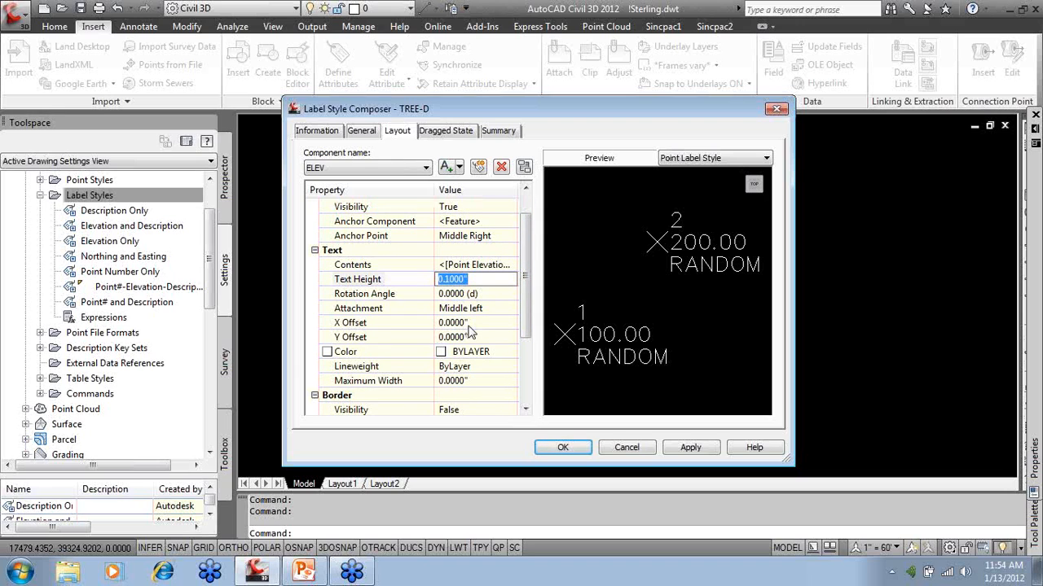
{"action": "left_click", "coordinate": [467, 325]}
{"action": "left_click", "coordinate": [471, 337]}
{"action": "left_click", "coordinate": [501, 355]}
{"action": "left_click", "coordinate": [510, 352]}
{"action": "left_click", "coordinate": [429, 317]}
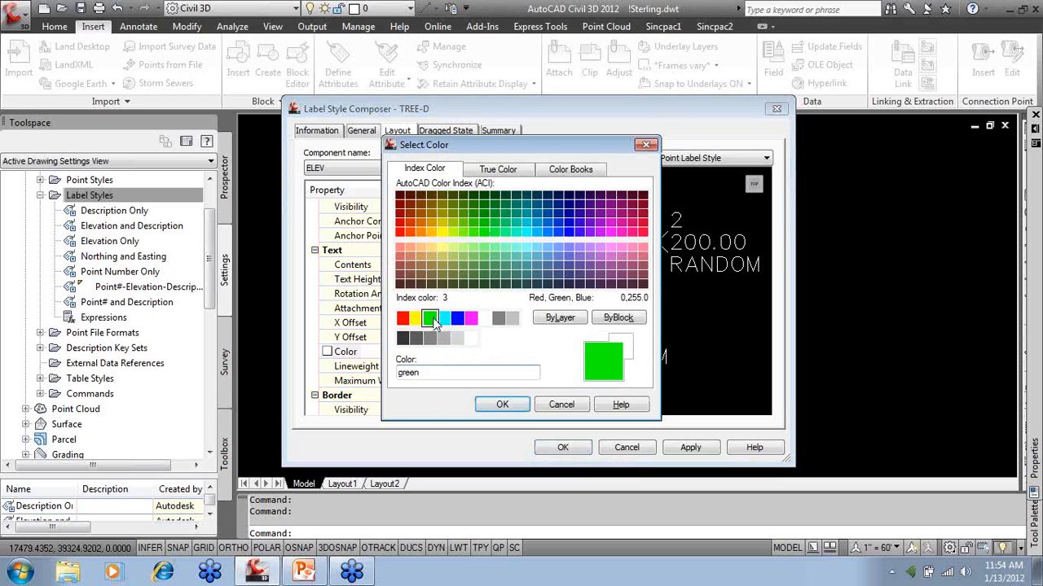
{"action": "left_click", "coordinate": [499, 405]}
Turn on the border around the ELEV component's text.
{"action": "scroll", "coordinate": [495, 348], "scroll_direction": "down", "scroll_amount": 2}
{"action": "left_click", "coordinate": [486, 324]}
{"action": "left_click", "coordinate": [486, 325]}
{"action": "left_click", "coordinate": [476, 342]}
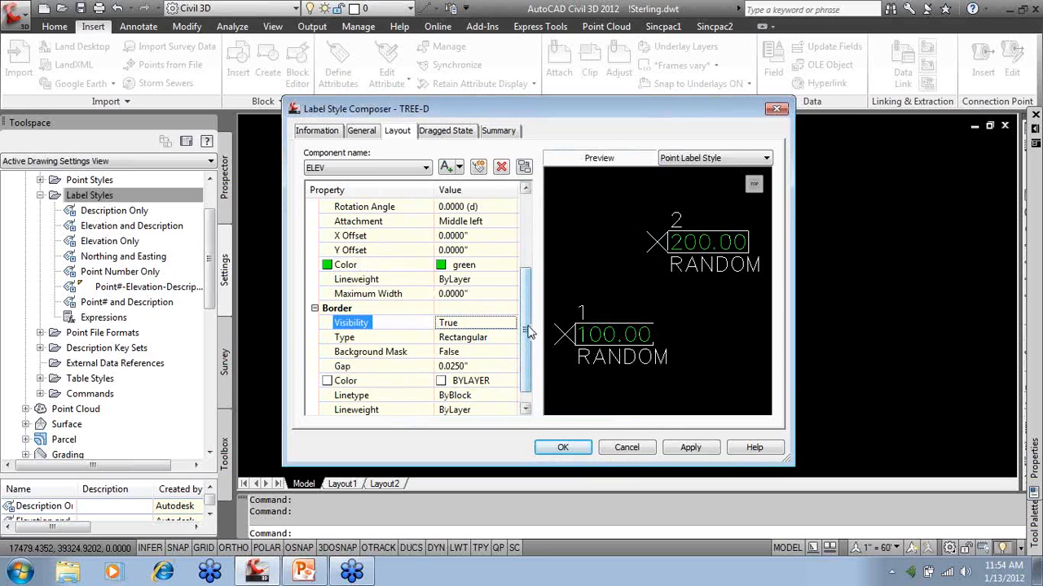
Set the ELEV component's border color to magenta.
{"action": "left_click_drag", "start_coordinate": [529, 334], "coordinate": [526, 359]}
{"action": "left_click", "coordinate": [476, 365]}
{"action": "left_click", "coordinate": [510, 367]}
{"action": "left_click", "coordinate": [471, 318]}
{"action": "left_click", "coordinate": [502, 405]}
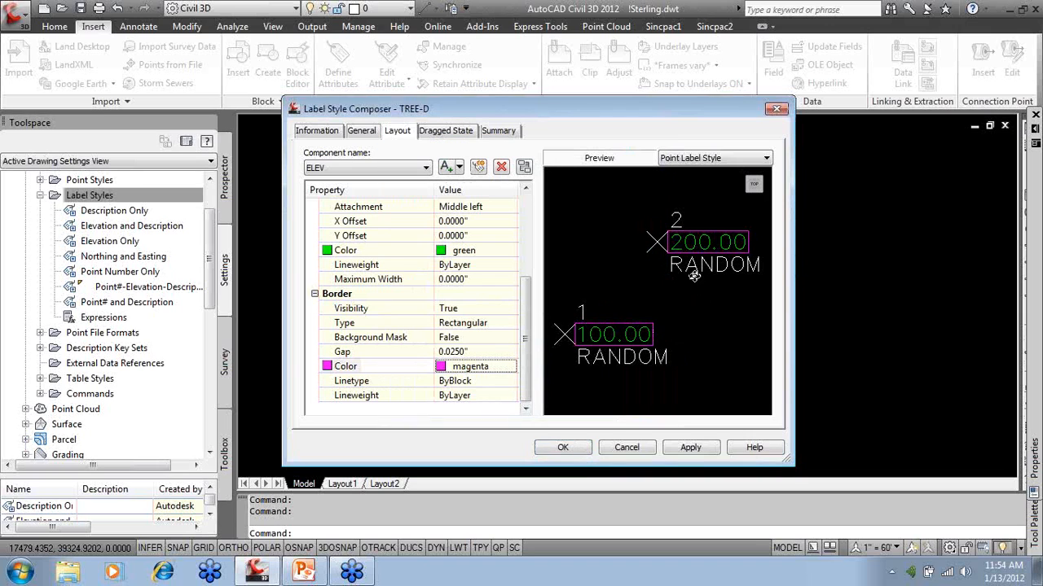
Set the ELEV component's border visibility to False.
{"action": "left_click", "coordinate": [486, 313]}
{"action": "left_click", "coordinate": [485, 313]}
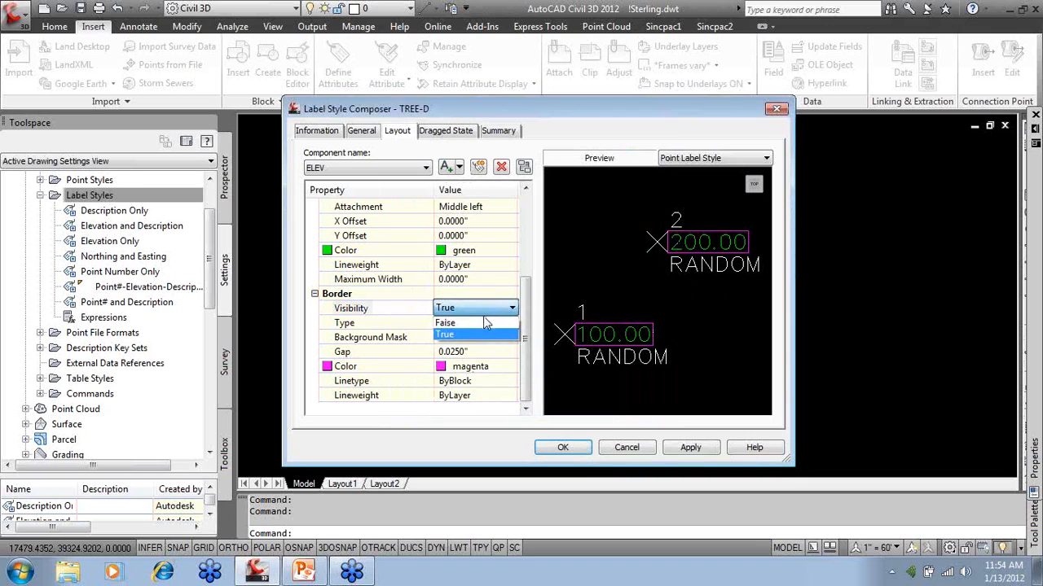
{"action": "left_click", "coordinate": [456, 323]}
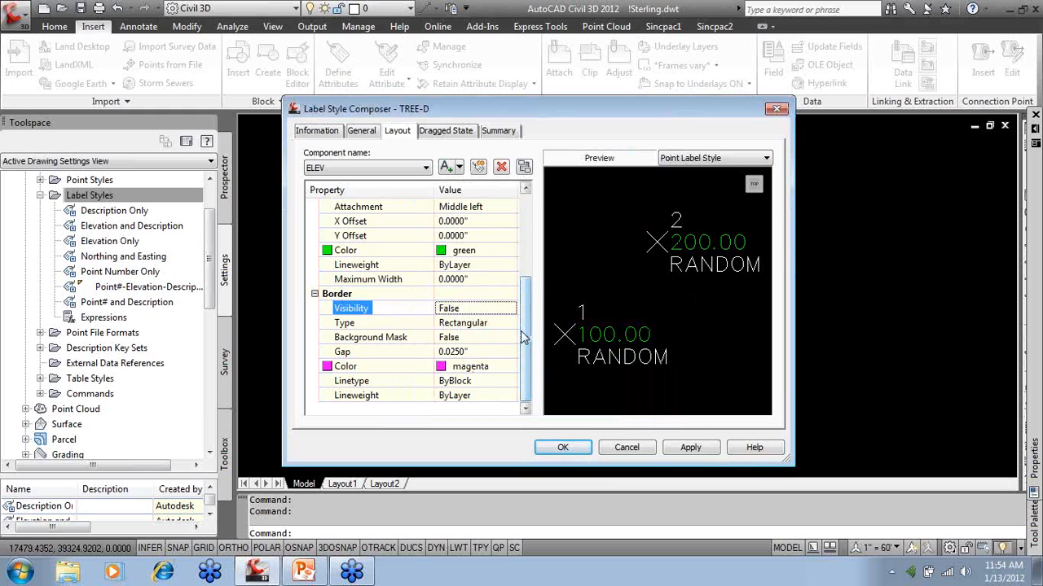
Set the text color of the Number component in the TREE-D label style to blue.
{"action": "scroll", "coordinate": [525, 338], "scroll_direction": "up", "scroll_amount": 5}
{"action": "left_click", "coordinate": [402, 168]}
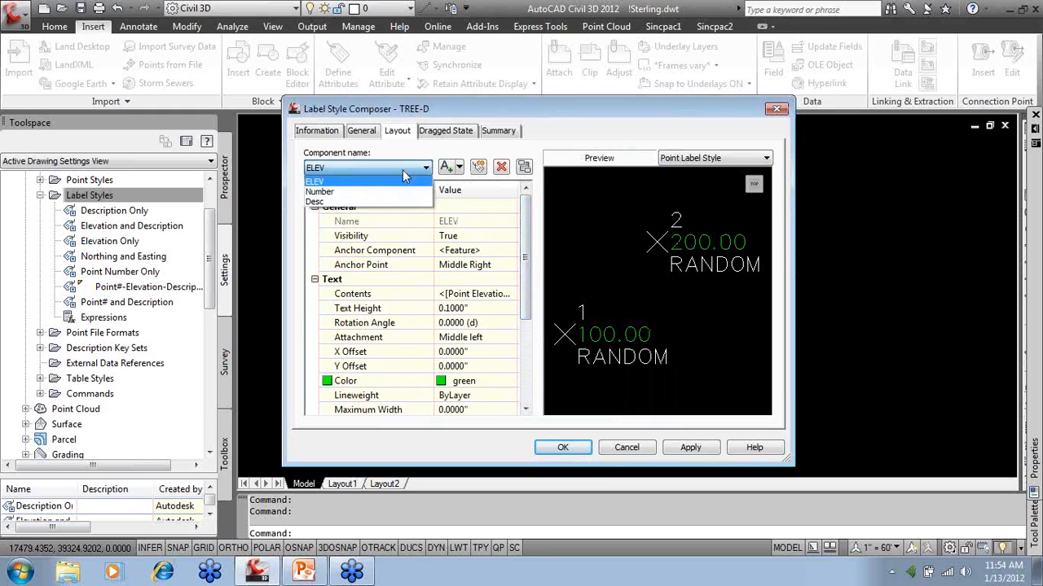
{"action": "left_click", "coordinate": [388, 192]}
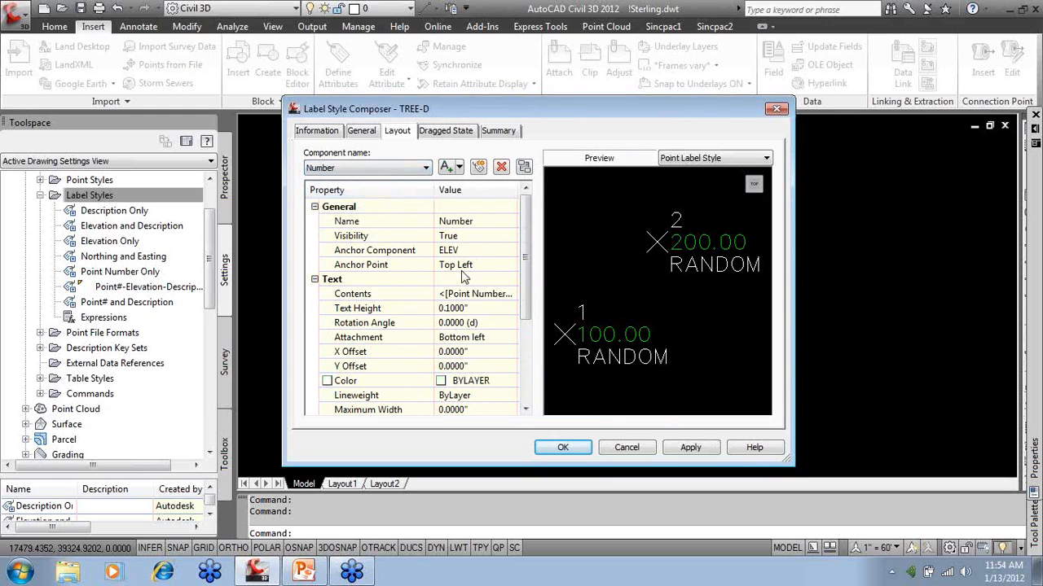
{"action": "left_click", "coordinate": [509, 381]}
{"action": "left_click", "coordinate": [456, 315]}
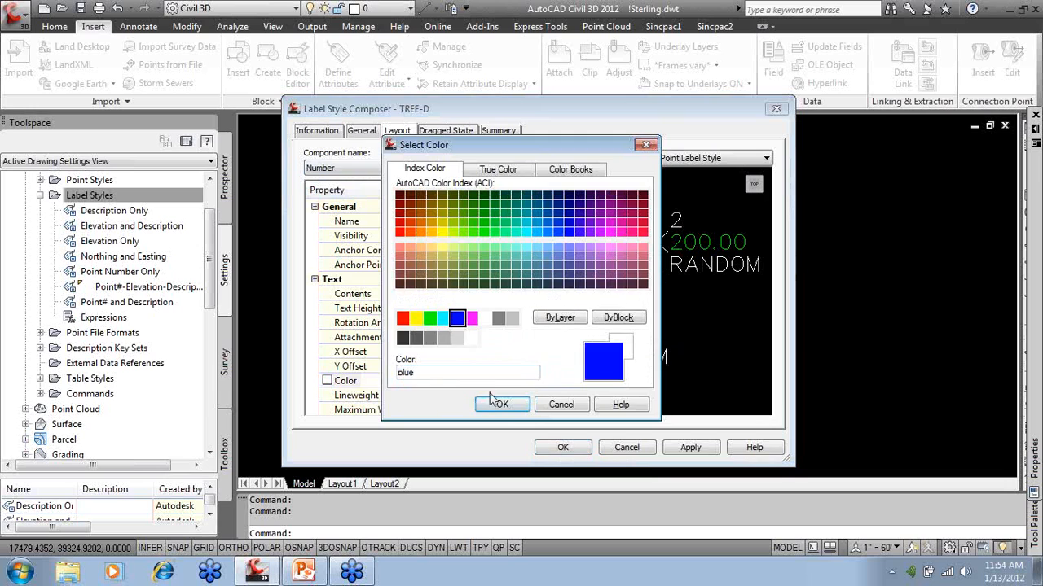
{"action": "left_click", "coordinate": [496, 400]}
Set the text color of the Desc component to red.
{"action": "left_click", "coordinate": [425, 167]}
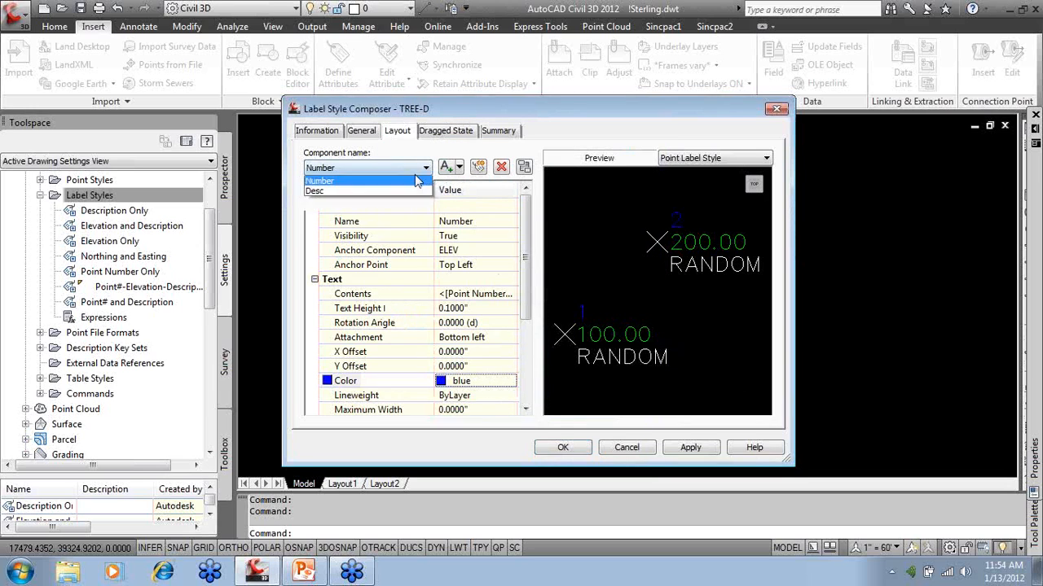
{"action": "left_click", "coordinate": [334, 198]}
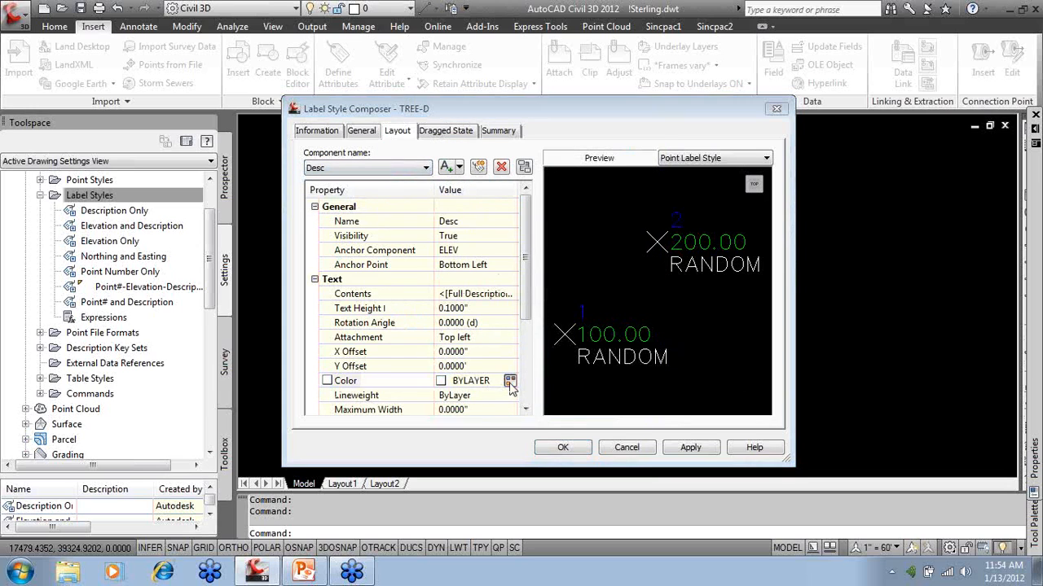
{"action": "left_click", "coordinate": [509, 380]}
{"action": "left_click", "coordinate": [403, 314]}
{"action": "left_click", "coordinate": [496, 400]}
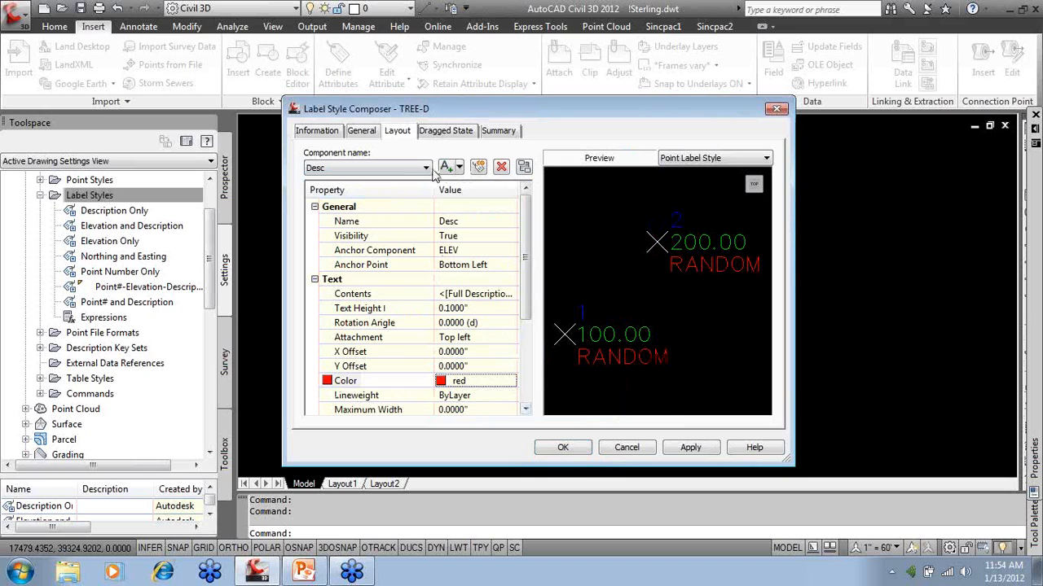
Set the dragged state's leader type to Spline Leader and its leader color to white.
{"action": "left_click", "coordinate": [449, 131]}
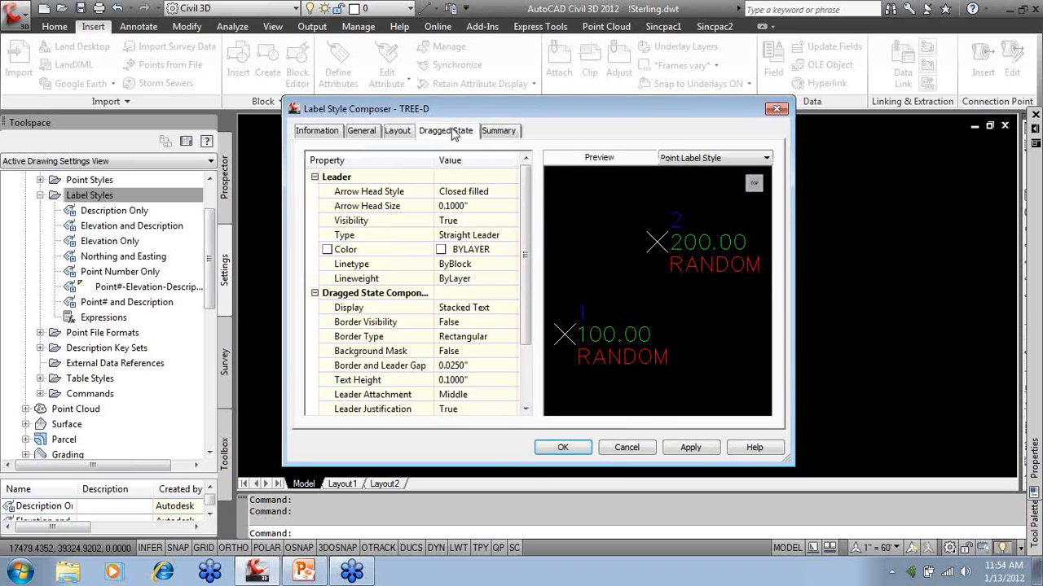
{"action": "left_click", "coordinate": [505, 235]}
{"action": "left_click", "coordinate": [511, 235]}
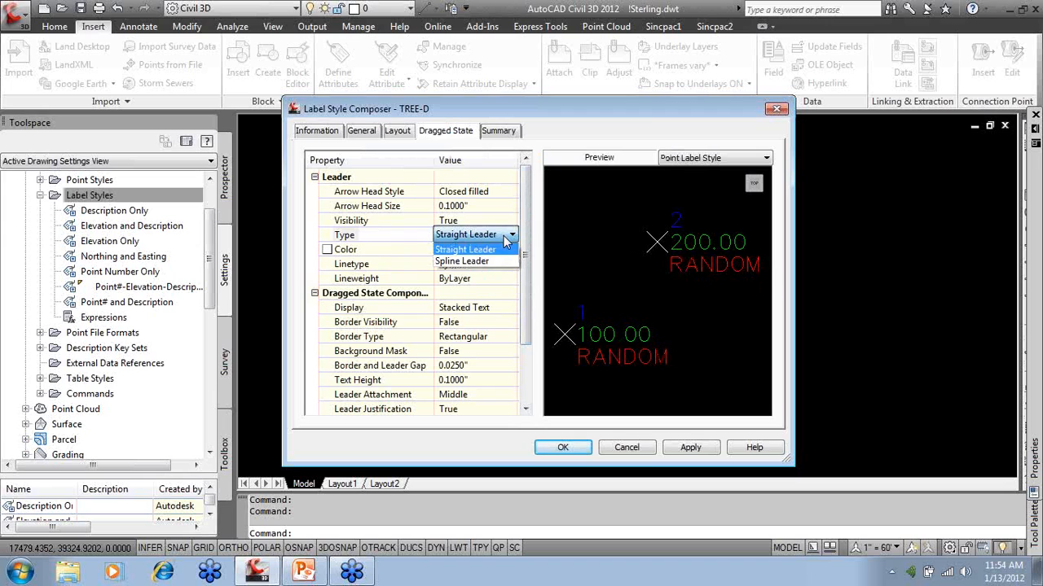
{"action": "left_click", "coordinate": [496, 261]}
{"action": "left_click", "coordinate": [499, 254]}
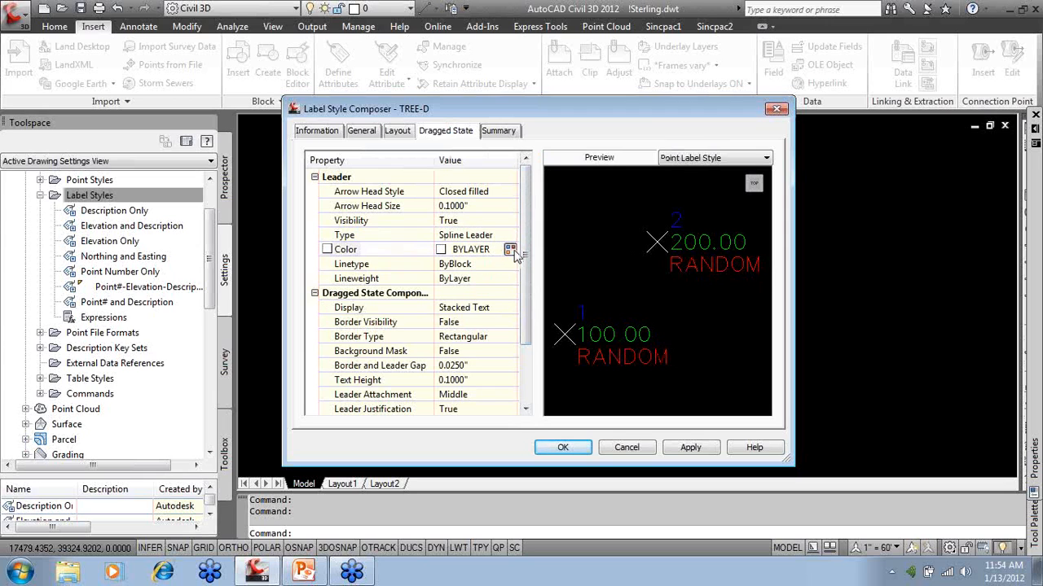
{"action": "left_click", "coordinate": [518, 249]}
{"action": "left_click", "coordinate": [484, 318]}
{"action": "left_click", "coordinate": [502, 405]}
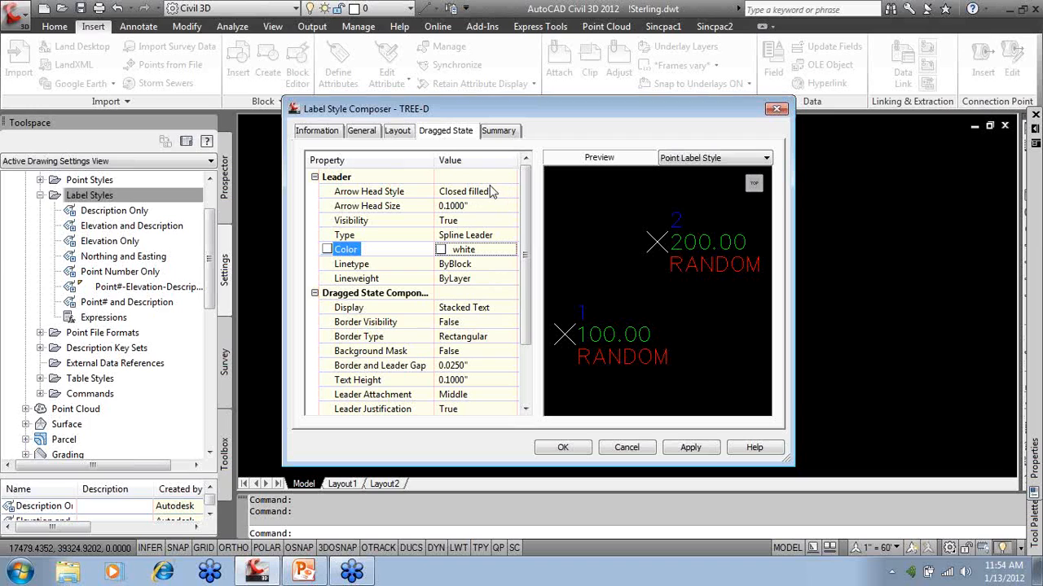
Set the border visibility of the dragged state components to False.
{"action": "left_click", "coordinate": [500, 323]}
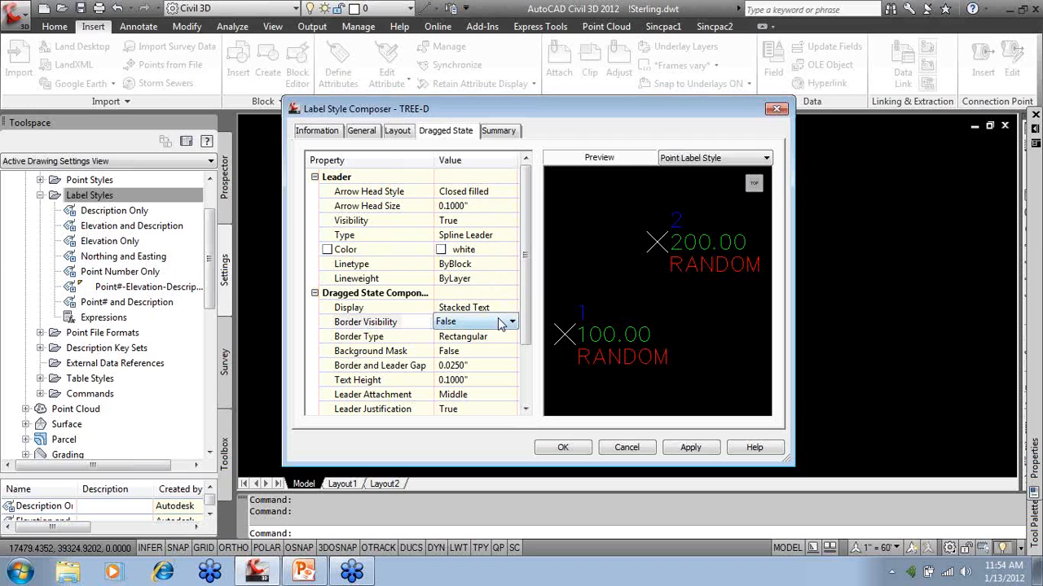
{"action": "left_click", "coordinate": [500, 322]}
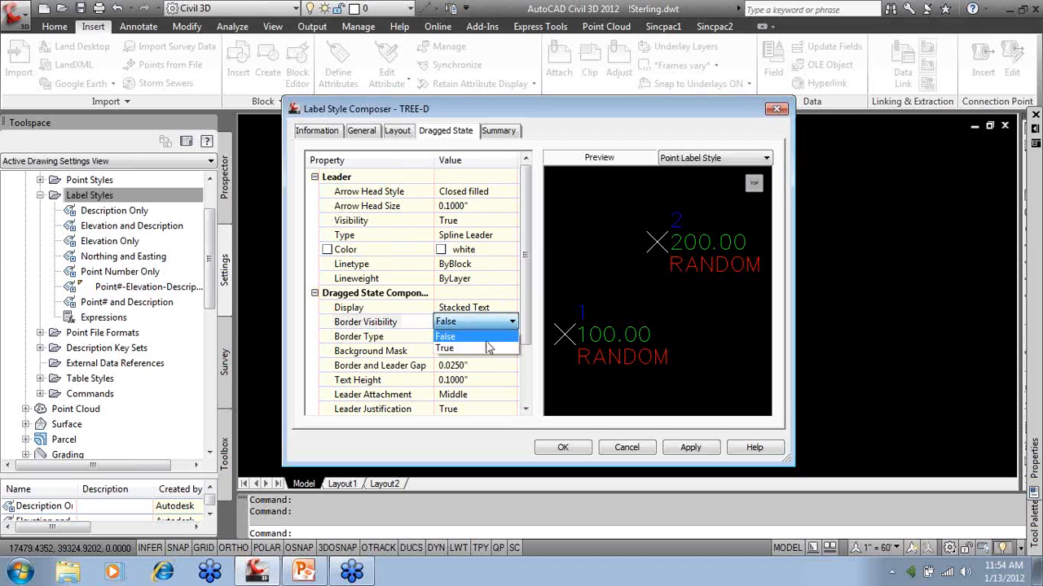
{"action": "left_click", "coordinate": [489, 336]}
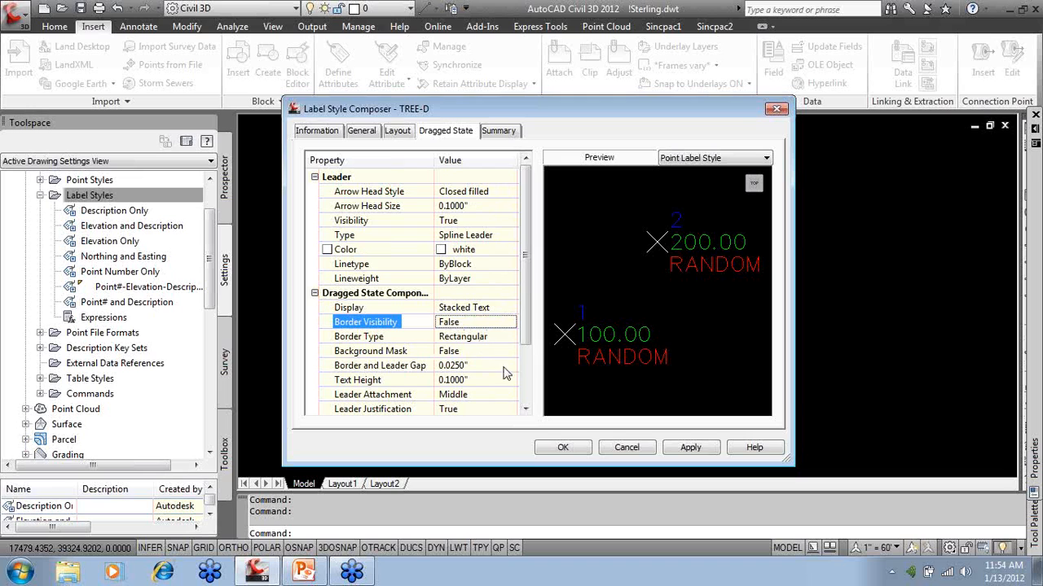
Set the dragged state display to As Composed and accept the TREE-D label style.
{"action": "left_click_drag", "start_coordinate": [528, 344], "coordinate": [529, 319]}
{"action": "left_click", "coordinate": [483, 308]}
{"action": "left_click", "coordinate": [483, 308]}
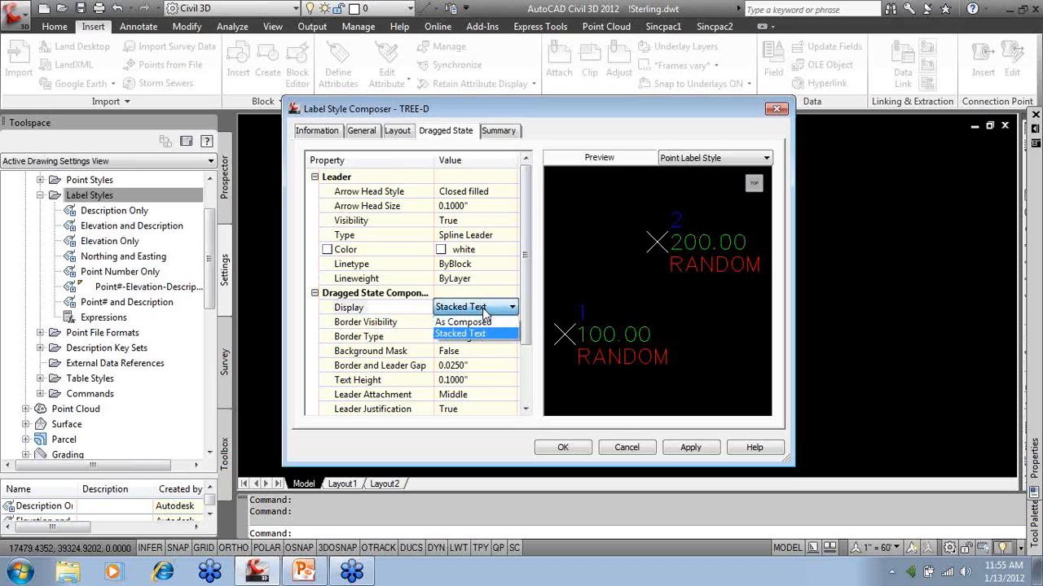
{"action": "left_click", "coordinate": [482, 319]}
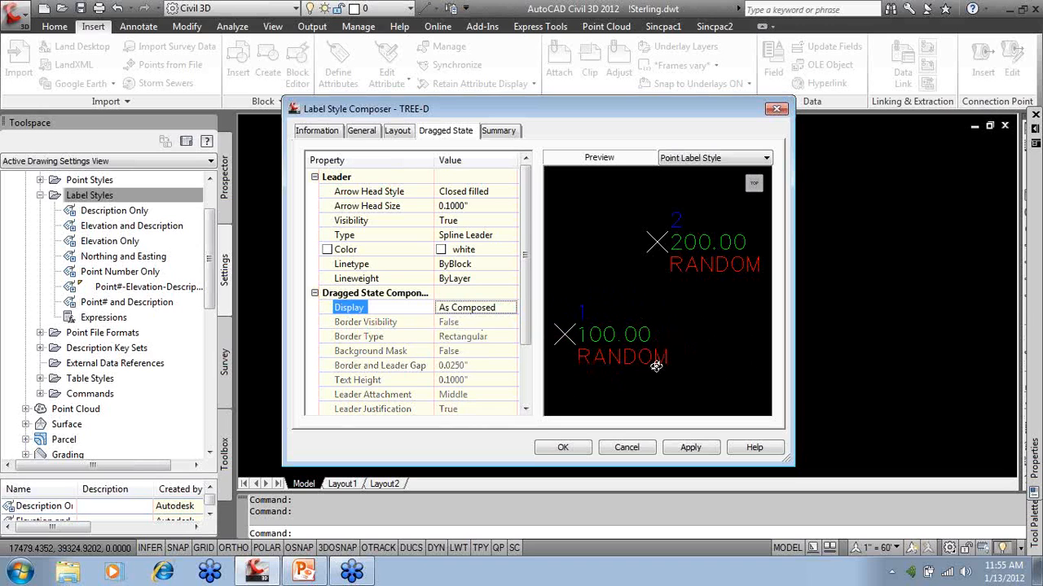
{"action": "left_click", "coordinate": [504, 135]}
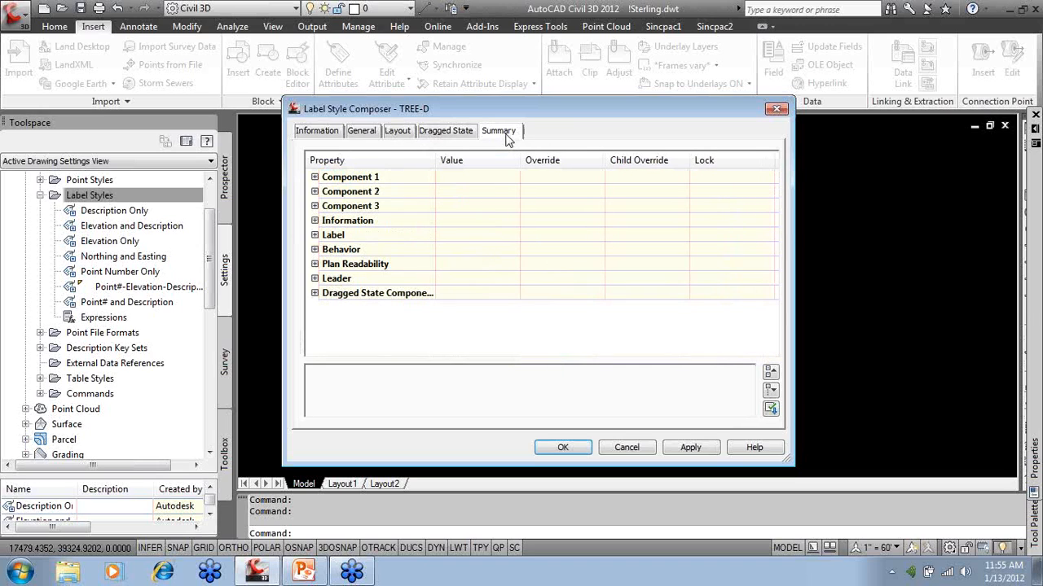
{"action": "left_click", "coordinate": [562, 447]}
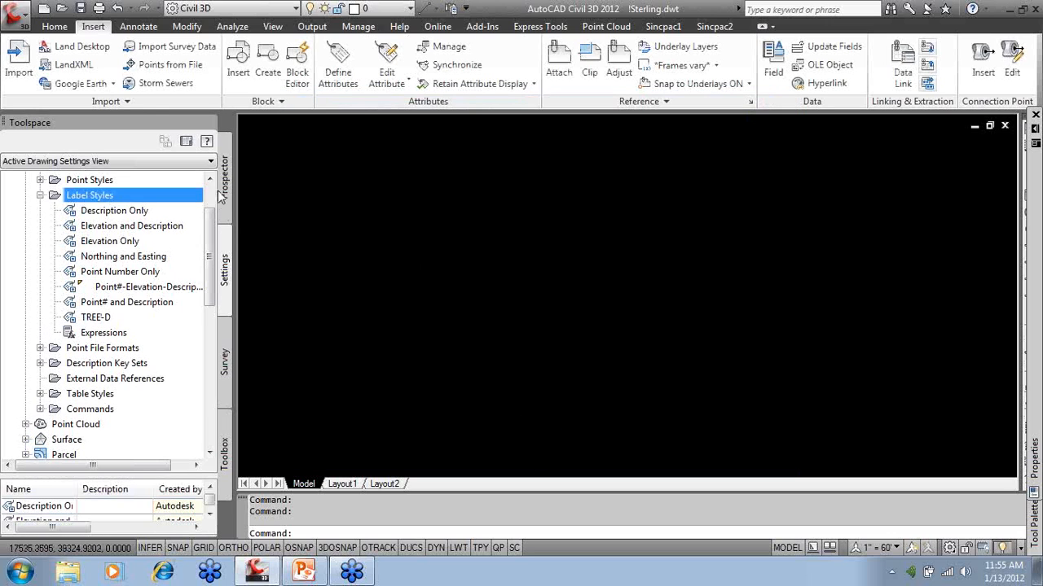
Examine the default point style and point label style in the Point feature settings.
{"action": "left_click", "coordinate": [62, 28]}
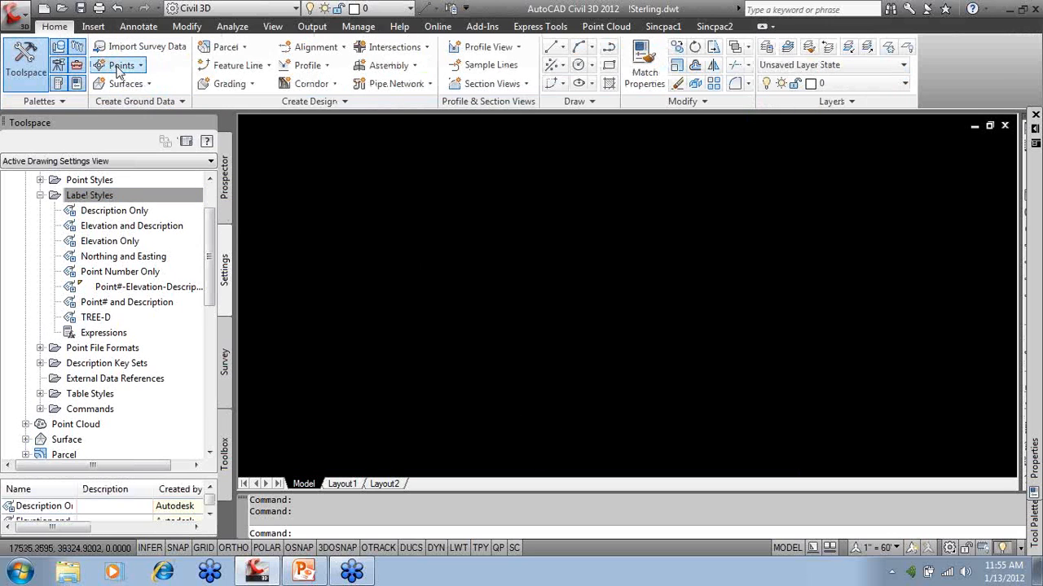
{"action": "left_click", "coordinate": [89, 195]}
{"action": "left_click", "coordinate": [40, 196]}
{"action": "scroll", "coordinate": [196, 257], "scroll_direction": "up", "scroll_amount": 2}
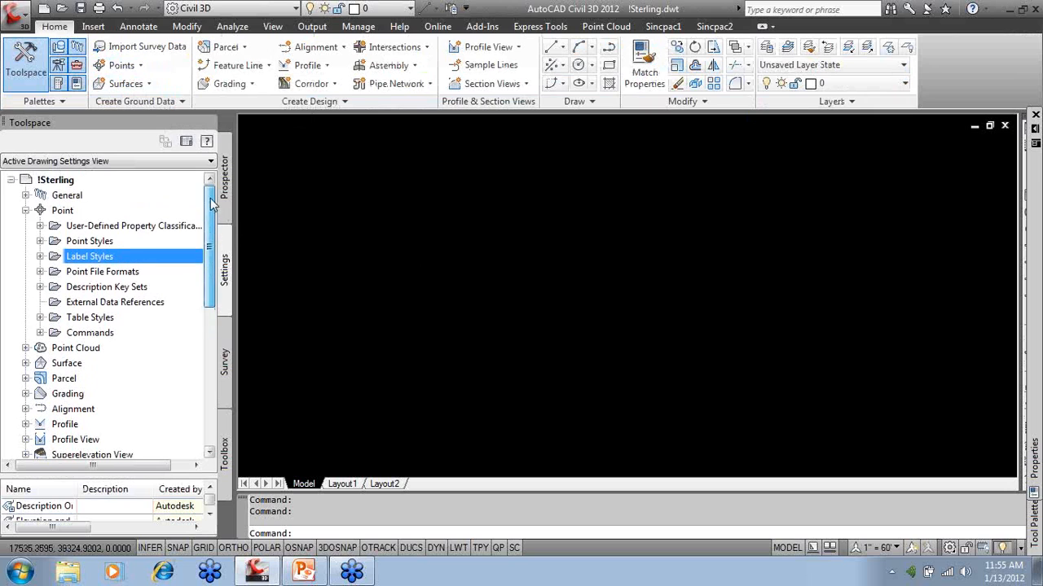
{"action": "right_click", "coordinate": [70, 212]}
{"action": "left_click", "coordinate": [131, 218]}
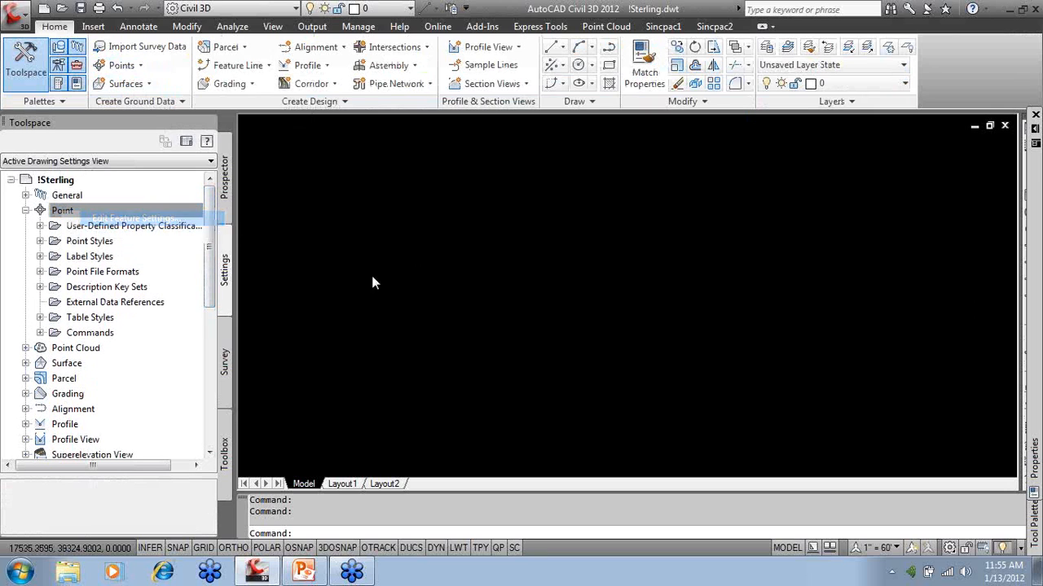
{"action": "left_click", "coordinate": [254, 160]}
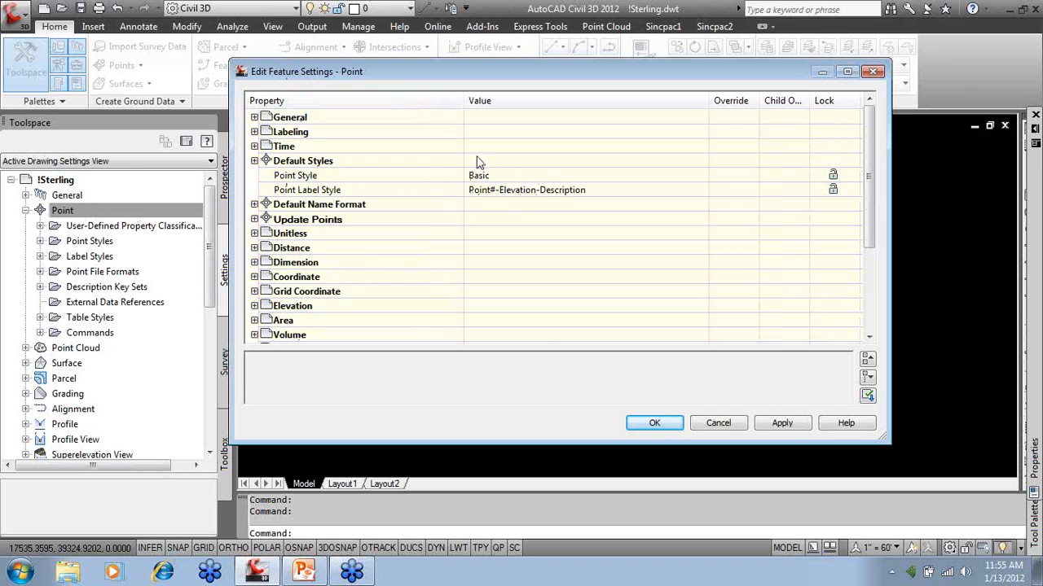
{"action": "left_click", "coordinate": [720, 423]}
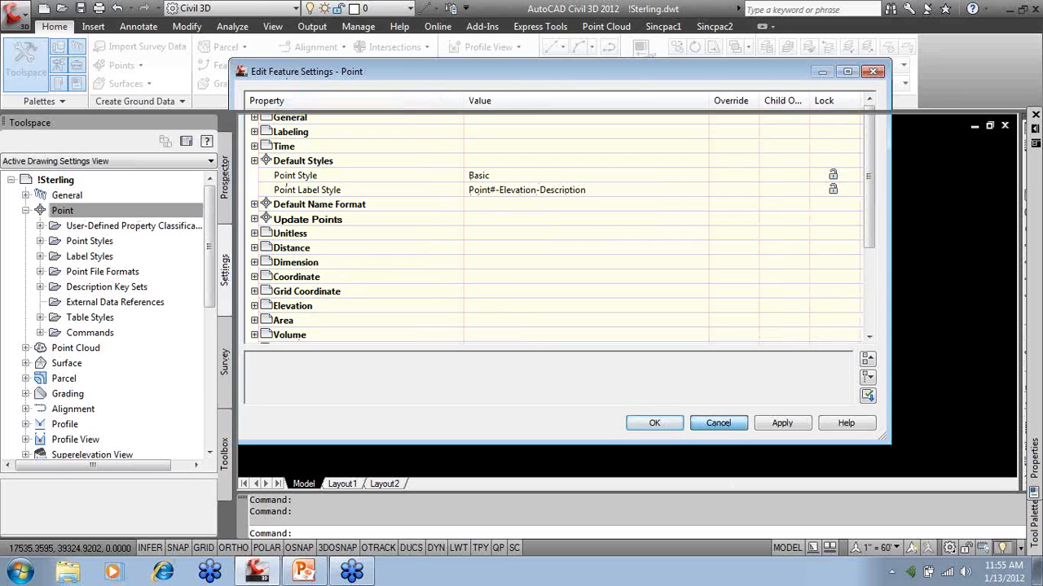
Create a manual point in the drawing area with the description TRD 8 OAK and elevation 100.
{"action": "left_click", "coordinate": [130, 66]}
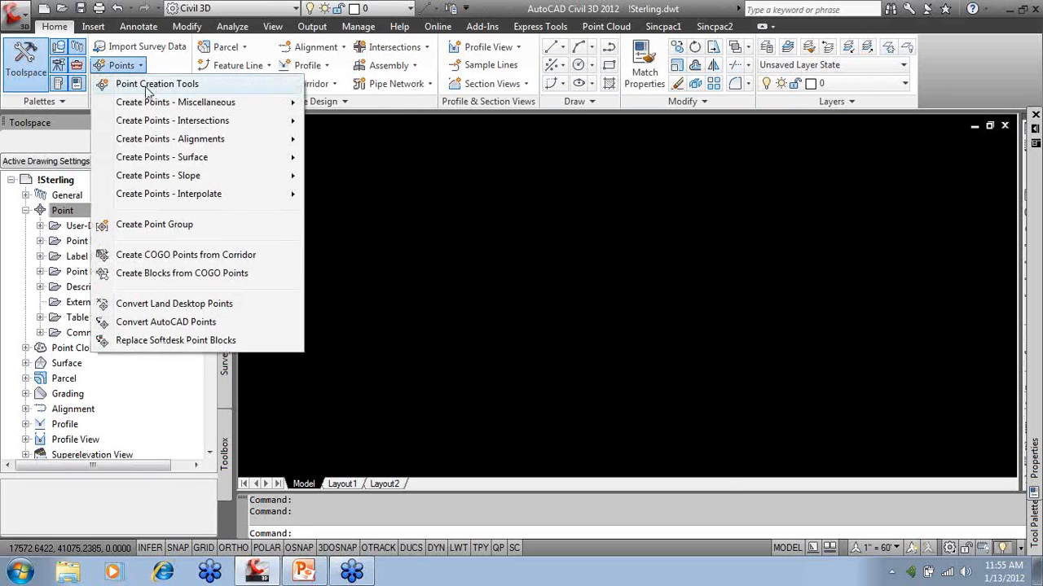
{"action": "left_click", "coordinate": [152, 84]}
{"action": "left_click", "coordinate": [294, 192]}
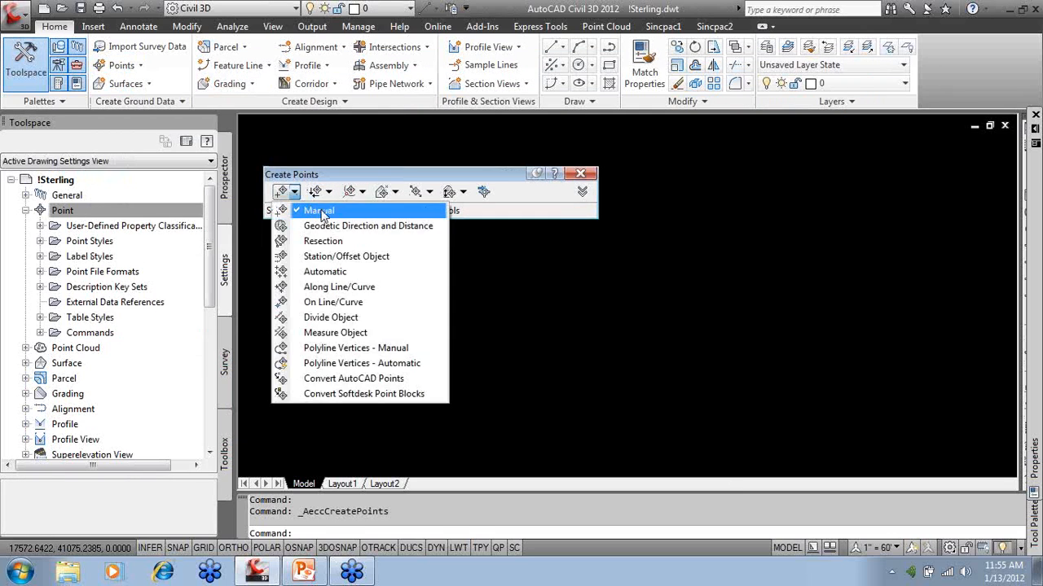
{"action": "left_click", "coordinate": [309, 205]}
{"action": "left_click", "coordinate": [492, 312]}
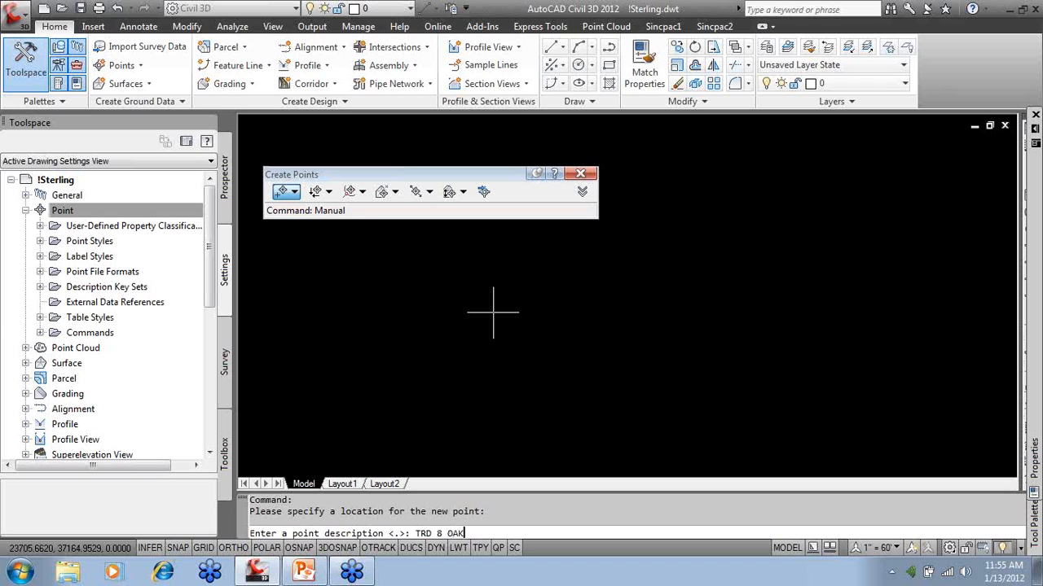
{"action": "key", "text": "Return"}
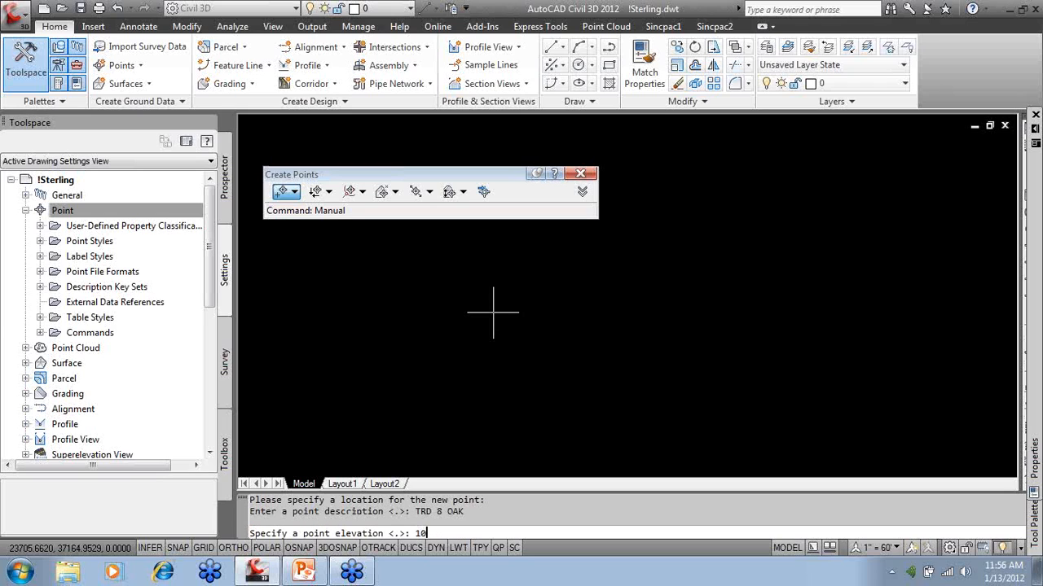
{"action": "key", "text": "Return"}
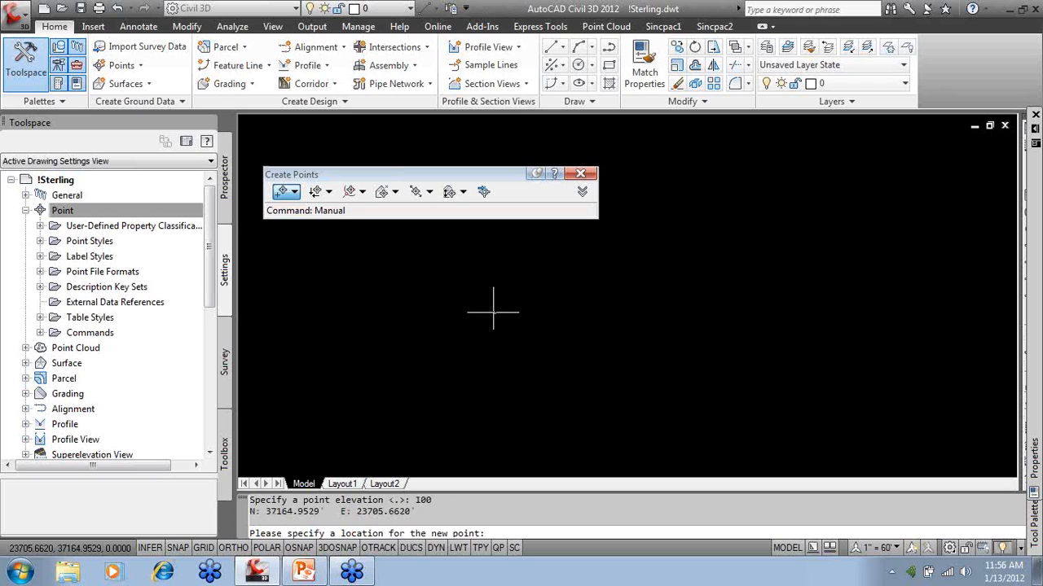
End point creation and inspect the new tree point's symbol, label and point details up close.
{"action": "left_click", "coordinate": [294, 191]}
{"action": "left_click", "coordinate": [314, 210]}
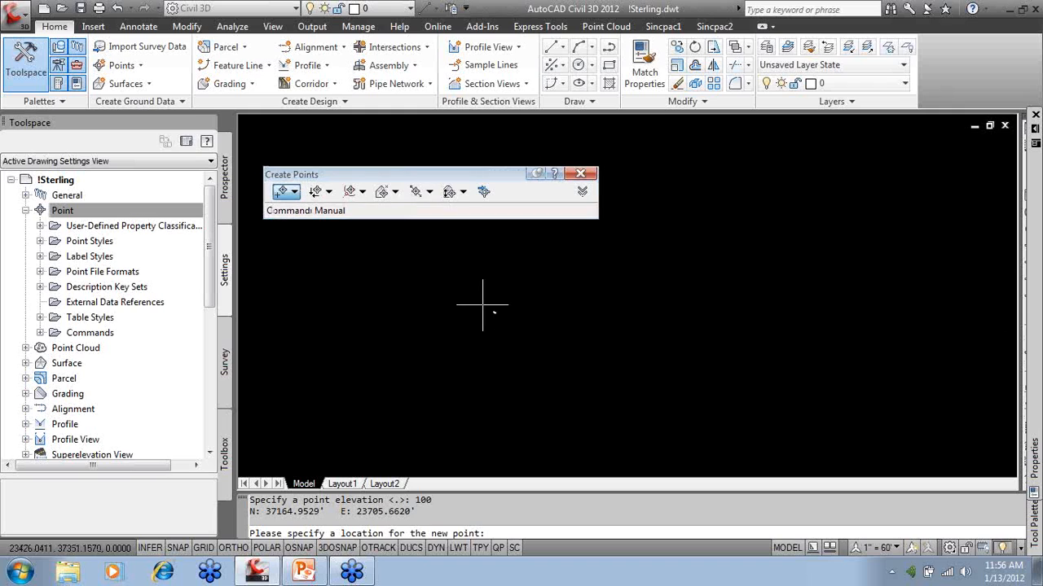
{"action": "scroll", "coordinate": [492, 309], "scroll_direction": "up", "scroll_amount": 10}
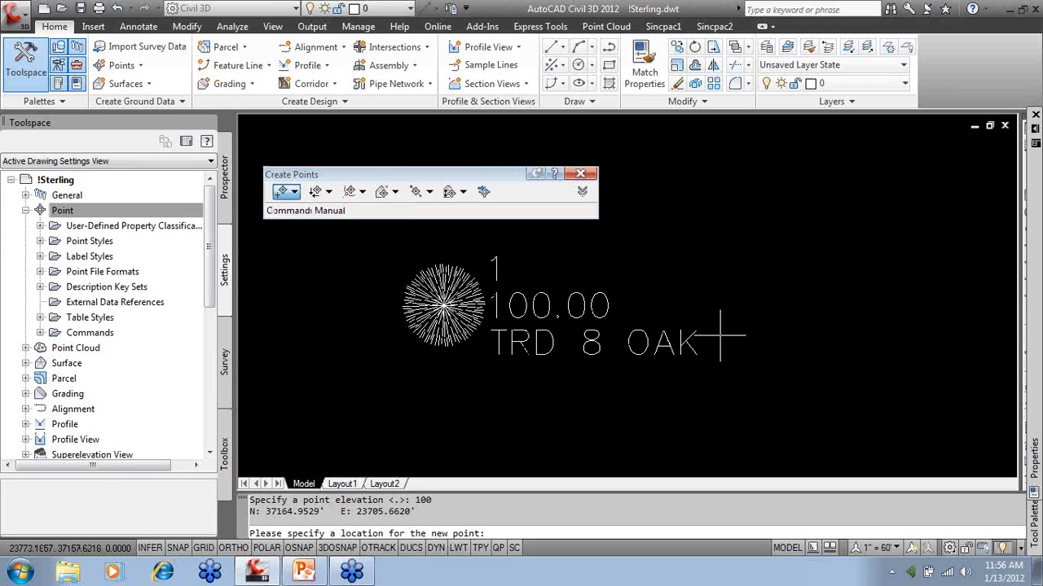
{"action": "key", "text": "Escape"}
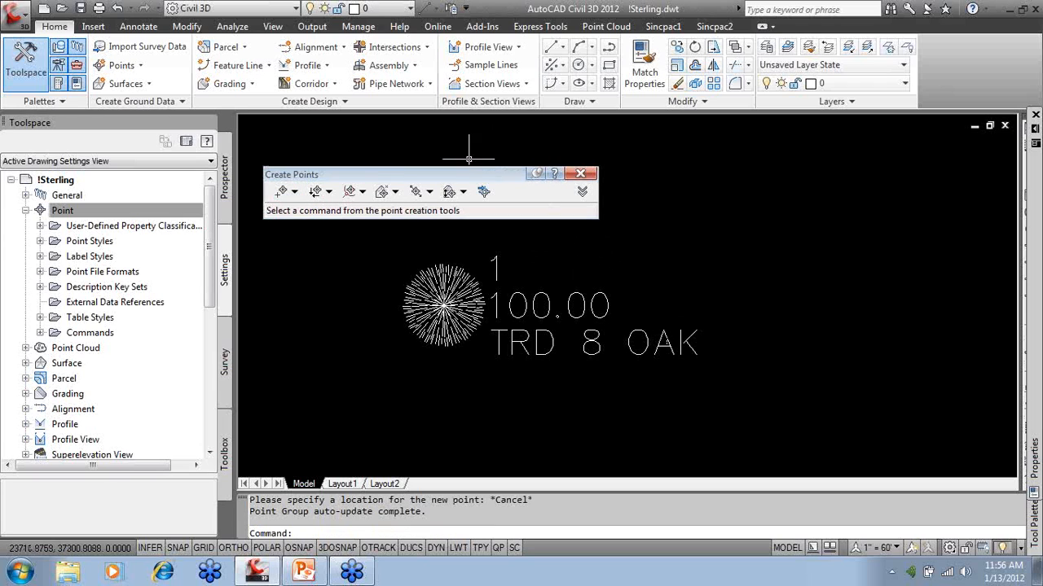
{"action": "left_click_drag", "start_coordinate": [486, 174], "coordinate": [528, 155]}
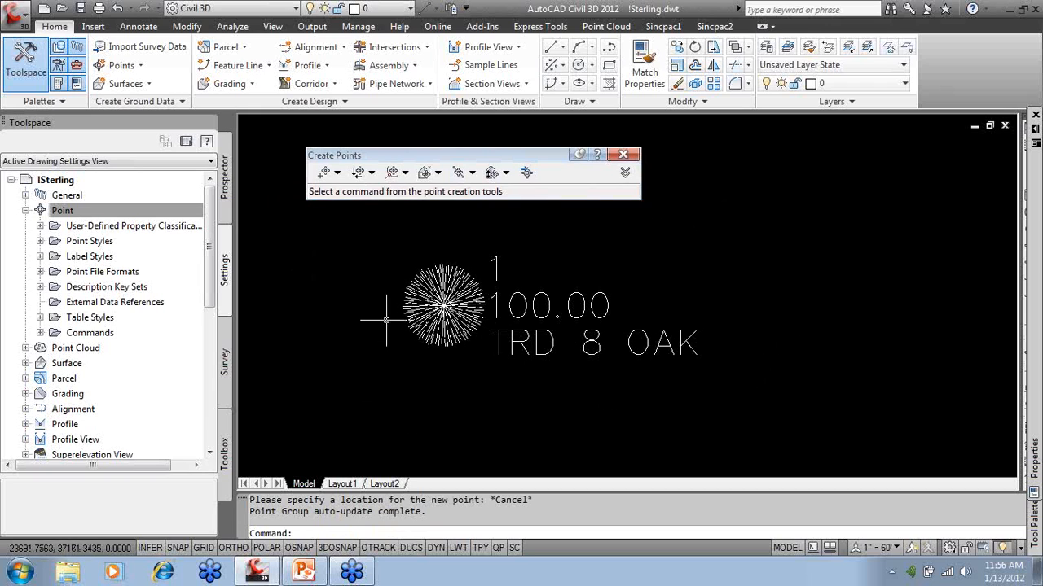
{"action": "mouse_move", "coordinate": [515, 315]}
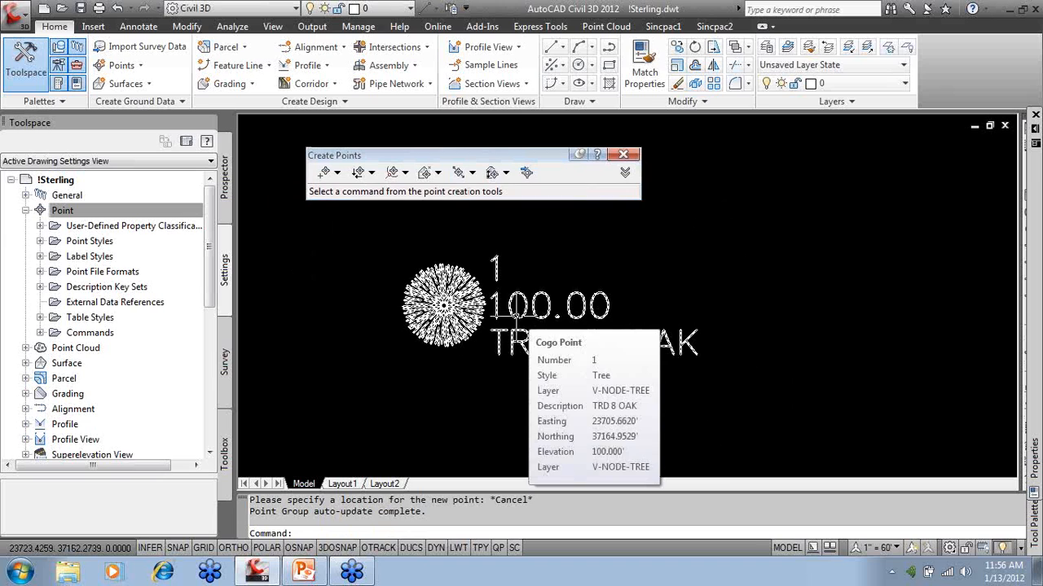
Examine the default point style and point label style in the _All Points group's properties, leaving them as they are.
{"action": "left_click", "coordinate": [224, 186]}
{"action": "left_click", "coordinate": [25, 210]}
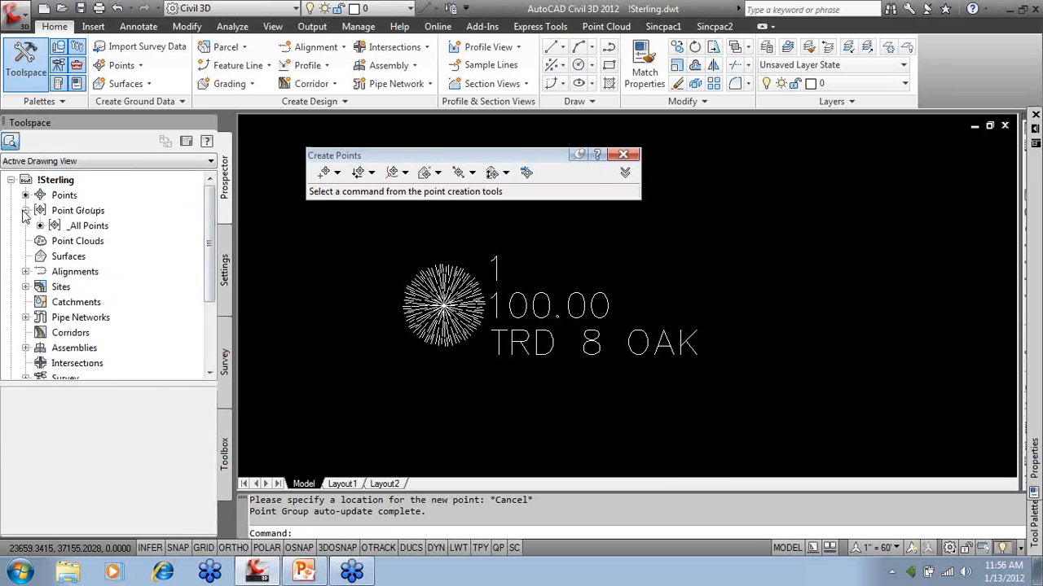
{"action": "left_click", "coordinate": [81, 226]}
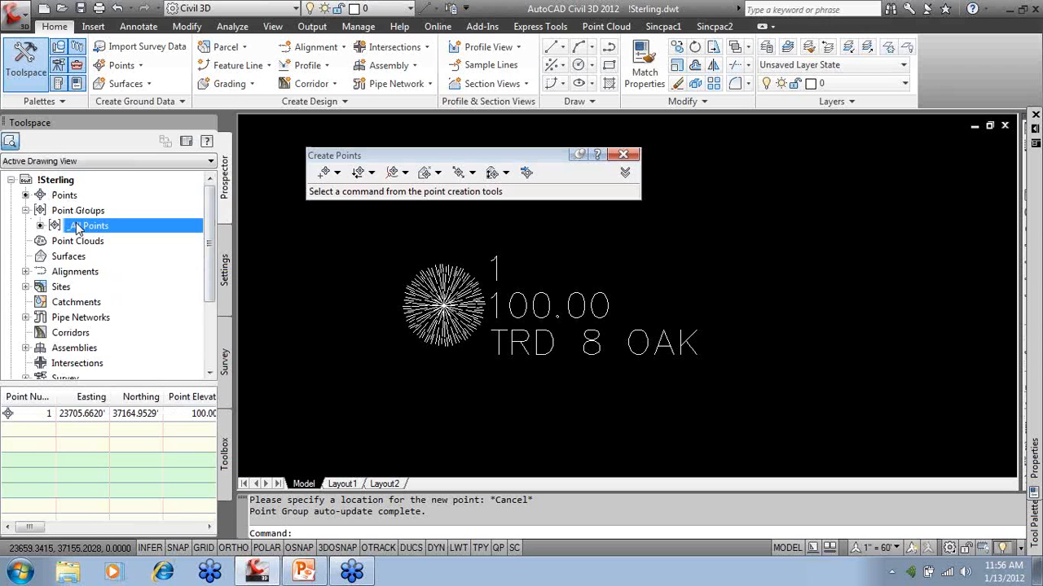
{"action": "right_click", "coordinate": [99, 224]}
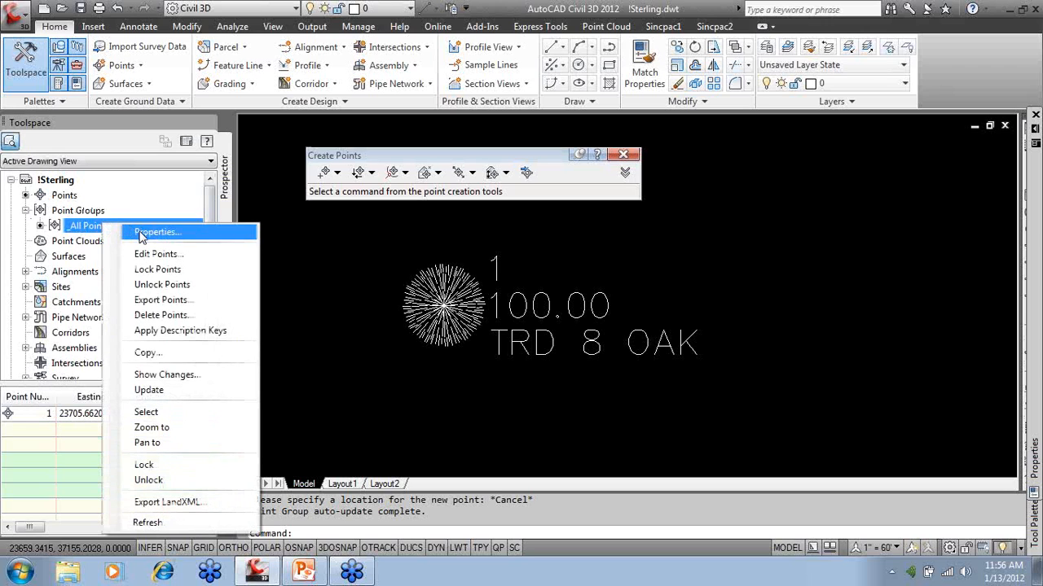
{"action": "left_click", "coordinate": [155, 233]}
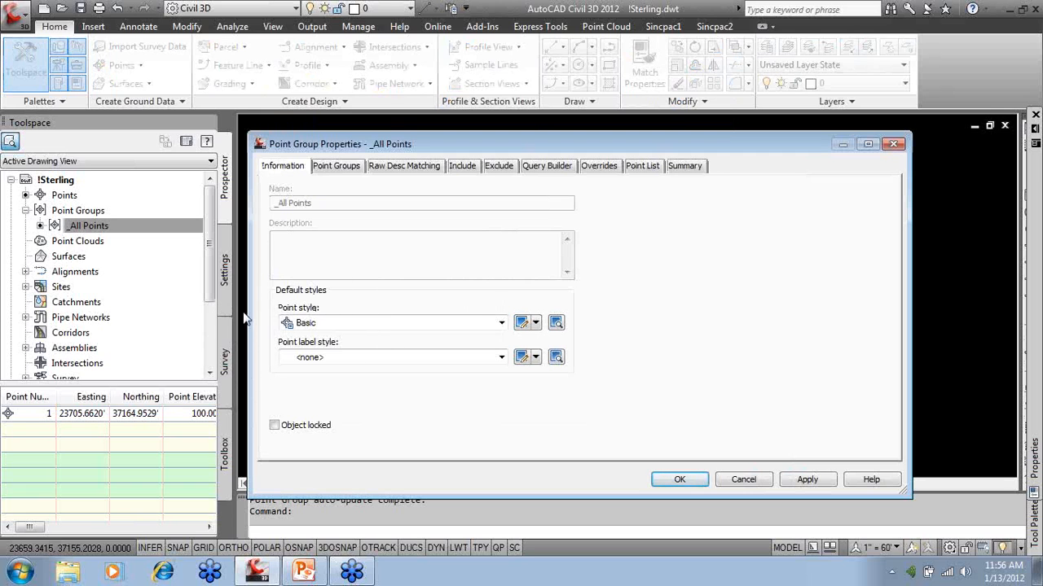
{"action": "left_click", "coordinate": [731, 483]}
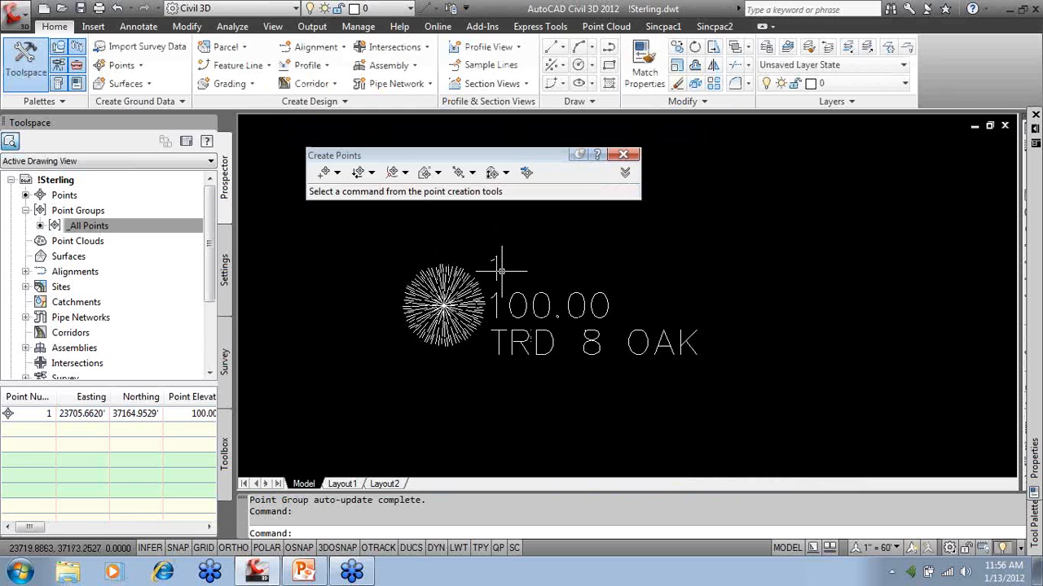
Erase the TRD 8 OAK test point from the drawing.
{"action": "type", "text": "e"}
{"action": "key", "text": "space"}
{"action": "left_click", "coordinate": [523, 358]}
{"action": "key", "text": "space"}
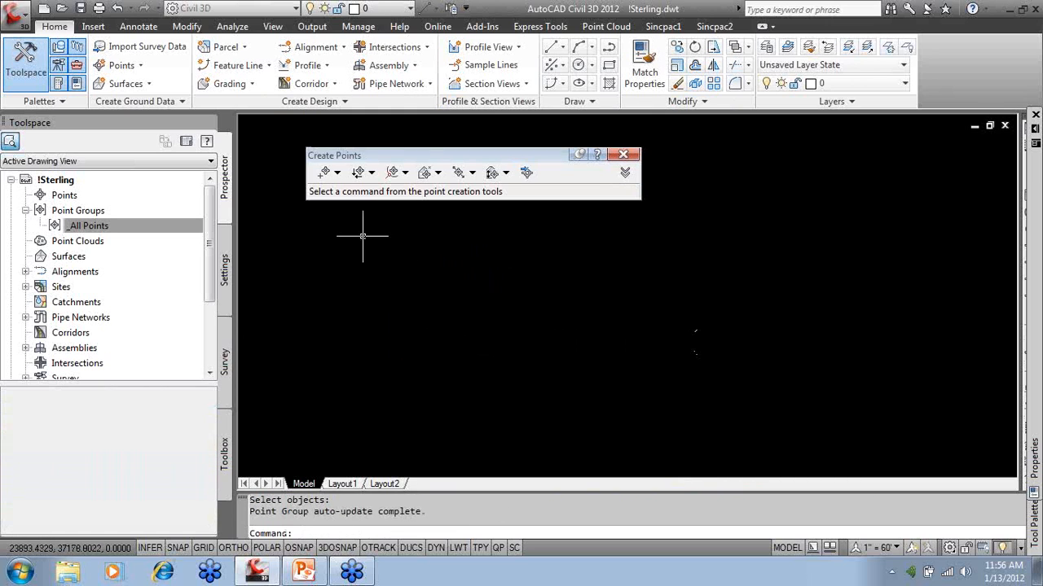
Create a manual point in the drawing area with the description GS and elevation 100.
{"action": "left_click", "coordinate": [335, 172]}
{"action": "left_click", "coordinate": [346, 191]}
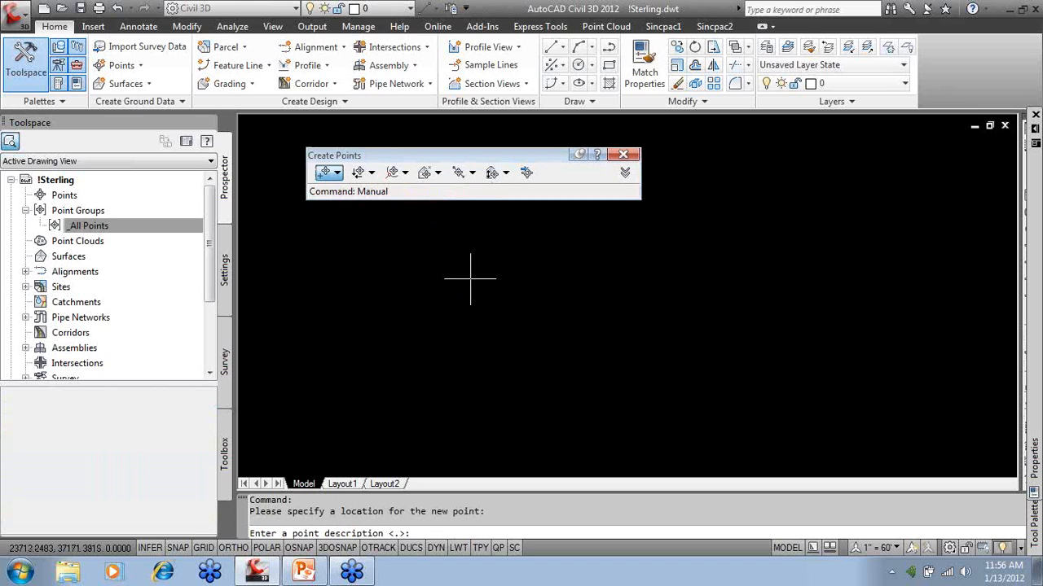
{"action": "type", "text": "GS"}
{"action": "key", "text": "Return"}
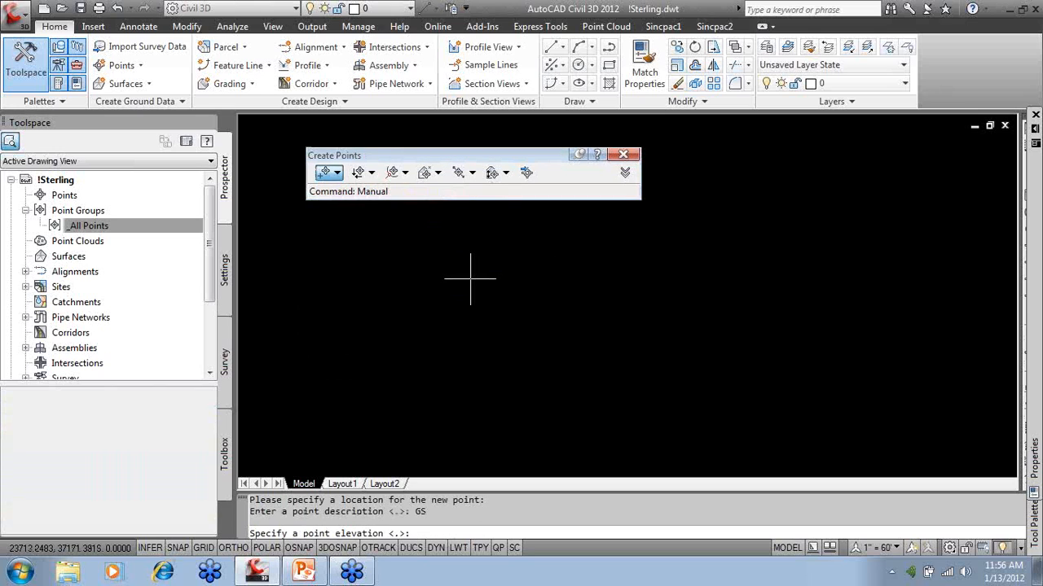
{"action": "type", "text": "100"}
{"action": "key", "text": "Return"}
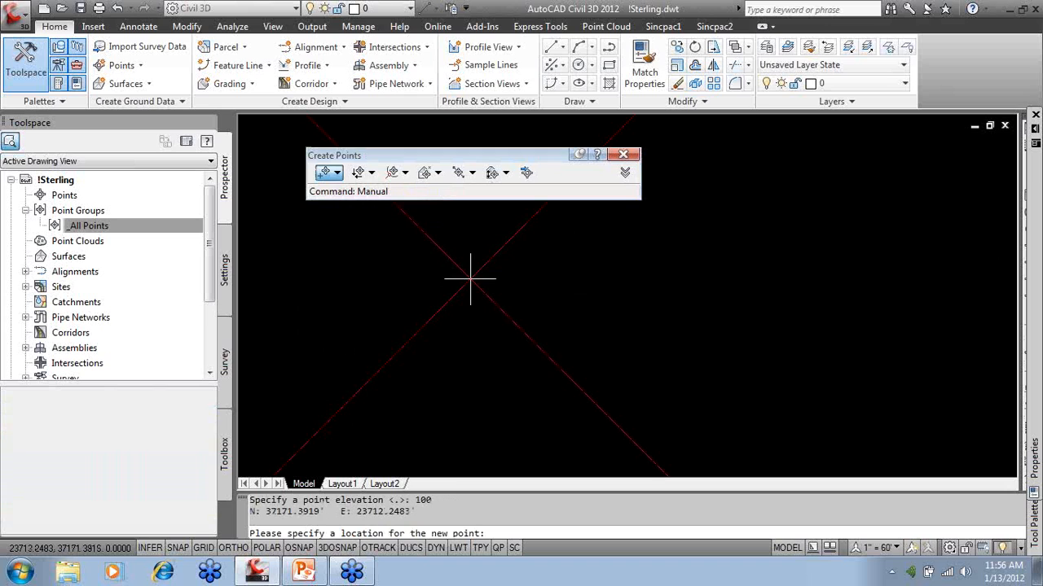
{"action": "key", "text": "Escape"}
{"action": "scroll", "coordinate": [563, 282], "scroll_direction": "down", "scroll_amount": 4}
{"action": "middle_click_drag", "start_coordinate": [619, 274], "coordinate": [533, 316]}
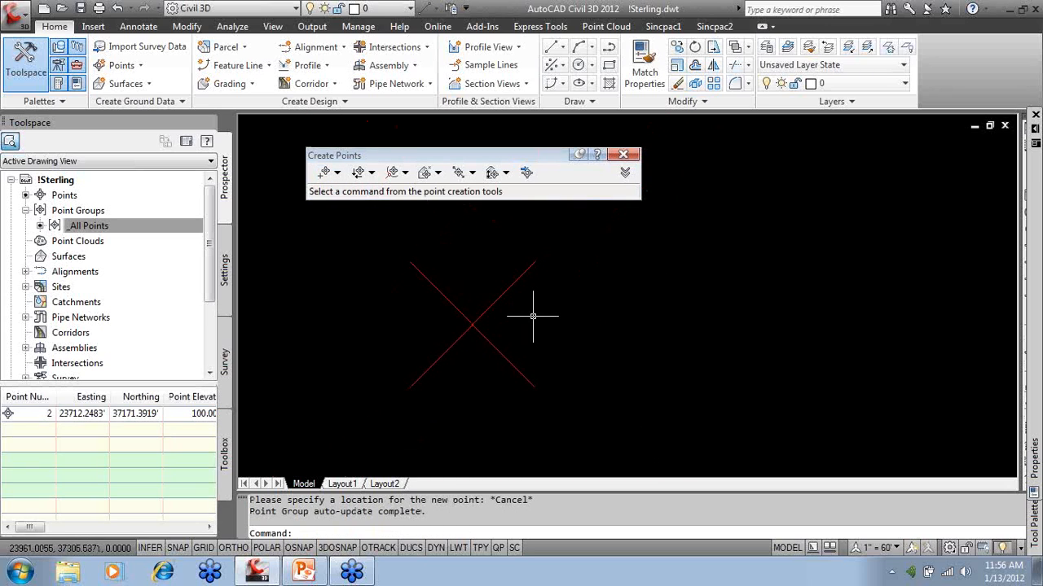
Set the _All Points group's point label style to TREE-D and check the label beside the GS point.
{"action": "right_click", "coordinate": [169, 226]}
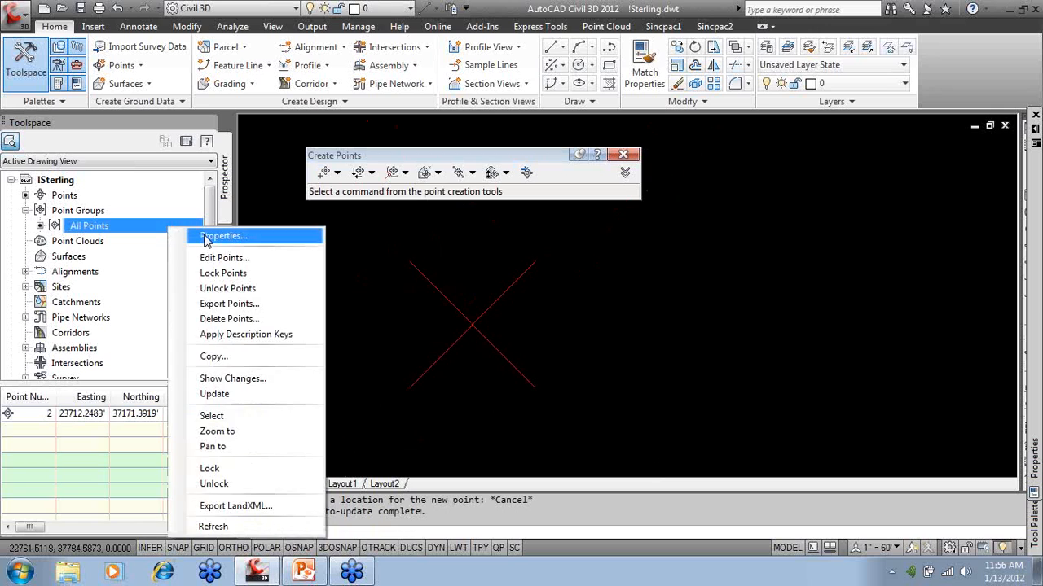
{"action": "left_click", "coordinate": [295, 255]}
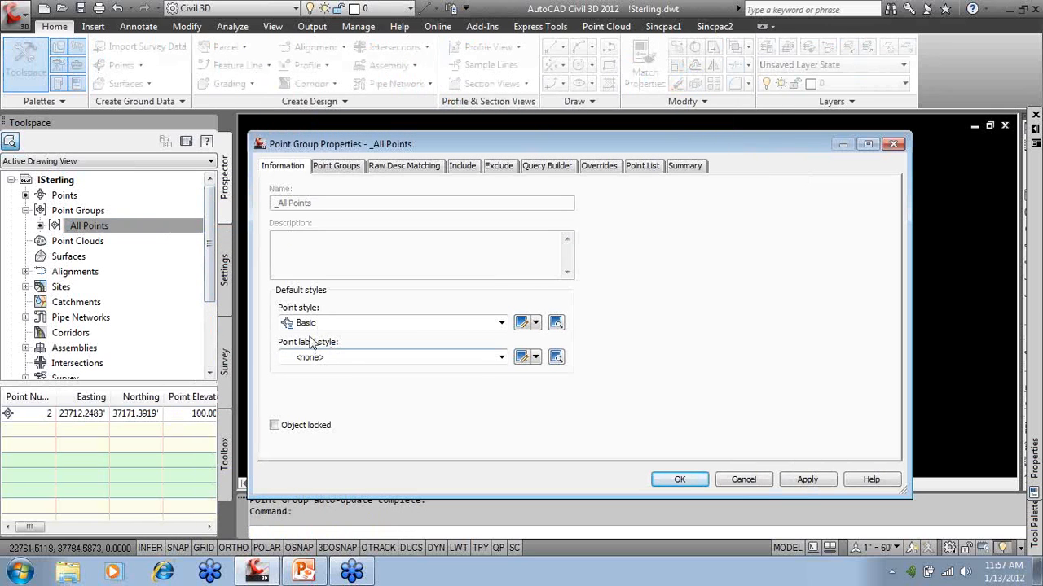
{"action": "left_click", "coordinate": [334, 359]}
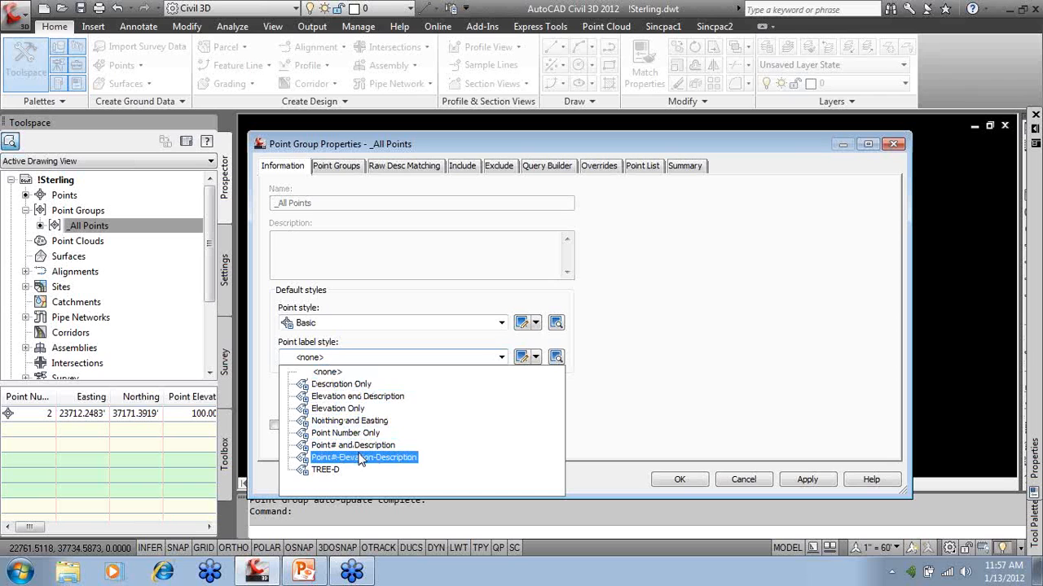
{"action": "left_click", "coordinate": [337, 470]}
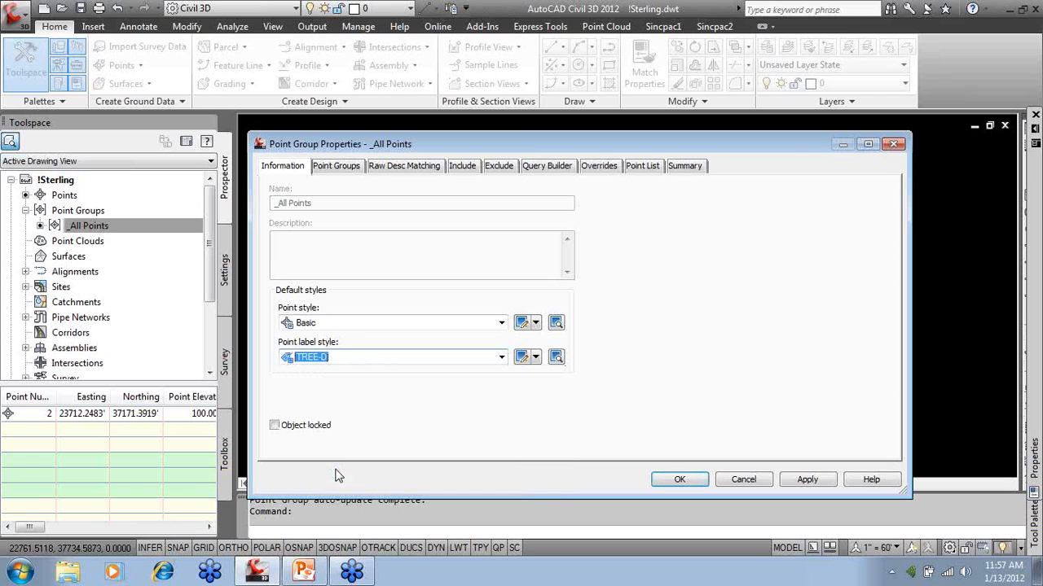
{"action": "left_click", "coordinate": [678, 479]}
{"action": "scroll", "coordinate": [544, 333], "scroll_direction": "up", "scroll_amount": 5}
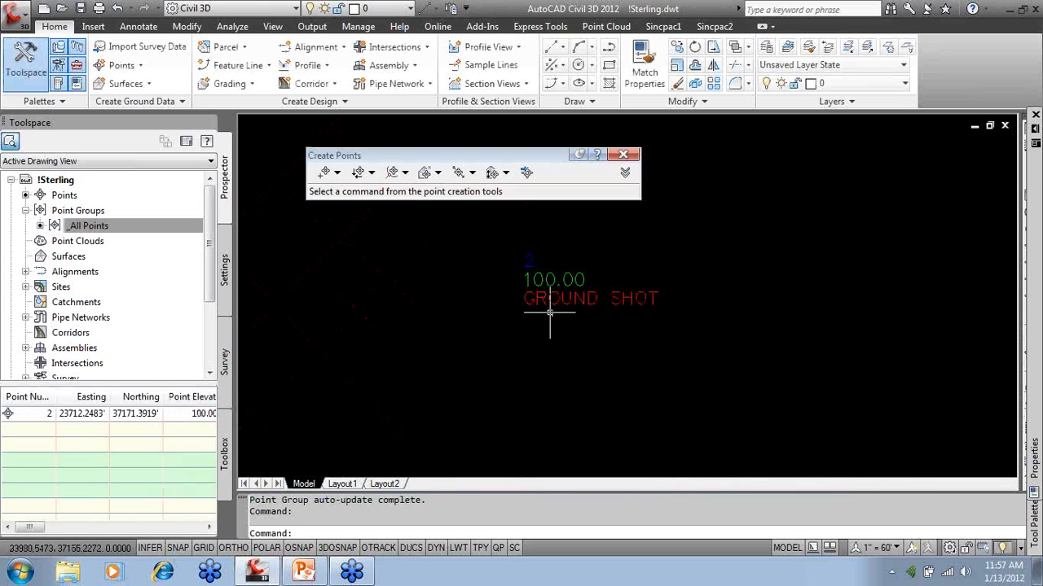
{"action": "scroll", "coordinate": [549, 312], "scroll_direction": "down", "scroll_amount": 5}
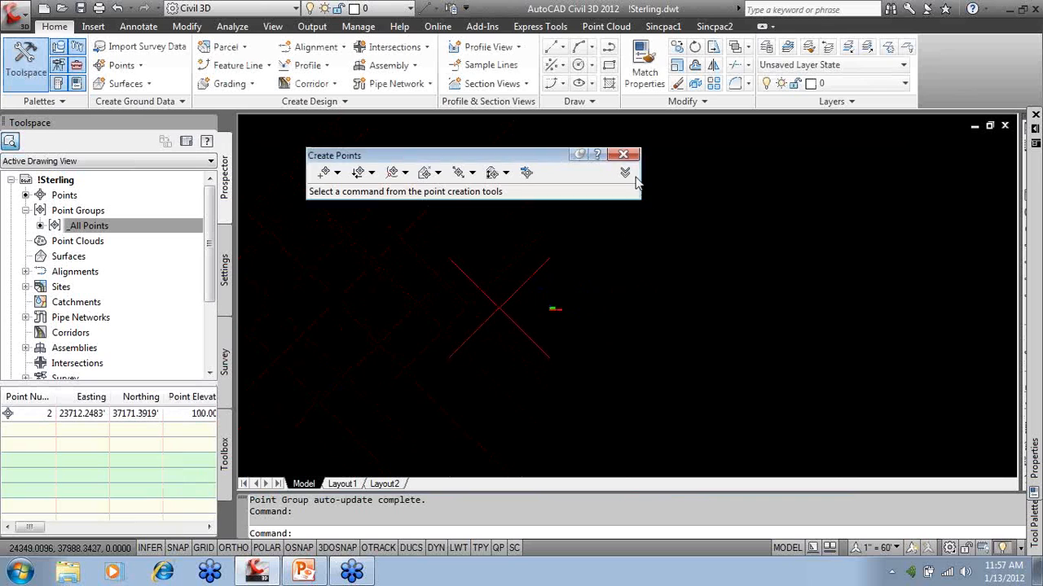
Close the point creation tools and open the Civil 3D description key set for editing.
{"action": "left_click", "coordinate": [623, 155]}
{"action": "left_click", "coordinate": [225, 252]}
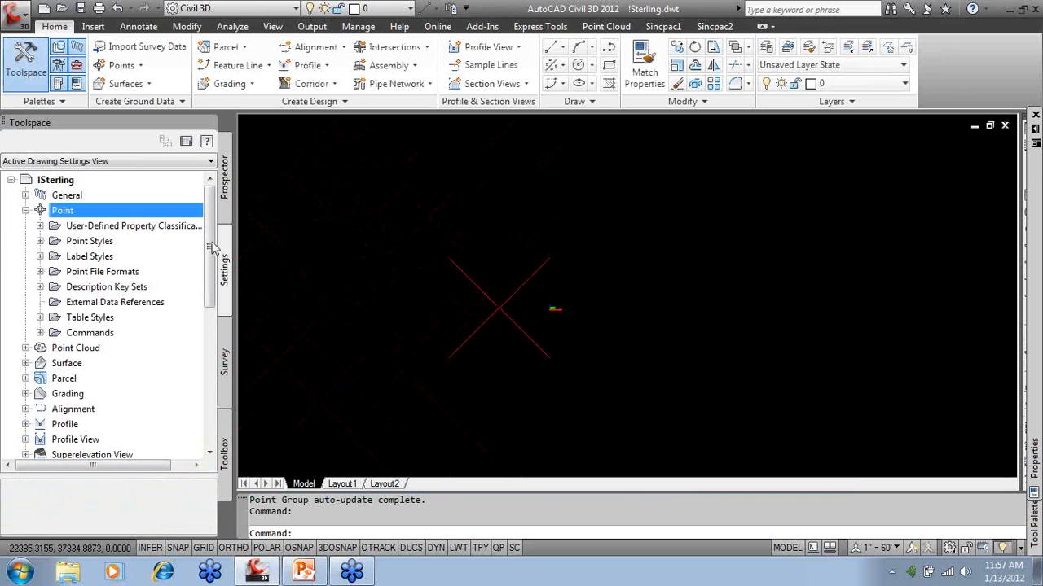
{"action": "left_click", "coordinate": [40, 287]}
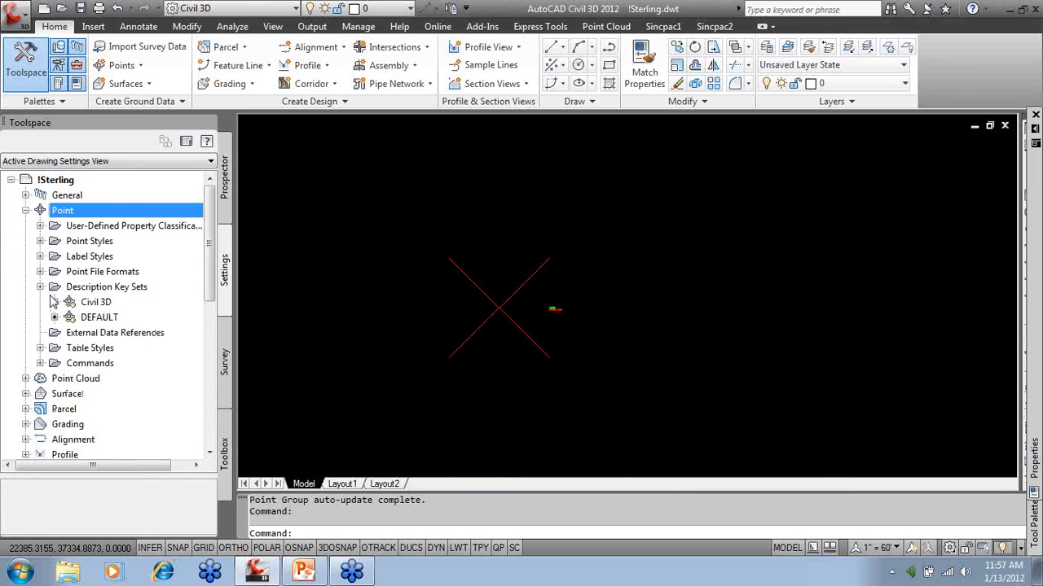
{"action": "right_click", "coordinate": [118, 302]}
{"action": "left_click", "coordinate": [154, 333]}
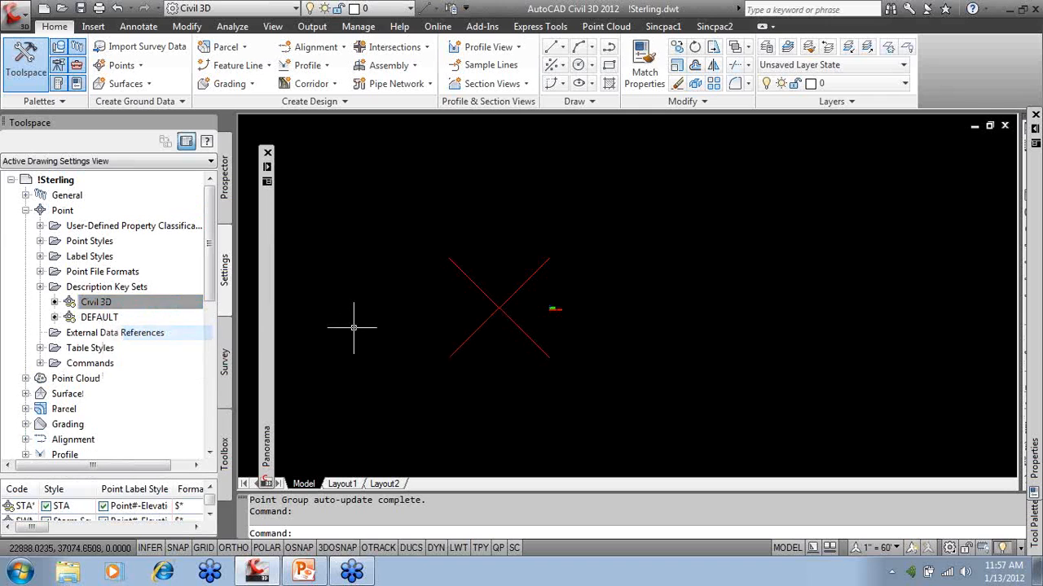
{"action": "mouse_move", "coordinate": [266, 280]}
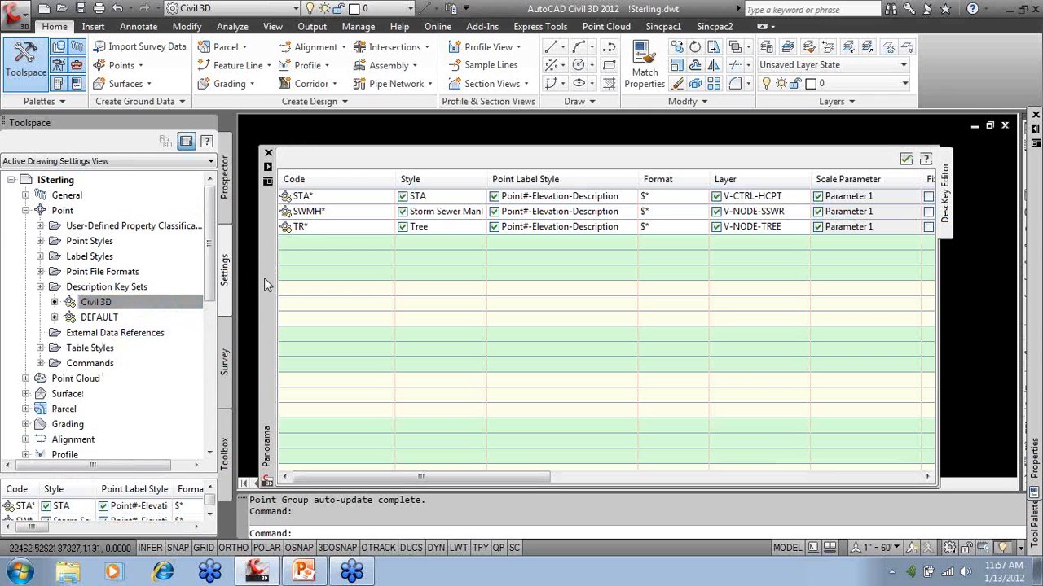
Change the TR* description key's code to TRD* and assign it the 3D TreeD point style.
{"action": "left_click", "coordinate": [330, 229]}
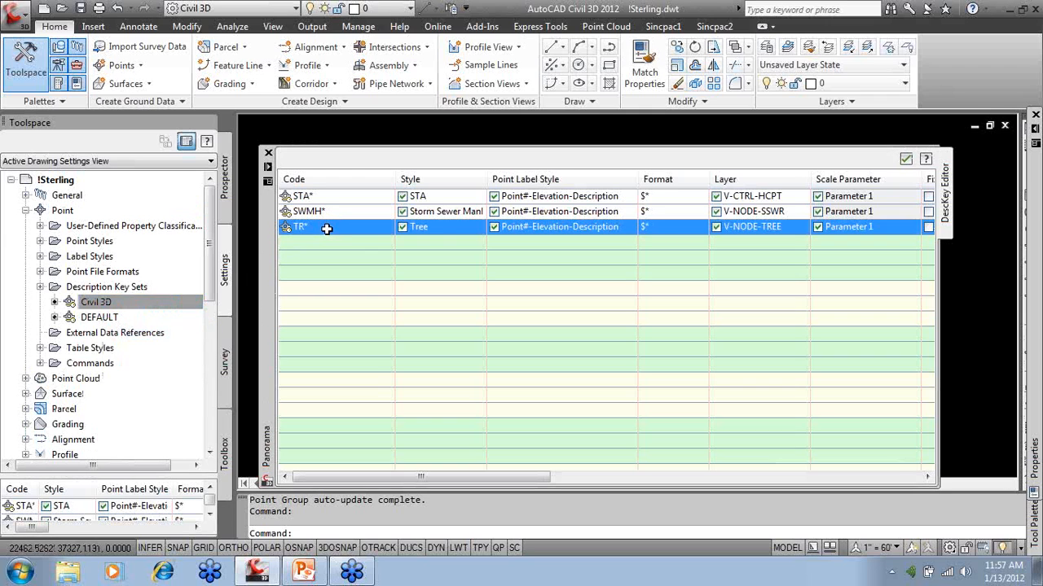
{"action": "left_click", "coordinate": [317, 228]}
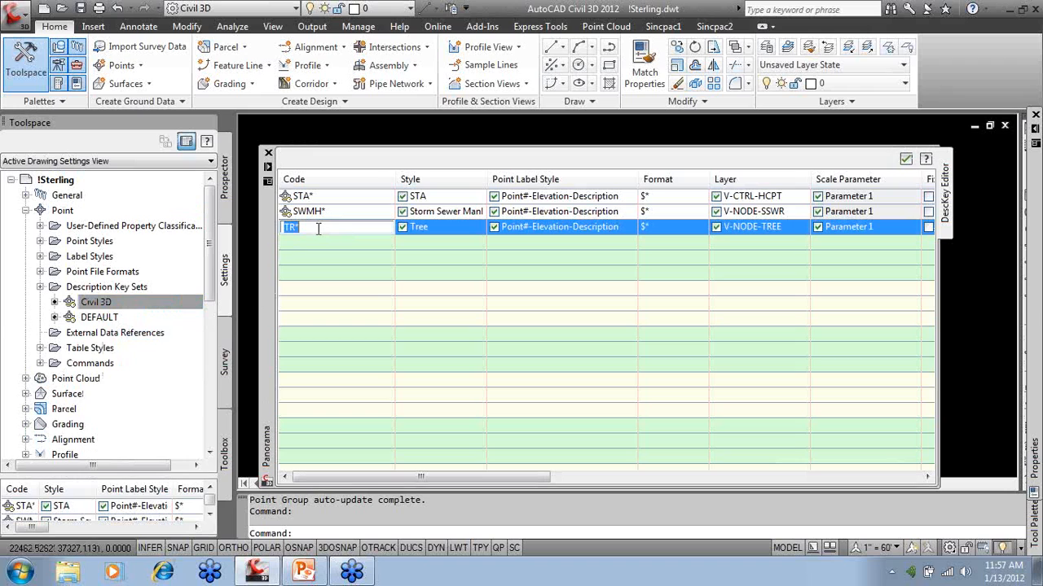
{"action": "type", "text": "TRD"}
{"action": "left_click", "coordinate": [427, 228]}
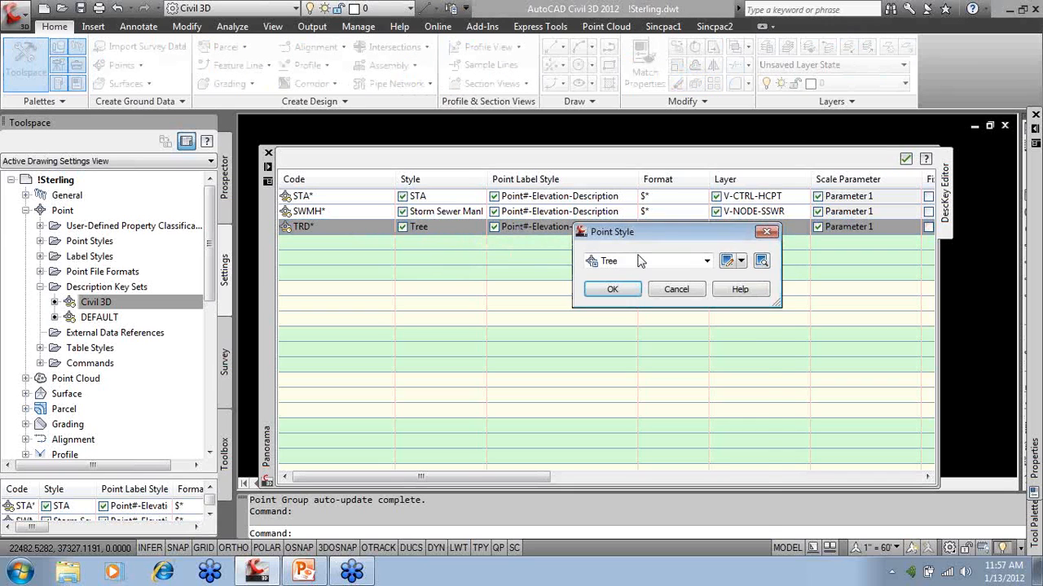
{"action": "left_click", "coordinate": [640, 259]}
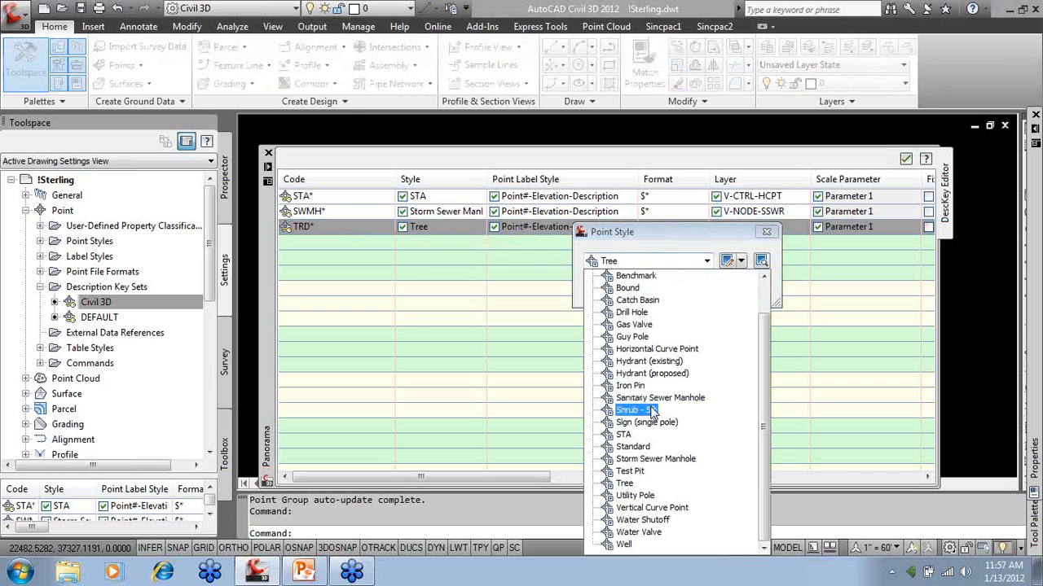
{"action": "left_click_drag", "start_coordinate": [764, 401], "coordinate": [764, 364]}
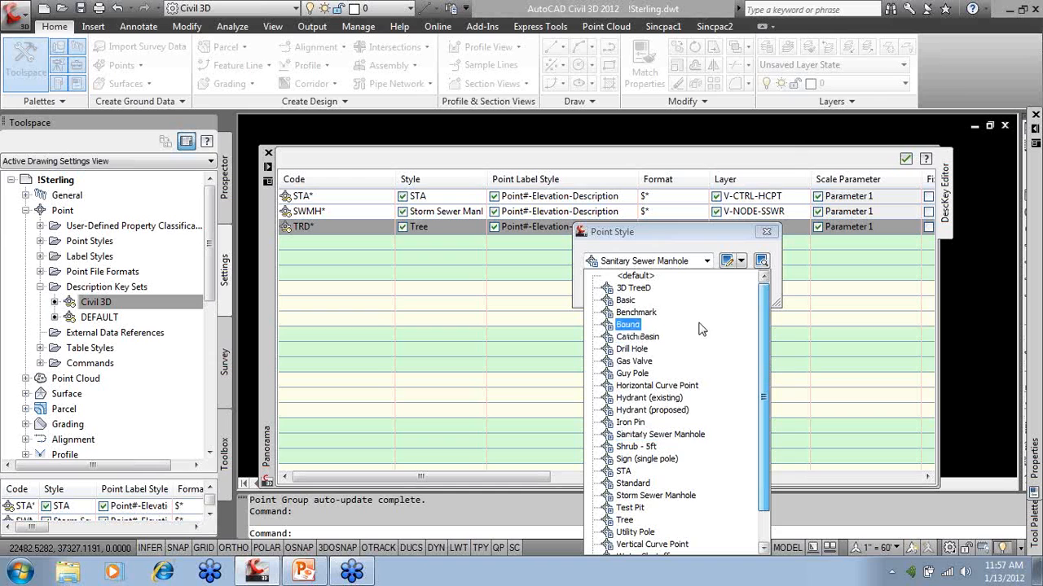
{"action": "left_click", "coordinate": [632, 288]}
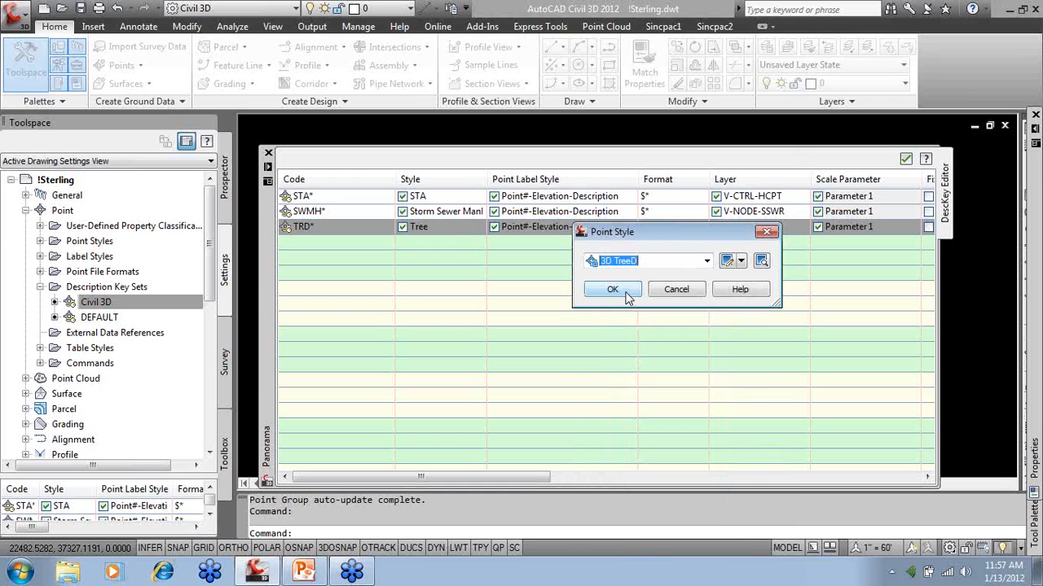
{"action": "left_click", "coordinate": [627, 293]}
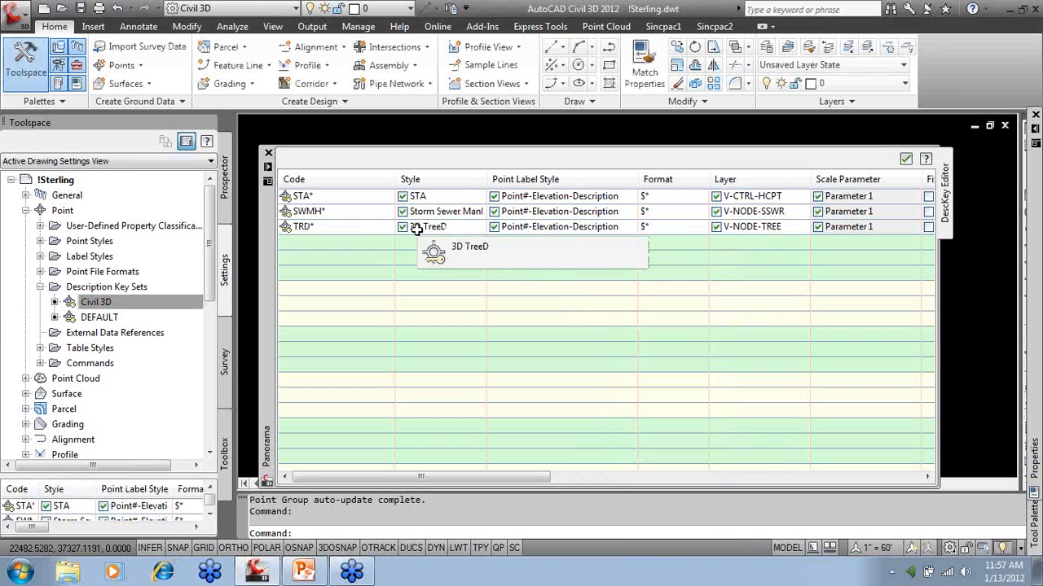
Assign the TREE-D point label style to the TRD* description key.
{"action": "left_click", "coordinate": [551, 226]}
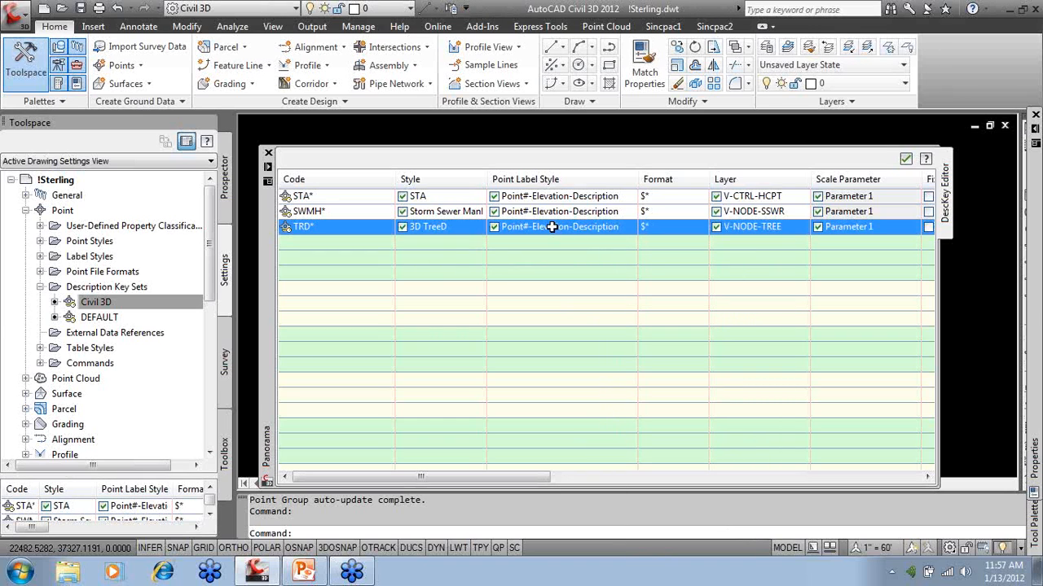
{"action": "left_click", "coordinate": [616, 228]}
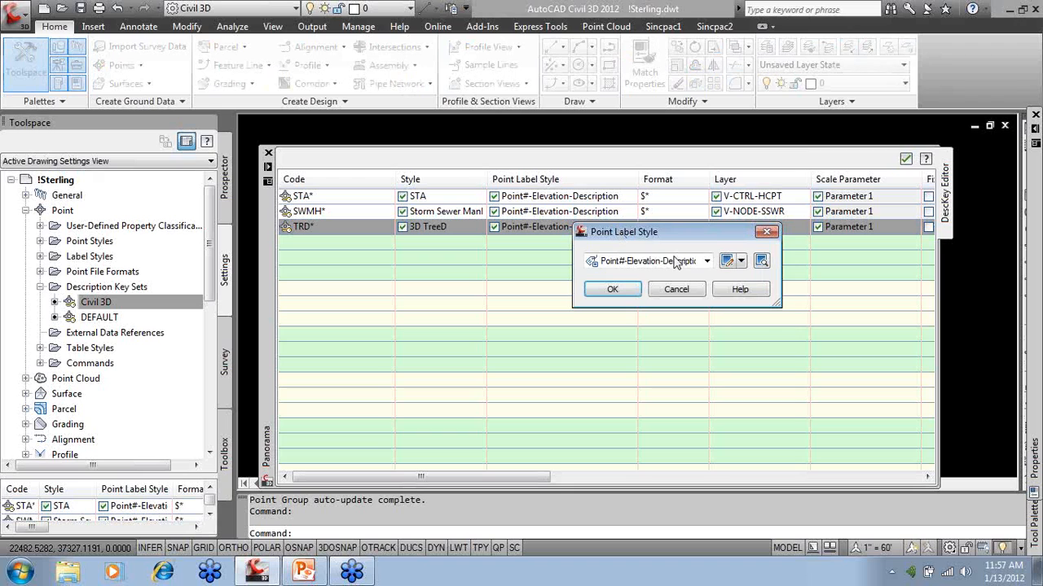
{"action": "left_click", "coordinate": [706, 262]}
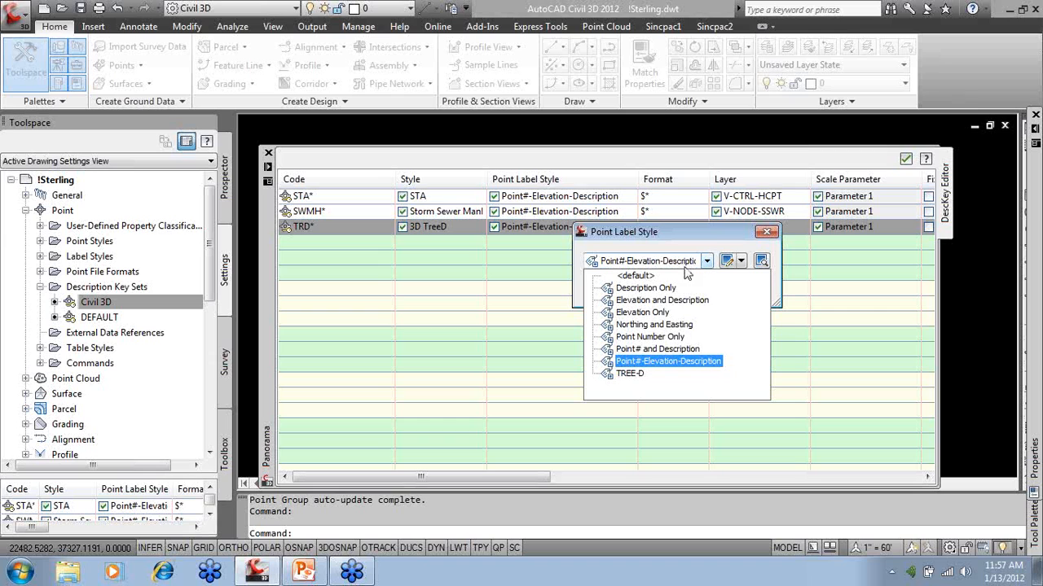
{"action": "left_click", "coordinate": [630, 364]}
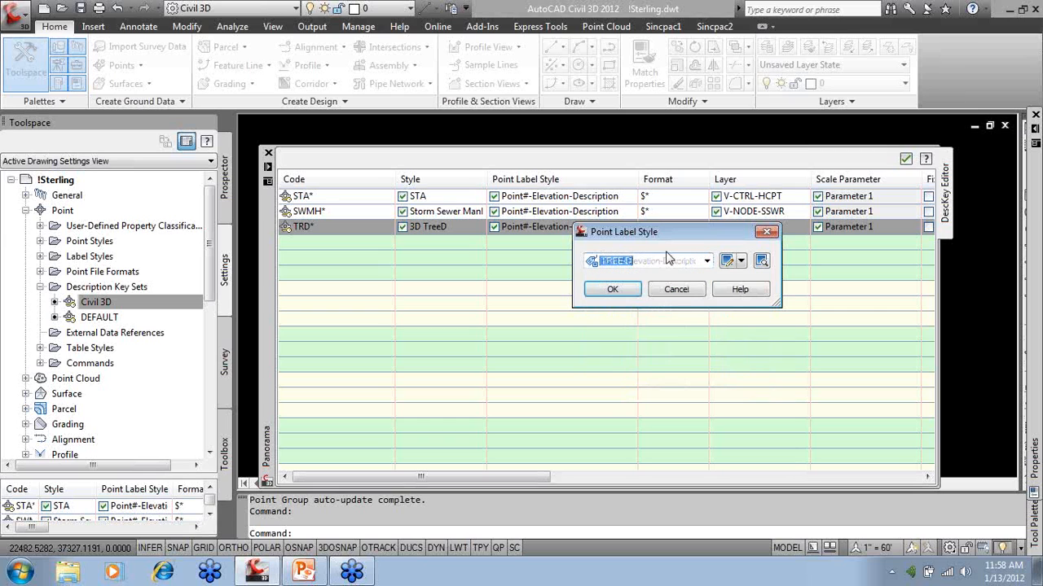
{"action": "left_click", "coordinate": [613, 291]}
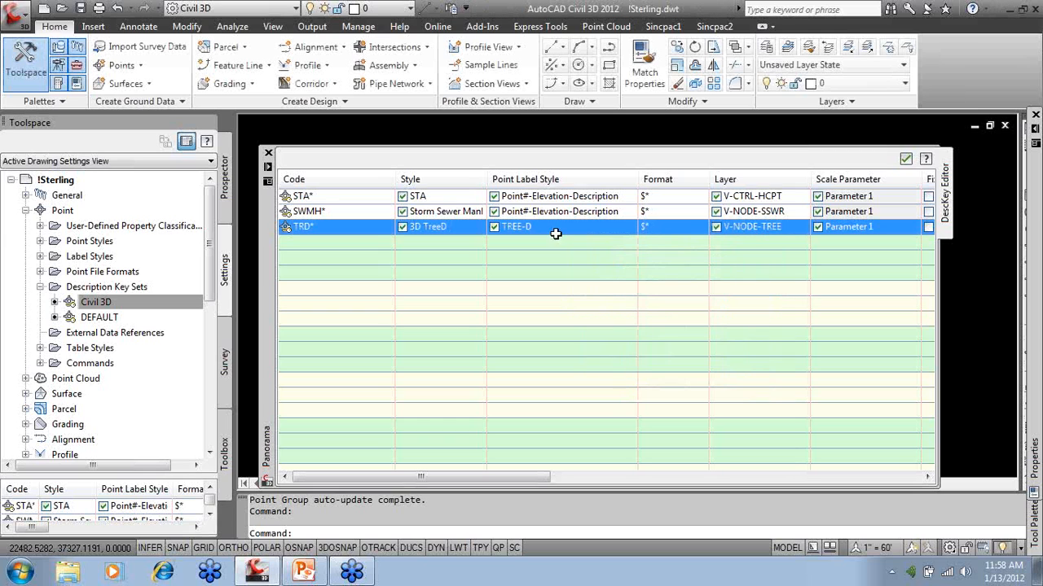
Set the TRD* key's format to $1" $2 Tree and close the description key editor.
{"action": "left_click", "coordinate": [660, 226]}
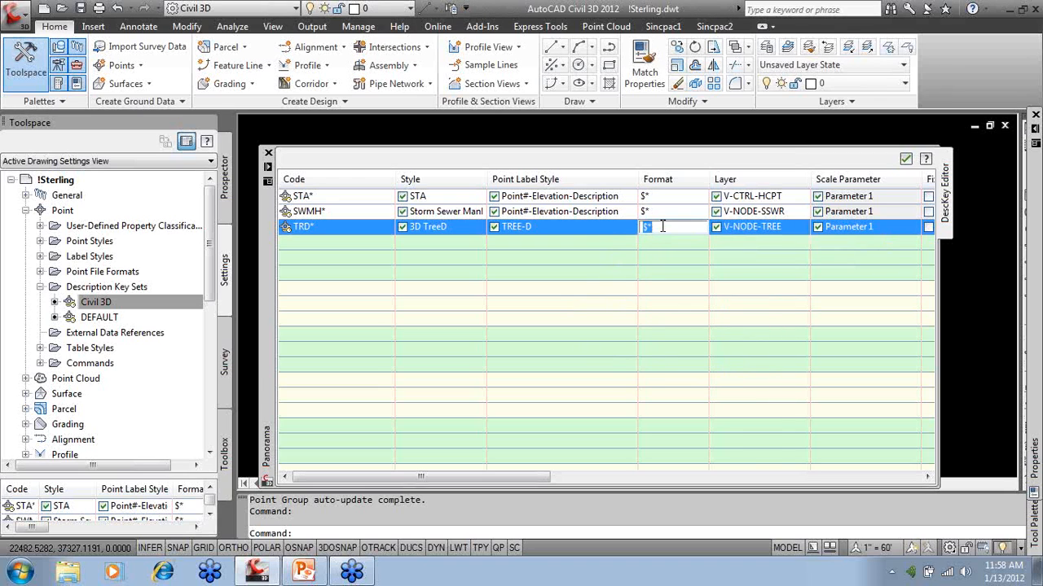
{"action": "left_click", "coordinate": [662, 226]}
{"action": "type", "text": "\" $2 Tree"}
{"action": "left_click", "coordinate": [654, 244]}
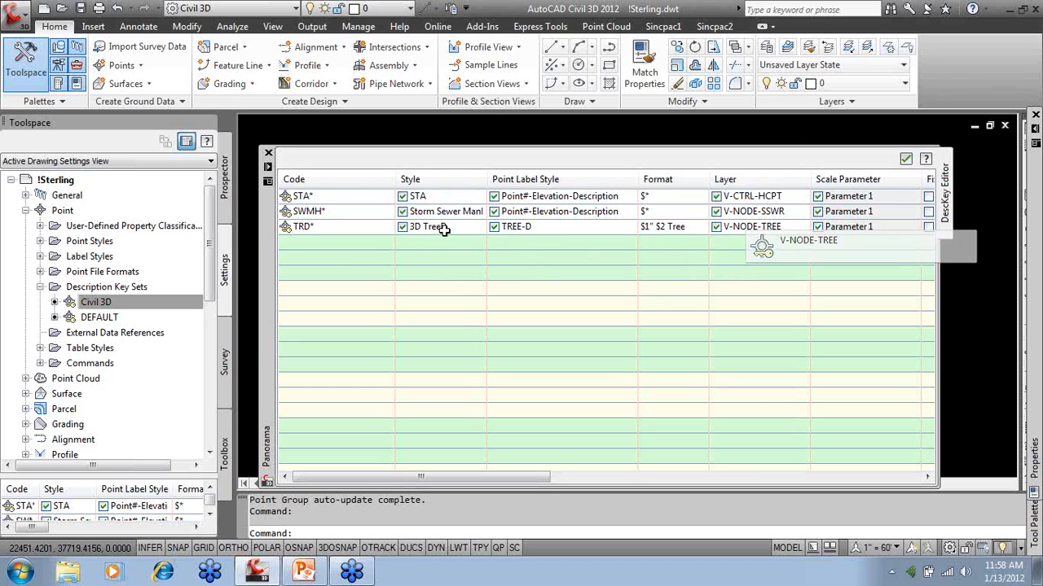
{"action": "left_click", "coordinate": [269, 153]}
Create a test point manually with the description TRD 8 OAK and elevation 100.
{"action": "left_click", "coordinate": [122, 65]}
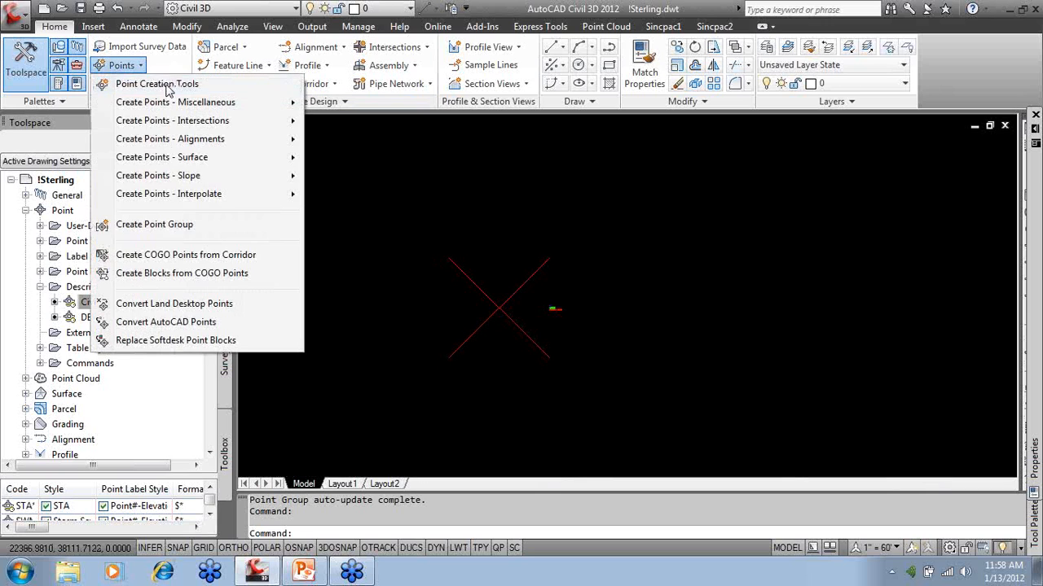
{"action": "left_click", "coordinate": [155, 81]}
{"action": "left_click", "coordinate": [337, 172]}
{"action": "left_click", "coordinate": [359, 191]}
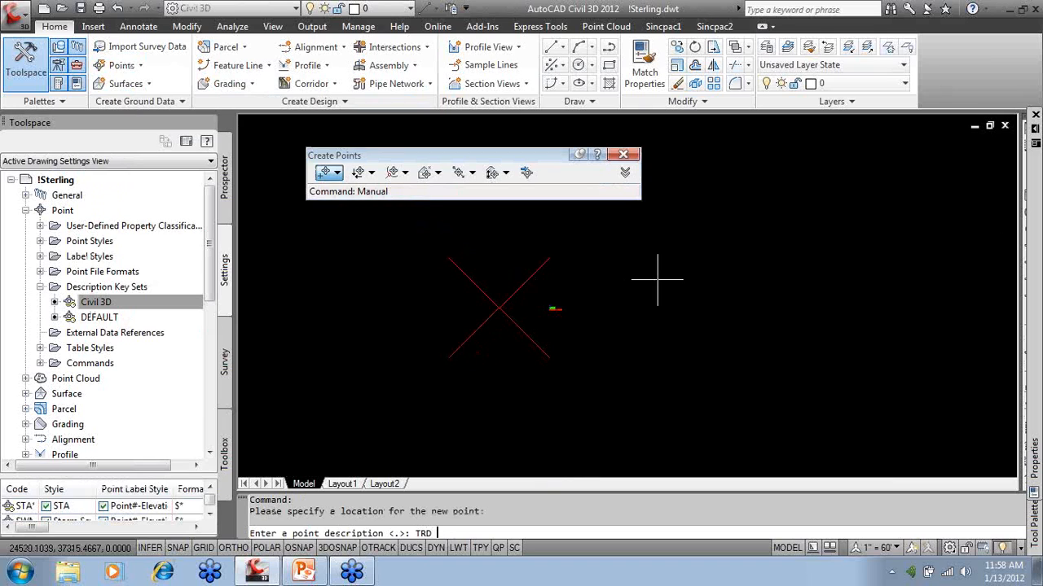
{"action": "type", "text": "OAK"}
{"action": "key", "text": "Return"}
{"action": "type", "text": "100"}
{"action": "key", "text": "Return"}
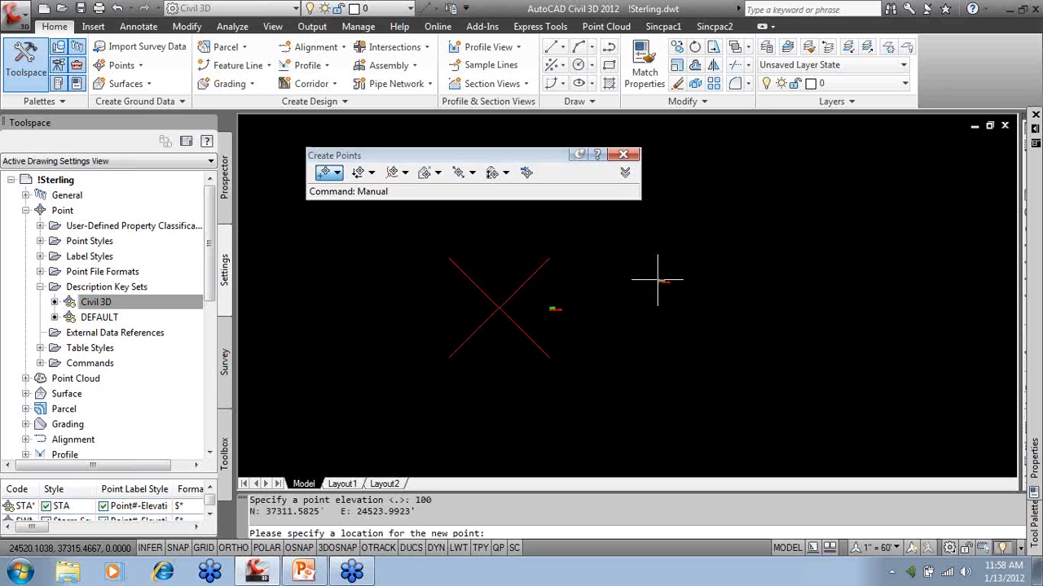
{"action": "key", "text": "Escape"}
Examine the new tree point's symbol and its size in the drawing.
{"action": "scroll", "coordinate": [668, 281], "scroll_direction": "up", "scroll_amount": 6}
{"action": "scroll", "coordinate": [579, 285], "scroll_direction": "up", "scroll_amount": 3}
{"action": "scroll", "coordinate": [580, 285], "scroll_direction": "down", "scroll_amount": 4}
{"action": "middle_click_drag", "start_coordinate": [635, 288], "coordinate": [572, 316]}
{"action": "scroll", "coordinate": [489, 297], "scroll_direction": "up", "scroll_amount": 2}
{"action": "scroll", "coordinate": [477, 325], "scroll_direction": "down", "scroll_amount": 6}
{"action": "scroll", "coordinate": [521, 367], "scroll_direction": "up", "scroll_amount": 4}
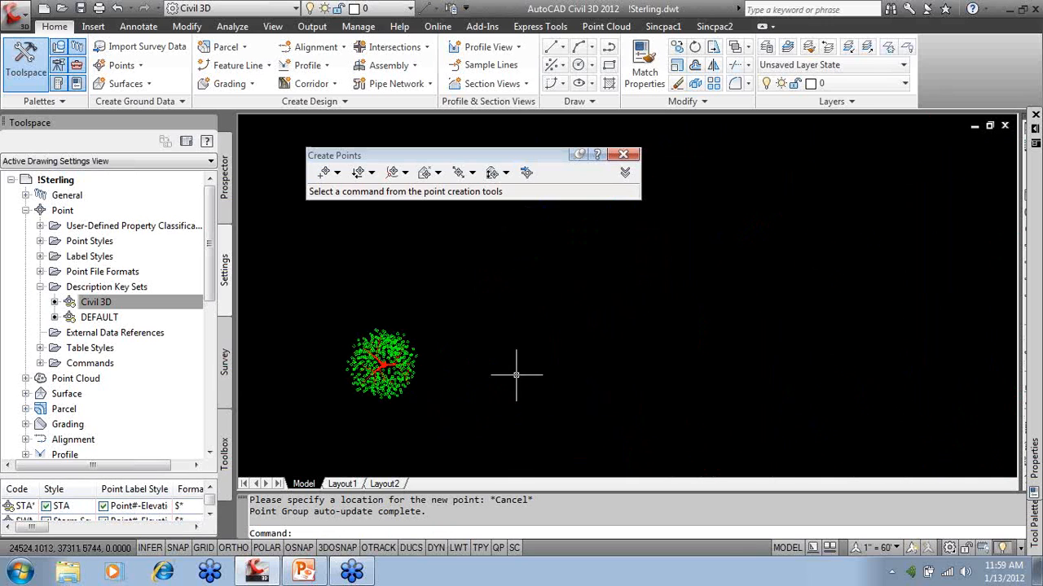
{"action": "middle_click_drag", "start_coordinate": [516, 375], "coordinate": [510, 310]}
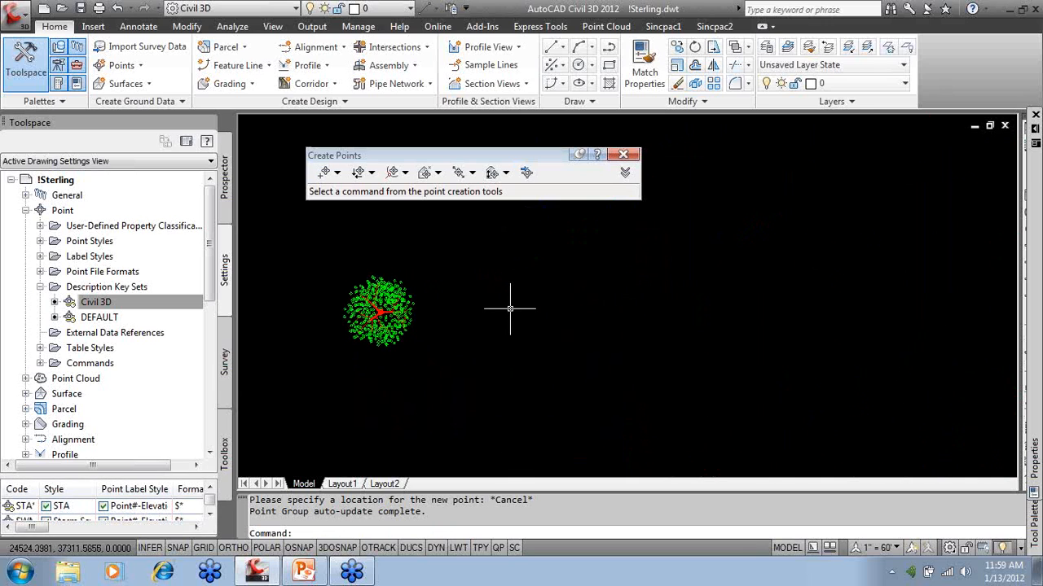
{"action": "scroll", "coordinate": [477, 298], "scroll_direction": "down", "scroll_amount": 4}
{"action": "scroll", "coordinate": [465, 298], "scroll_direction": "up", "scroll_amount": 6}
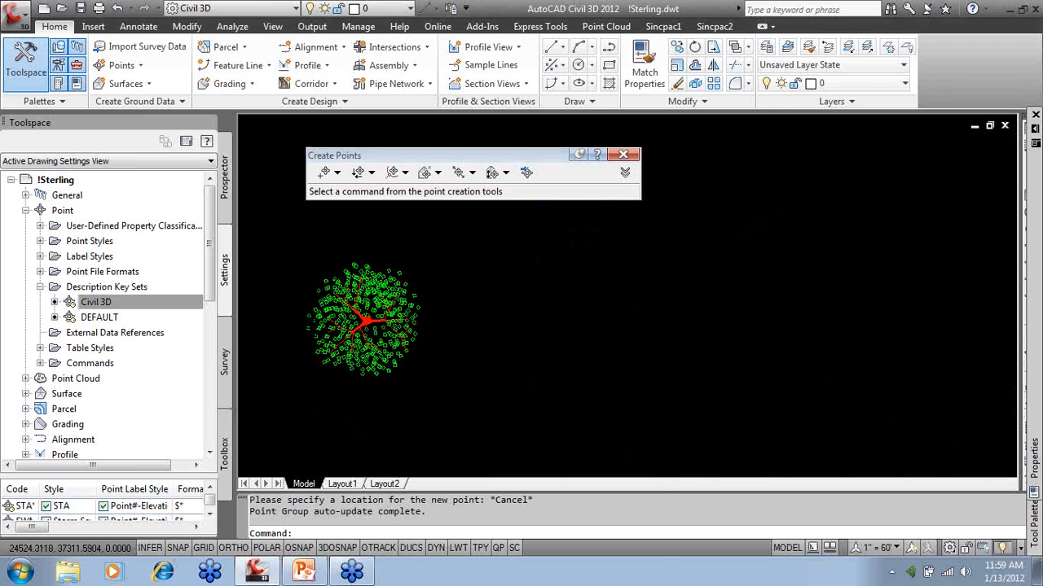
Inspect the tree point in Object Viewer, orbiting it to a front view, and close the viewer.
{"action": "left_click", "coordinate": [363, 315]}
{"action": "right_click", "coordinate": [501, 306]}
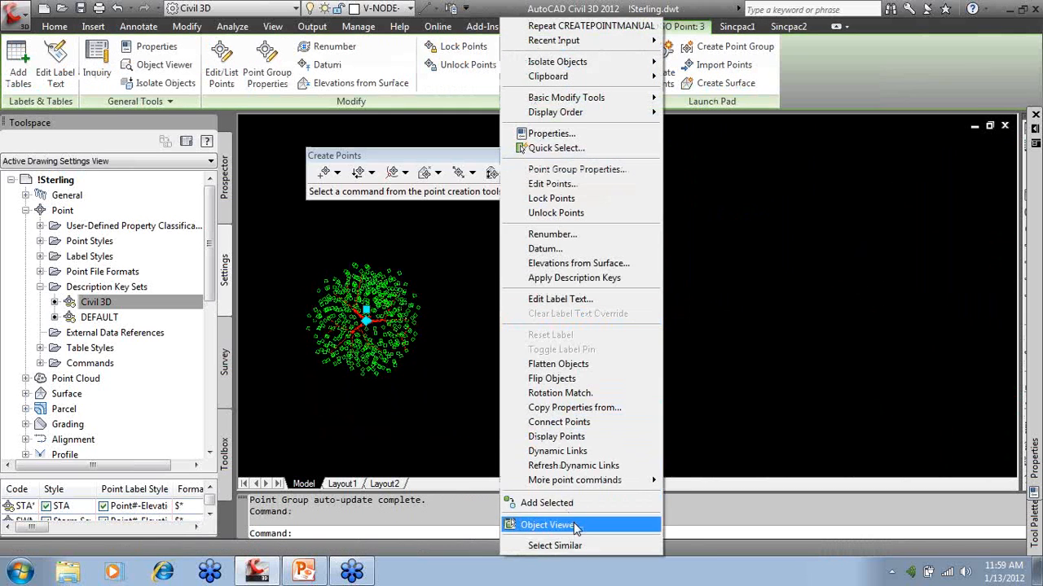
{"action": "left_click", "coordinate": [540, 525]}
{"action": "left_click_drag", "start_coordinate": [531, 366], "coordinate": [531, 263]}
{"action": "scroll", "coordinate": [567, 333], "scroll_direction": "down", "scroll_amount": 8}
{"action": "scroll", "coordinate": [535, 320], "scroll_direction": "up", "scroll_amount": 5}
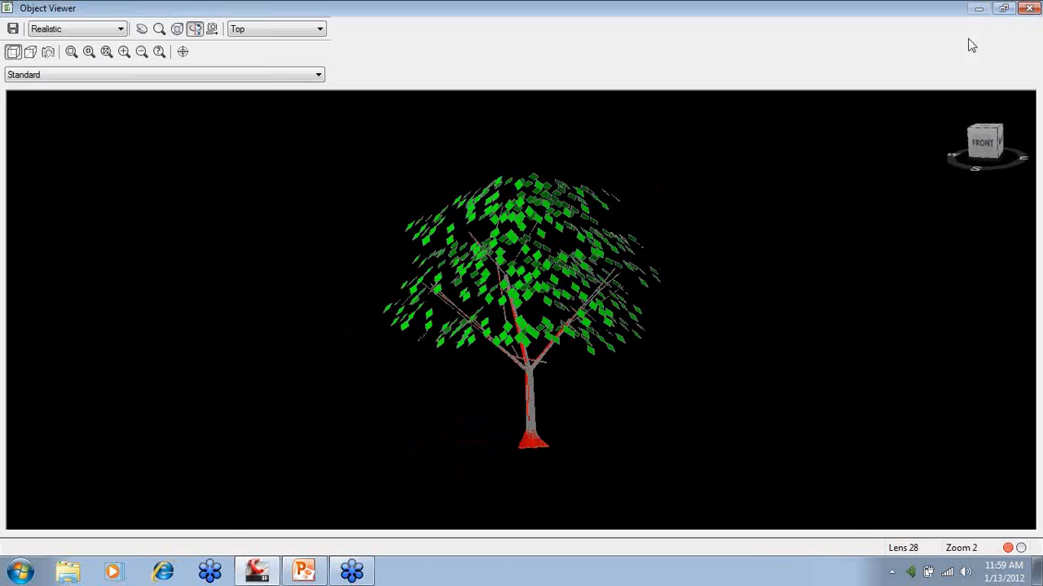
{"action": "left_click", "coordinate": [1028, 8]}
Check the tree point's label, close the point creation tools and erase the test points from the drawing.
{"action": "scroll", "coordinate": [463, 315], "scroll_direction": "down", "scroll_amount": 10}
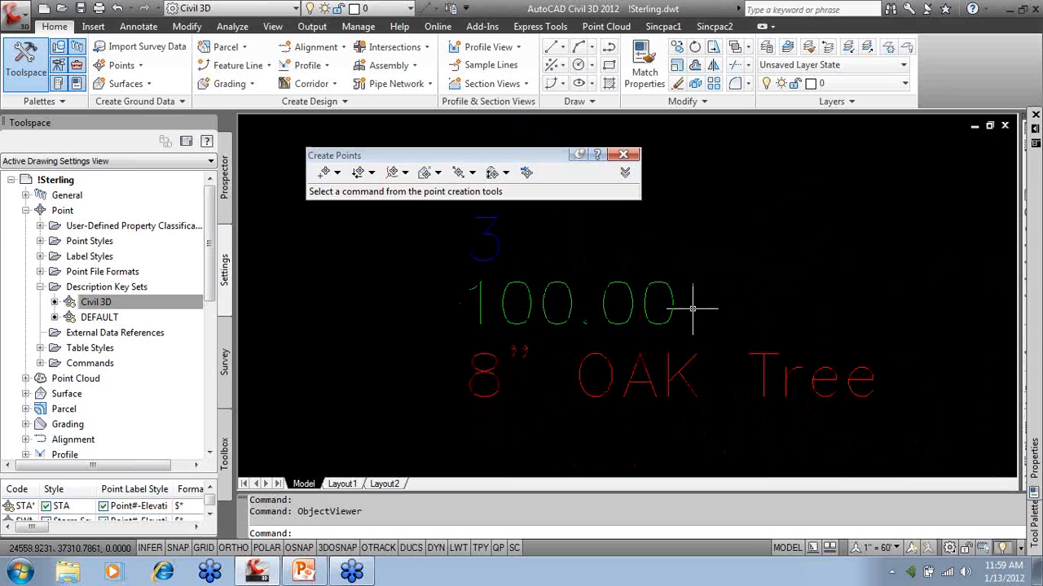
{"action": "left_click", "coordinate": [623, 155]}
{"action": "scroll", "coordinate": [632, 316], "scroll_direction": "down", "scroll_amount": 5}
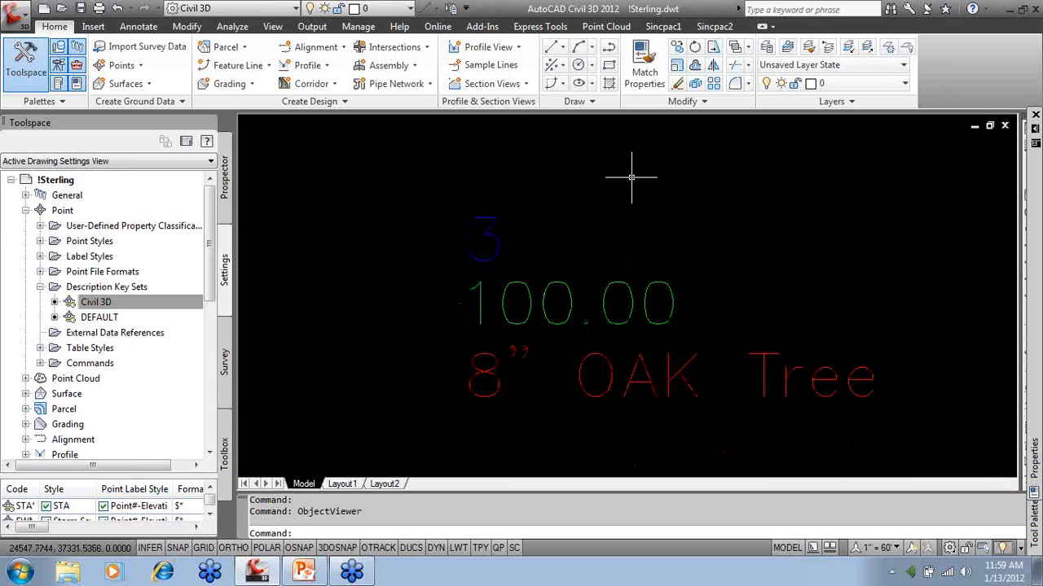
{"action": "type", "text": "e"}
{"action": "key", "text": "Return"}
{"action": "left_click", "coordinate": [731, 270]}
{"action": "left_click", "coordinate": [287, 384]}
{"action": "key", "text": "Return"}
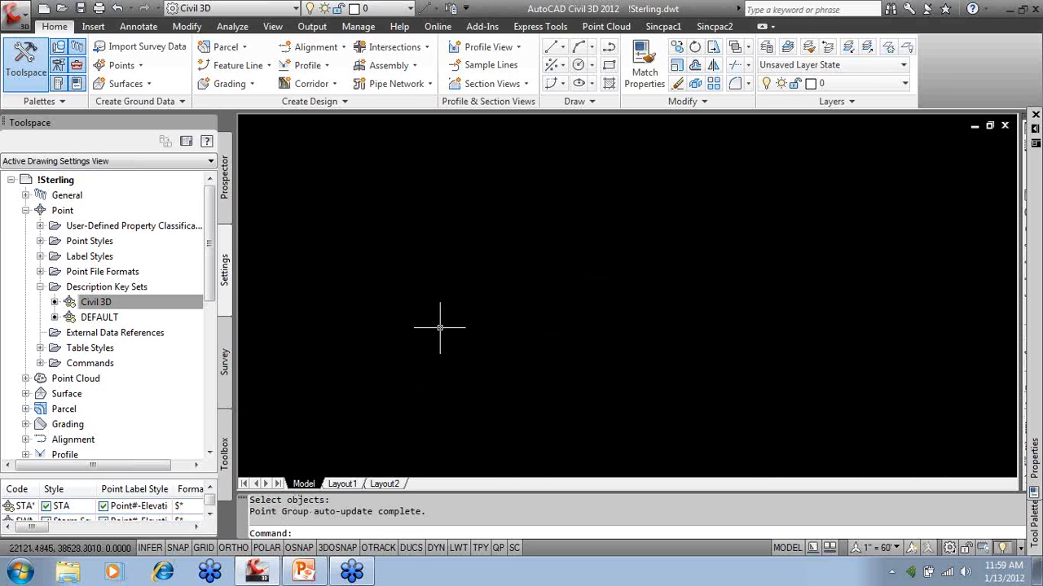
{"action": "key", "text": "alt+Tab"}
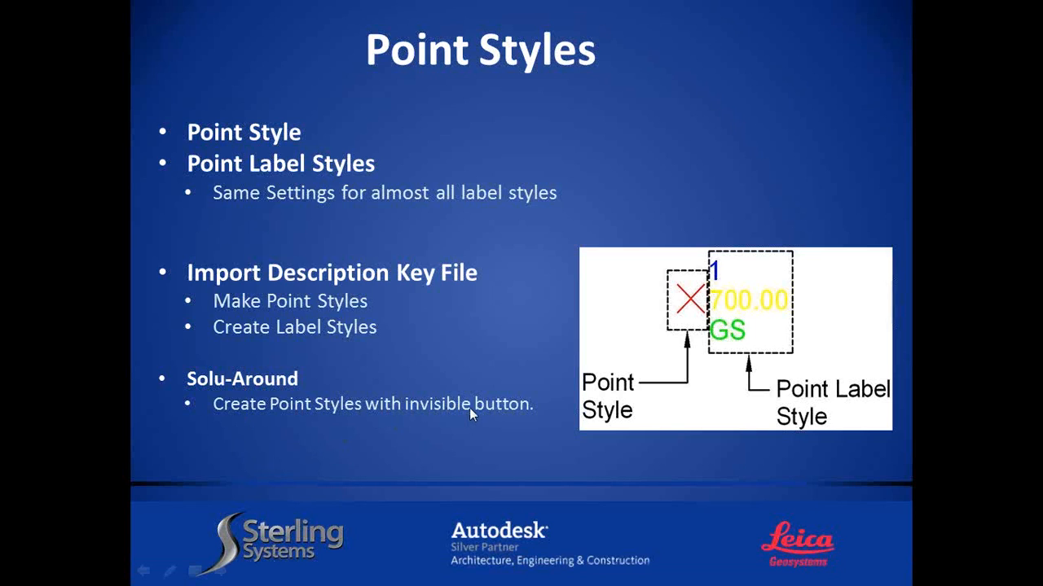
{"action": "left_click", "coordinate": [458, 355]}
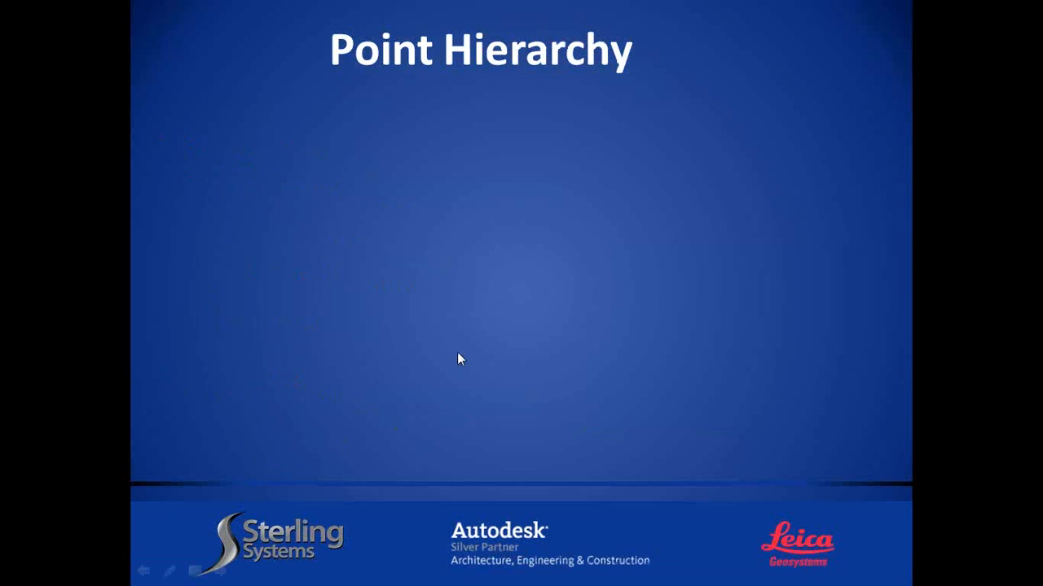
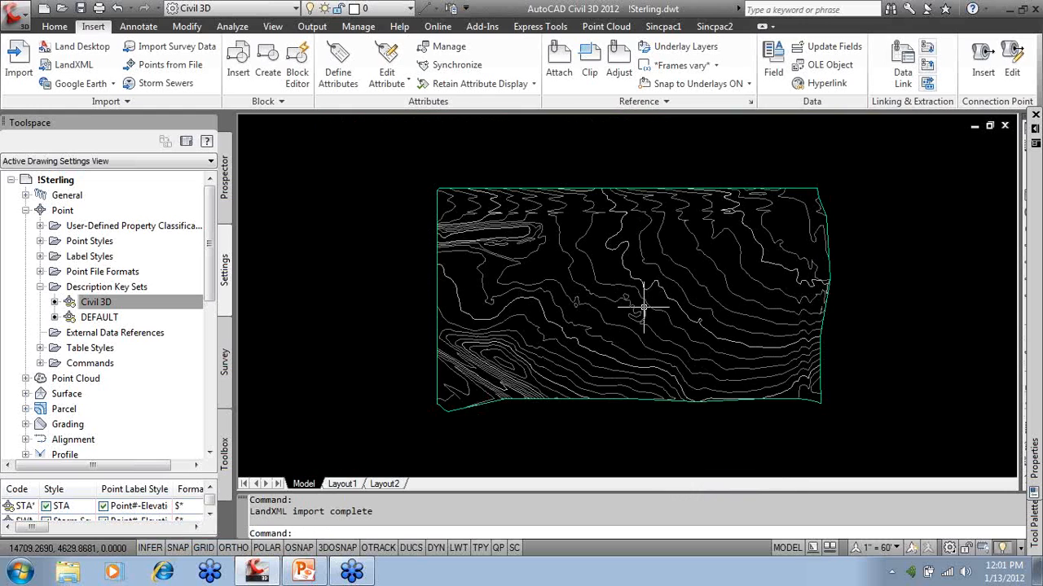
Collapse the Point settings and list the template's available surface styles.
{"action": "middle_click_drag", "start_coordinate": [643, 307], "coordinate": [594, 308]}
{"action": "scroll", "coordinate": [599, 307], "scroll_direction": "up", "scroll_amount": 2}
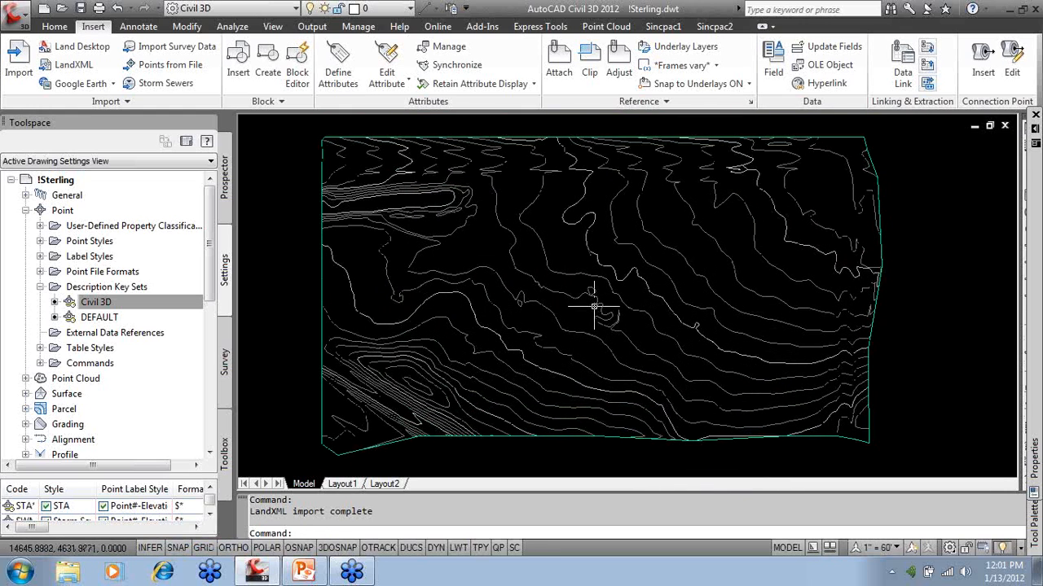
{"action": "left_click", "coordinate": [26, 211]}
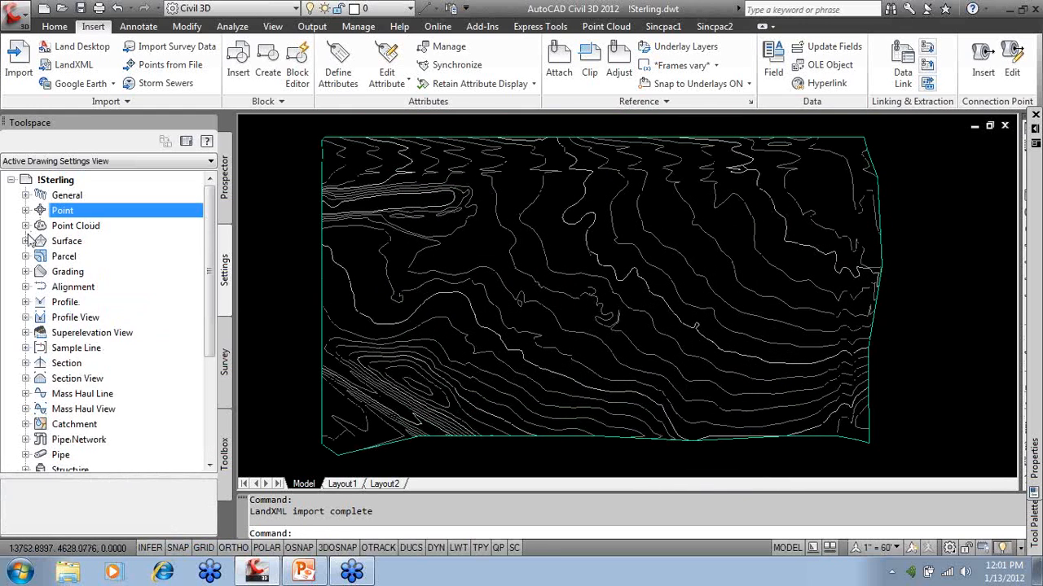
{"action": "left_click", "coordinate": [26, 241]}
{"action": "left_click", "coordinate": [40, 257]}
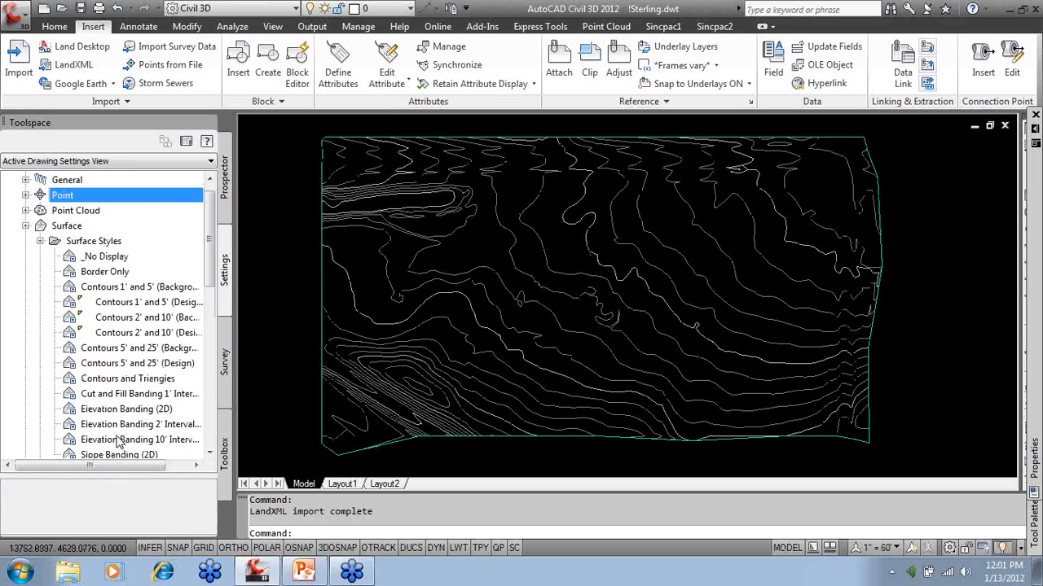
Open the EG surface's properties and apply the Contours 1' and 5' (Design) surface style.
{"action": "left_click", "coordinate": [496, 229]}
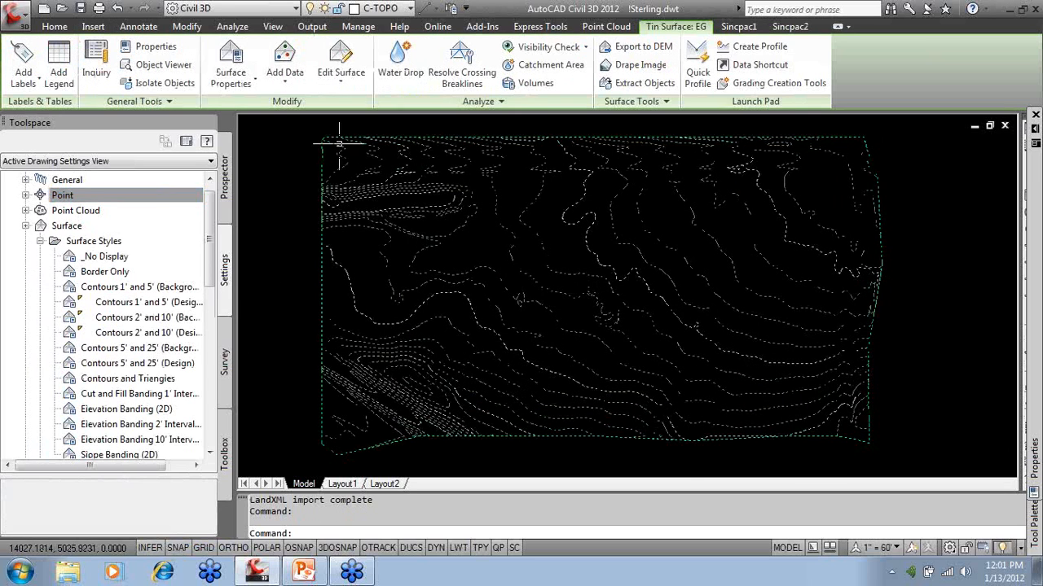
{"action": "left_click", "coordinate": [232, 65]}
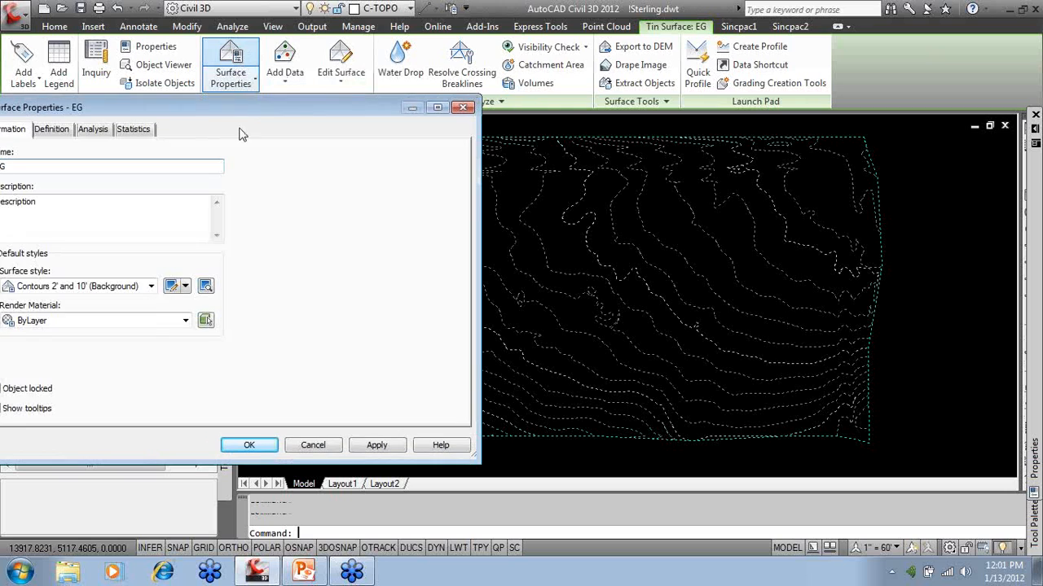
{"action": "left_click", "coordinate": [135, 287]}
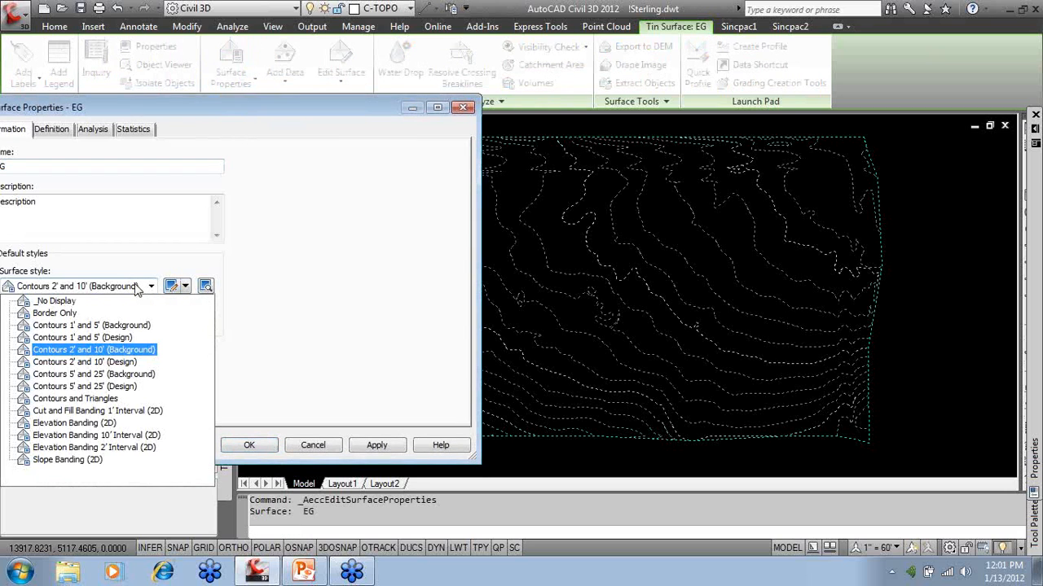
{"action": "left_click", "coordinate": [102, 338]}
{"action": "left_click", "coordinate": [377, 447]}
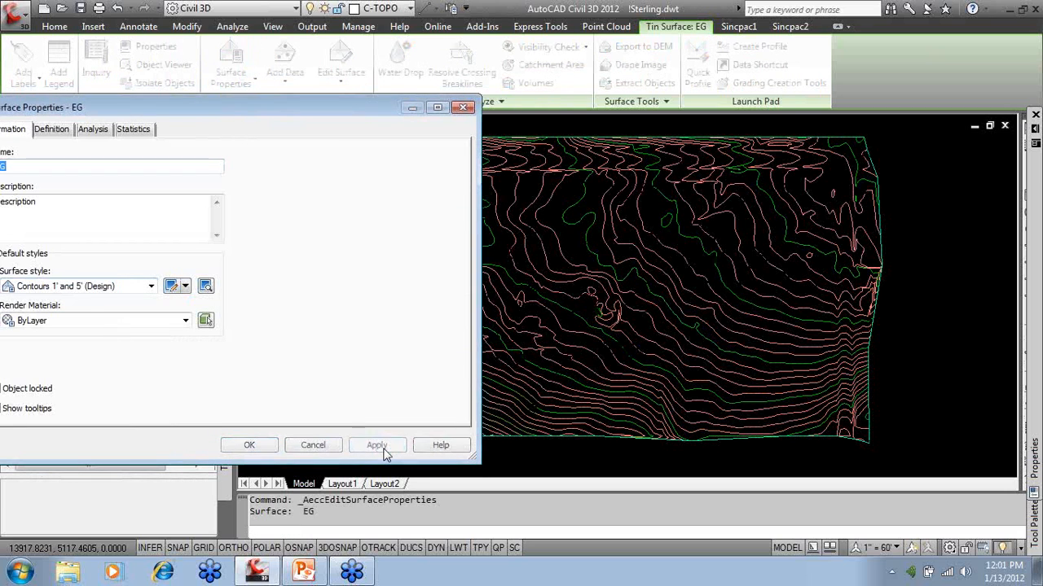
Apply the Border Only surface style to the EG surface.
{"action": "left_click", "coordinate": [115, 289]}
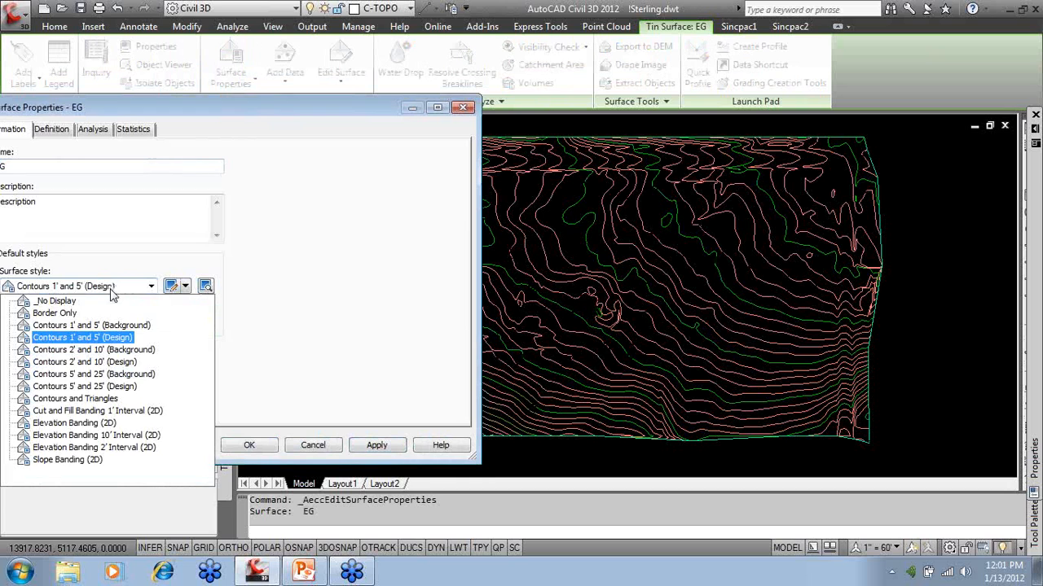
{"action": "left_click", "coordinate": [55, 313]}
{"action": "left_click", "coordinate": [371, 446]}
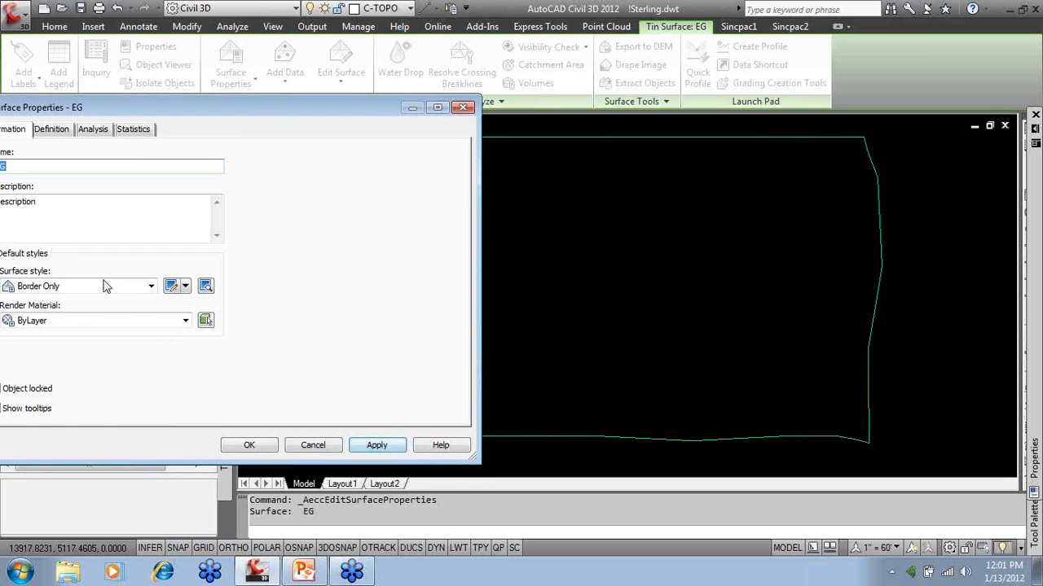
Apply the Contours and Triangles surface style to the EG surface.
{"action": "left_click", "coordinate": [115, 287]}
{"action": "left_click", "coordinate": [89, 397]}
{"action": "left_click", "coordinate": [377, 445]}
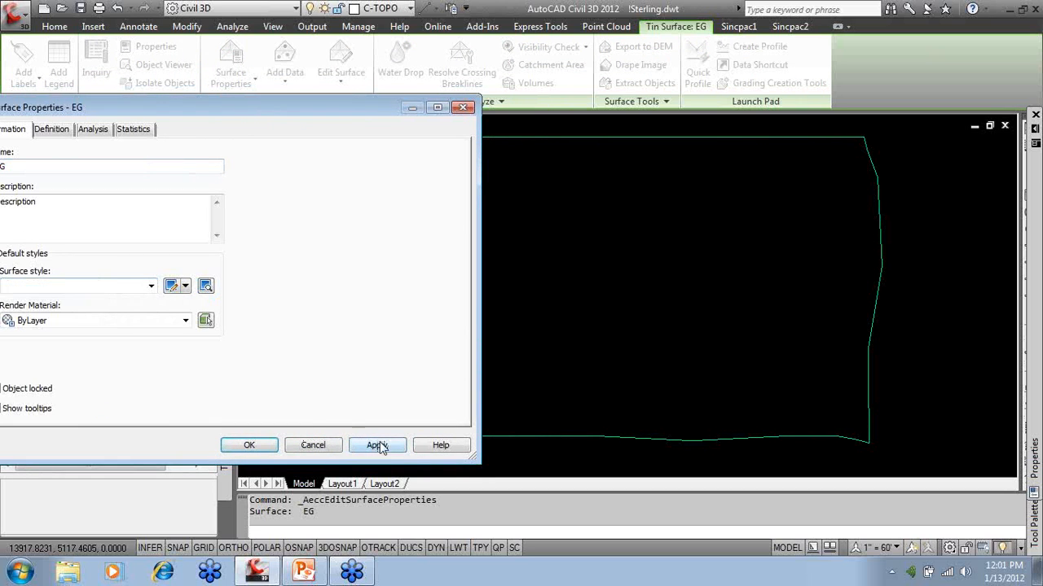
Apply the Elevation Banding (2D) style to the EG surface.
{"action": "left_click", "coordinate": [151, 286]}
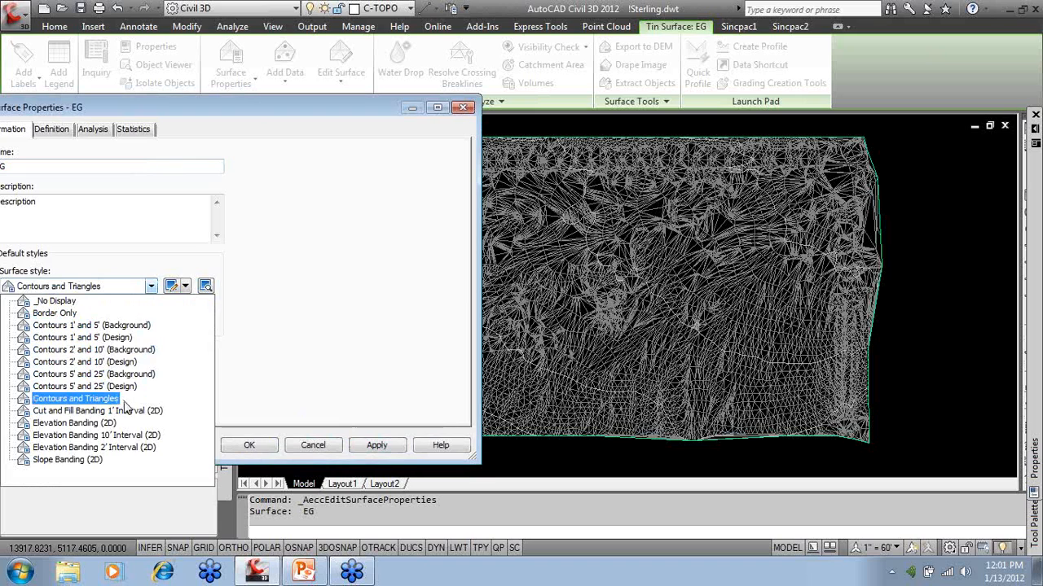
{"action": "left_click", "coordinate": [73, 423]}
{"action": "left_click", "coordinate": [377, 445]}
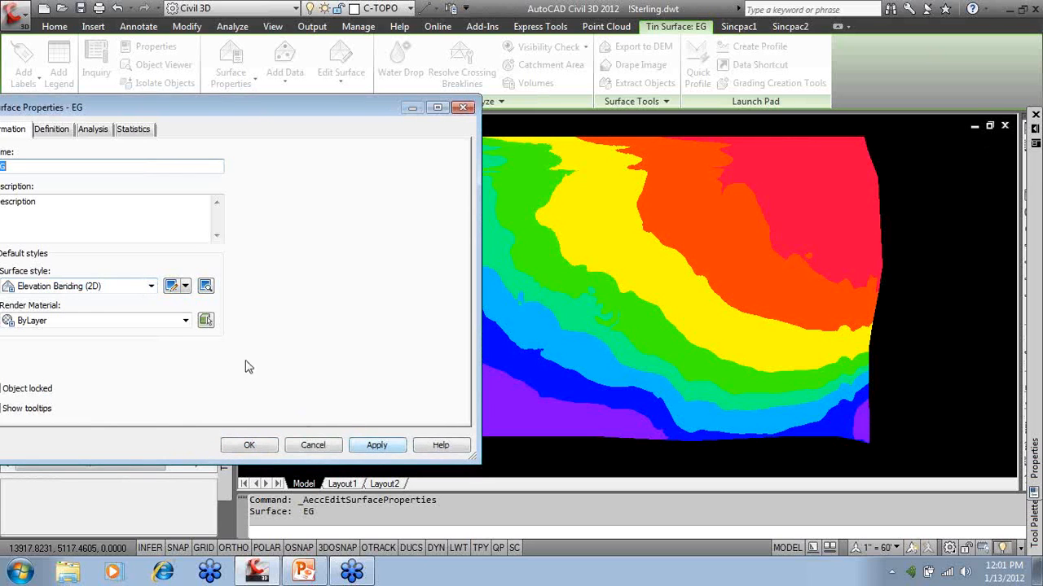
Set the EG surface style to Contours 1' and 5' (Background) and accept the surface properties.
{"action": "left_click", "coordinate": [150, 287]}
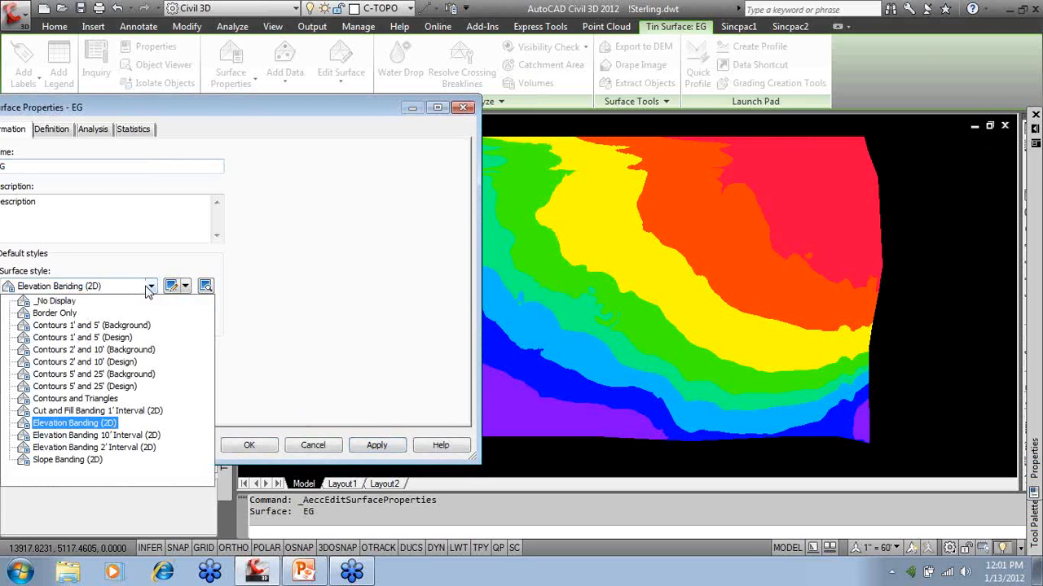
{"action": "left_click", "coordinate": [88, 329]}
{"action": "left_click", "coordinate": [375, 445]}
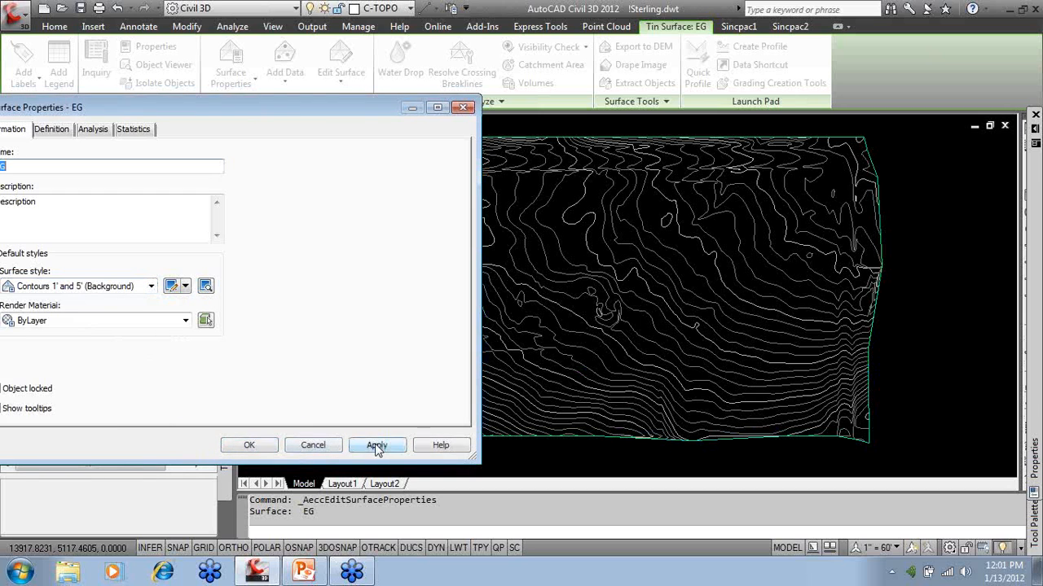
{"action": "left_click", "coordinate": [249, 445]}
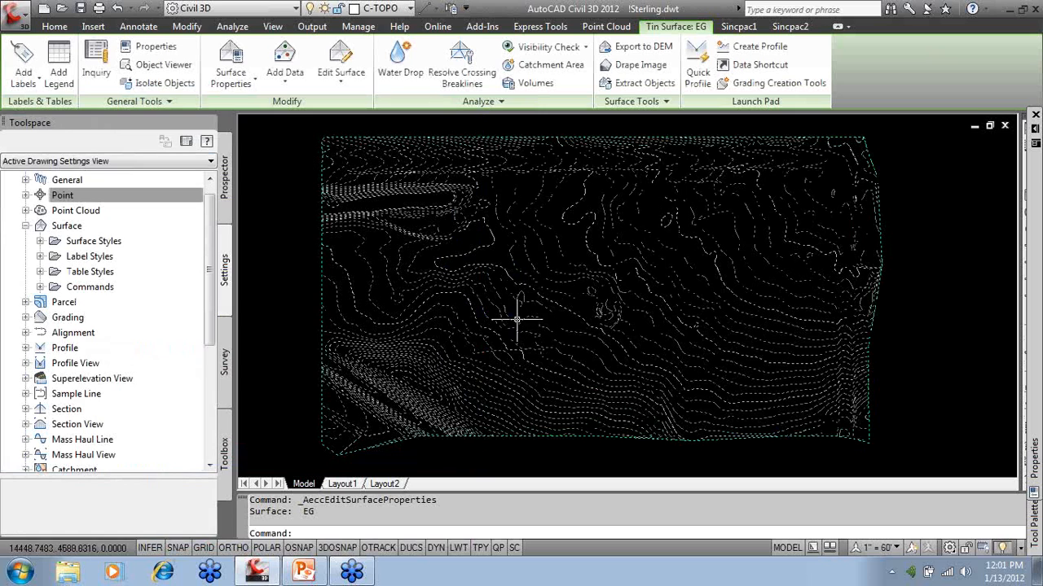
Open the Contours 1' and 5' (Design) surface style for editing and rename it SS-Contours 1' and 5' (Design).
{"action": "mouse_move", "coordinate": [534, 290]}
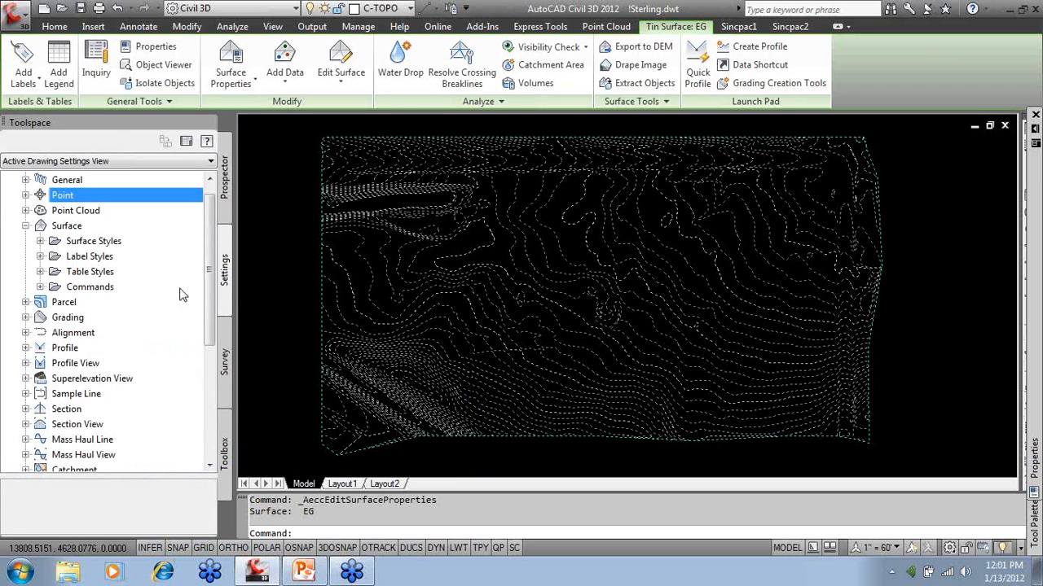
{"action": "left_click", "coordinate": [40, 241]}
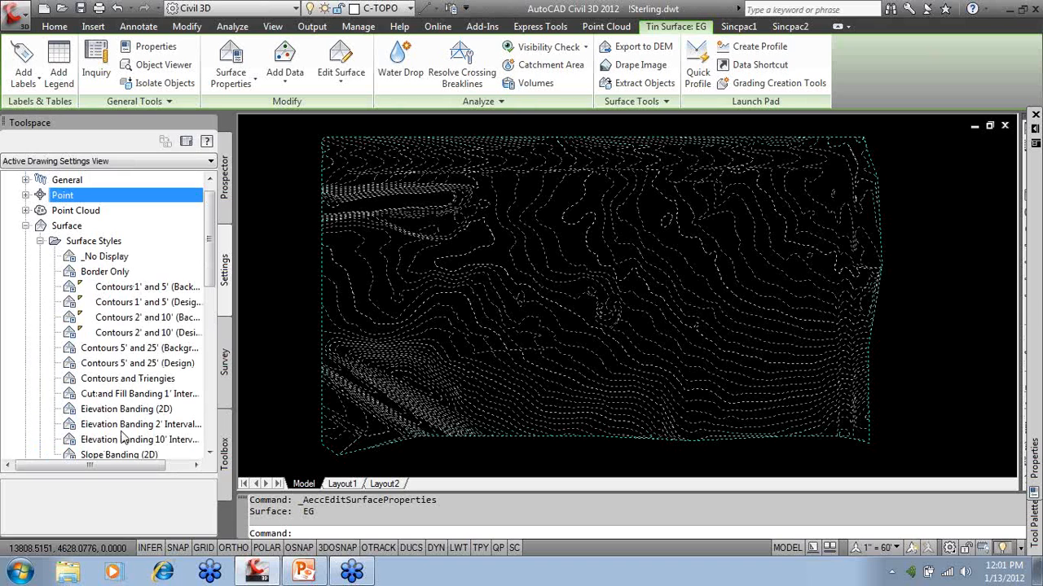
{"action": "left_click", "coordinate": [150, 289]}
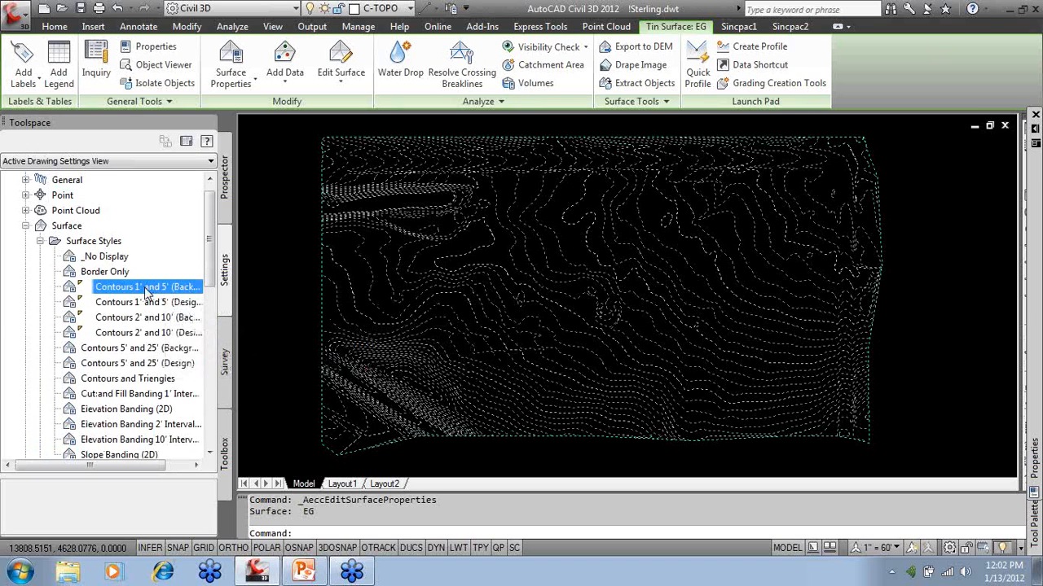
{"action": "left_click", "coordinate": [147, 302]}
{"action": "right_click", "coordinate": [165, 304]}
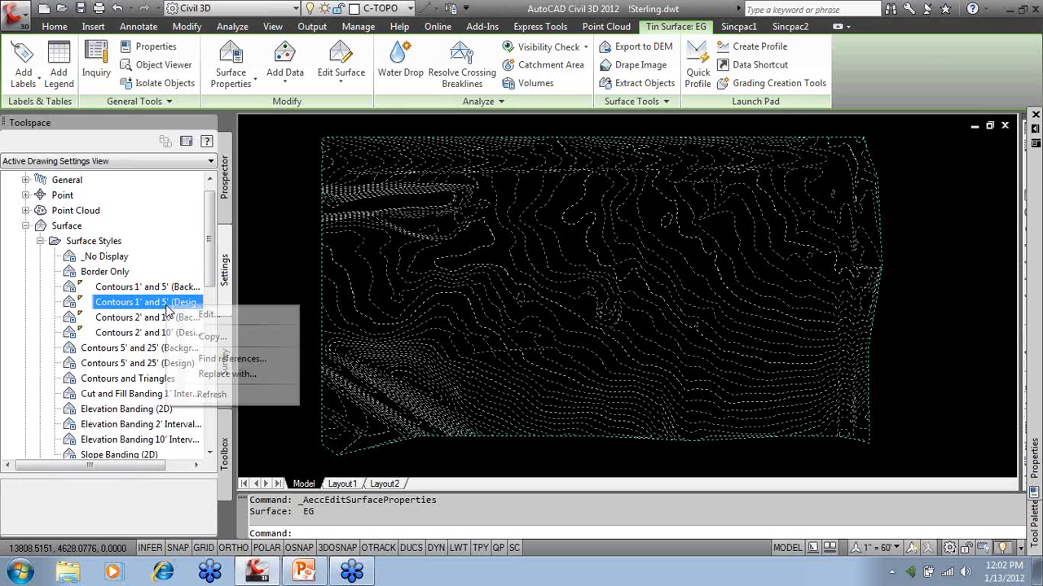
{"action": "left_click", "coordinate": [203, 316]}
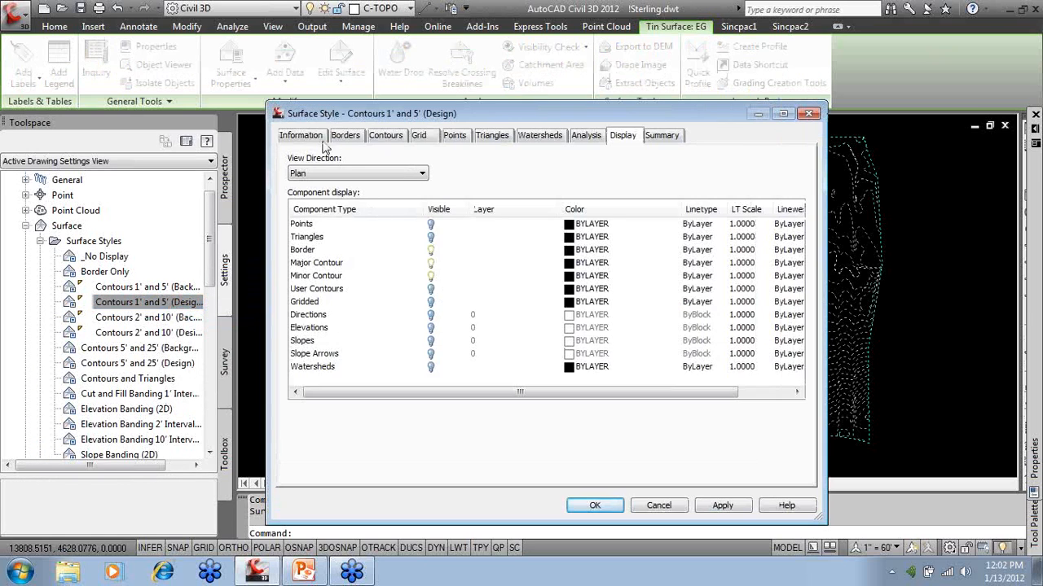
{"action": "left_click", "coordinate": [316, 137]}
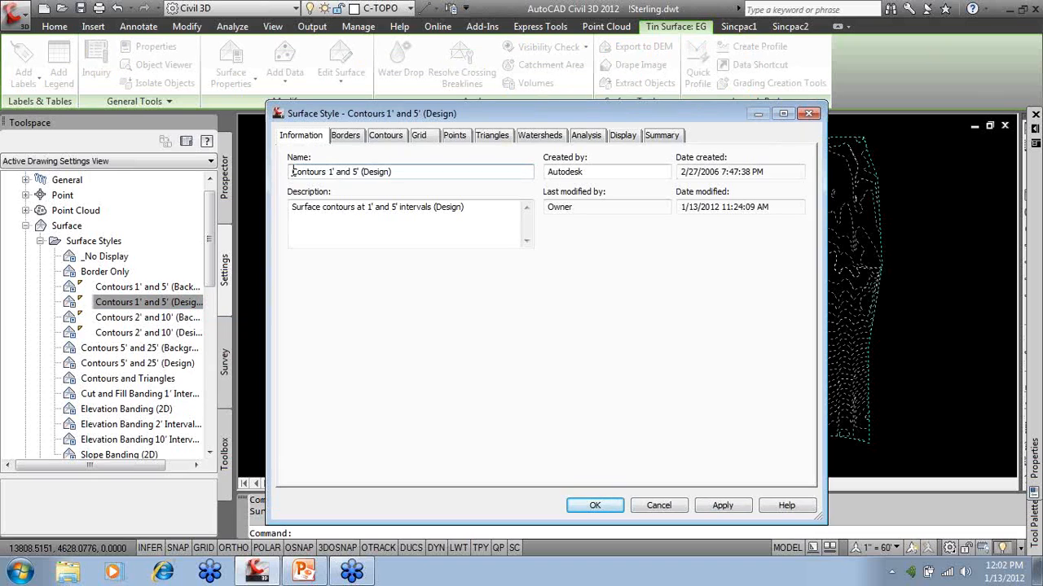
{"action": "type", "text": "SS-"}
Check the border properties of the style, including the available border display modes.
{"action": "left_click", "coordinate": [346, 139]}
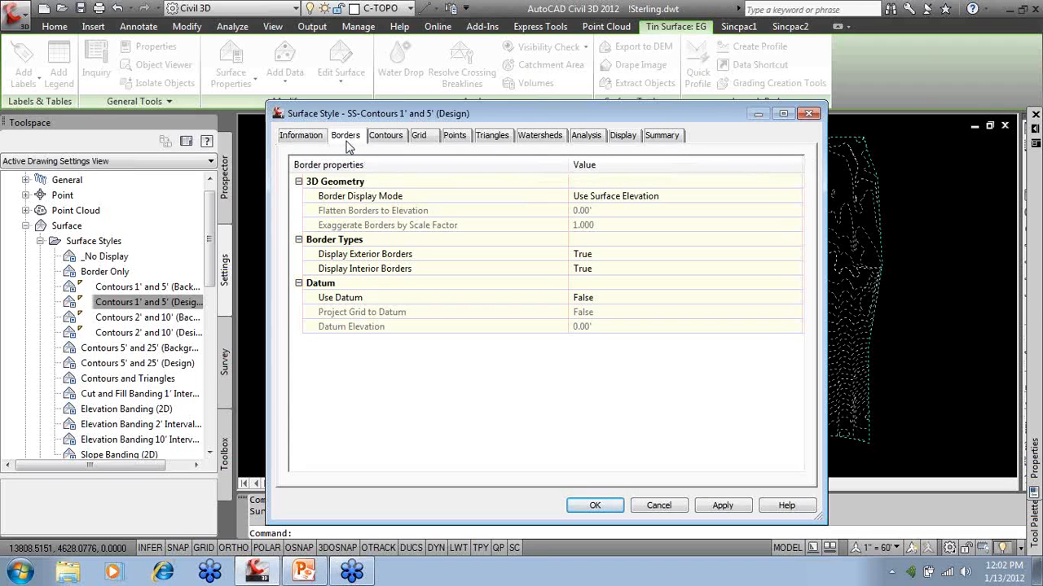
{"action": "left_click", "coordinate": [688, 197]}
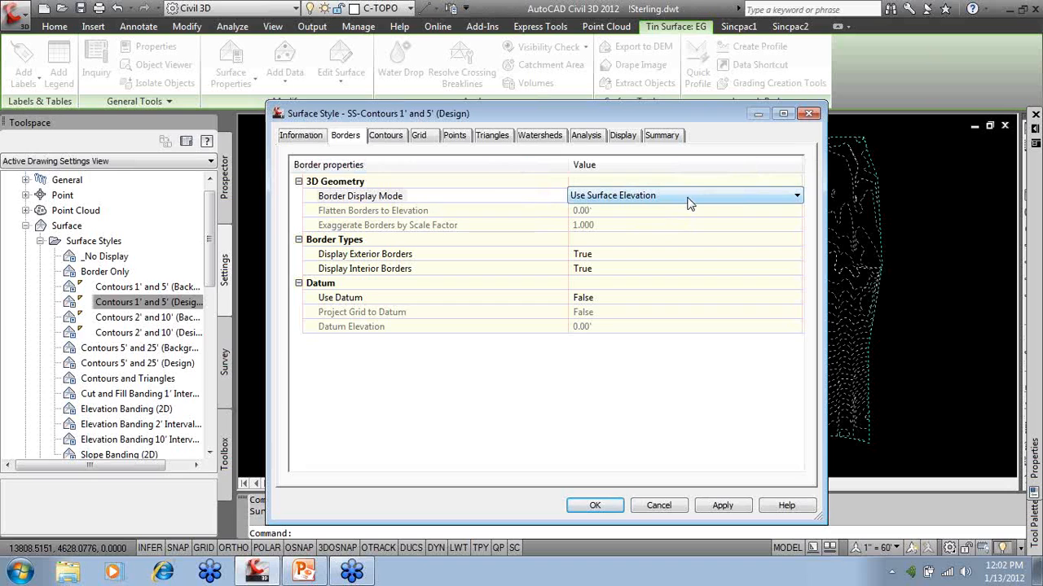
{"action": "left_click", "coordinate": [688, 200]}
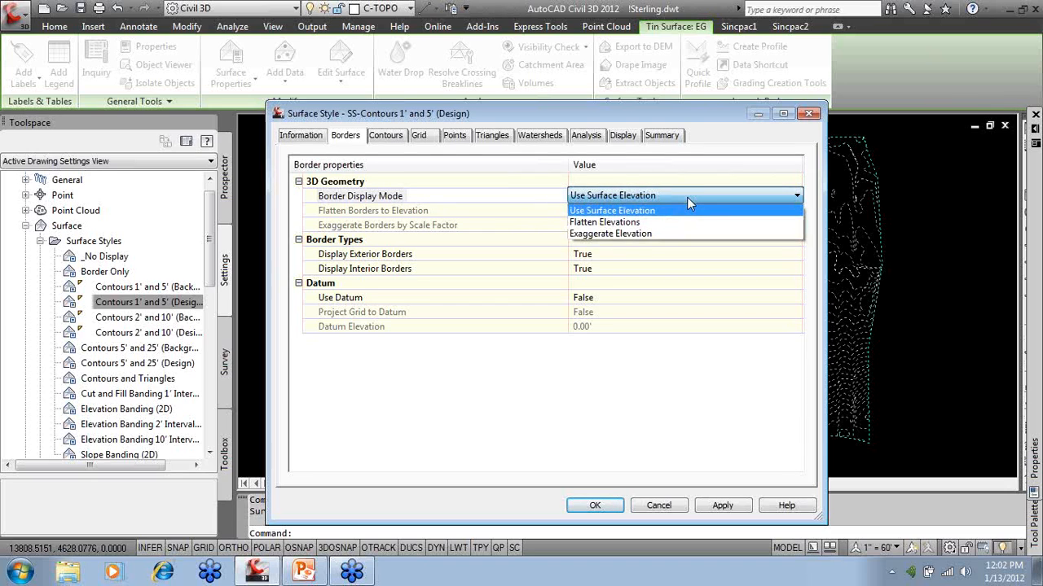
{"action": "left_click", "coordinate": [687, 197]}
{"action": "left_click", "coordinate": [688, 199]}
{"action": "left_click", "coordinate": [686, 197]}
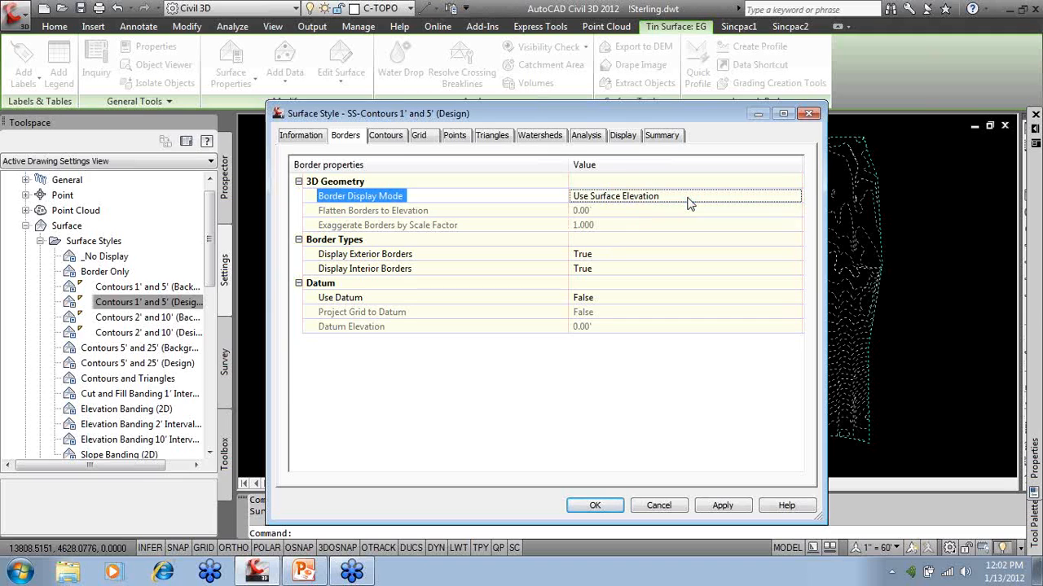
Check the minor and major contour interval settings of the style.
{"action": "left_click", "coordinate": [397, 139]}
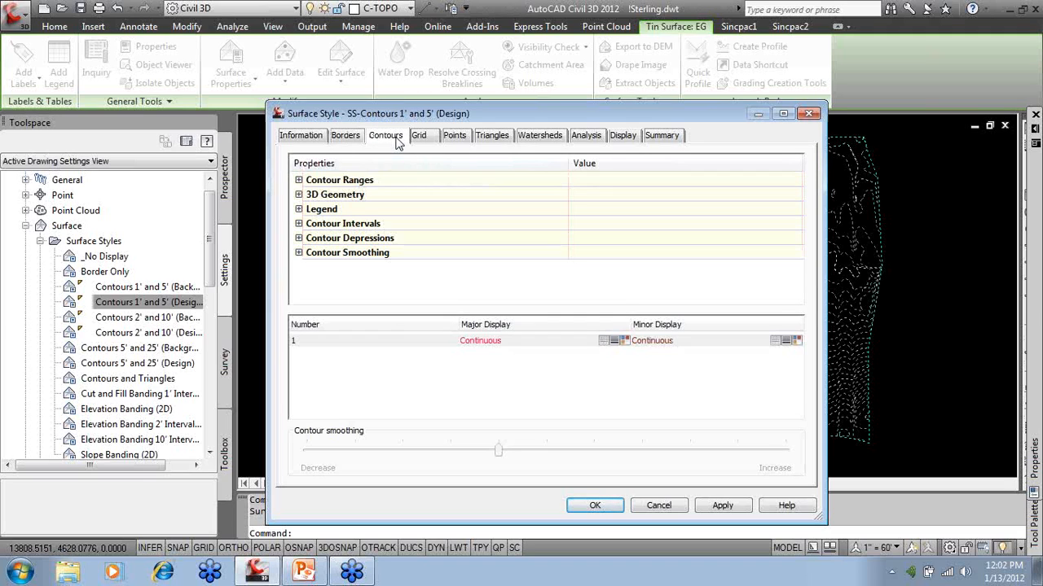
{"action": "left_click", "coordinate": [298, 224]}
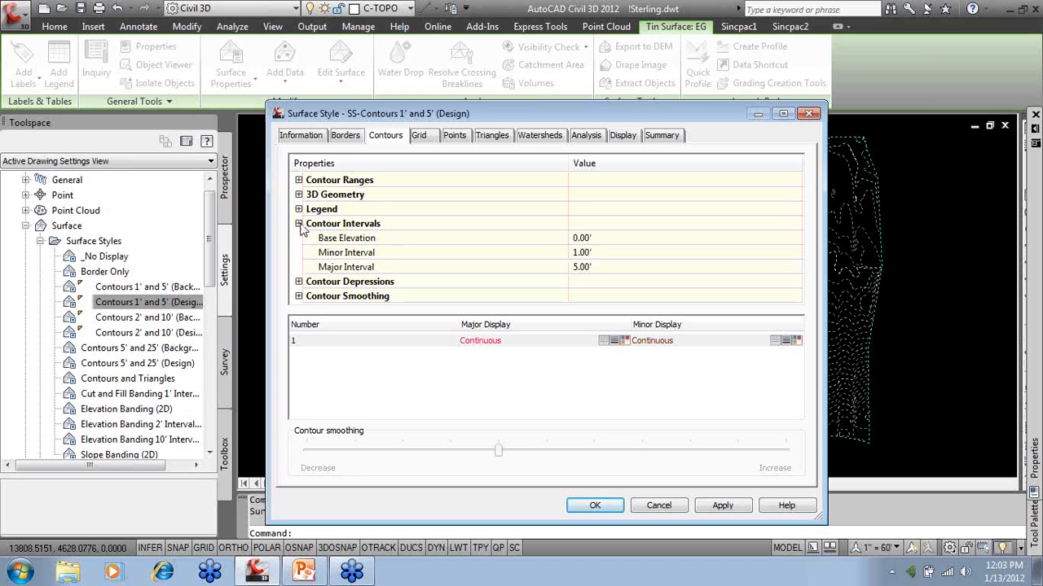
{"action": "left_click", "coordinate": [609, 253]}
{"action": "left_click", "coordinate": [607, 266]}
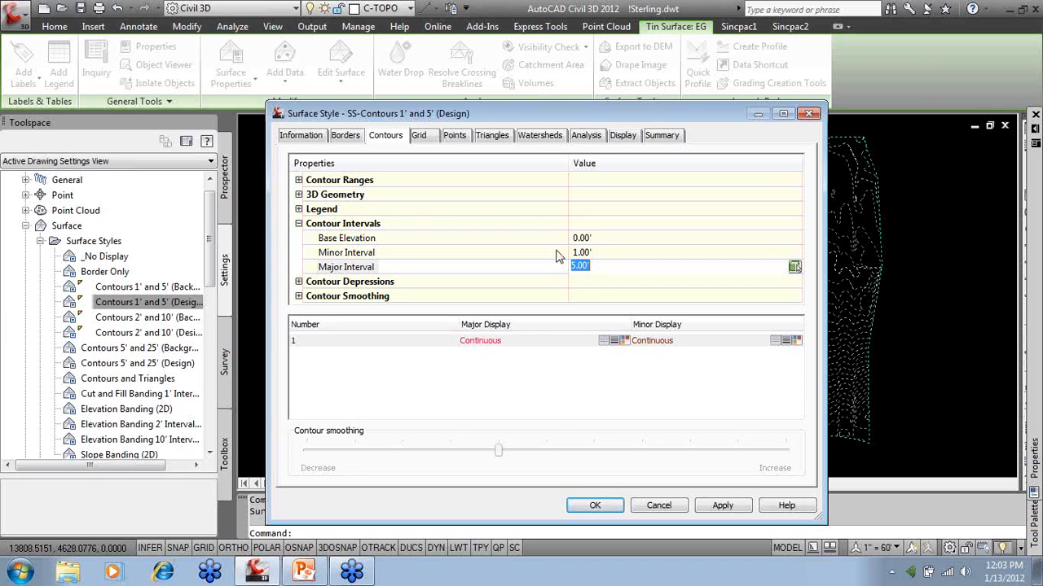
{"action": "left_click", "coordinate": [299, 224]}
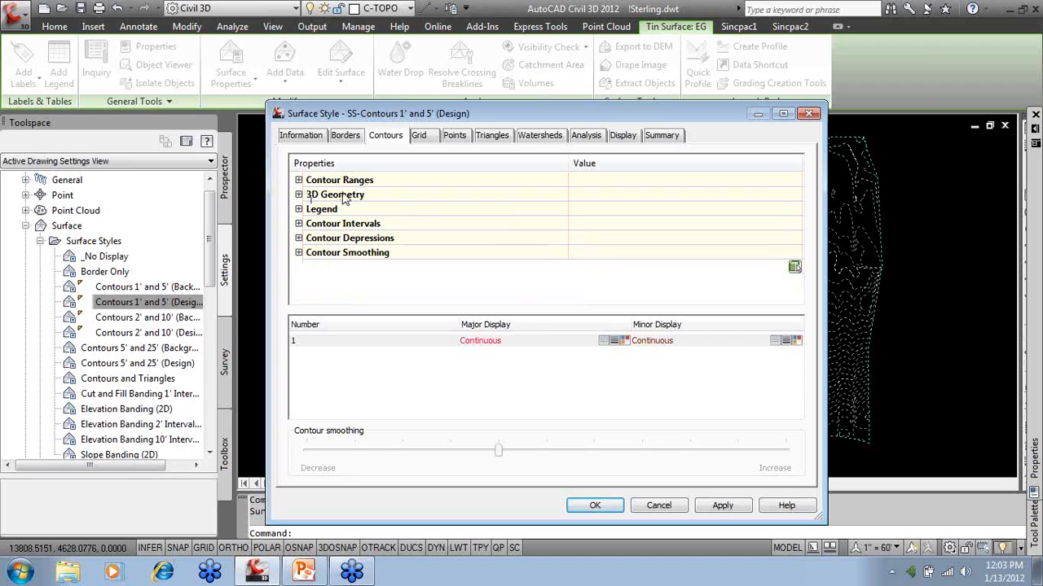
Turn on the display of depression contours by setting it to True in the style.
{"action": "left_click", "coordinate": [298, 238]}
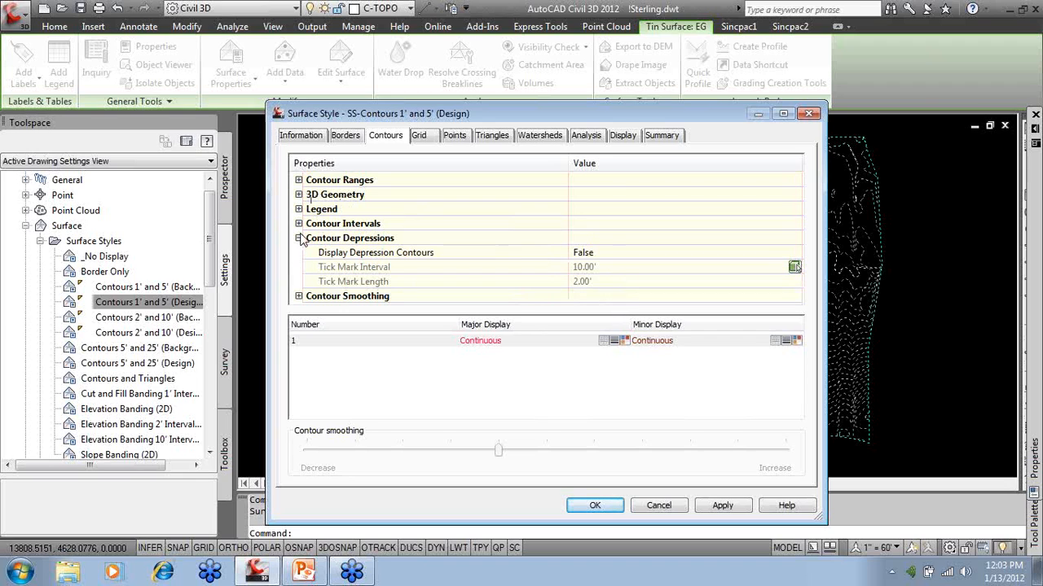
{"action": "left_click", "coordinate": [594, 252]}
{"action": "left_click", "coordinate": [595, 252]}
{"action": "left_click", "coordinate": [594, 278]}
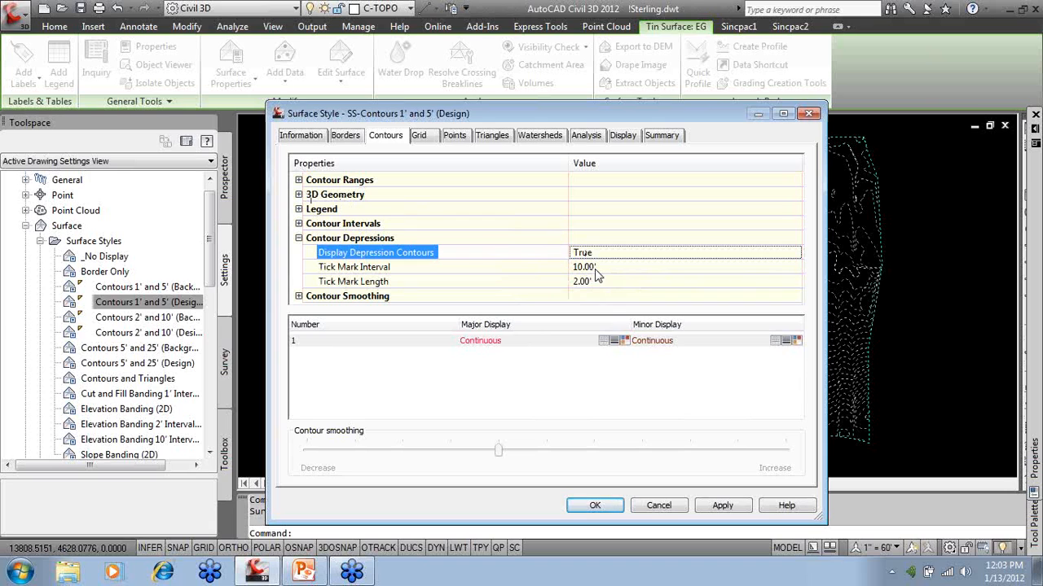
Review the style's grid, point, triangle and watershed properties, including the triangle display mode options.
{"action": "left_click", "coordinate": [427, 135]}
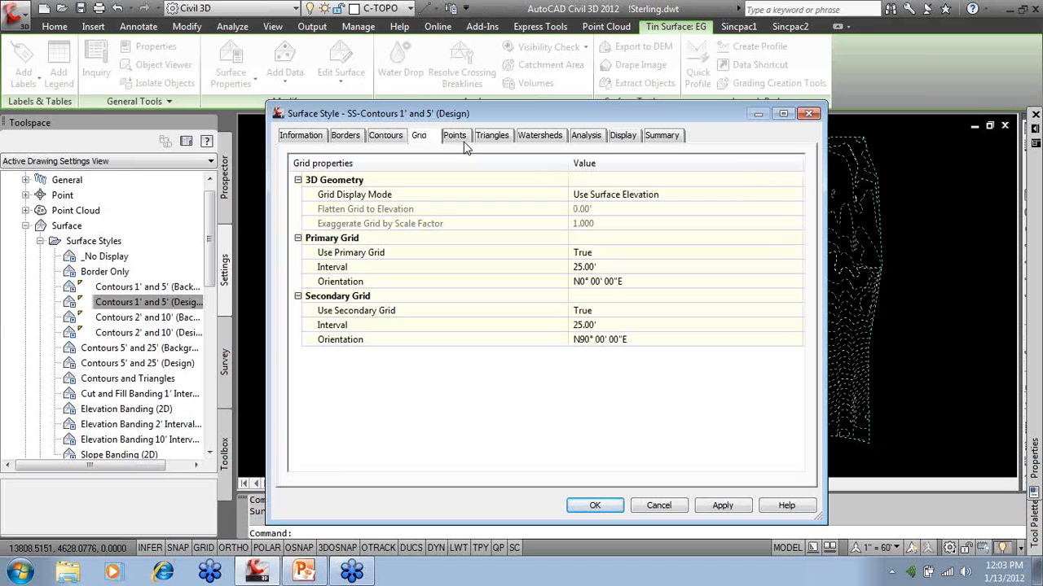
{"action": "left_click", "coordinate": [461, 138]}
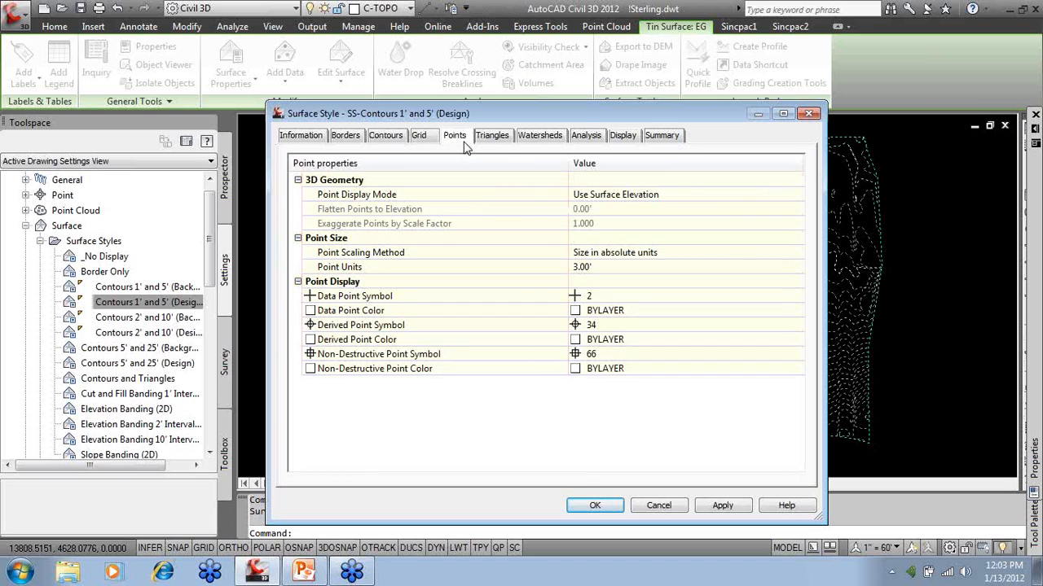
{"action": "left_click", "coordinate": [503, 142]}
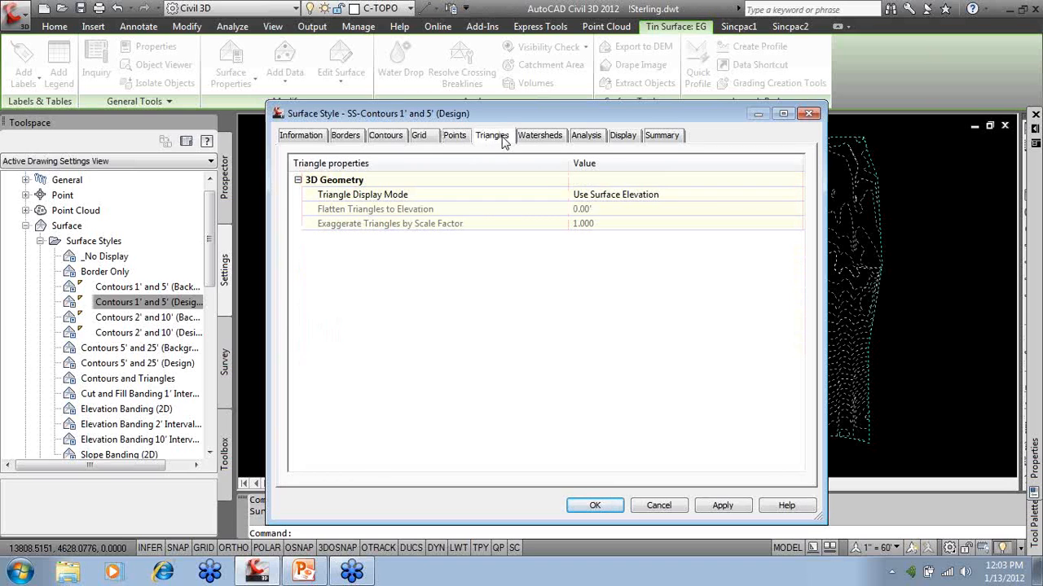
{"action": "left_click", "coordinate": [640, 198]}
{"action": "left_click", "coordinate": [640, 198]}
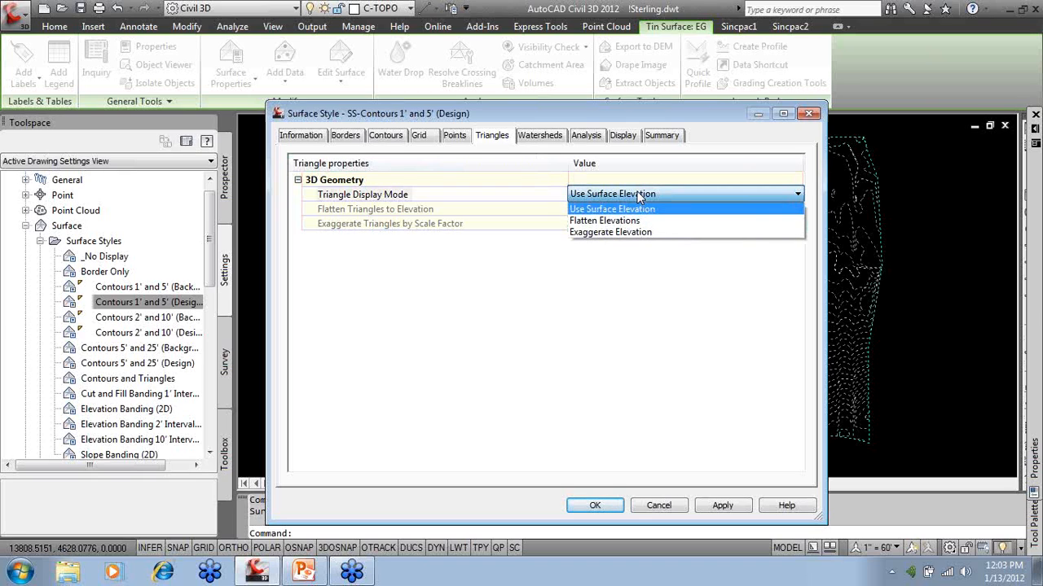
{"action": "left_click", "coordinate": [637, 193]}
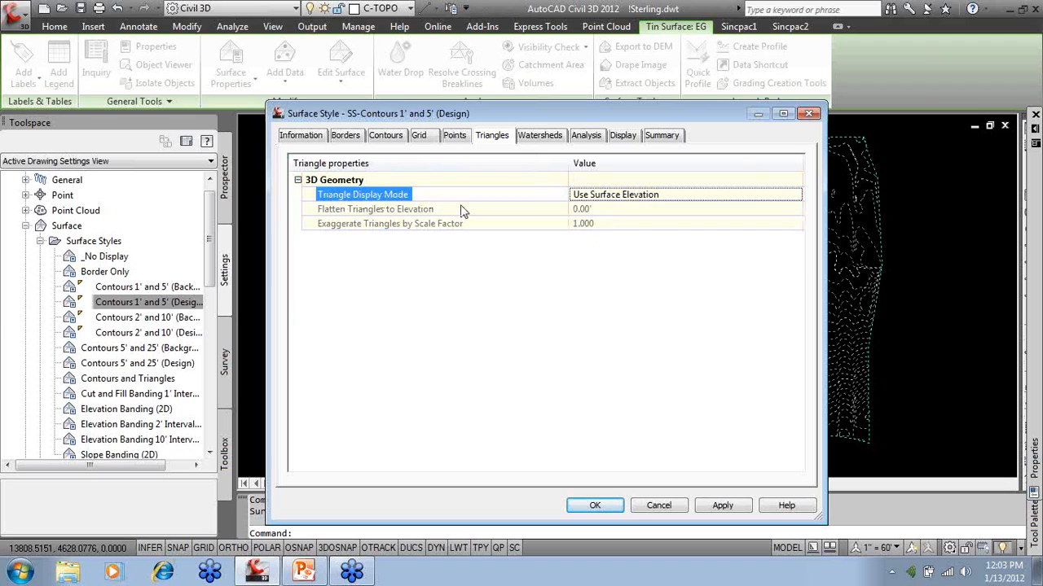
{"action": "left_click", "coordinate": [559, 136]}
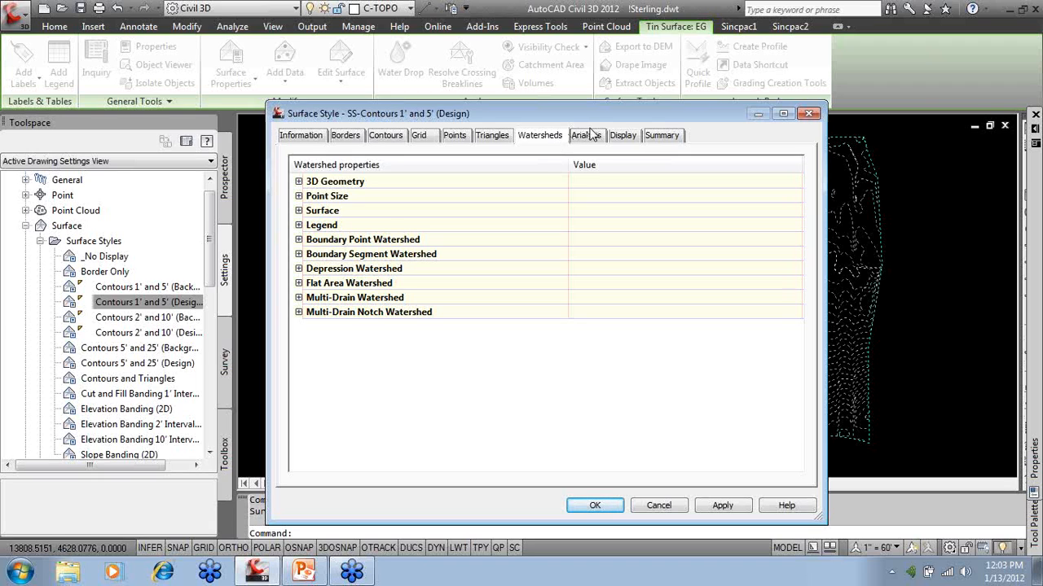
Examine the style's direction and elevation analysis settings, including the number of ranges and the grouping method.
{"action": "left_click", "coordinate": [589, 136]}
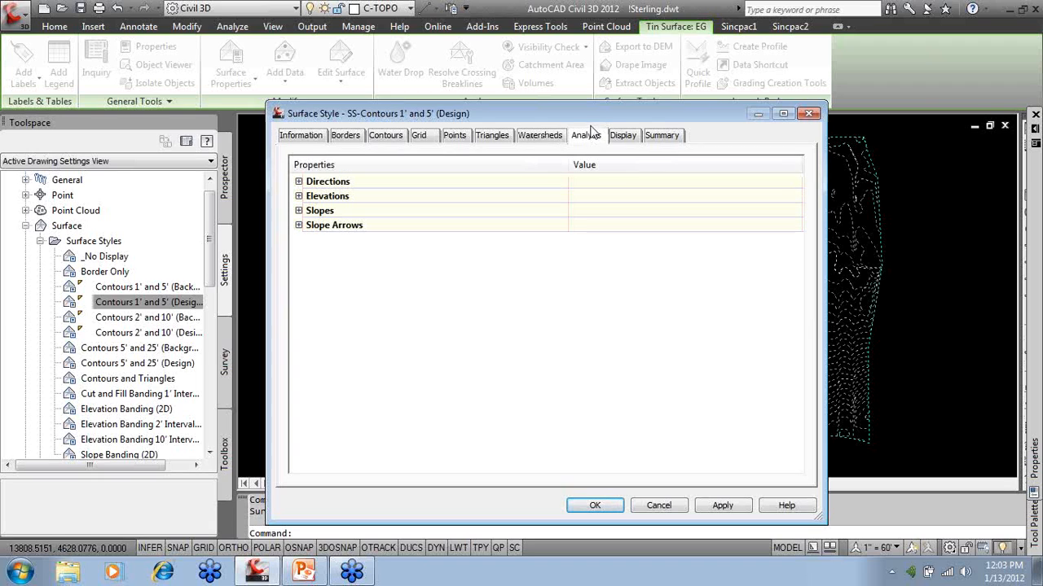
{"action": "left_click", "coordinate": [299, 182]}
{"action": "left_click", "coordinate": [299, 182]}
{"action": "left_click", "coordinate": [298, 197]}
{"action": "left_click", "coordinate": [612, 283]}
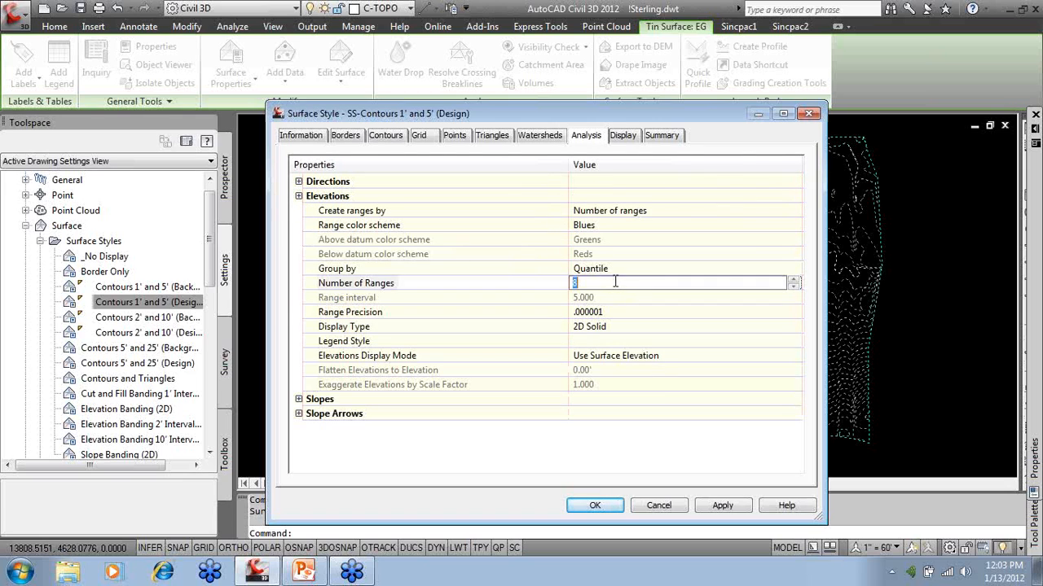
{"action": "left_click", "coordinate": [634, 269]}
{"action": "left_click", "coordinate": [634, 269]}
{"action": "left_click", "coordinate": [634, 269]}
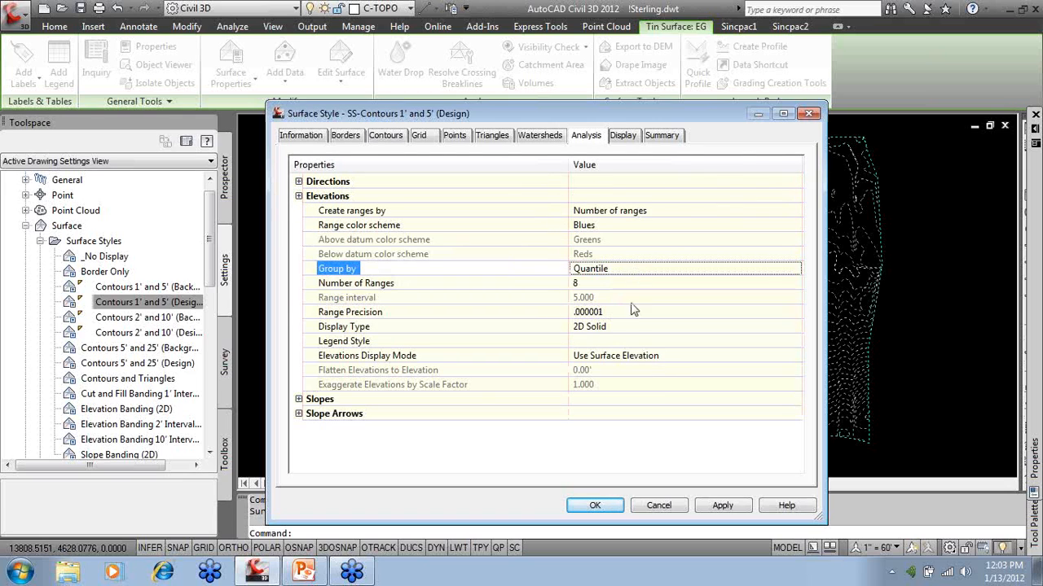
Set the display type of the elevation analysis to 3D Faces.
{"action": "left_click", "coordinate": [635, 327]}
{"action": "left_click", "coordinate": [636, 326]}
{"action": "left_click", "coordinate": [633, 354]}
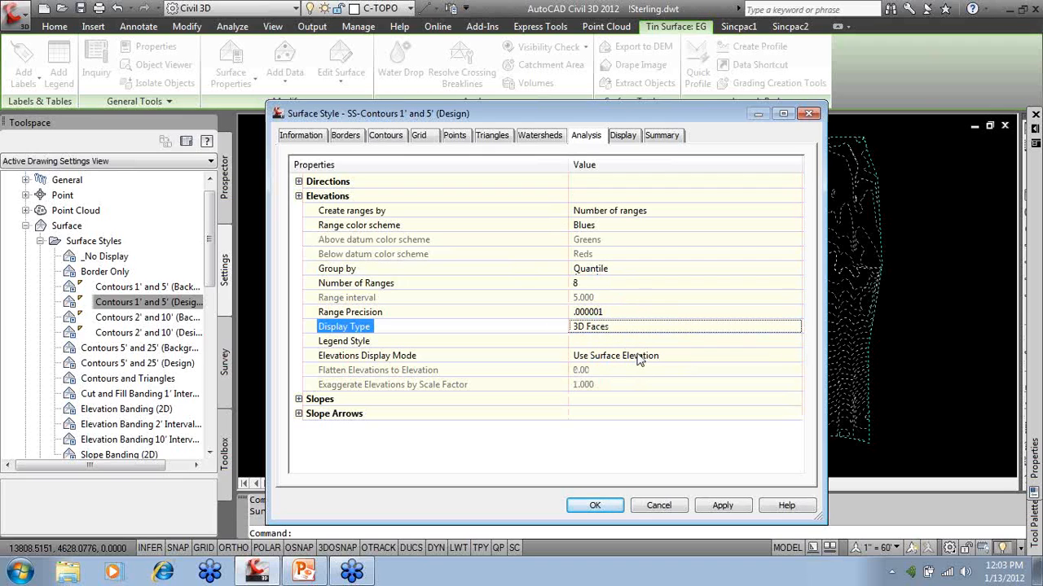
{"action": "left_click", "coordinate": [298, 196]}
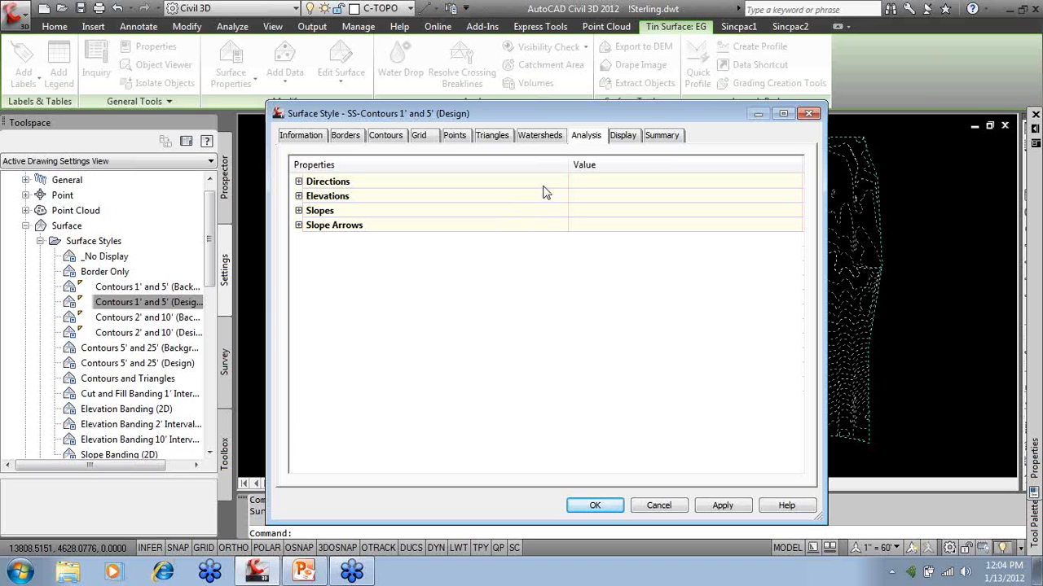
Begin a new layer named SRF-MJR for the Major Contour component in the style's plan display settings.
{"action": "left_click", "coordinate": [619, 135]}
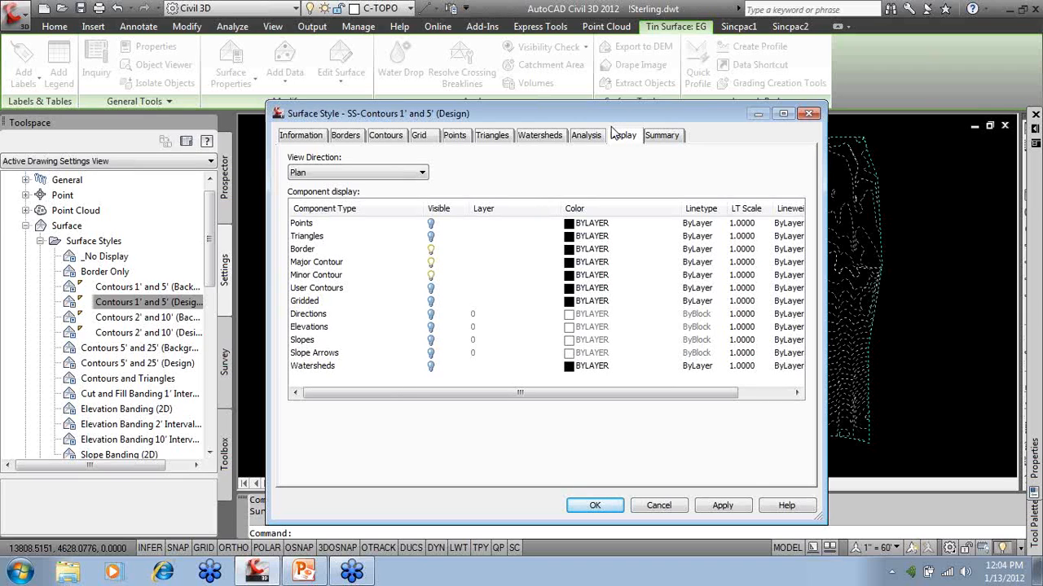
{"action": "left_click", "coordinate": [329, 262]}
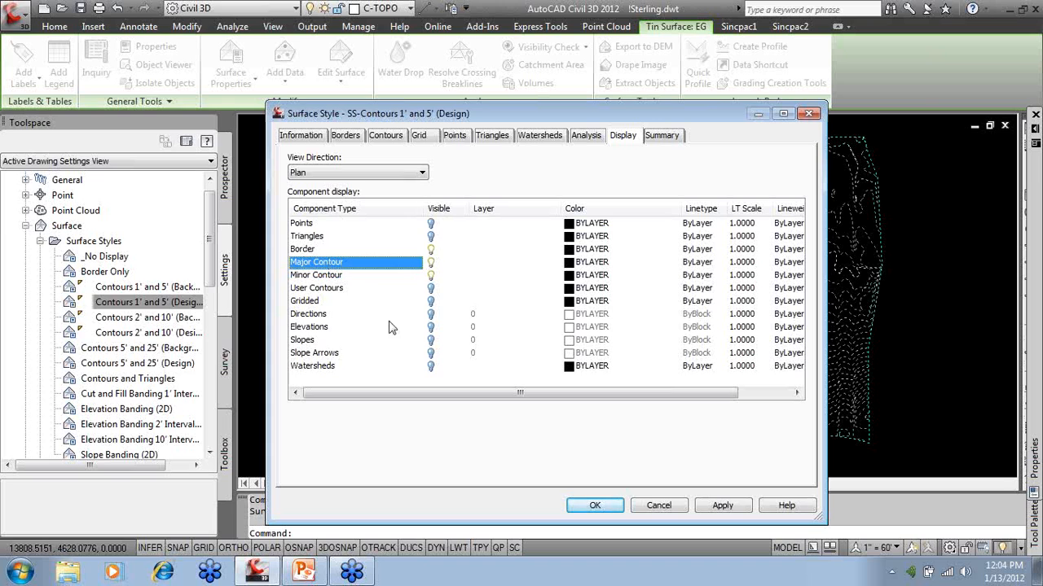
{"action": "left_click", "coordinate": [498, 266]}
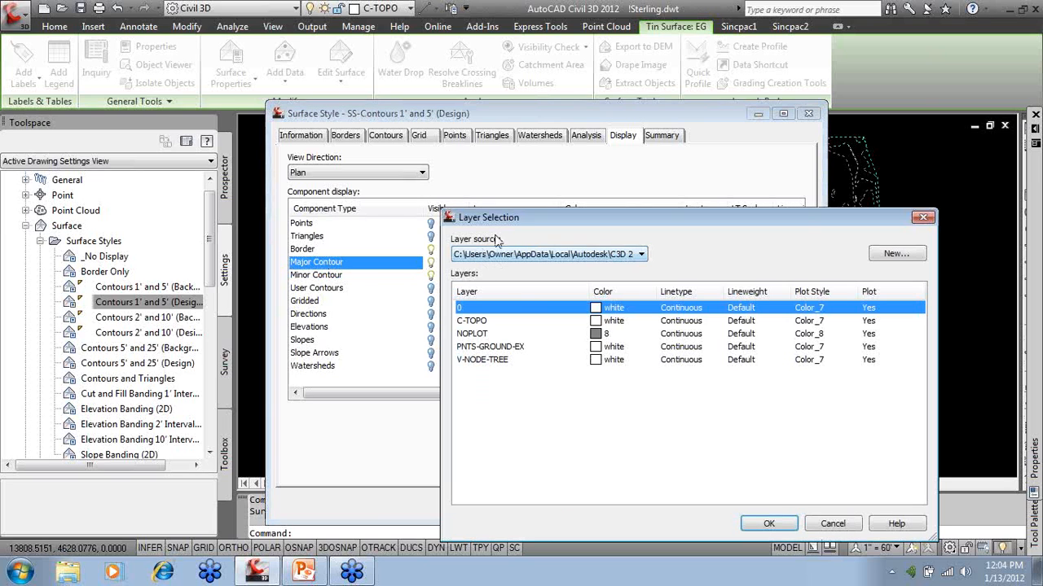
{"action": "left_click_drag", "start_coordinate": [636, 218], "coordinate": [637, 126]}
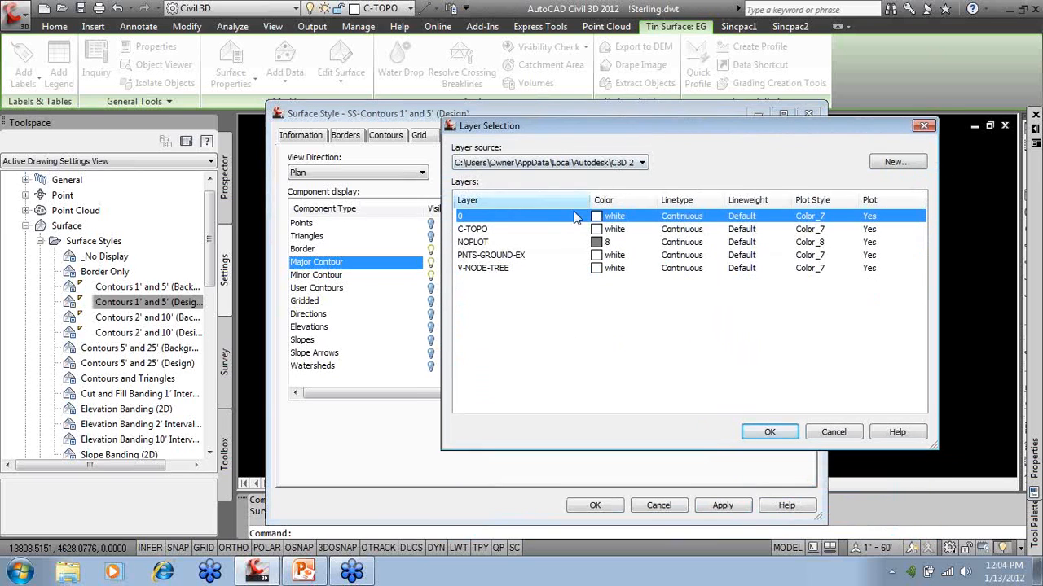
{"action": "left_click", "coordinate": [896, 163]}
{"action": "left_click", "coordinate": [715, 392]}
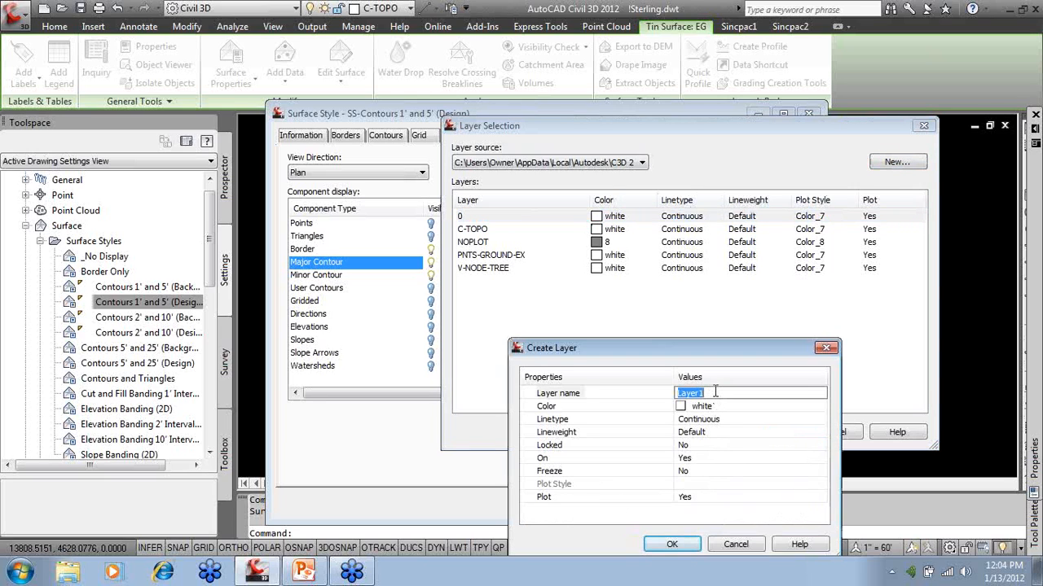
{"action": "key", "text": "BackSpace"}
Give the SRF-MJR layer color 120, create it, and assign it to the Major Contour component.
{"action": "left_click", "coordinate": [729, 411]}
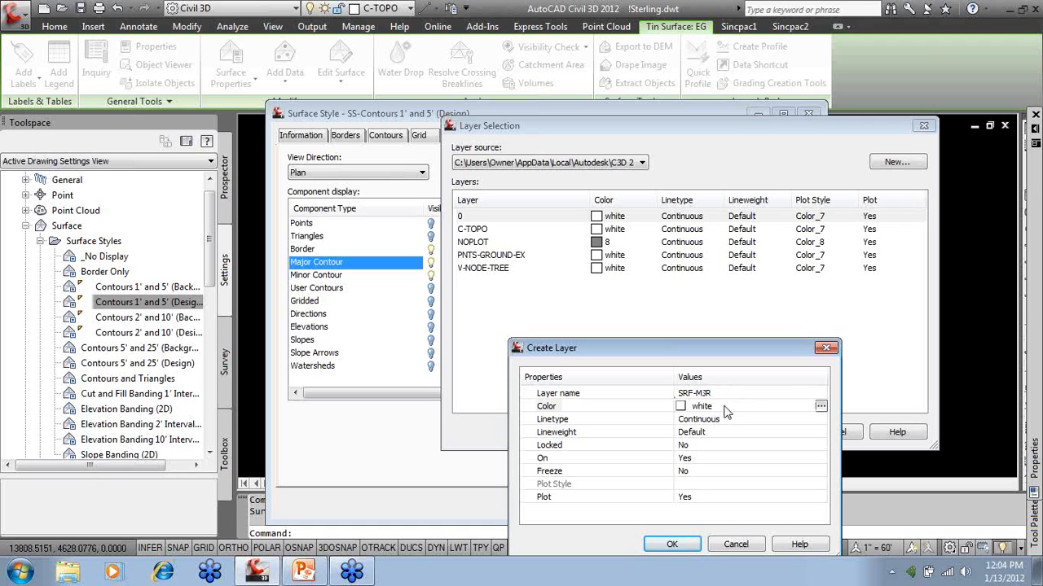
{"action": "left_click", "coordinate": [820, 407]}
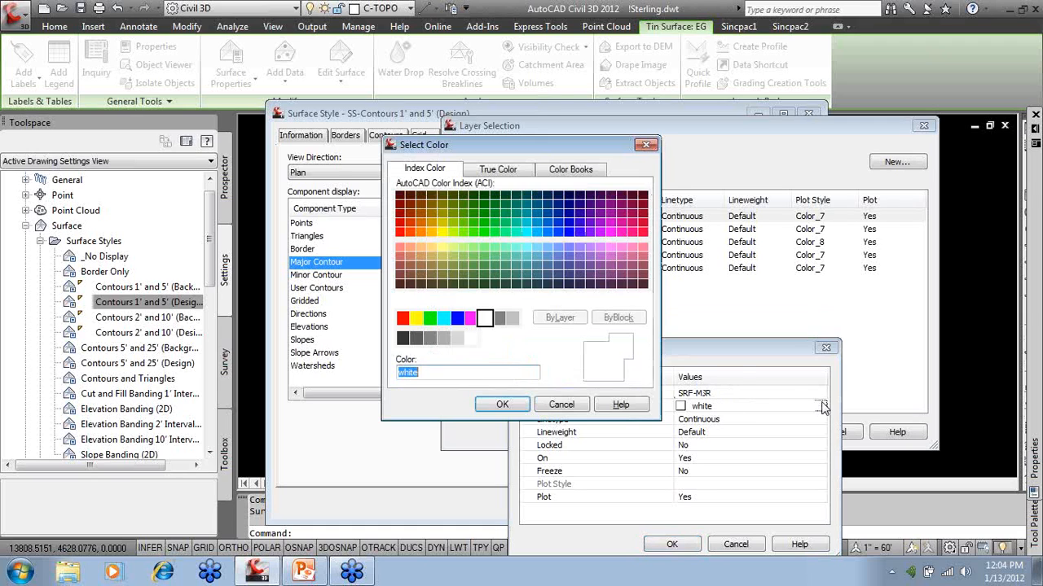
{"action": "left_click", "coordinate": [520, 233]}
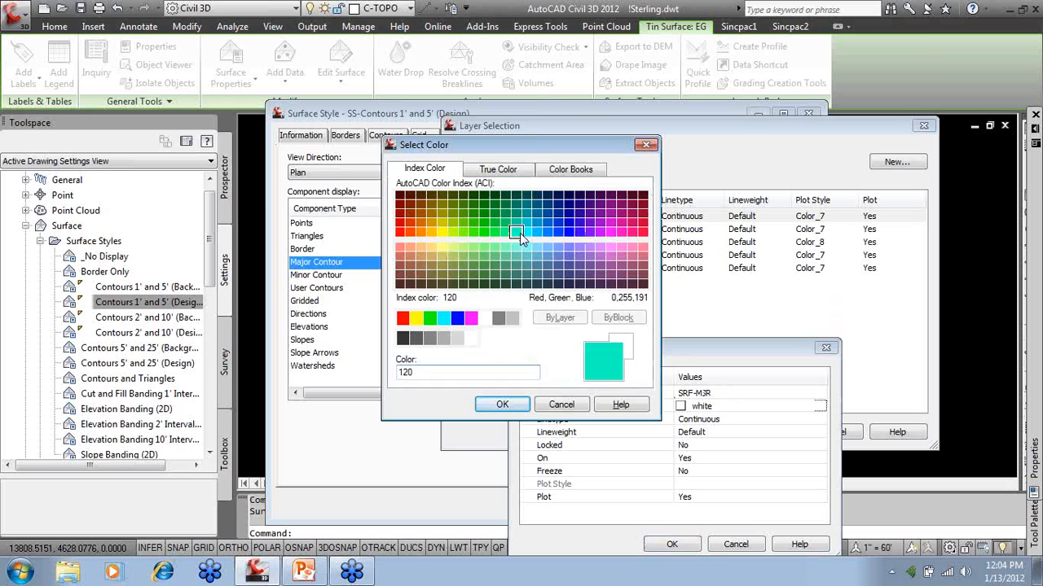
{"action": "left_click", "coordinate": [503, 405]}
{"action": "left_click", "coordinate": [672, 545]}
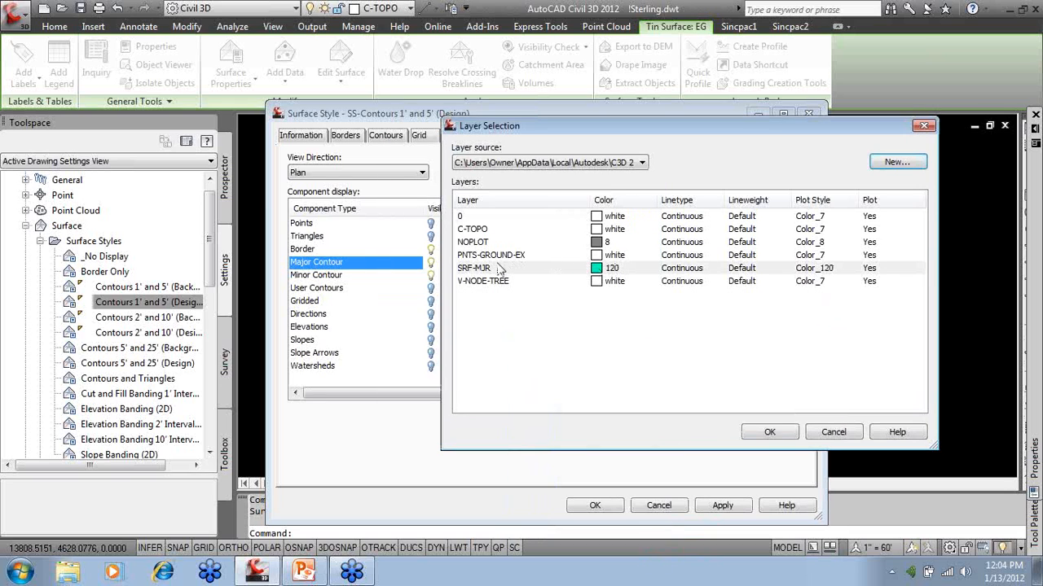
{"action": "left_click", "coordinate": [768, 433]}
Begin a new layer named SRF-MNR for the Minor Contour component.
{"action": "left_click", "coordinate": [328, 276]}
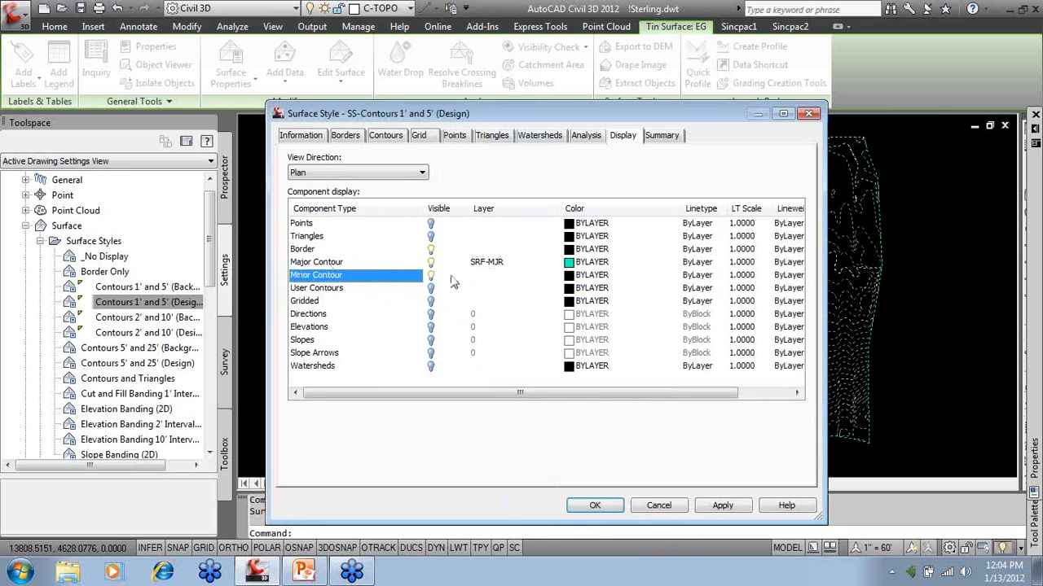
{"action": "left_click", "coordinate": [483, 276]}
{"action": "left_click", "coordinate": [489, 270]}
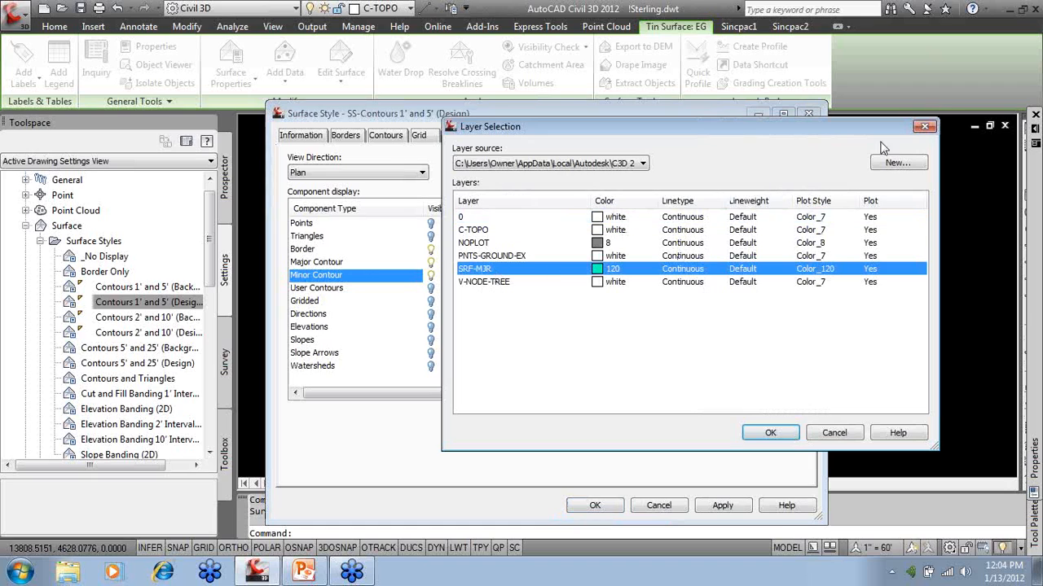
{"action": "left_click", "coordinate": [896, 162]}
{"action": "left_click", "coordinate": [721, 394]}
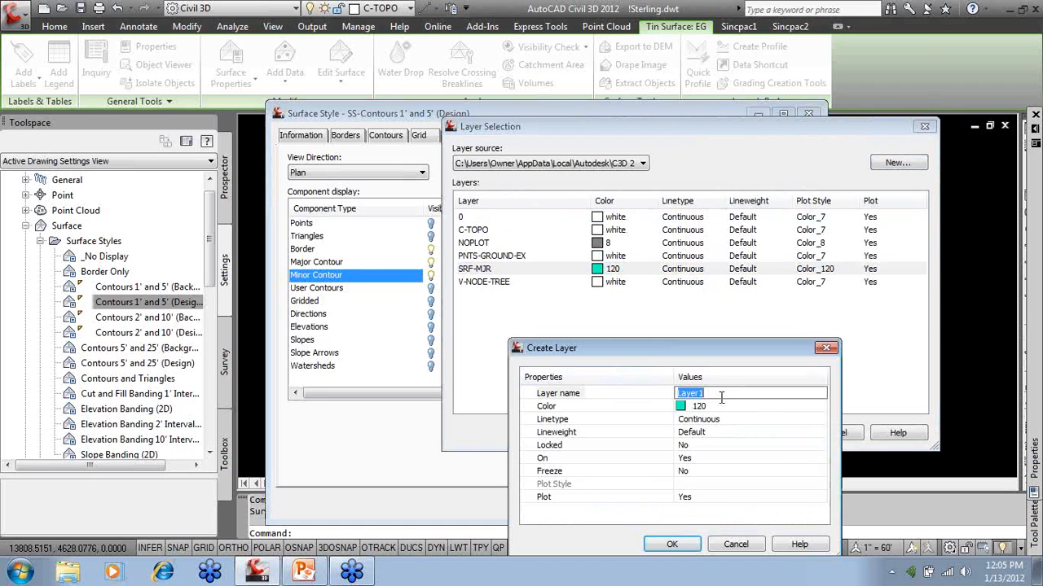
{"action": "type", "text": "SRF-MNR"}
Give the SRF-MNR layer the color blue, create it, and assign it to the Minor Contour component.
{"action": "left_click", "coordinate": [692, 408]}
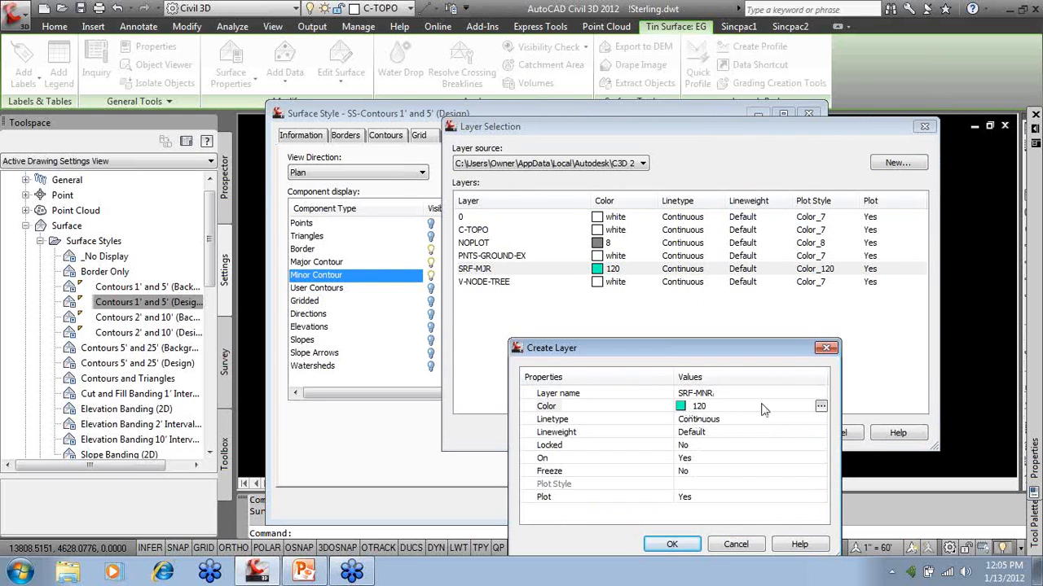
{"action": "left_click", "coordinate": [821, 406]}
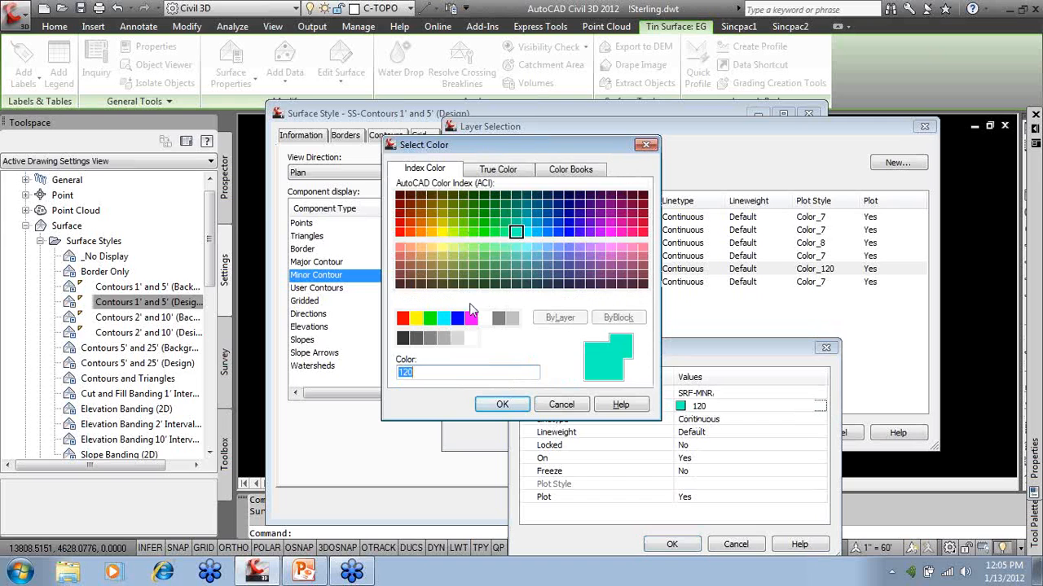
{"action": "left_click", "coordinate": [457, 319]}
{"action": "left_click", "coordinate": [501, 405]}
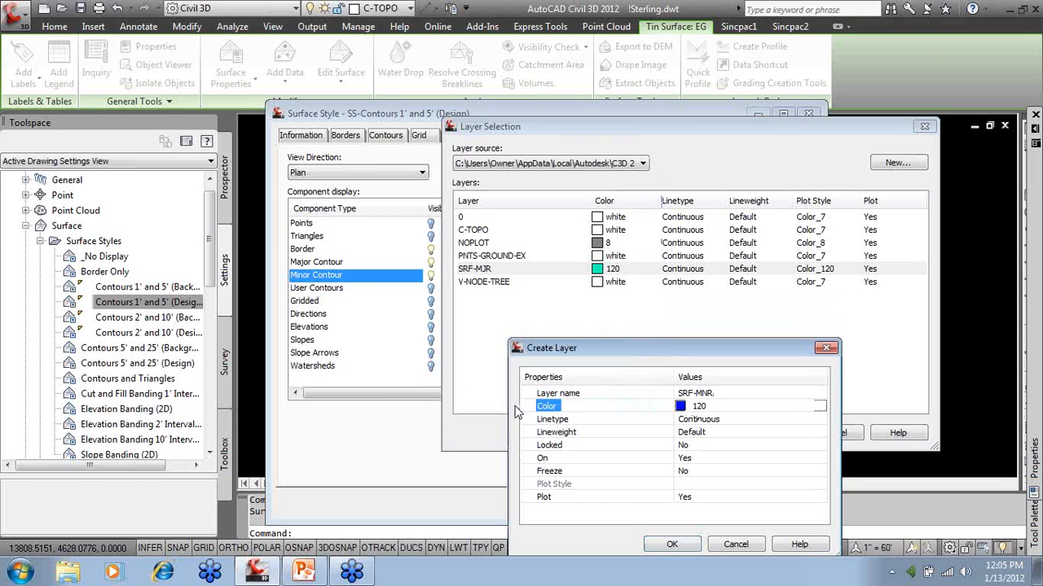
{"action": "left_click", "coordinate": [669, 545]}
{"action": "left_click", "coordinate": [774, 435]}
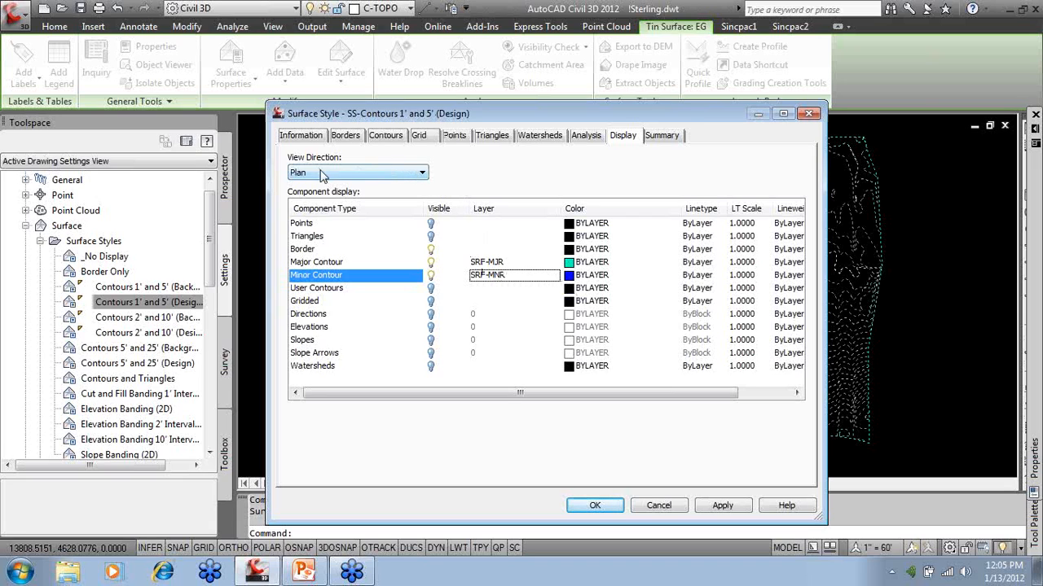
For the Model view direction, set the Triangles component's color to white and its layer to 0.
{"action": "left_click", "coordinate": [384, 173]}
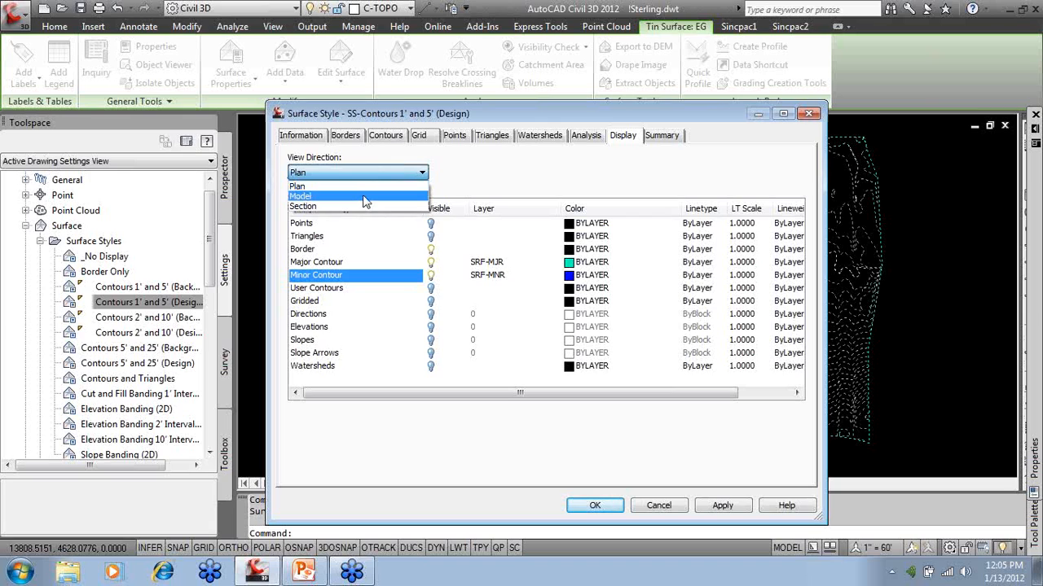
{"action": "left_click", "coordinate": [364, 196]}
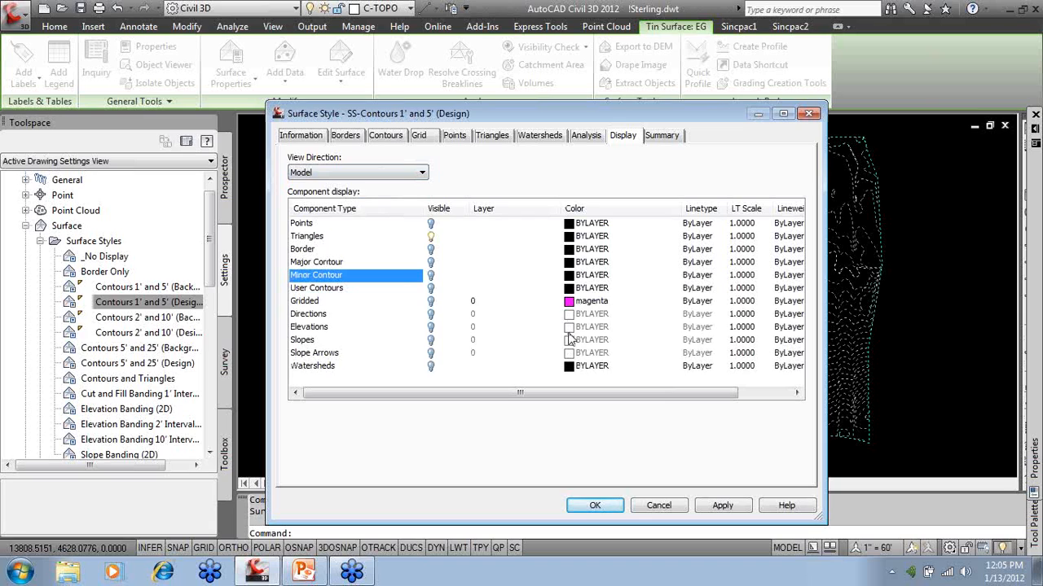
{"action": "left_click", "coordinate": [320, 238]}
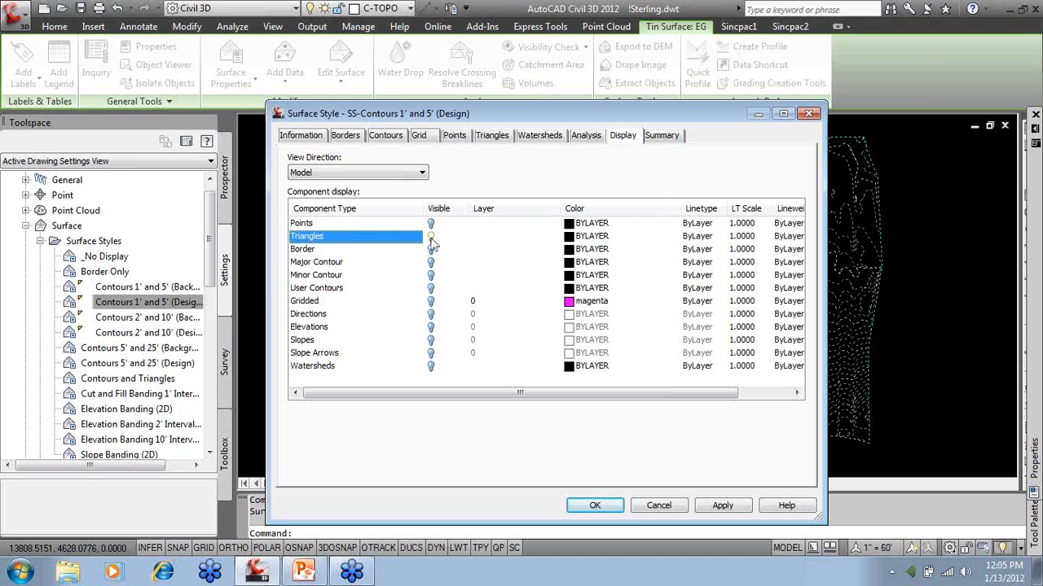
{"action": "left_click", "coordinate": [431, 237]}
{"action": "left_click", "coordinate": [569, 240]}
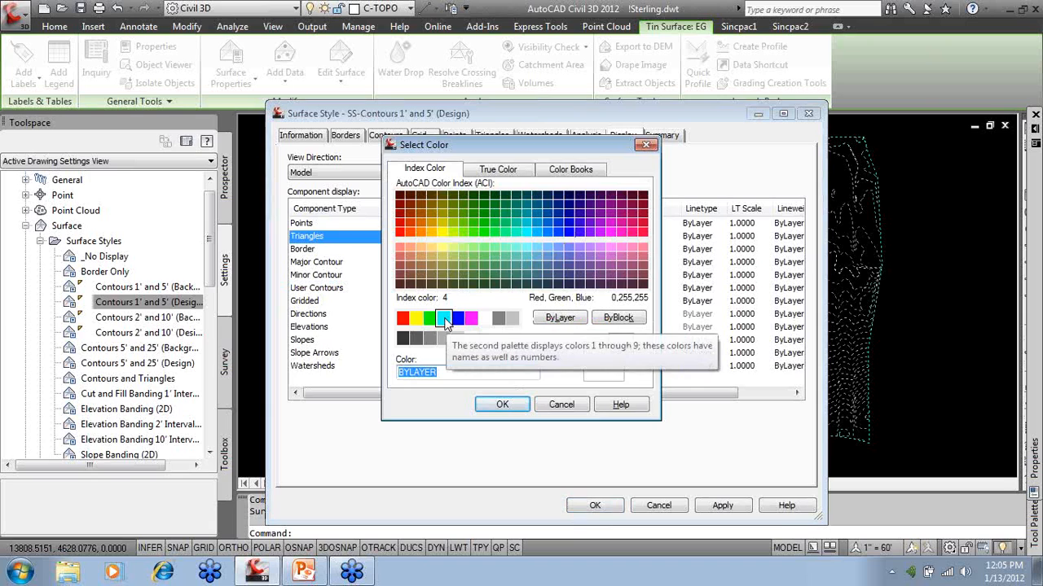
{"action": "left_click", "coordinate": [485, 317]}
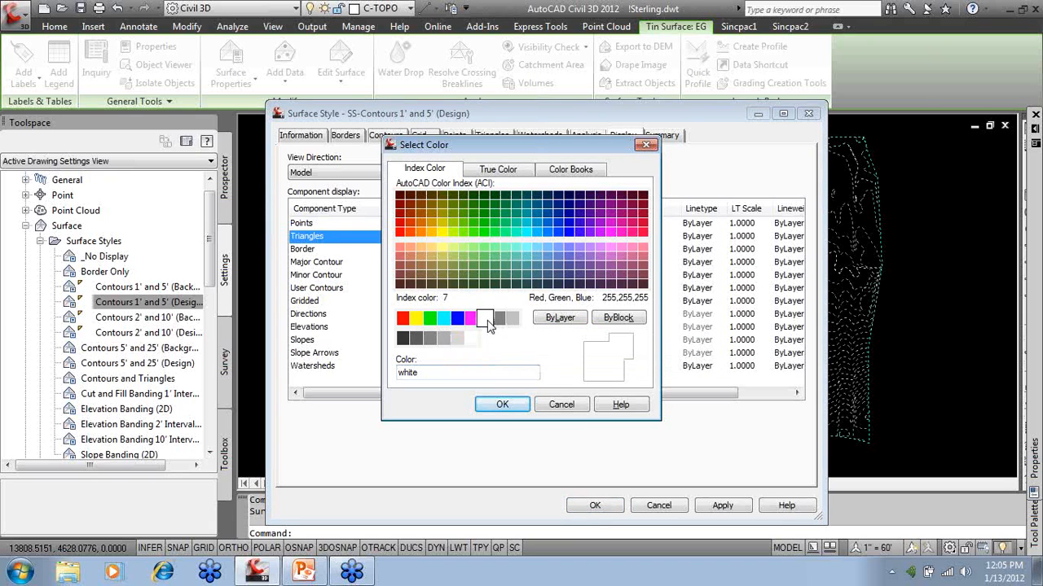
{"action": "left_click", "coordinate": [502, 404]}
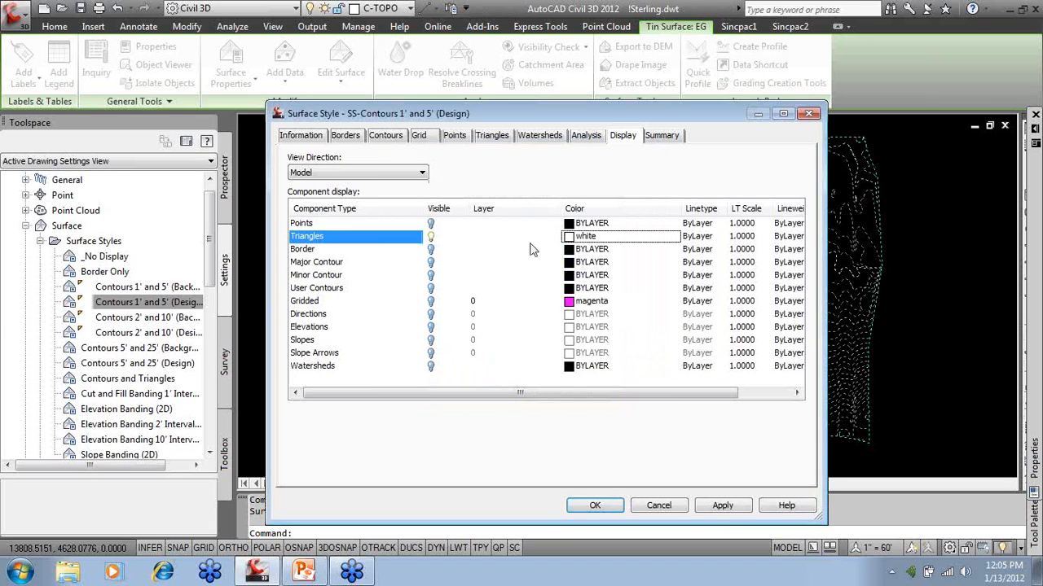
{"action": "left_click", "coordinate": [491, 236]}
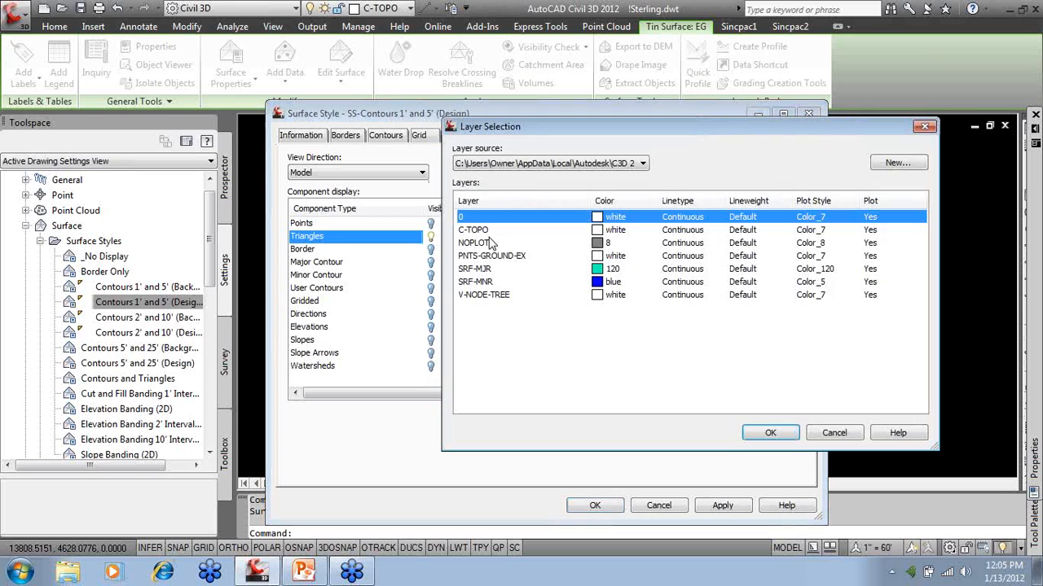
{"action": "left_click", "coordinate": [766, 441]}
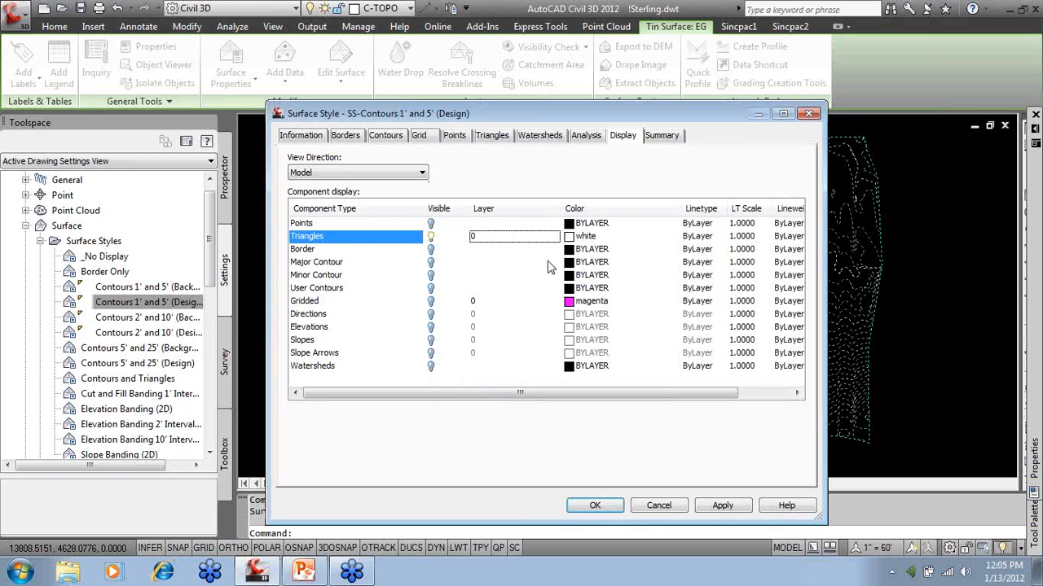
Show the component display for the Section view direction, save the surface style, and deselect the surface.
{"action": "left_click", "coordinate": [417, 174]}
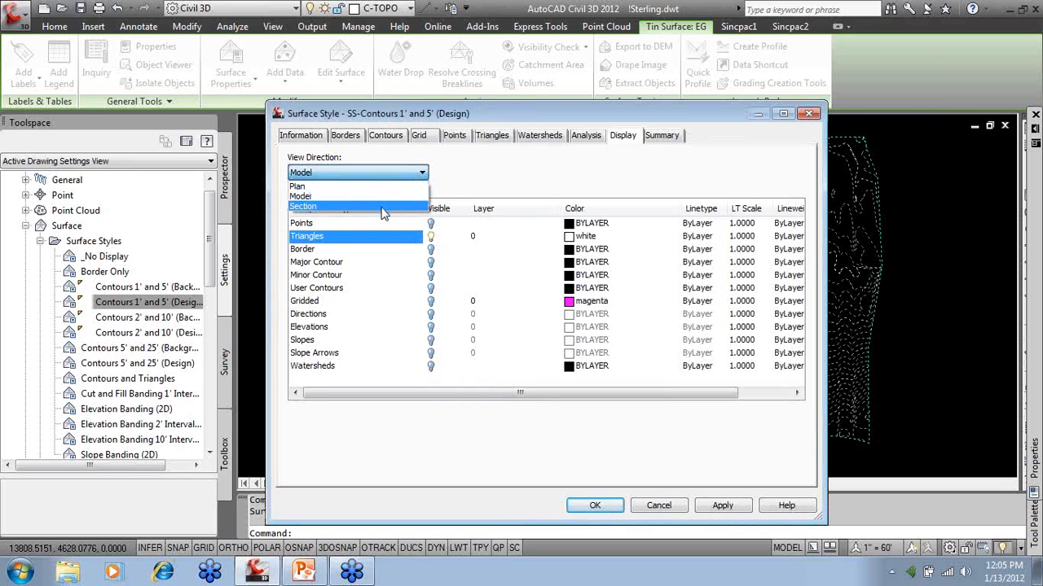
{"action": "left_click", "coordinate": [382, 206]}
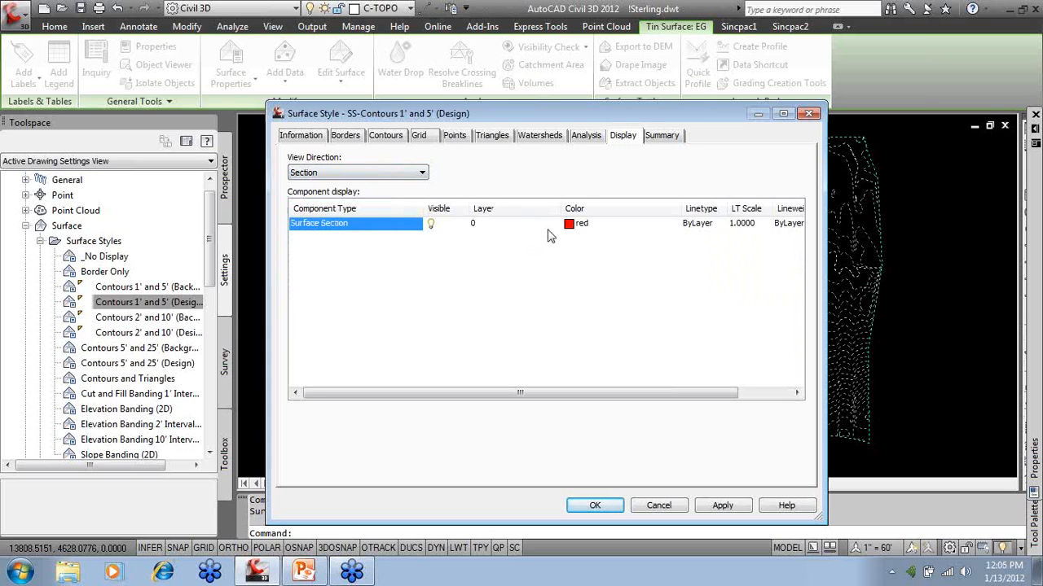
{"action": "left_click", "coordinate": [595, 505]}
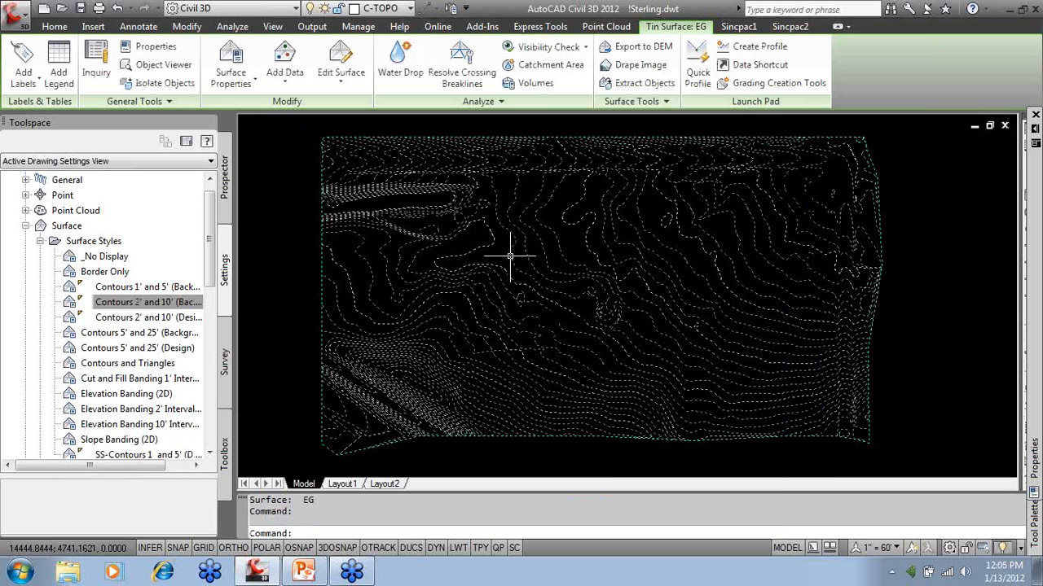
{"action": "key", "text": "Escape"}
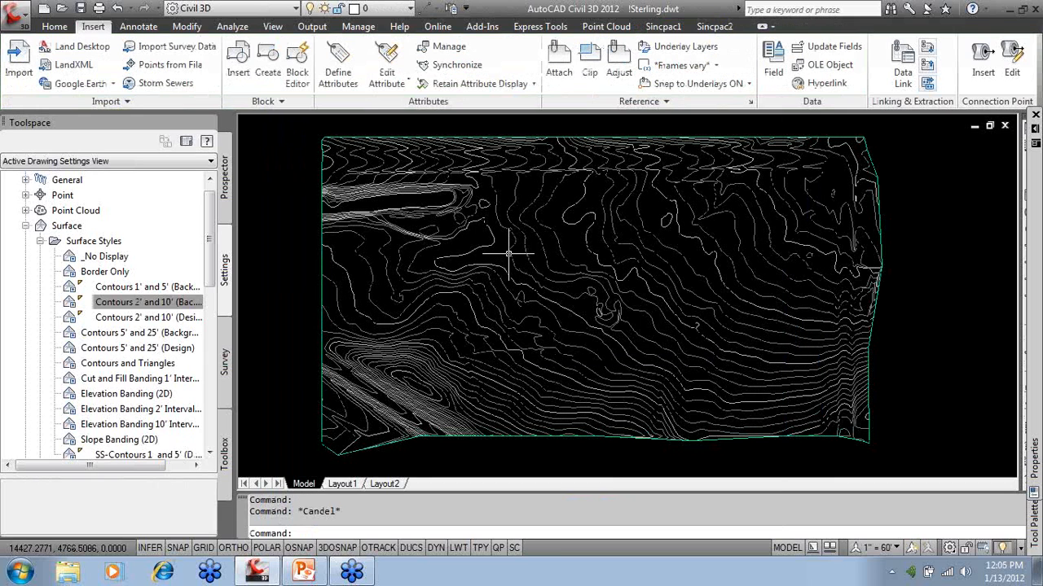
Change the EG surface's style to SS-Contours 1' and 5' (Design).
{"action": "left_click", "coordinate": [227, 199]}
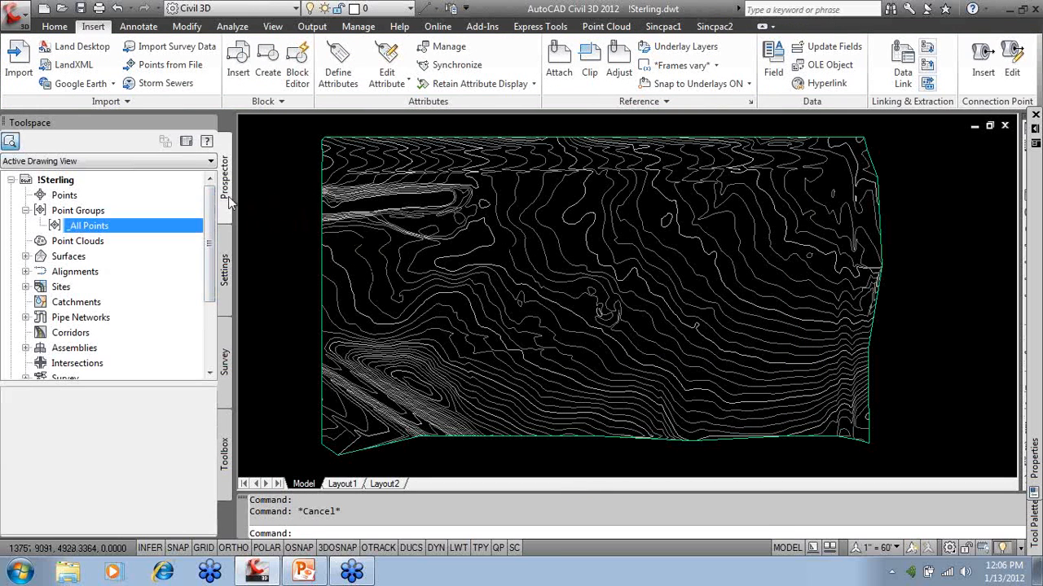
{"action": "left_click", "coordinate": [26, 256]}
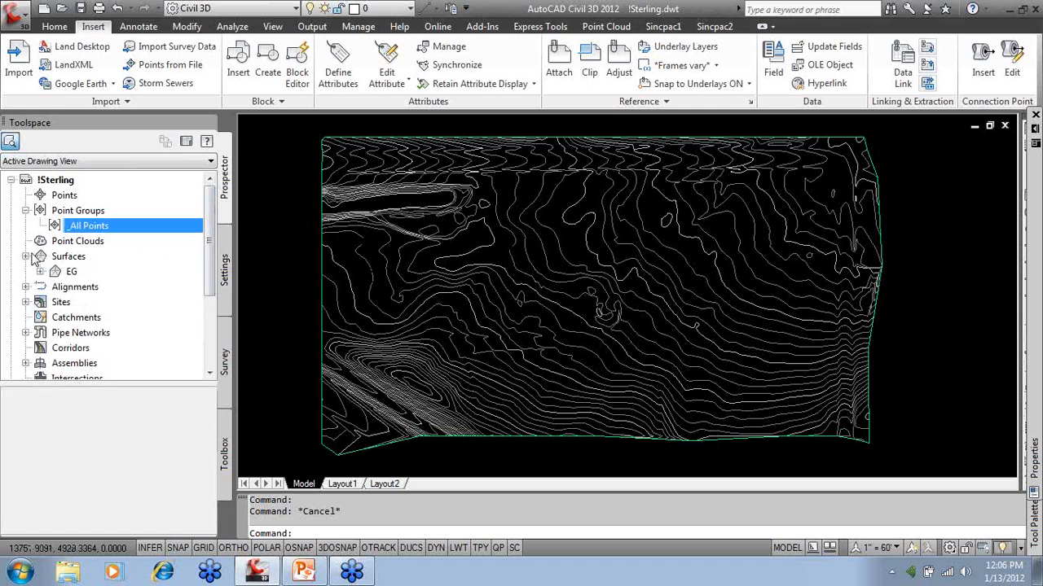
{"action": "left_click", "coordinate": [72, 258]}
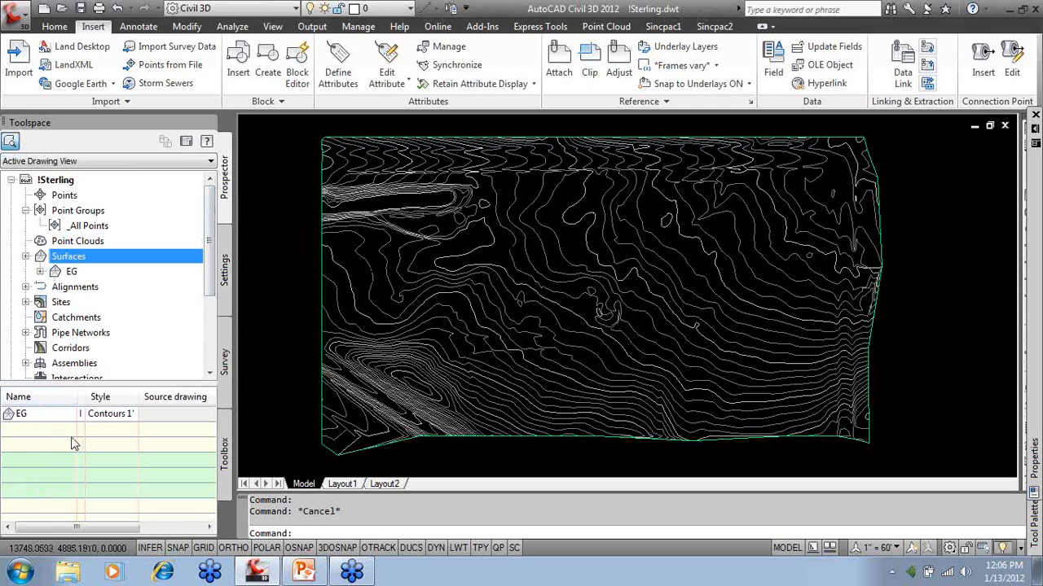
{"action": "left_click", "coordinate": [112, 414]}
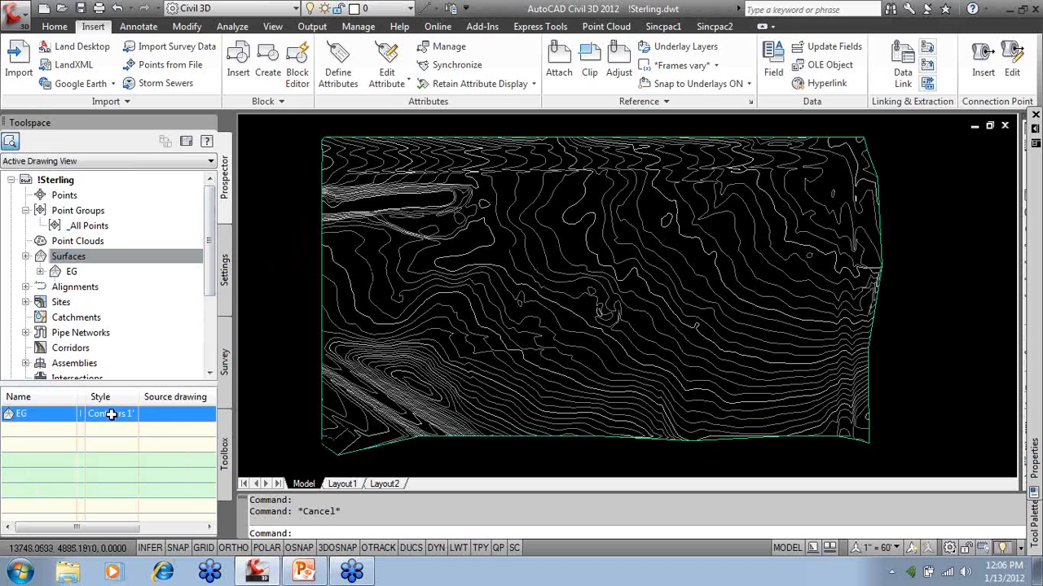
{"action": "left_click", "coordinate": [111, 414]}
{"action": "left_click", "coordinate": [638, 262]}
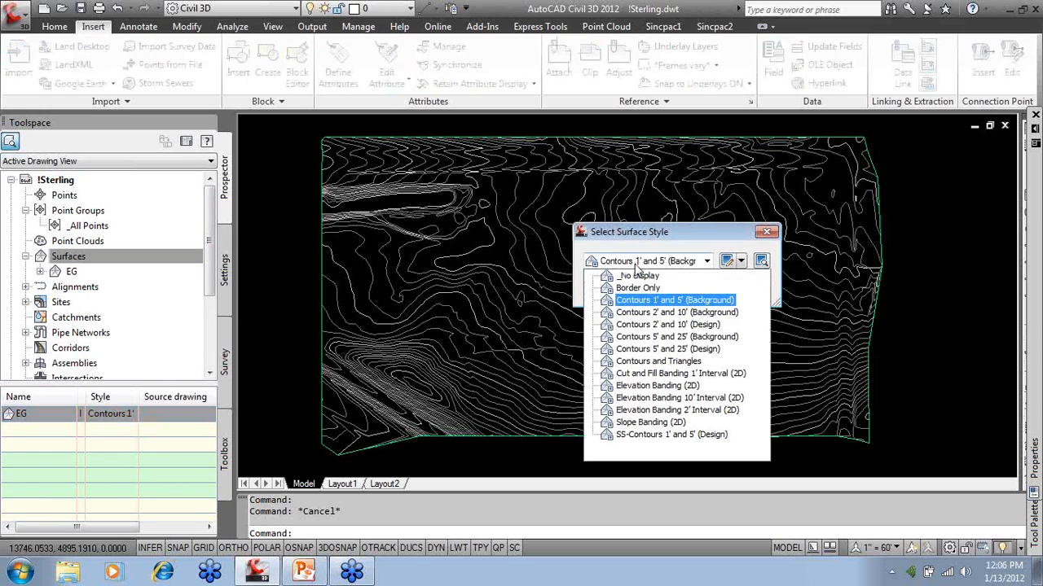
{"action": "left_click", "coordinate": [656, 349]}
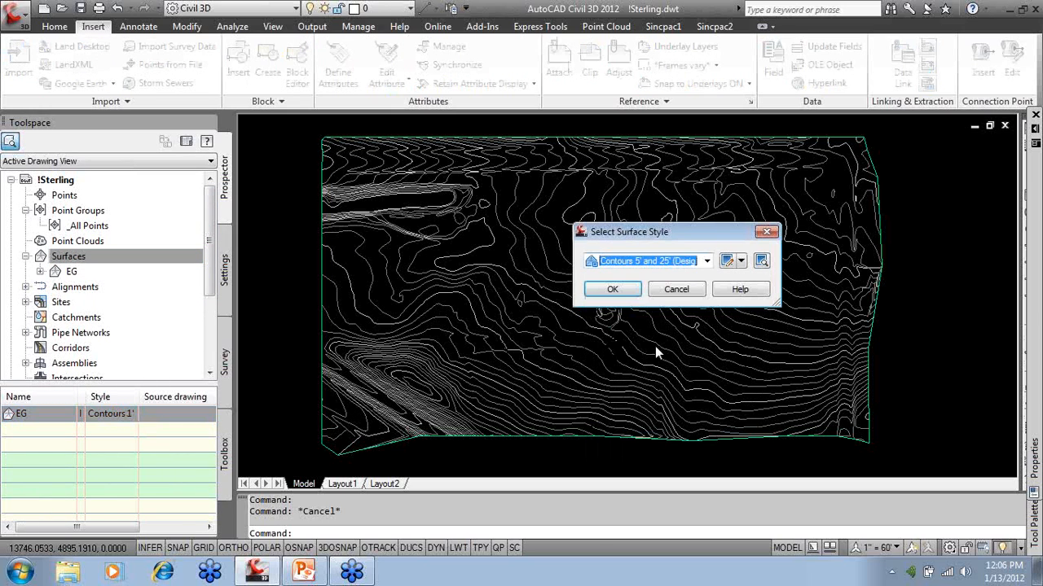
{"action": "left_click", "coordinate": [661, 263]}
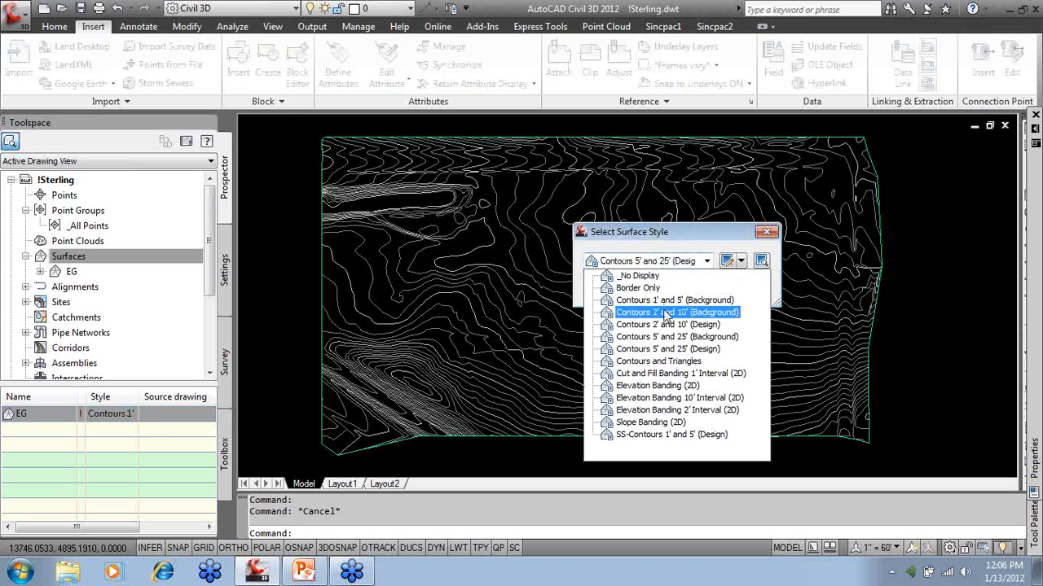
{"action": "left_click", "coordinate": [664, 437]}
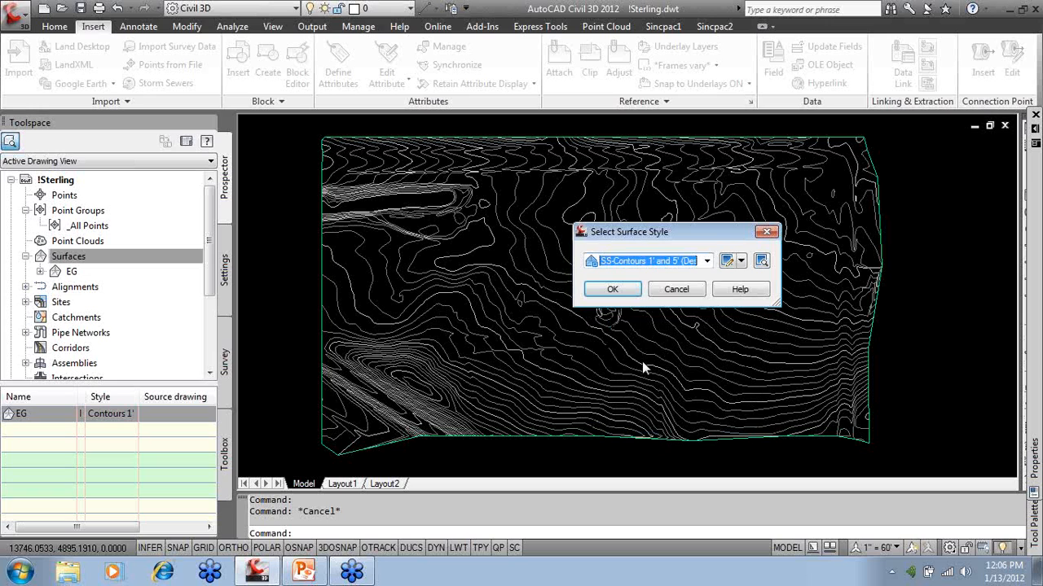
{"action": "left_click", "coordinate": [617, 289]}
Open the EG surface in the Object Viewer and orbit it to a tilted 3D view.
{"action": "mouse_move", "coordinate": [711, 315]}
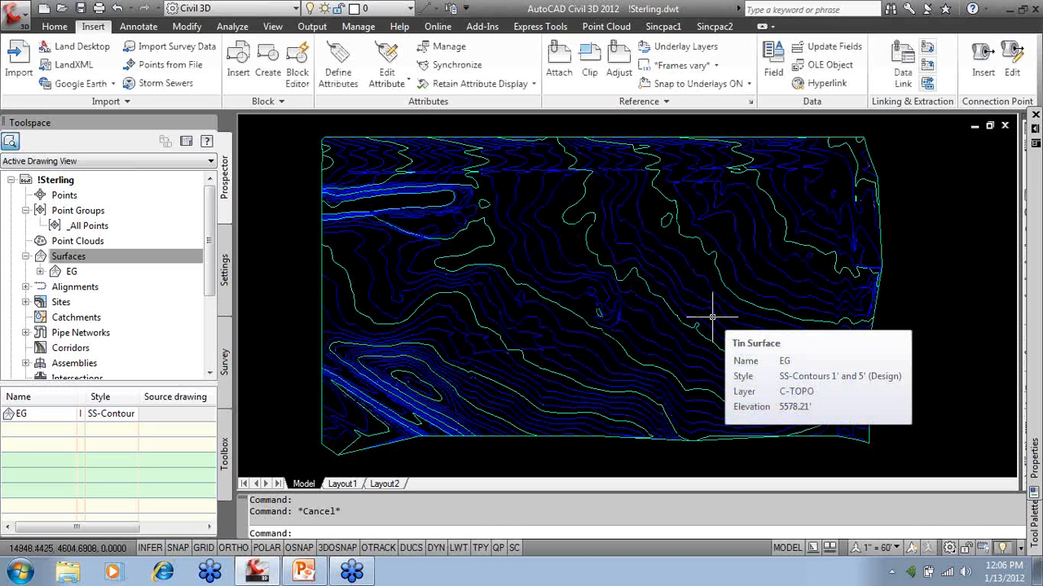
{"action": "left_click", "coordinate": [663, 280]}
{"action": "left_click", "coordinate": [671, 280]}
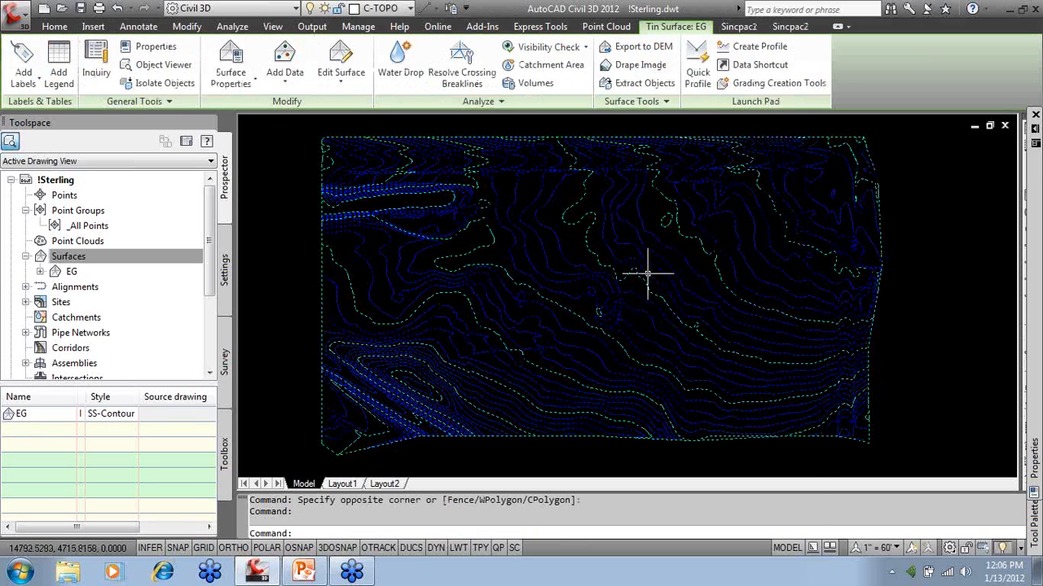
{"action": "right_click", "coordinate": [649, 259]}
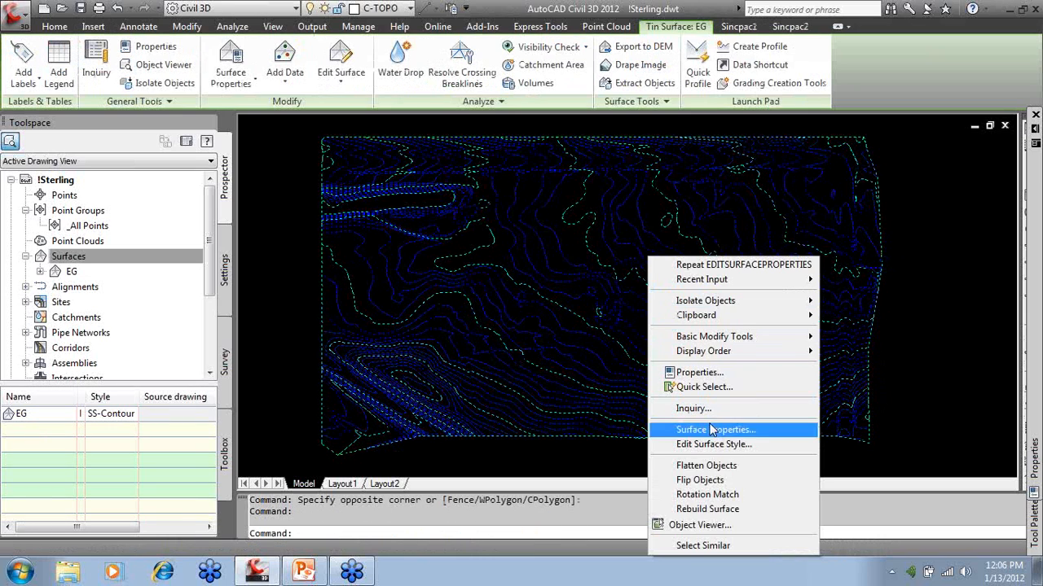
{"action": "left_click", "coordinate": [746, 526]}
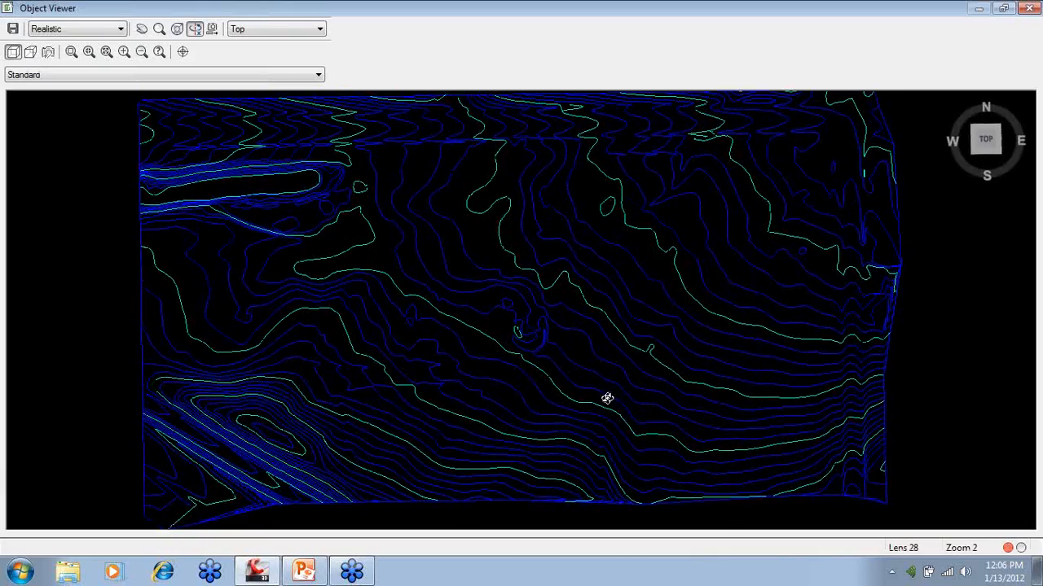
{"action": "left_click_drag", "start_coordinate": [607, 397], "coordinate": [664, 215]}
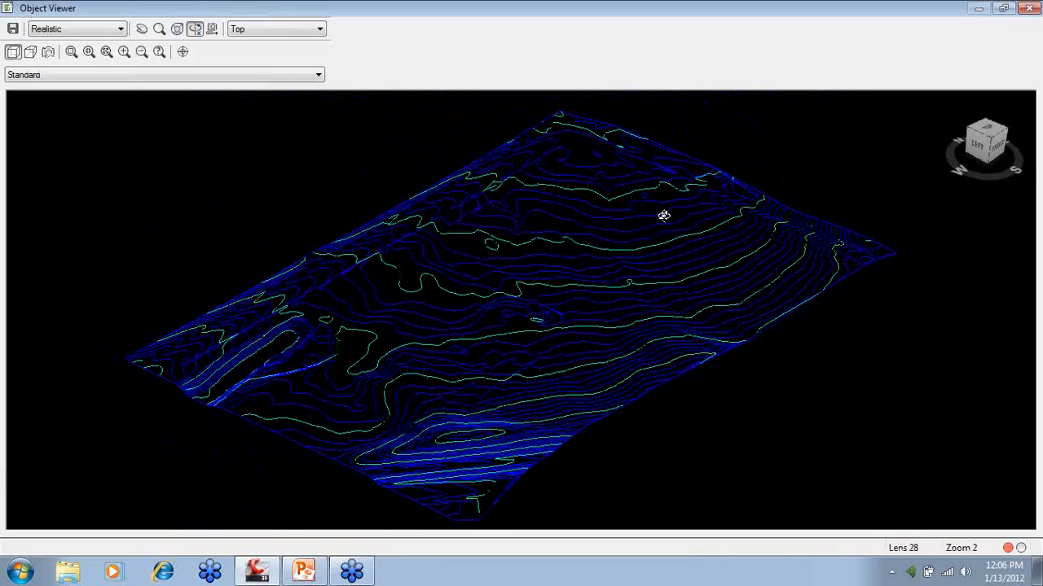
Examine the EG surface's triangulation in the 3dWireframe visual style from several angles and distances, and close the viewer.
{"action": "left_click", "coordinate": [111, 33]}
{"action": "left_click", "coordinate": [96, 56]}
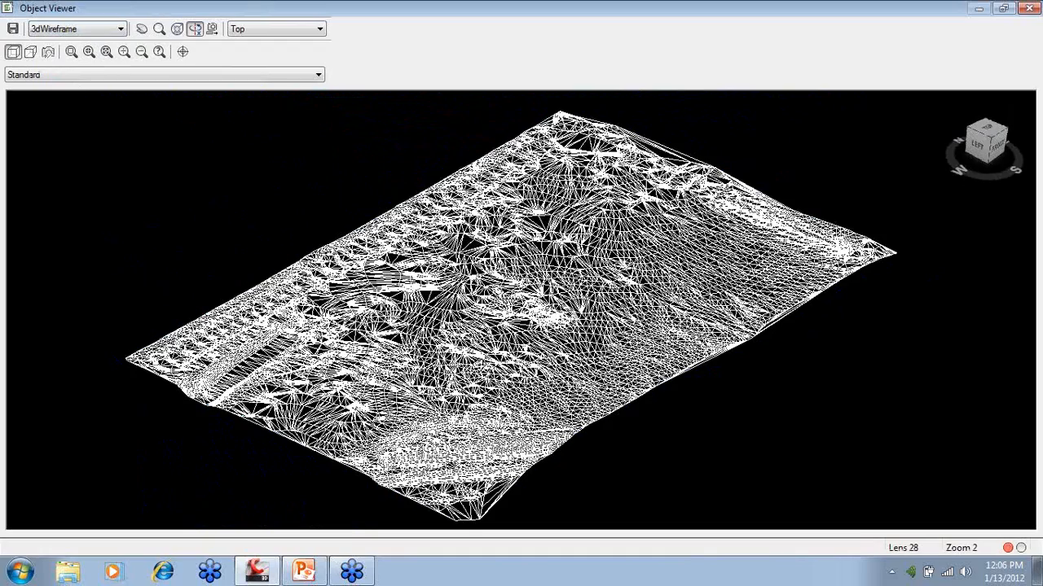
{"action": "left_click_drag", "start_coordinate": [480, 365], "coordinate": [437, 333]}
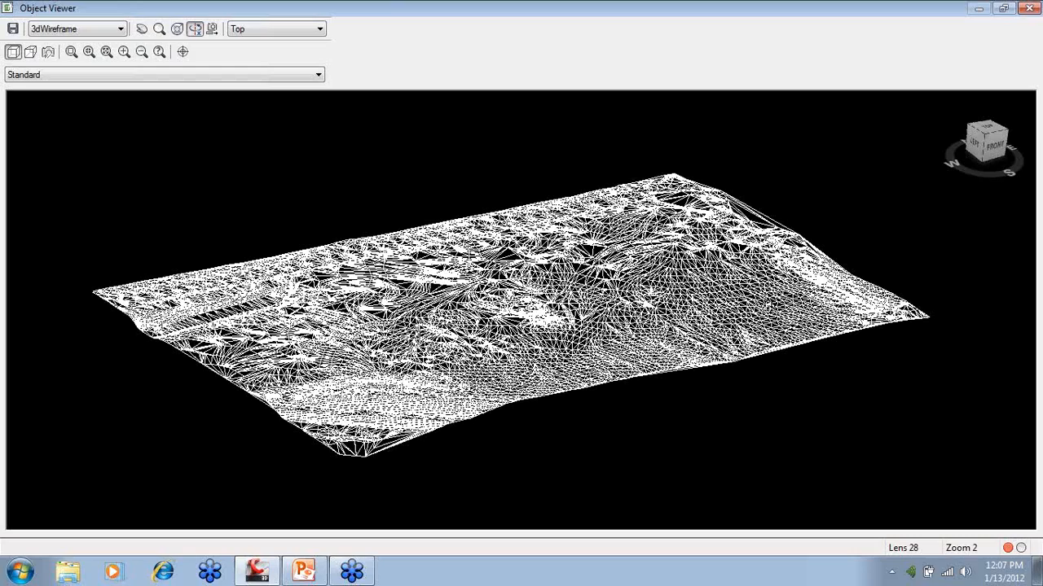
{"action": "scroll", "coordinate": [553, 302], "scroll_direction": "up", "scroll_amount": 5}
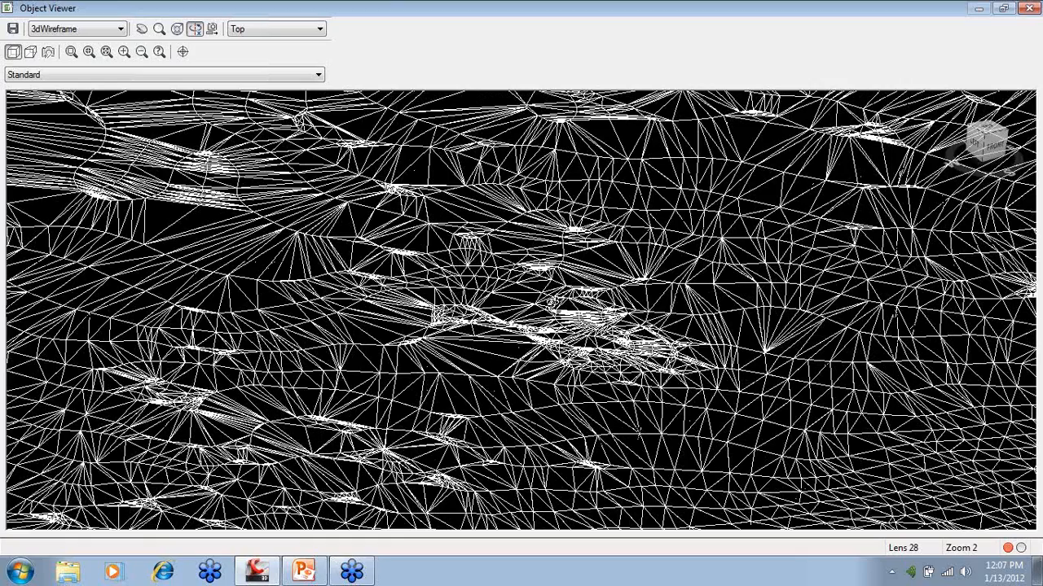
{"action": "scroll", "coordinate": [553, 302], "scroll_direction": "down", "scroll_amount": 6}
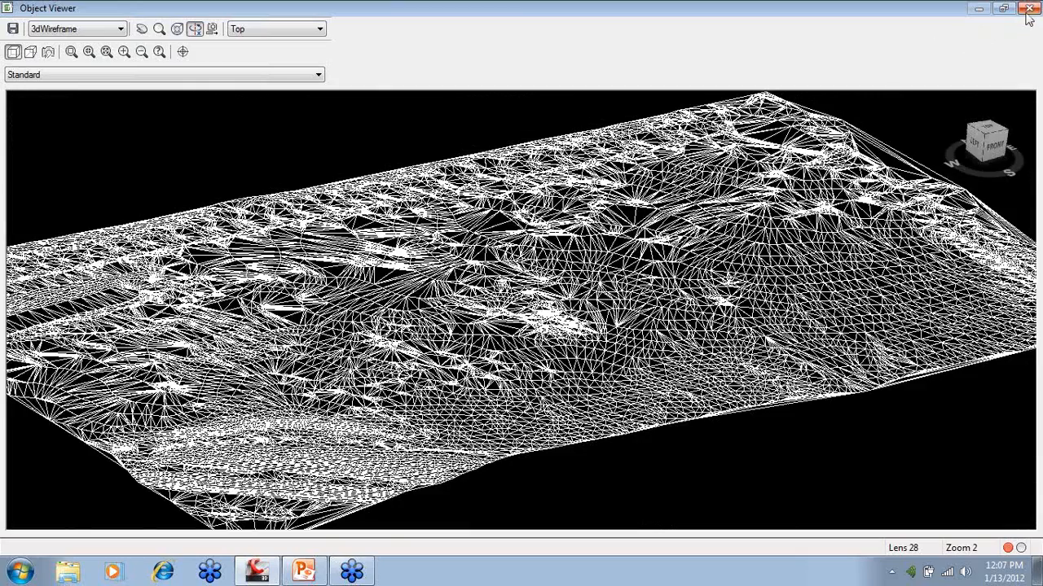
{"action": "left_click", "coordinate": [1029, 8]}
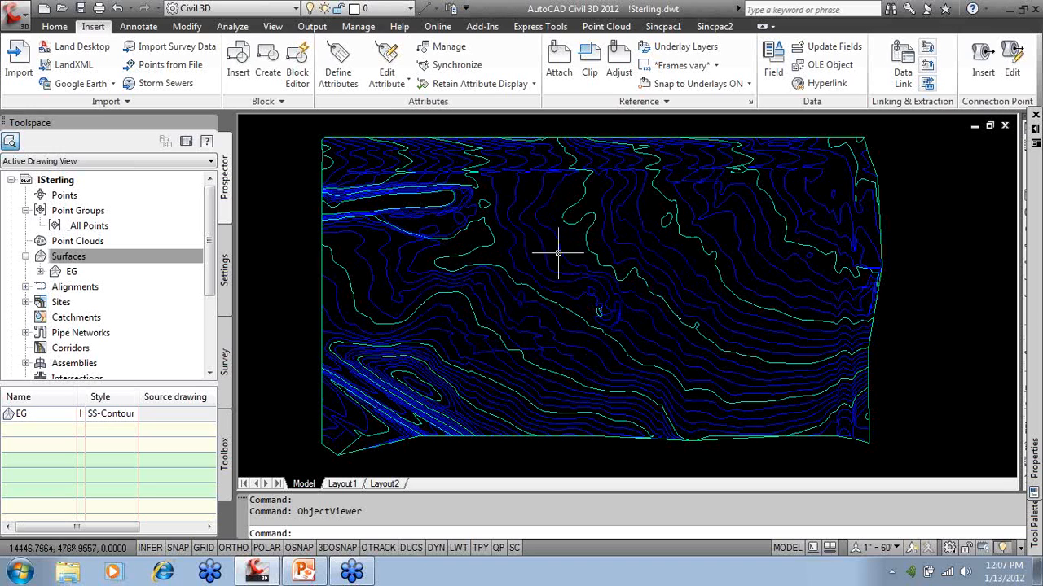
Open the surface contour label style Existing Major Labels for editing from the drawing settings.
{"action": "left_click", "coordinate": [162, 257]}
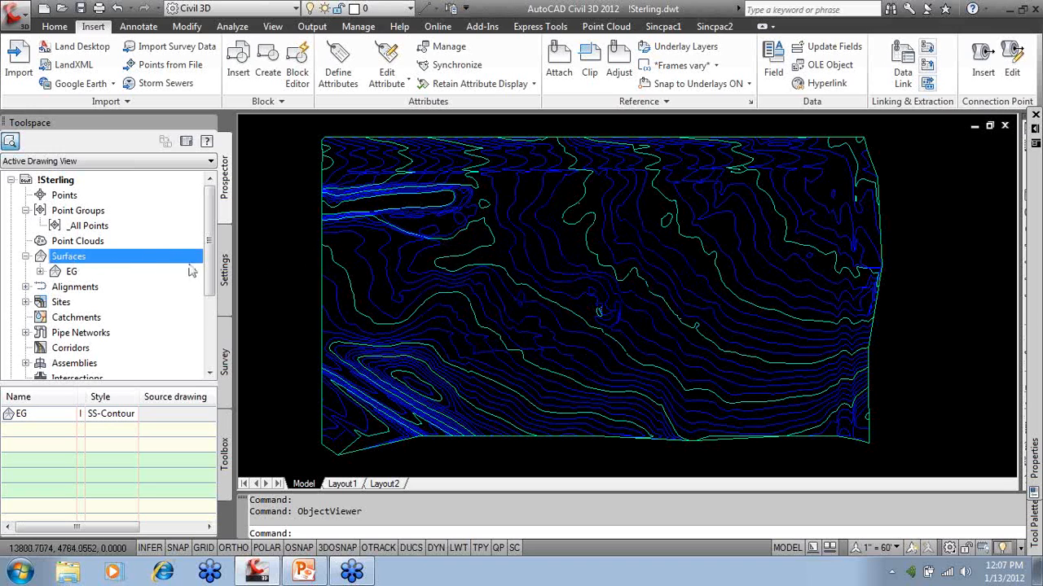
{"action": "left_click", "coordinate": [227, 269]}
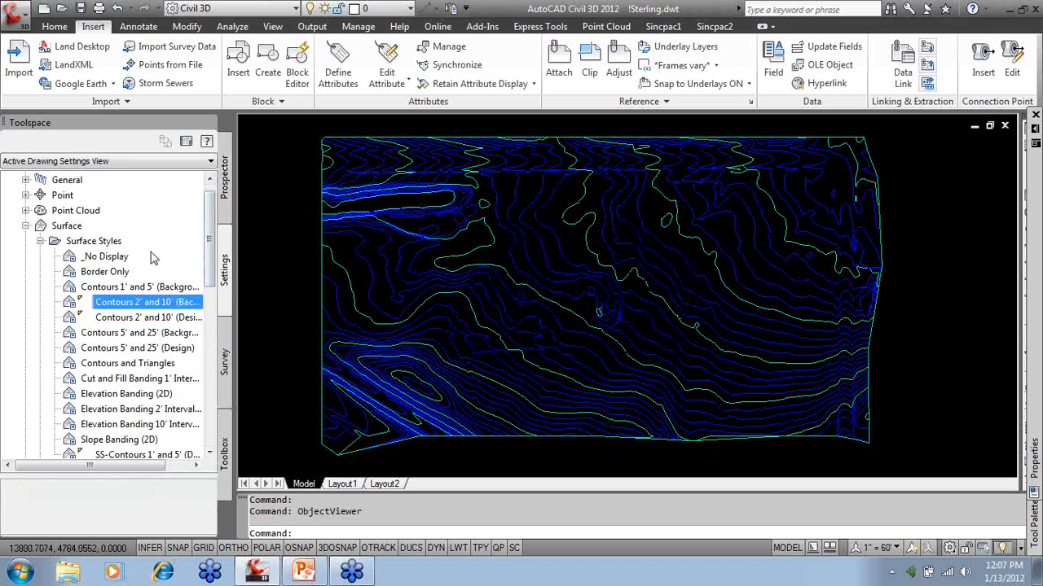
{"action": "left_click", "coordinate": [40, 242]}
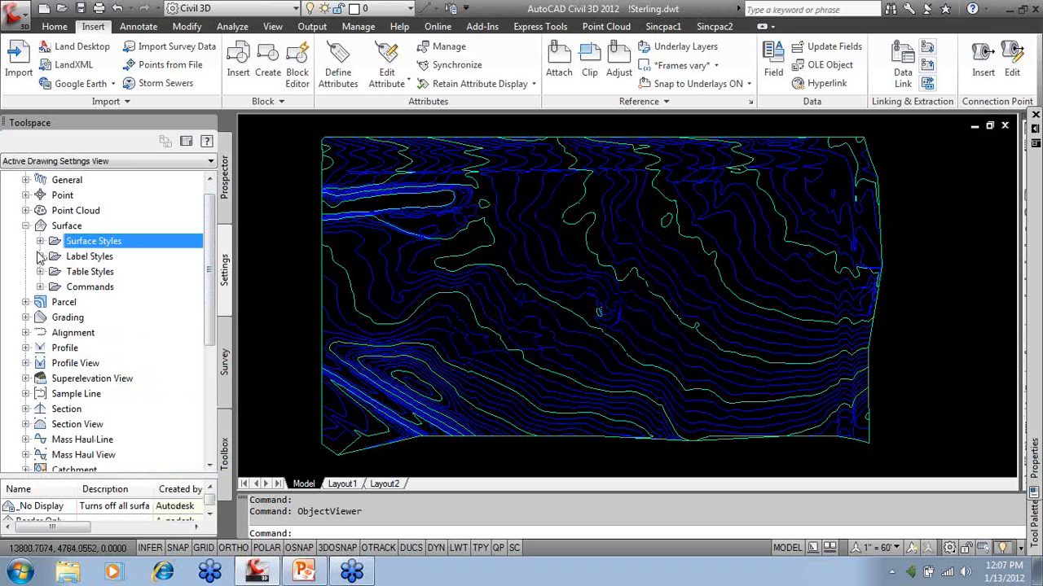
{"action": "left_click", "coordinate": [40, 257]}
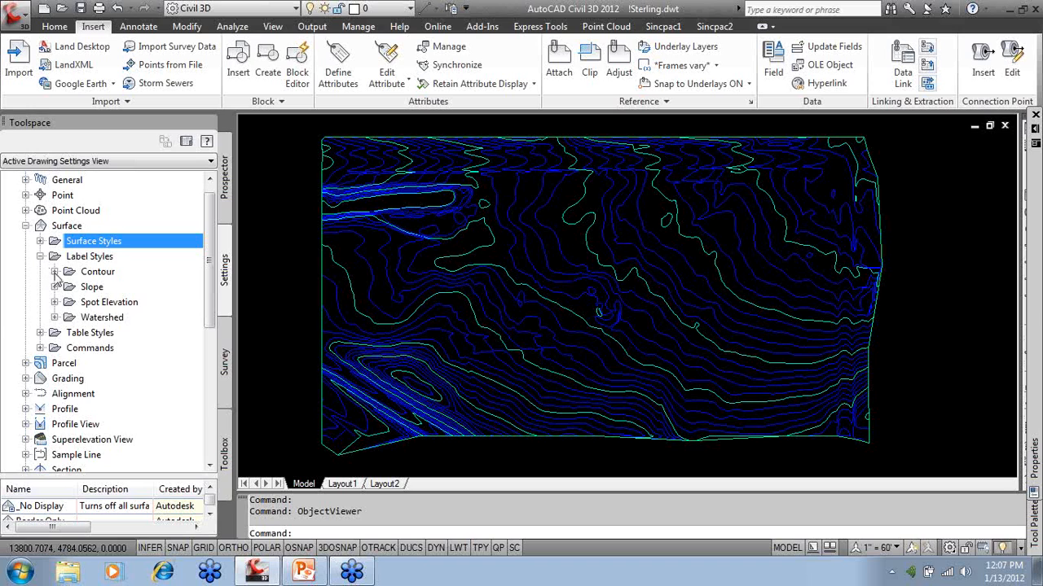
{"action": "left_click", "coordinate": [54, 271]}
{"action": "left_click", "coordinate": [99, 274]}
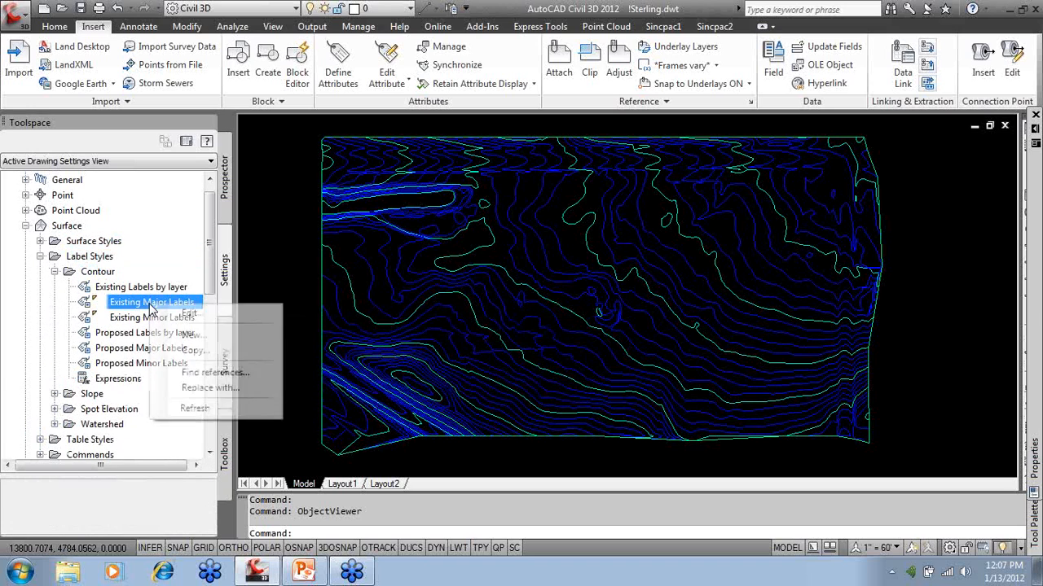
{"action": "right_click", "coordinate": [151, 303]}
{"action": "left_click", "coordinate": [244, 313]}
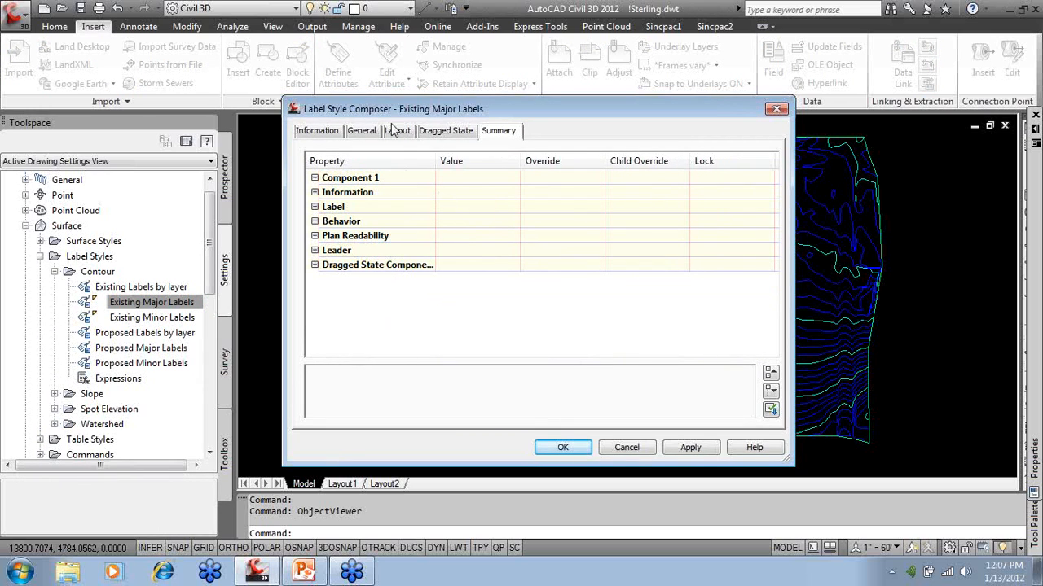
Rename the label style as SS Existing Major Labels.
{"action": "left_click", "coordinate": [311, 132]}
{"action": "left_click", "coordinate": [307, 167]}
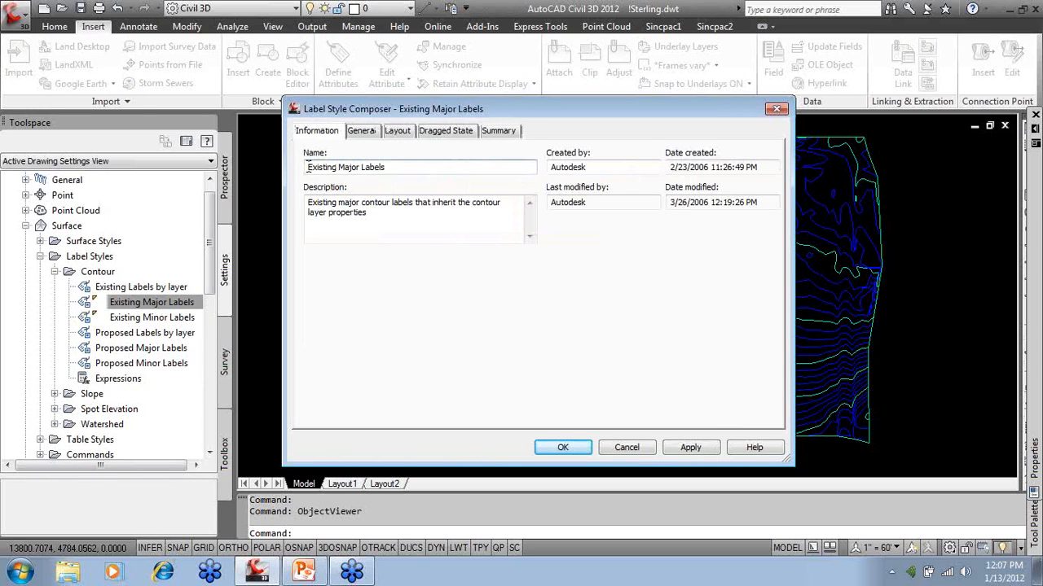
{"action": "type", "text": "SS-"}
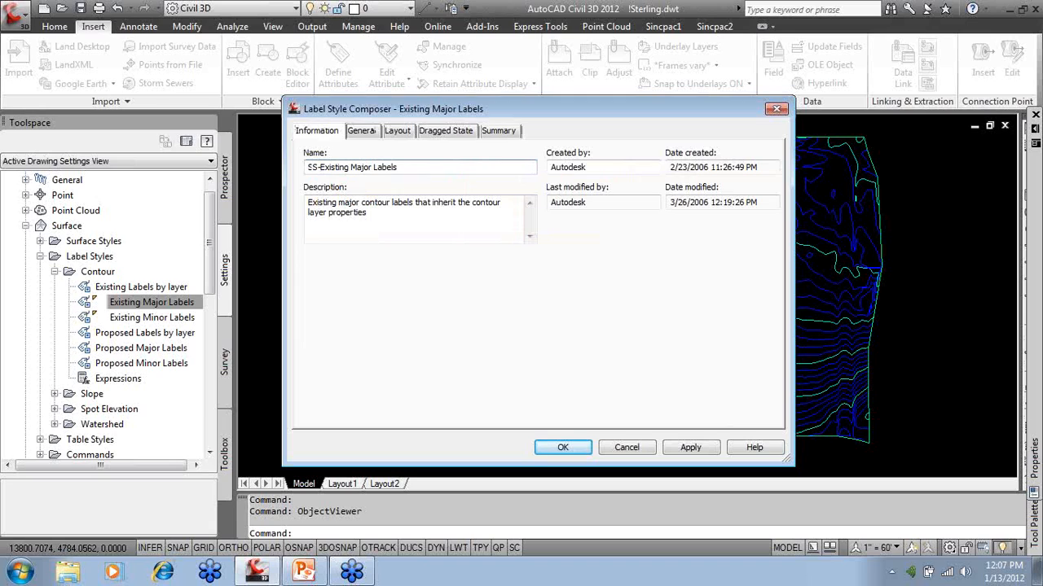
{"action": "key", "text": "BackSpace"}
{"action": "type", "text": "_"}
Set the precision of the Surface Elevation text contents to 1, review the dragged state settings, and save the label style.
{"action": "left_click", "coordinate": [364, 131]}
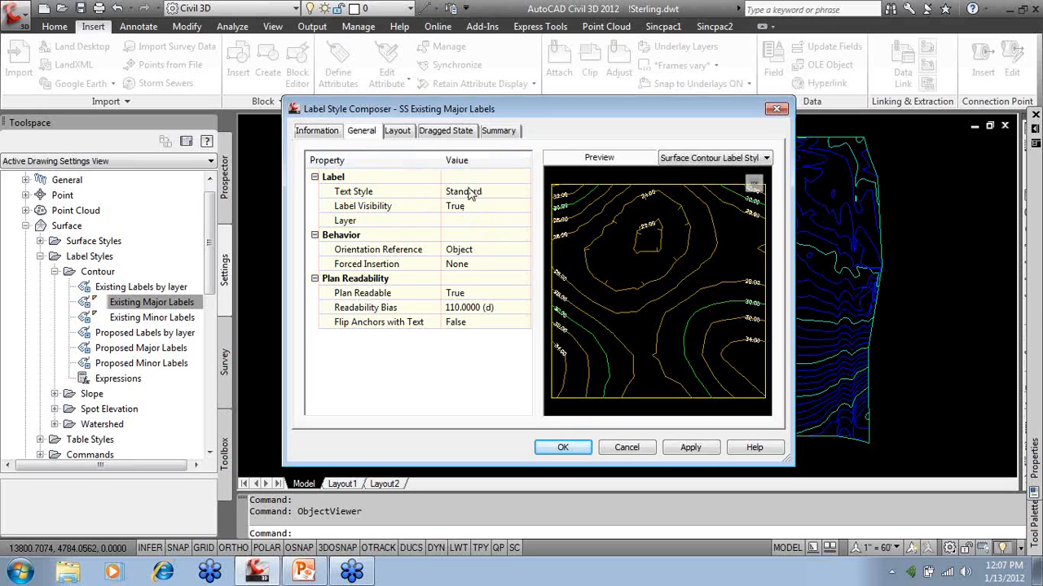
{"action": "left_click", "coordinate": [397, 131]}
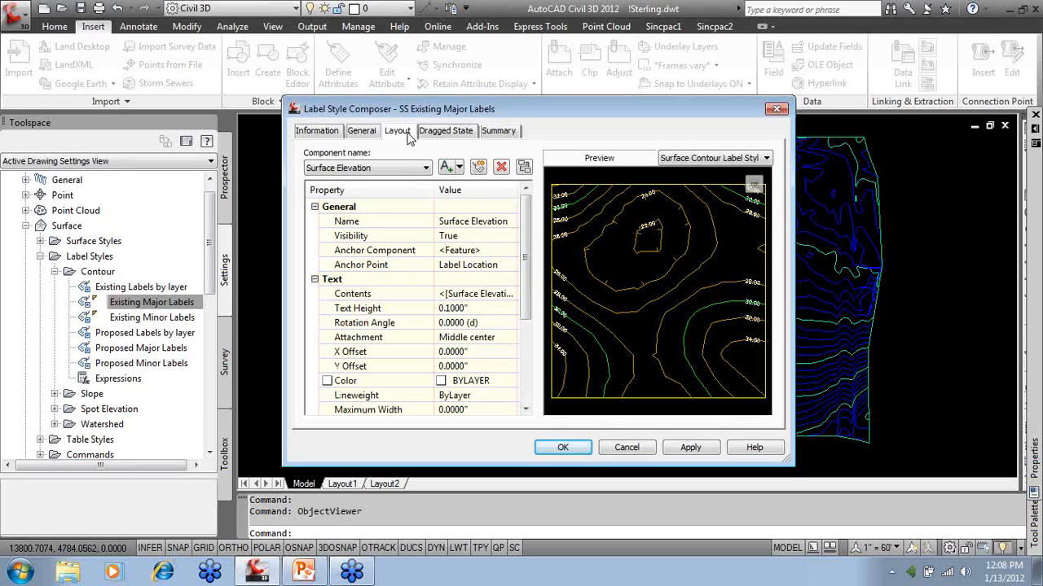
{"action": "left_click", "coordinate": [478, 296]}
{"action": "left_click", "coordinate": [509, 294]}
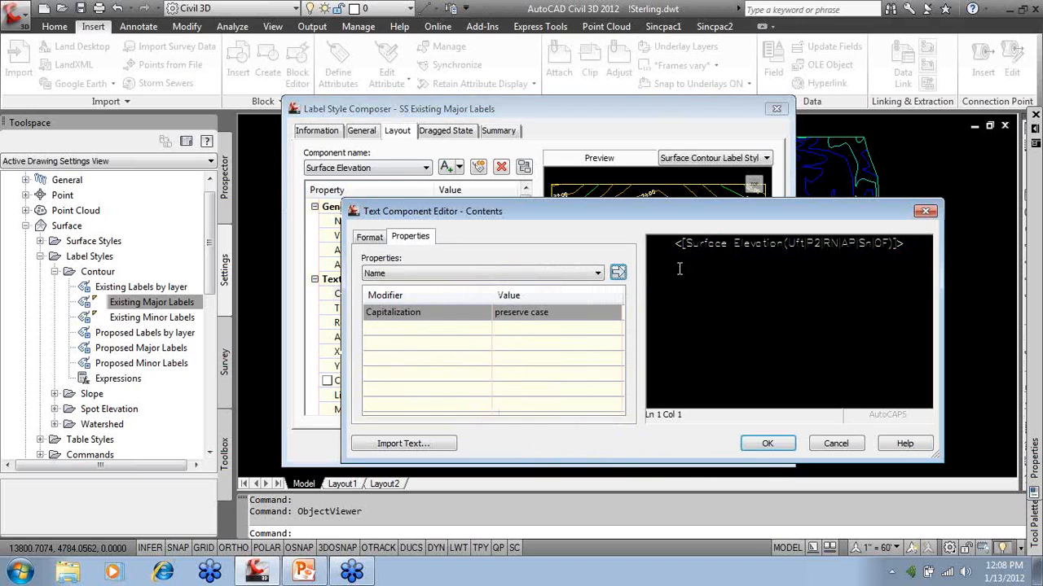
{"action": "left_click", "coordinate": [802, 243]}
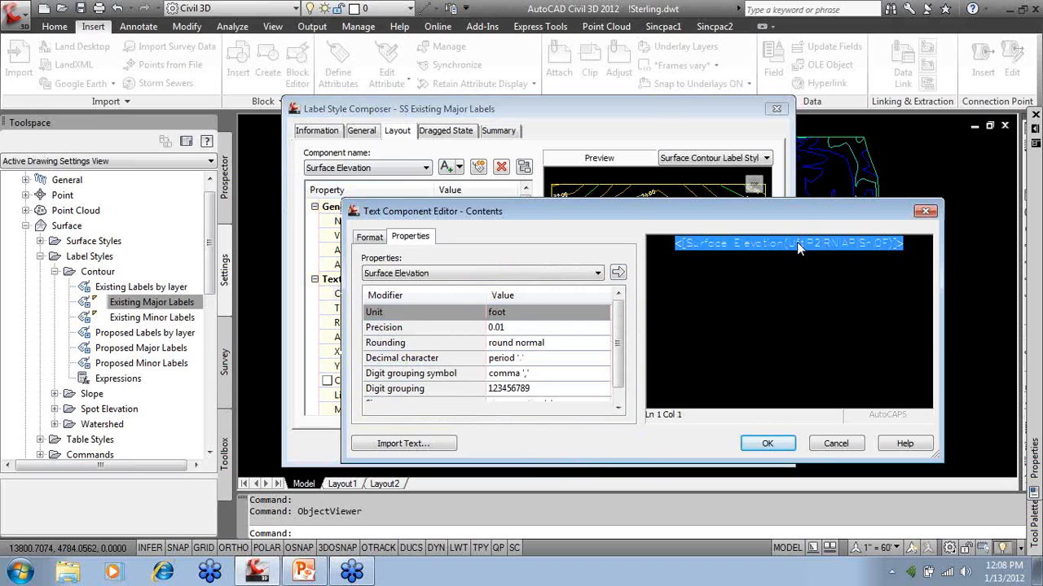
{"action": "left_click", "coordinate": [554, 328]}
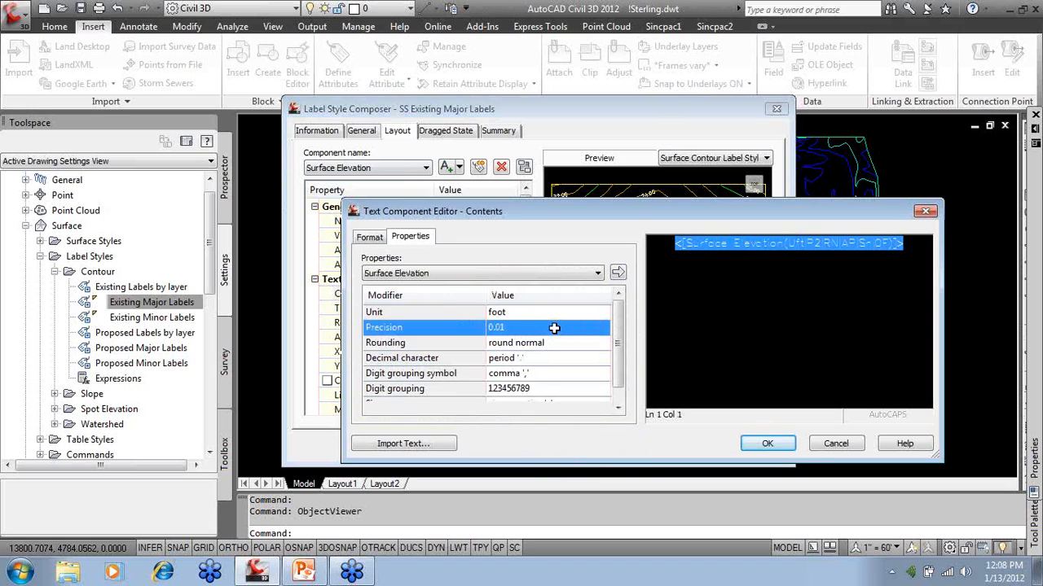
{"action": "left_click", "coordinate": [556, 328]}
{"action": "left_click", "coordinate": [528, 345]}
{"action": "left_click", "coordinate": [617, 273]}
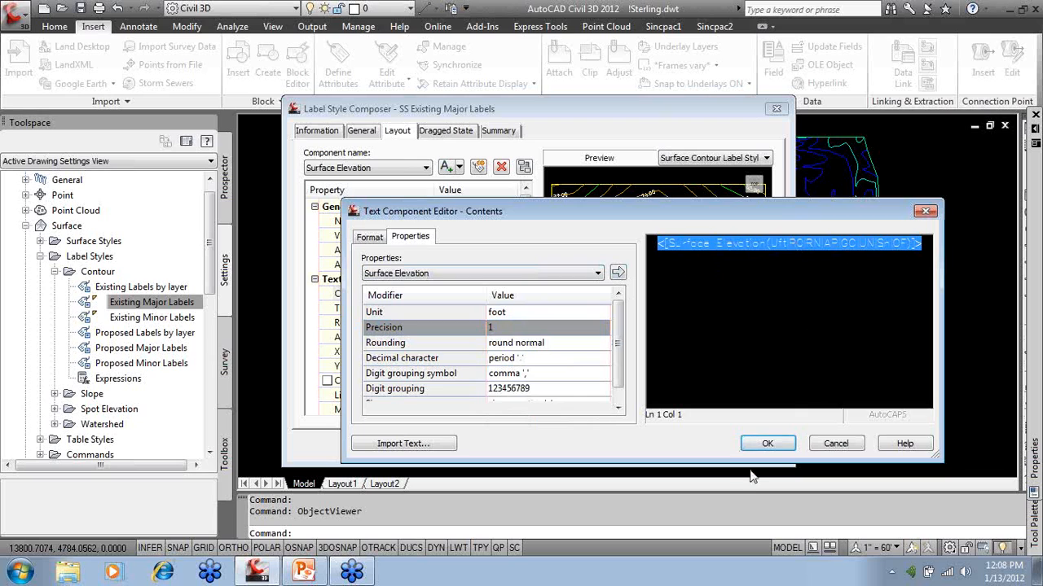
{"action": "left_click", "coordinate": [767, 443]}
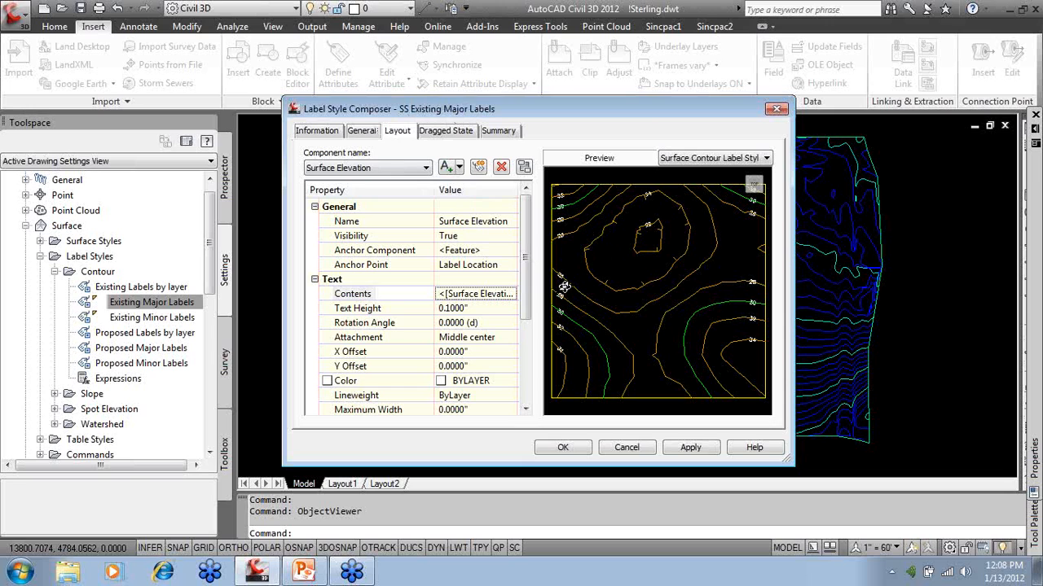
{"action": "left_click", "coordinate": [463, 133]}
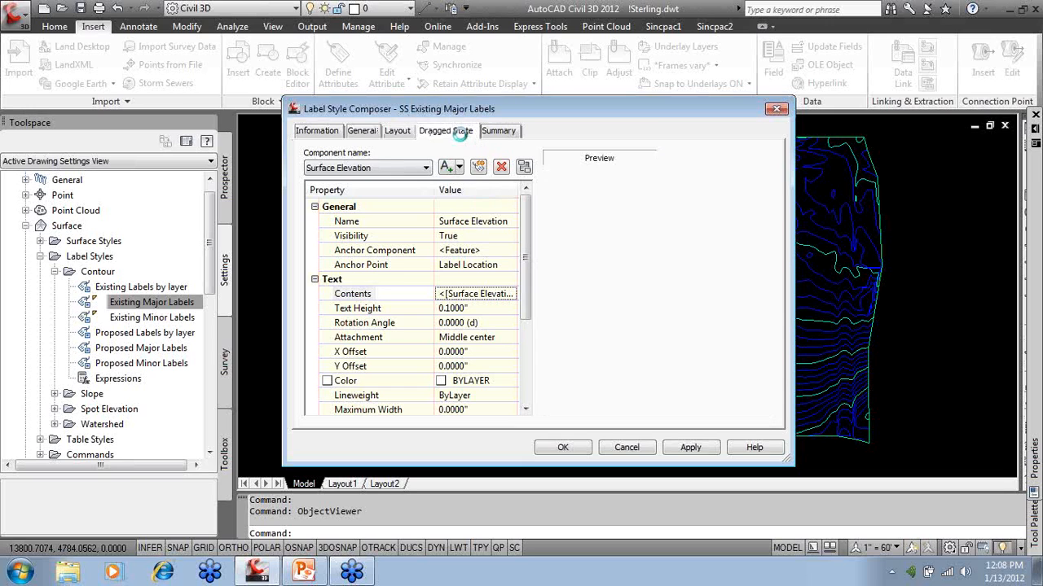
{"action": "left_click", "coordinate": [562, 448]}
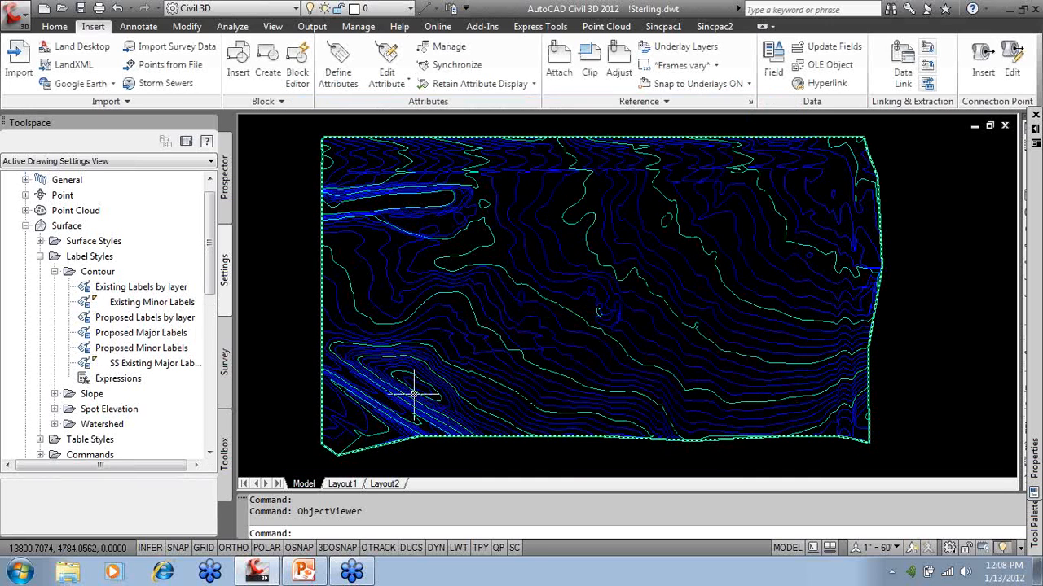
Start adding labels for the Surface feature with the Contour - Multiple label type.
{"action": "left_click", "coordinate": [137, 26]}
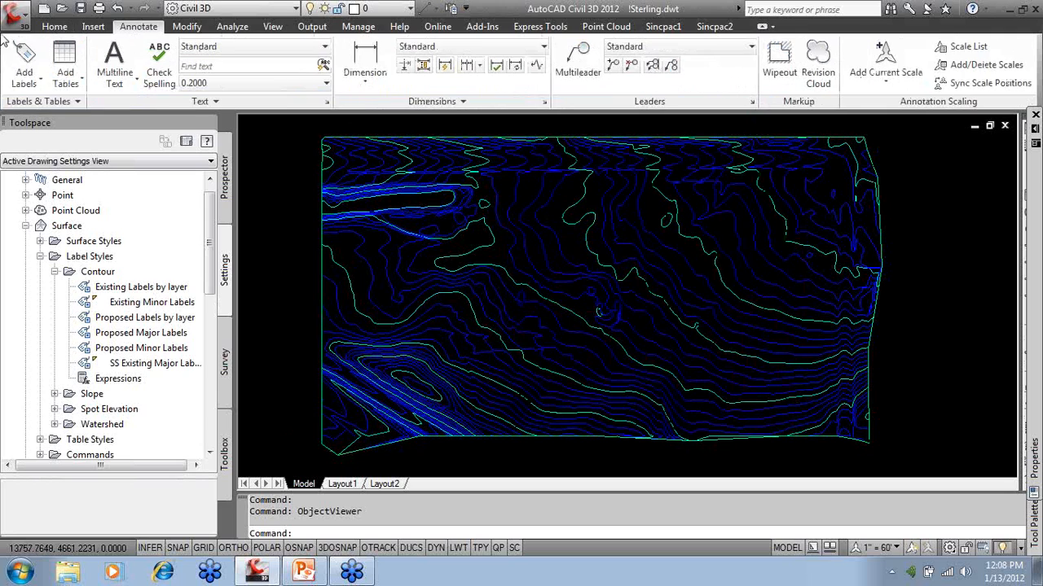
{"action": "left_click", "coordinate": [24, 65]}
{"action": "left_click", "coordinate": [209, 170]}
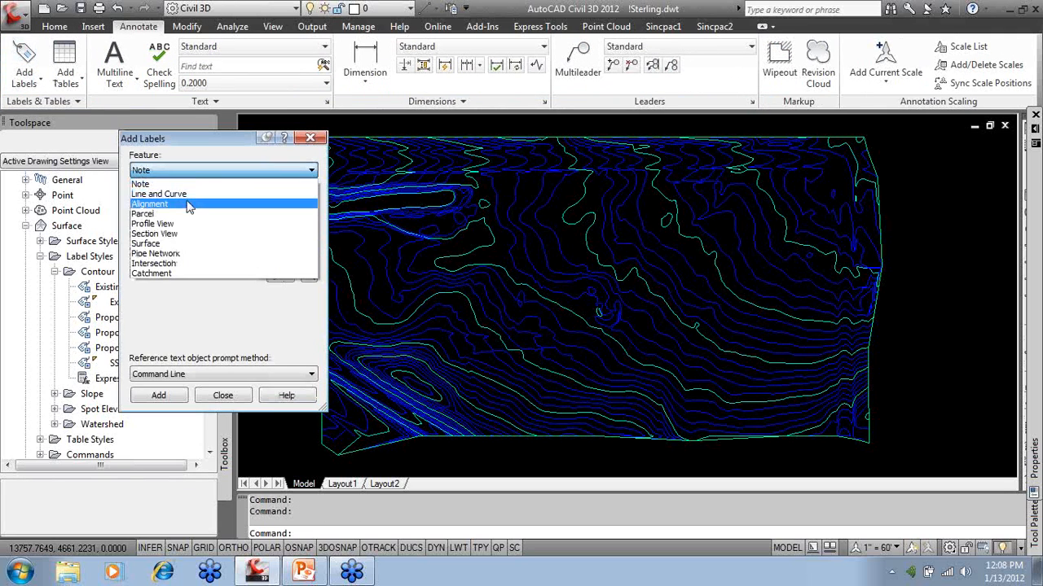
{"action": "left_click", "coordinate": [172, 246]}
{"action": "left_click", "coordinate": [175, 206]}
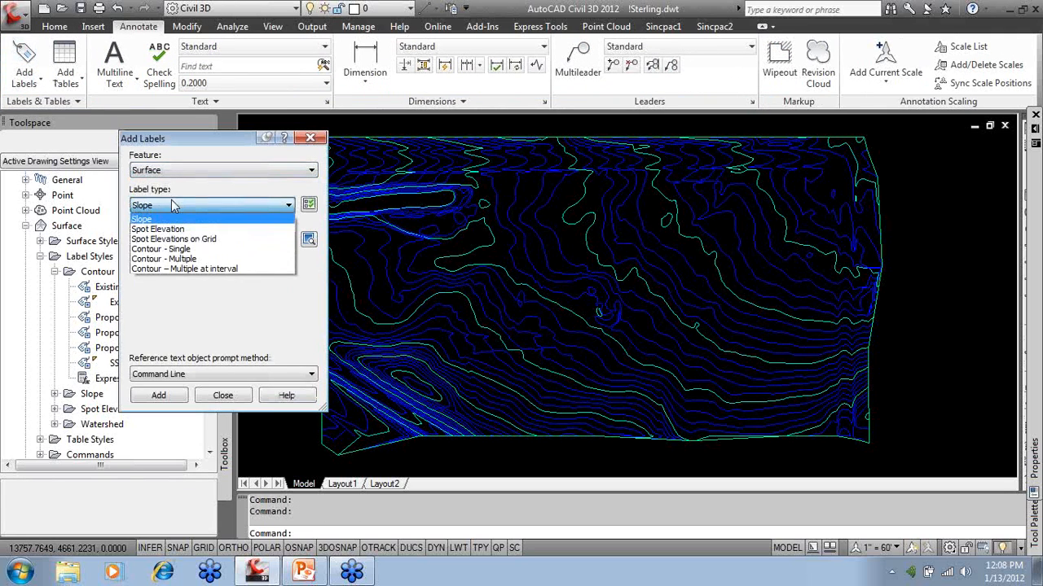
{"action": "left_click", "coordinate": [172, 259]}
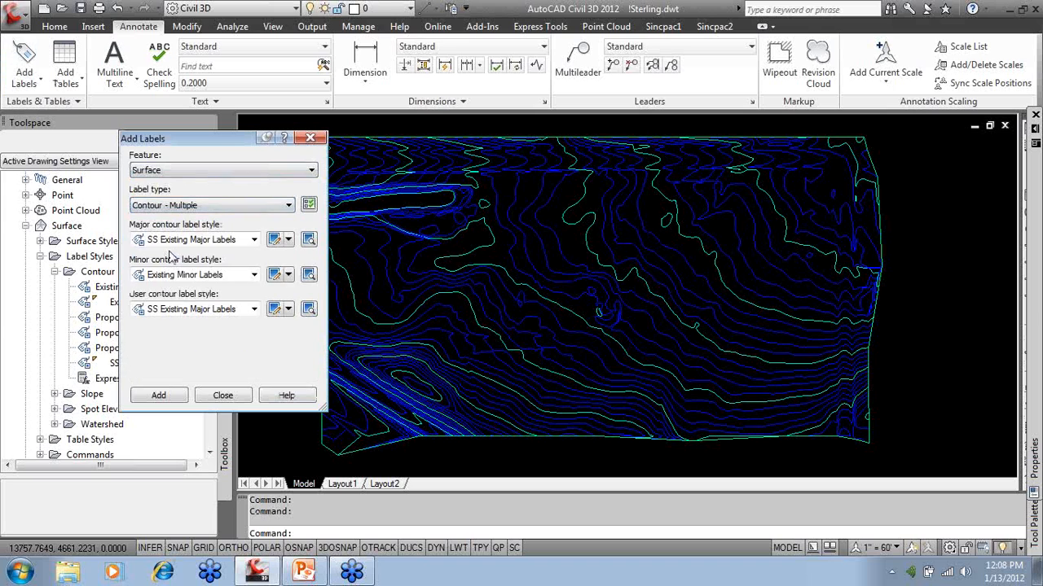
Place multiple contour labels along a slanted line across the EG surface with the SS Existing Major Labels style, and inspect the label text.
{"action": "left_click", "coordinate": [158, 396]}
{"action": "left_click", "coordinate": [353, 287]}
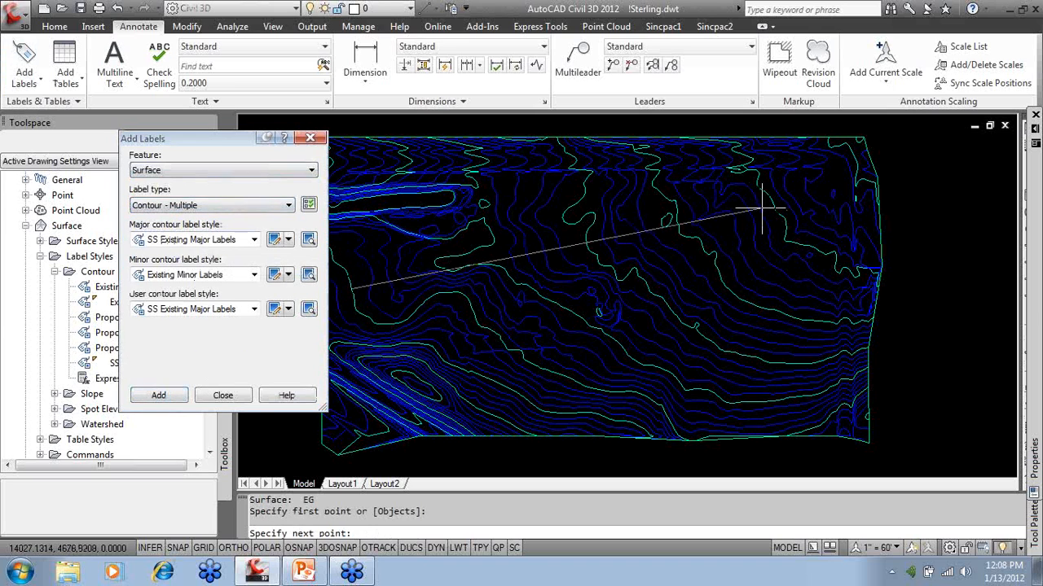
{"action": "left_click", "coordinate": [815, 206]}
{"action": "key", "text": "Return"}
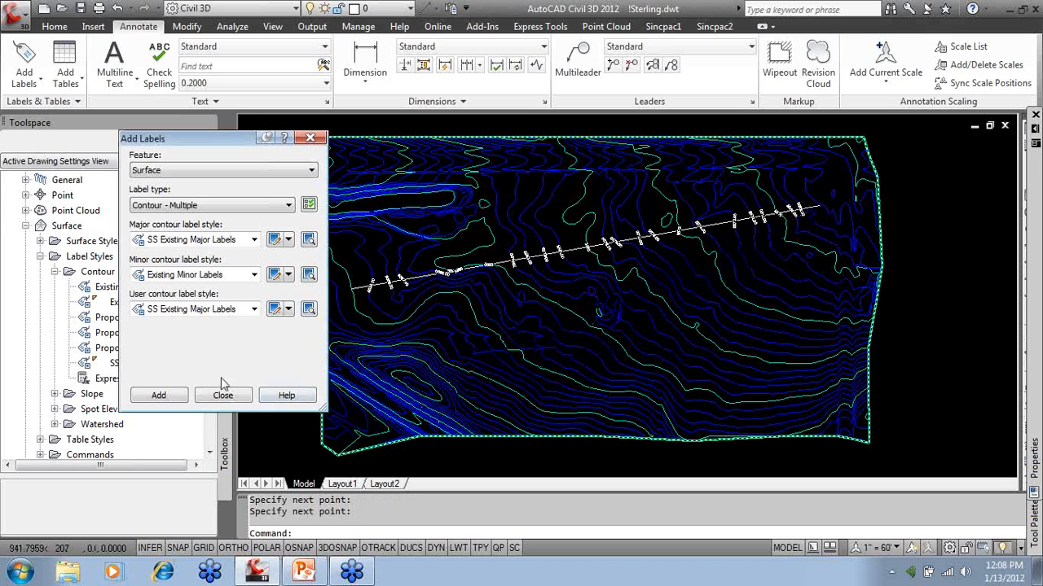
{"action": "left_click", "coordinate": [223, 395]}
{"action": "scroll", "coordinate": [676, 251], "scroll_direction": "up", "scroll_amount": 8}
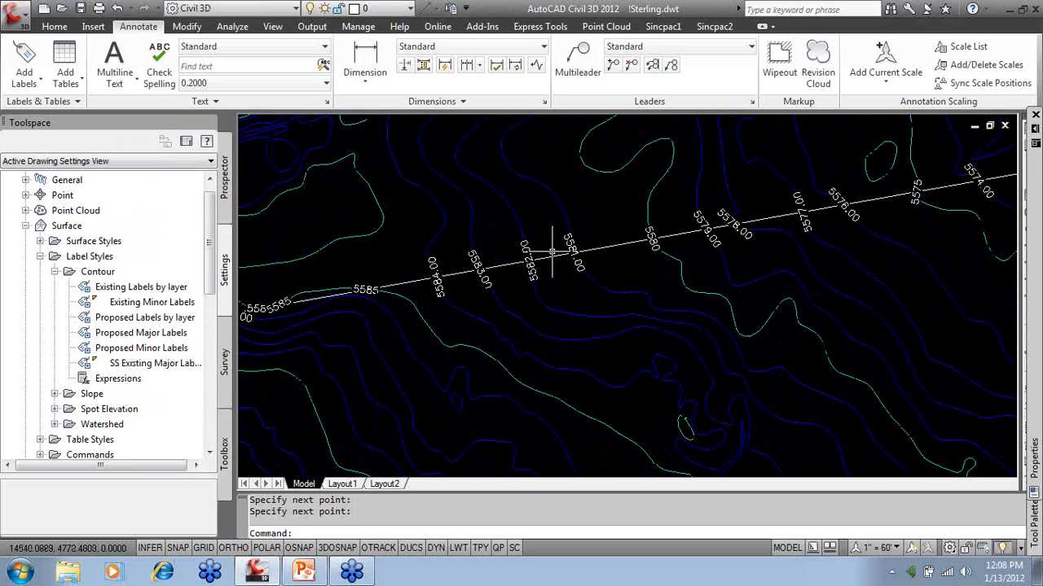
{"action": "middle_click_drag", "start_coordinate": [677, 253], "coordinate": [607, 285]}
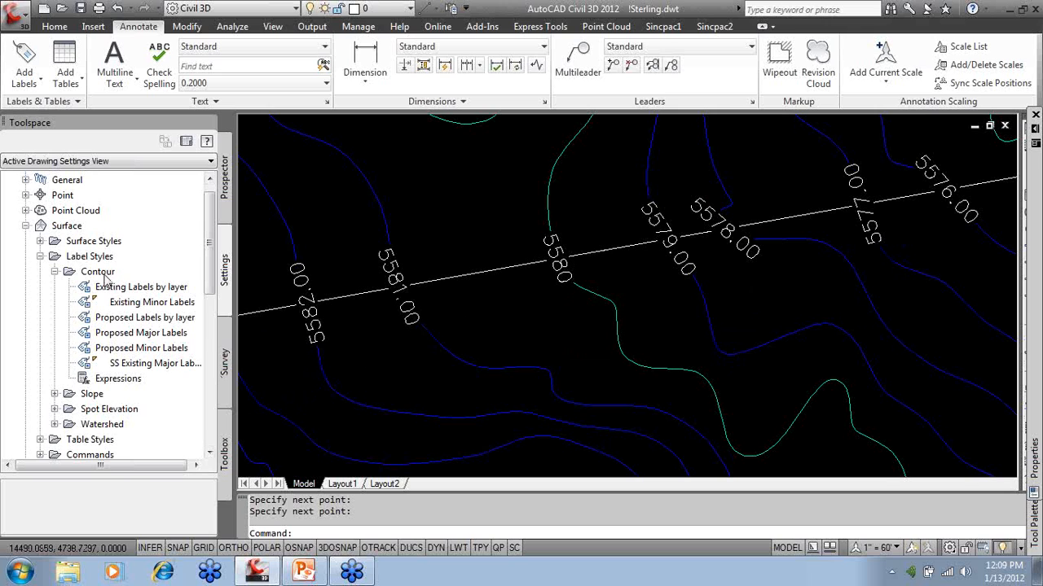
{"action": "scroll", "coordinate": [571, 272], "scroll_direction": "down", "scroll_amount": 6}
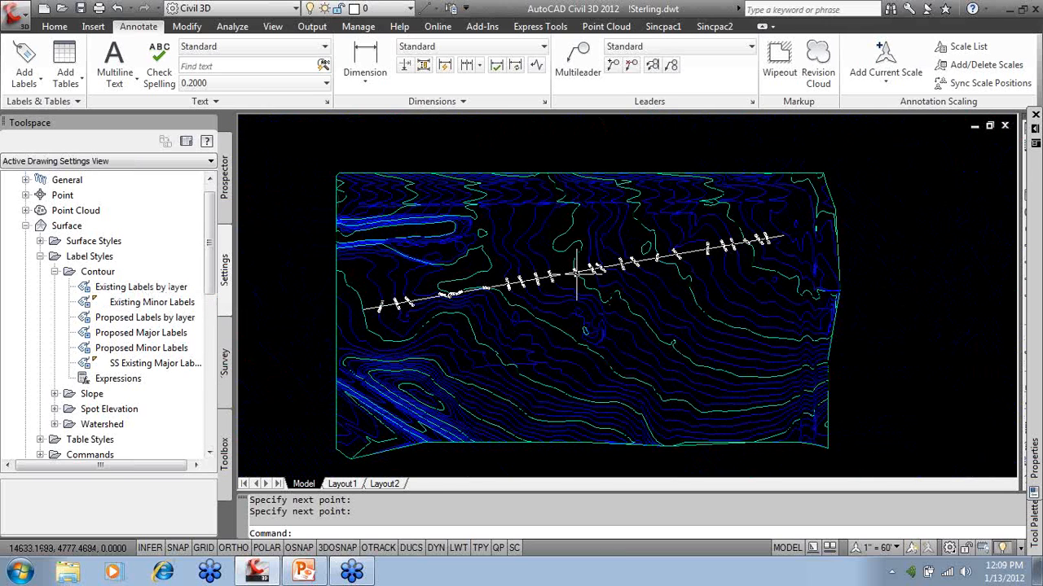
Reopen the label creation options and choose multiple contour labels for a surface to review their default styles.
{"action": "left_click", "coordinate": [24, 59]}
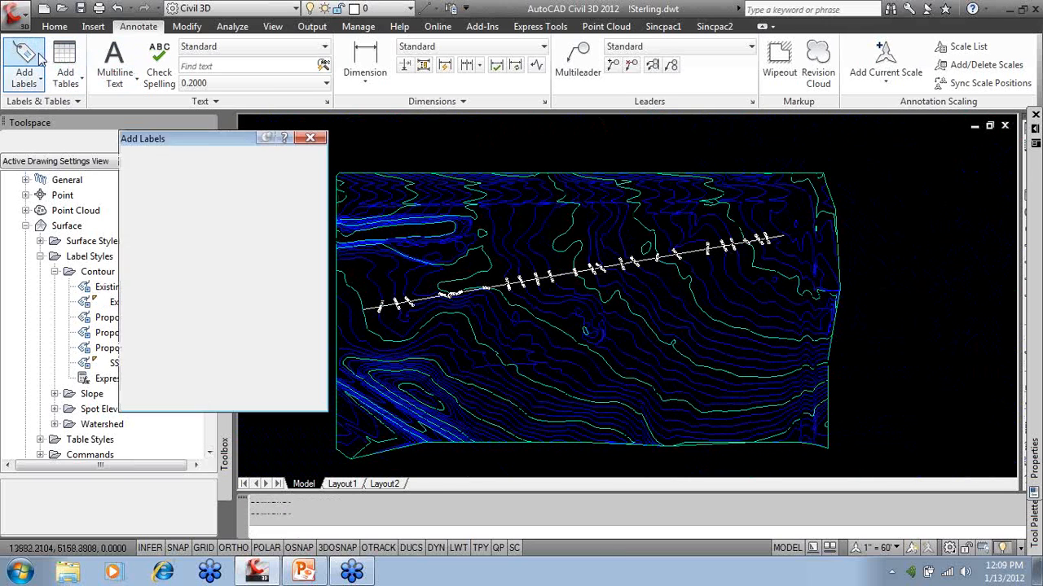
{"action": "left_click", "coordinate": [265, 170]}
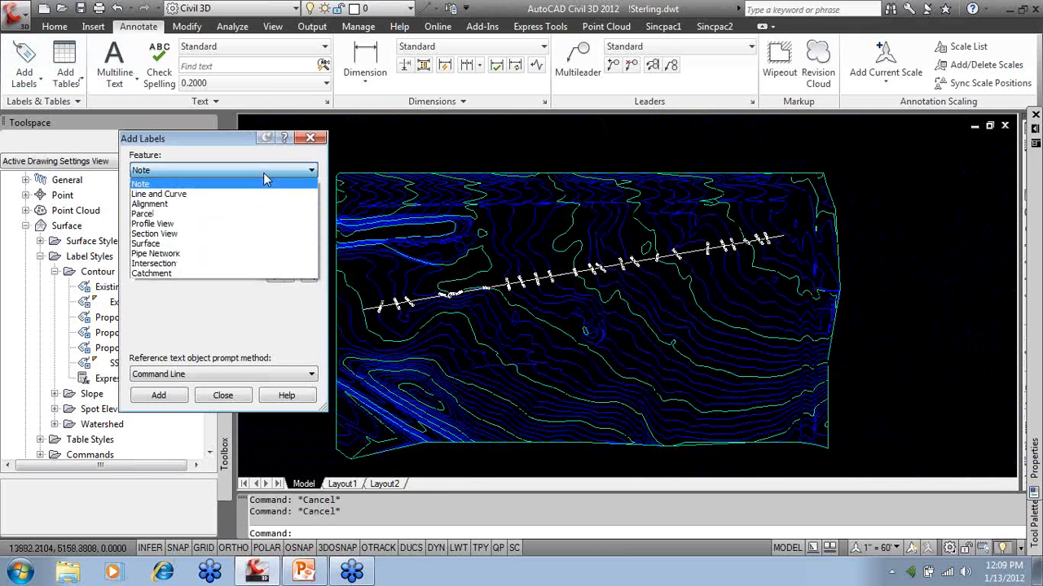
{"action": "left_click", "coordinate": [181, 244]}
{"action": "left_click", "coordinate": [184, 205]}
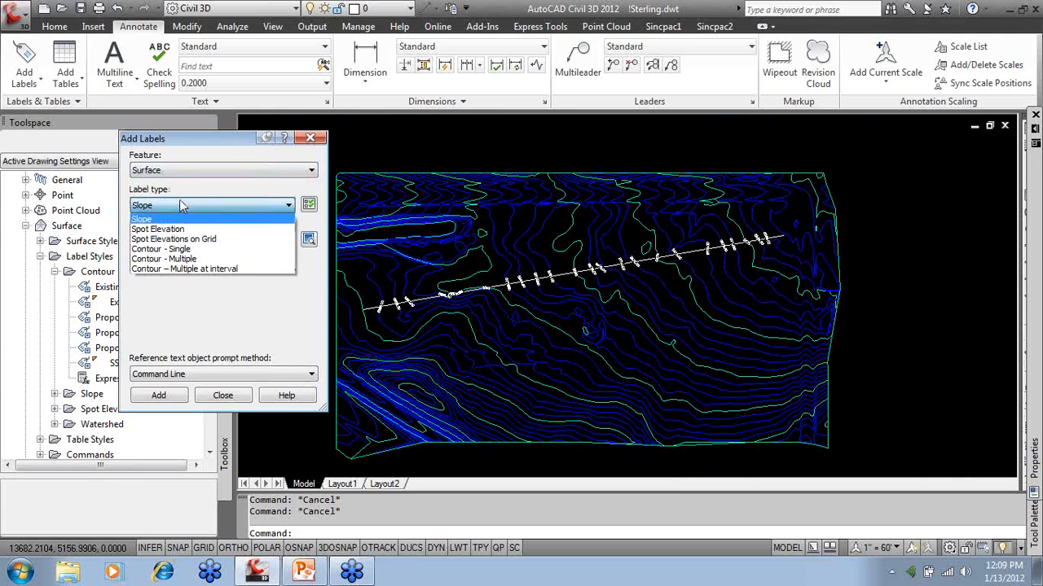
{"action": "left_click", "coordinate": [186, 259]}
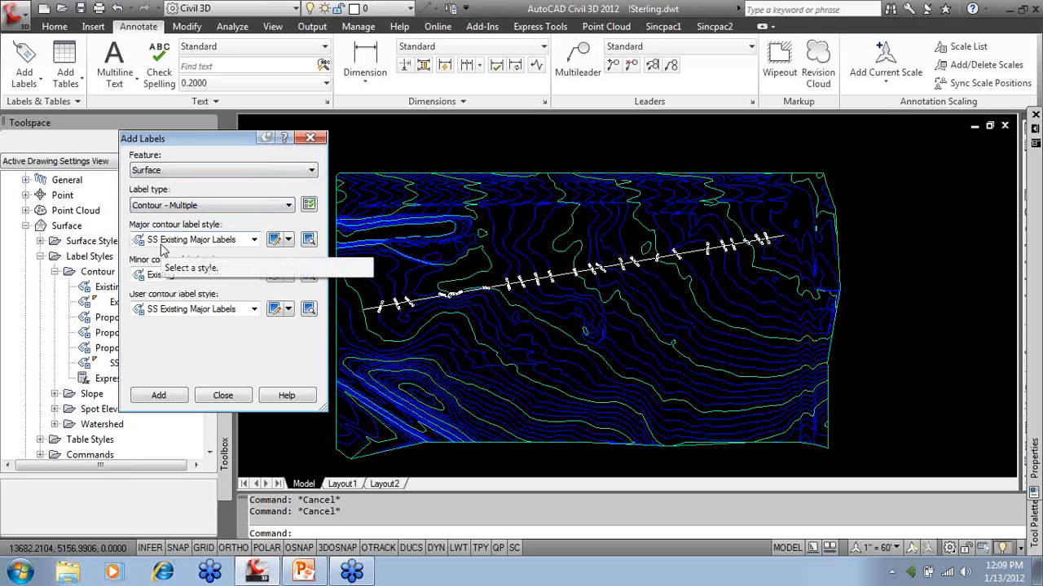
Examine the default styles and contour labeling defaults in the AddContourLabeling command settings, and leave without changes.
{"action": "left_click", "coordinate": [309, 205]}
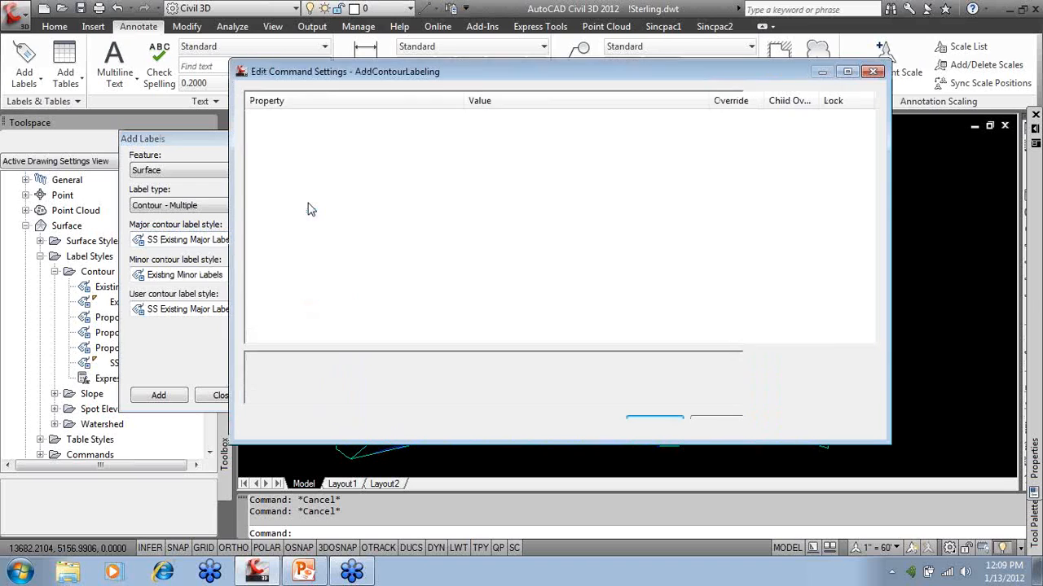
{"action": "left_click", "coordinate": [254, 161]}
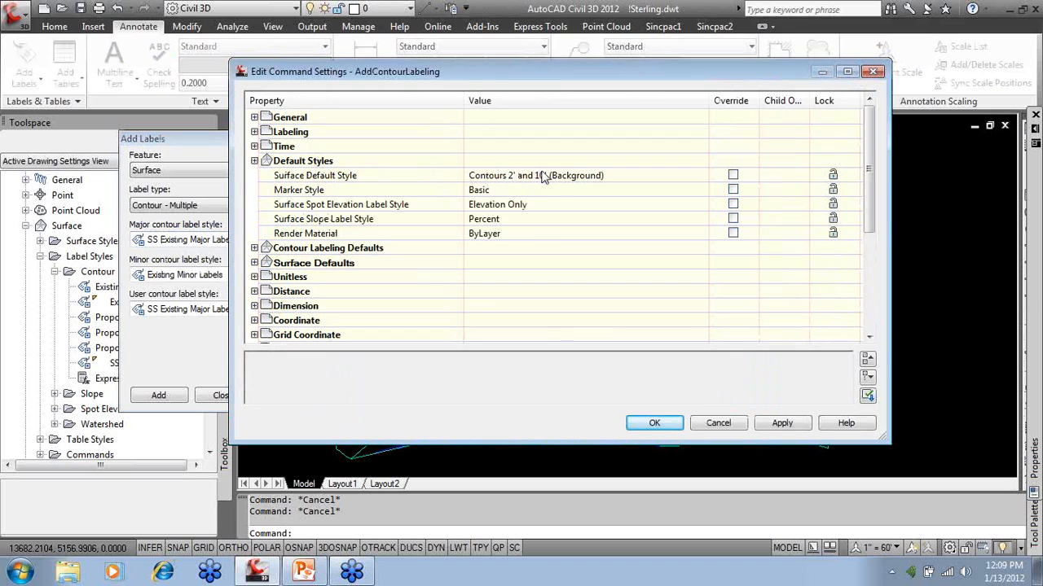
{"action": "left_click", "coordinate": [254, 161]}
{"action": "left_click", "coordinate": [254, 175]}
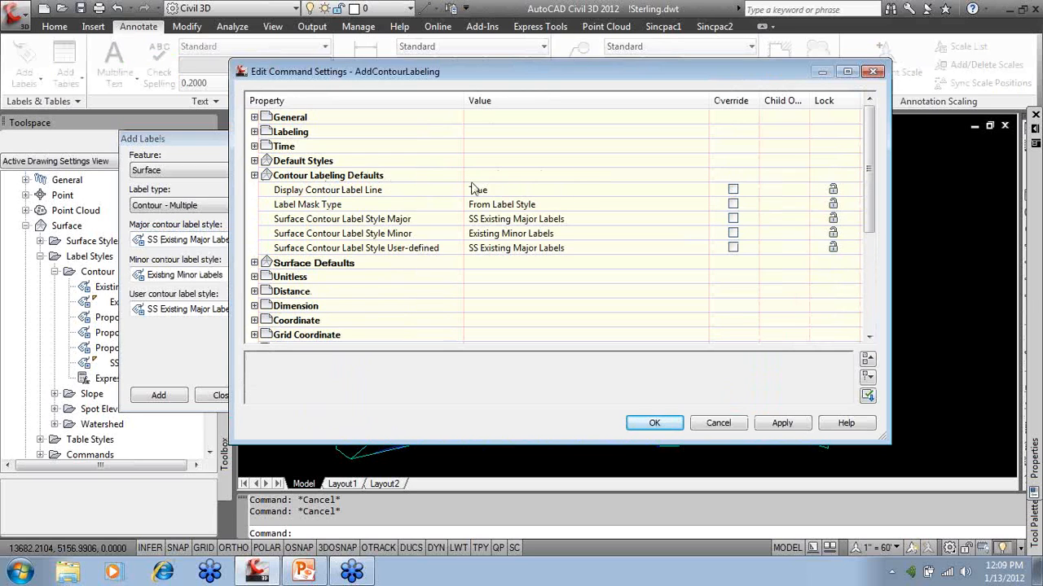
{"action": "left_click", "coordinate": [480, 223]}
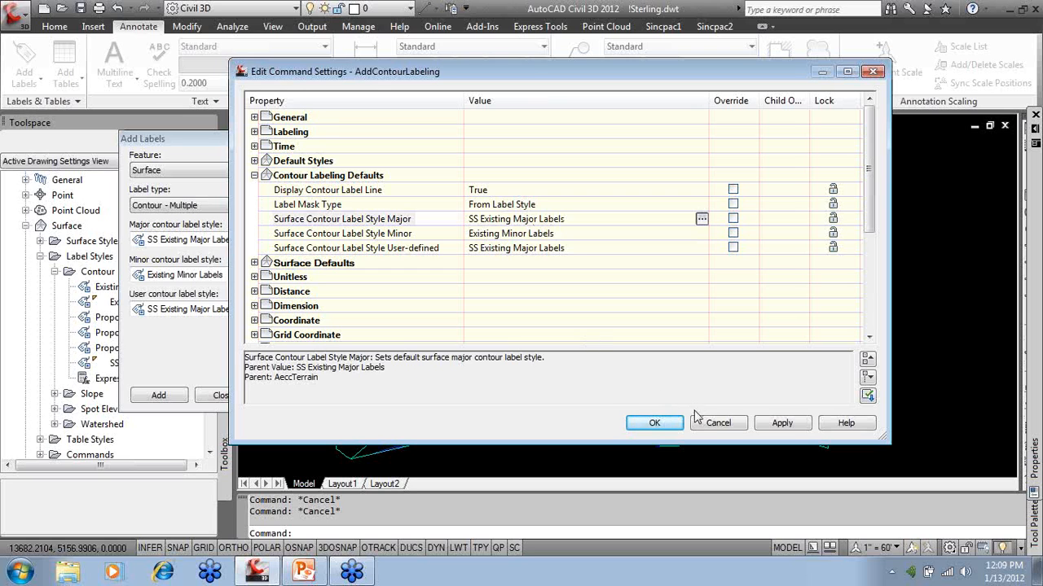
{"action": "left_click", "coordinate": [717, 424]}
{"action": "left_click", "coordinate": [208, 399]}
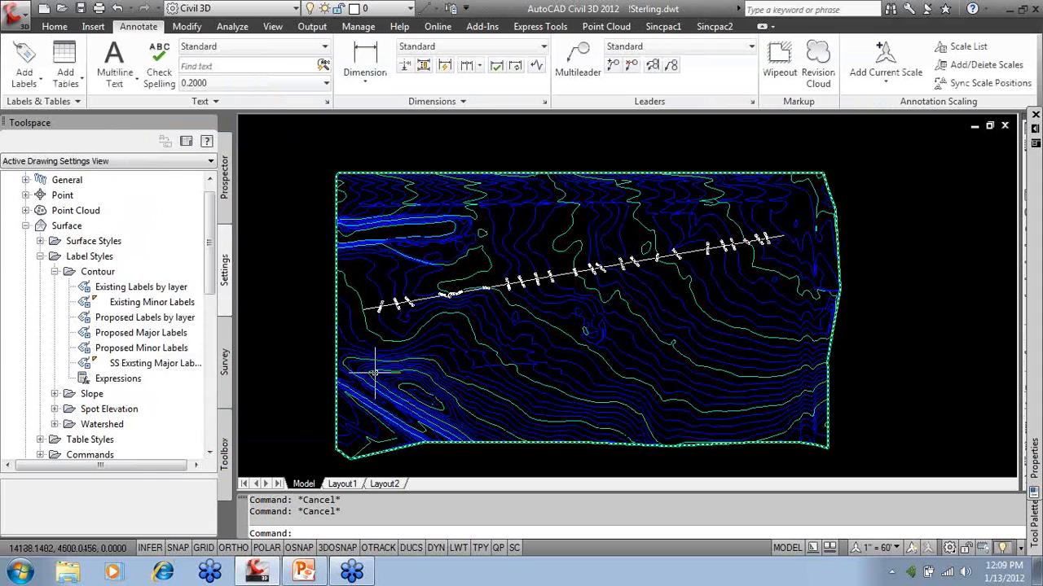
Erase the contour label line that crosses the EG surface.
{"action": "scroll", "coordinate": [509, 259], "scroll_direction": "up", "scroll_amount": 5}
{"action": "type", "text": "e"}
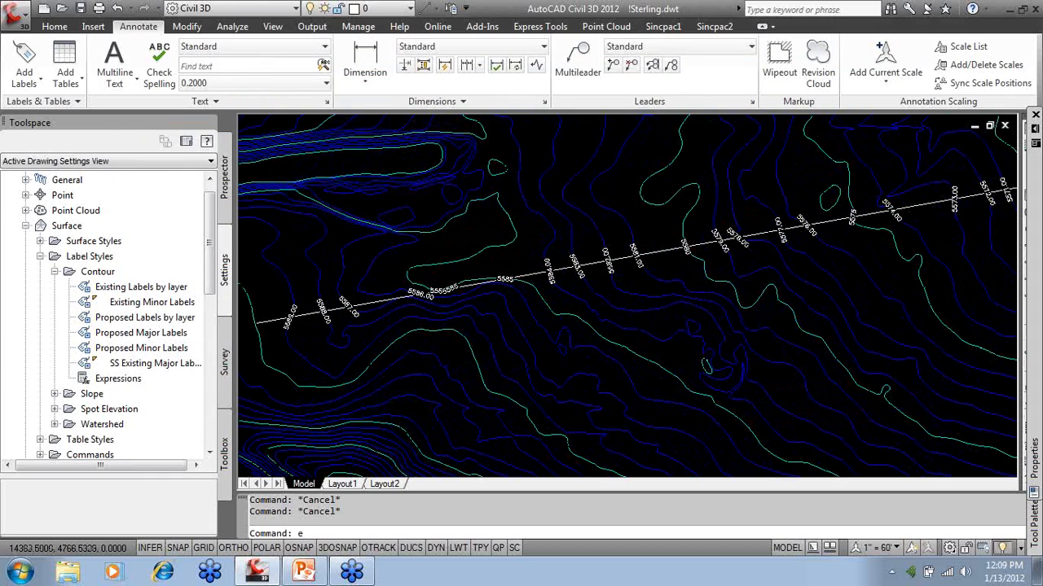
{"action": "key", "text": "Return"}
{"action": "left_click", "coordinate": [529, 276]}
{"action": "scroll", "coordinate": [530, 281], "scroll_direction": "down", "scroll_amount": 6}
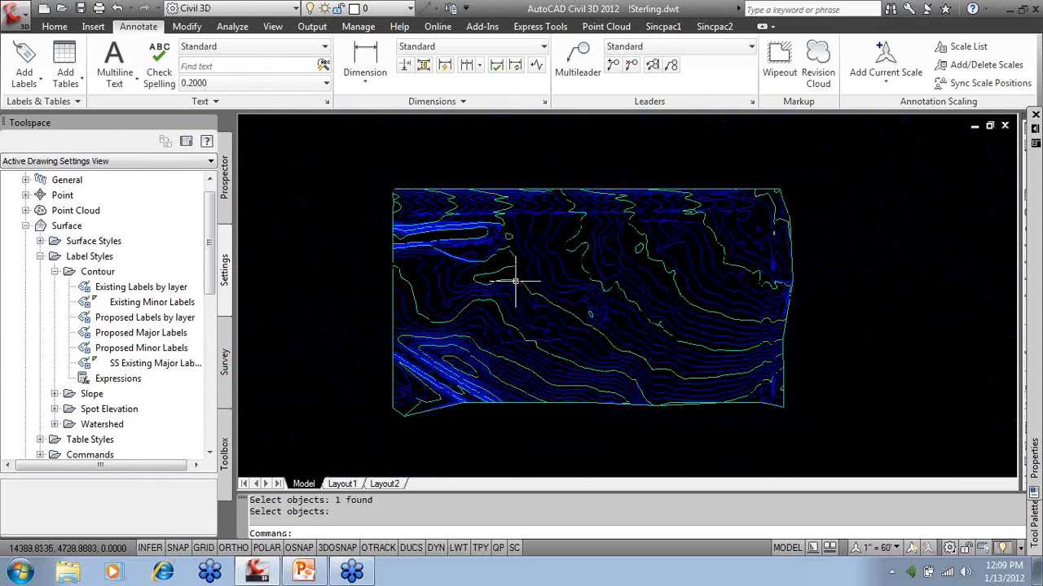
{"action": "key", "text": "alt+Tab"}
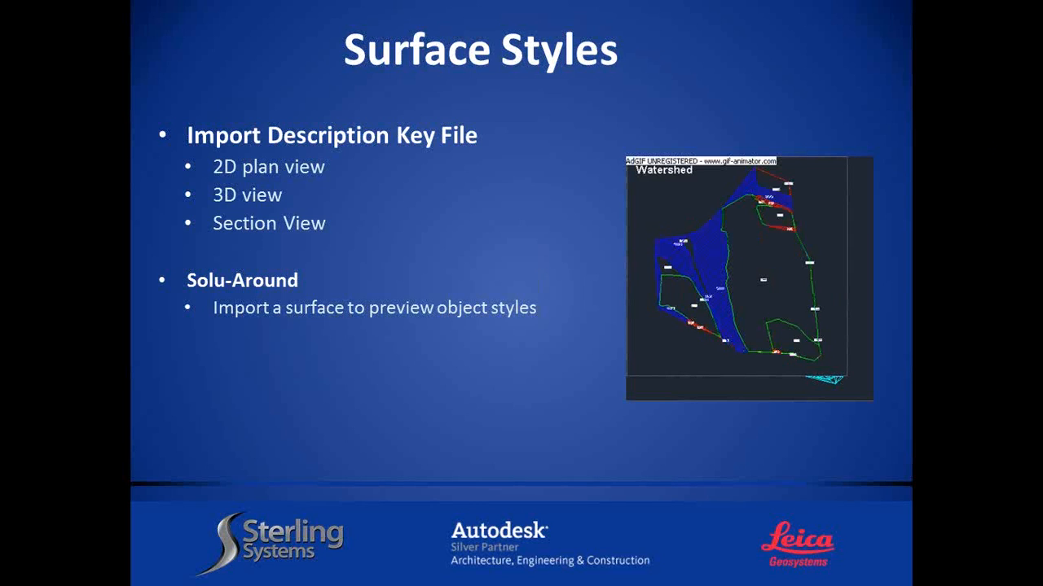
{"action": "key", "text": "Right"}
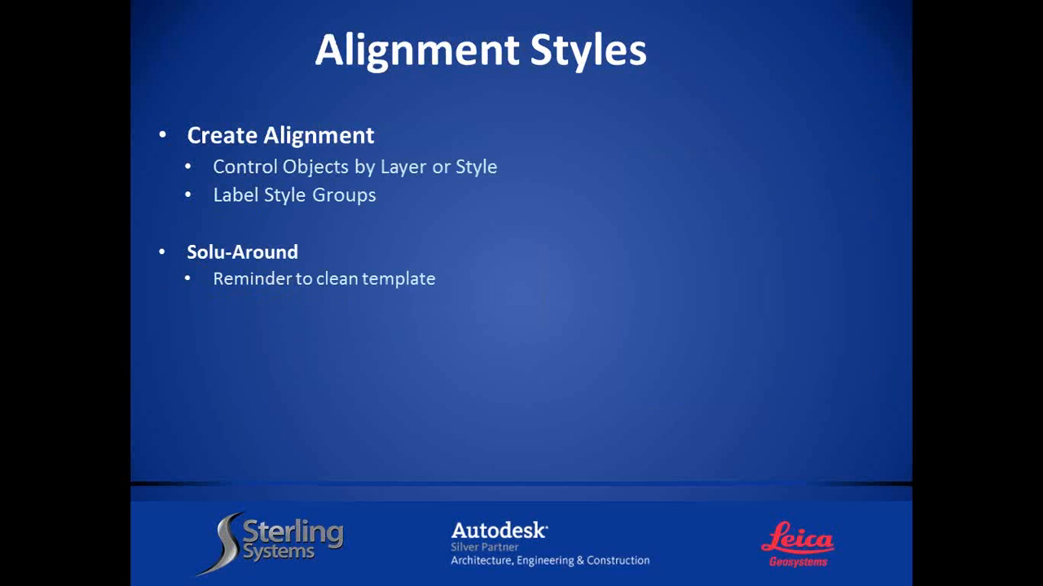
{"action": "key", "text": "alt+Tab"}
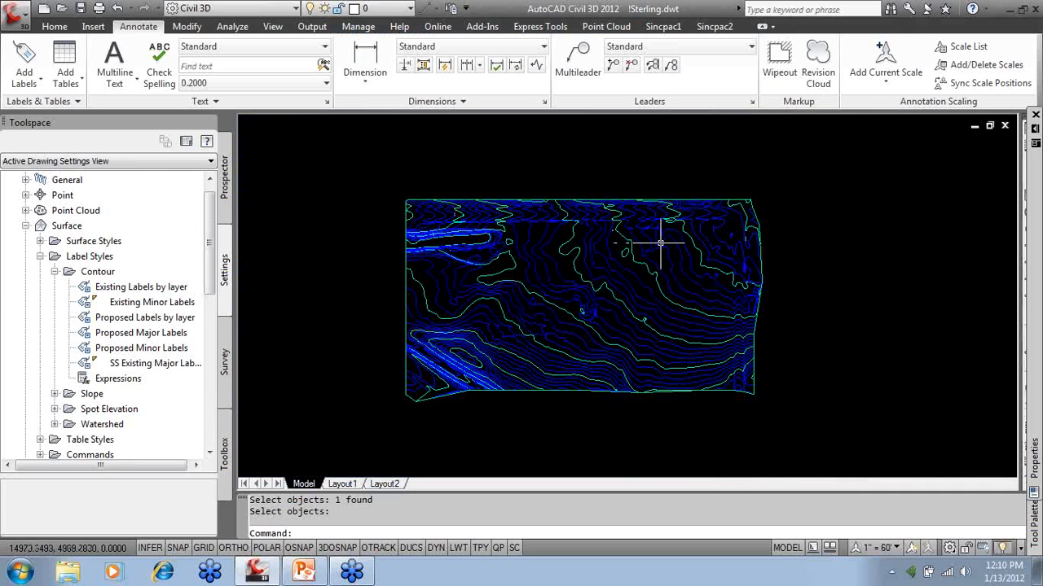
{"action": "left_click", "coordinate": [55, 26]}
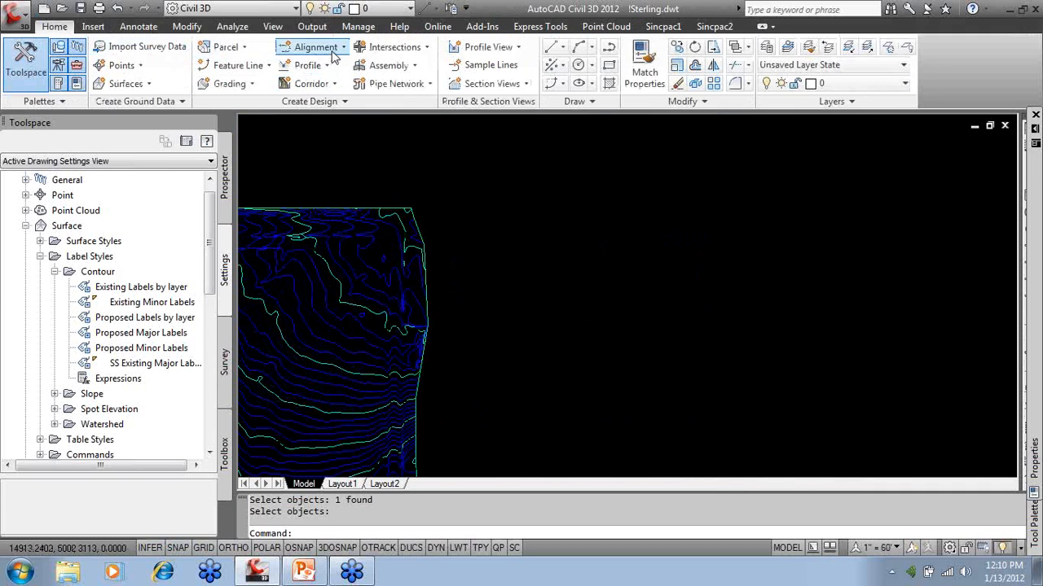
{"action": "left_click", "coordinate": [316, 46]}
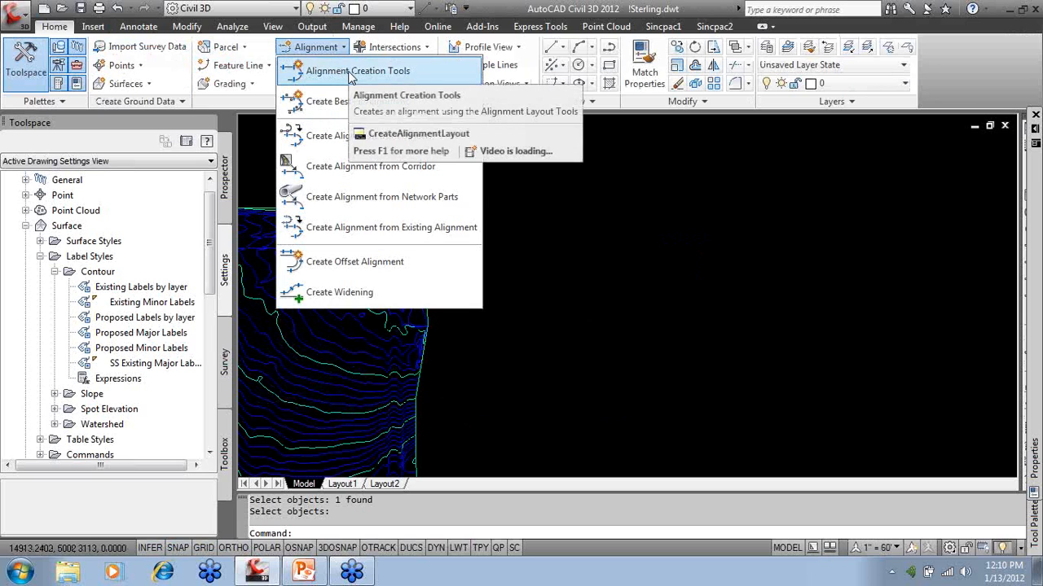
{"action": "left_click", "coordinate": [350, 73]}
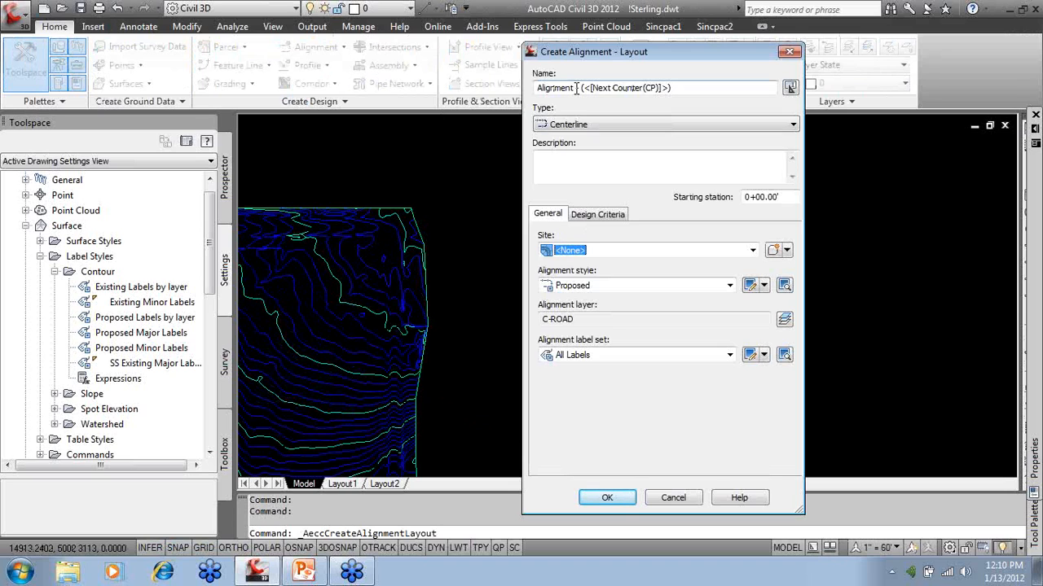
{"action": "left_click", "coordinate": [743, 198]}
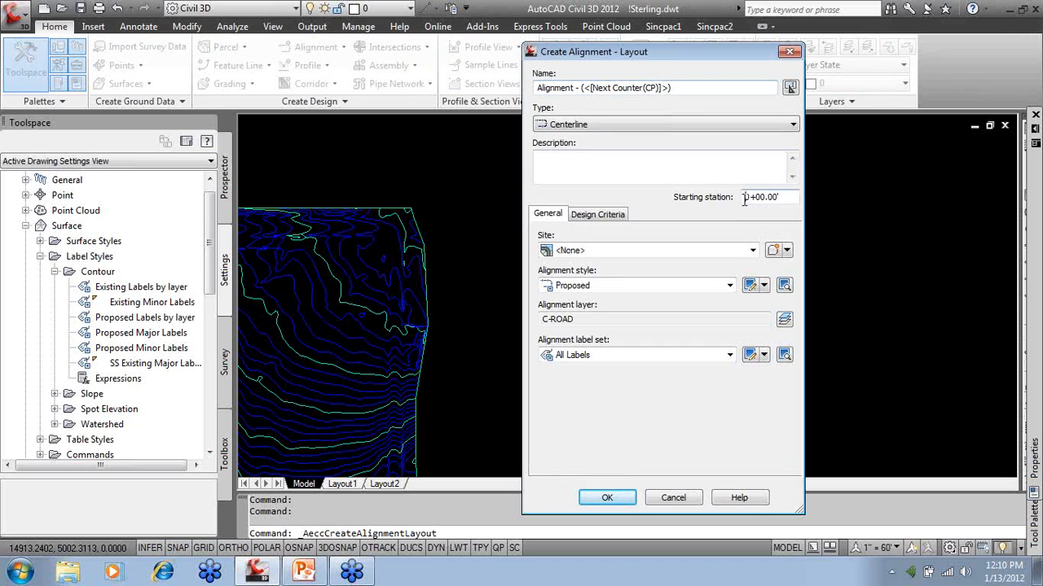
{"action": "type", "text": "1"}
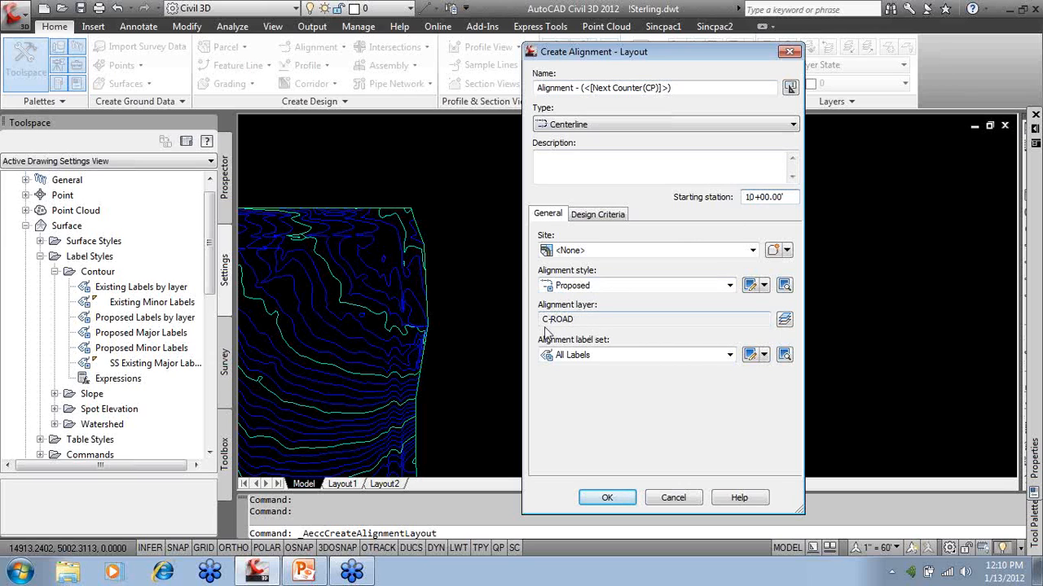
{"action": "left_click", "coordinate": [673, 497]}
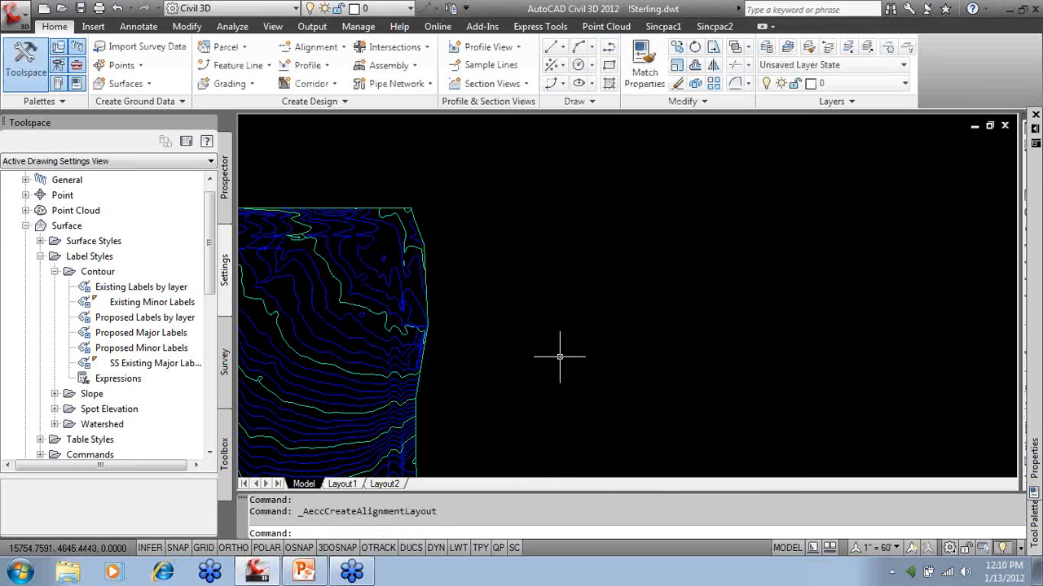
Open the object layer settings of the !Sterling drawing.
{"action": "left_click_drag", "start_coordinate": [206, 254], "coordinate": [206, 239]}
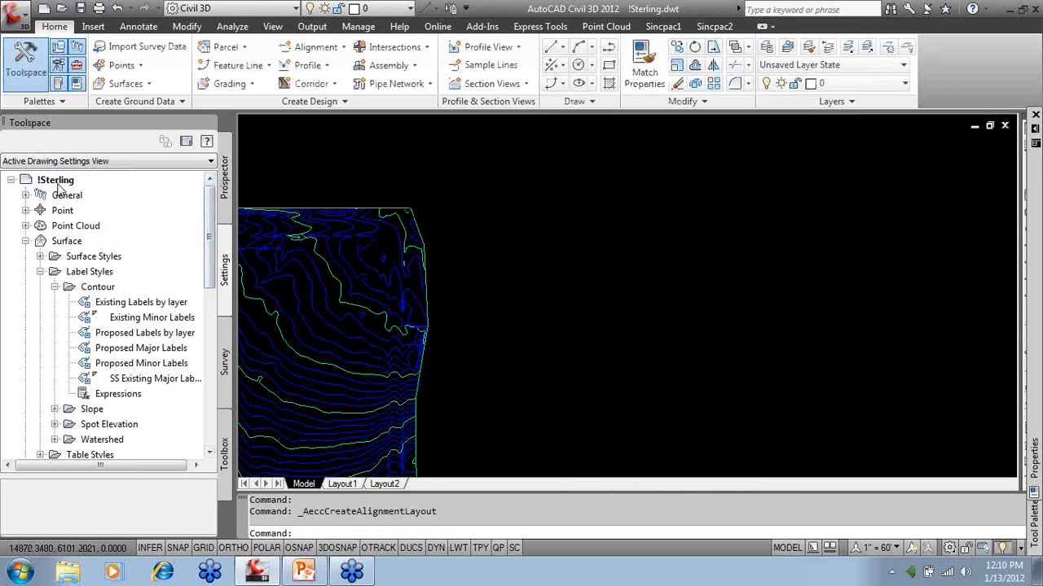
{"action": "right_click", "coordinate": [109, 179]}
{"action": "left_click", "coordinate": [146, 195]}
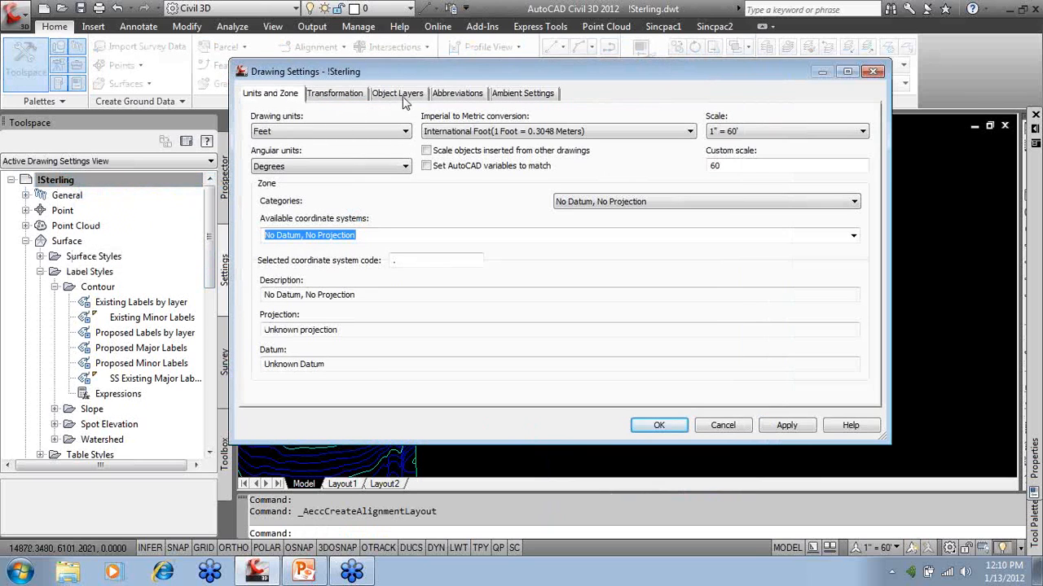
{"action": "left_click", "coordinate": [403, 96]}
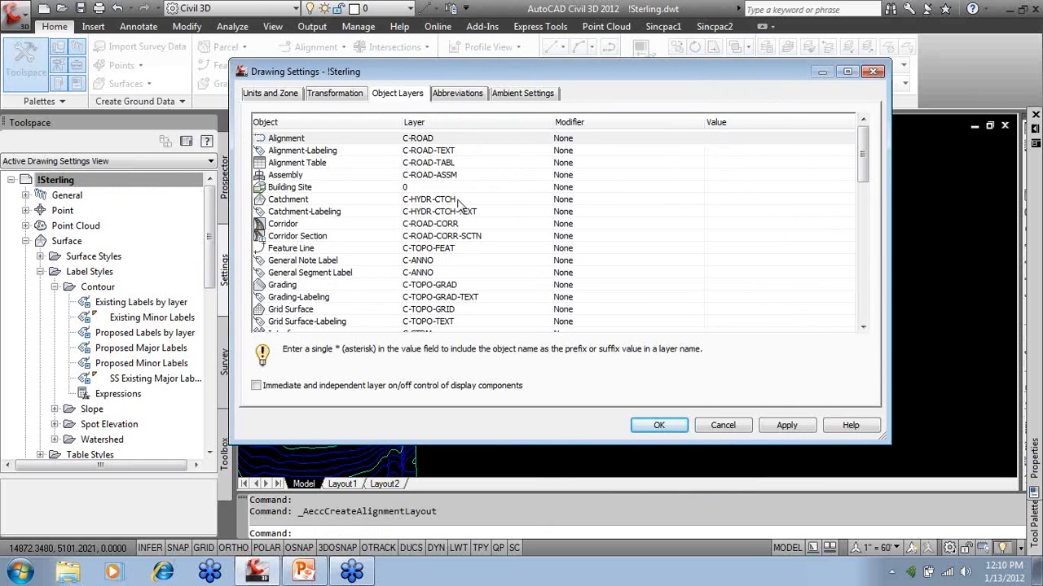
Create a layer named ALGN and assign it to the Alignment object in the object layer settings.
{"action": "double_click", "coordinate": [430, 141]}
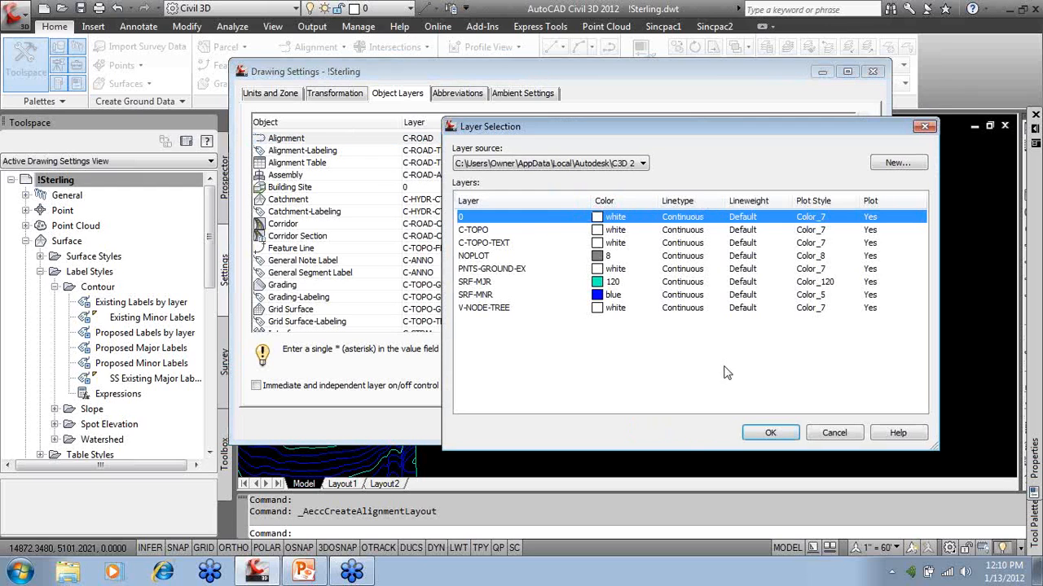
{"action": "left_click", "coordinate": [772, 433]}
{"action": "double_click", "coordinate": [426, 141]}
{"action": "left_click", "coordinate": [880, 163]}
{"action": "left_click", "coordinate": [702, 394]}
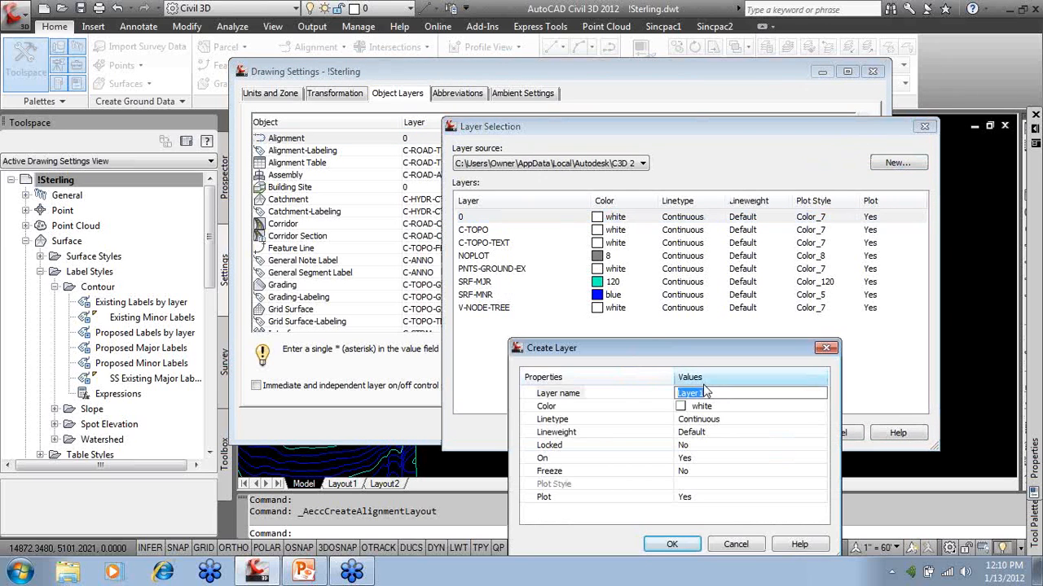
{"action": "type", "text": "ALGN"}
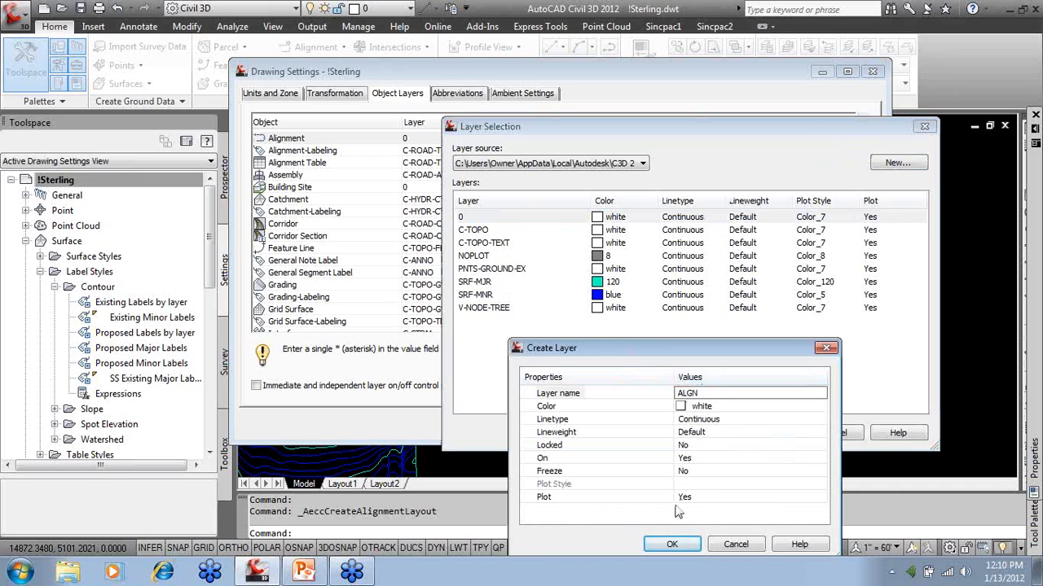
{"action": "left_click", "coordinate": [672, 544]}
{"action": "left_click", "coordinate": [480, 232]}
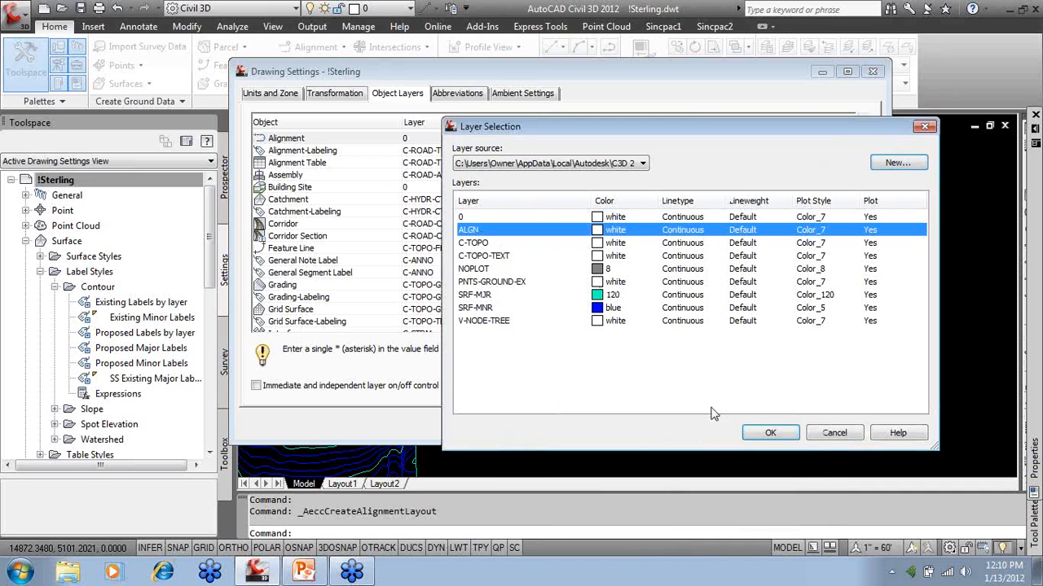
{"action": "left_click", "coordinate": [768, 433]}
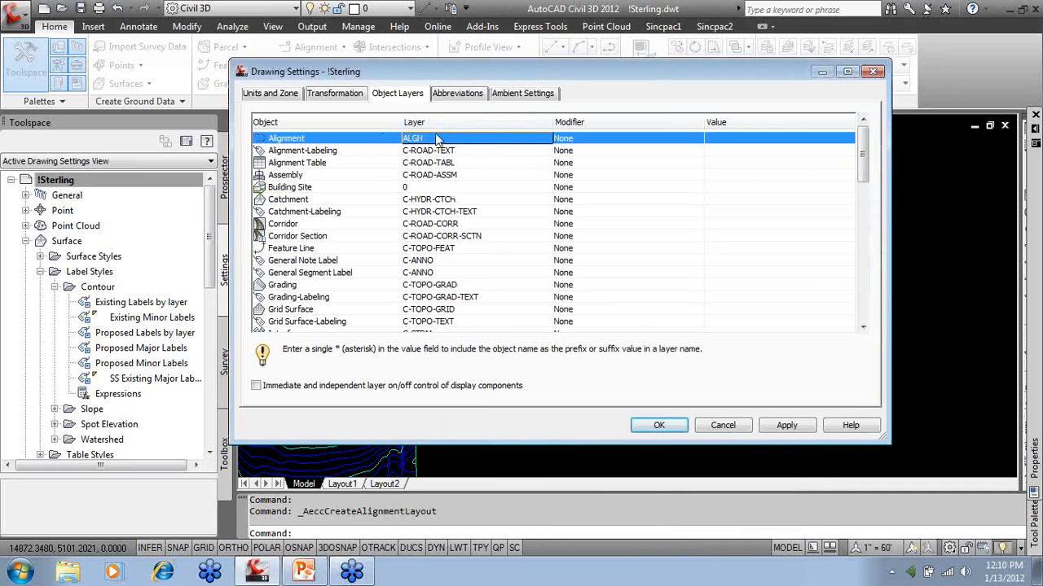
{"action": "left_click", "coordinate": [658, 424]}
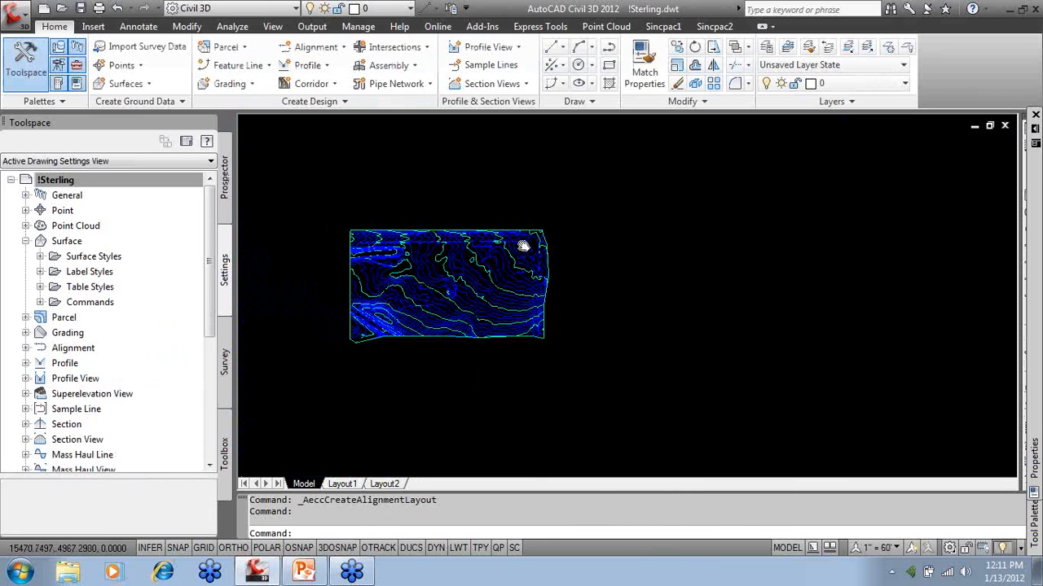
Purge all unused registered applications with the command-line version of Purge, without verifying each name.
{"action": "middle_click_drag", "start_coordinate": [522, 245], "coordinate": [630, 244]}
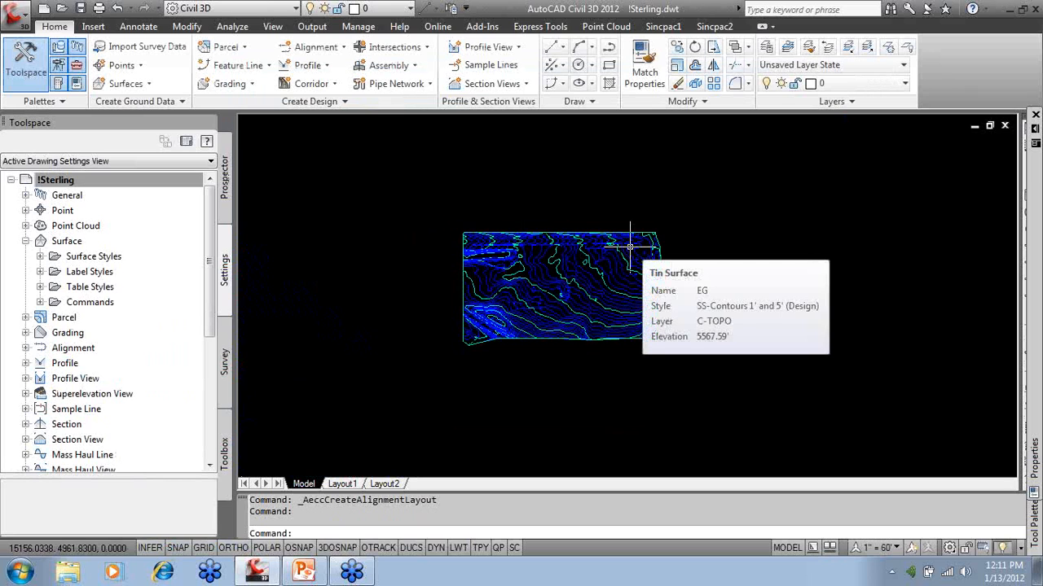
{"action": "scroll", "coordinate": [631, 253], "scroll_direction": "up", "scroll_amount": 3}
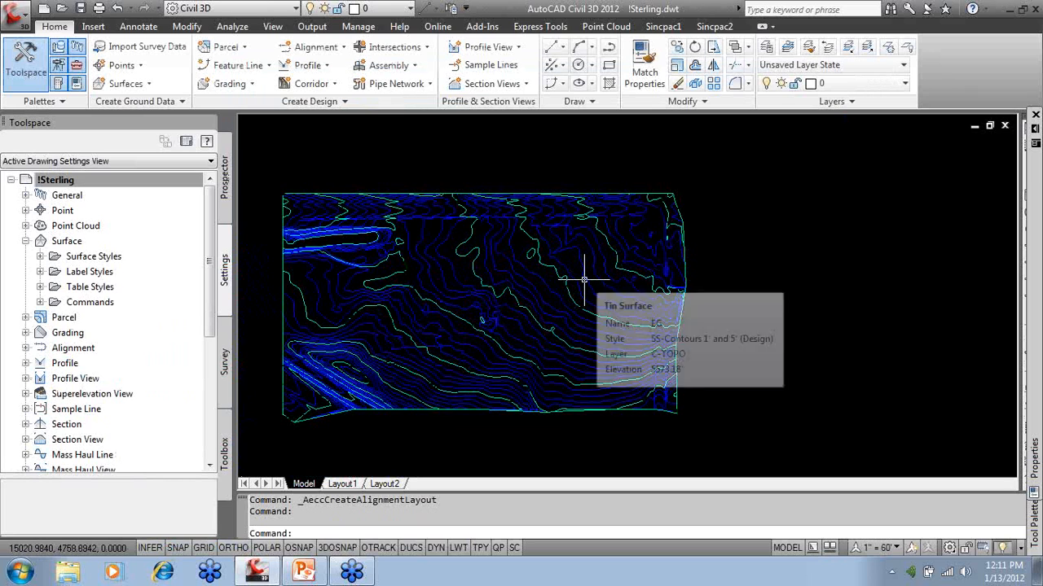
{"action": "type", "text": "urge"}
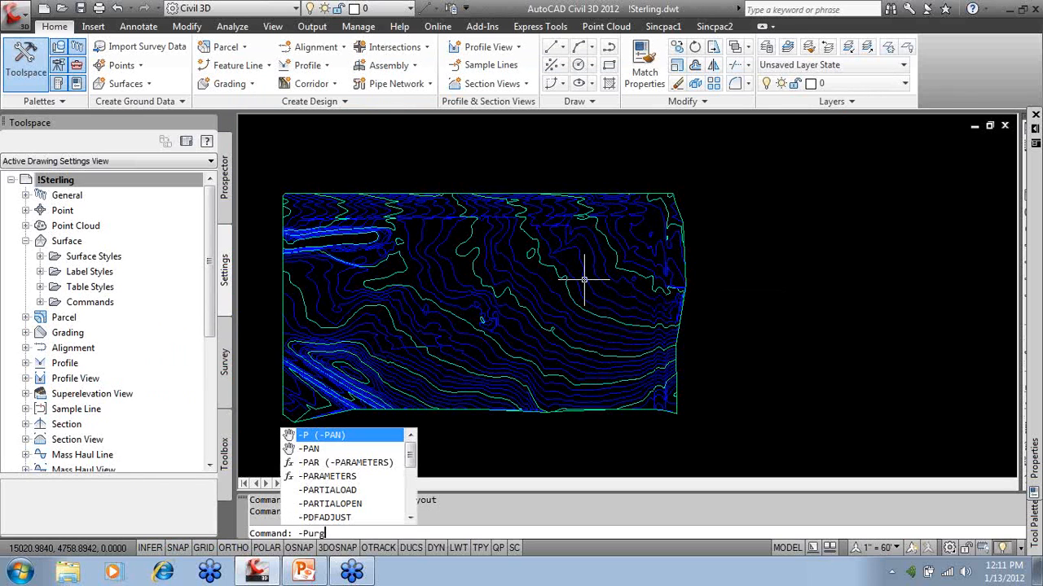
{"action": "key", "text": "Return"}
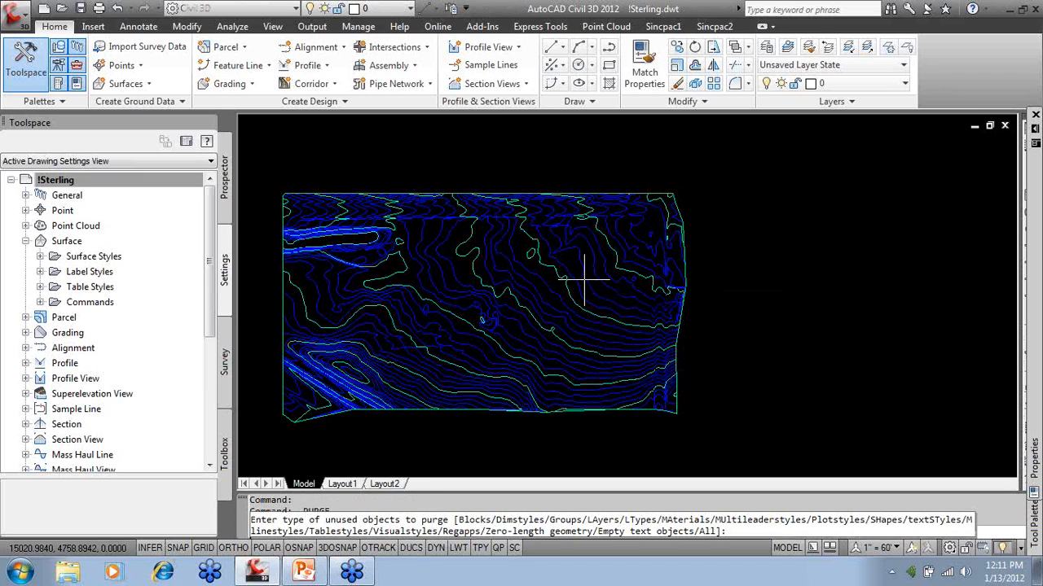
{"action": "key", "text": "Return"}
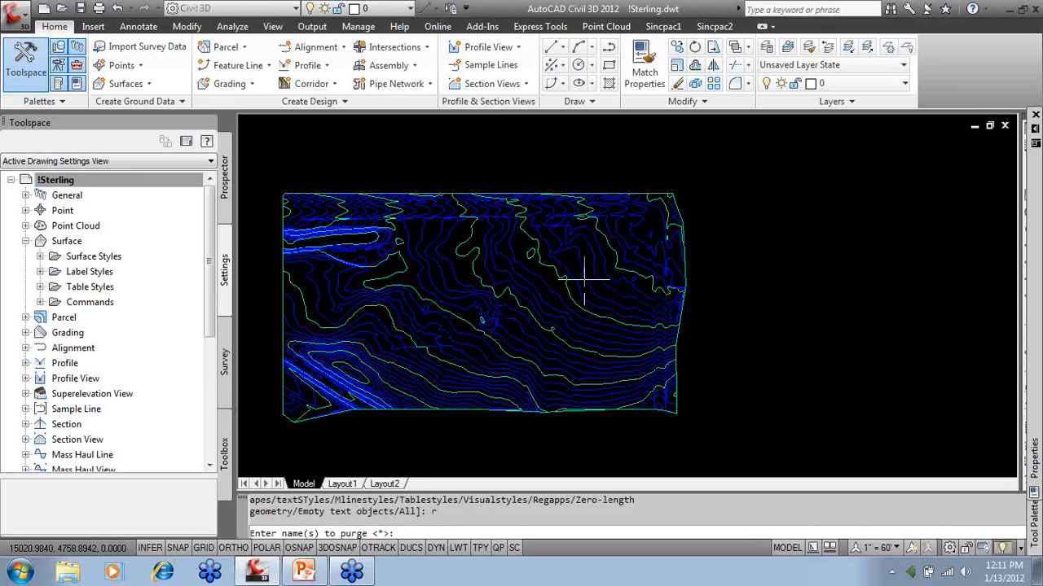
{"action": "key", "text": "Return"}
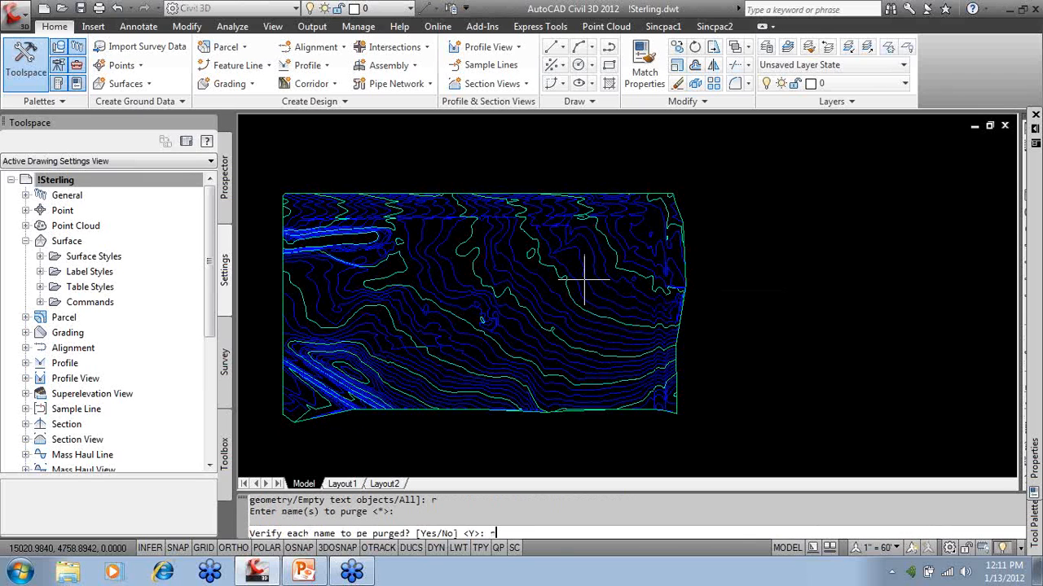
{"action": "type", "text": "nnnnnnnnnnnnnnnnnnnnnnnnnnnn"}
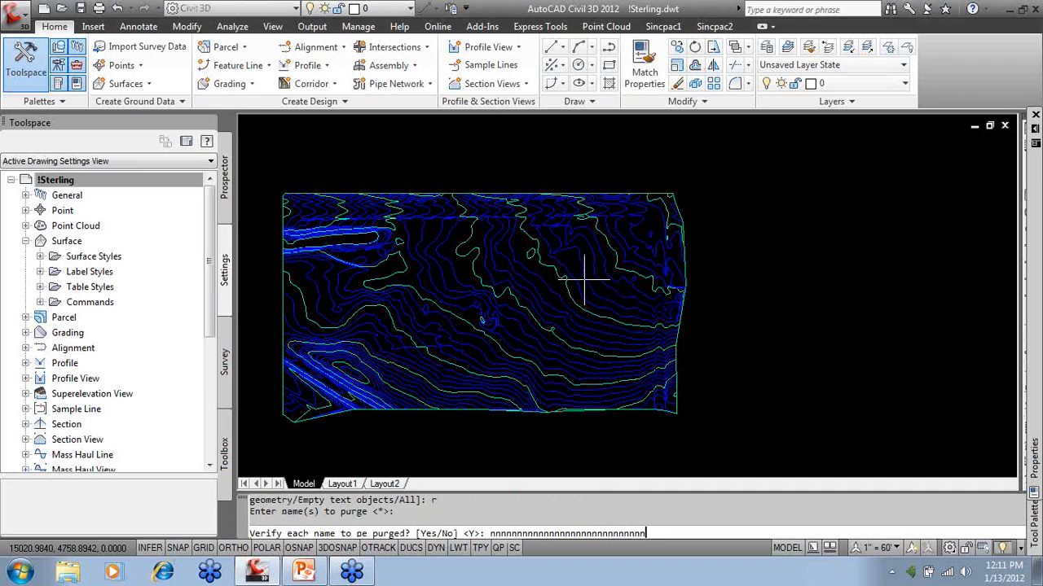
{"action": "key", "text": "BackSpace"}
{"action": "key", "text": "BackSpace"}
{"action": "key", "text": "BackSpace"}
{"action": "key", "text": "BackSpace"}
{"action": "key", "text": "BackSpace"}
{"action": "key", "text": "BackSpace"}
{"action": "key", "text": "BackSpace"}
{"action": "key", "text": "BackSpace"}
{"action": "key", "text": "BackSpace"}
{"action": "key", "text": "BackSpace"}
{"action": "key", "text": "BackSpace"}
{"action": "key", "text": "BackSpace"}
{"action": "key", "text": "BackSpace"}
{"action": "key", "text": "BackSpace"}
{"action": "key", "text": "BackSpace"}
{"action": "key", "text": "BackSpace"}
{"action": "key", "text": "BackSpace"}
{"action": "key", "text": "BackSpace"}
{"action": "key", "text": "BackSpace"}
{"action": "key", "text": "BackSpace"}
{"action": "key", "text": "Return"}
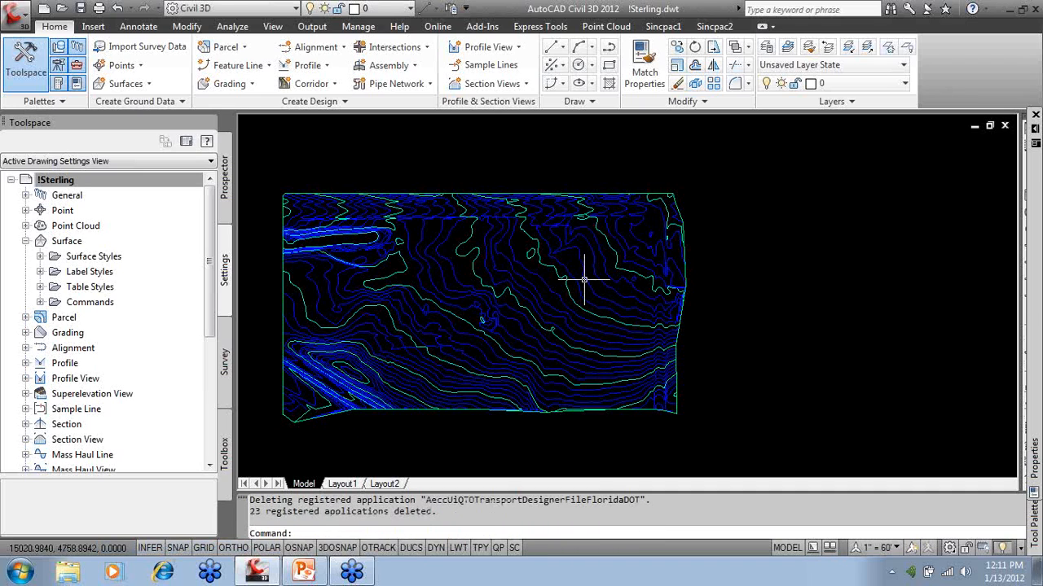
Audit the drawing and fix any errors detected.
{"action": "type", "text": "audit"}
{"action": "key", "text": "Return"}
{"action": "type", "text": "y"}
{"action": "key", "text": "Return"}
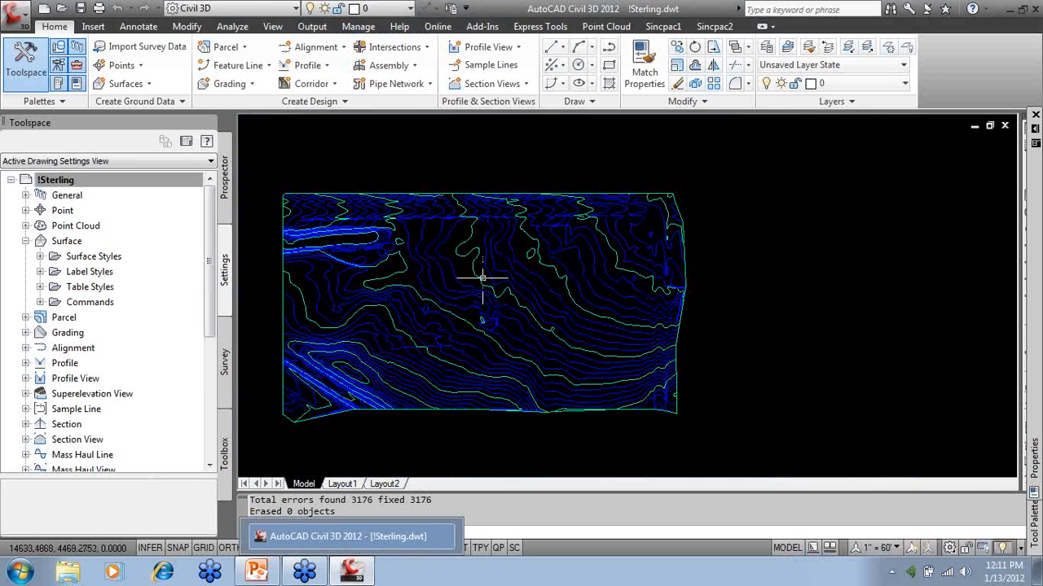
Start creating an alignment by layout and open the display settings of its Proposed alignment style.
{"action": "left_click", "coordinate": [343, 50]}
{"action": "left_click", "coordinate": [372, 67]}
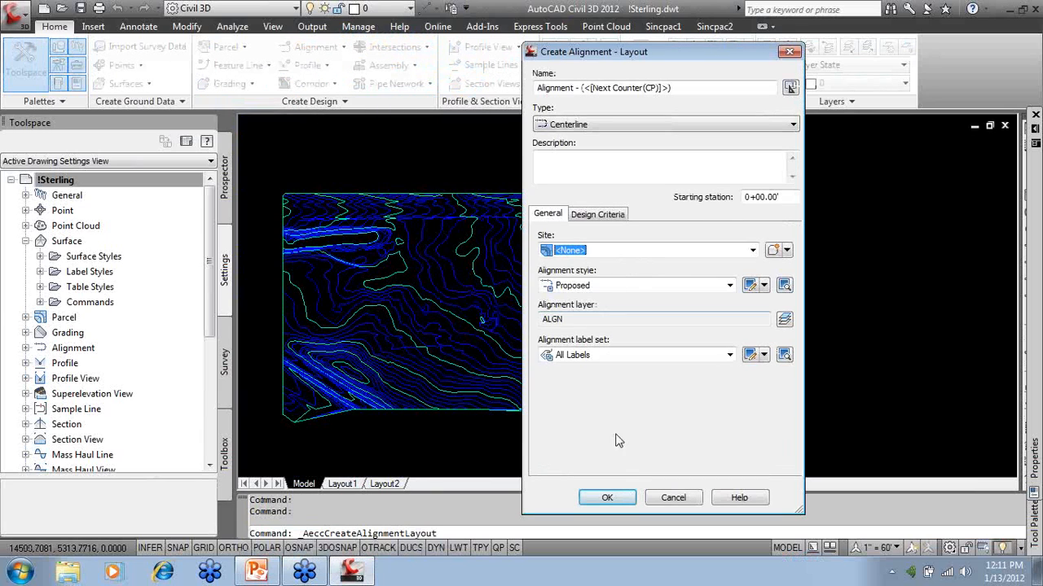
{"action": "left_click", "coordinate": [535, 319]}
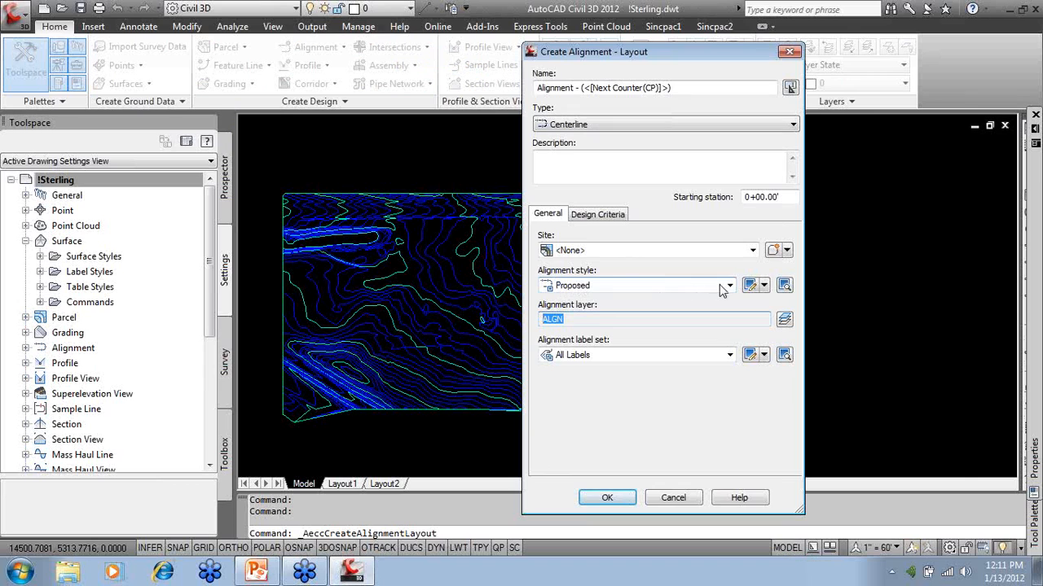
{"action": "left_click", "coordinate": [748, 287]}
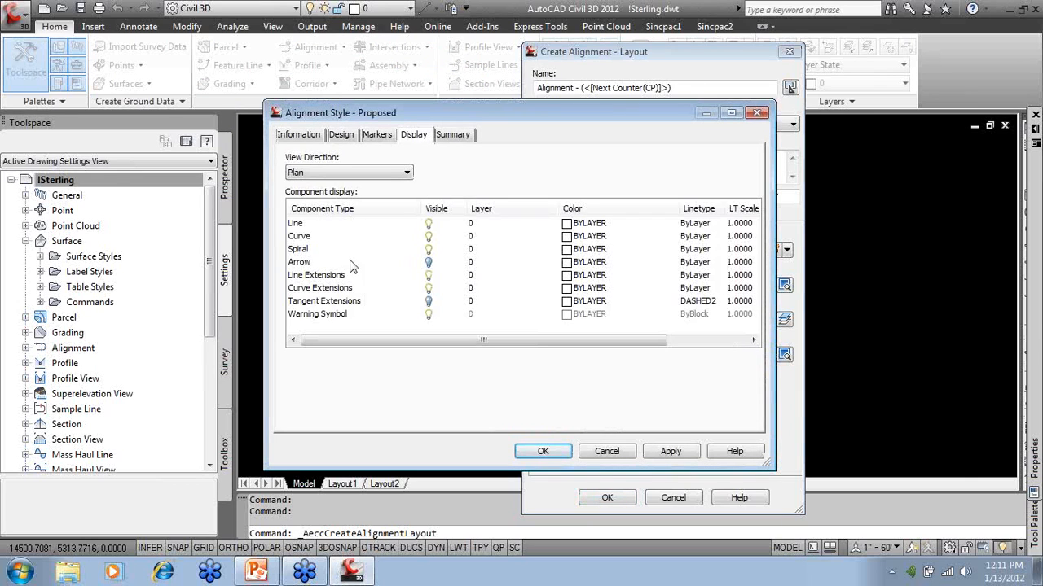
{"action": "left_click", "coordinate": [306, 139]}
{"action": "left_click", "coordinate": [355, 138]}
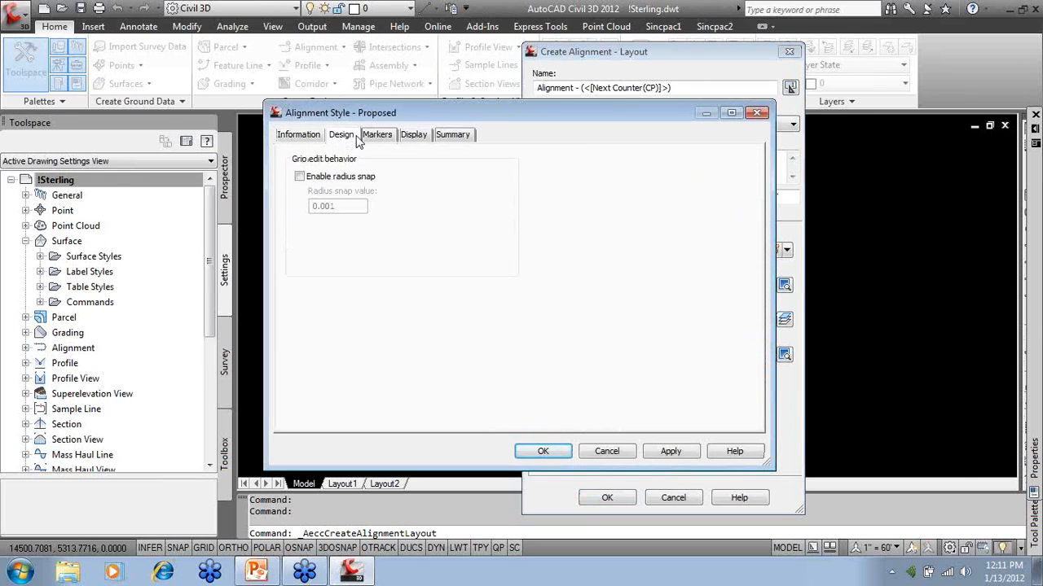
{"action": "left_click", "coordinate": [377, 137]}
{"action": "left_click", "coordinate": [417, 137]}
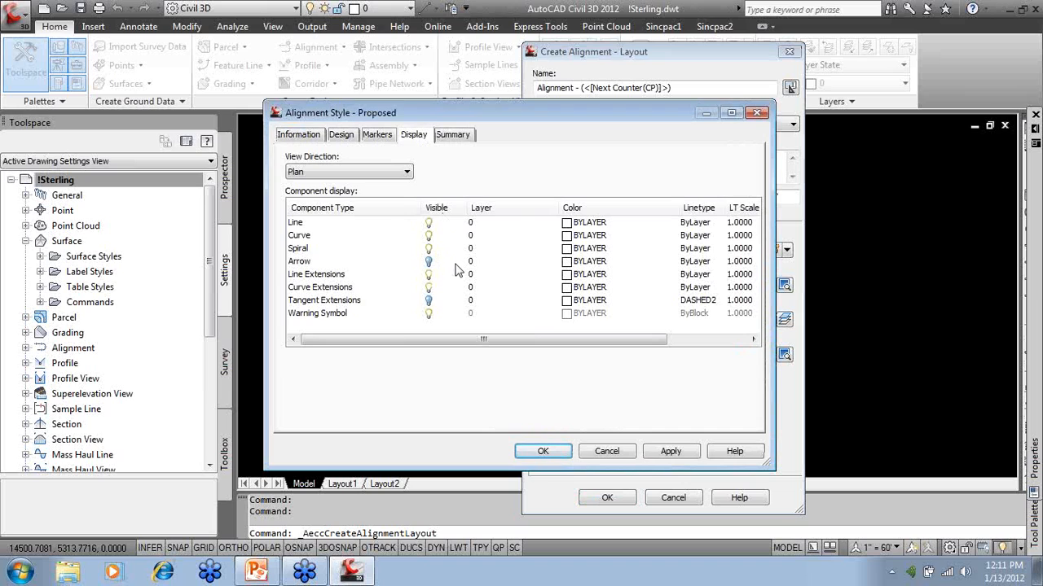
Set the Proposed style's plan display colors to cyan for the Line component and blue for the Curve component.
{"action": "left_click", "coordinate": [303, 224]}
{"action": "left_click", "coordinate": [569, 224]}
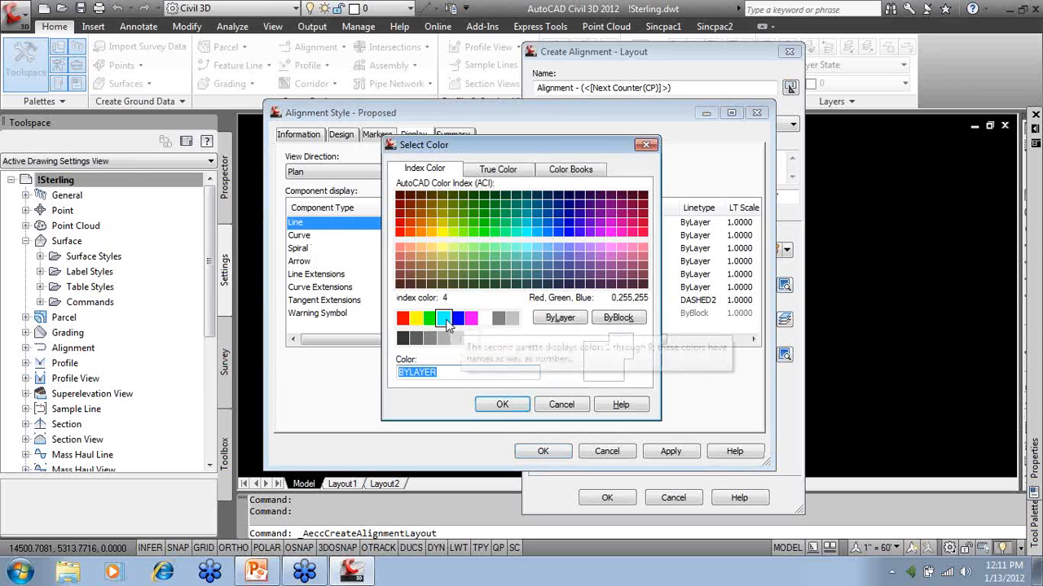
{"action": "left_click", "coordinate": [445, 321]}
{"action": "left_click", "coordinate": [505, 403]}
{"action": "left_click", "coordinate": [309, 237]}
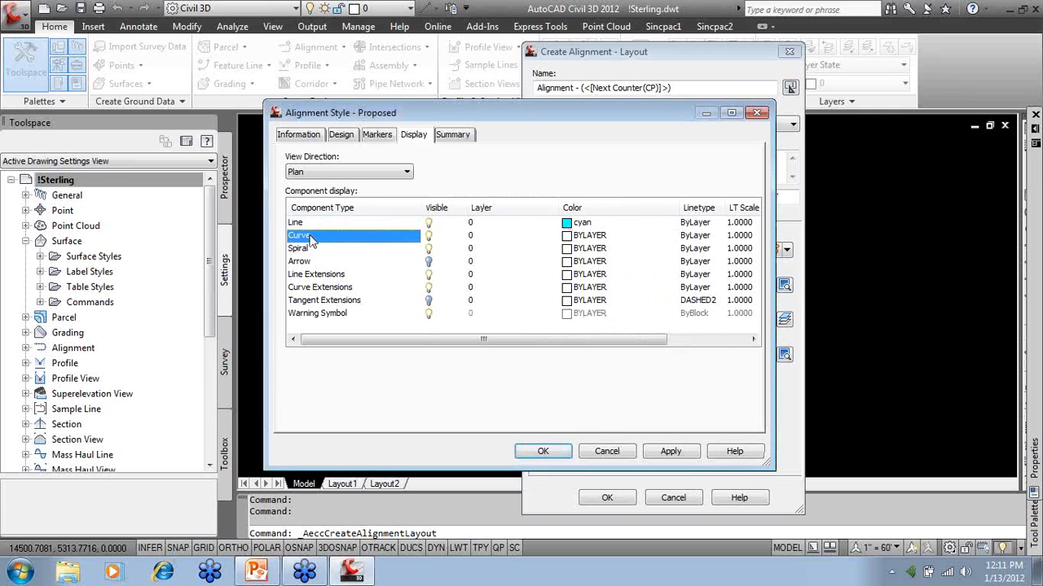
{"action": "left_click", "coordinate": [568, 237]}
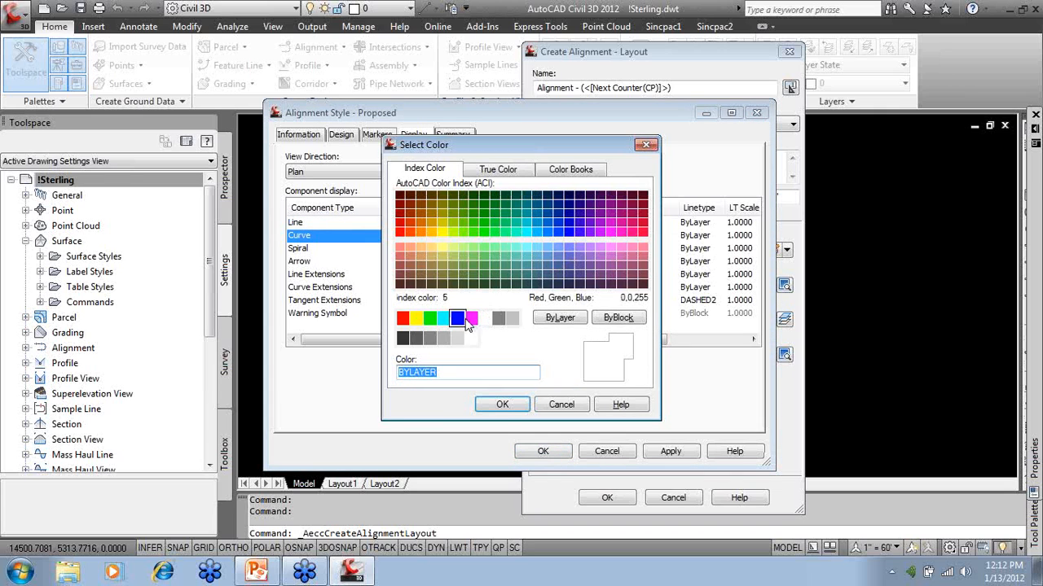
{"action": "left_click", "coordinate": [458, 318]}
{"action": "left_click", "coordinate": [502, 404]}
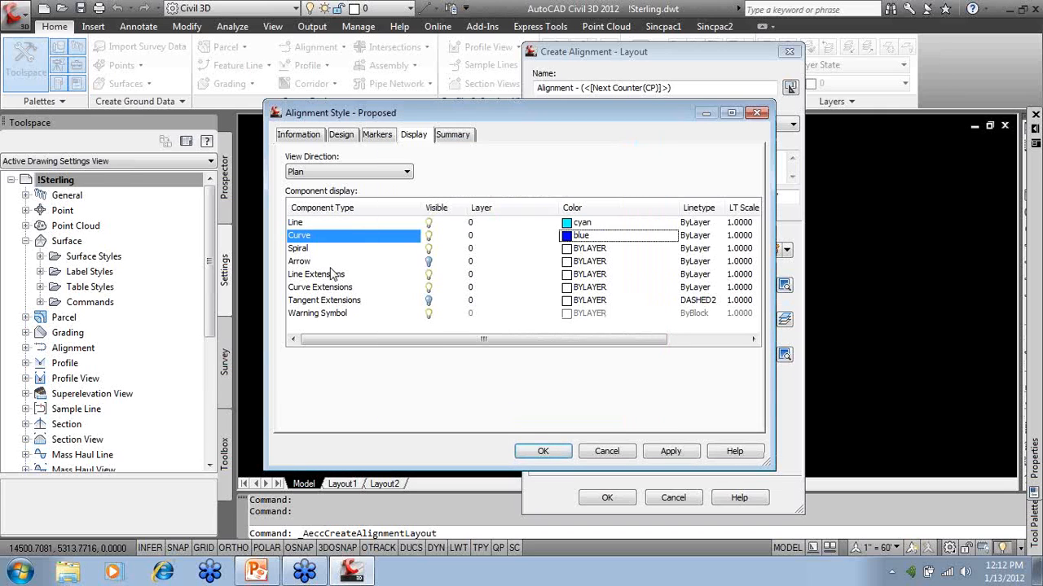
Check the Proposed style's component display in the Model view direction, return to Plan, and accept the style changes.
{"action": "left_click", "coordinate": [373, 175]}
{"action": "left_click", "coordinate": [366, 193]}
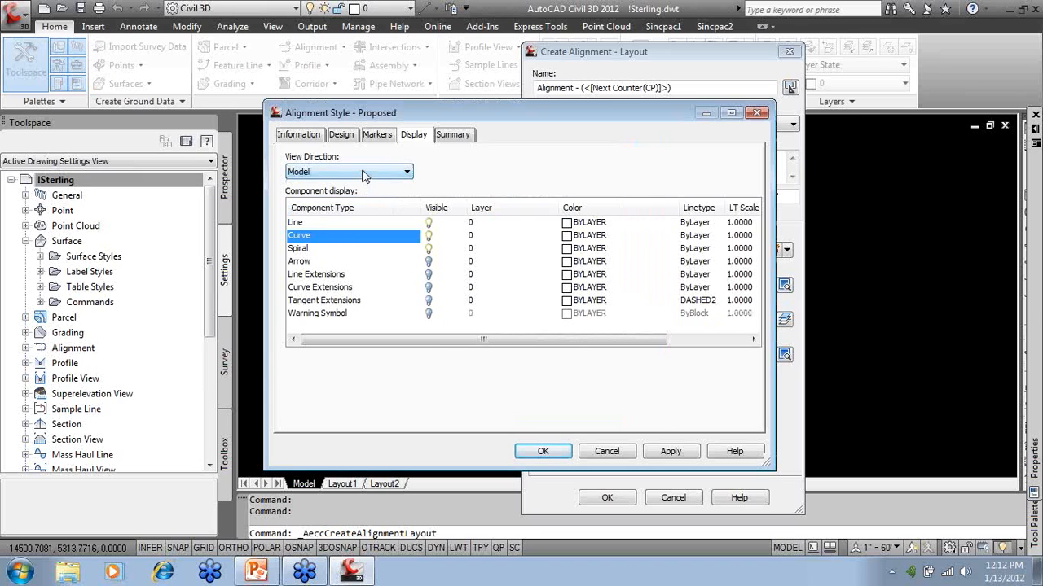
{"action": "left_click", "coordinate": [364, 172]}
{"action": "left_click", "coordinate": [360, 183]}
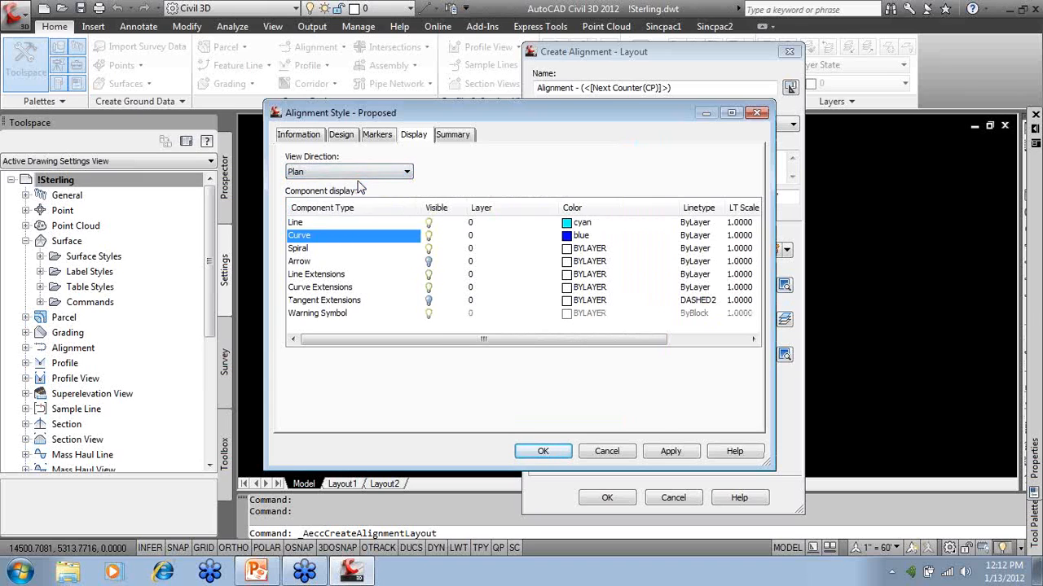
{"action": "left_click", "coordinate": [560, 456]}
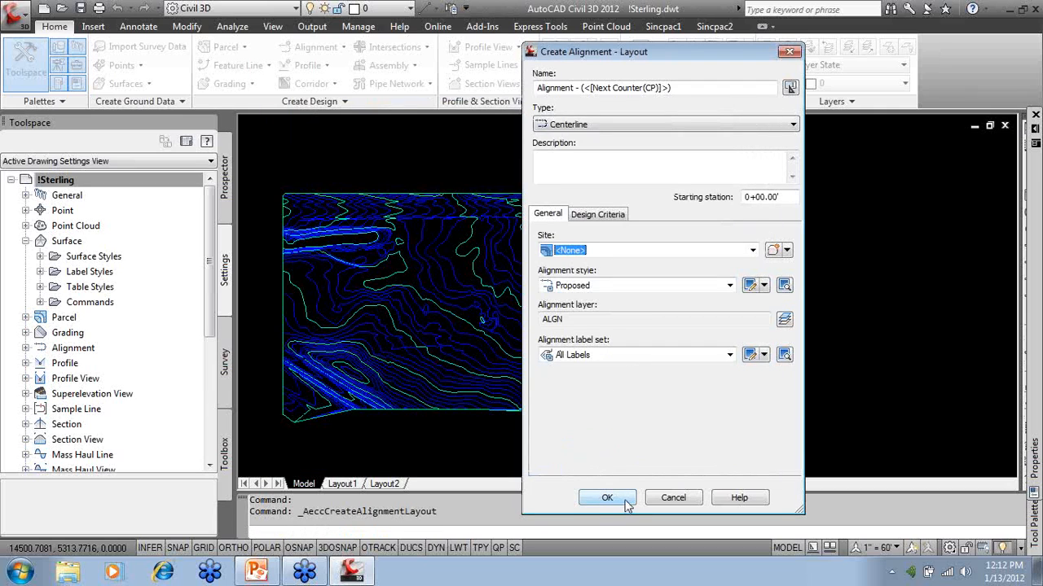
Review the label types and styles in the All Labels alignment label set and leave without changes.
{"action": "left_click", "coordinate": [751, 354]}
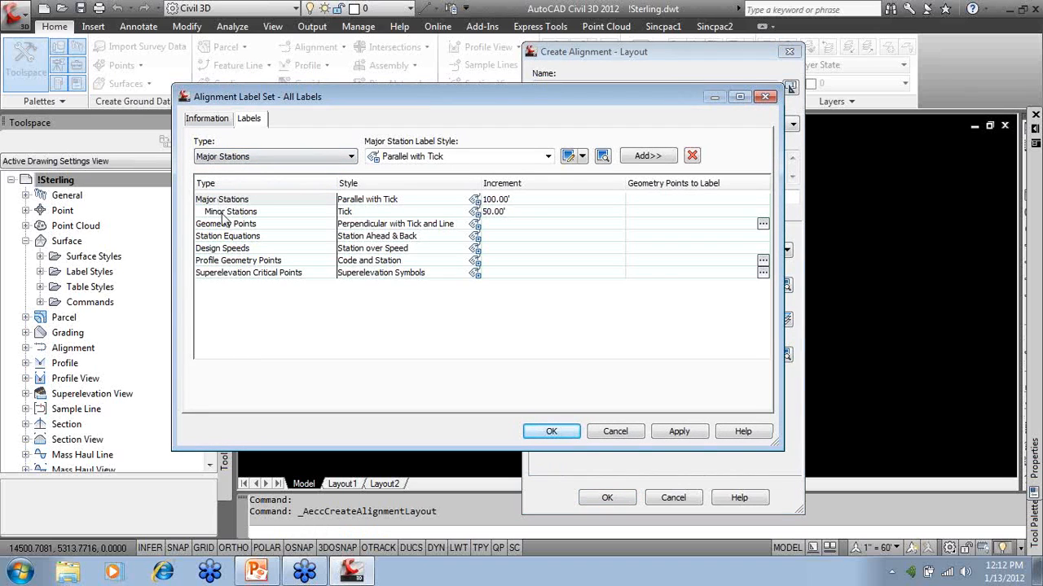
{"action": "left_click", "coordinate": [350, 157]}
{"action": "left_click", "coordinate": [615, 432]}
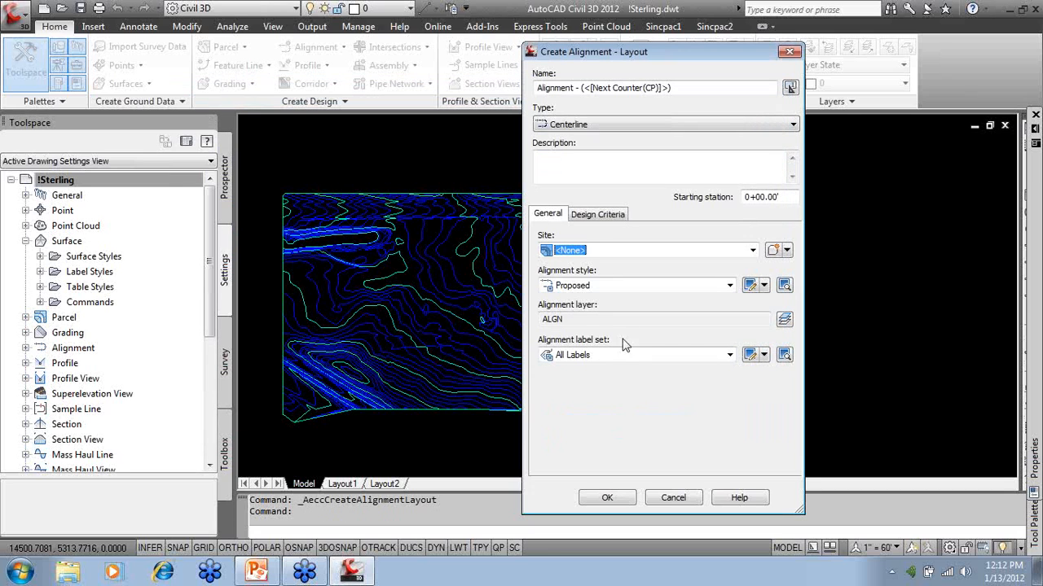
Accept the alignment settings and lay out a four-point tangent-tangent alignment with curves across the EG surface.
{"action": "left_click", "coordinate": [607, 498]}
{"action": "left_click", "coordinate": [253, 122]}
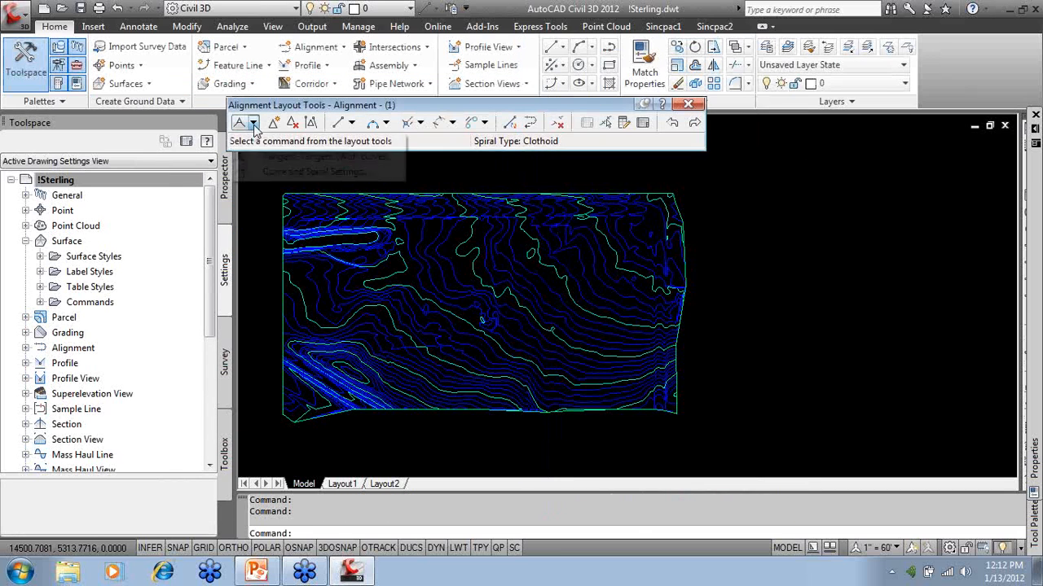
{"action": "left_click", "coordinate": [264, 141]}
{"action": "left_click", "coordinate": [253, 124]}
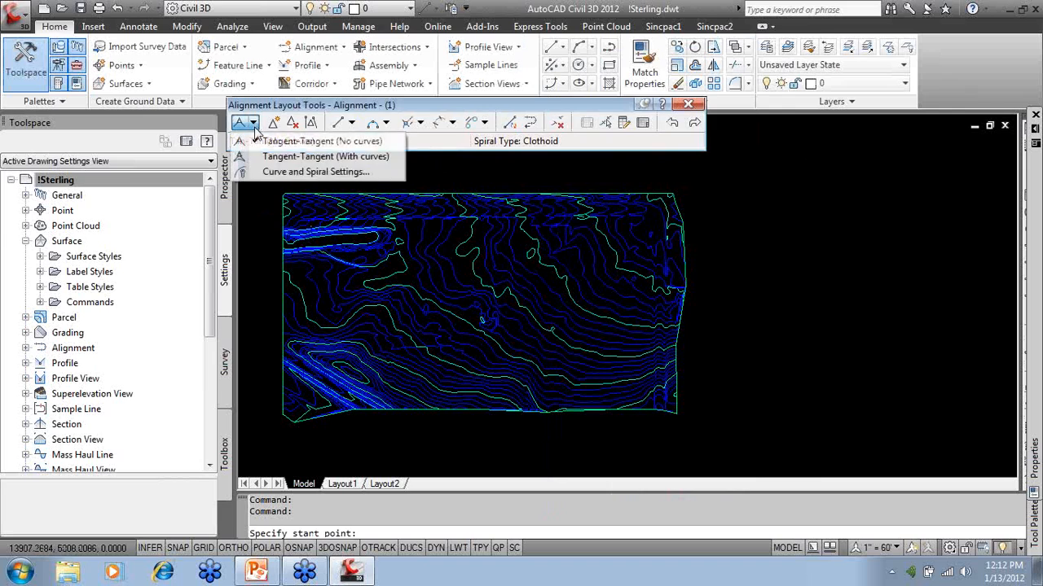
{"action": "left_click", "coordinate": [326, 156]}
{"action": "left_click", "coordinate": [323, 315]}
{"action": "left_click", "coordinate": [402, 290]}
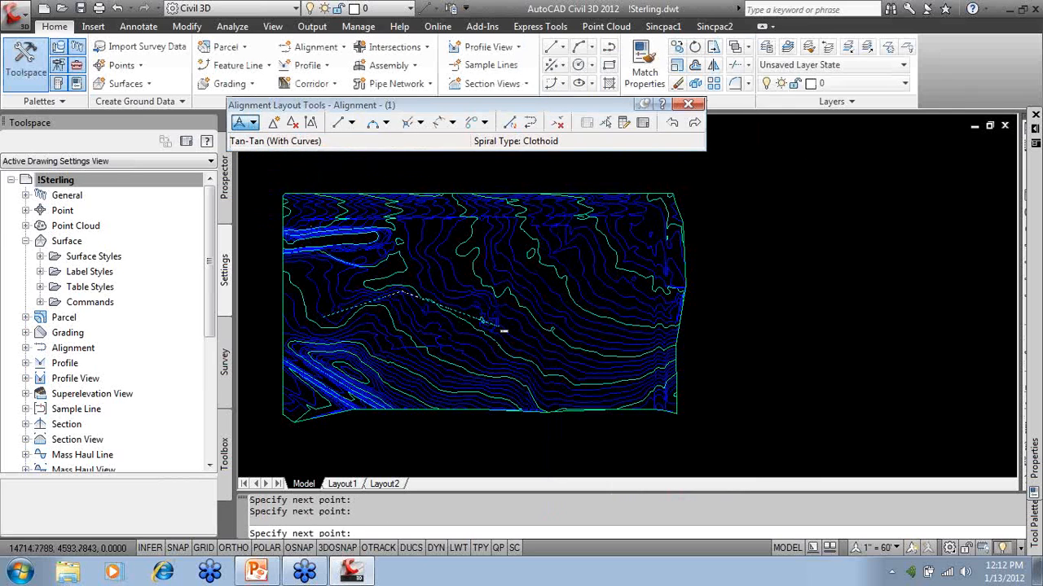
{"action": "left_click", "coordinate": [499, 325]}
{"action": "left_click", "coordinate": [587, 311]}
{"action": "key", "text": "Return"}
Add a separate run of tangents with curves to the alignment, outside the EG surface to its east.
{"action": "left_click", "coordinate": [253, 123]}
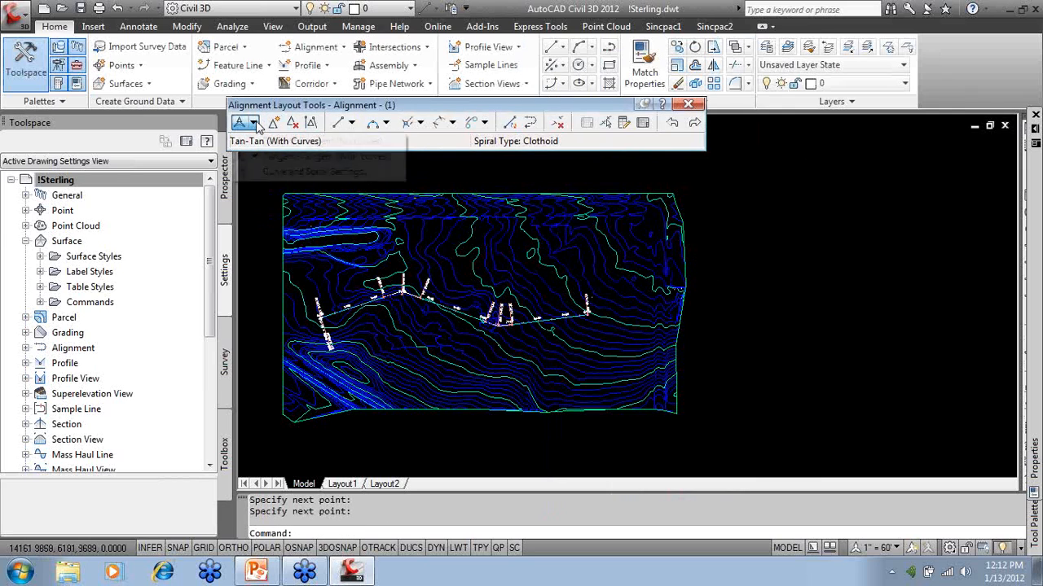
{"action": "left_click", "coordinate": [326, 157]}
{"action": "left_click", "coordinate": [719, 232]}
{"action": "left_click", "coordinate": [770, 287]}
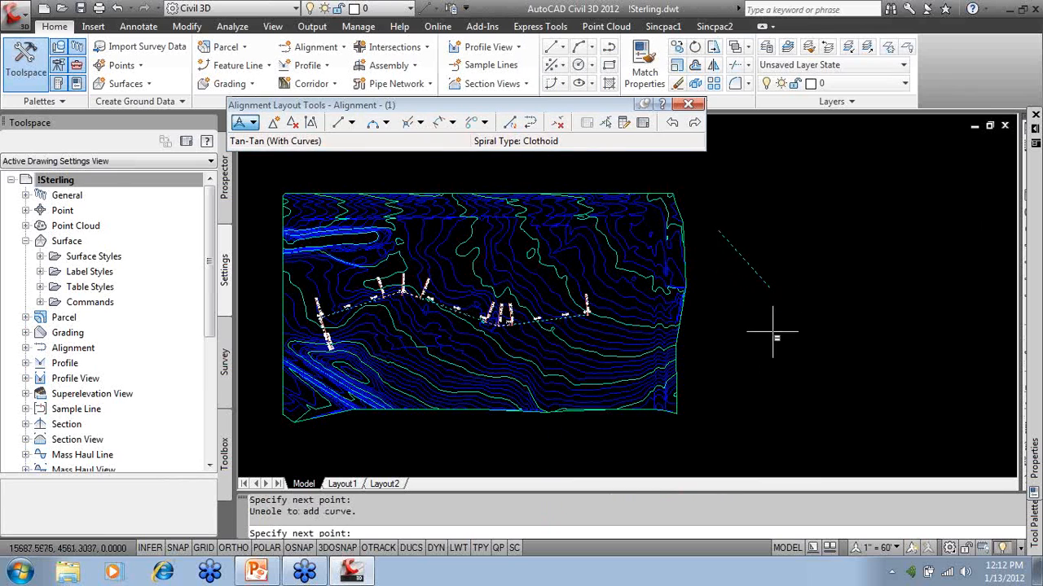
{"action": "left_click", "coordinate": [784, 381]}
{"action": "key", "text": "Return"}
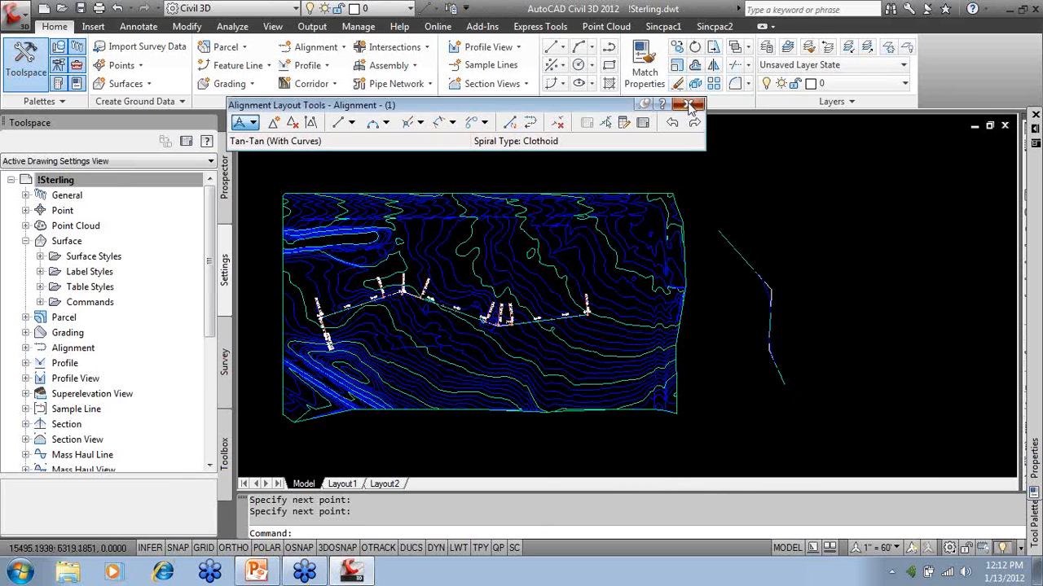
Close the alignment layout tools and change the style of the alignment run east of the EG surface to Existing.
{"action": "left_click", "coordinate": [691, 107]}
{"action": "scroll", "coordinate": [778, 273], "scroll_direction": "up", "scroll_amount": 5}
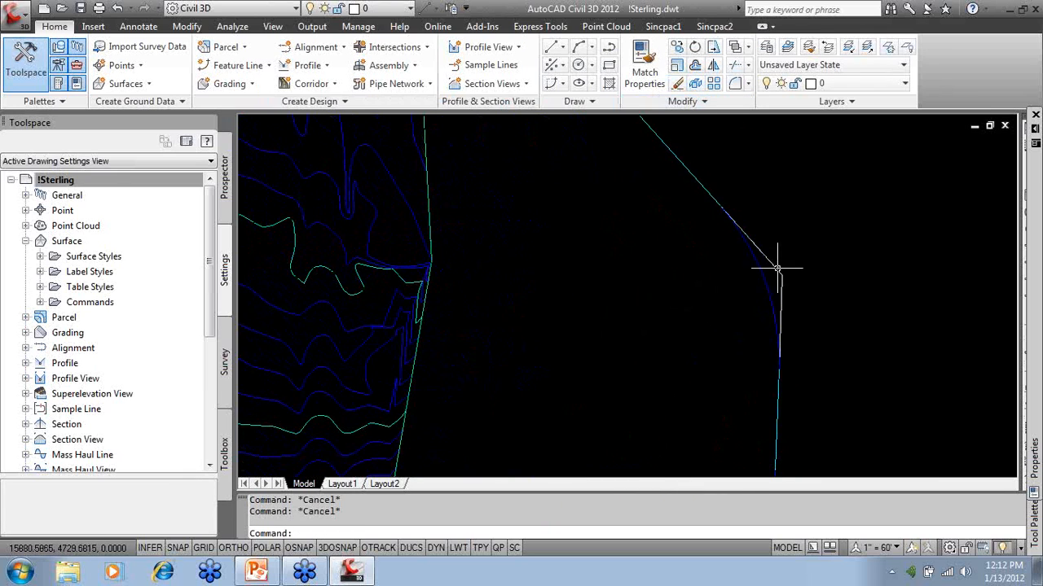
{"action": "left_click", "coordinate": [779, 271]}
{"action": "key", "text": "ctrl+1"}
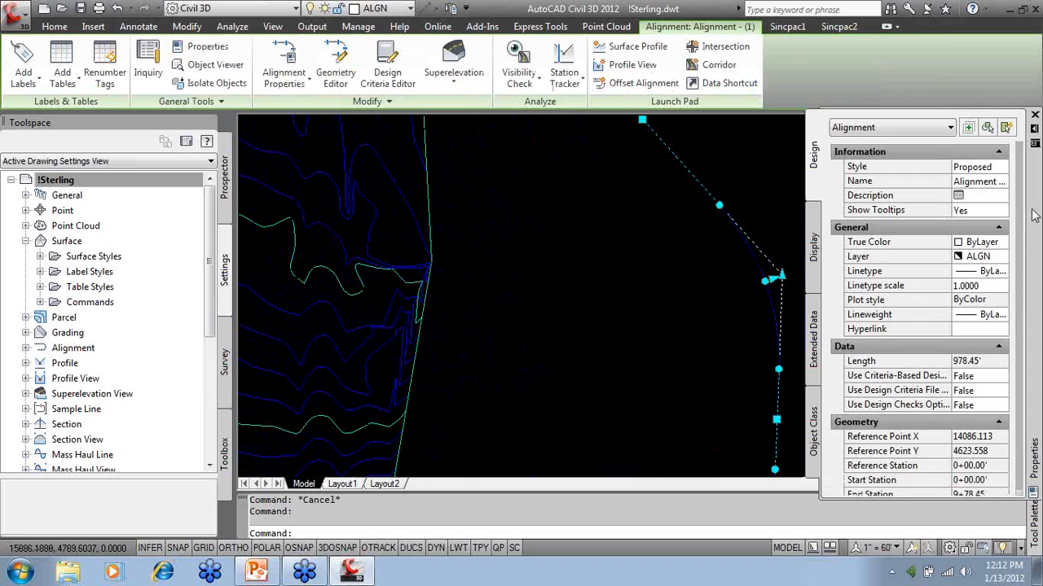
{"action": "left_click", "coordinate": [973, 167]}
{"action": "left_click", "coordinate": [999, 167]}
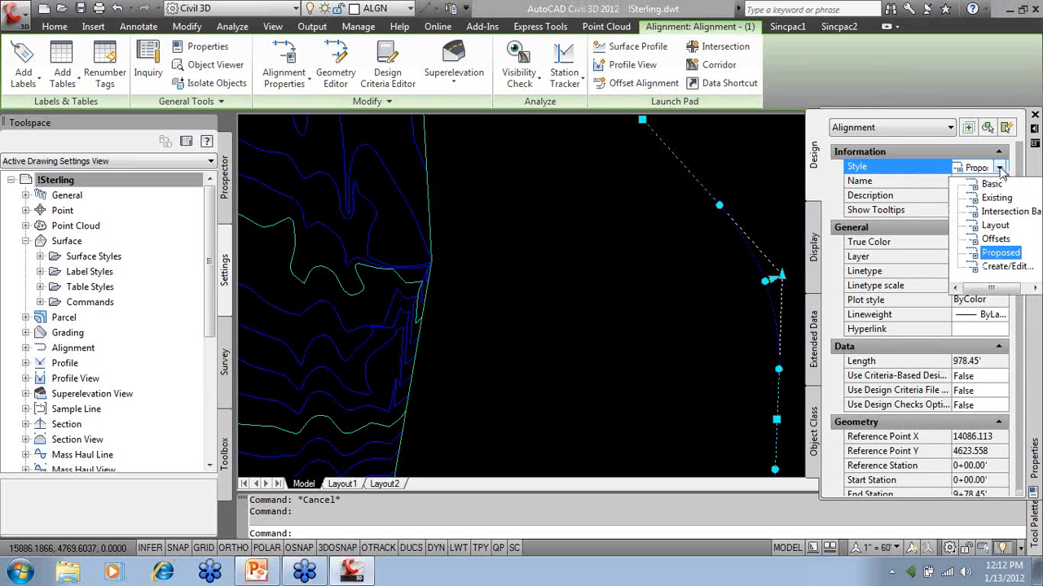
{"action": "left_click", "coordinate": [995, 198]}
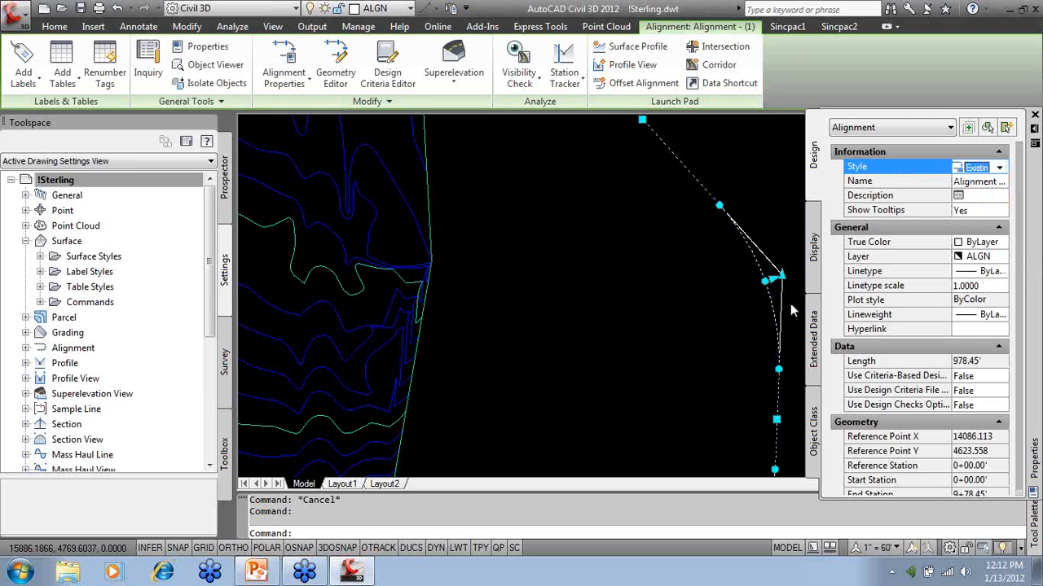
{"action": "key", "text": "Escape"}
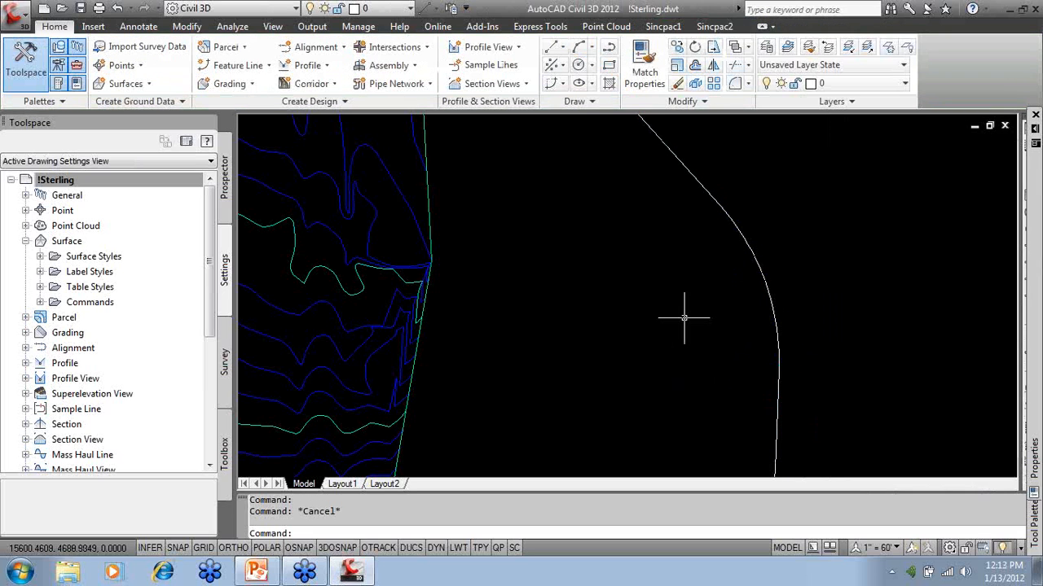
Undo the alignment's style change.
{"action": "scroll", "coordinate": [684, 317], "scroll_direction": "down", "scroll_amount": 4}
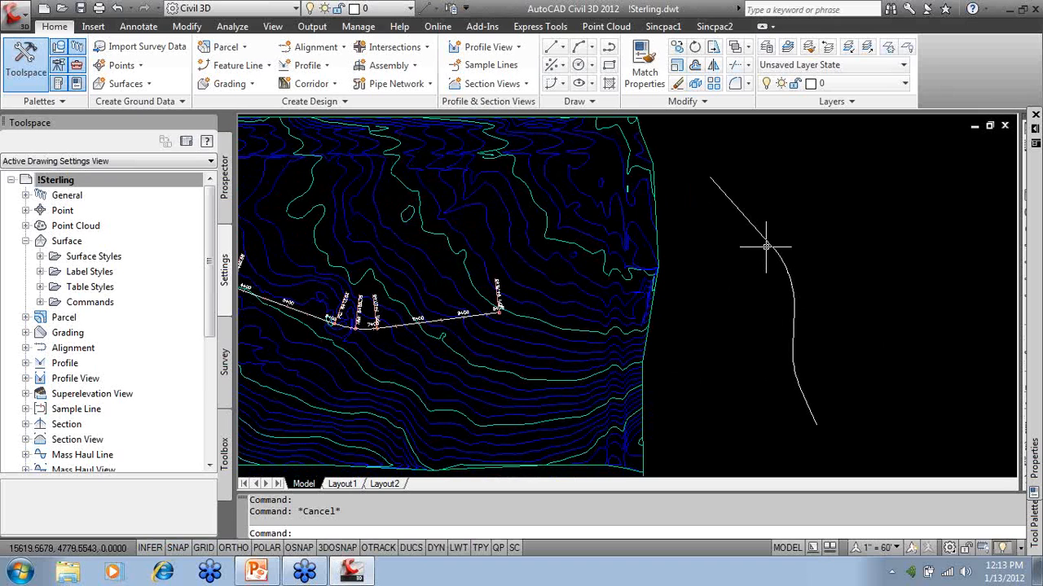
{"action": "key", "text": "Return"}
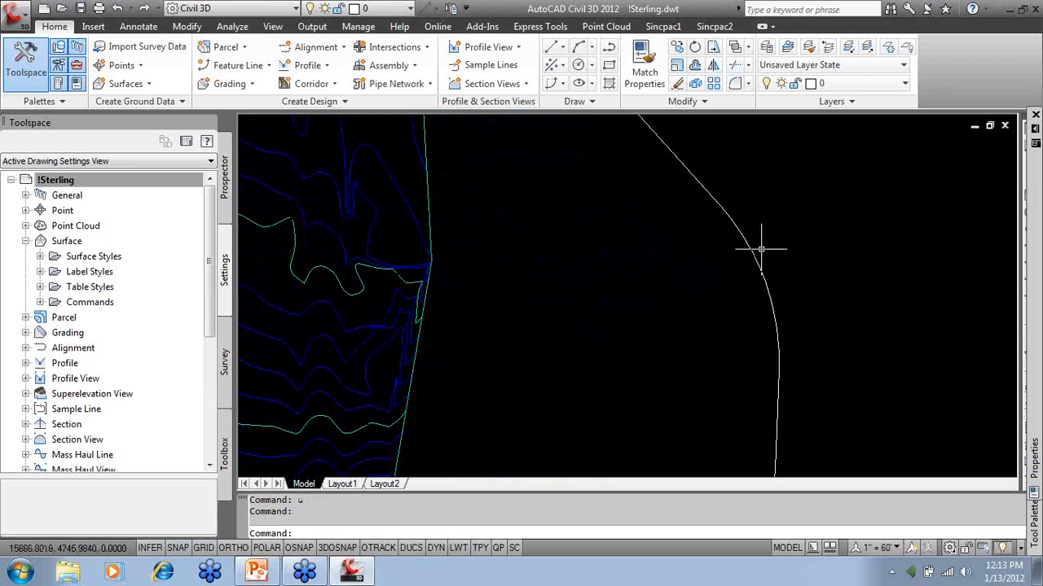
{"action": "key", "text": "Return"}
{"action": "scroll", "coordinate": [720, 301], "scroll_direction": "down", "scroll_amount": 6}
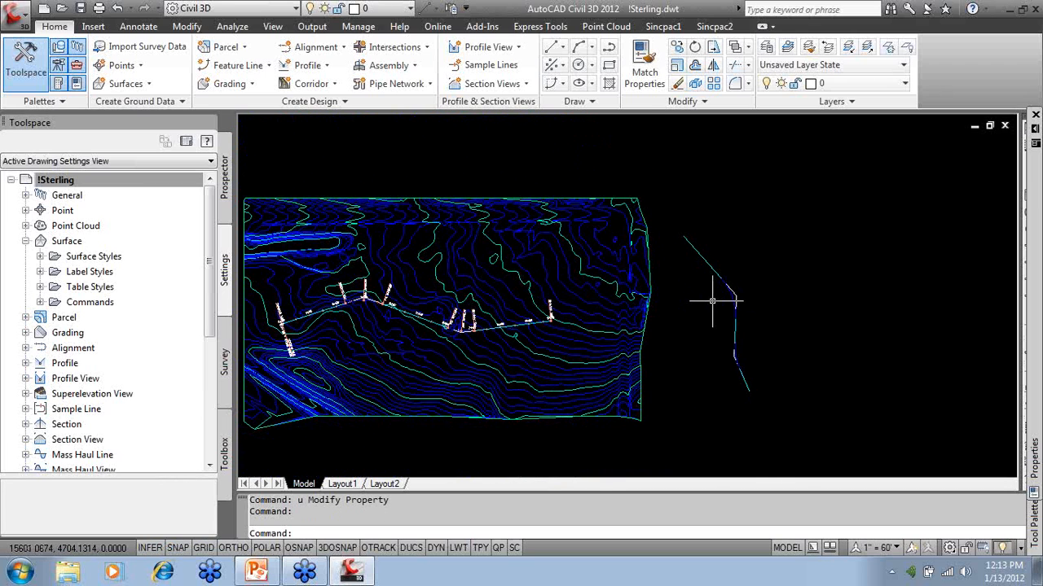
Start a new centerline alignment by layout with the Existing style, layer ALGN and the All Labels label set.
{"action": "middle_click_drag", "start_coordinate": [717, 302], "coordinate": [637, 302]}
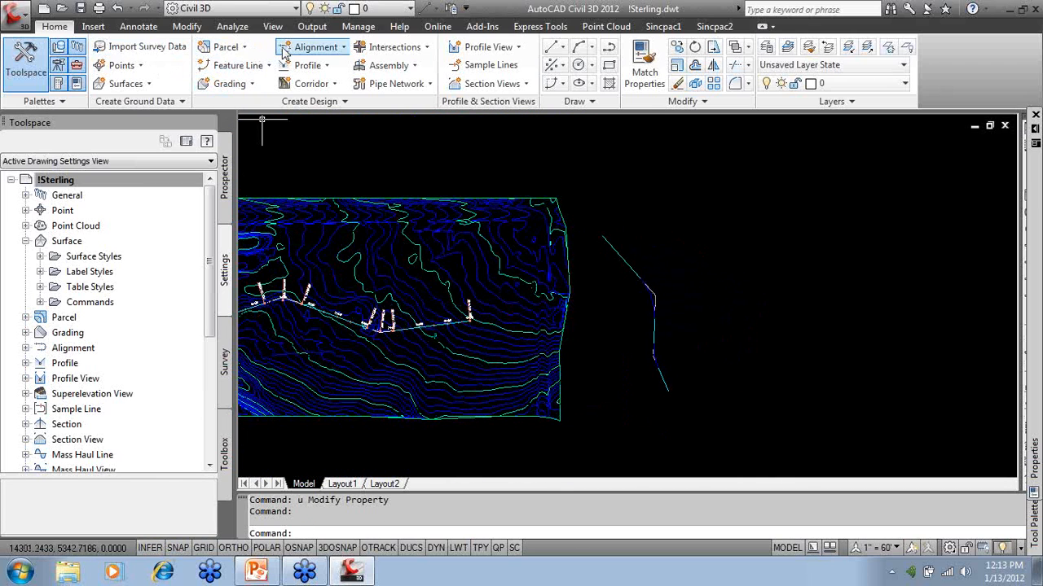
{"action": "left_click", "coordinate": [329, 49]}
{"action": "left_click", "coordinate": [352, 74]}
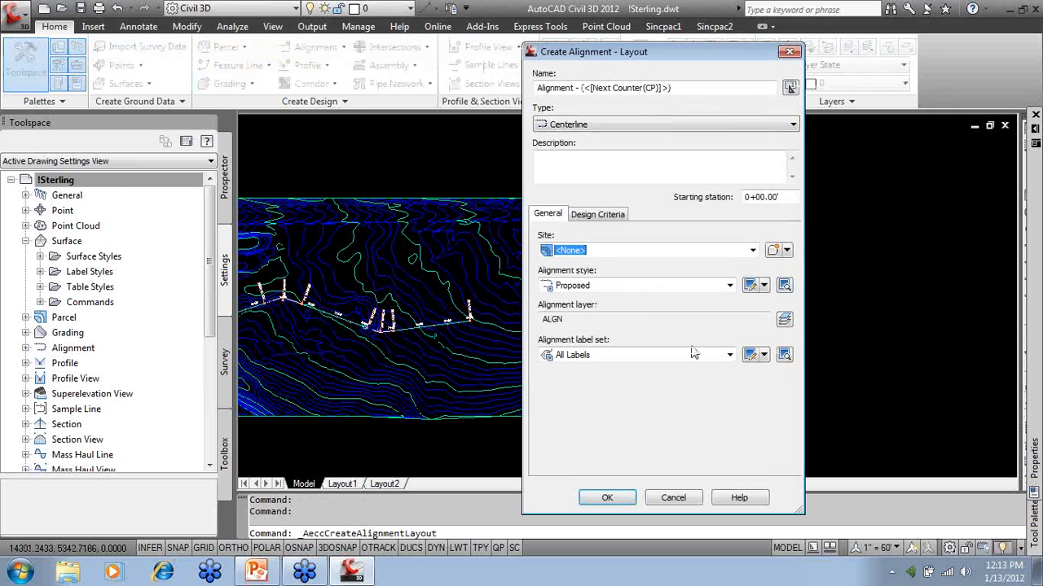
{"action": "left_click", "coordinate": [619, 279]}
{"action": "left_click", "coordinate": [586, 312]}
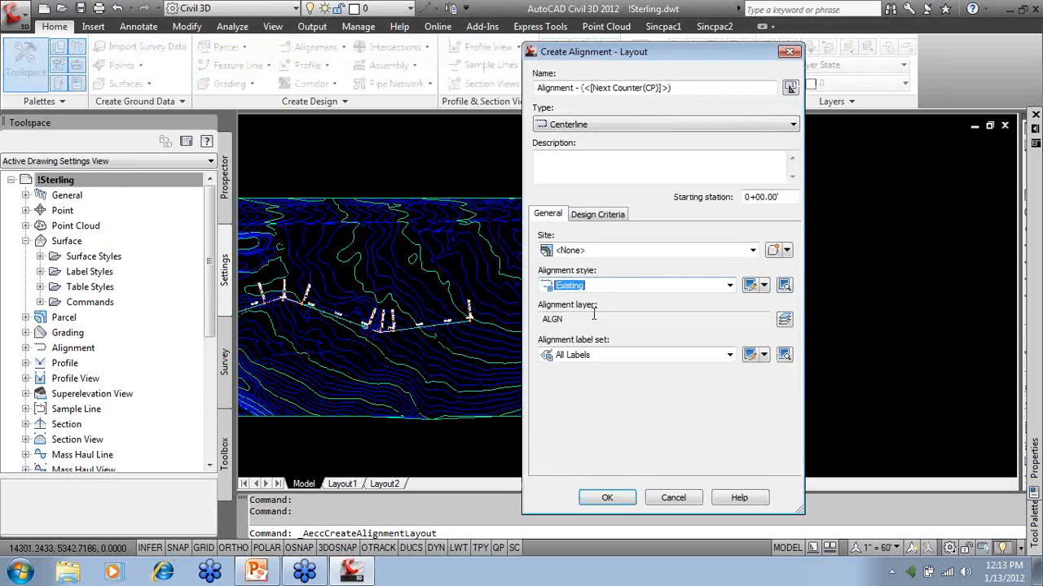
{"action": "left_click", "coordinate": [607, 498]}
Lay out a three-point tangent-tangent alignment with curves east of the other alignment run and close the layout tools.
{"action": "left_click", "coordinate": [252, 122]}
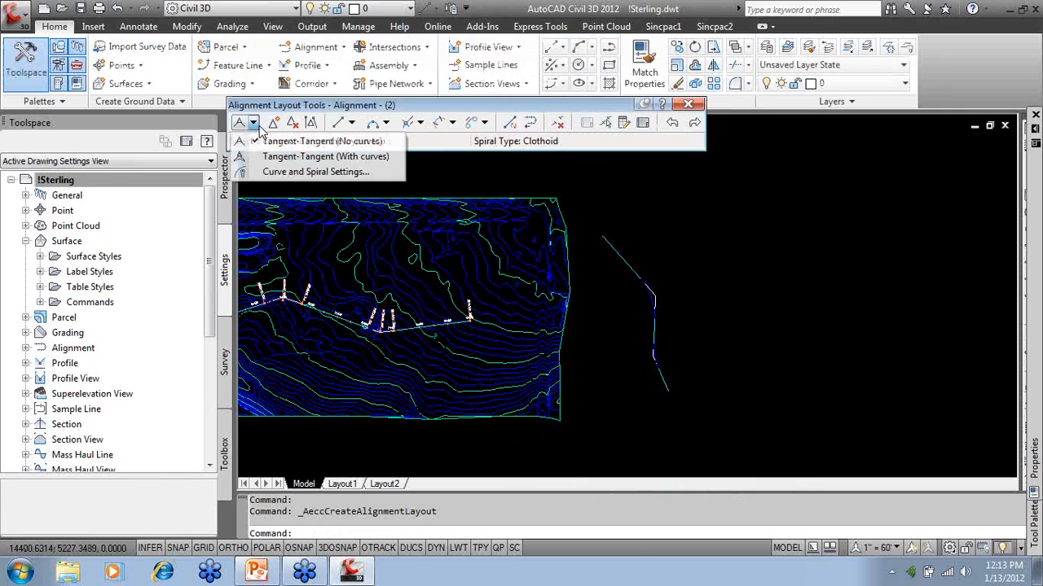
{"action": "left_click", "coordinate": [318, 172]}
{"action": "left_click", "coordinate": [705, 192]}
{"action": "left_click", "coordinate": [767, 262]}
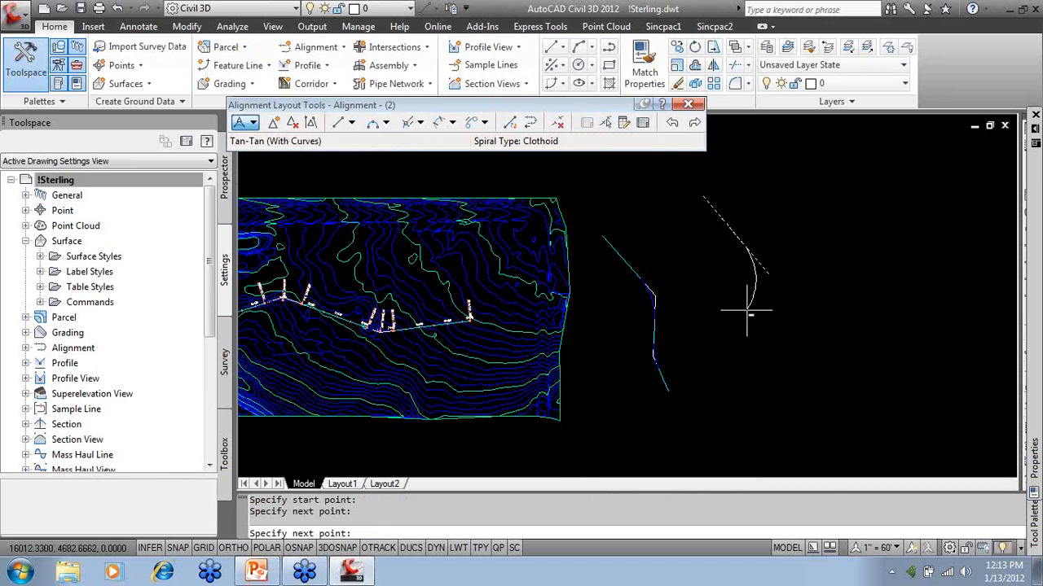
{"action": "left_click", "coordinate": [783, 383]}
{"action": "key", "text": "Return"}
{"action": "left_click", "coordinate": [688, 104]}
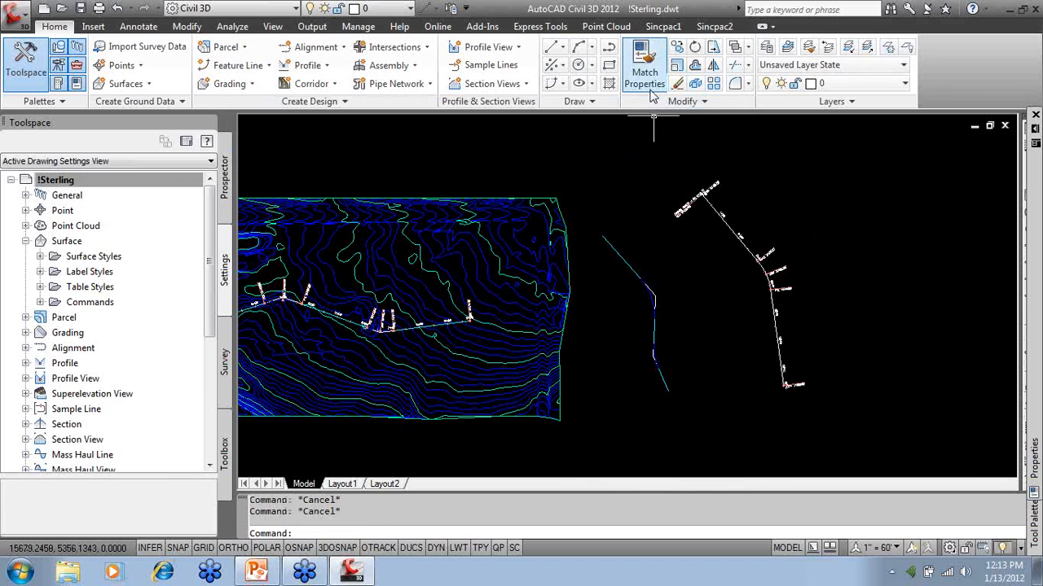
Match the properties of the Proposed-style alignment onto the new three-point alignment.
{"action": "left_click", "coordinate": [645, 65]}
{"action": "left_click", "coordinate": [644, 272]}
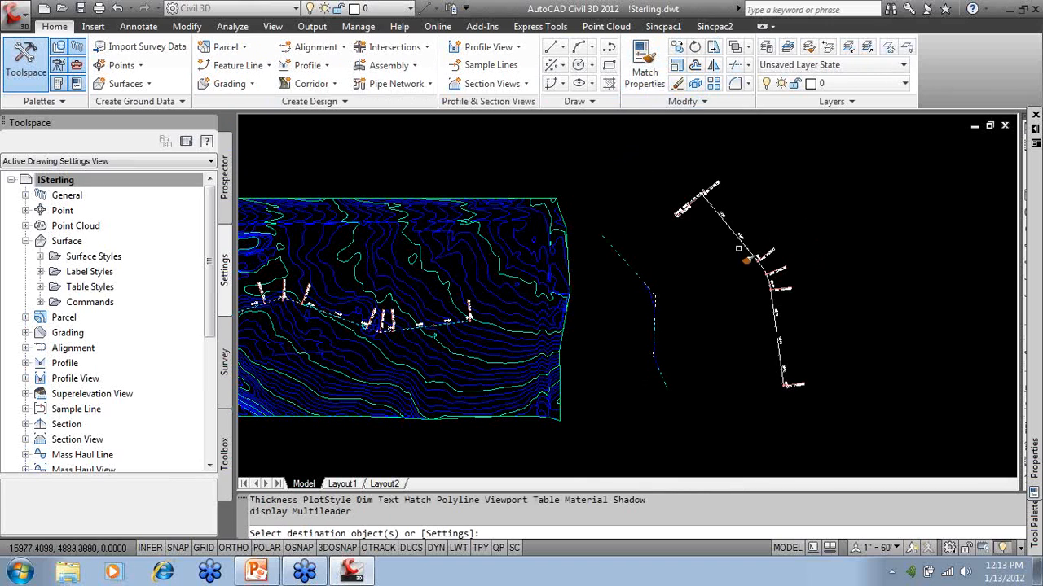
{"action": "left_click", "coordinate": [757, 259]}
{"action": "key", "text": "Escape"}
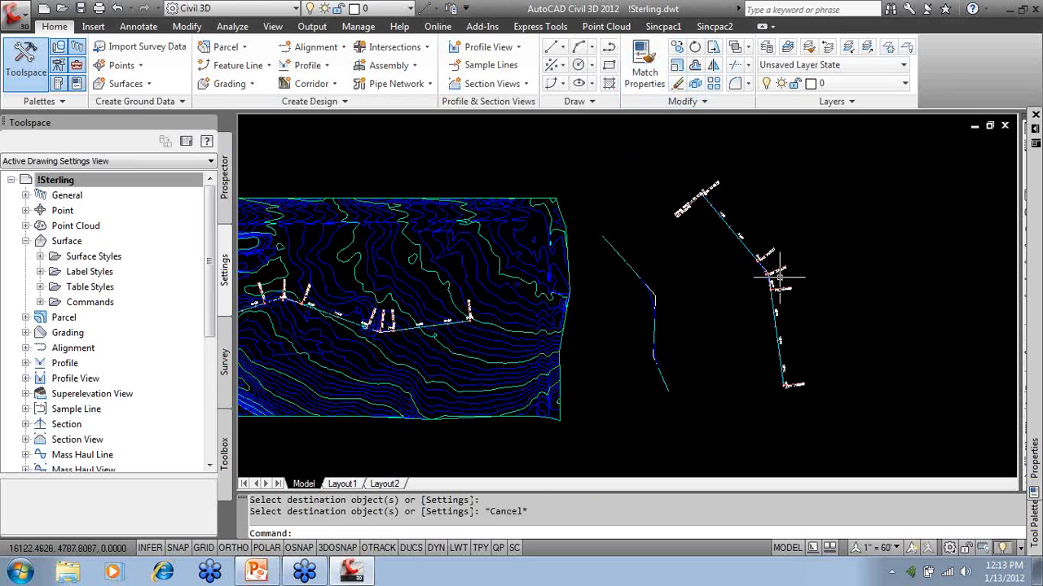
Erase all alignments from the drawing, leaving only the EG surface.
{"action": "type", "text": "e"}
{"action": "key", "text": "Return"}
{"action": "left_click", "coordinate": [829, 349]}
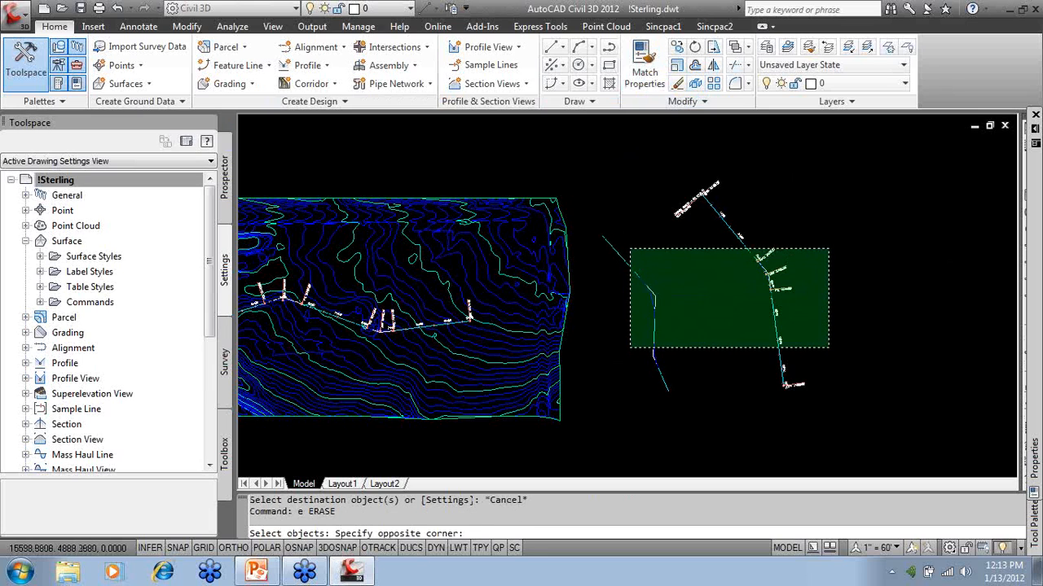
{"action": "left_click", "coordinate": [629, 248]}
{"action": "key", "text": "Return"}
{"action": "scroll", "coordinate": [640, 295], "scroll_direction": "up", "scroll_amount": 2}
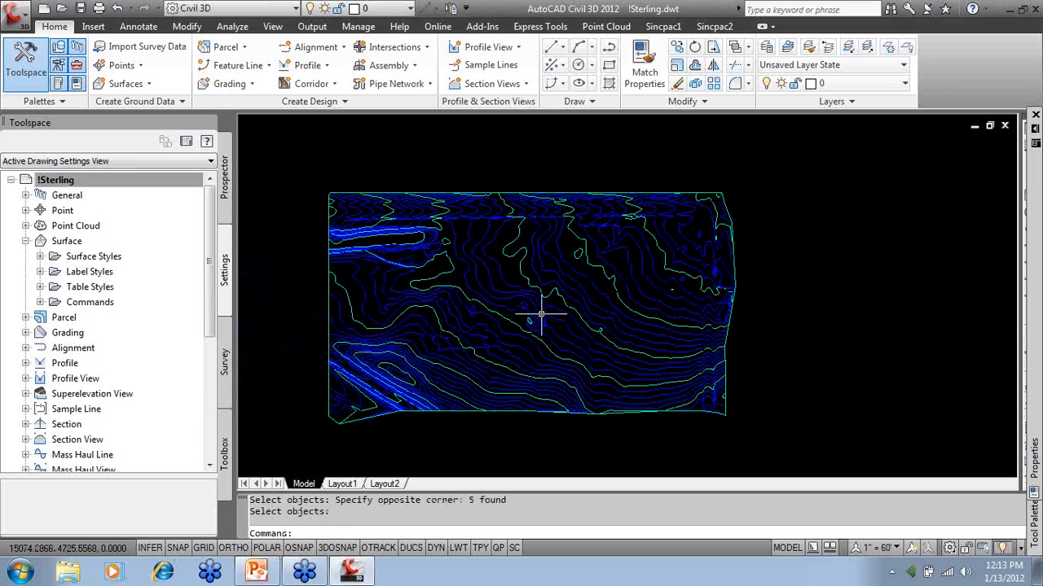
Examine the alignment styles available in the template's settings, including the description of the Basic style.
{"action": "left_click", "coordinate": [26, 241]}
{"action": "left_click", "coordinate": [25, 287]}
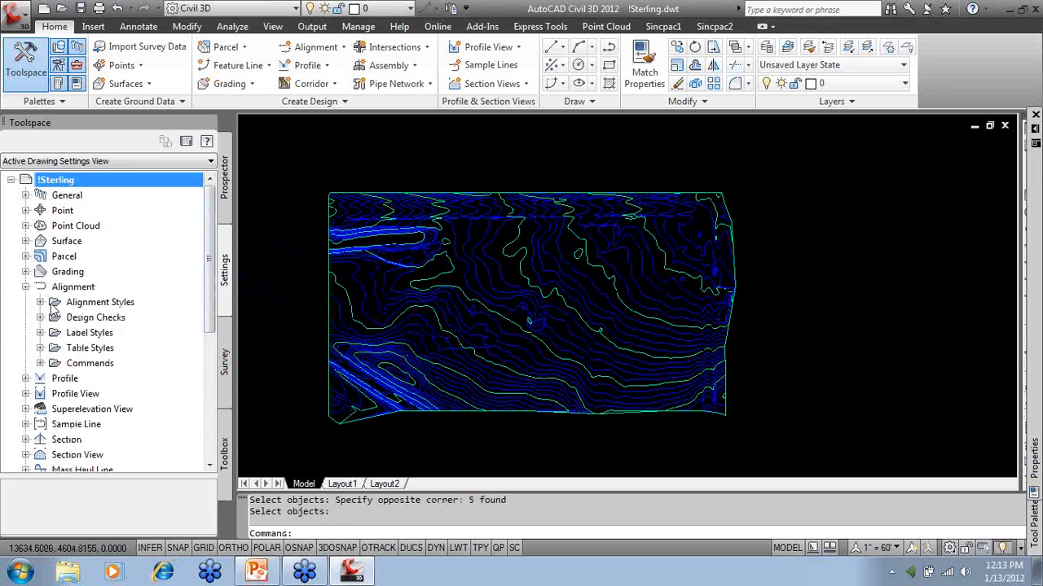
{"action": "left_click", "coordinate": [71, 303]}
{"action": "left_click", "coordinate": [40, 302]}
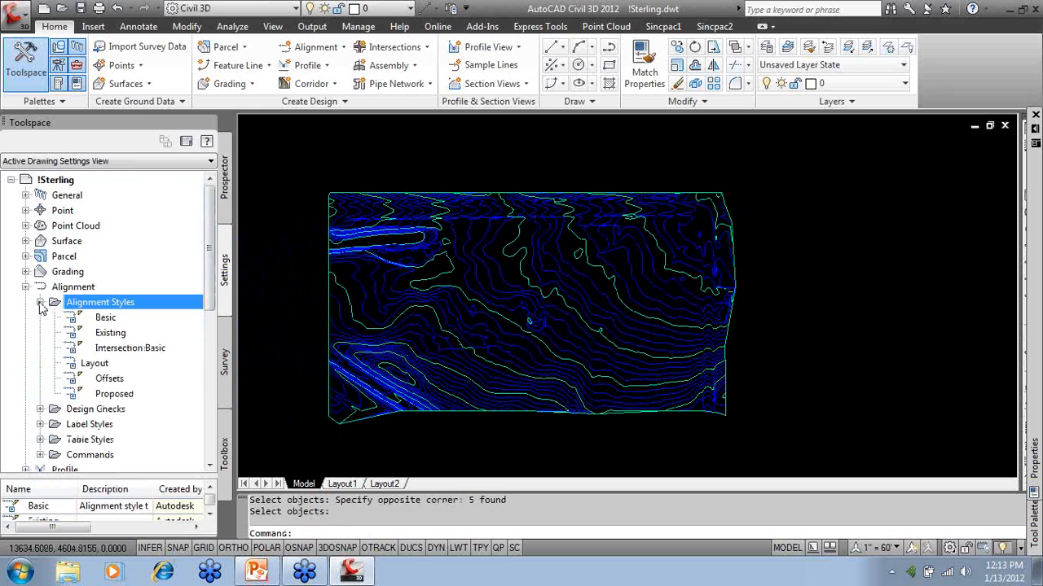
{"action": "mouse_move", "coordinate": [98, 320]}
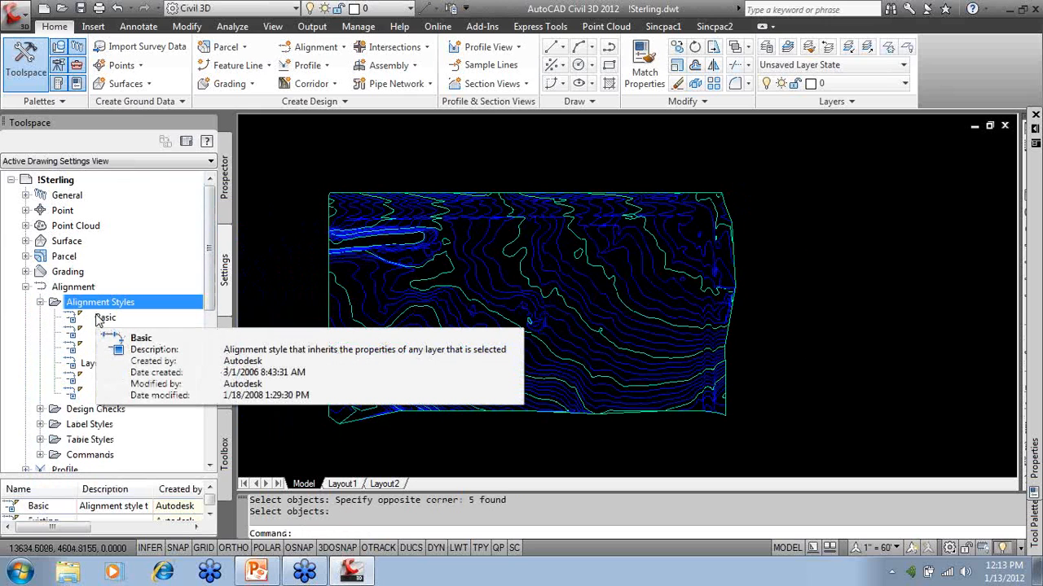
{"action": "left_click", "coordinate": [40, 302]}
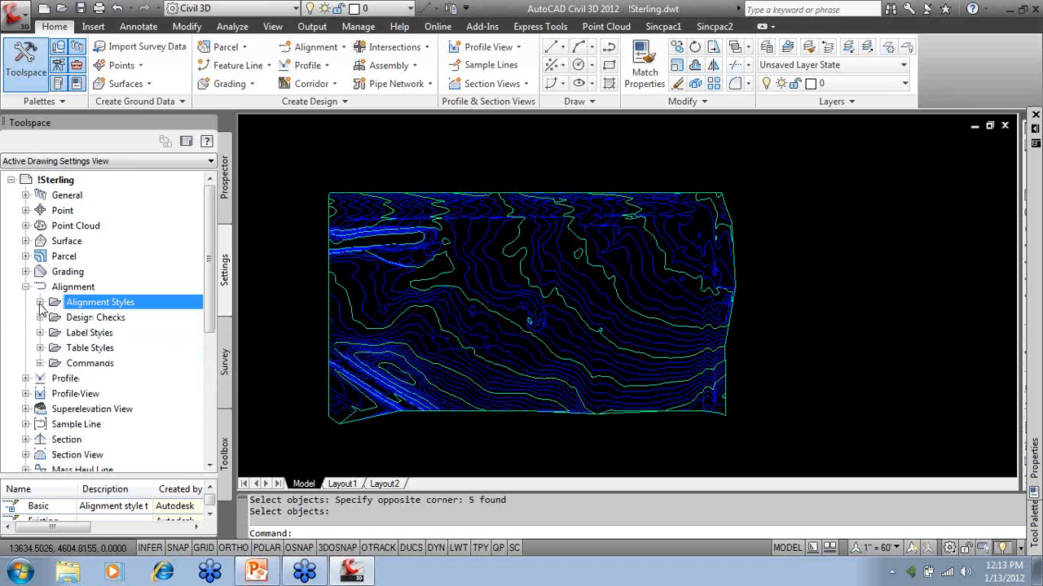
Open the All Labels alignment label set for editing and remove all of its label types.
{"action": "left_click", "coordinate": [40, 333]}
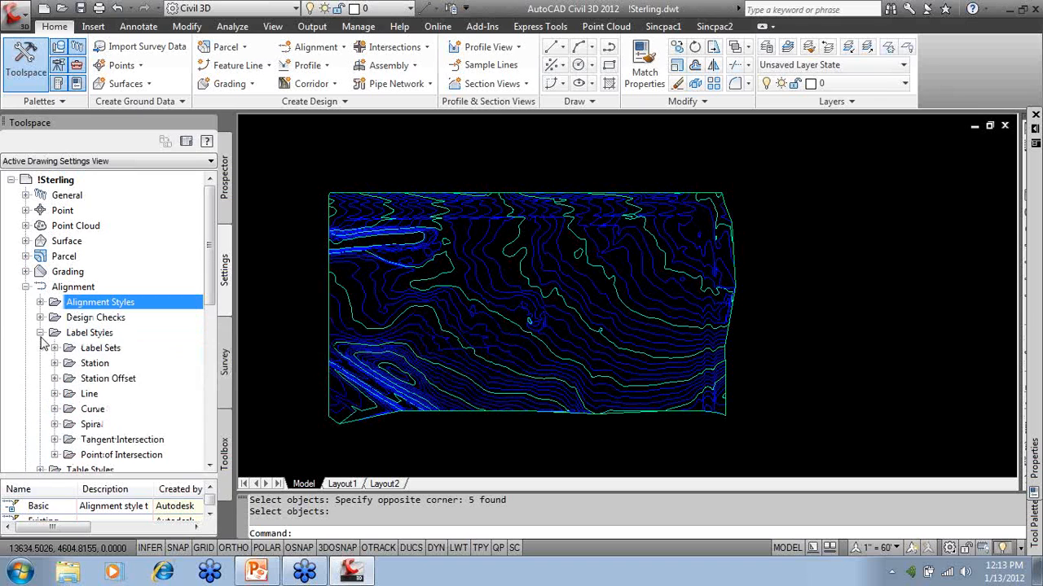
{"action": "scroll", "coordinate": [54, 349], "scroll_direction": "down", "scroll_amount": 1}
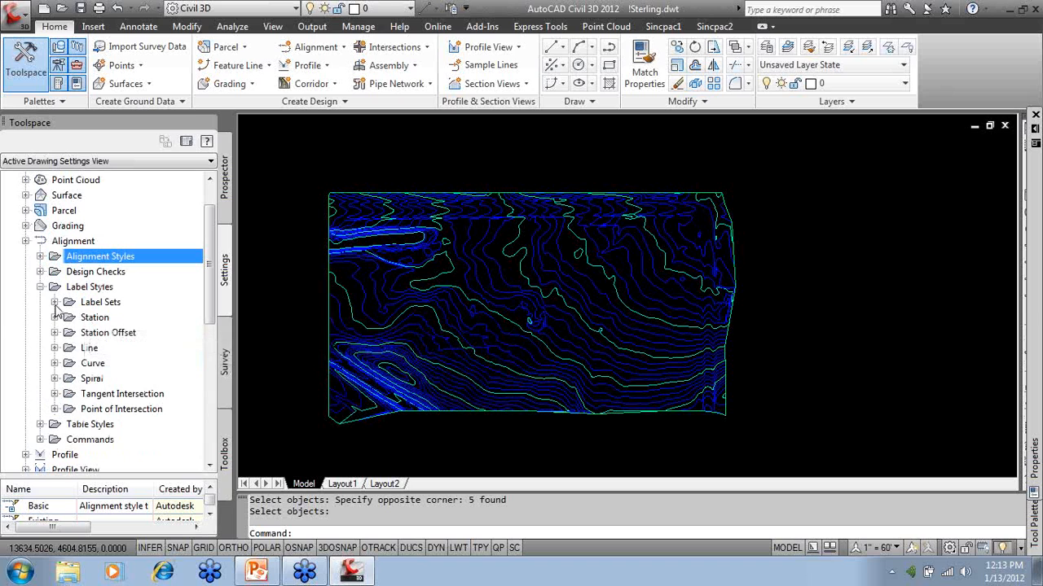
{"action": "left_click", "coordinate": [55, 302]}
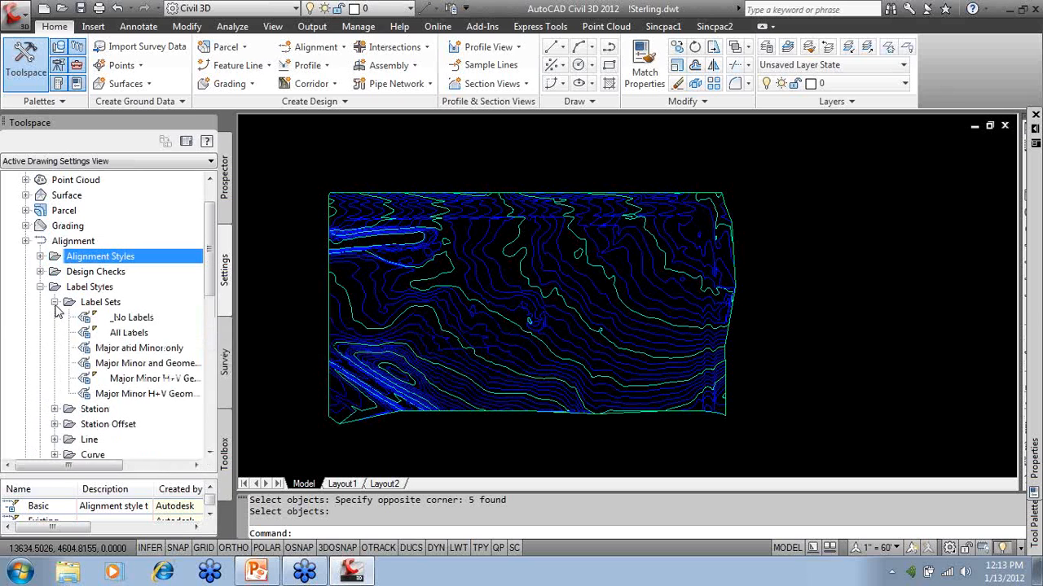
{"action": "right_click", "coordinate": [130, 336]}
{"action": "left_click", "coordinate": [162, 340]}
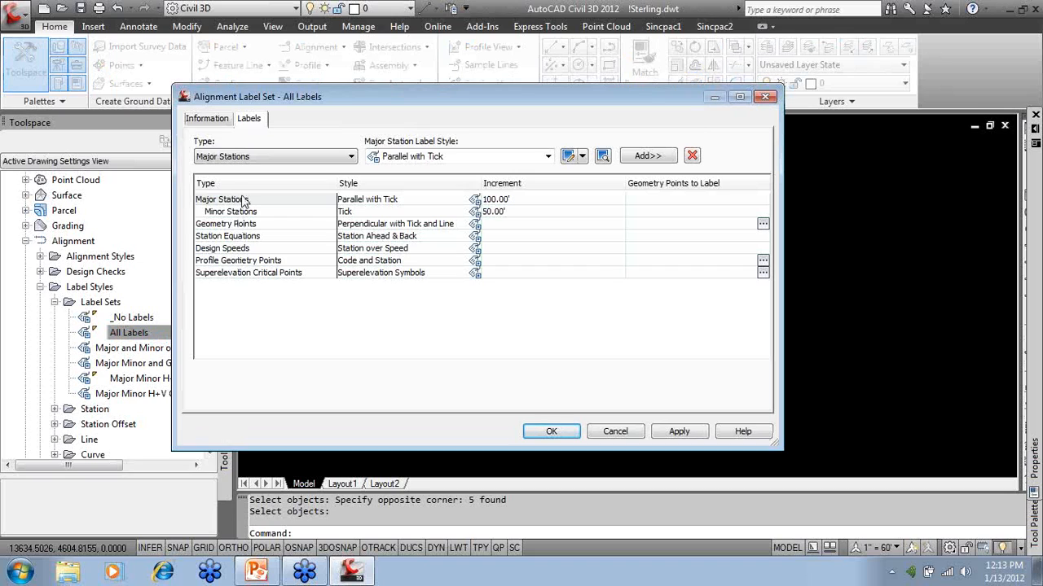
{"action": "left_click", "coordinate": [692, 156]}
{"action": "left_click", "coordinate": [691, 157]}
{"action": "left_click", "coordinate": [691, 157]}
{"action": "left_click", "coordinate": [692, 157]}
{"action": "left_click", "coordinate": [691, 156]}
{"action": "left_click", "coordinate": [692, 156]}
{"action": "left_click", "coordinate": [692, 157]}
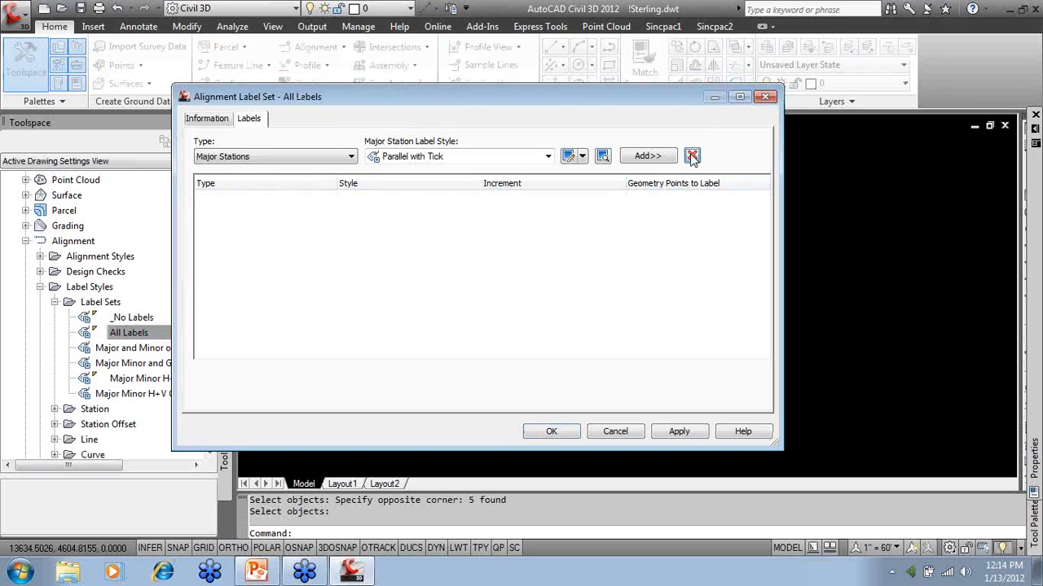
Add Major Stations with Parallel with Tick and Minor Stations with Tick to the label set, and discard the edits.
{"action": "left_click", "coordinate": [646, 157]}
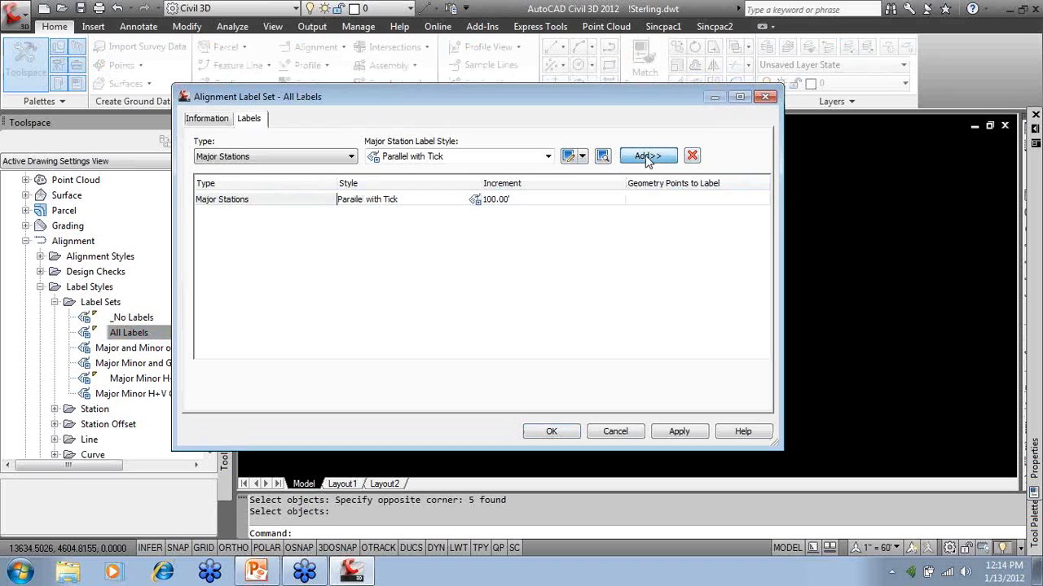
{"action": "left_click", "coordinate": [324, 158]}
{"action": "left_click", "coordinate": [244, 176]}
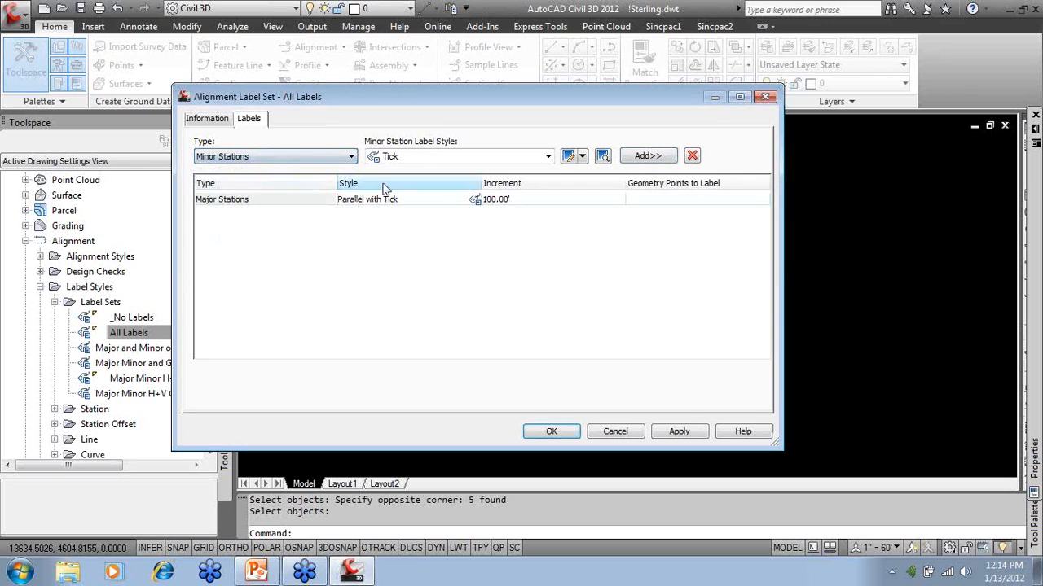
{"action": "left_click", "coordinate": [646, 156]}
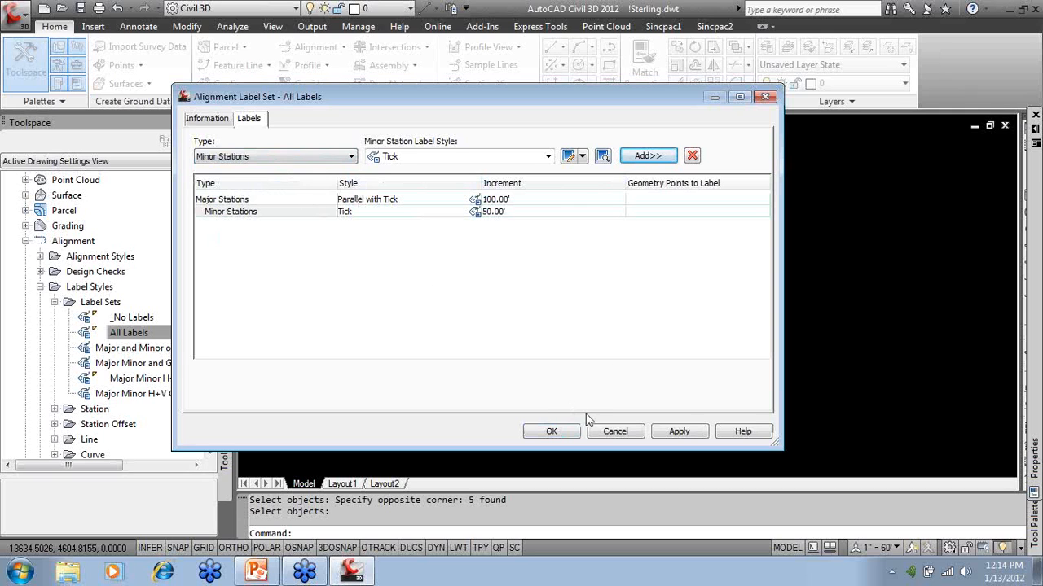
{"action": "left_click", "coordinate": [615, 431]}
{"action": "left_click", "coordinate": [40, 287]}
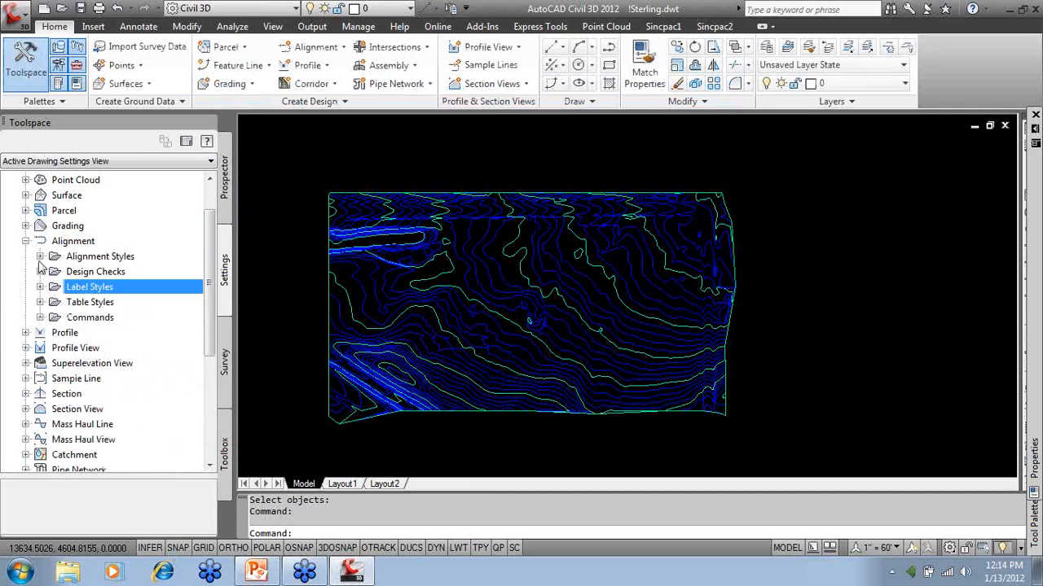
{"action": "left_click", "coordinate": [26, 241]}
Switch to the PowerPoint slide show on alignment styles.
{"action": "mouse_move", "coordinate": [439, 312]}
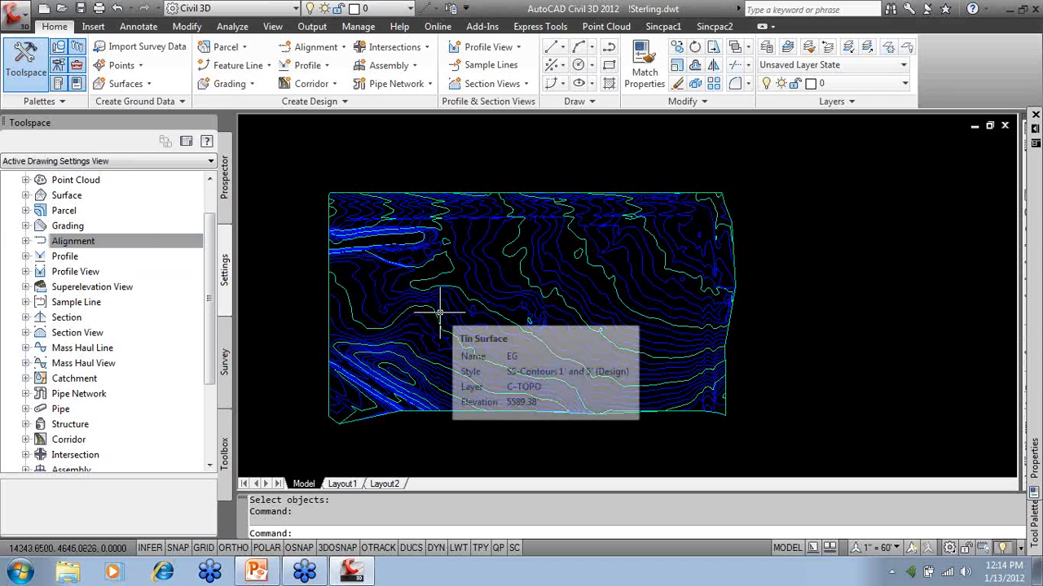
{"action": "key", "text": "alt+Tab"}
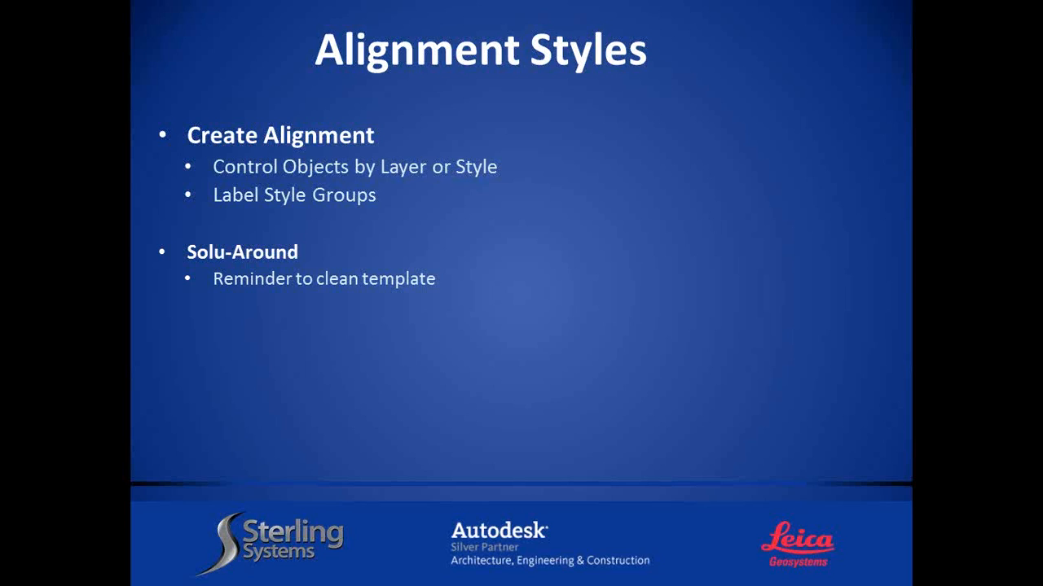
{"action": "left_click", "coordinate": [240, 301]}
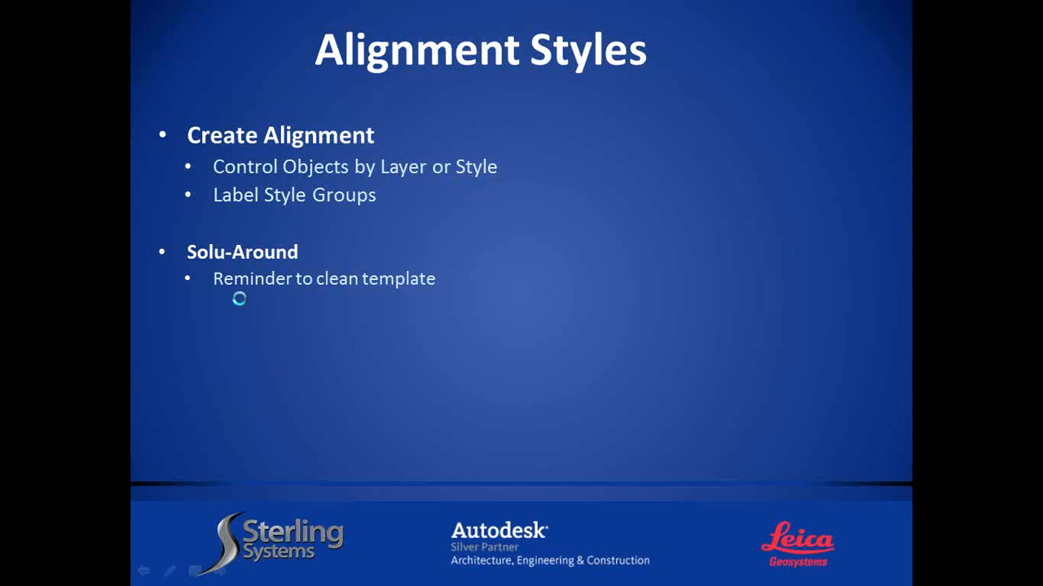
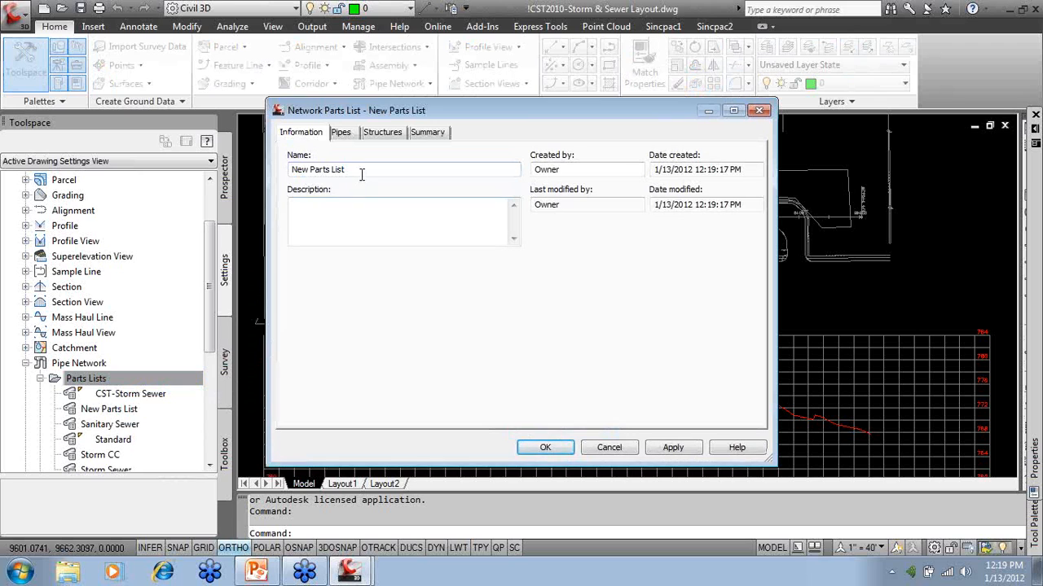
Add the Corrugated Metal Pipe, Concrete Pipe and Corrugated HDPE Pipe families to the new parts list's pipes.
{"action": "left_click_drag", "start_coordinate": [361, 171], "coordinate": [257, 172]}
{"action": "left_click", "coordinate": [342, 133]}
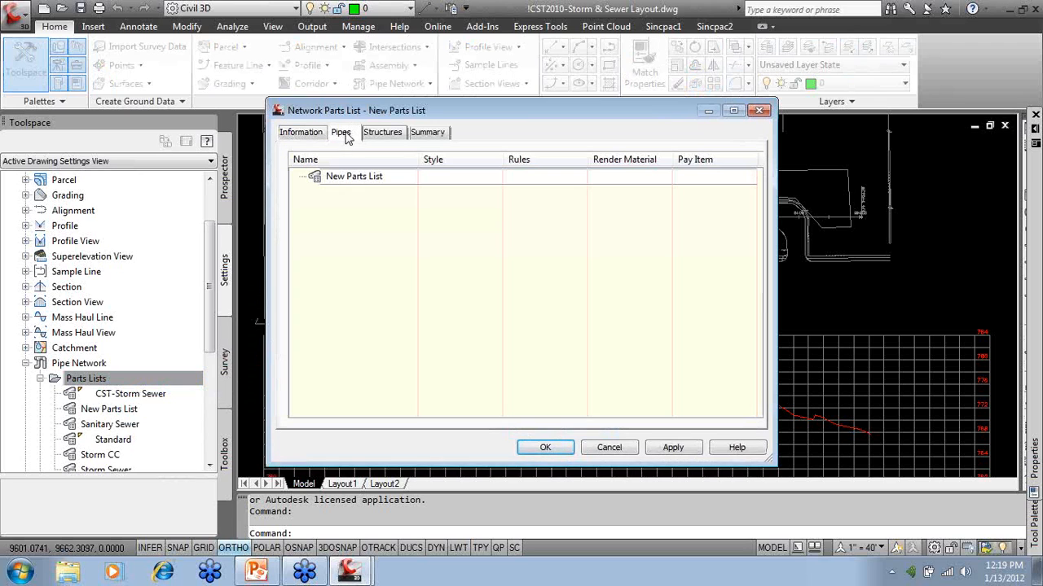
{"action": "right_click", "coordinate": [351, 175]}
{"action": "left_click", "coordinate": [381, 181]}
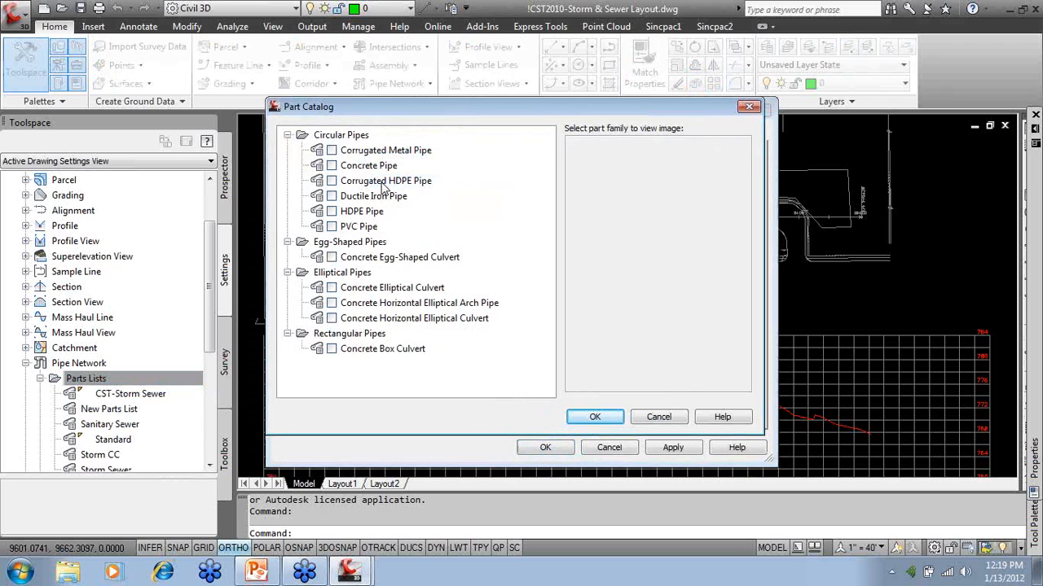
{"action": "left_click", "coordinate": [360, 152]}
{"action": "left_click", "coordinate": [332, 166]}
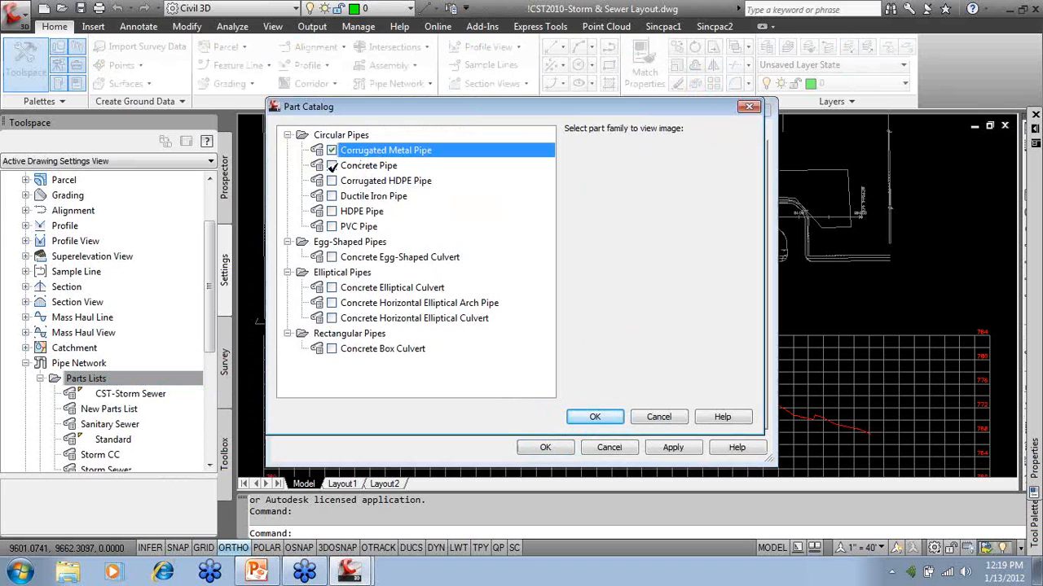
{"action": "left_click", "coordinate": [331, 181]}
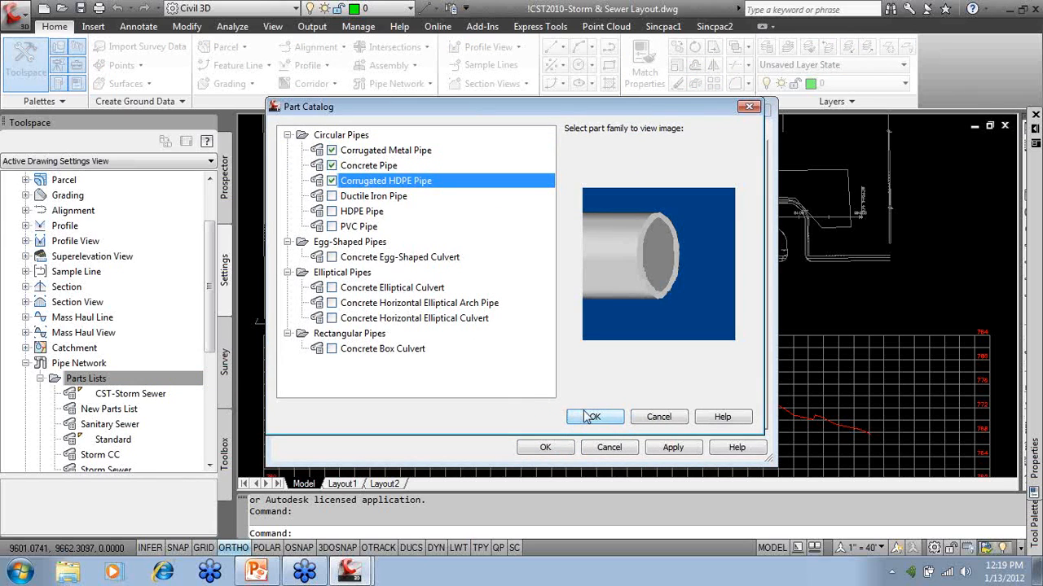
{"action": "left_click", "coordinate": [591, 417]}
Widen the part name column and add a part size with a 12-inch inner pipe diameter to the Corrugated Metal Pipe family.
{"action": "left_click", "coordinate": [298, 177]}
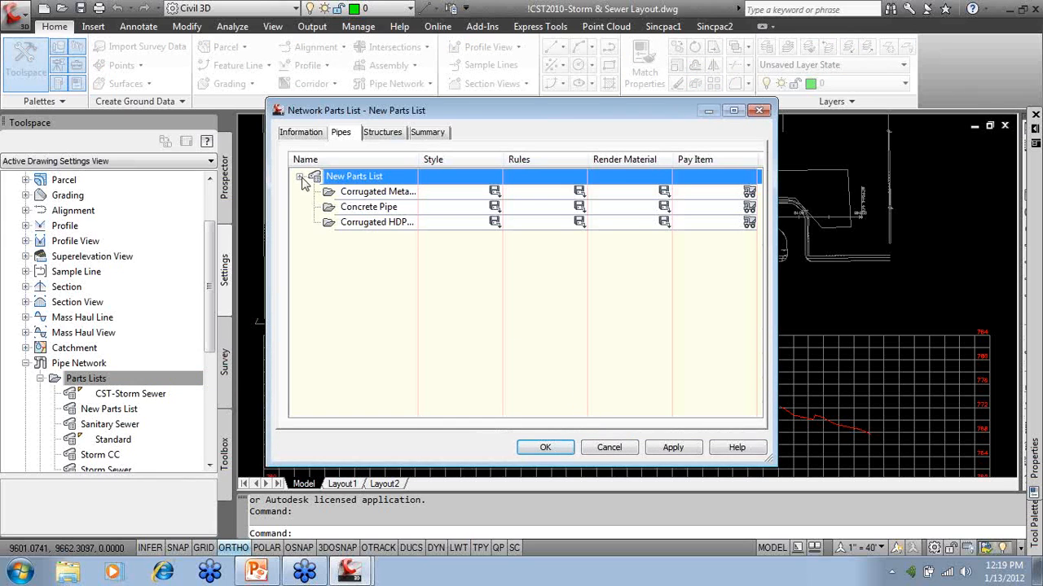
{"action": "left_click", "coordinate": [370, 194]}
{"action": "left_click", "coordinate": [417, 176]}
{"action": "left_click_drag", "start_coordinate": [419, 160], "coordinate": [458, 159]}
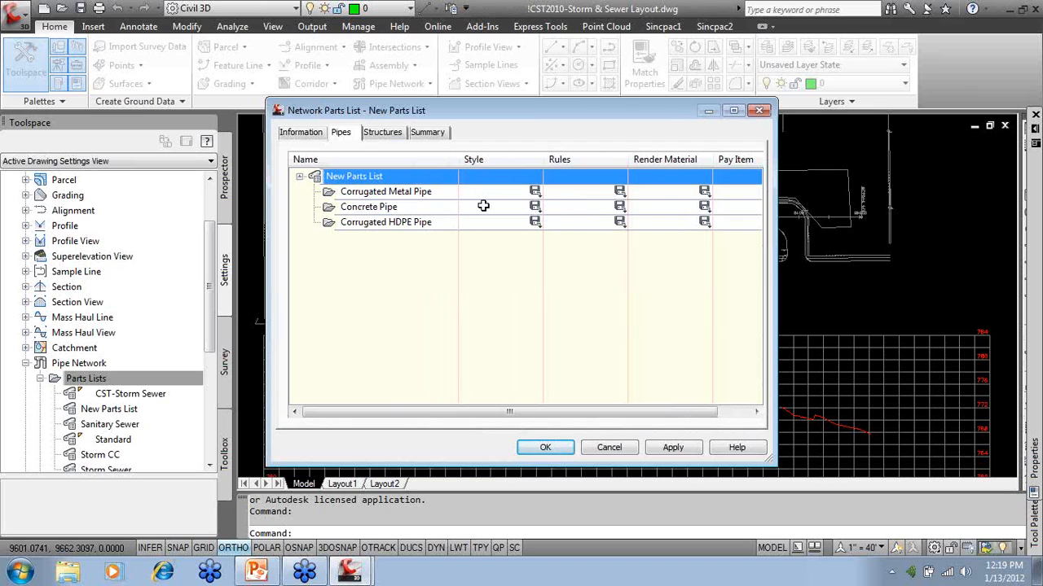
{"action": "right_click", "coordinate": [413, 193]}
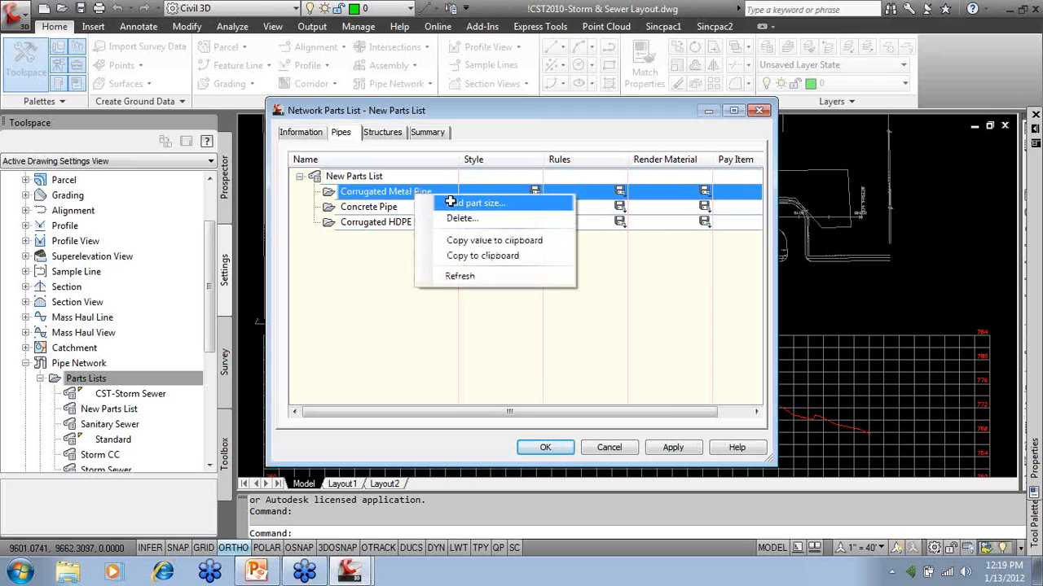
{"action": "left_click", "coordinate": [453, 207]}
{"action": "left_click", "coordinate": [442, 241]}
{"action": "left_click", "coordinate": [468, 243]}
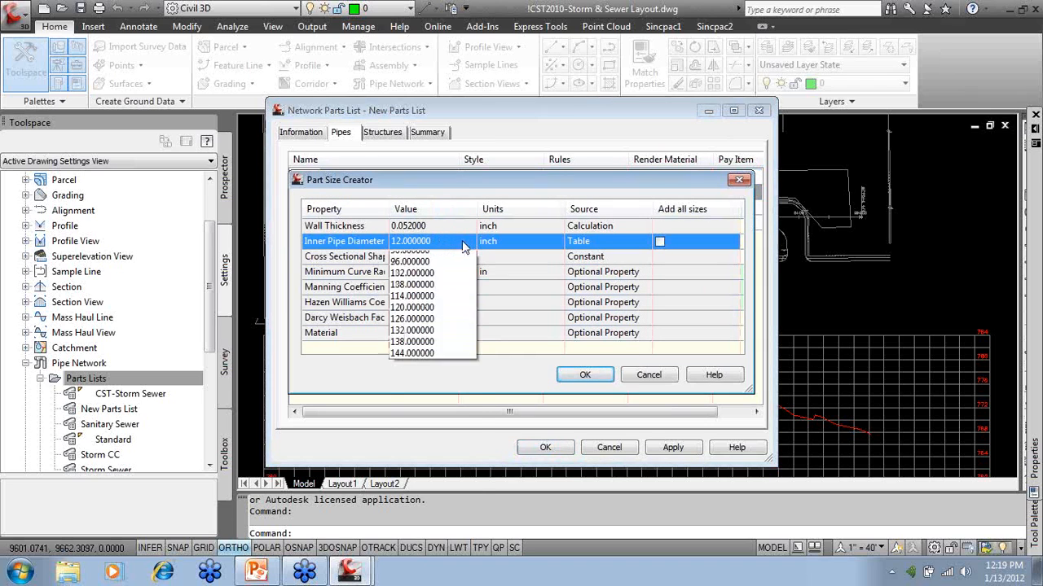
{"action": "left_click", "coordinate": [462, 241]}
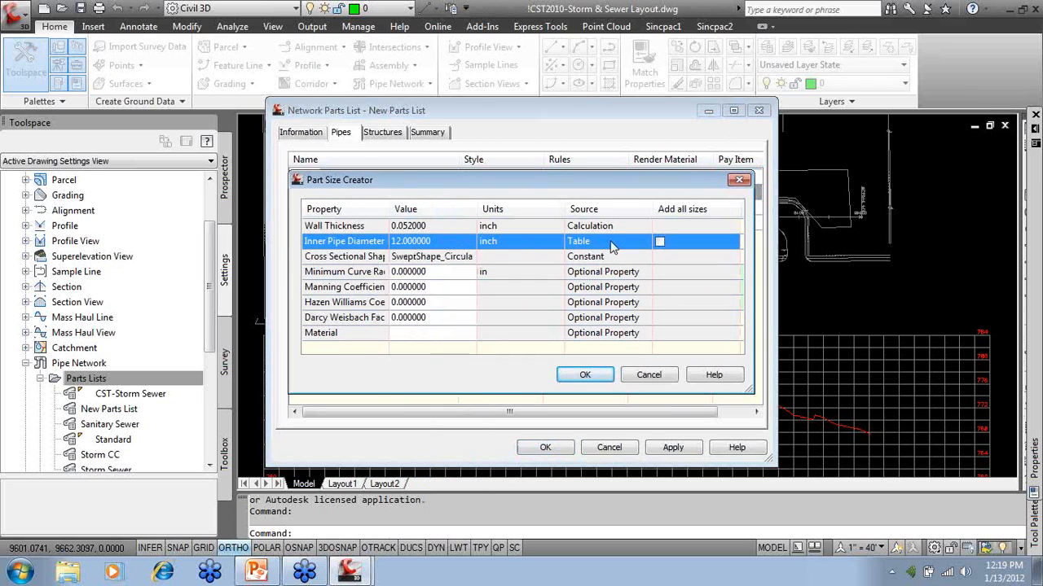
{"action": "left_click", "coordinate": [661, 241]}
{"action": "left_click", "coordinate": [584, 374]}
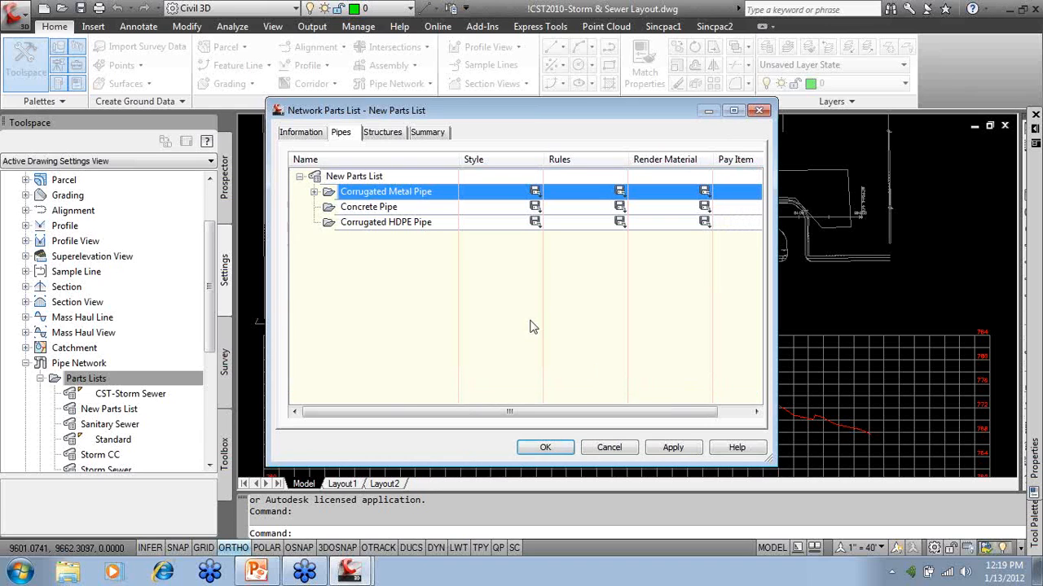
Rename the new corrugated metal pipe size as 12" CMP.
{"action": "left_click", "coordinate": [315, 193]}
{"action": "double_click", "coordinate": [399, 207]}
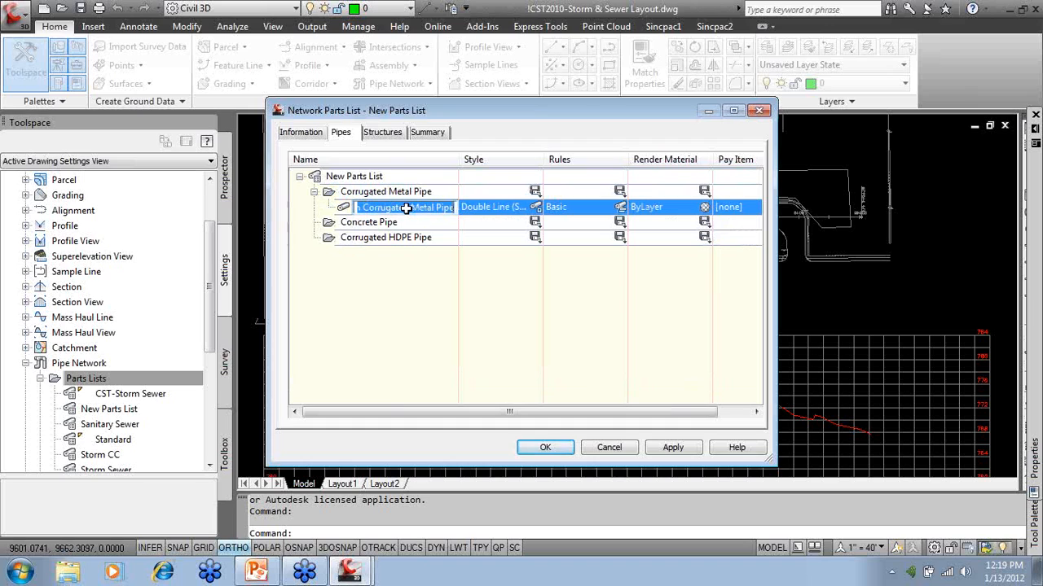
{"action": "type", "text": "12\" CMP"}
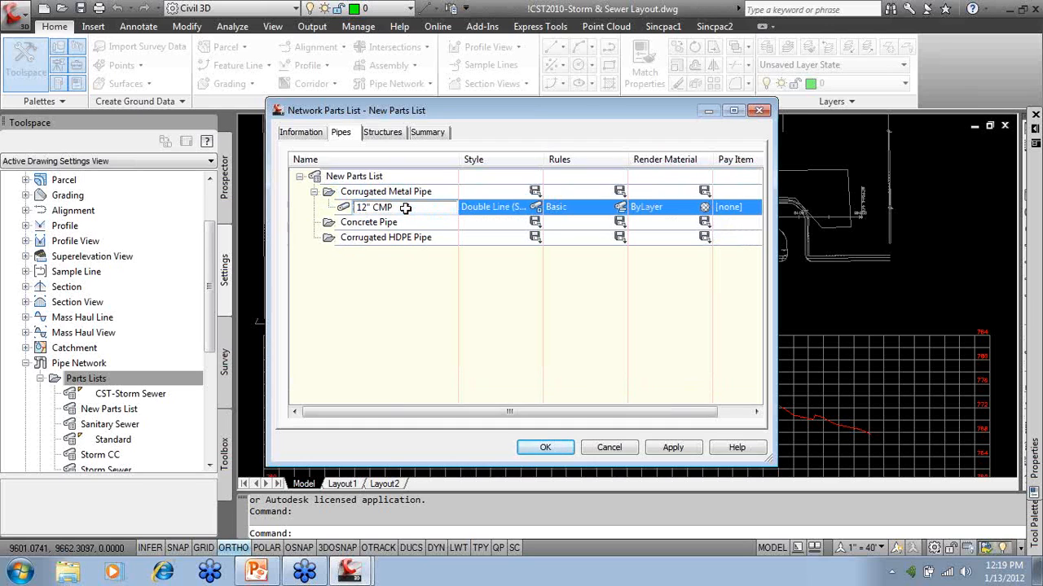
{"action": "left_click", "coordinate": [389, 295]}
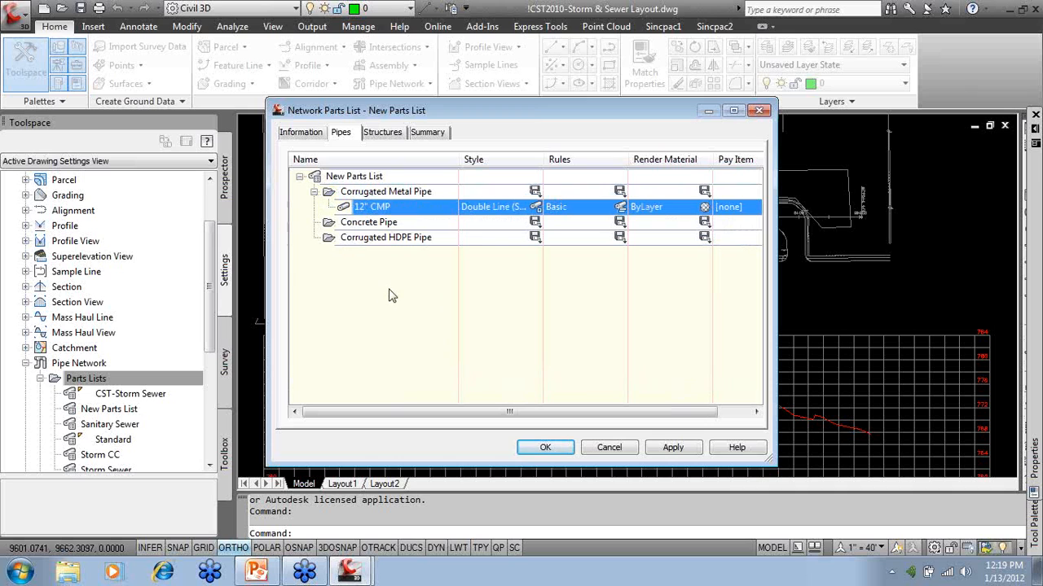
Review the plan and profile component display of the 12" CMP's Double Line (Storm) pipe style, keeping that style assigned.
{"action": "left_click", "coordinate": [535, 207]}
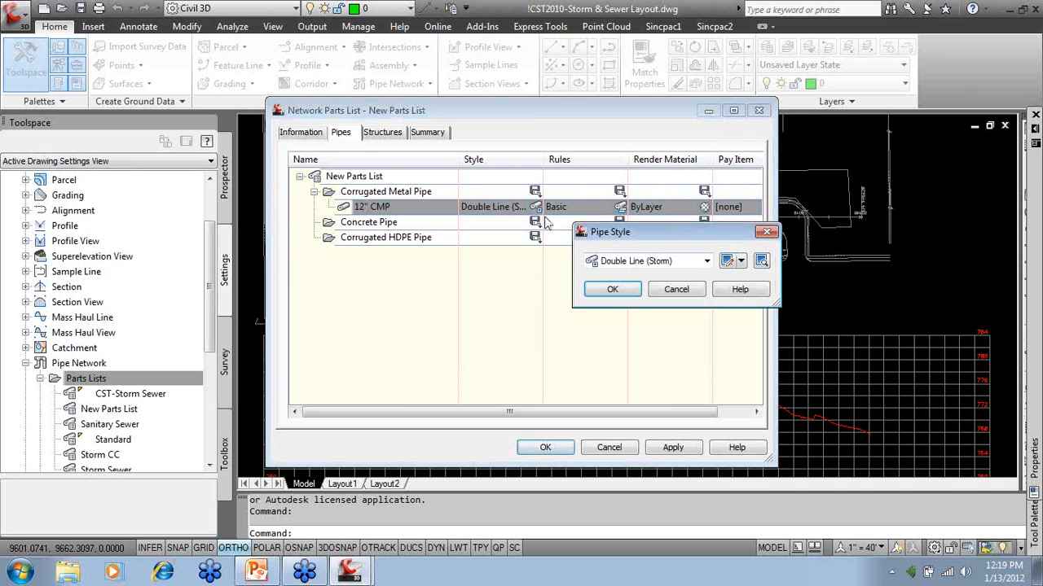
{"action": "left_click", "coordinate": [727, 261]}
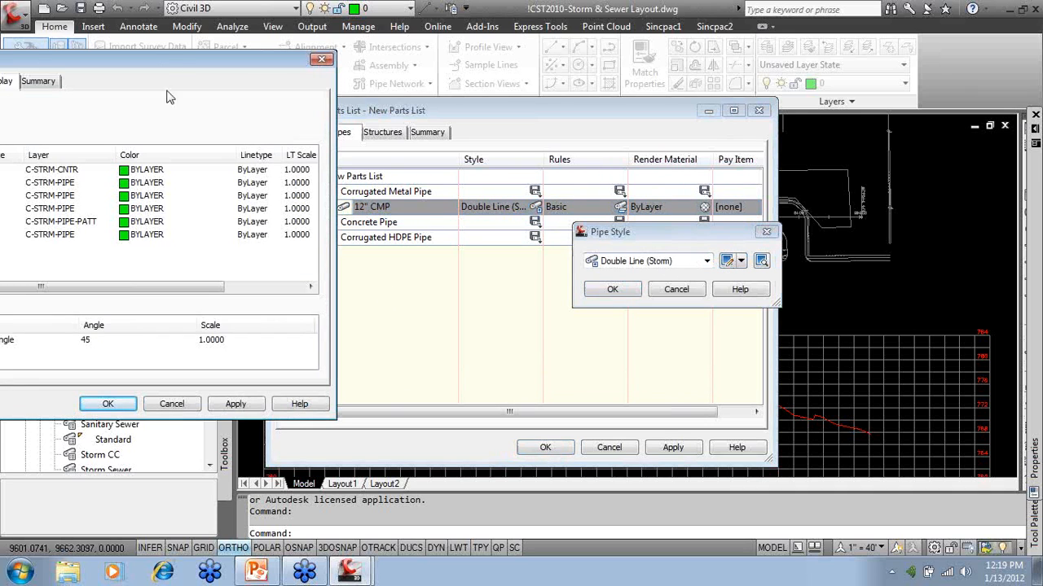
{"action": "left_click_drag", "start_coordinate": [159, 57], "coordinate": [523, 63]}
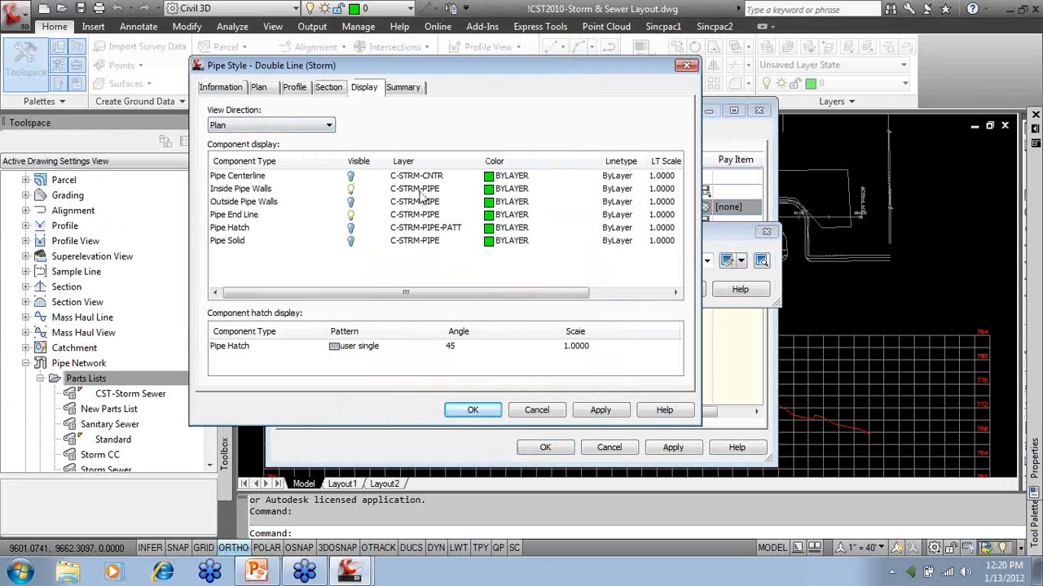
{"action": "left_click", "coordinate": [329, 124]}
{"action": "left_click", "coordinate": [310, 151]}
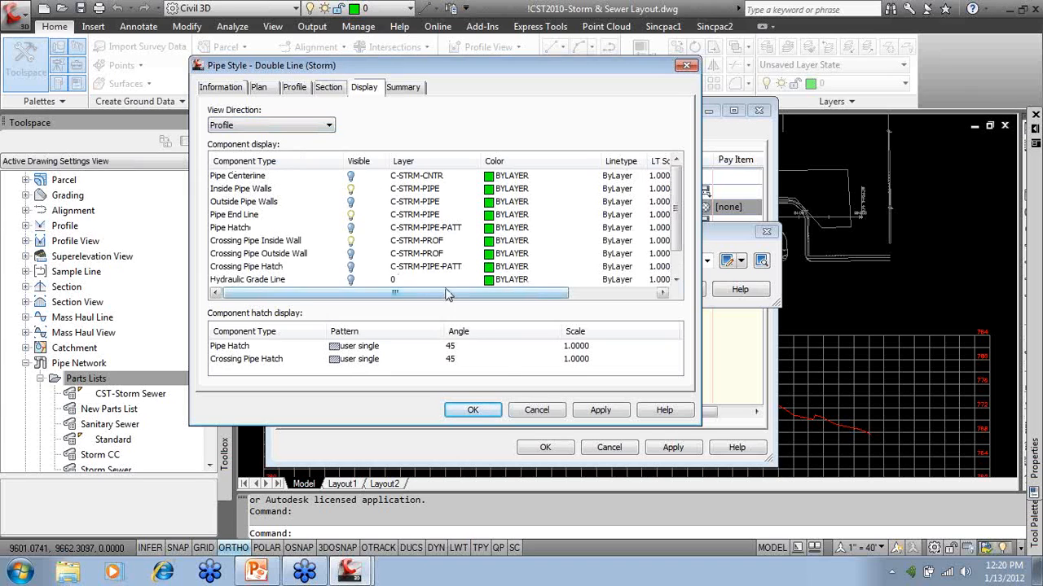
{"action": "left_click", "coordinate": [533, 411]}
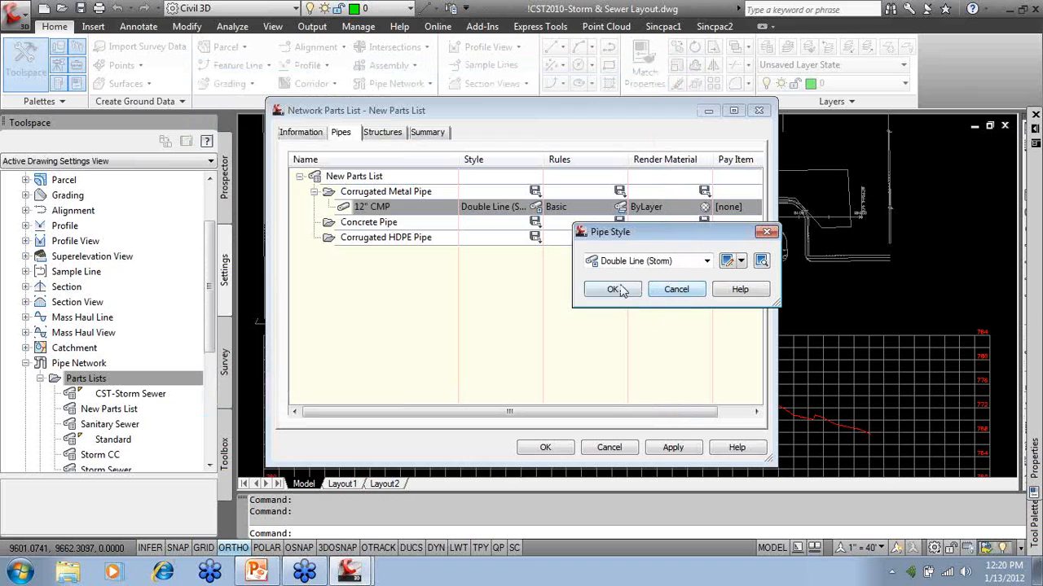
{"action": "left_click", "coordinate": [618, 291]}
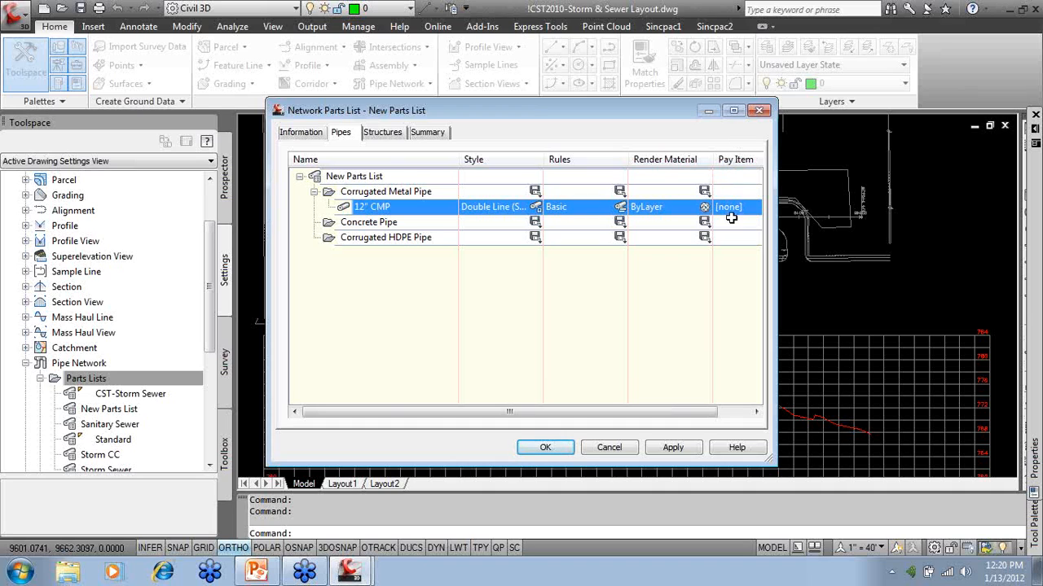
Add the CMP Rectangular End Section and Concrete Rectangular Box Culvert Headwall structure families, and save the parts list.
{"action": "left_click", "coordinate": [383, 134]}
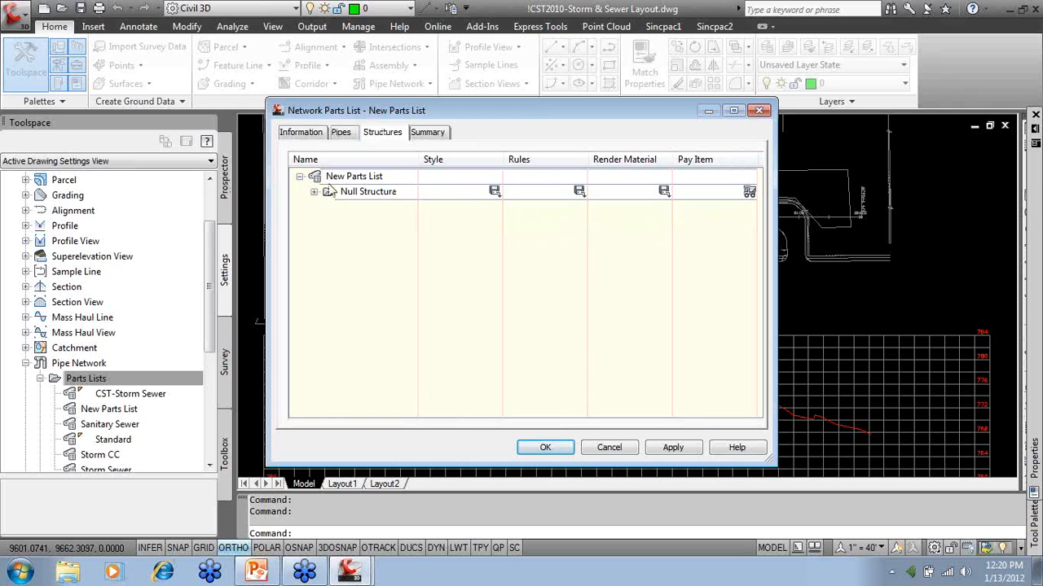
{"action": "right_click", "coordinate": [346, 178]}
{"action": "left_click", "coordinate": [384, 186]}
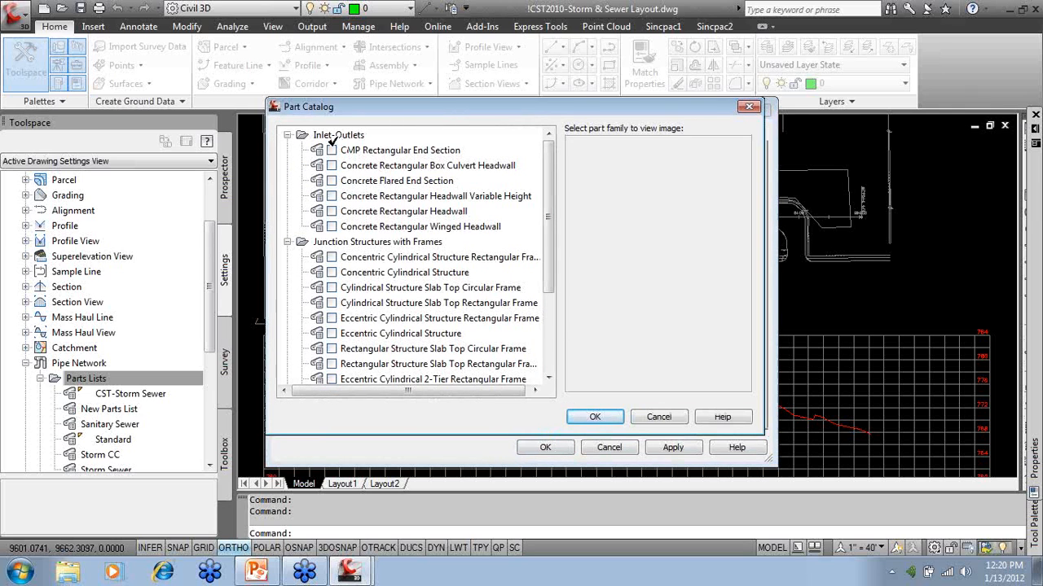
{"action": "left_click", "coordinate": [331, 150]}
{"action": "left_click", "coordinate": [332, 166]}
{"action": "left_click", "coordinate": [332, 196]}
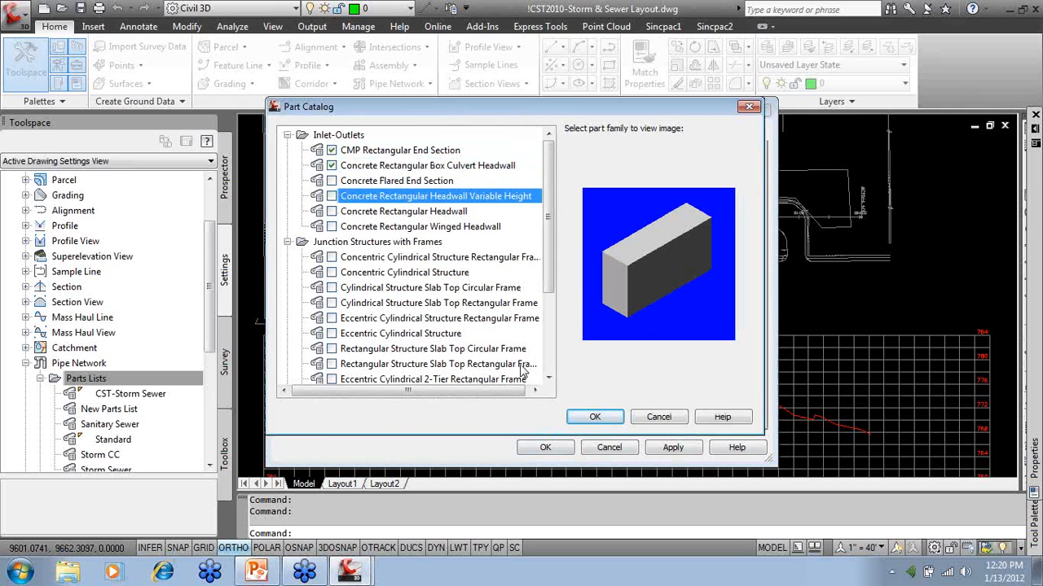
{"action": "left_click", "coordinate": [595, 417]}
{"action": "left_click", "coordinate": [545, 447]}
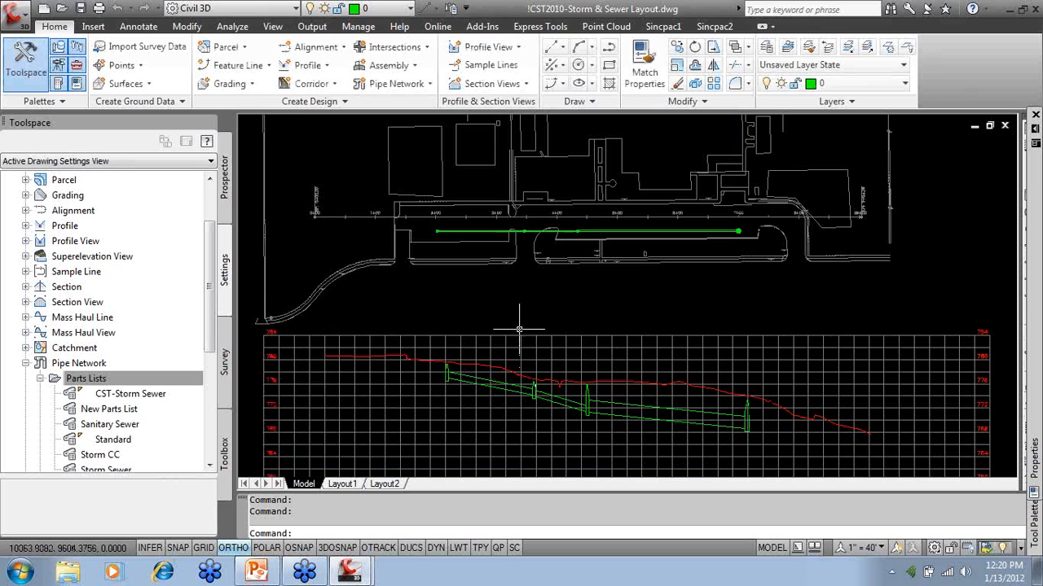
Label the entire storm pipe network in plan with the CST Storm Plan pipe and CST Structure Plan structure label styles.
{"action": "middle_click_drag", "start_coordinate": [532, 305], "coordinate": [514, 272]}
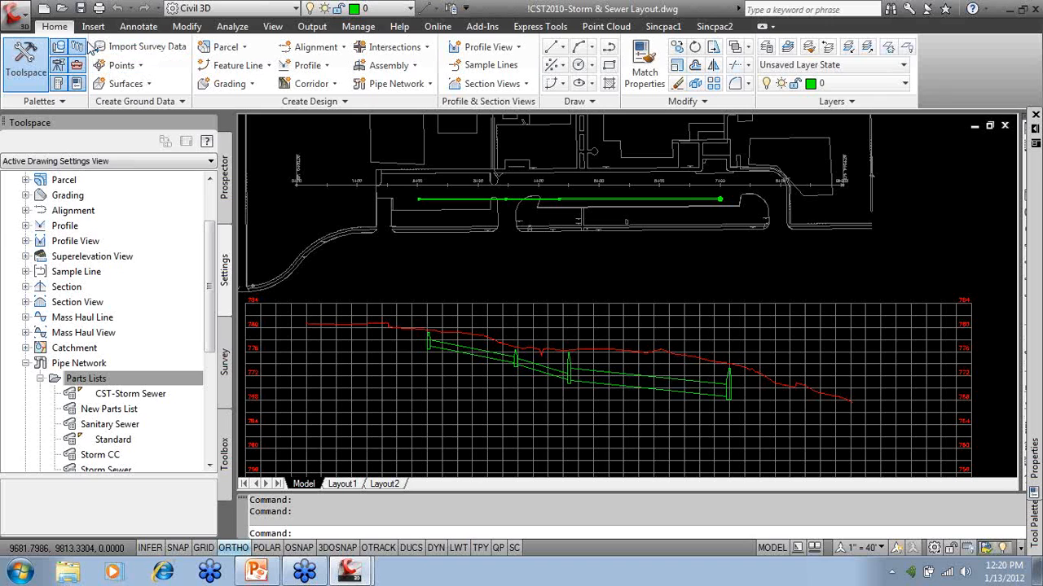
{"action": "left_click", "coordinate": [139, 26]}
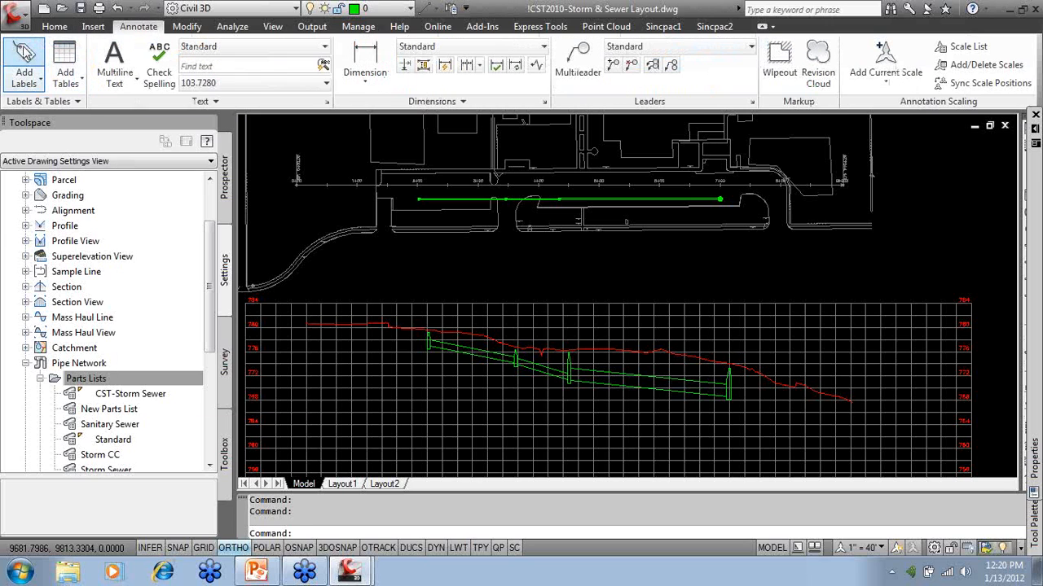
{"action": "left_click", "coordinate": [25, 61]}
{"action": "left_click", "coordinate": [257, 170]}
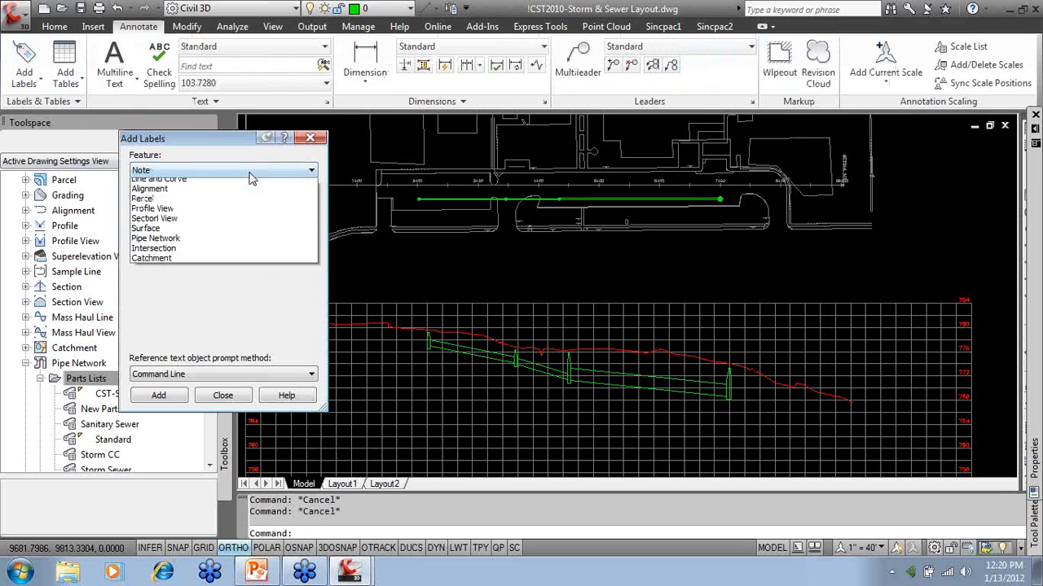
{"action": "left_click", "coordinate": [182, 254]}
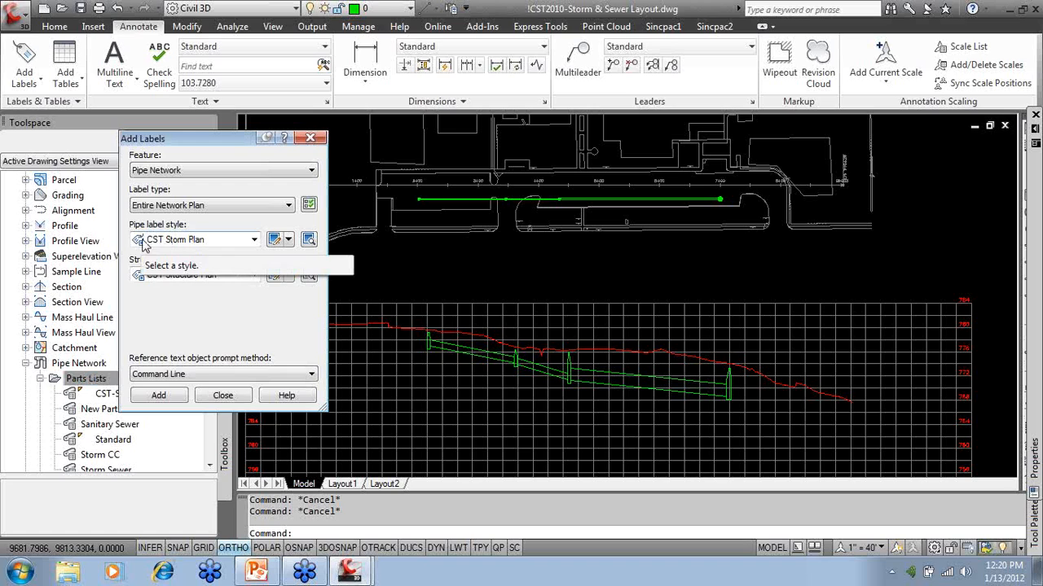
{"action": "left_click", "coordinate": [158, 395]}
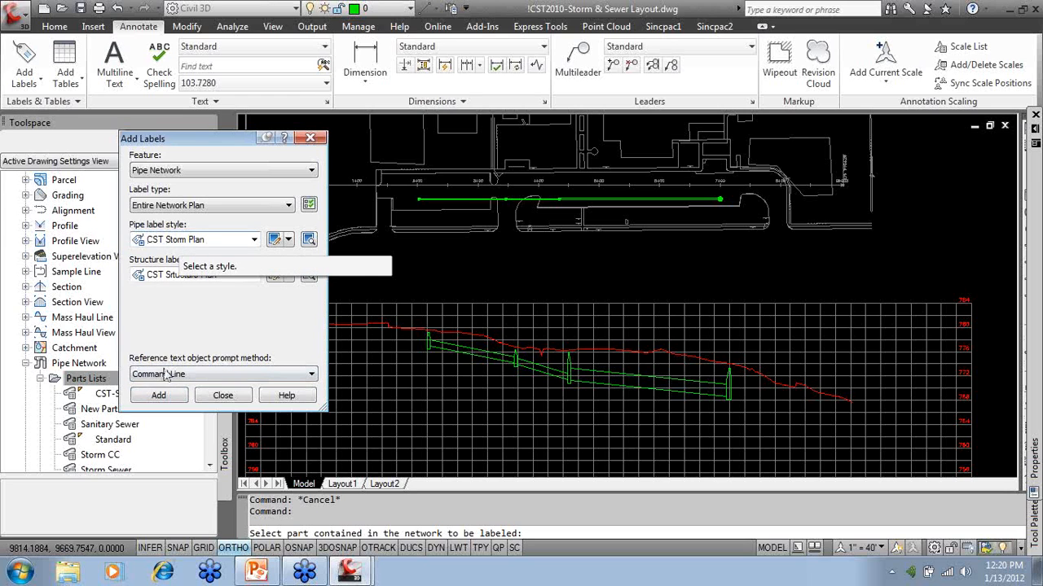
{"action": "left_click", "coordinate": [459, 199]}
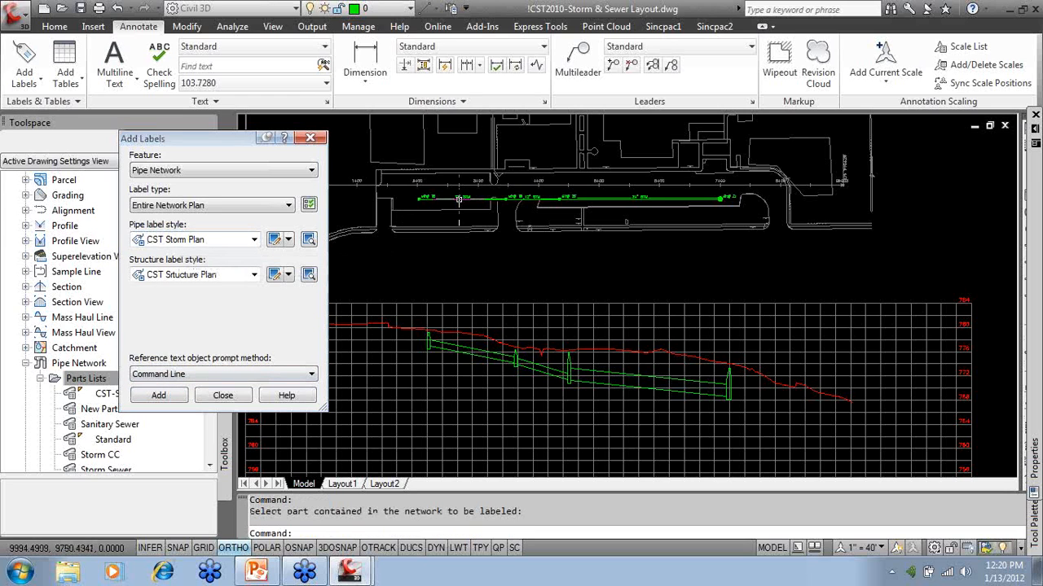
Inspect the pipe and manhole labels along the storm network in the plan.
{"action": "scroll", "coordinate": [458, 199], "scroll_direction": "up", "scroll_amount": 3}
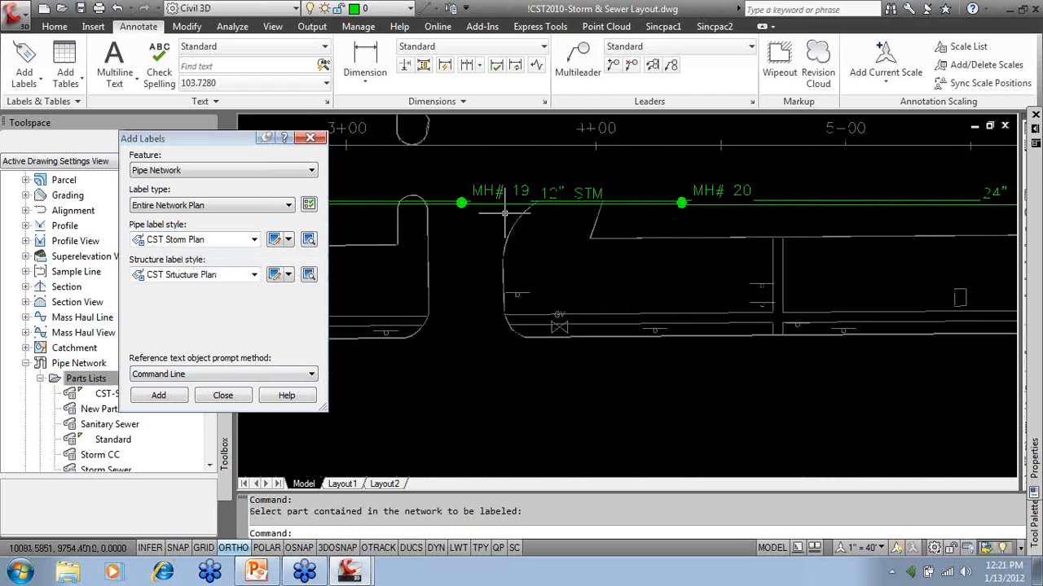
{"action": "middle_click_drag", "start_coordinate": [858, 278], "coordinate": [659, 289]}
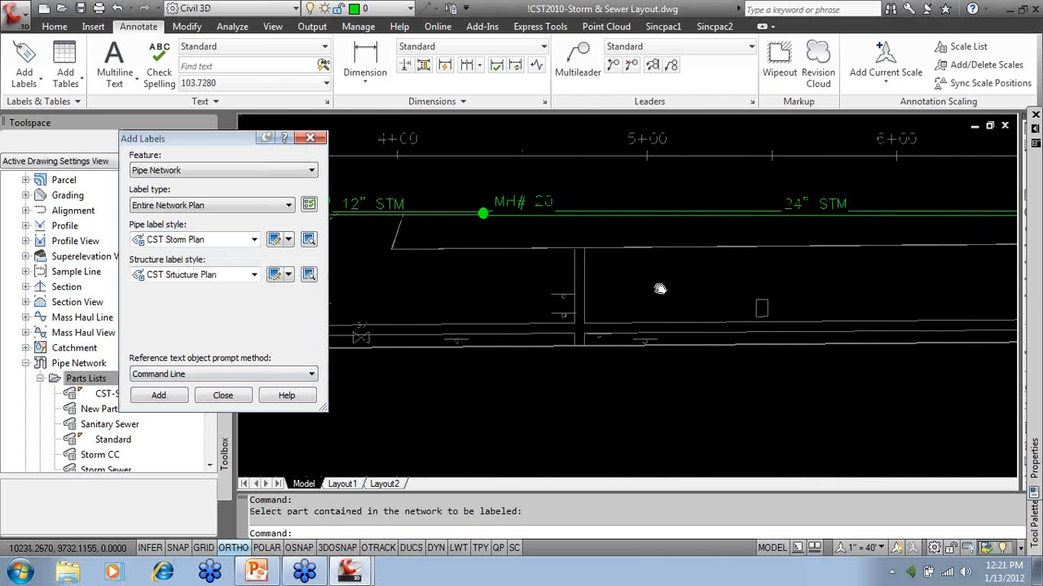
{"action": "scroll", "coordinate": [814, 290], "scroll_direction": "down", "scroll_amount": 2}
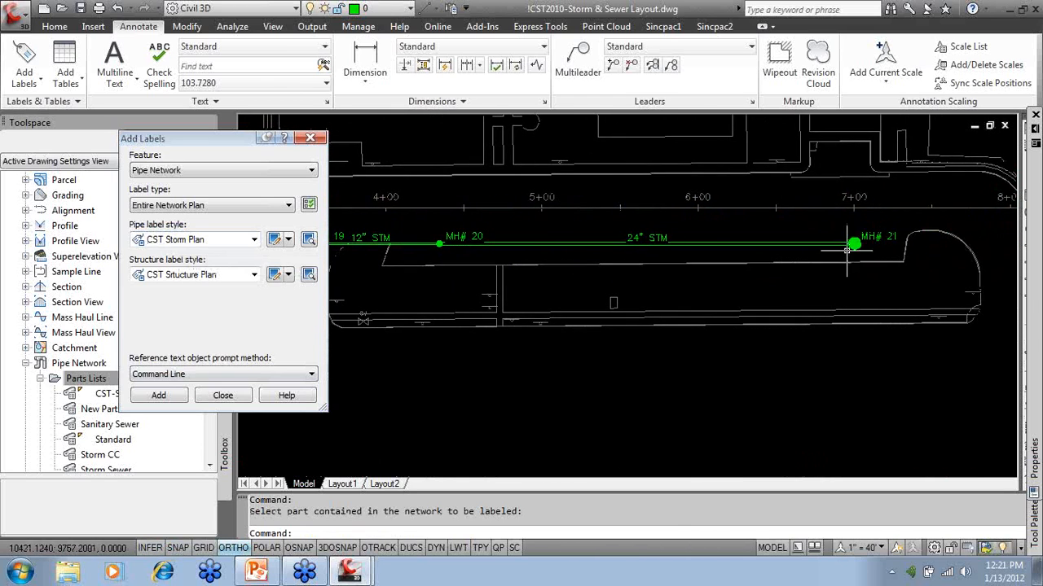
{"action": "scroll", "coordinate": [851, 246], "scroll_direction": "up", "scroll_amount": 3}
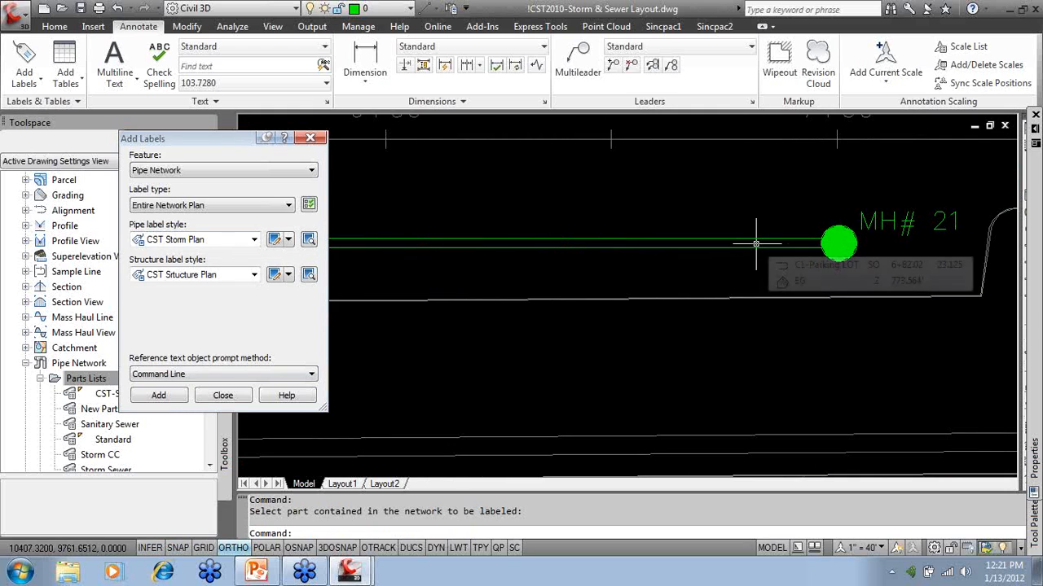
{"action": "scroll", "coordinate": [819, 232], "scroll_direction": "down", "scroll_amount": 3}
{"action": "scroll", "coordinate": [818, 232], "scroll_direction": "down", "scroll_amount": 2}
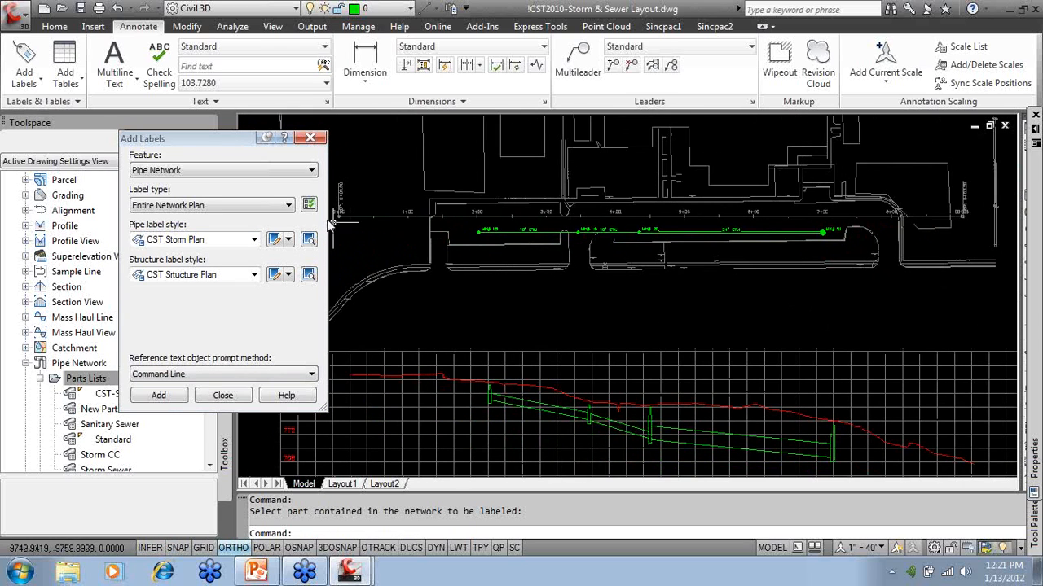
Review the command settings for labeling an entire pipe network in plan, closing them without changes.
{"action": "left_click", "coordinate": [308, 205]}
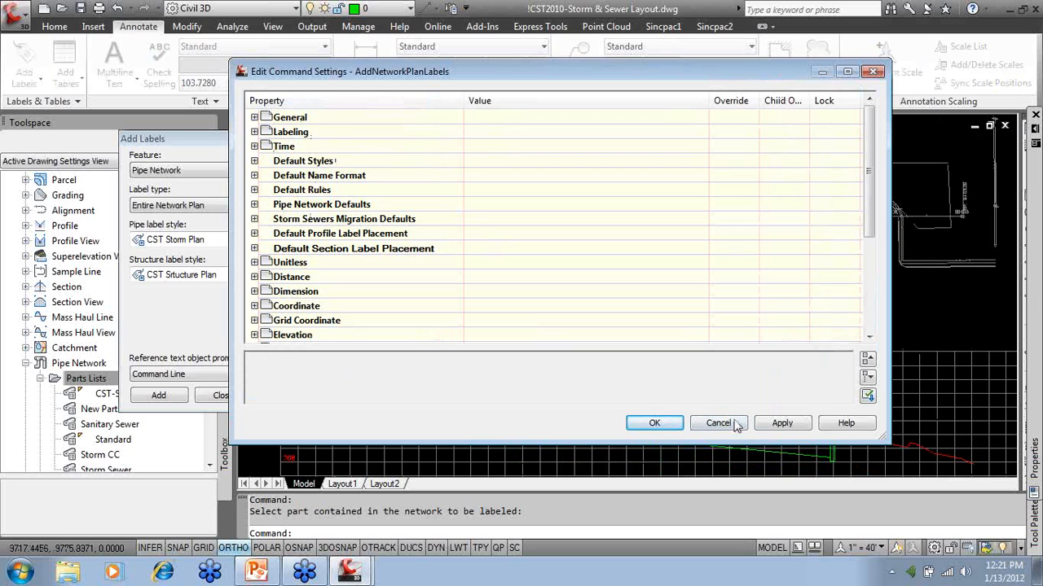
{"action": "left_click", "coordinate": [716, 424]}
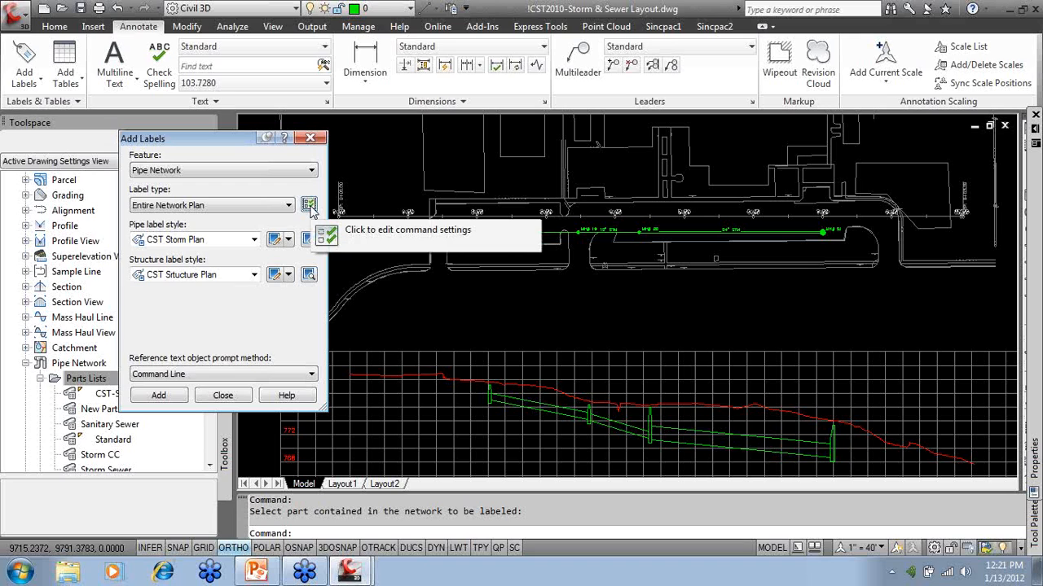
Label the entire storm pipe network in profile with the CST Storm profile pipe and CST Profile stucture Label all inverts structure label styles.
{"action": "left_click", "coordinate": [273, 209]}
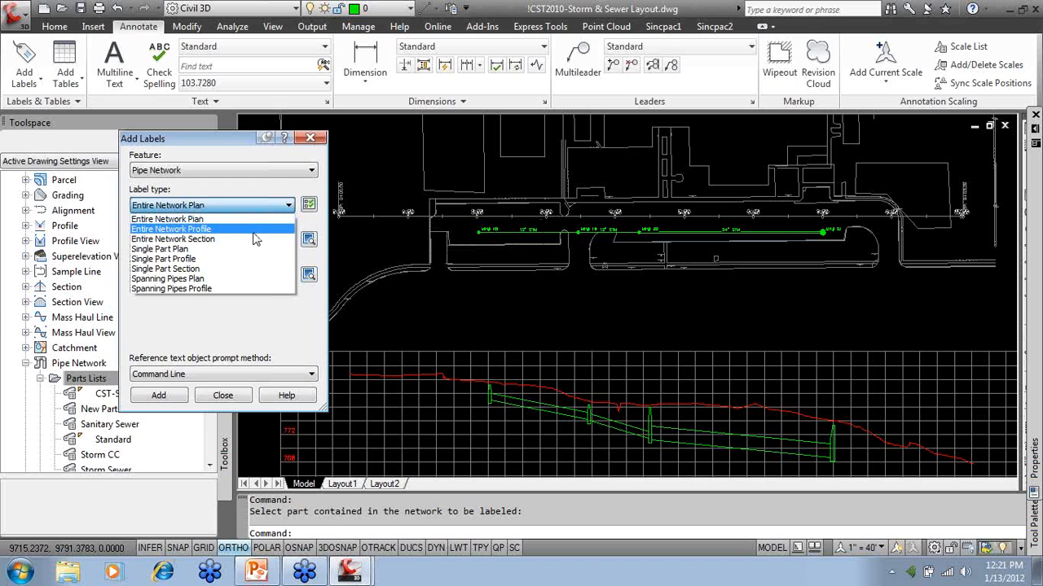
{"action": "left_click", "coordinate": [254, 233]}
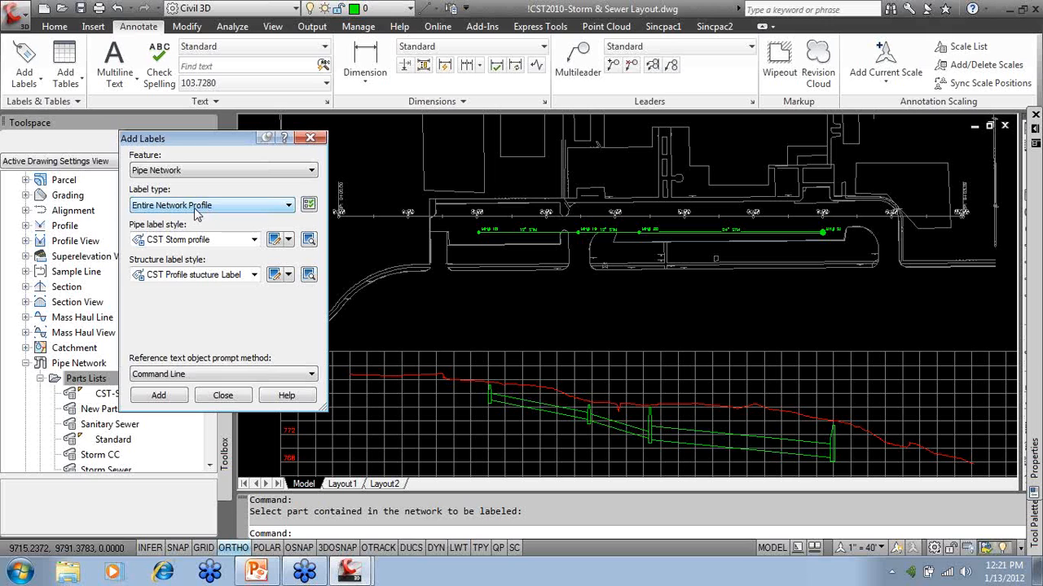
{"action": "left_click", "coordinate": [165, 378]}
{"action": "left_click", "coordinate": [230, 371]}
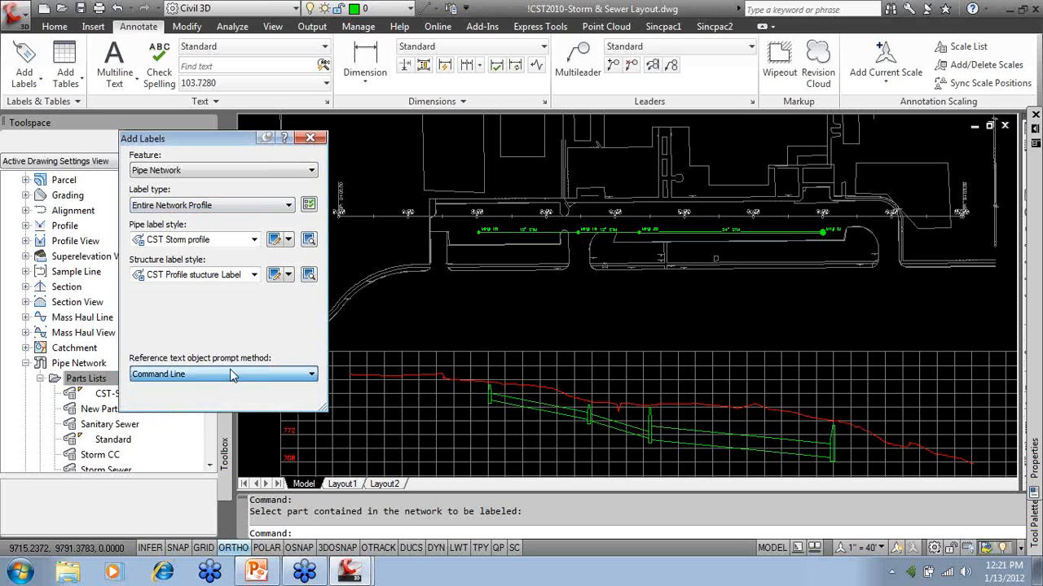
{"action": "left_click", "coordinate": [158, 395]}
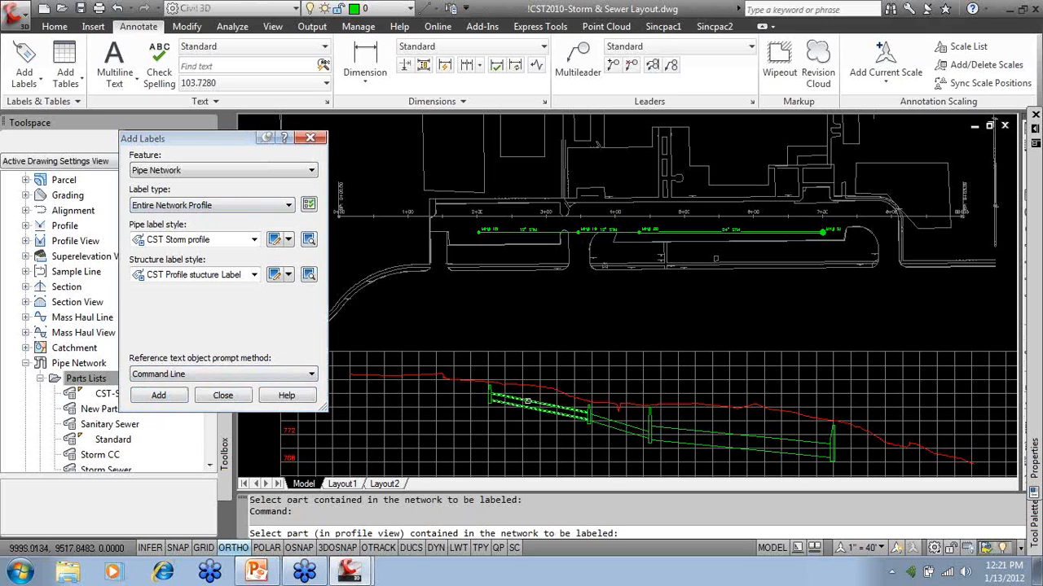
{"action": "left_click", "coordinate": [528, 401]}
{"action": "scroll", "coordinate": [659, 378], "scroll_direction": "up", "scroll_amount": 5}
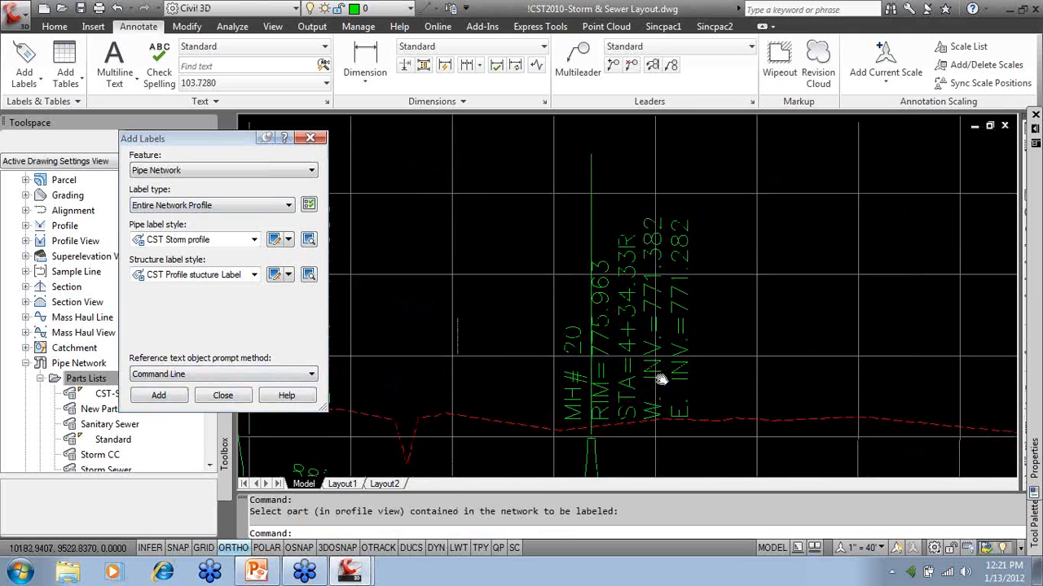
{"action": "middle_click_drag", "start_coordinate": [660, 379], "coordinate": [619, 338]}
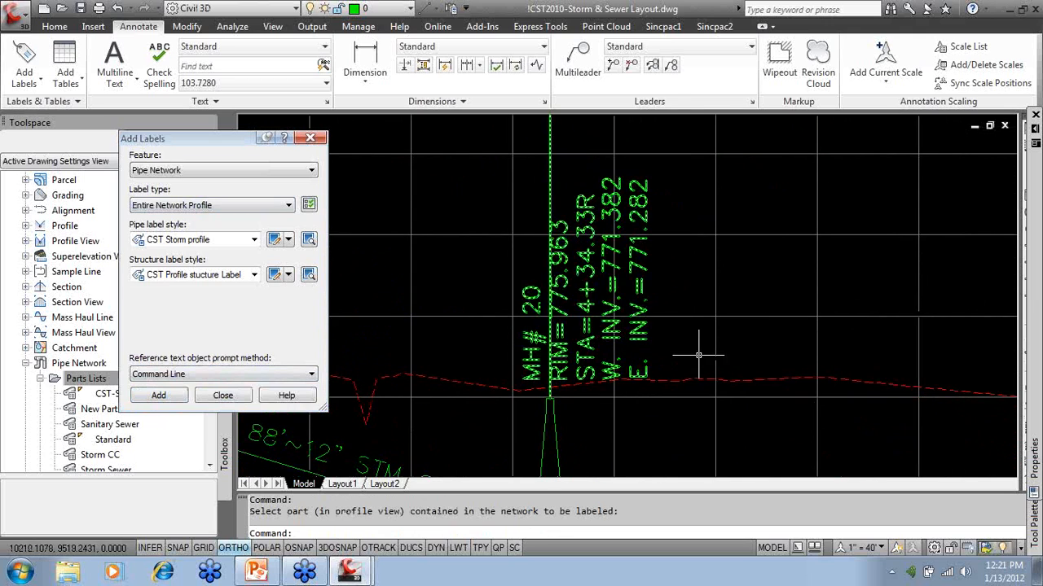
{"action": "left_click", "coordinate": [224, 396]}
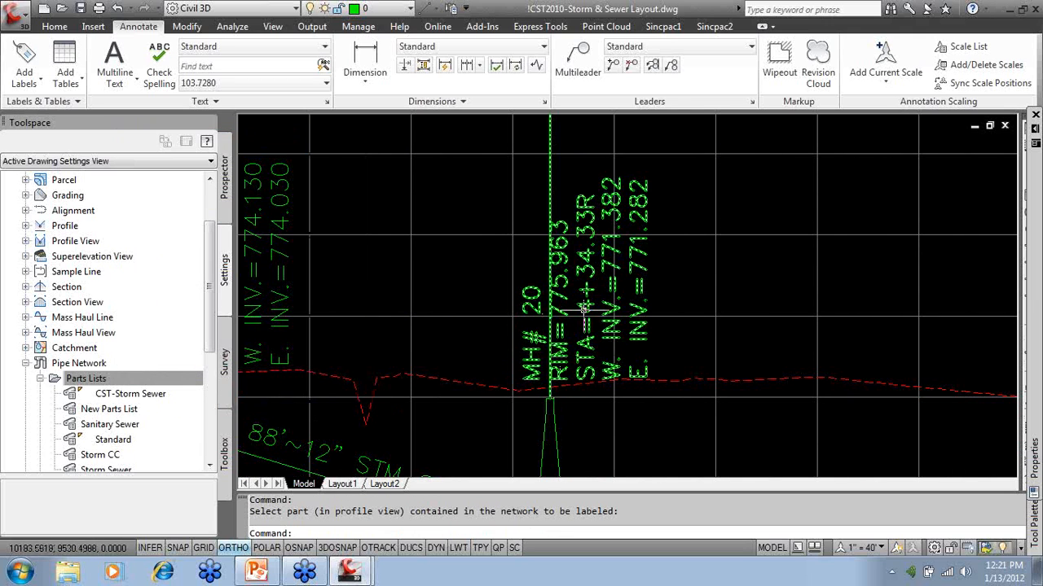
{"action": "mouse_move", "coordinate": [716, 339]}
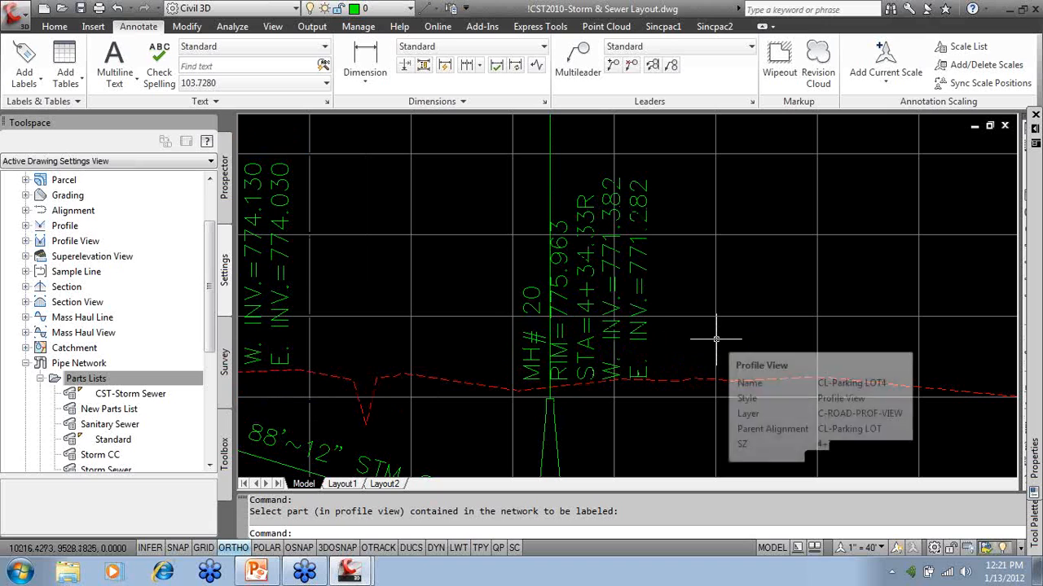
Open the CST Profile stucture Label all inverts structure label style and review its information, general and layout settings.
{"action": "left_click", "coordinate": [39, 379]}
{"action": "left_click", "coordinate": [25, 363]}
{"action": "scroll", "coordinate": [49, 372], "scroll_direction": "down", "scroll_amount": 1}
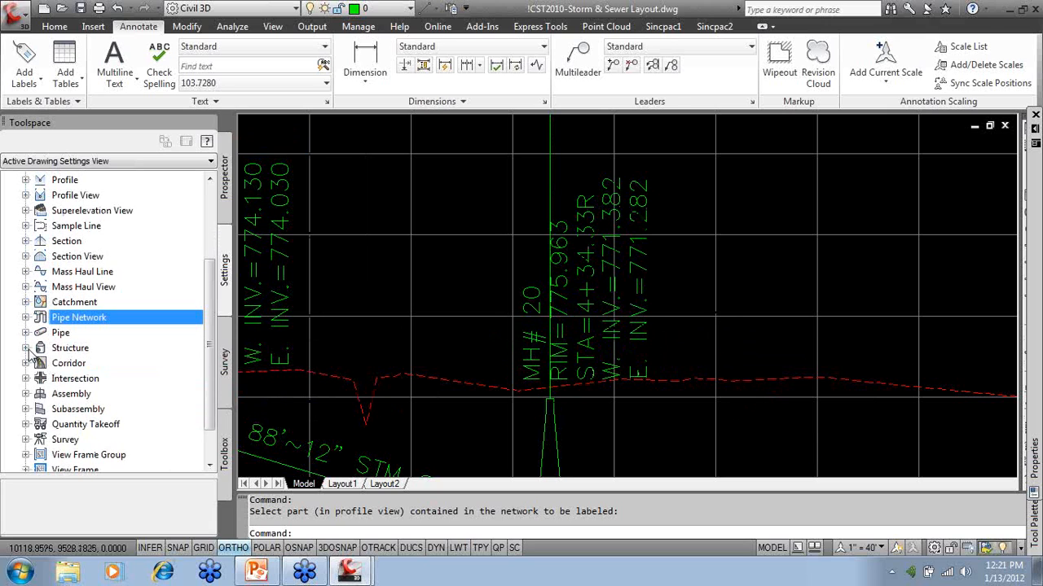
{"action": "left_click", "coordinate": [25, 348]}
{"action": "scroll", "coordinate": [39, 356], "scroll_direction": "down", "scroll_amount": 1}
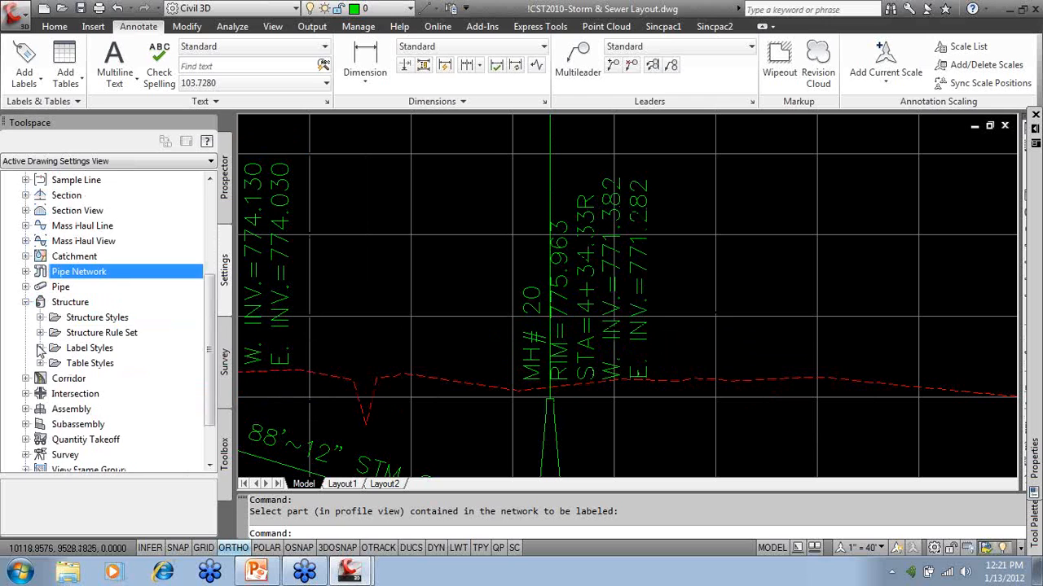
{"action": "left_click", "coordinate": [40, 348]}
{"action": "scroll", "coordinate": [40, 350], "scroll_direction": "down", "scroll_amount": 1}
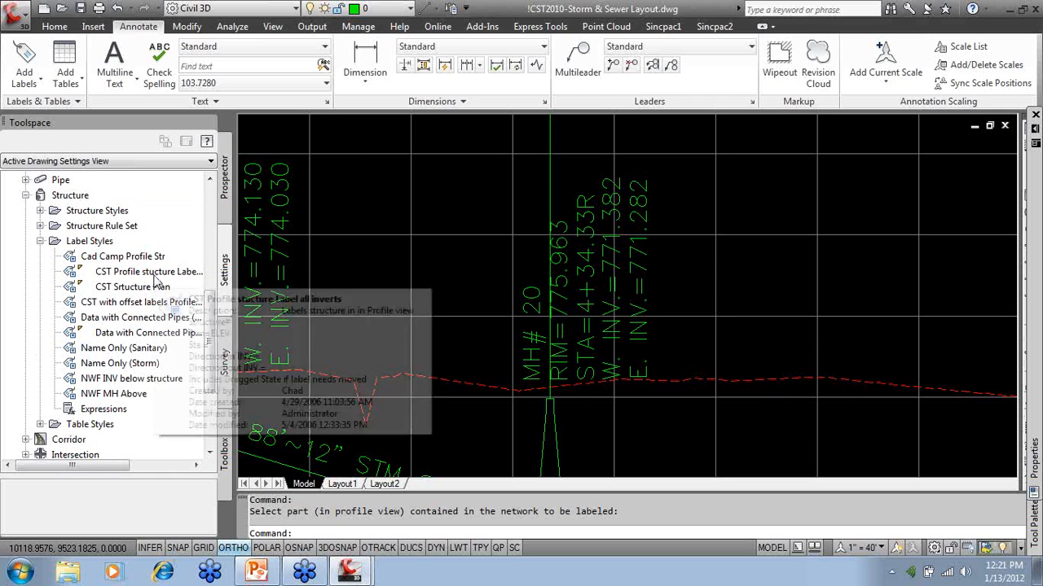
{"action": "right_click", "coordinate": [180, 274]}
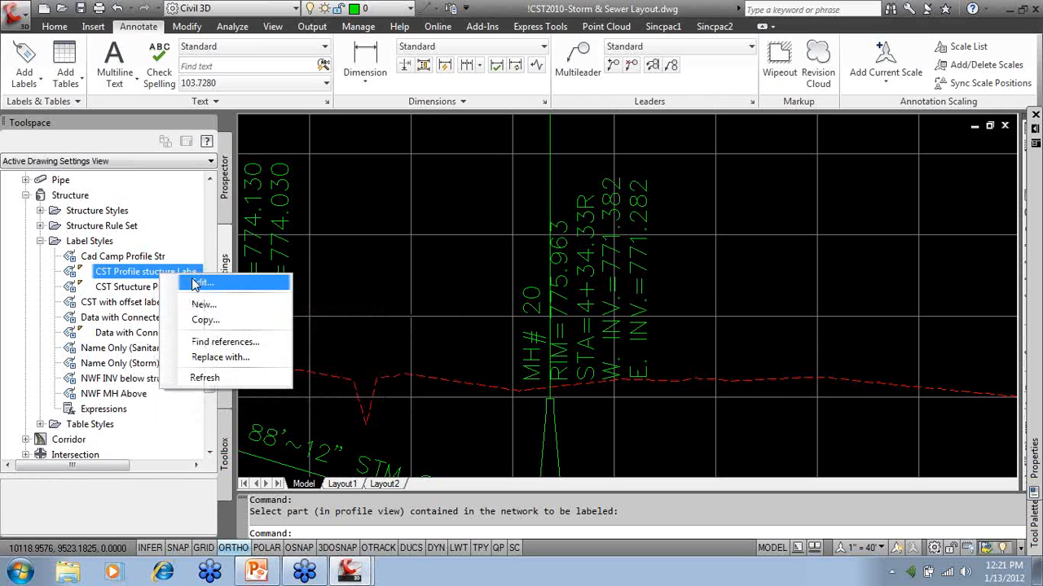
{"action": "left_click", "coordinate": [199, 283]}
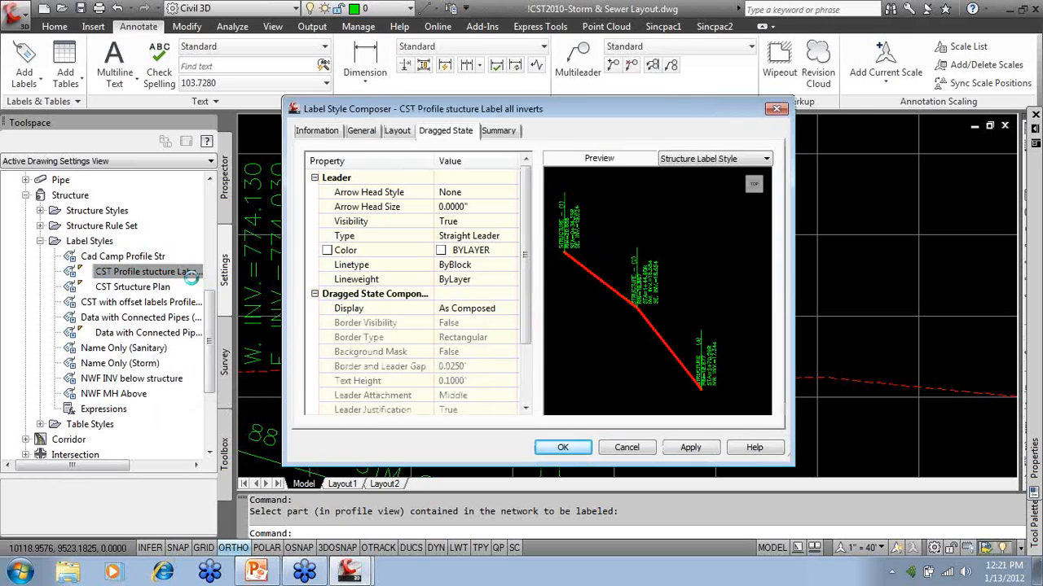
{"action": "left_click", "coordinate": [316, 132]}
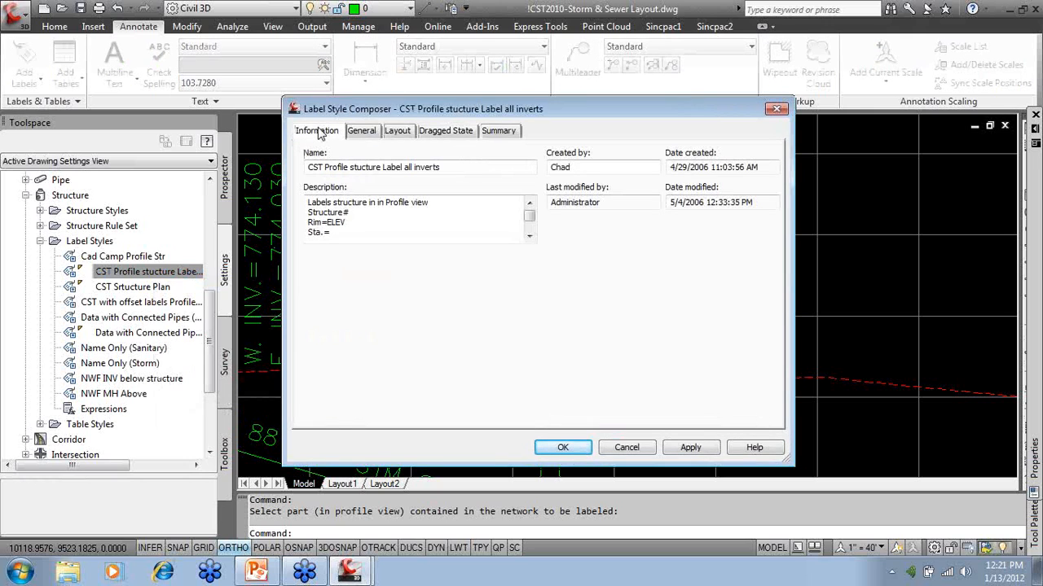
{"action": "left_click", "coordinate": [355, 133]}
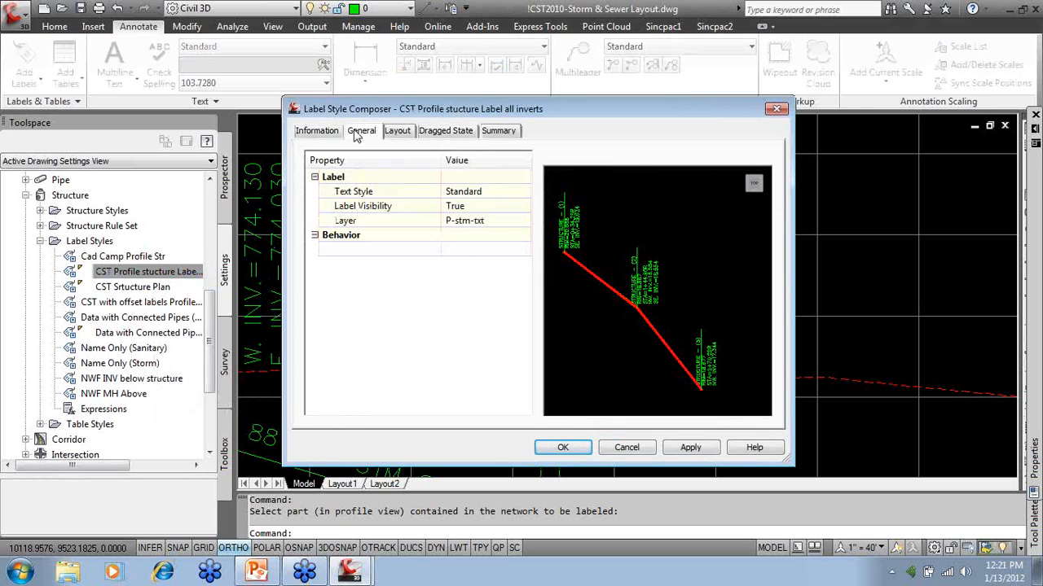
{"action": "left_click", "coordinate": [397, 132]}
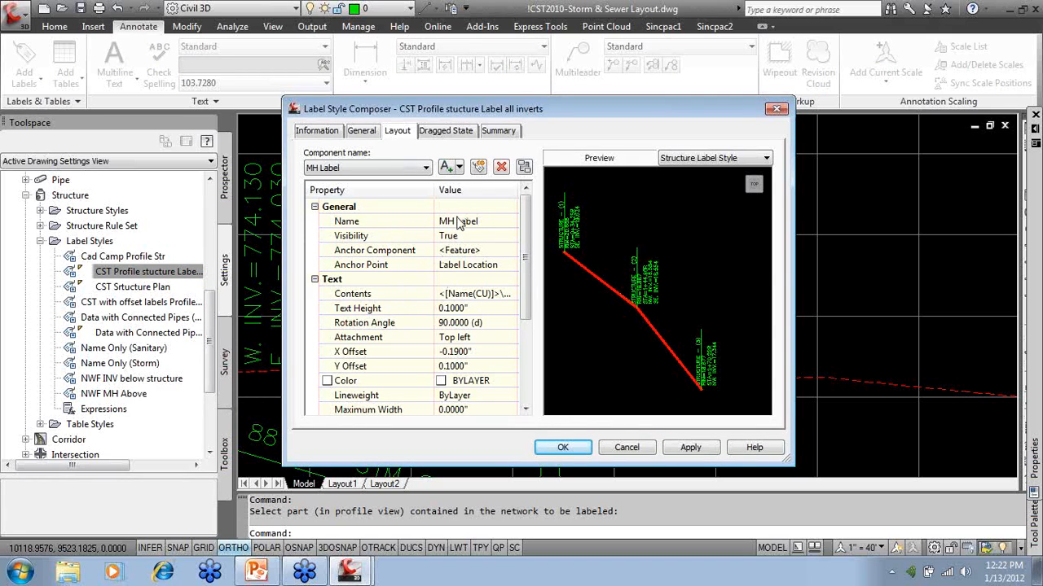
Examine the pipe types offered for a Text For Each component and the dragged state settings, closing the label style without changes.
{"action": "left_click", "coordinate": [460, 167]}
{"action": "left_click", "coordinate": [461, 174]}
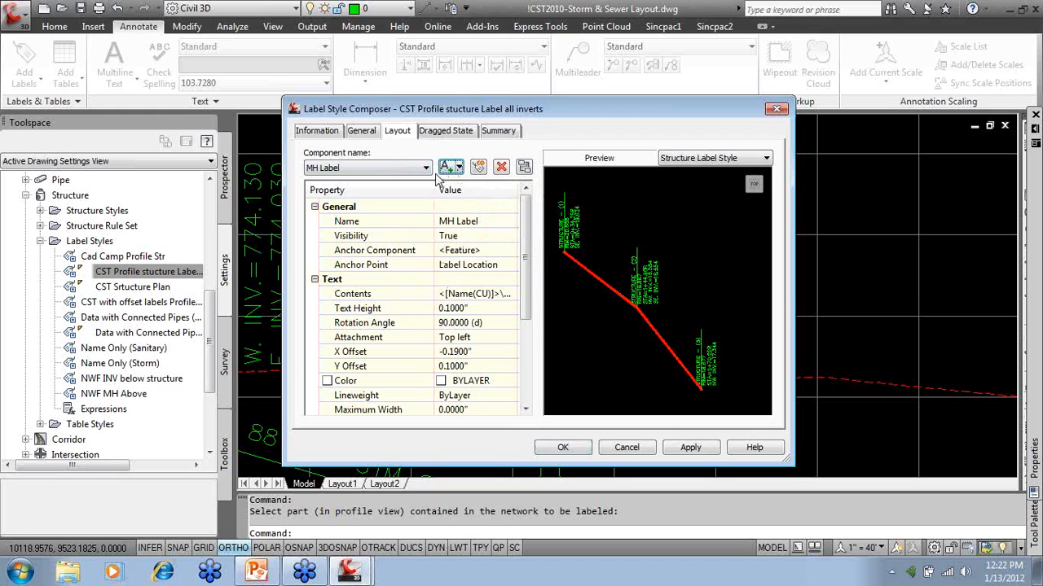
{"action": "left_click", "coordinate": [459, 167]}
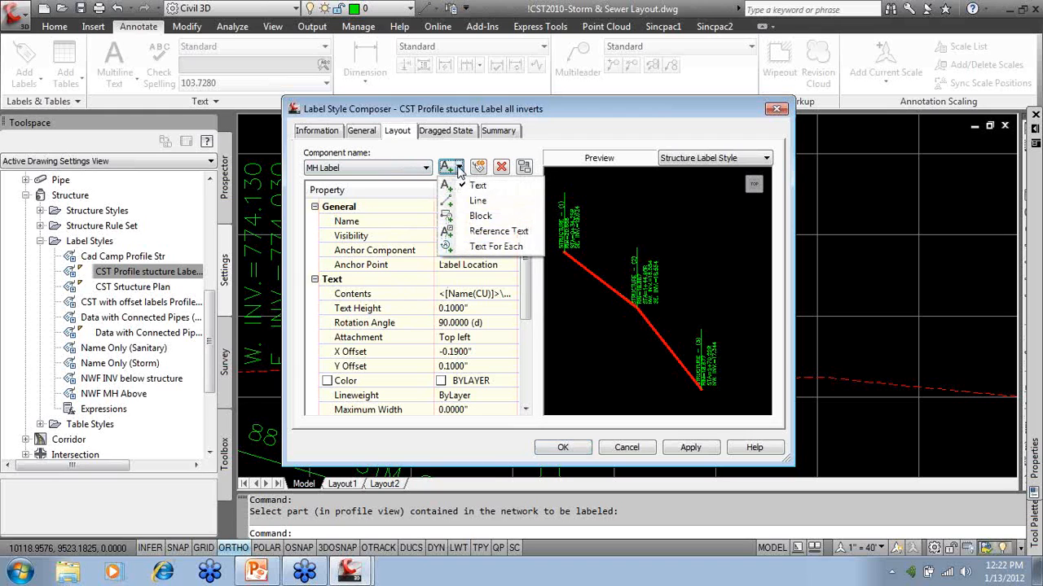
{"action": "left_click", "coordinate": [480, 247]}
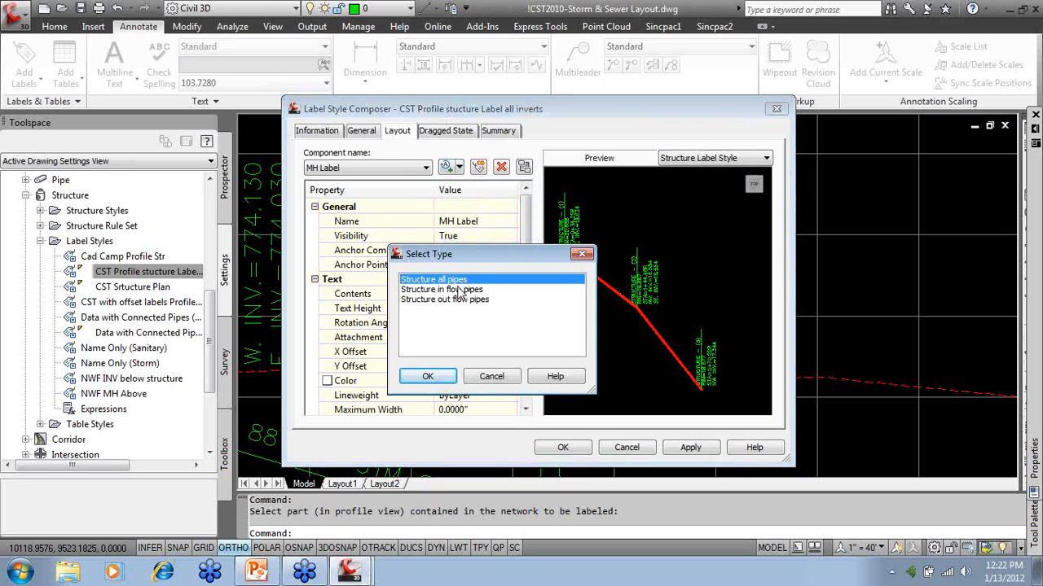
{"action": "left_click", "coordinate": [461, 290]}
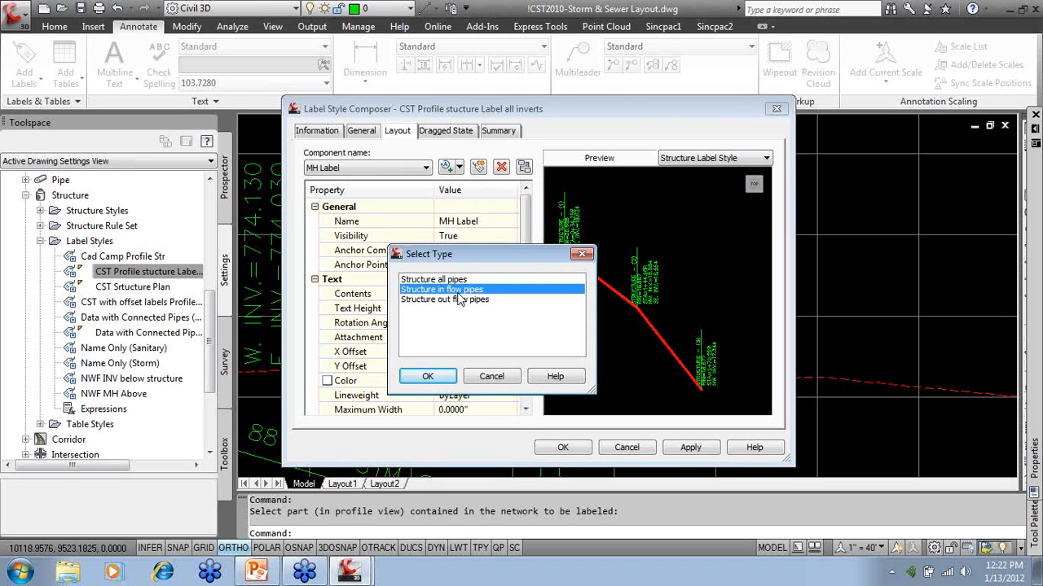
{"action": "left_click", "coordinate": [461, 301]}
{"action": "left_click", "coordinate": [461, 281]}
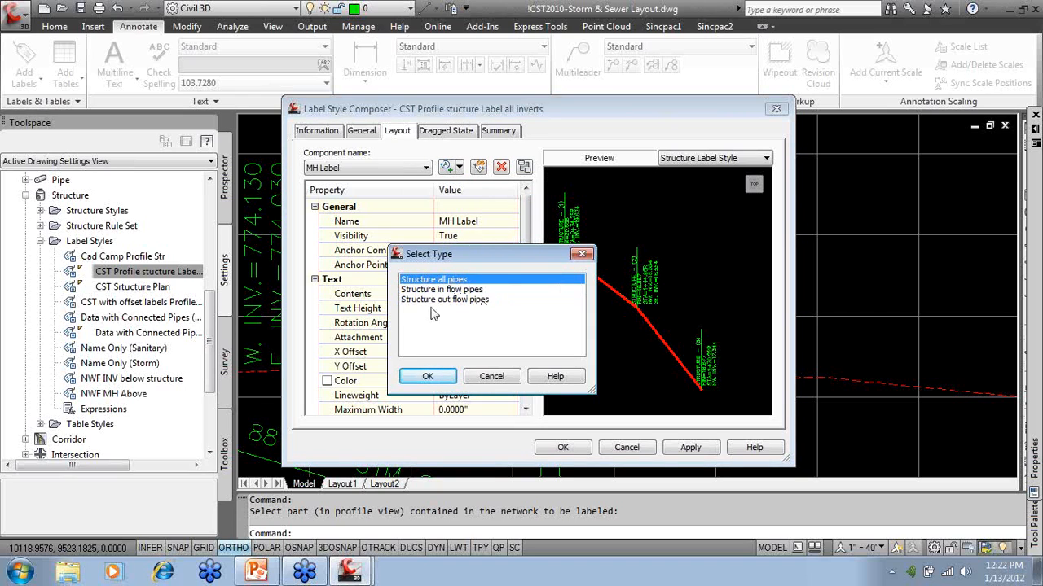
{"action": "left_click", "coordinate": [491, 378]}
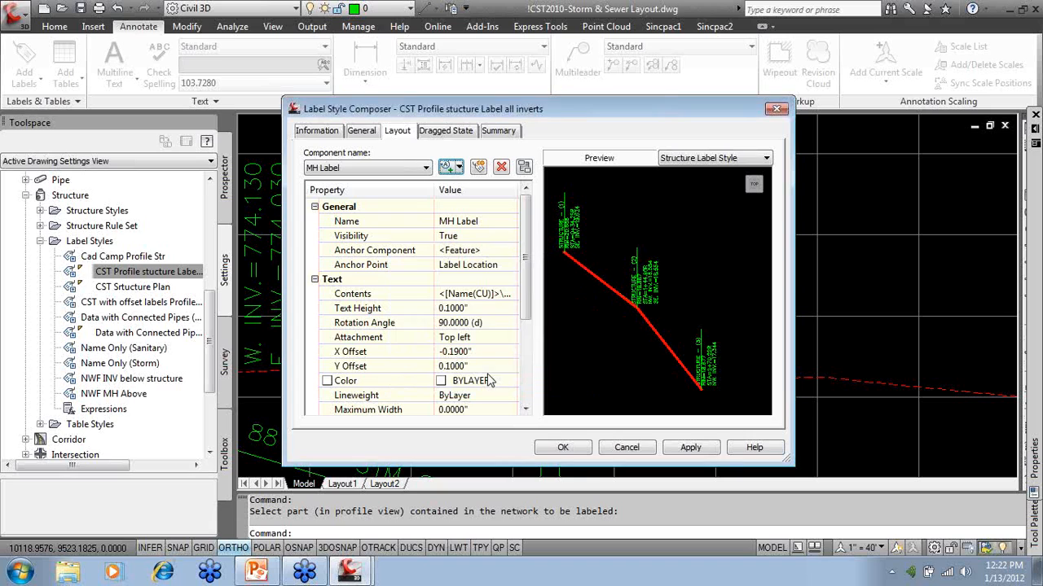
{"action": "left_click", "coordinate": [445, 131]}
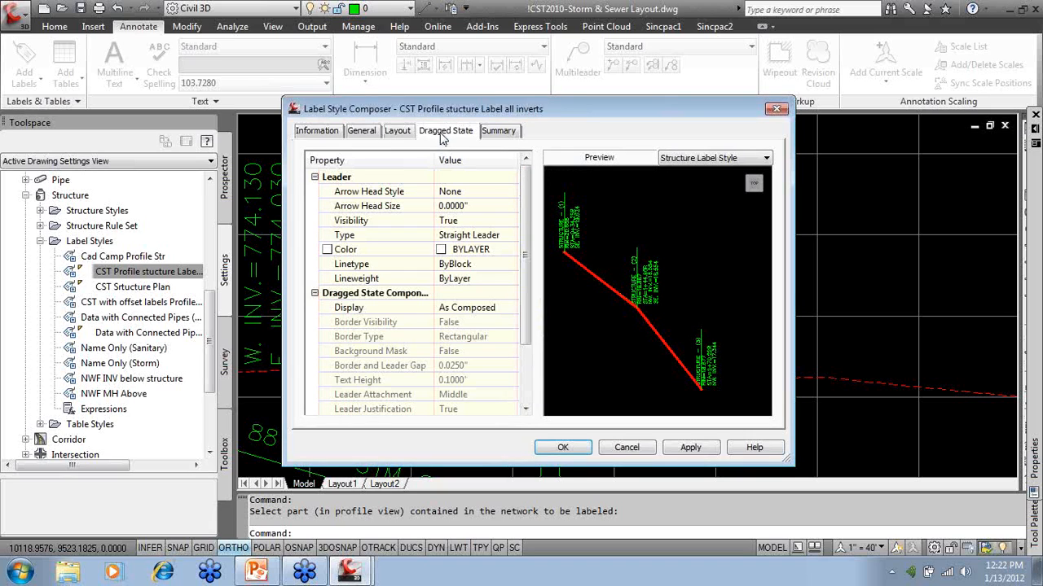
{"action": "left_click", "coordinate": [398, 131]}
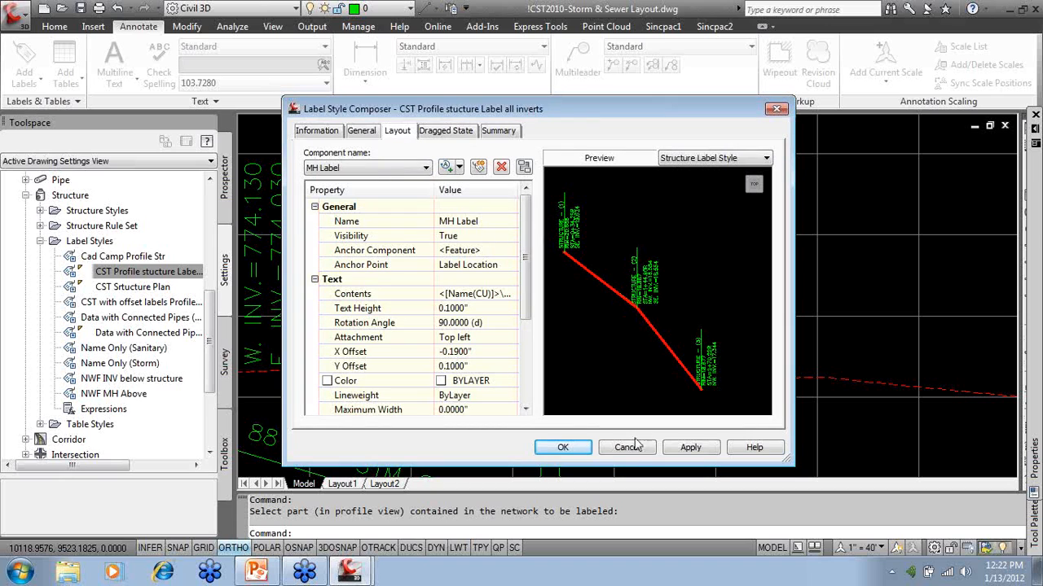
{"action": "left_click", "coordinate": [626, 448]}
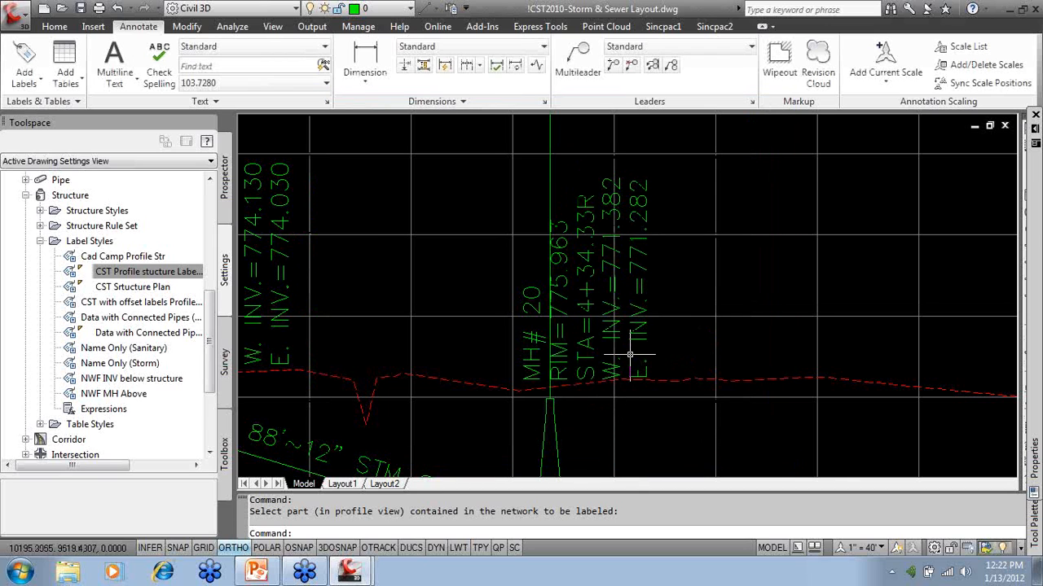
Inspect the manhole and pipe labels along the storm network in the profile view, and collapse the structure label styles.
{"action": "scroll", "coordinate": [630, 334], "scroll_direction": "down", "scroll_amount": 2}
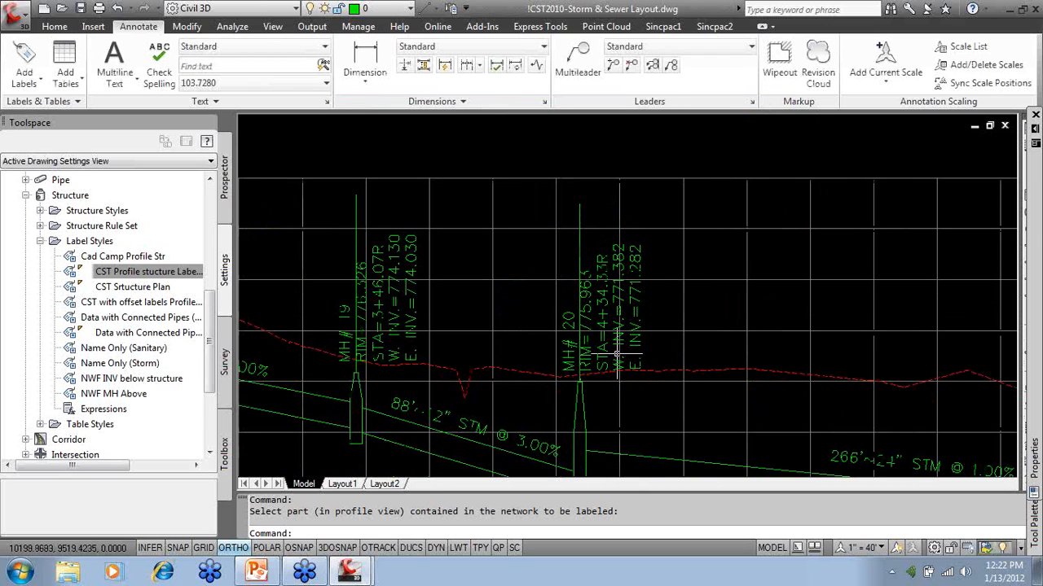
{"action": "middle_click_drag", "start_coordinate": [652, 330], "coordinate": [658, 316]}
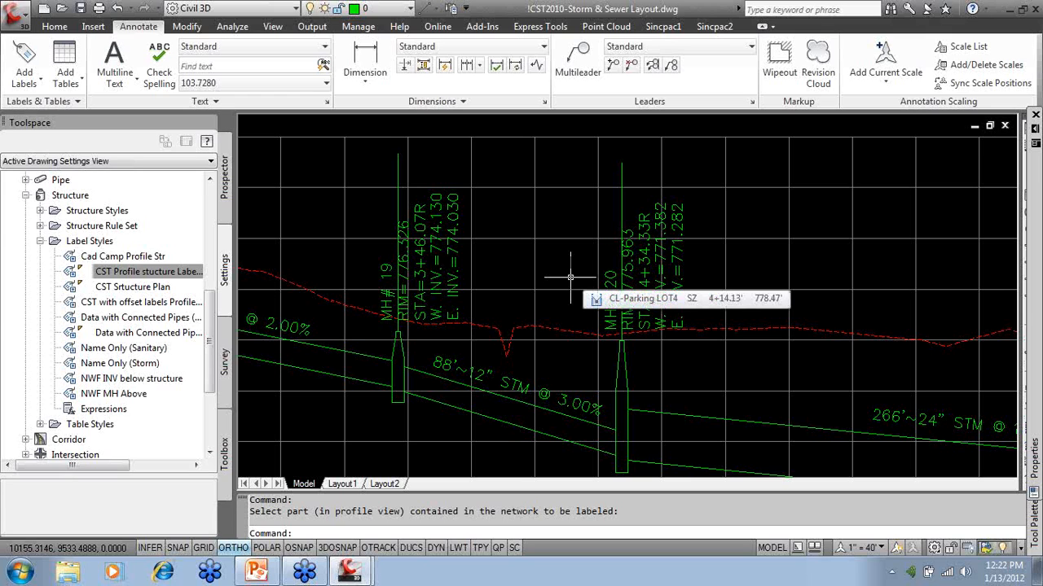
{"action": "left_click", "coordinate": [40, 241]}
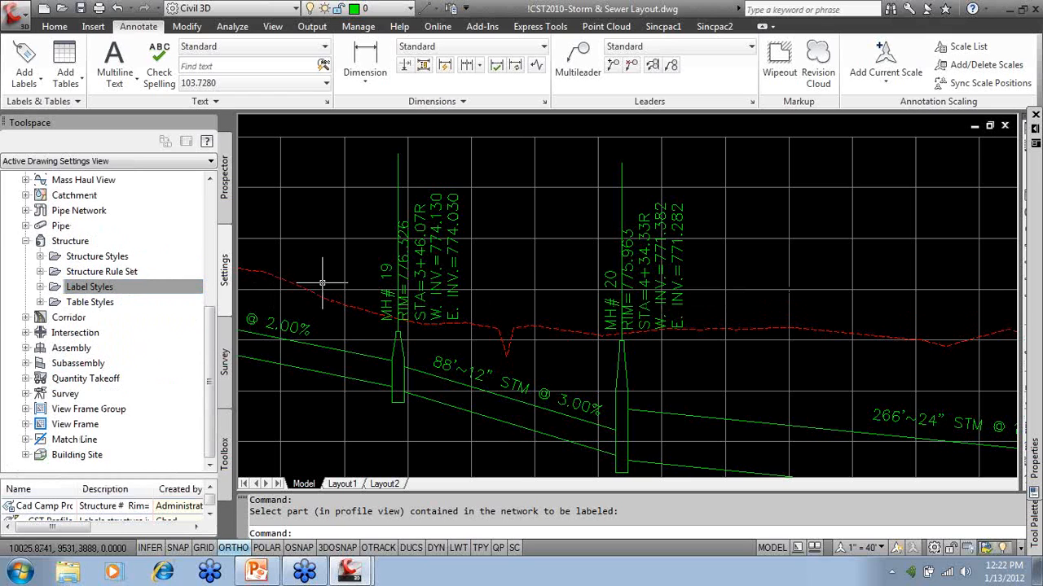
{"action": "scroll", "coordinate": [555, 318], "scroll_direction": "down", "scroll_amount": 2}
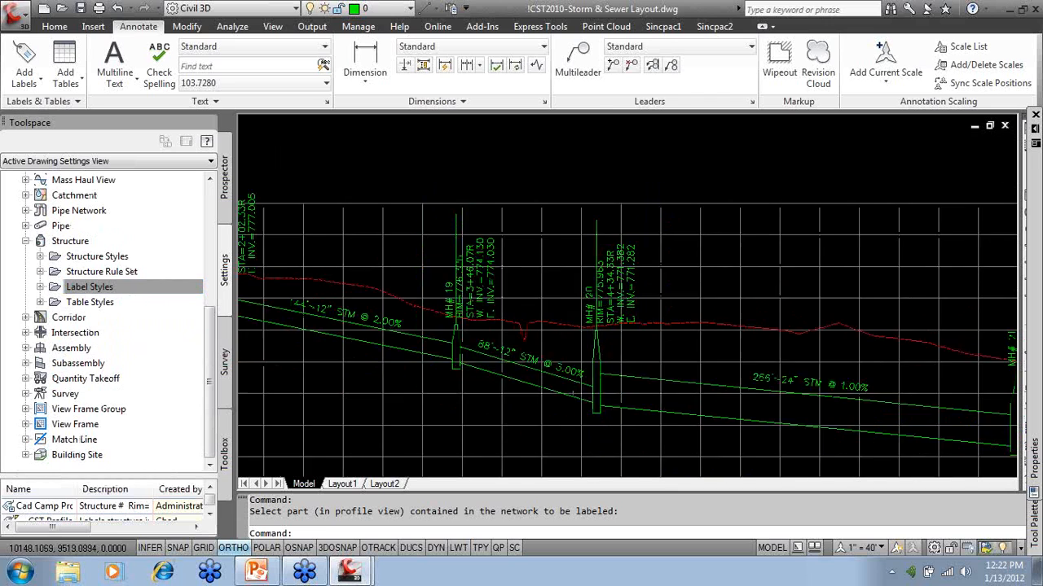
{"action": "scroll", "coordinate": [567, 314], "scroll_direction": "down", "scroll_amount": 3}
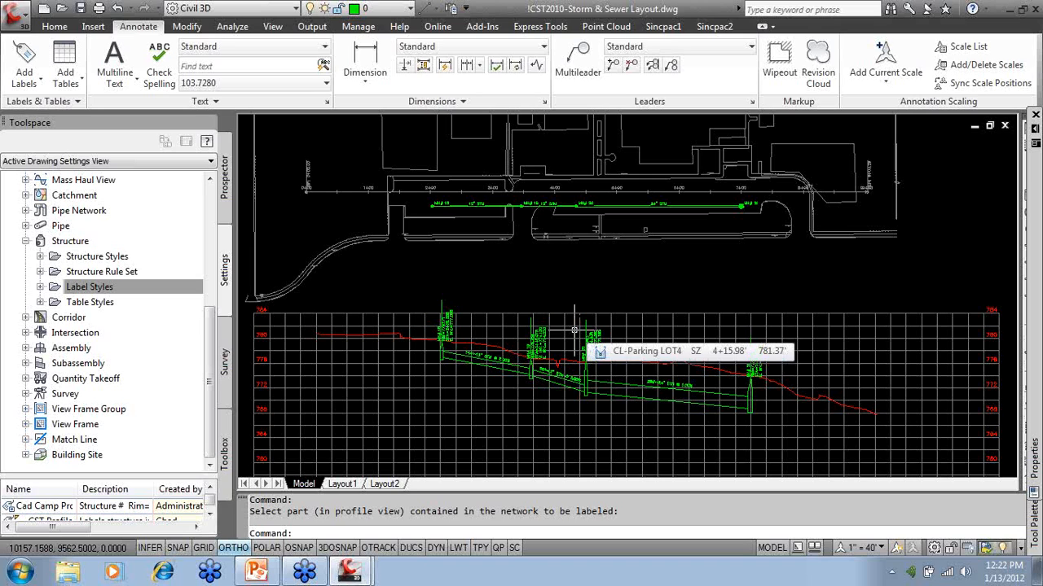
Switch to the PowerPoint slide show at the Utility Styles slide.
{"action": "key", "text": "alt+Tab"}
{"action": "key", "text": "alt+Tab"}
{"action": "key", "text": "alt+Tab"}
{"action": "key", "text": "alt+Tab"}
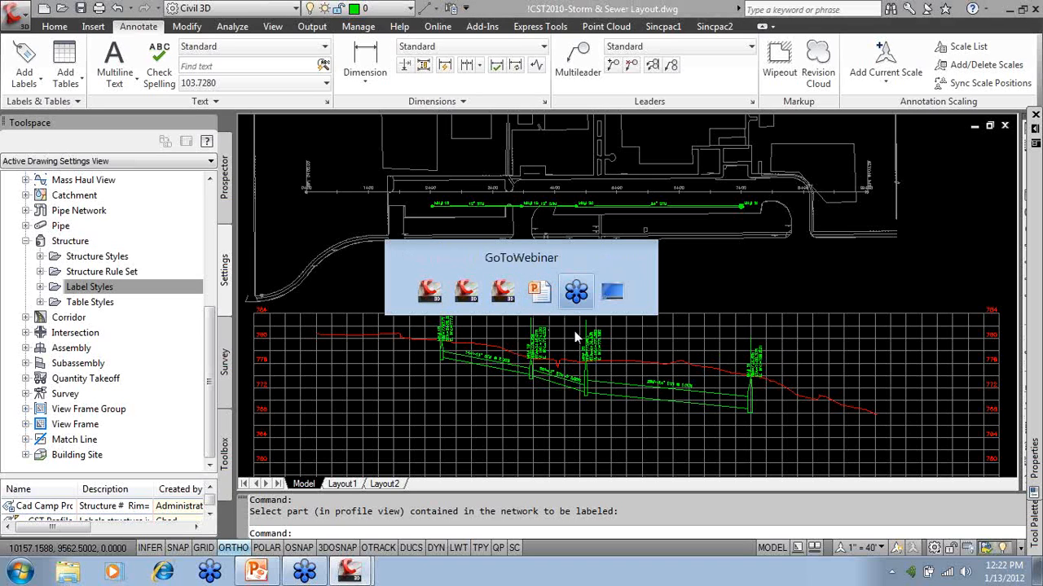
{"action": "key", "text": "alt+Tab"}
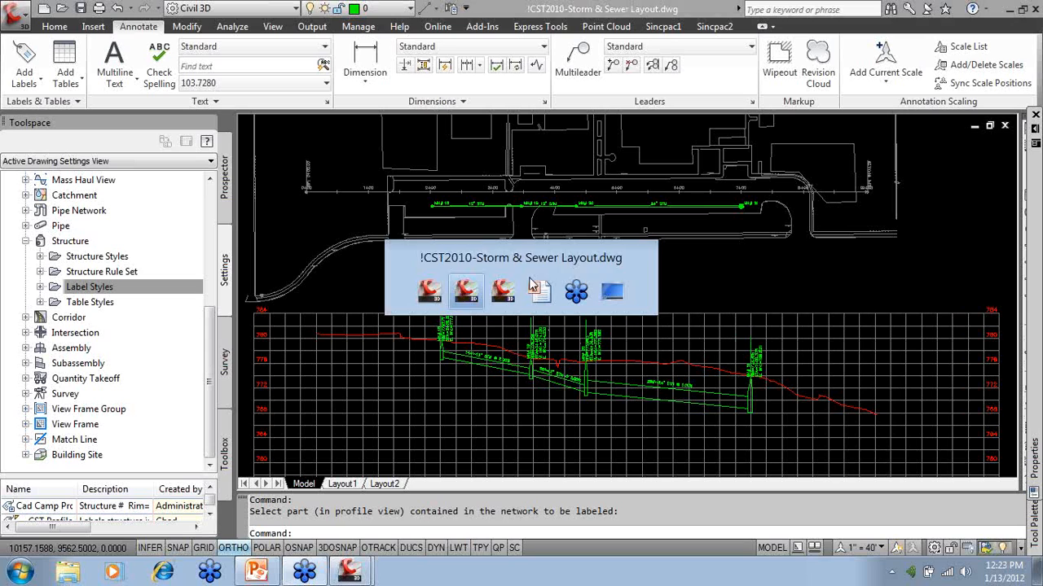
{"action": "key", "text": "alt+Tab"}
{"action": "key", "text": "alt+Tab"}
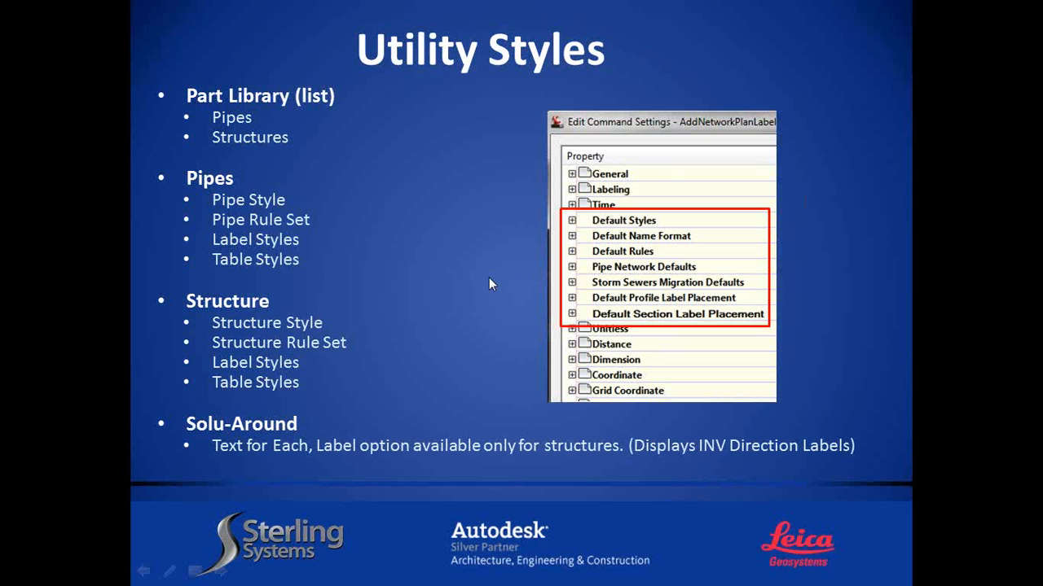
Advance the slide show from Utility Styles to the Code Set Styles slide.
{"action": "left_click", "coordinate": [490, 278]}
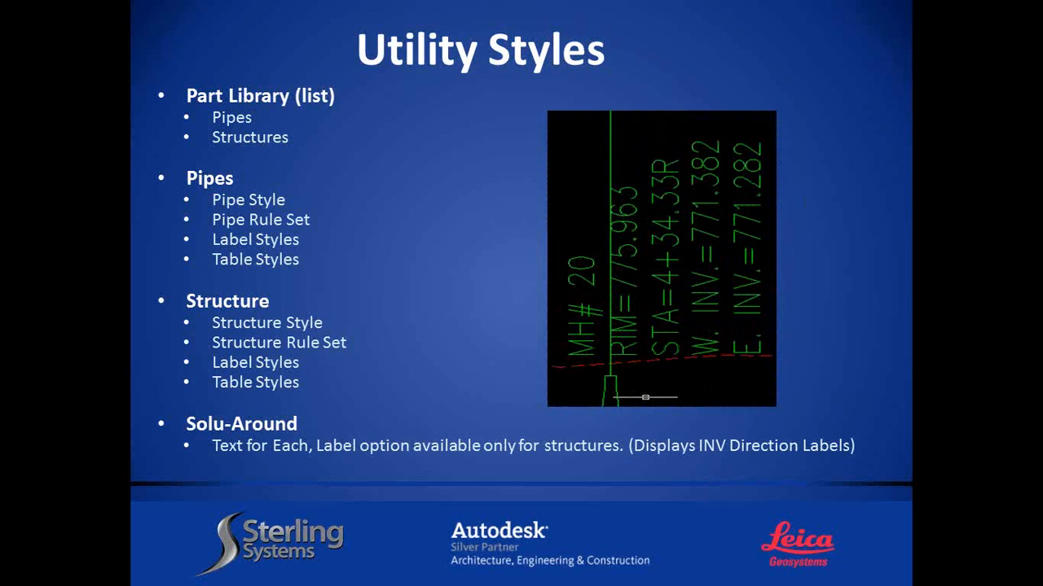
{"action": "key", "text": "Right"}
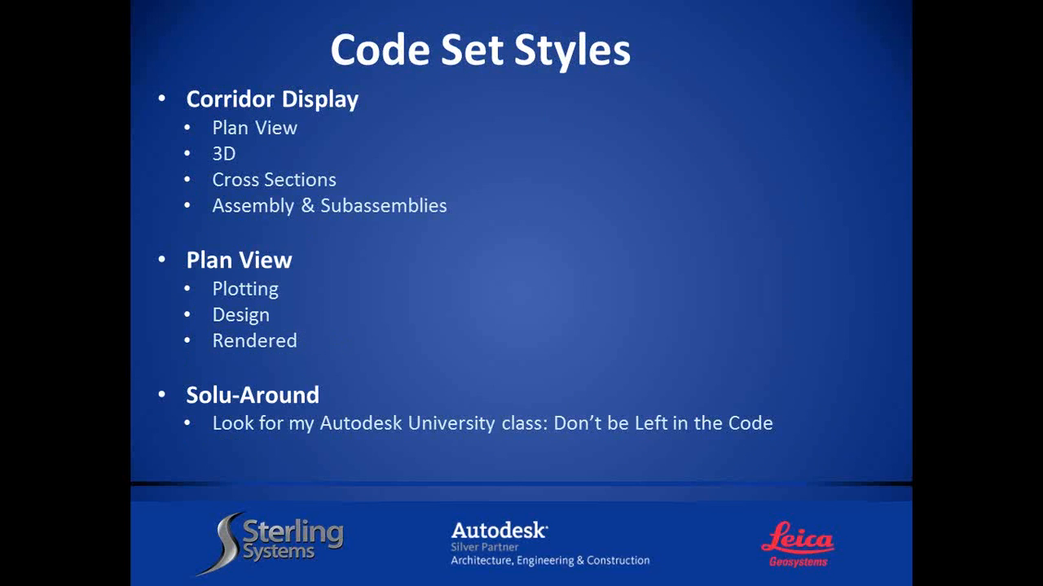
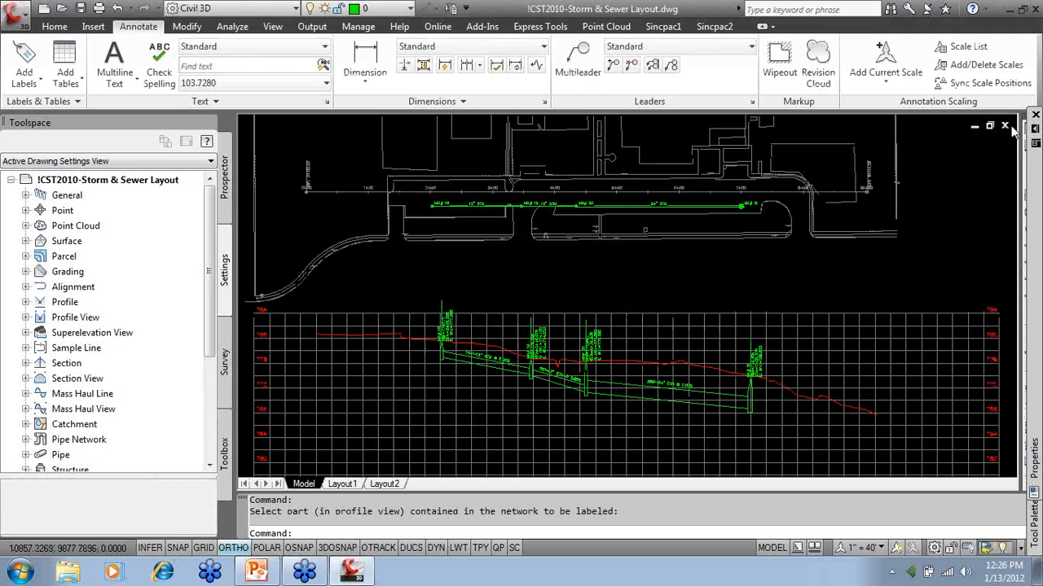
Switch to AutoCAD Civil 3D, close the Storm & Sewer Layout drawing and open Codes Set Styles.dwg.
{"action": "left_click", "coordinate": [1005, 125]}
{"action": "left_click", "coordinate": [551, 317]}
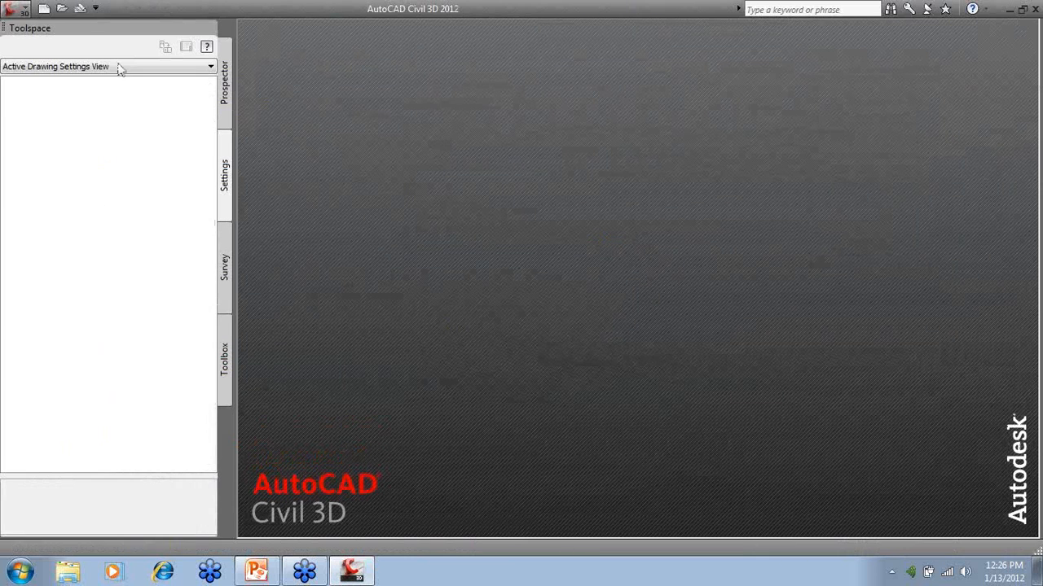
{"action": "left_click", "coordinate": [63, 9]}
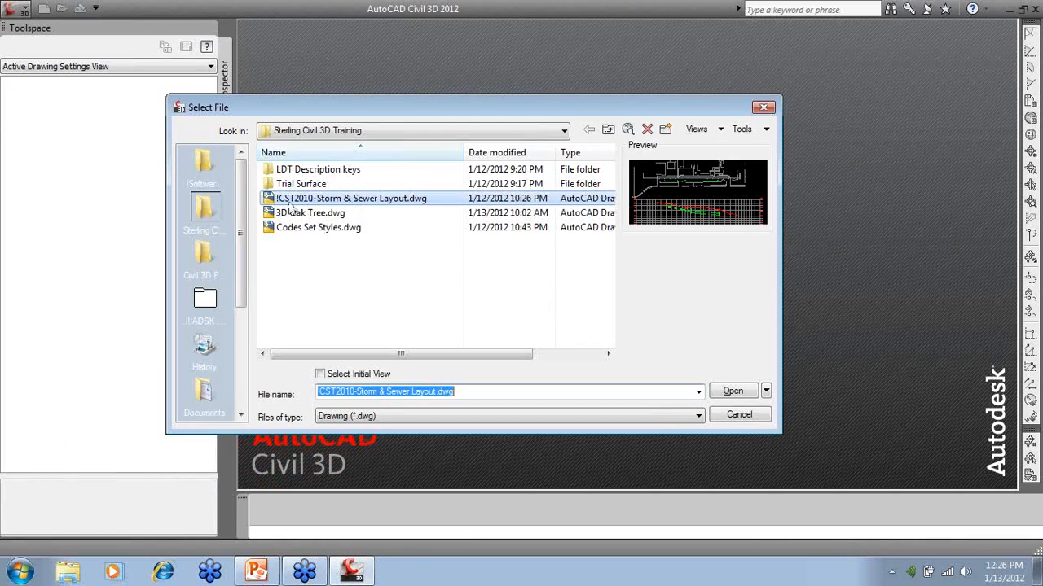
{"action": "left_click", "coordinate": [326, 228]}
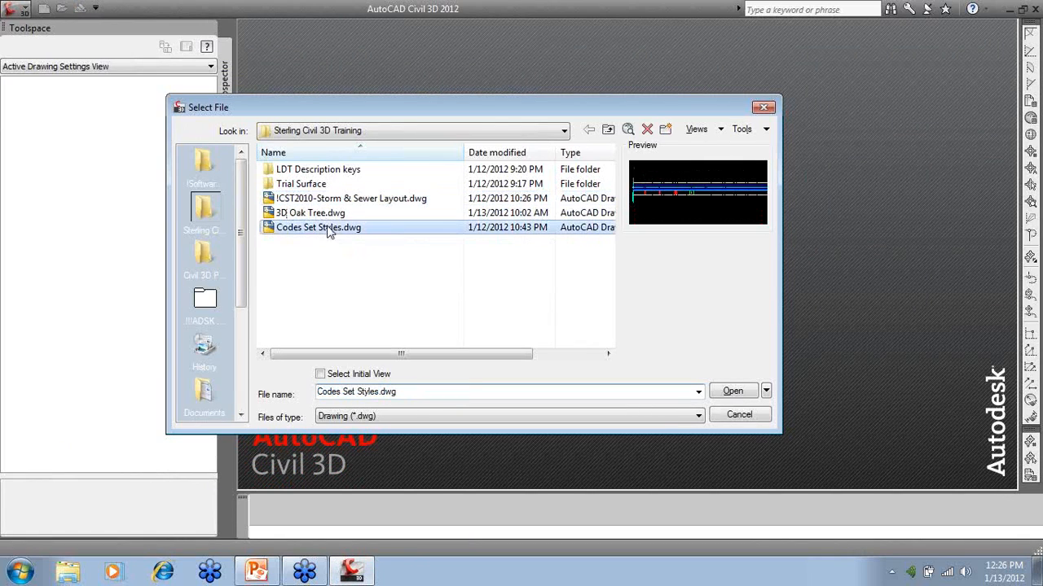
{"action": "left_click", "coordinate": [731, 392]}
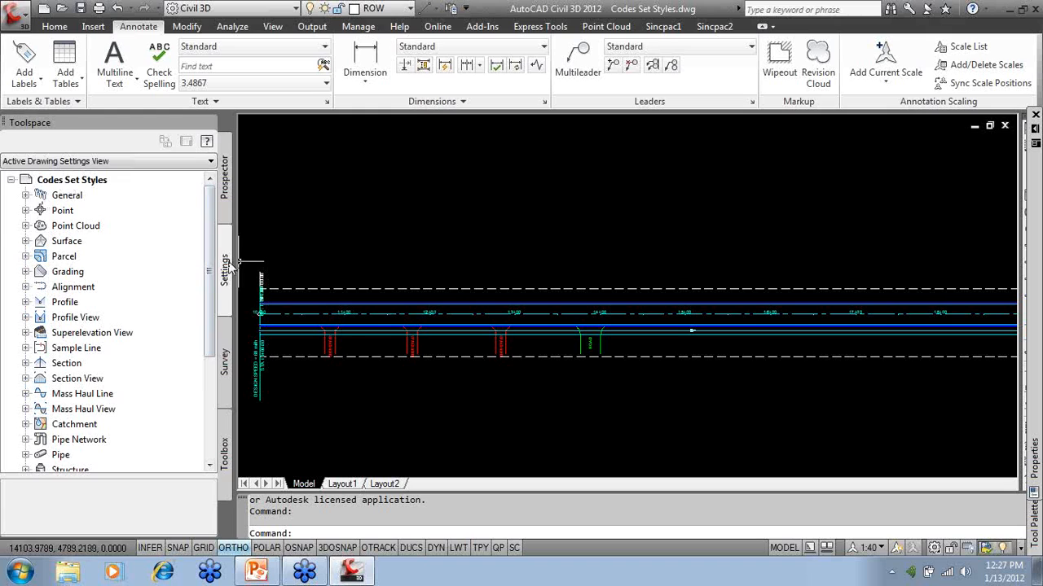
Expand the general multipurpose styles in the drawing settings and review the list of code set styles.
{"action": "left_click", "coordinate": [25, 195]}
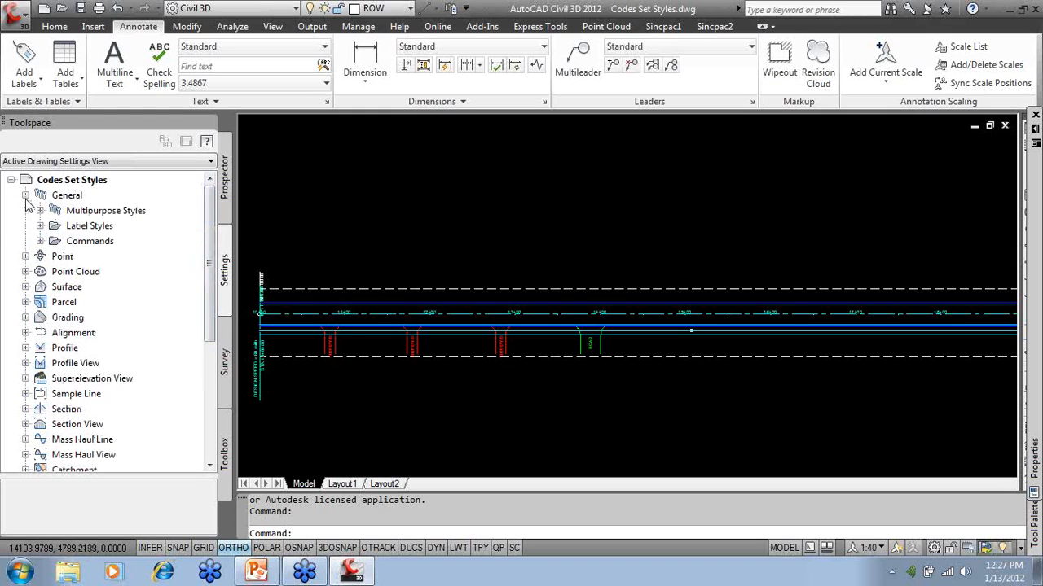
{"action": "left_click", "coordinate": [40, 211]}
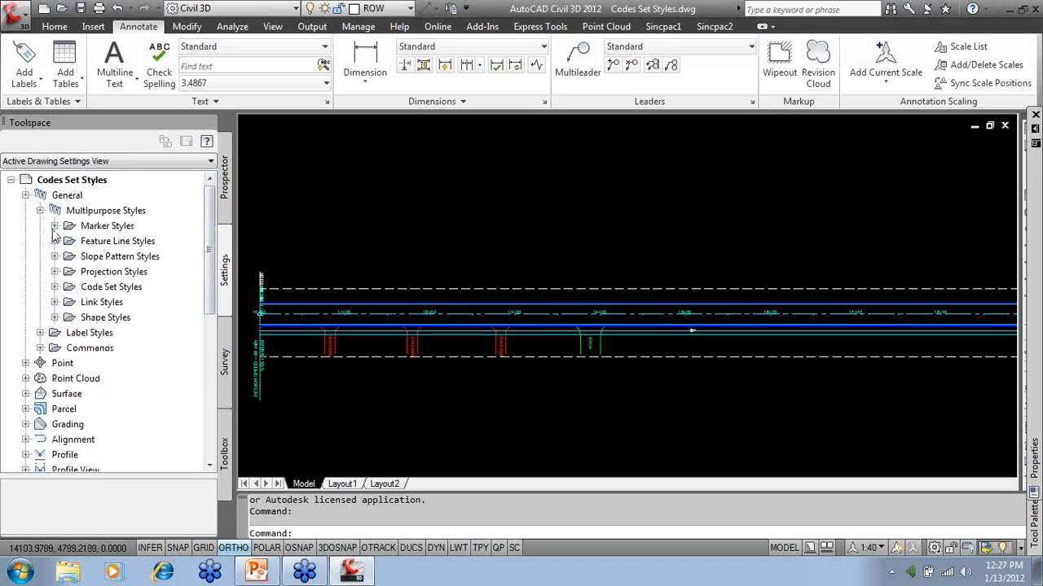
{"action": "left_click", "coordinate": [55, 287]}
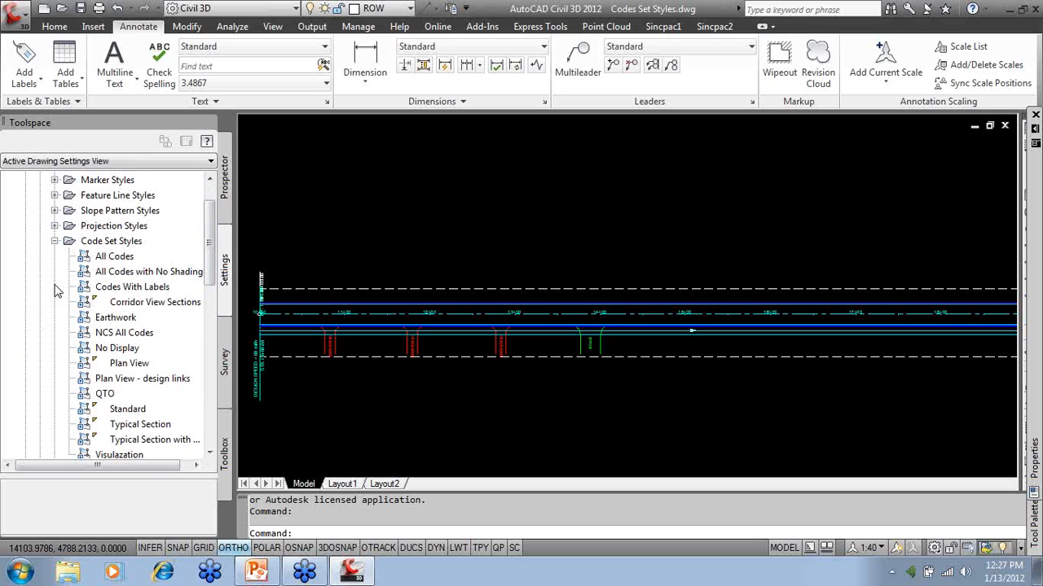
{"action": "scroll", "coordinate": [127, 291], "scroll_direction": "down", "scroll_amount": 1}
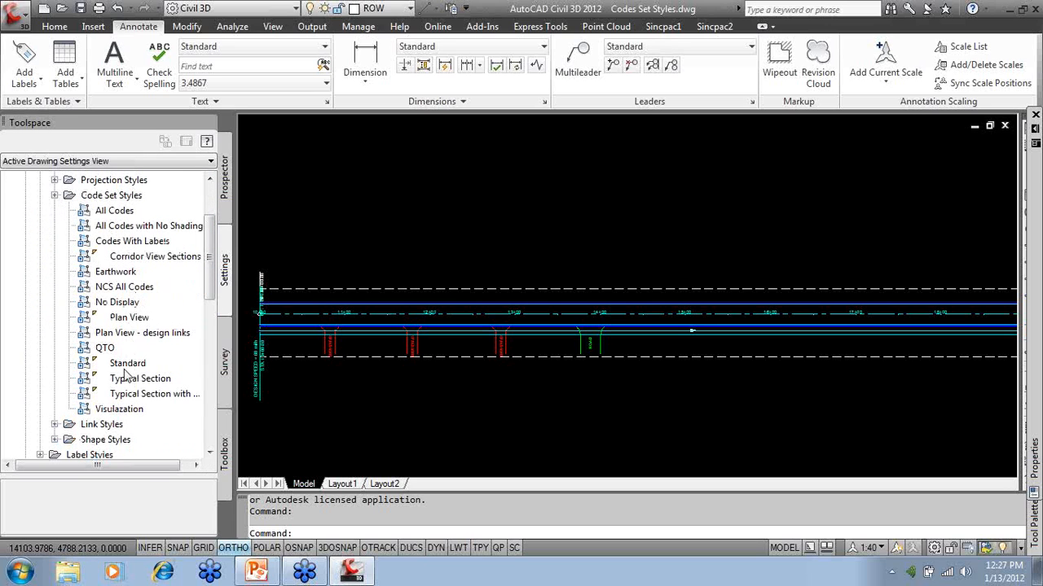
{"action": "scroll", "coordinate": [121, 361], "scroll_direction": "up", "scroll_amount": 1}
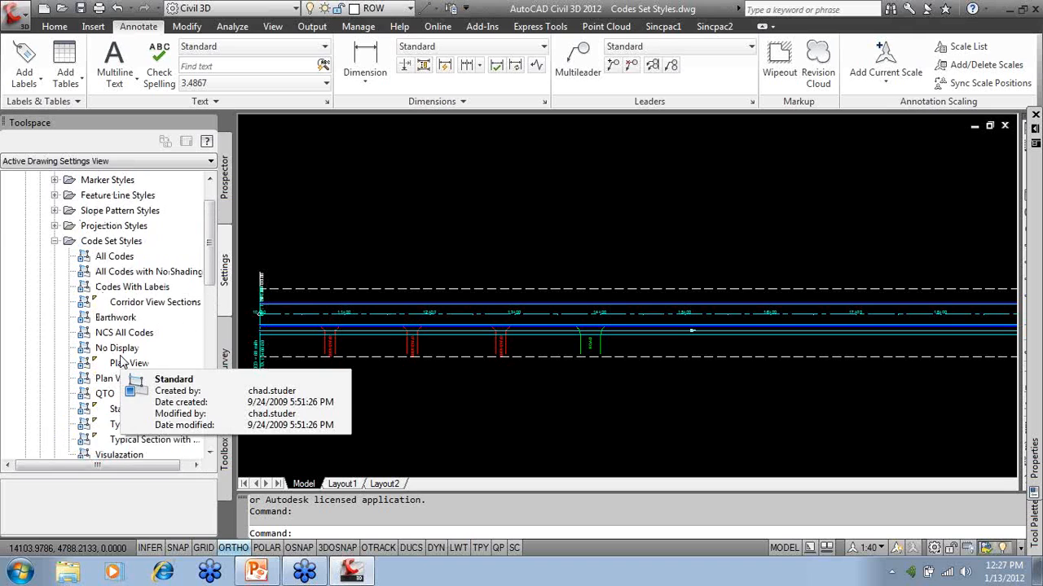
{"action": "mouse_move", "coordinate": [95, 303]}
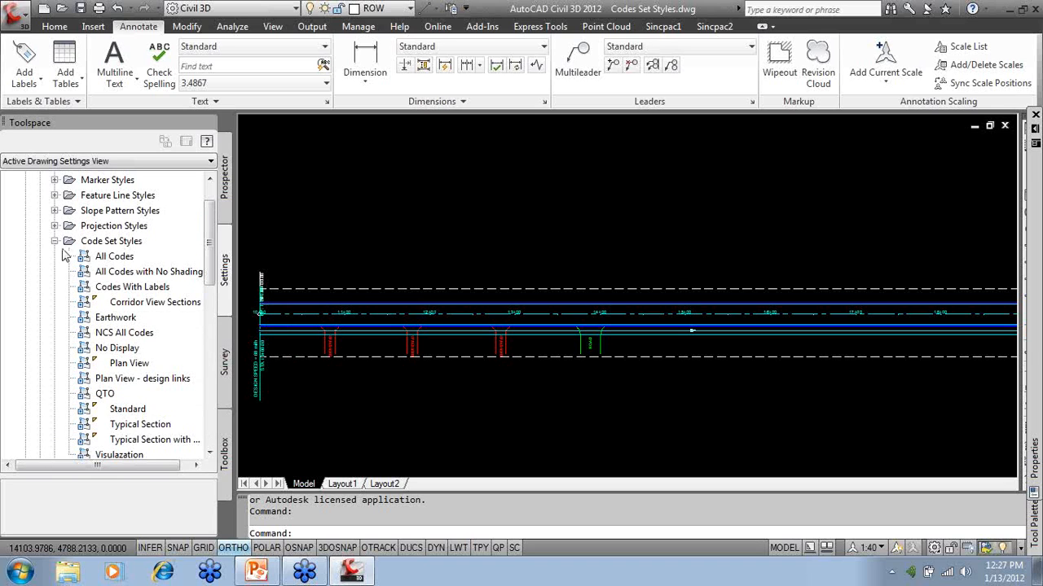
Open the Plan View - design links code set style, review its link, point and shape code assignments, and close it unchanged.
{"action": "right_click", "coordinate": [158, 306]}
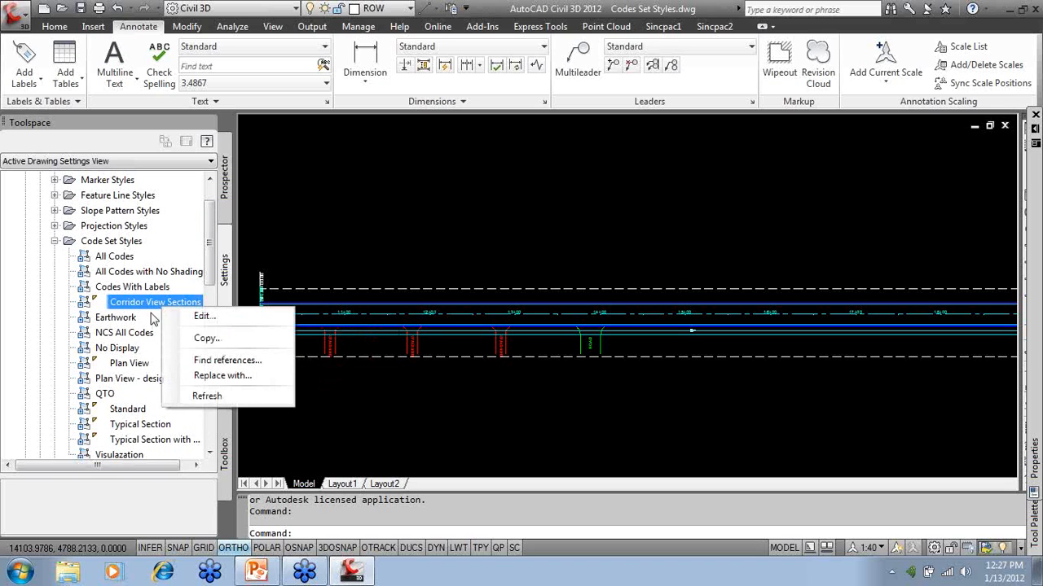
{"action": "left_click", "coordinate": [127, 380]}
{"action": "right_click", "coordinate": [132, 363]}
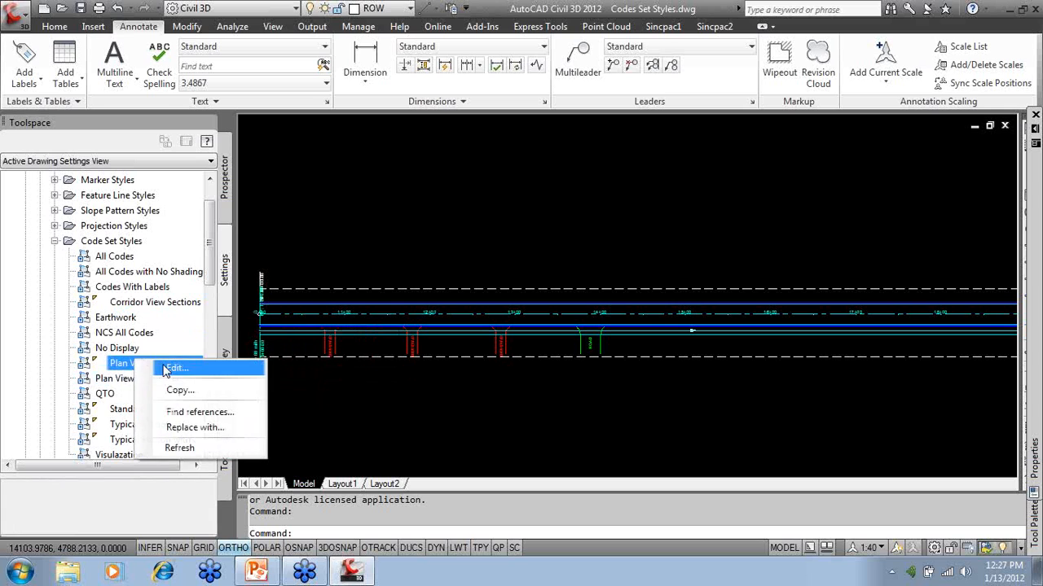
{"action": "left_click", "coordinate": [120, 385]}
{"action": "right_click", "coordinate": [172, 380]}
{"action": "left_click", "coordinate": [195, 386]}
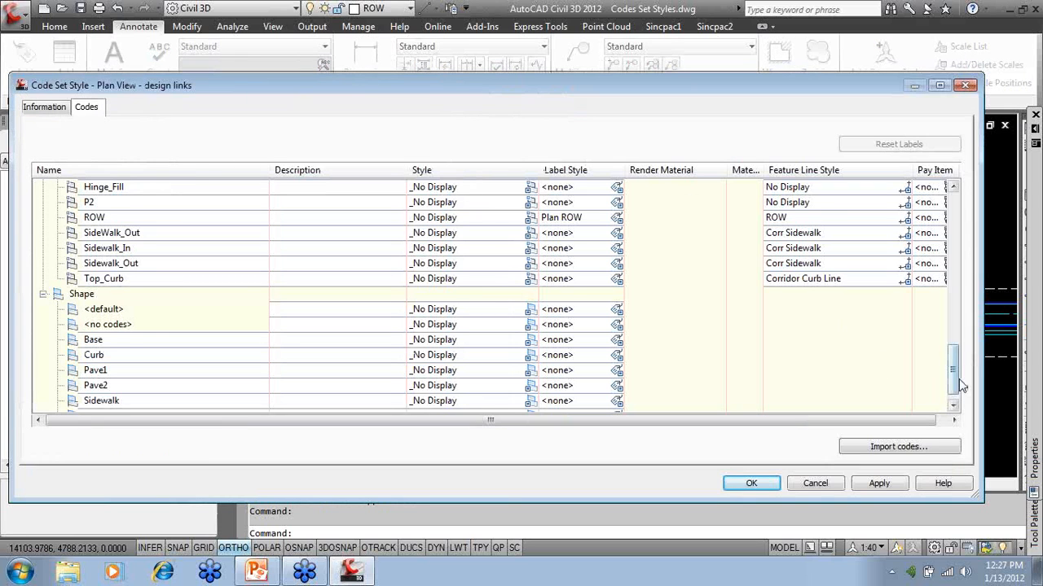
{"action": "left_click_drag", "start_coordinate": [959, 382], "coordinate": [1024, 224]}
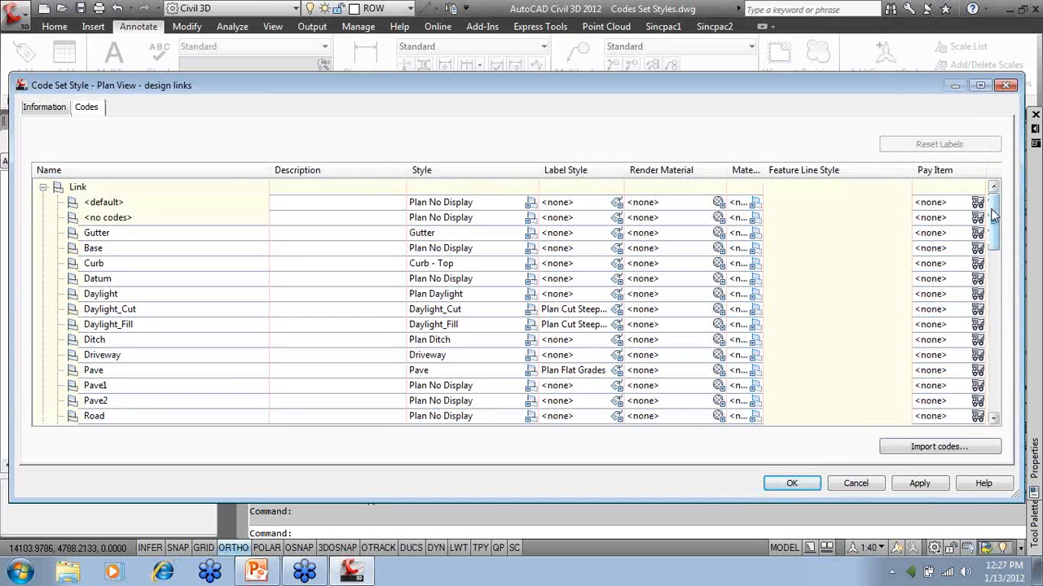
{"action": "left_click_drag", "start_coordinate": [994, 215], "coordinate": [995, 306]}
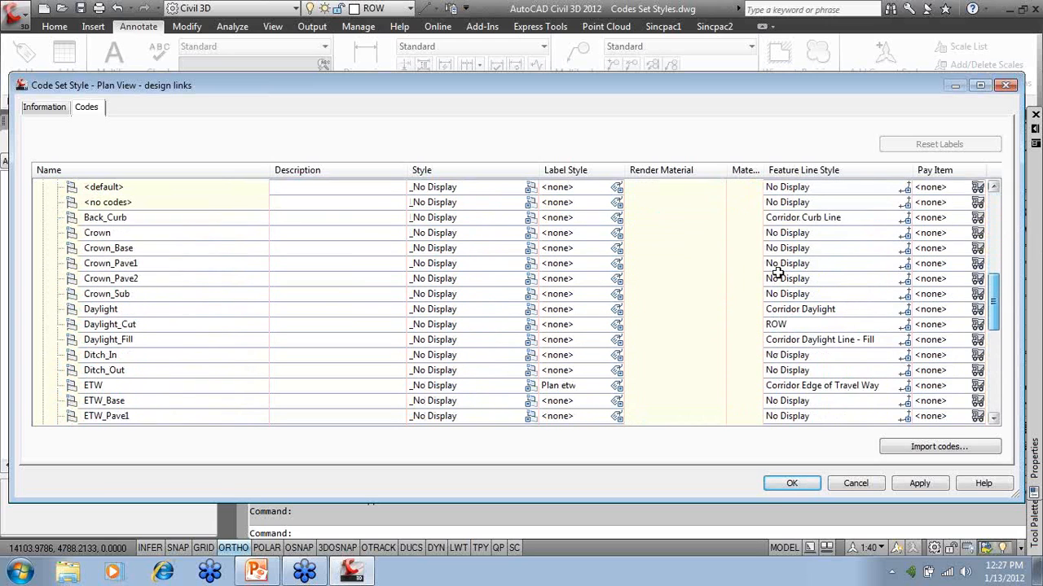
{"action": "left_click", "coordinate": [788, 484]}
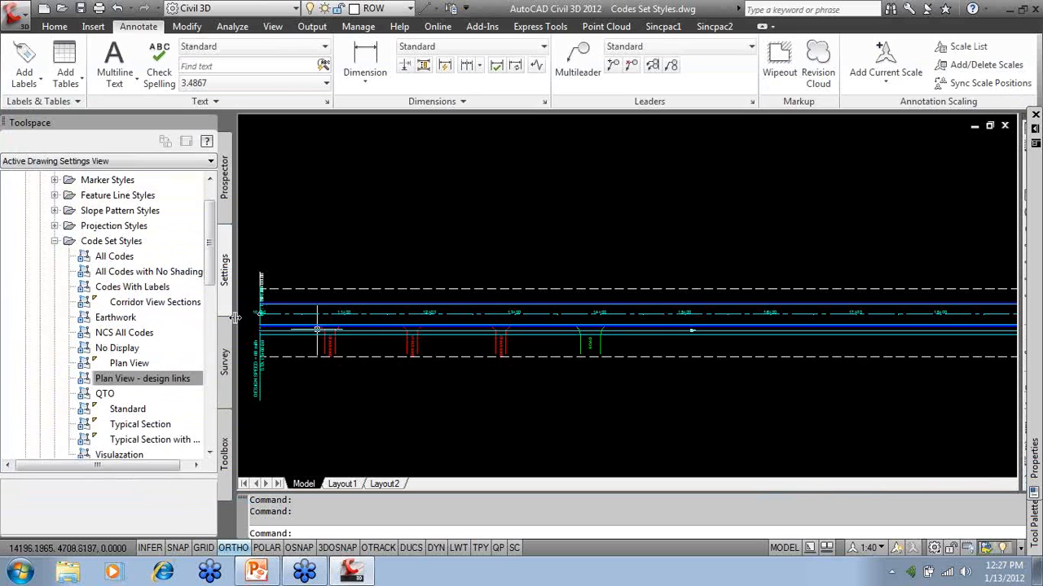
Collapse the code set styles and look through the feature line styles and link styles, collapsing each list.
{"action": "left_click", "coordinate": [54, 241]}
{"action": "left_click", "coordinate": [55, 195]}
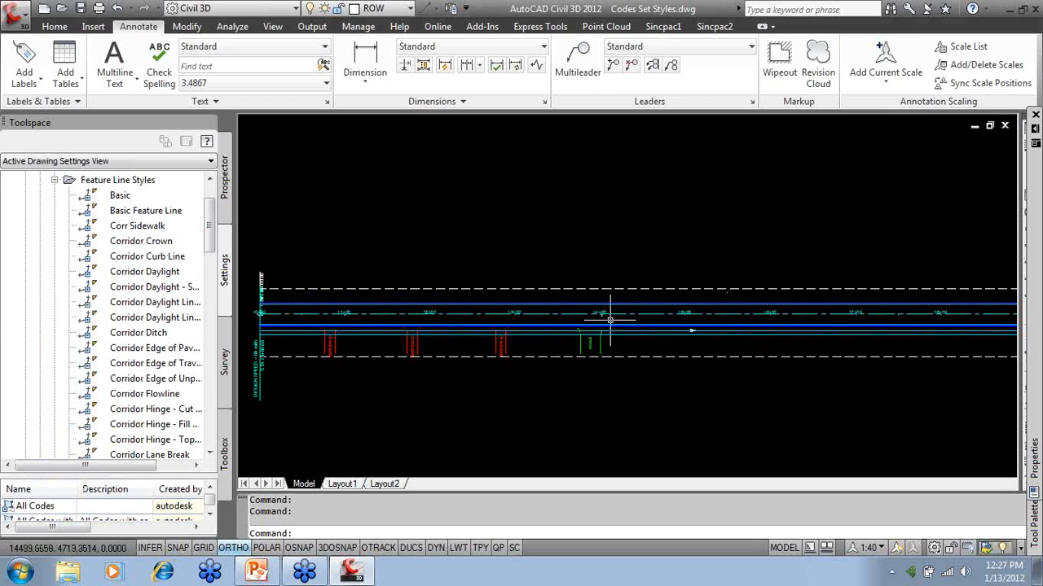
{"action": "left_click", "coordinate": [55, 180]}
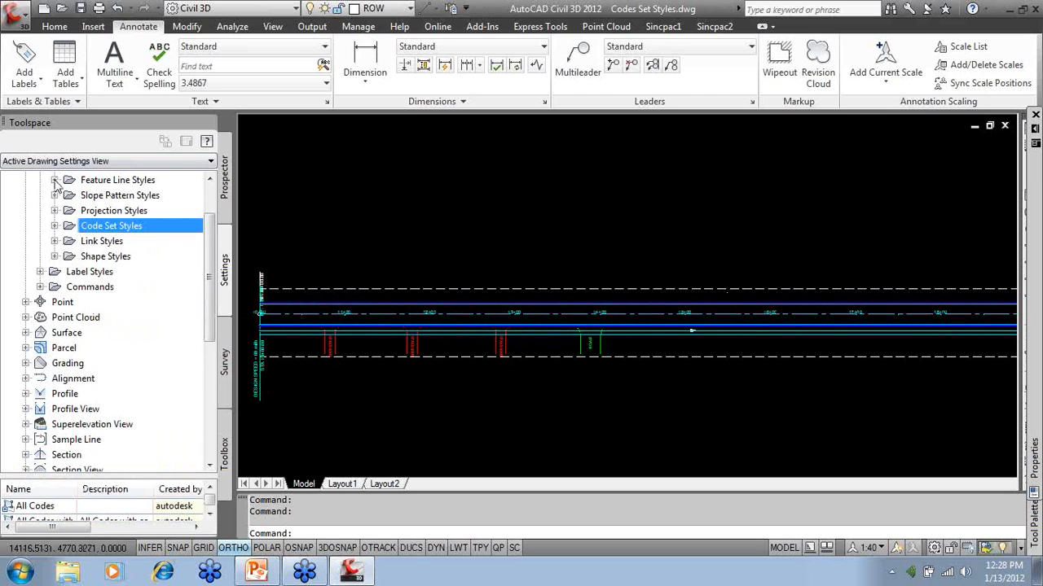
{"action": "left_click", "coordinate": [55, 241]}
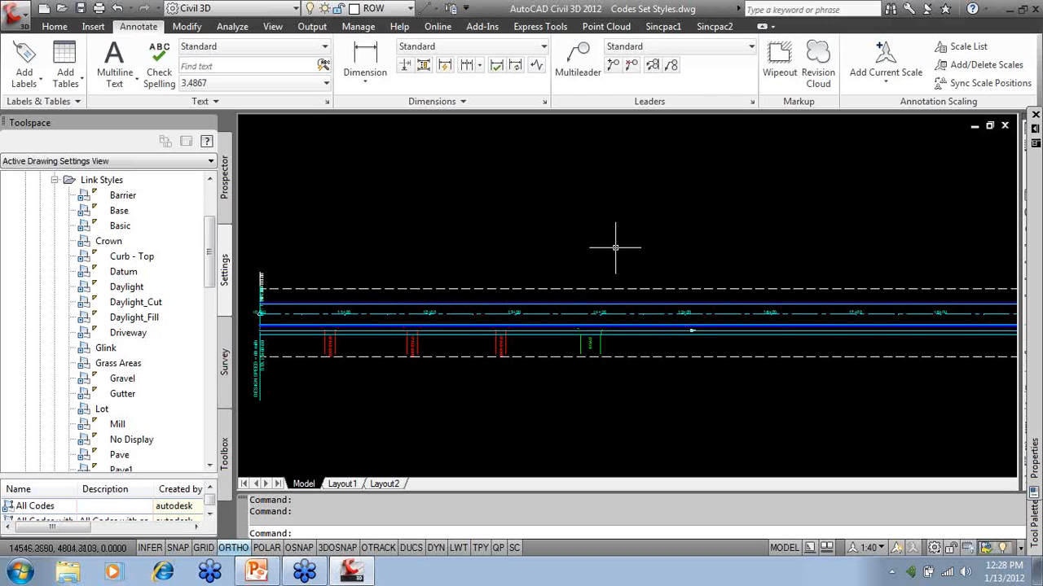
{"action": "left_click", "coordinate": [54, 180]}
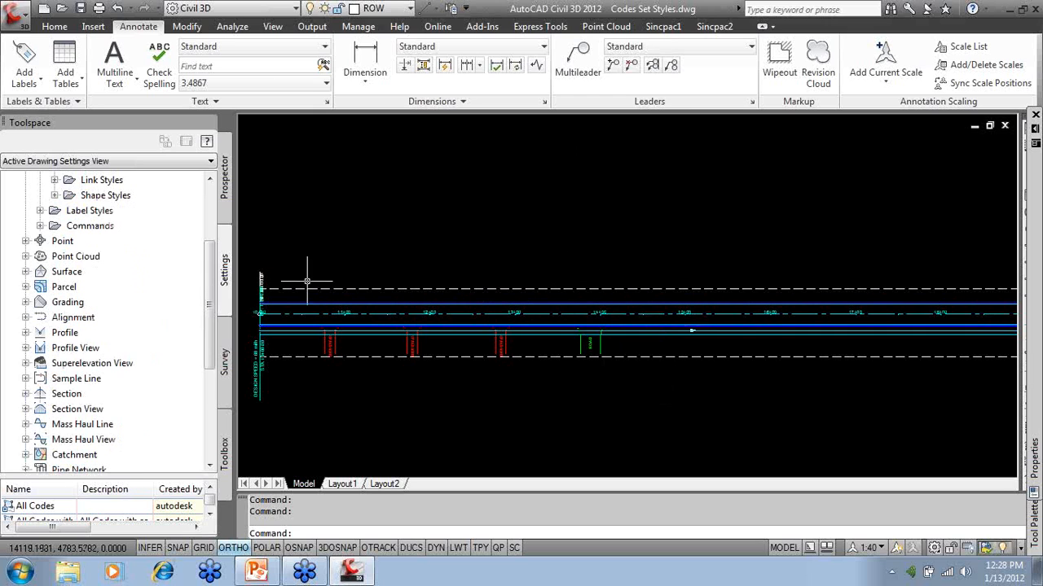
Examine the typical section assembly below the corridor plan, including its pavement layer, lane, curb and sidewalk labels.
{"action": "scroll", "coordinate": [444, 302], "scroll_direction": "down", "scroll_amount": 5}
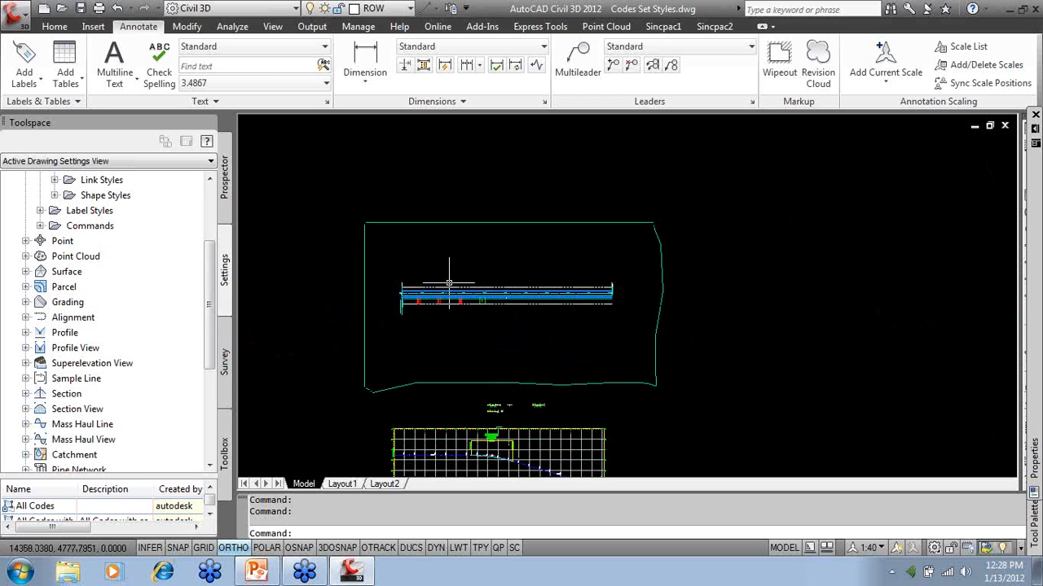
{"action": "scroll", "coordinate": [528, 411], "scroll_direction": "up", "scroll_amount": 6}
{"action": "scroll", "coordinate": [522, 417], "scroll_direction": "up", "scroll_amount": 8}
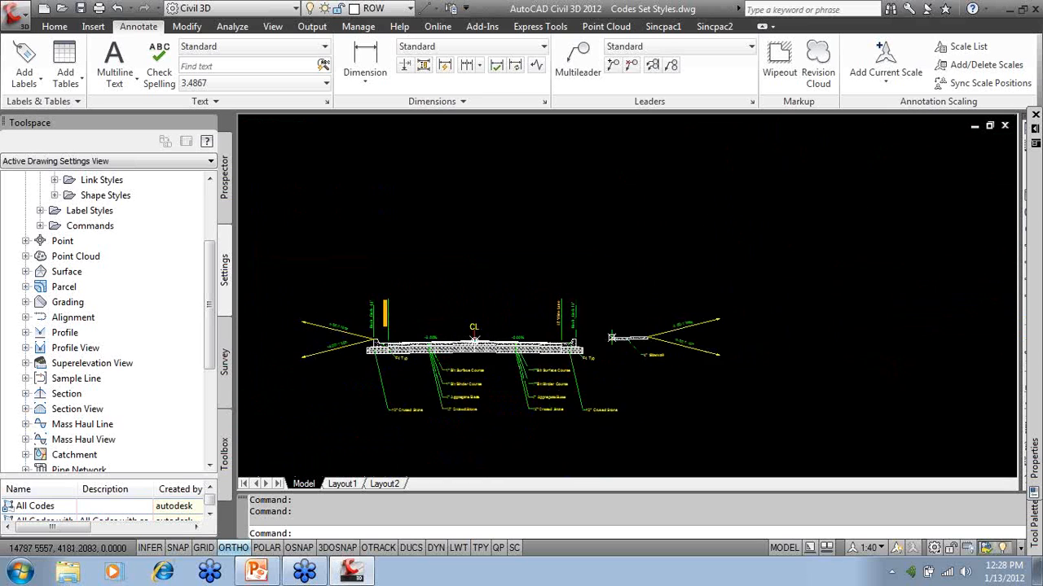
{"action": "scroll", "coordinate": [652, 372], "scroll_direction": "down", "scroll_amount": 6}
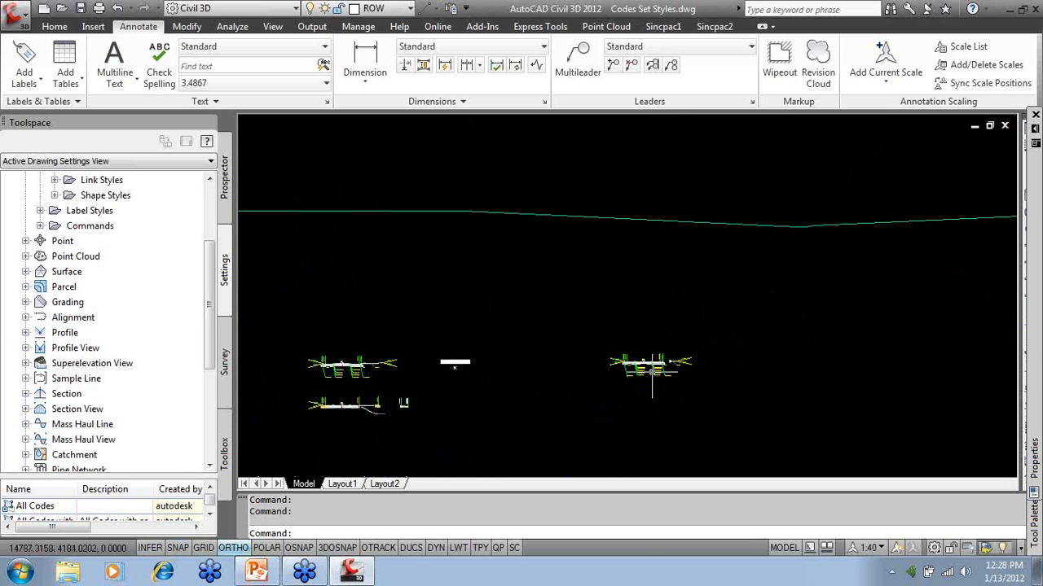
{"action": "scroll", "coordinate": [358, 371], "scroll_direction": "up", "scroll_amount": 8}
{"action": "middle_click_drag", "start_coordinate": [428, 370], "coordinate": [513, 359]}
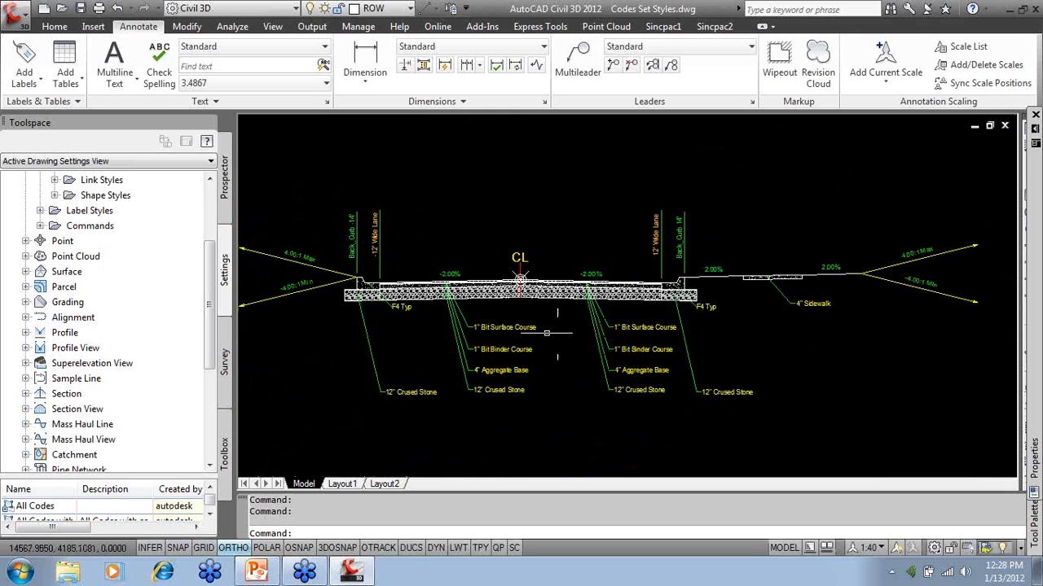
{"action": "scroll", "coordinate": [547, 333], "scroll_direction": "up", "scroll_amount": 4}
{"action": "scroll", "coordinate": [549, 322], "scroll_direction": "down", "scroll_amount": 6}
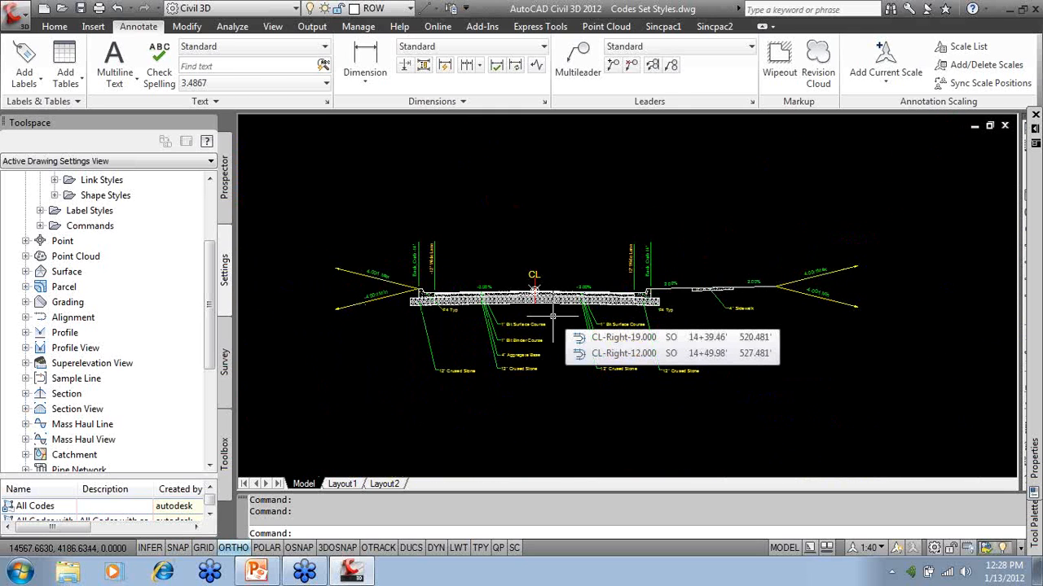
{"action": "scroll", "coordinate": [539, 294], "scroll_direction": "up", "scroll_amount": 4}
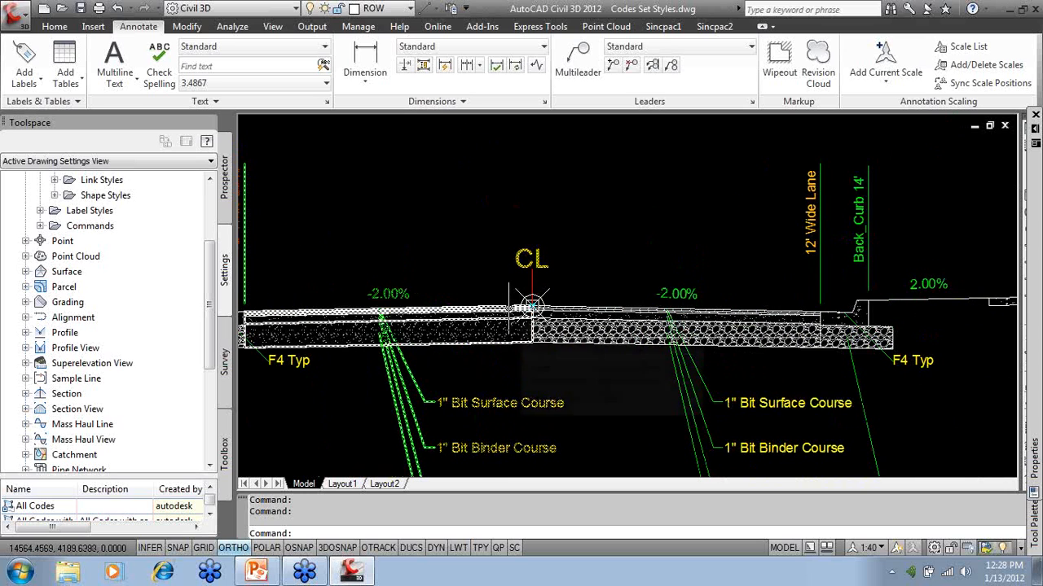
{"action": "scroll", "coordinate": [525, 305], "scroll_direction": "down", "scroll_amount": 4}
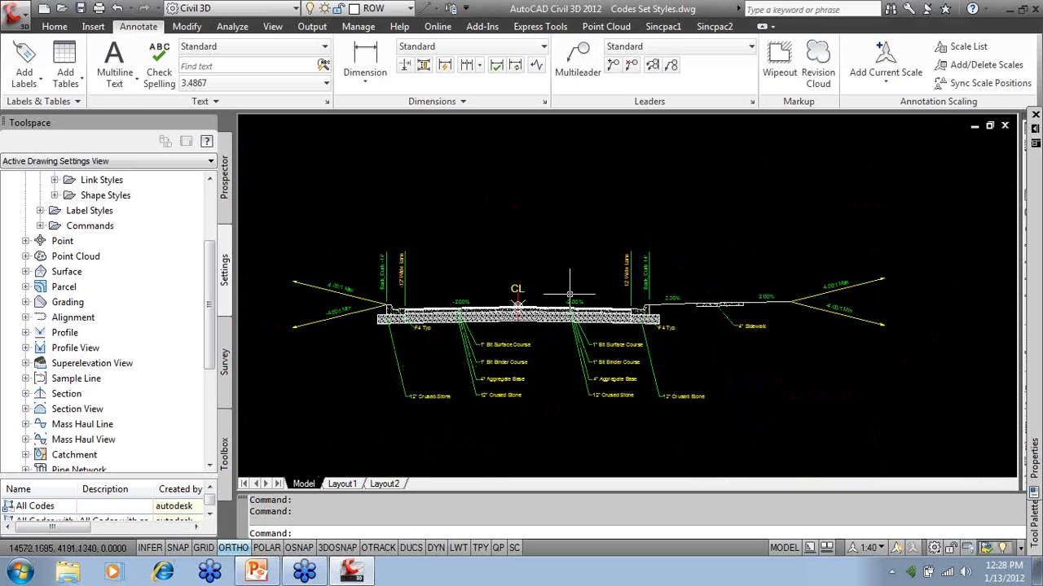
{"action": "scroll", "coordinate": [684, 326], "scroll_direction": "up", "scroll_amount": 5}
{"action": "scroll", "coordinate": [643, 373], "scroll_direction": "down", "scroll_amount": 10}
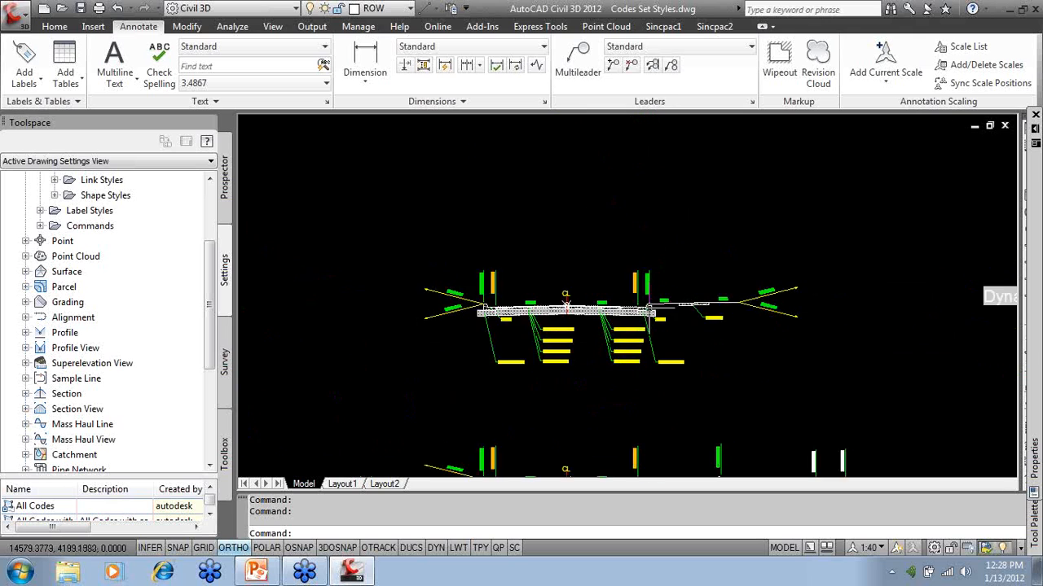
Inspect the assembly with the Target Found and Target Not Found branches, from the lane edge to the curb.
{"action": "scroll", "coordinate": [644, 374], "scroll_direction": "up", "scroll_amount": 5}
{"action": "scroll", "coordinate": [639, 367], "scroll_direction": "up", "scroll_amount": 4}
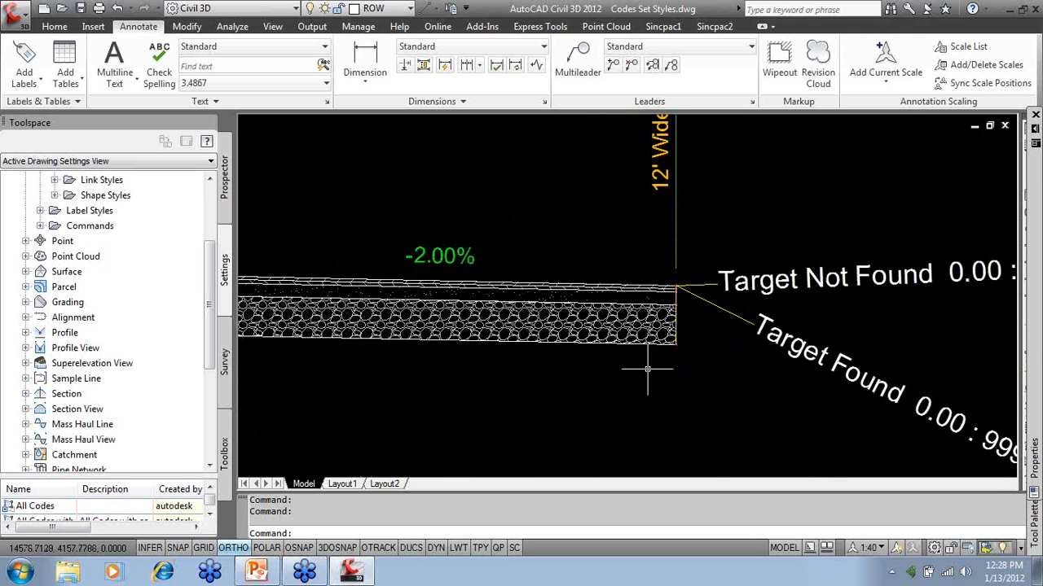
{"action": "scroll", "coordinate": [727, 240], "scroll_direction": "down", "scroll_amount": 6}
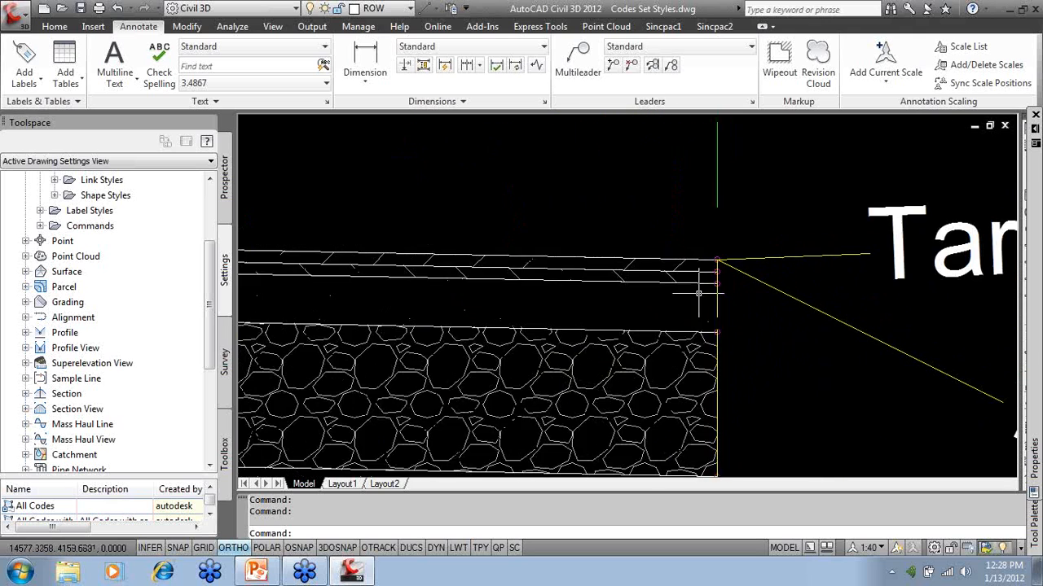
{"action": "middle_click_drag", "start_coordinate": [775, 290], "coordinate": [520, 290]}
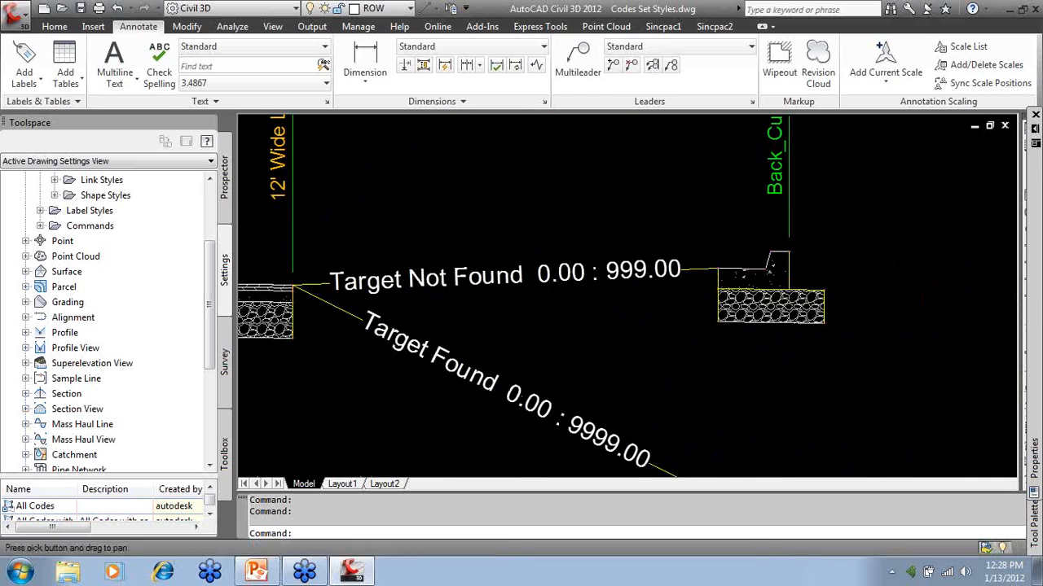
{"action": "scroll", "coordinate": [719, 270], "scroll_direction": "up", "scroll_amount": 6}
{"action": "scroll", "coordinate": [729, 286], "scroll_direction": "down", "scroll_amount": 6}
{"action": "scroll", "coordinate": [729, 286], "scroll_direction": "down", "scroll_amount": 4}
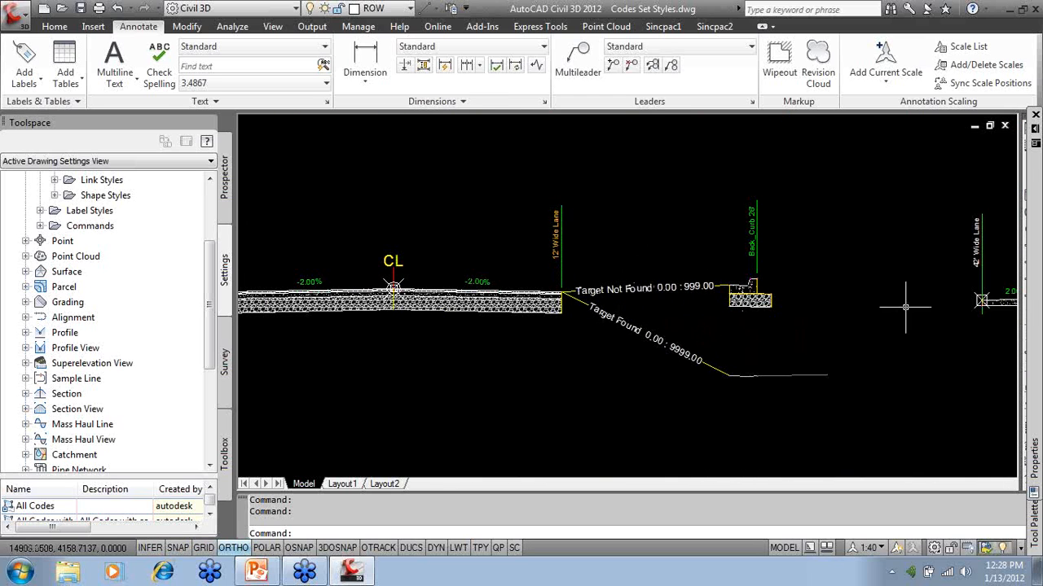
Select the corridor in plan and set its code set style to Plan View - design links.
{"action": "scroll", "coordinate": [969, 245], "scroll_direction": "down", "scroll_amount": 6}
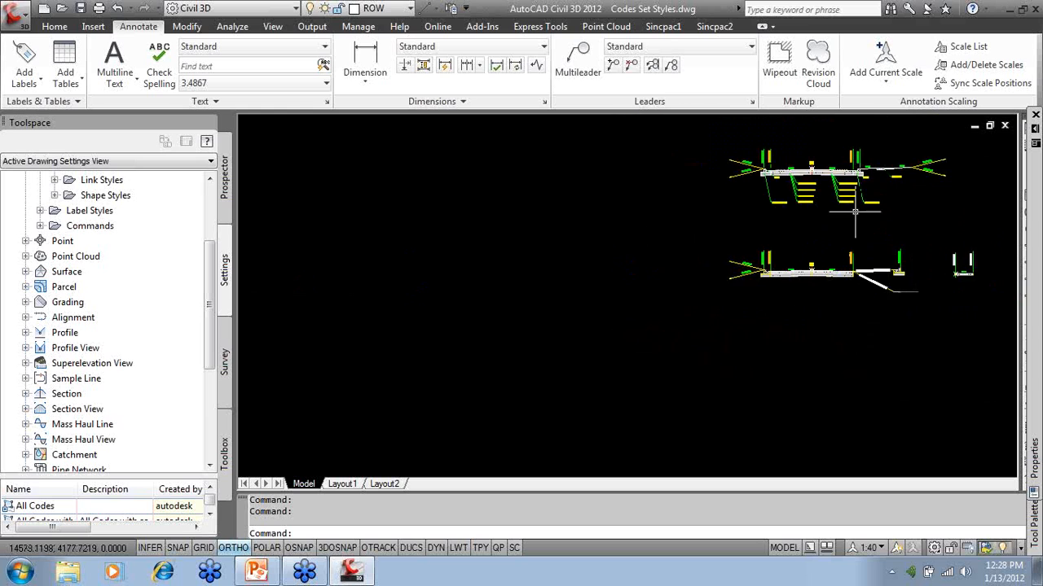
{"action": "mouse_move", "coordinate": [855, 211]}
{"action": "middle_mouse_down"}
{"action": "mouse_move", "coordinate": [530, 359]}
{"action": "mouse_move", "coordinate": [517, 353]}
{"action": "mouse_move", "coordinate": [531, 233]}
{"action": "mouse_move", "coordinate": [548, 331]}
{"action": "middle_mouse_up"}
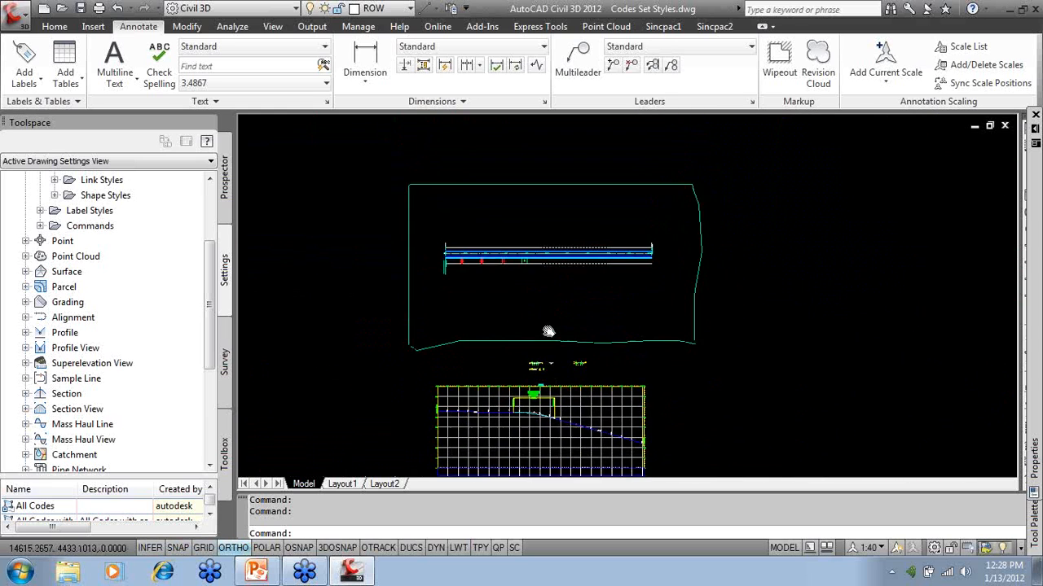
{"action": "scroll", "coordinate": [544, 269], "scroll_direction": "up", "scroll_amount": 6}
{"action": "middle_click_drag", "start_coordinate": [570, 273], "coordinate": [667, 296]}
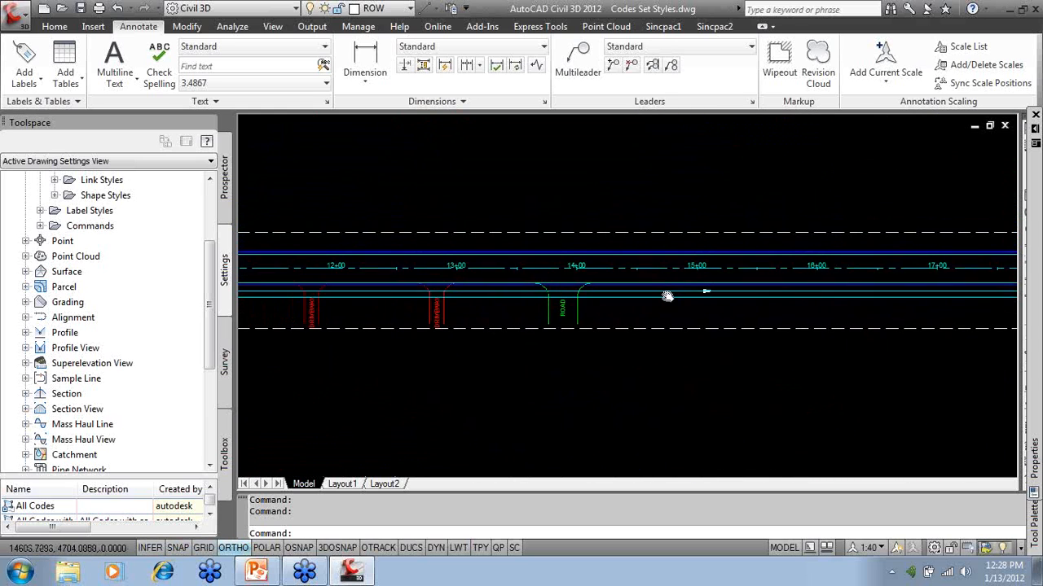
{"action": "middle_click_drag", "start_coordinate": [510, 296], "coordinate": [551, 295]}
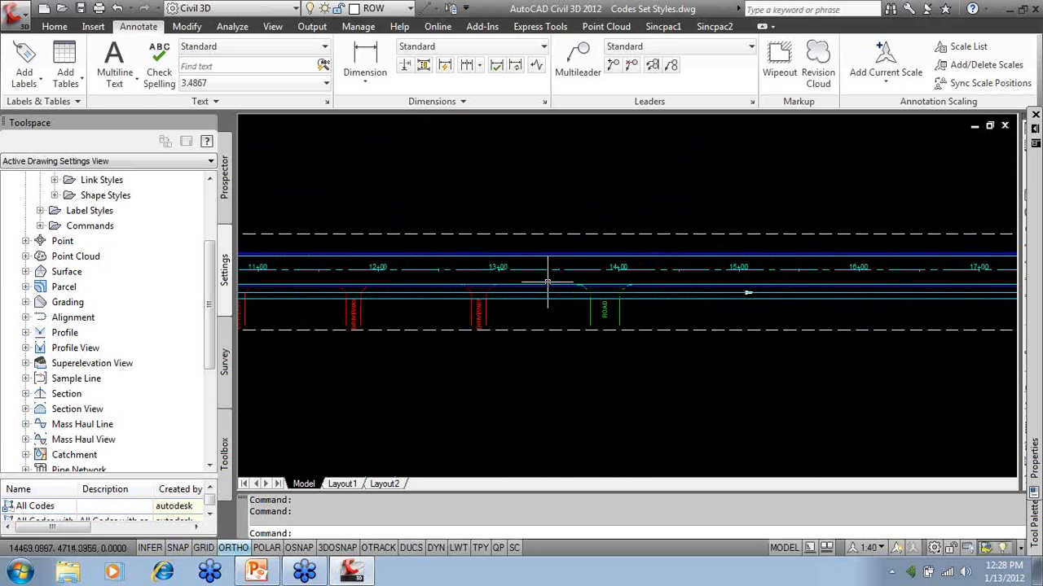
{"action": "left_click", "coordinate": [551, 286]}
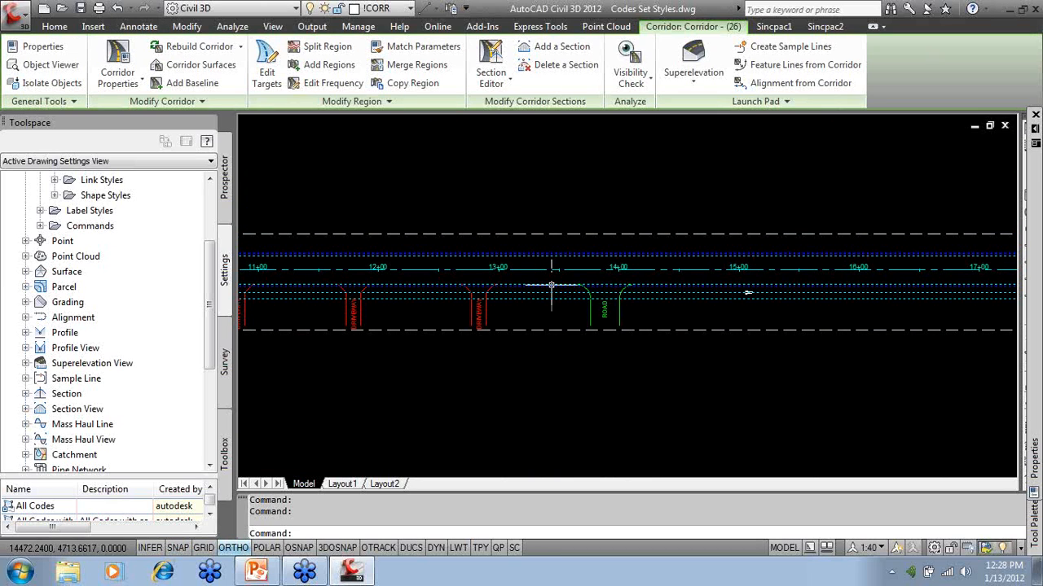
{"action": "mouse_move", "coordinate": [551, 286]}
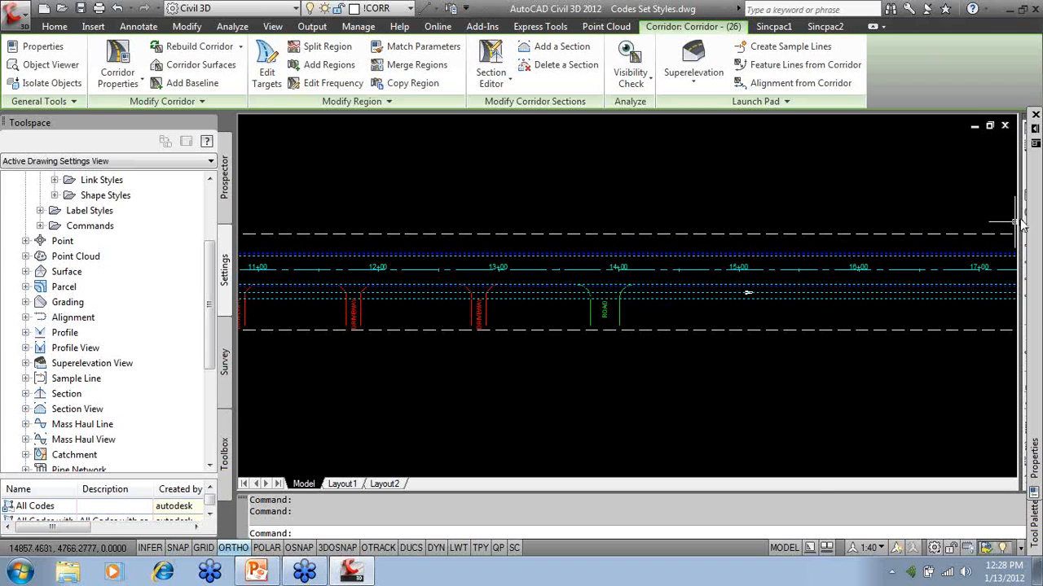
{"action": "mouse_move", "coordinate": [1033, 220]}
{"action": "left_click", "coordinate": [999, 363]}
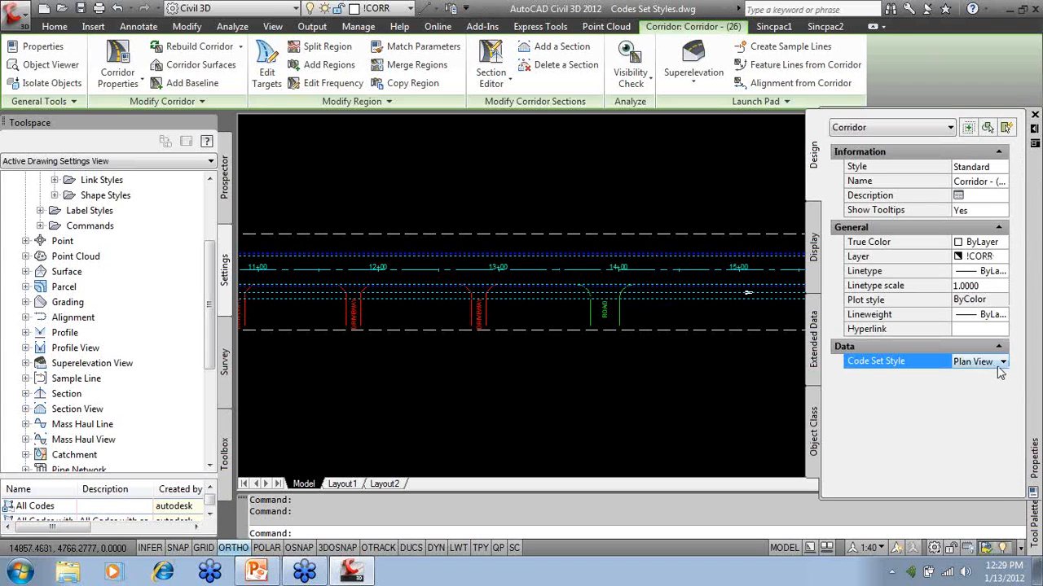
{"action": "left_click", "coordinate": [1003, 364]}
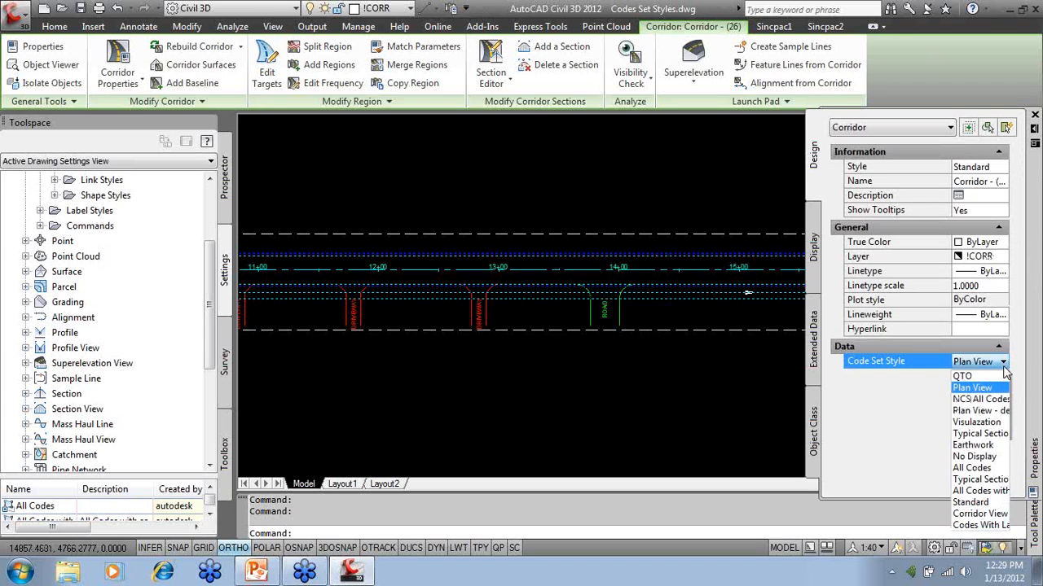
{"action": "left_click", "coordinate": [993, 411]}
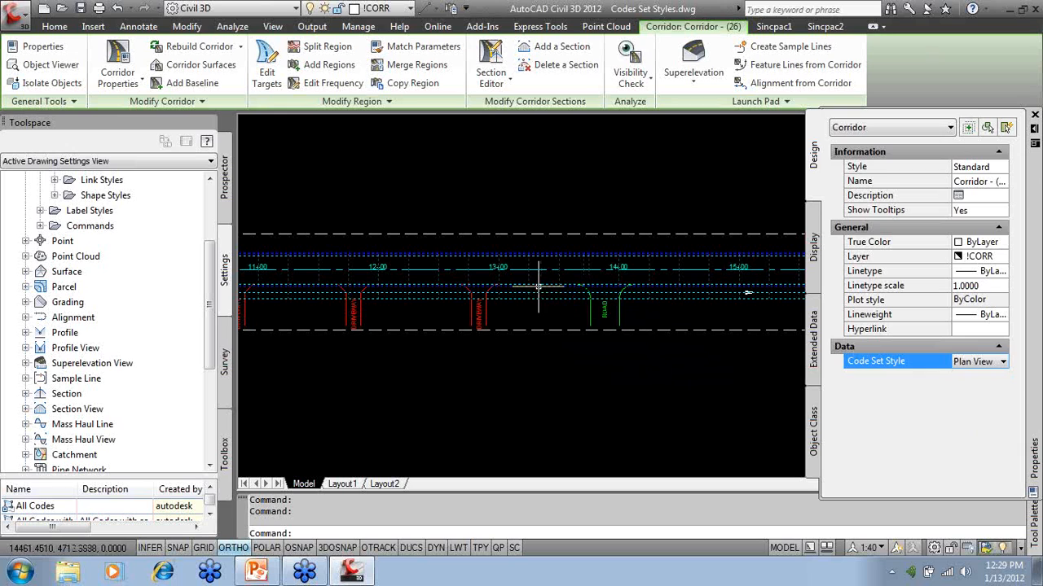
{"action": "key", "text": "Escape"}
Examine the corridor's feature lines and cross links in plan around the driveway near station 13+00.
{"action": "scroll", "coordinate": [521, 293], "scroll_direction": "up", "scroll_amount": 8}
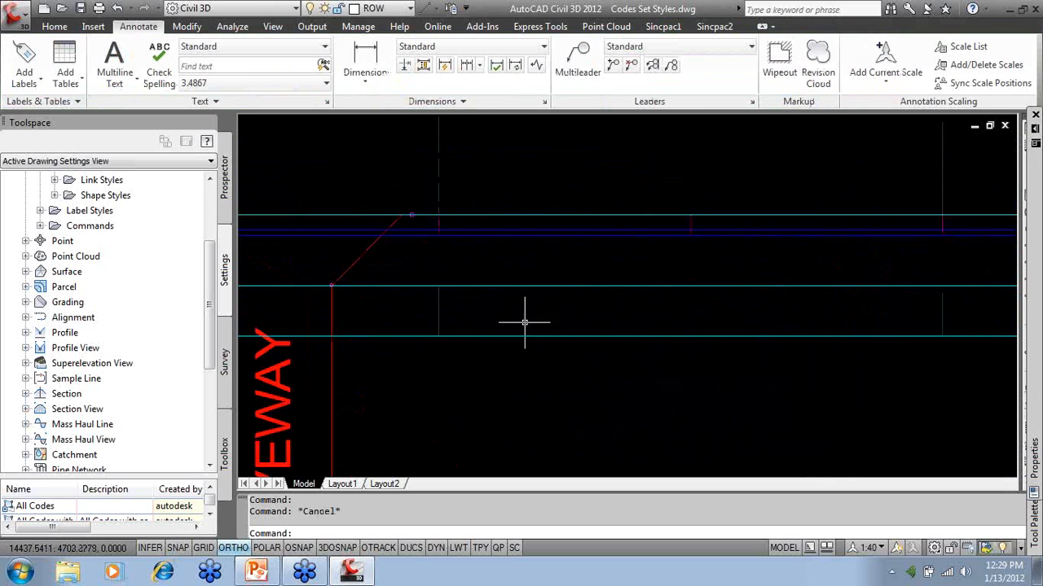
{"action": "scroll", "coordinate": [697, 250], "scroll_direction": "down", "scroll_amount": 2}
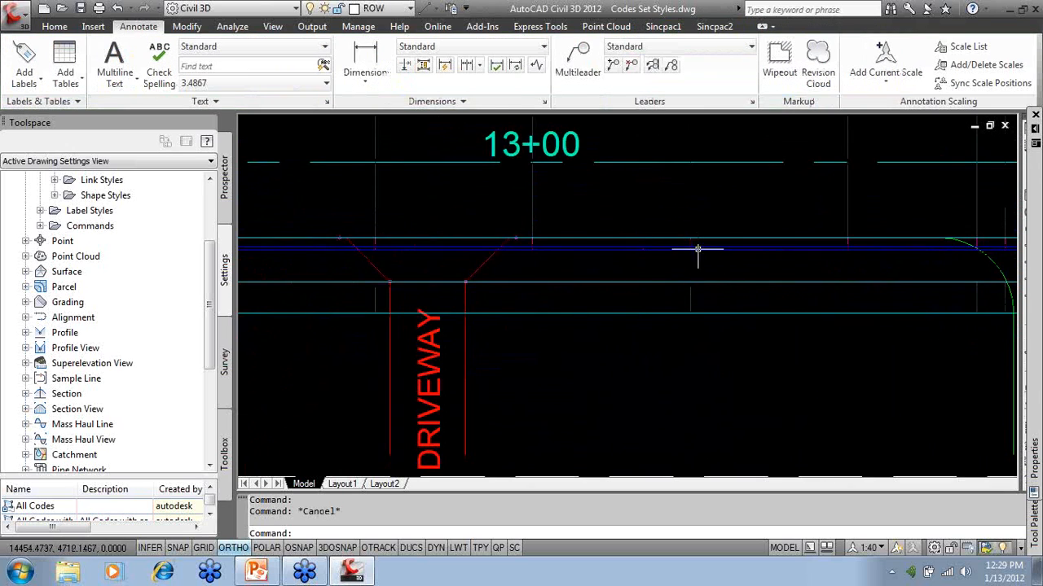
{"action": "scroll", "coordinate": [698, 249], "scroll_direction": "up", "scroll_amount": 3}
{"action": "scroll", "coordinate": [680, 244], "scroll_direction": "down", "scroll_amount": 3}
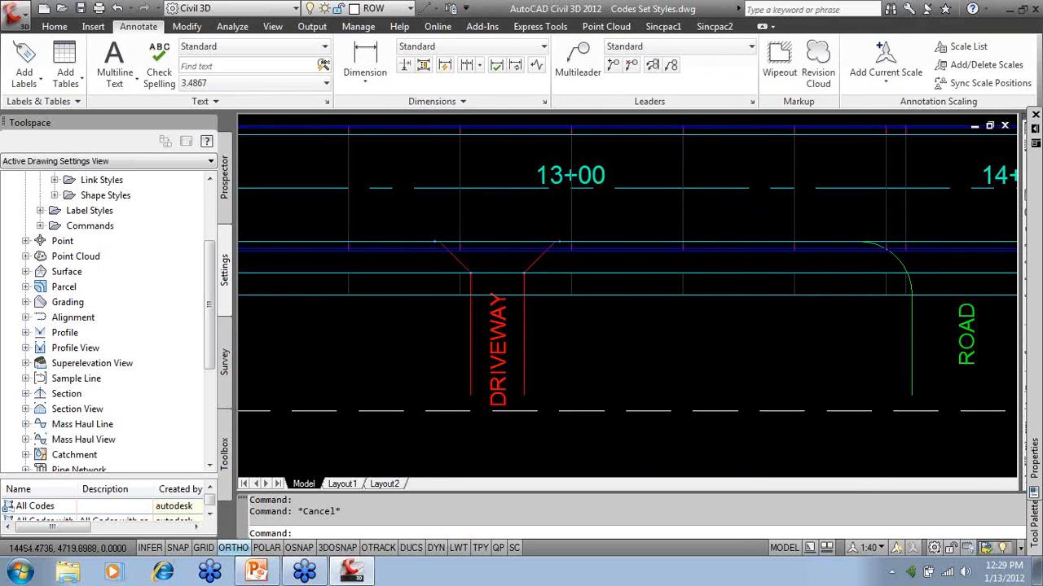
{"action": "scroll", "coordinate": [743, 212], "scroll_direction": "down", "scroll_amount": 4}
{"action": "middle_click_drag", "start_coordinate": [744, 223], "coordinate": [664, 259]}
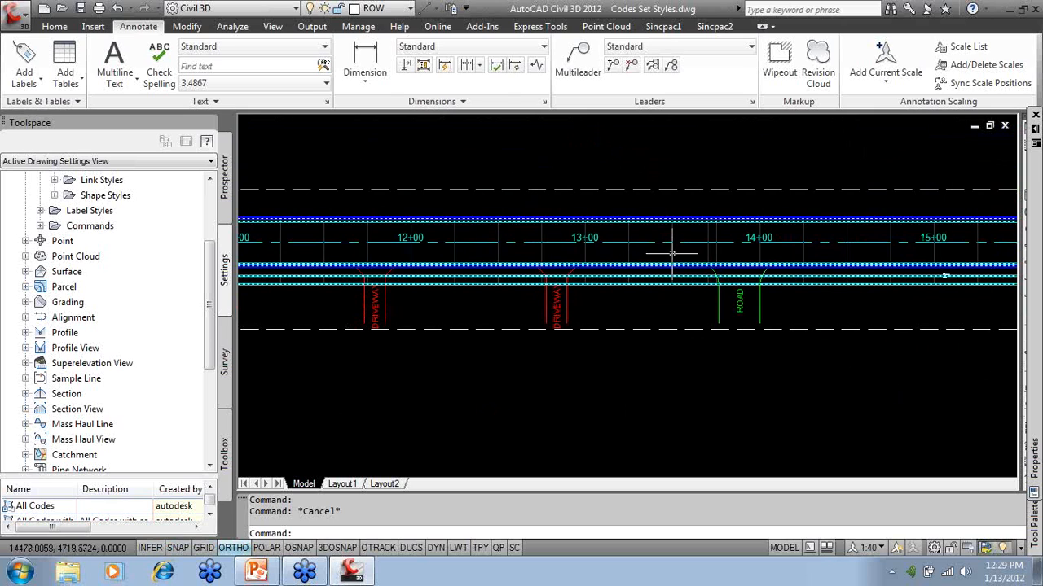
Select the corridor again and set its code set style back to Plan View.
{"action": "left_click", "coordinate": [667, 264]}
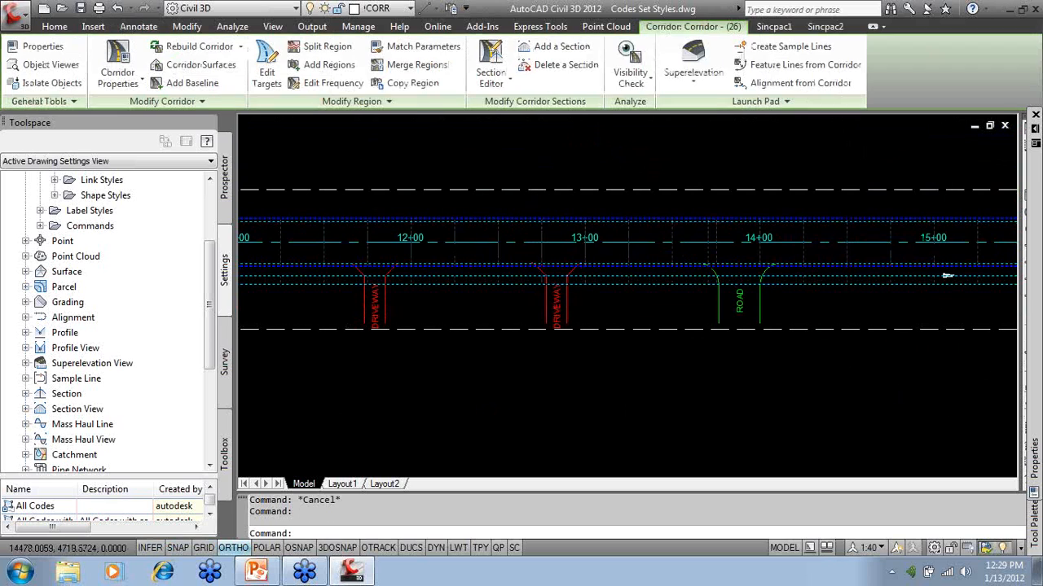
{"action": "mouse_move", "coordinate": [1039, 352]}
{"action": "left_click", "coordinate": [1007, 363]}
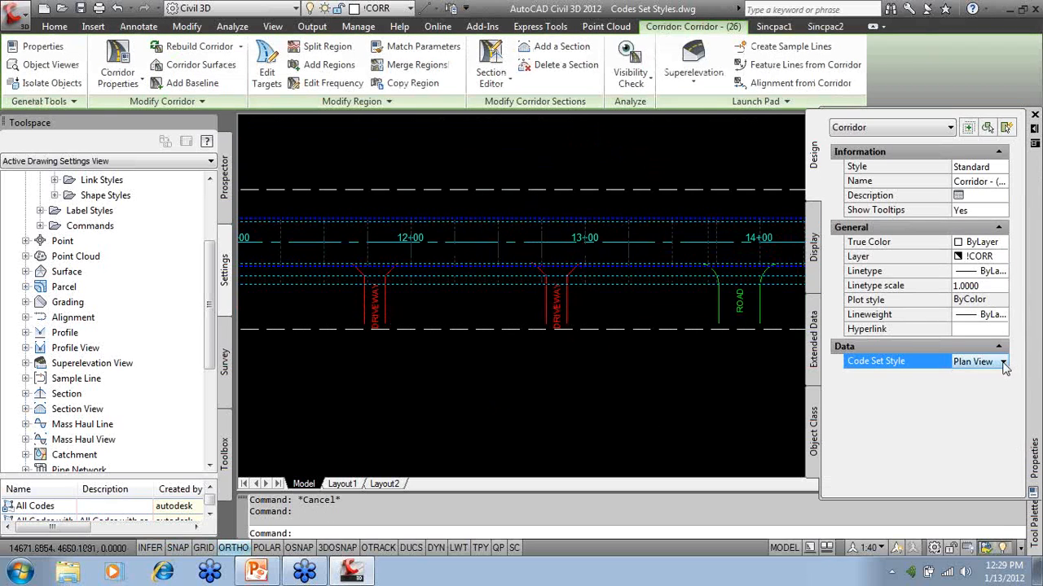
{"action": "left_click", "coordinate": [1003, 362]}
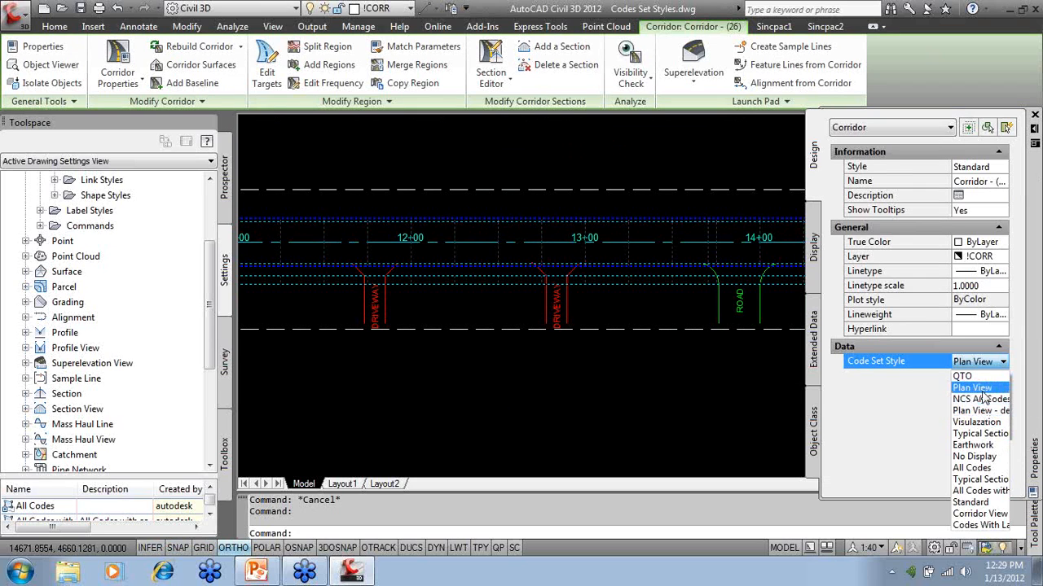
{"action": "scroll", "coordinate": [585, 307], "scroll_direction": "down", "scroll_amount": 4}
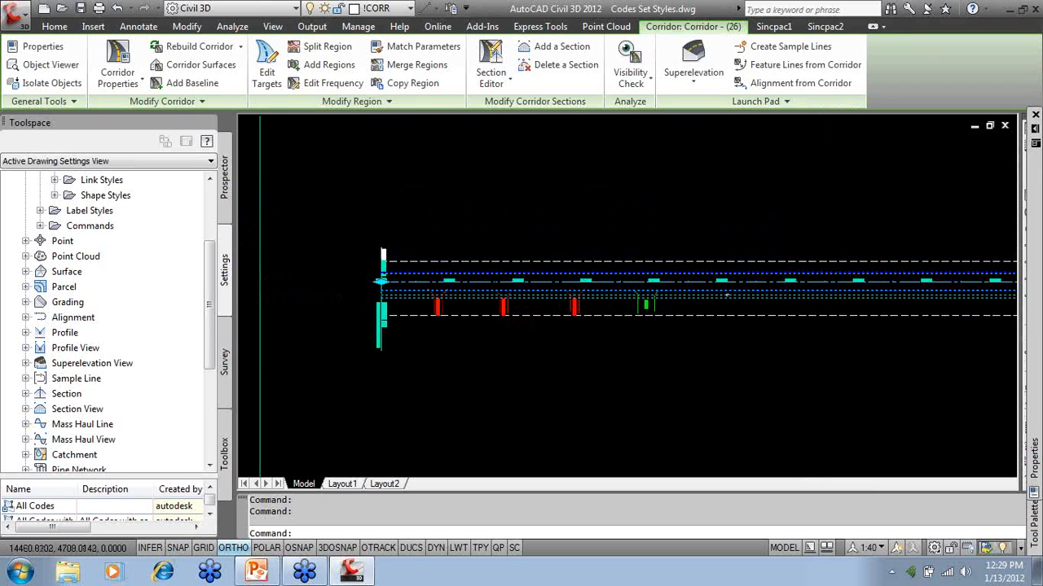
View the corridor in the Object Viewer, orbit it in 3D, and close the viewer.
{"action": "right_click", "coordinate": [608, 294]}
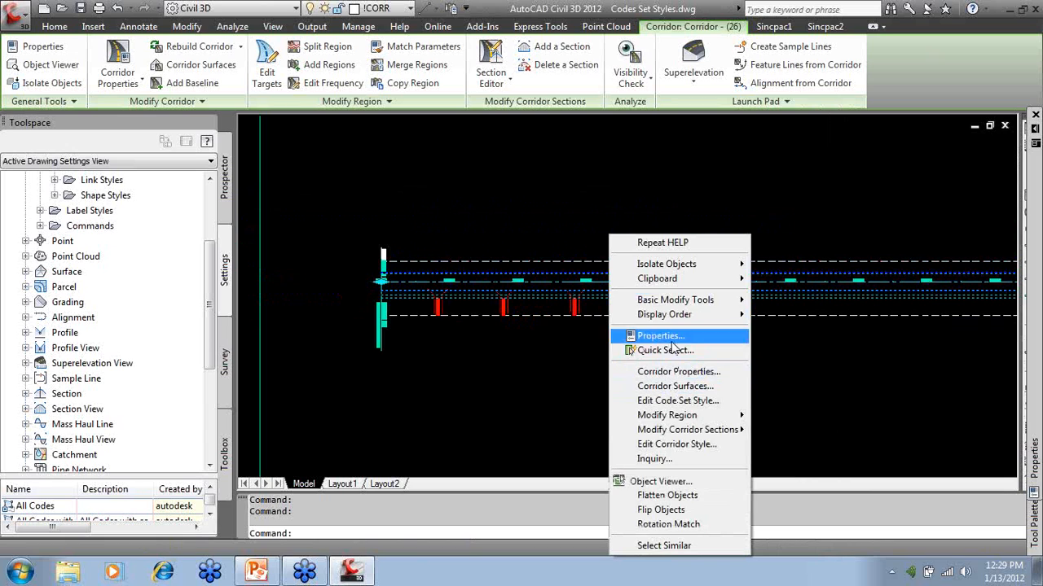
{"action": "left_click", "coordinate": [662, 481]}
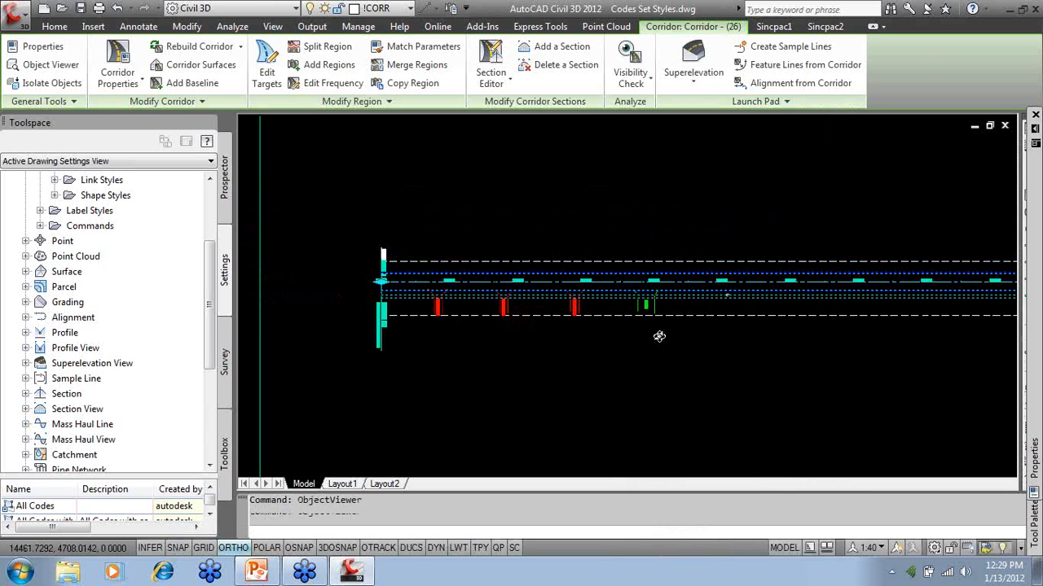
{"action": "mouse_move", "coordinate": [667, 335]}
{"action": "left_mouse_down"}
{"action": "mouse_move", "coordinate": [691, 289]}
{"action": "mouse_move", "coordinate": [684, 356]}
{"action": "mouse_move", "coordinate": [676, 334]}
{"action": "left_mouse_up"}
{"action": "left_click_drag", "start_coordinate": [845, 263], "coordinate": [167, 133]}
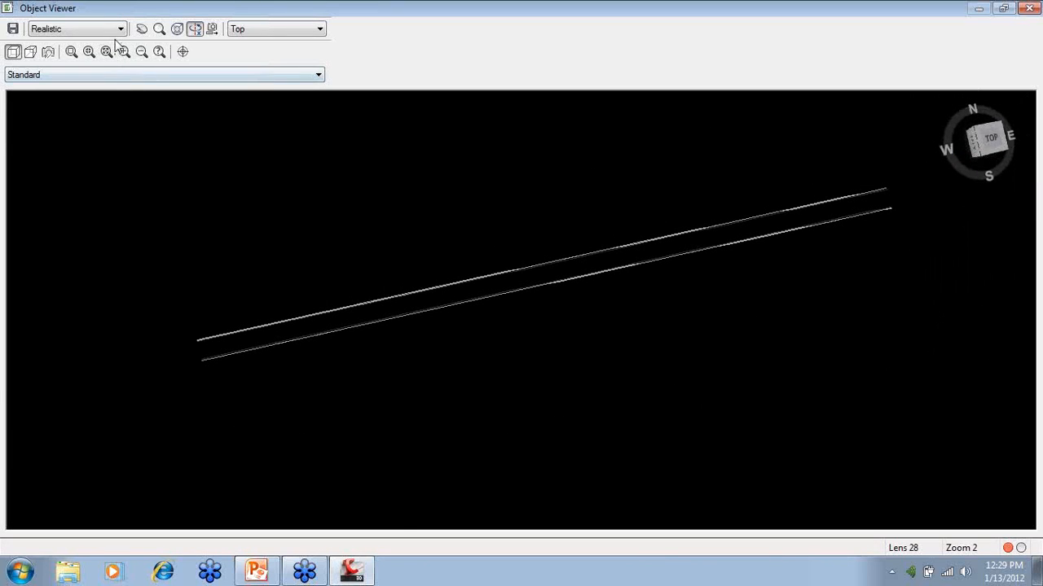
{"action": "left_click_drag", "start_coordinate": [467, 347], "coordinate": [547, 384]}
{"action": "left_click", "coordinate": [1030, 9]}
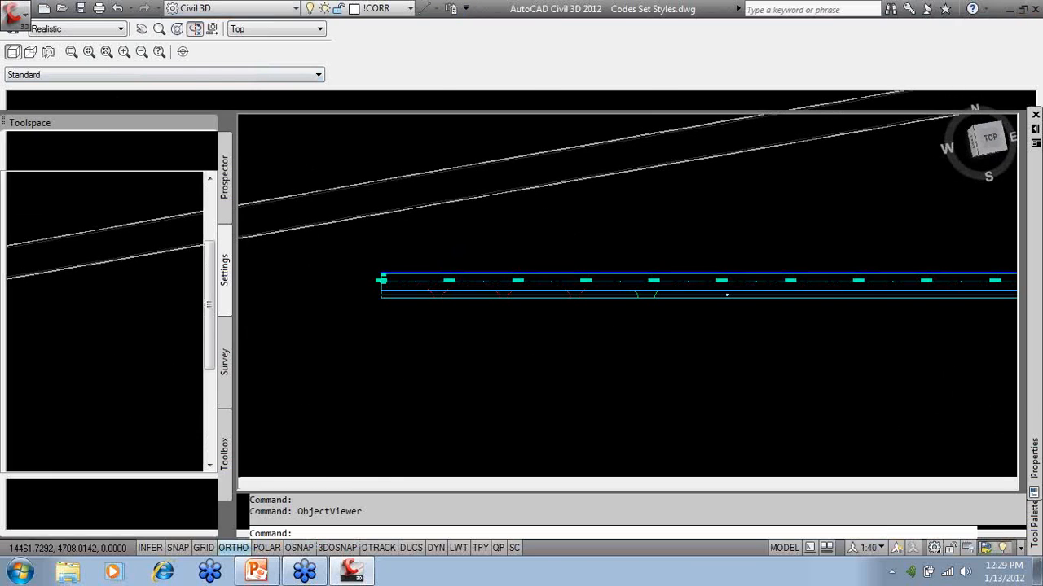
Open Corridor - (26) in the Corridor Section Editor and go to station 12+25.00.
{"action": "left_click", "coordinate": [225, 199]}
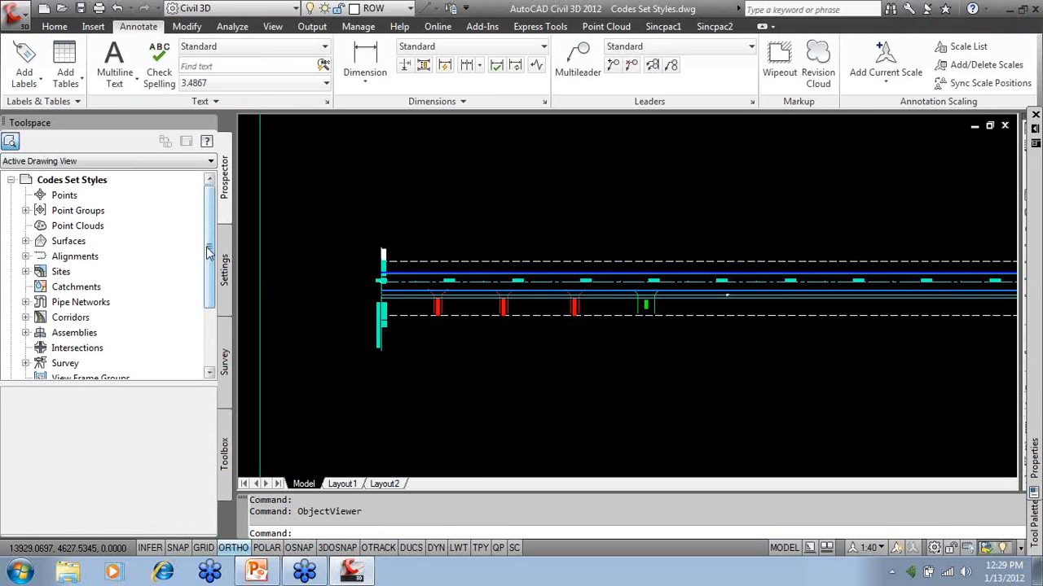
{"action": "left_click", "coordinate": [25, 317]}
{"action": "right_click", "coordinate": [98, 333]}
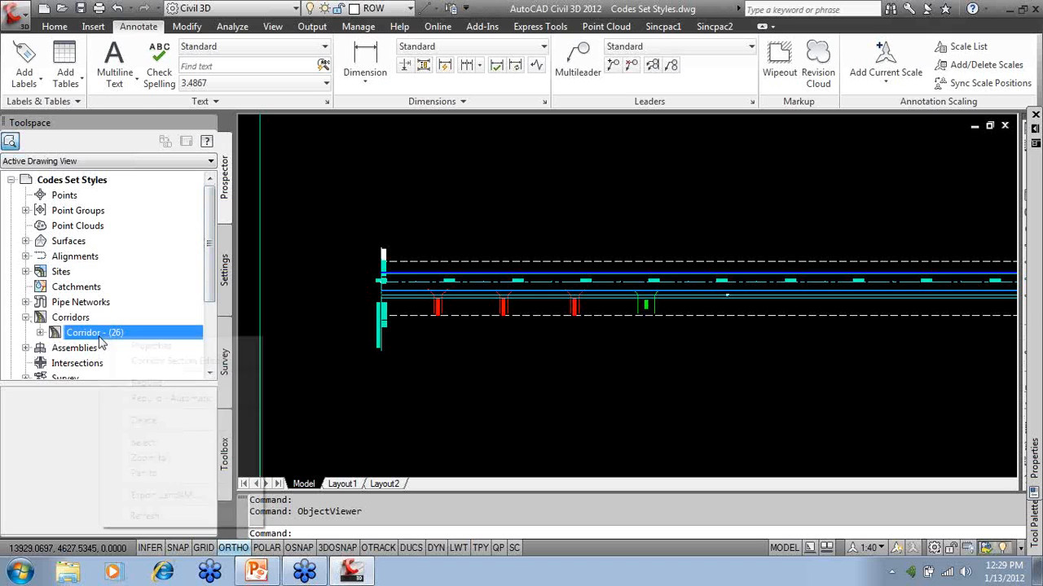
{"action": "left_click", "coordinate": [171, 361]}
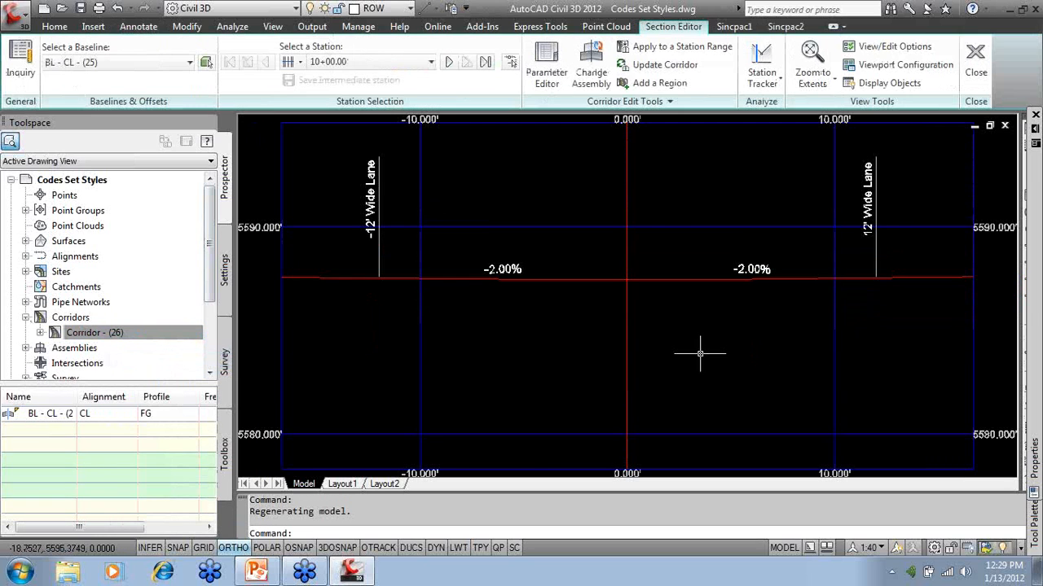
{"action": "scroll", "coordinate": [614, 340], "scroll_direction": "down", "scroll_amount": 5}
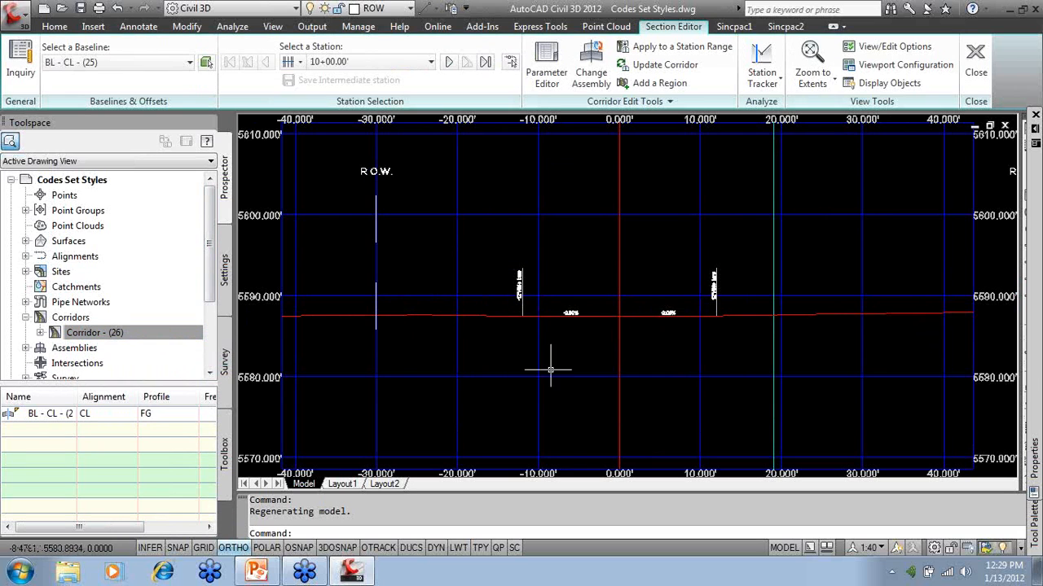
{"action": "left_click", "coordinate": [396, 62]}
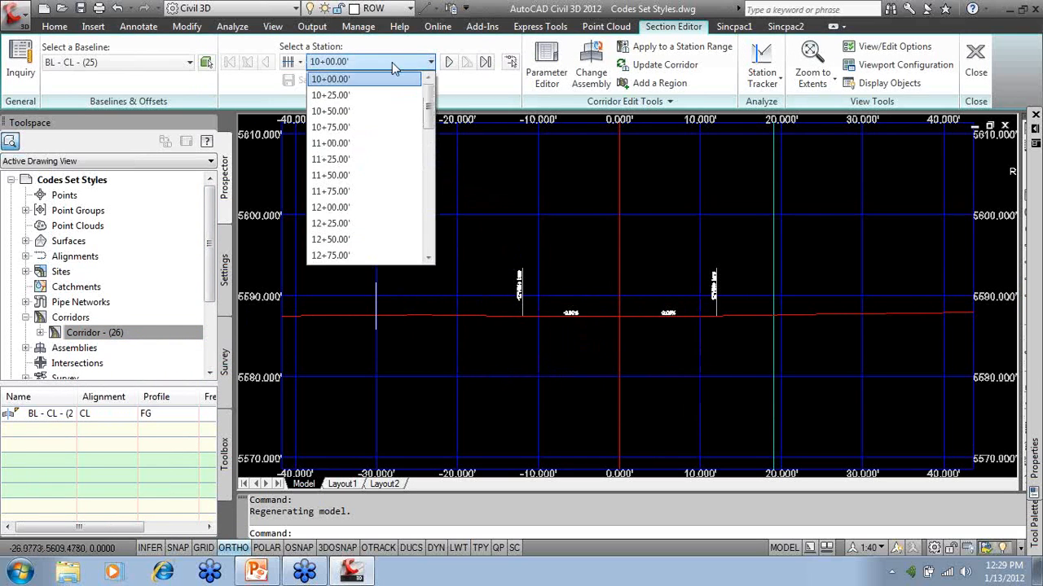
{"action": "left_click", "coordinate": [335, 228]}
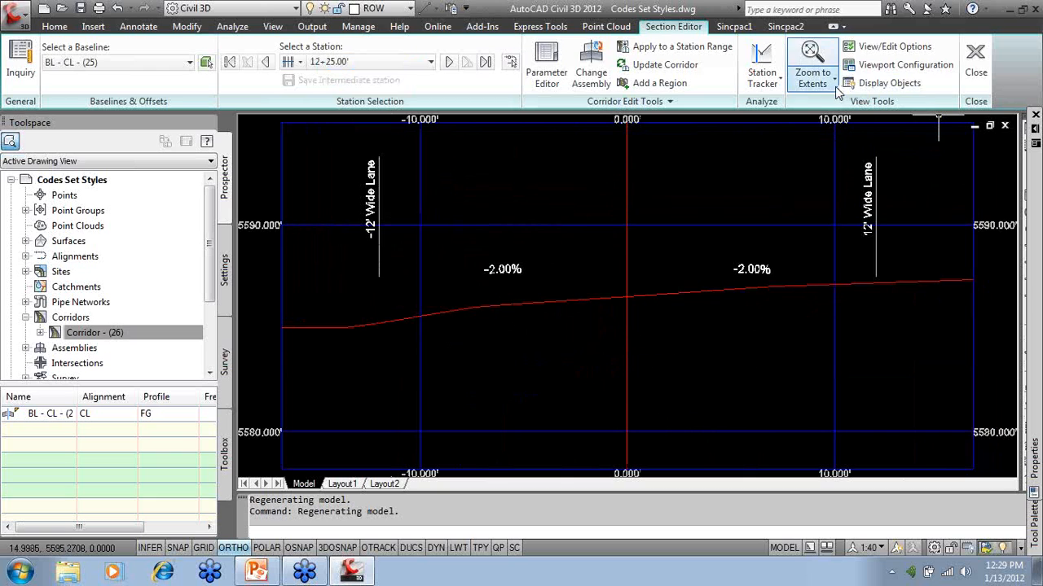
Set the section editor's default code set style to Typical Section with codes in the corridor section options.
{"action": "left_click", "coordinate": [893, 46]}
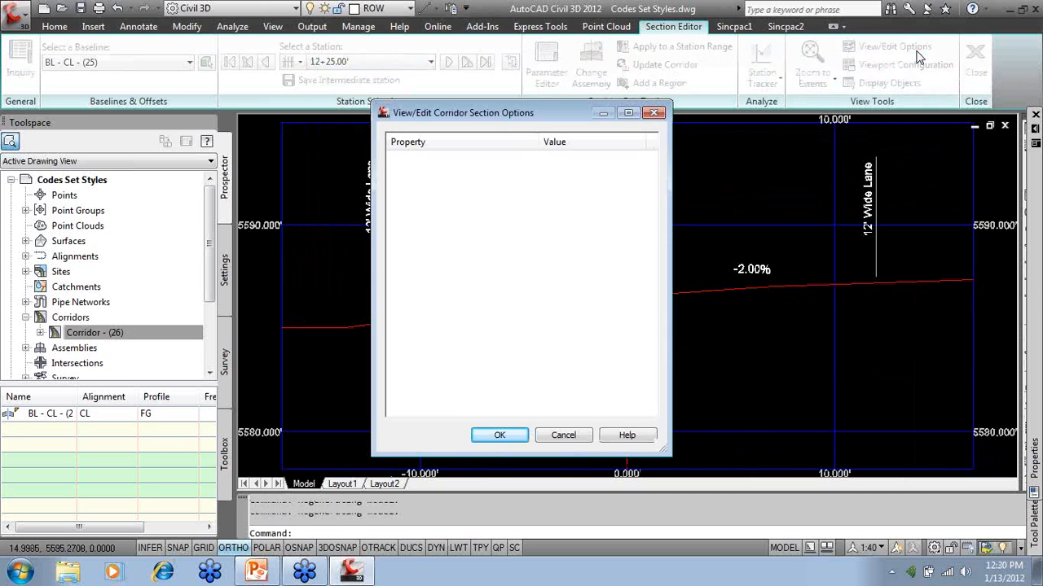
{"action": "left_click_drag", "start_coordinate": [652, 326], "coordinate": [656, 395]}
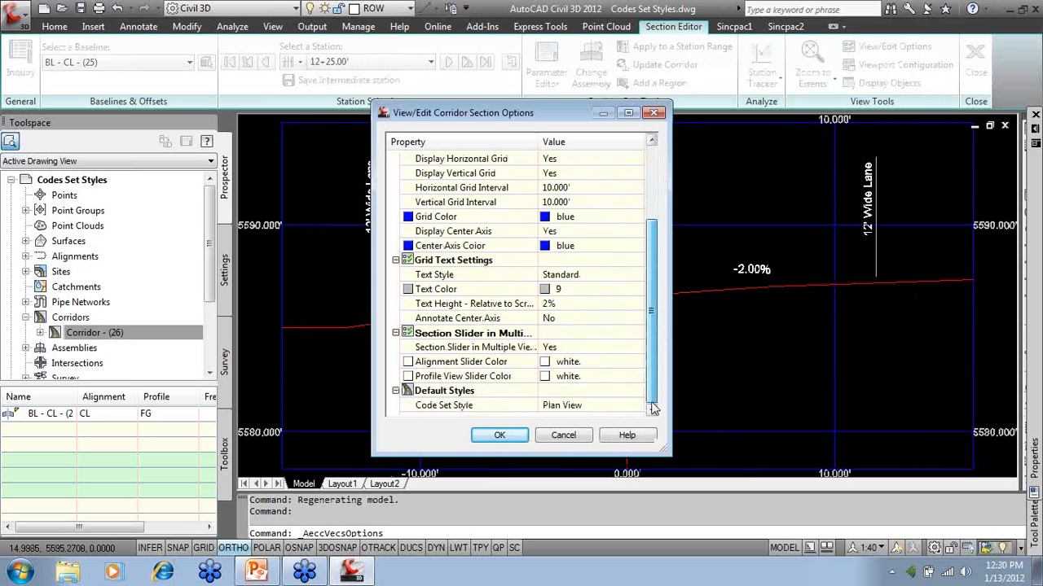
{"action": "left_click", "coordinate": [637, 406]}
{"action": "left_click", "coordinate": [635, 405]}
{"action": "left_click", "coordinate": [689, 259]}
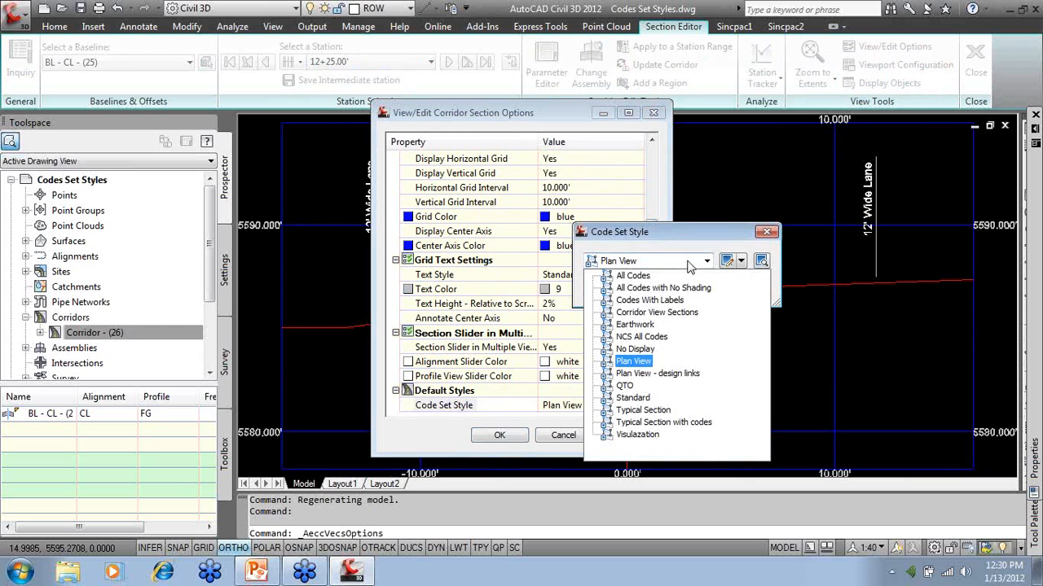
{"action": "left_click", "coordinate": [664, 422]}
{"action": "left_click", "coordinate": [628, 288]}
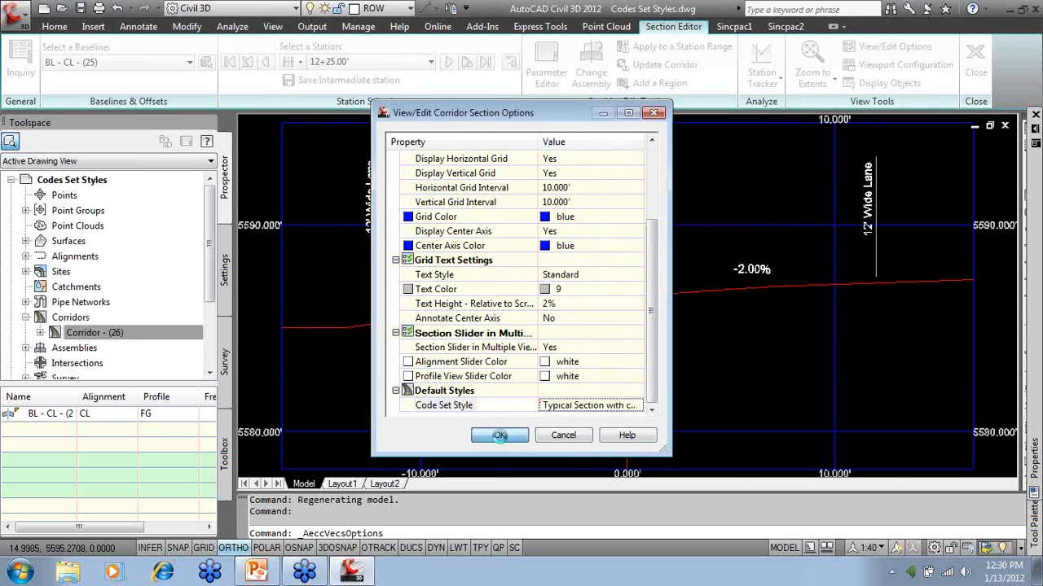
{"action": "left_click", "coordinate": [499, 435]}
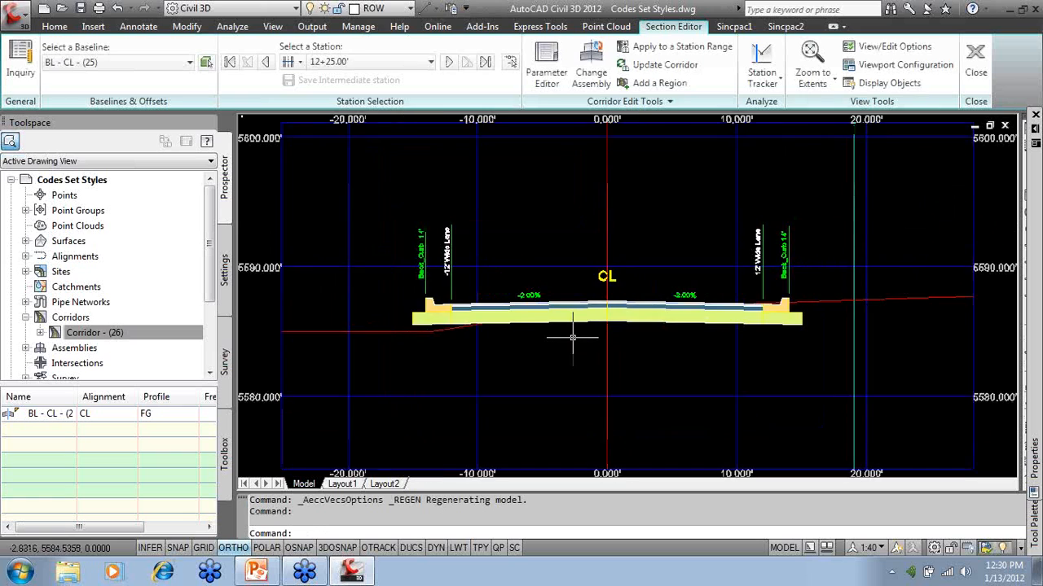
{"action": "scroll", "coordinate": [573, 337], "scroll_direction": "down", "scroll_amount": 2}
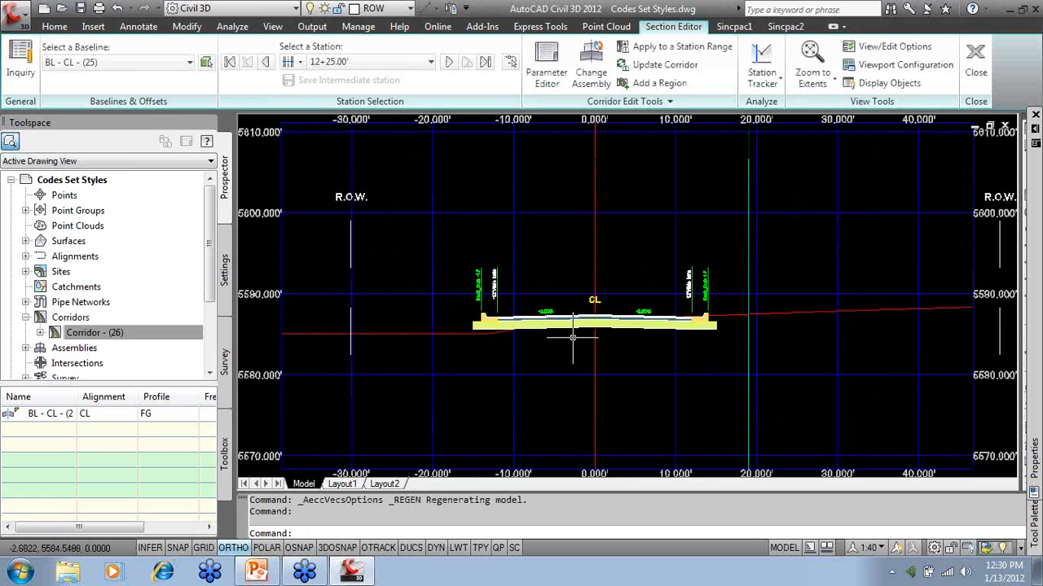
Step forward through the corridor sections from station 12+25.00 to 13+50.00.
{"action": "left_click", "coordinate": [448, 63]}
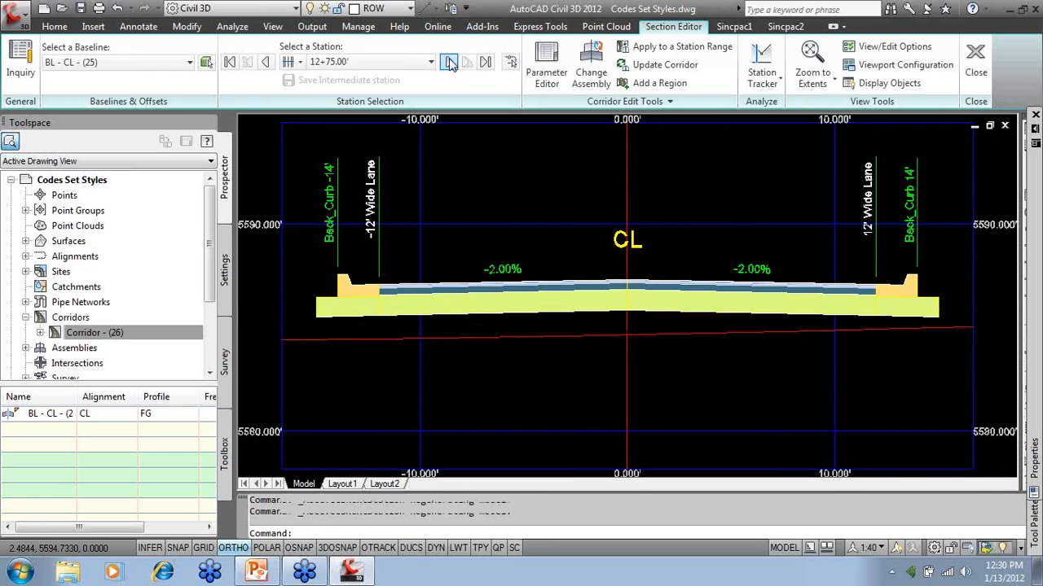
{"action": "left_click", "coordinate": [449, 63]}
{"action": "left_click", "coordinate": [449, 64]}
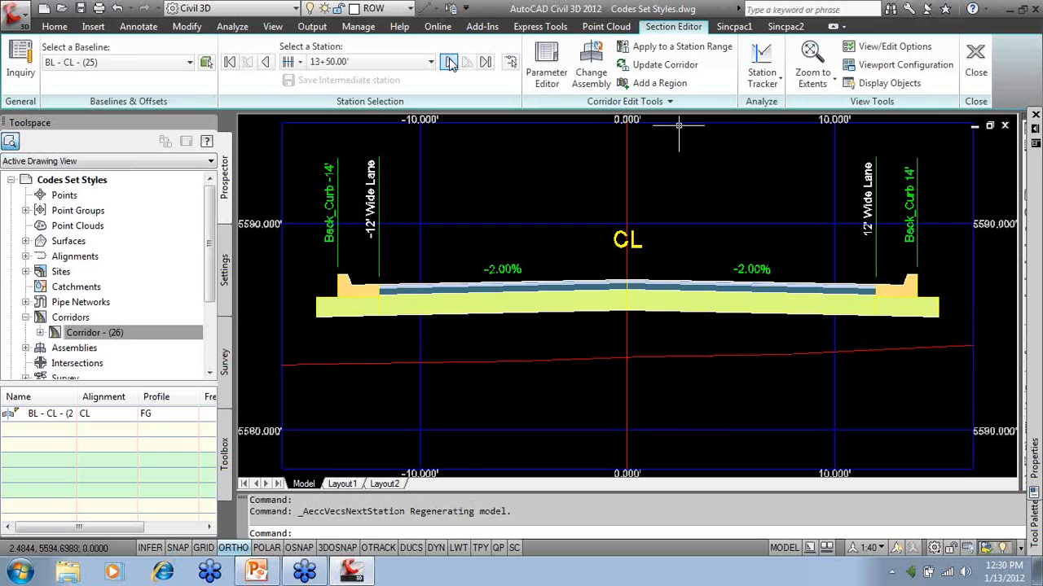
Close the section editor and set the corridor's code set style to Visulazation in its object properties.
{"action": "left_click", "coordinate": [976, 65]}
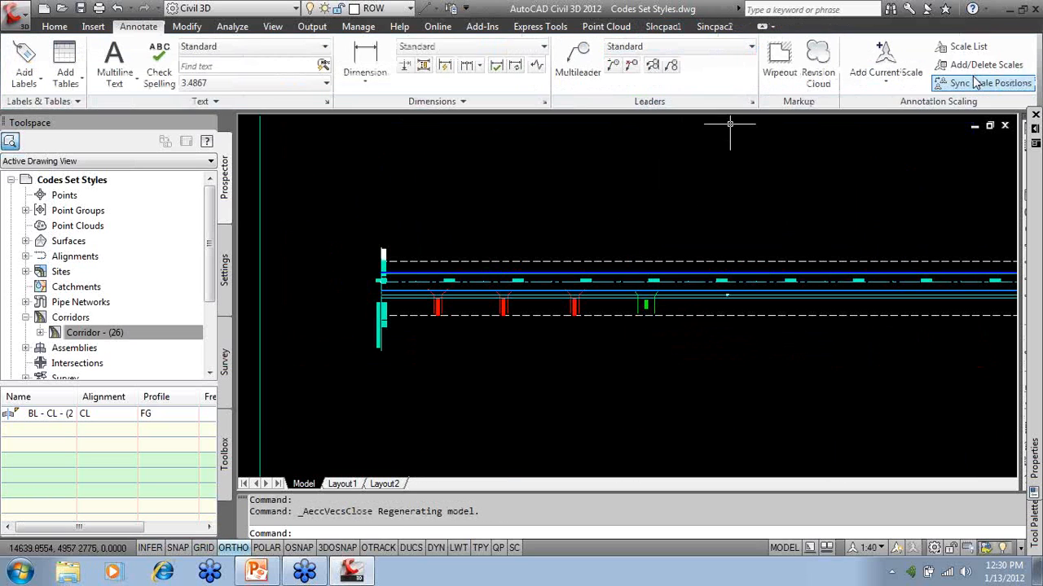
{"action": "left_click", "coordinate": [676, 277]}
{"action": "mouse_move", "coordinate": [1033, 321]}
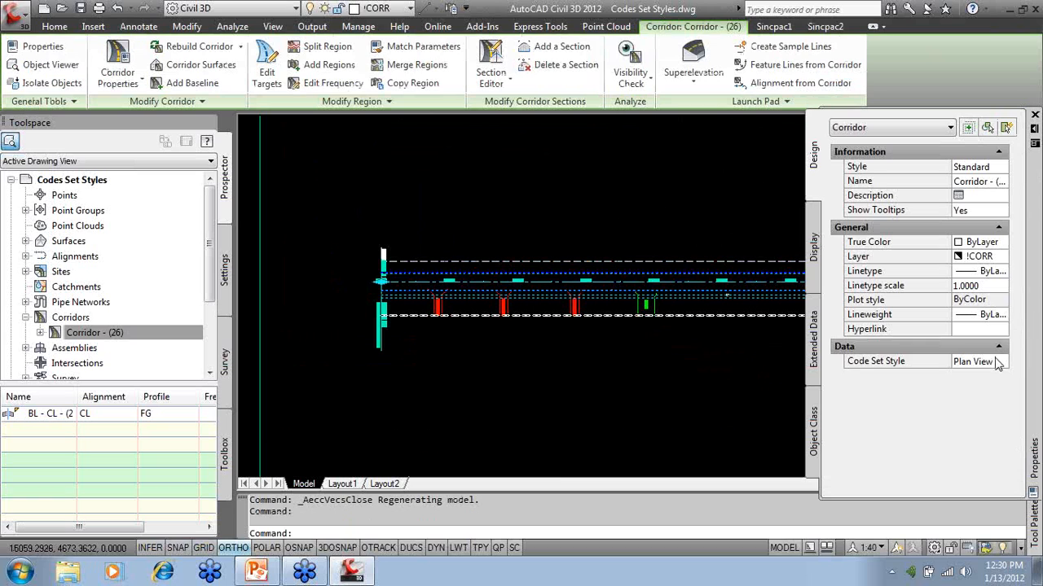
{"action": "left_click", "coordinate": [997, 363]}
{"action": "left_click", "coordinate": [1002, 362]}
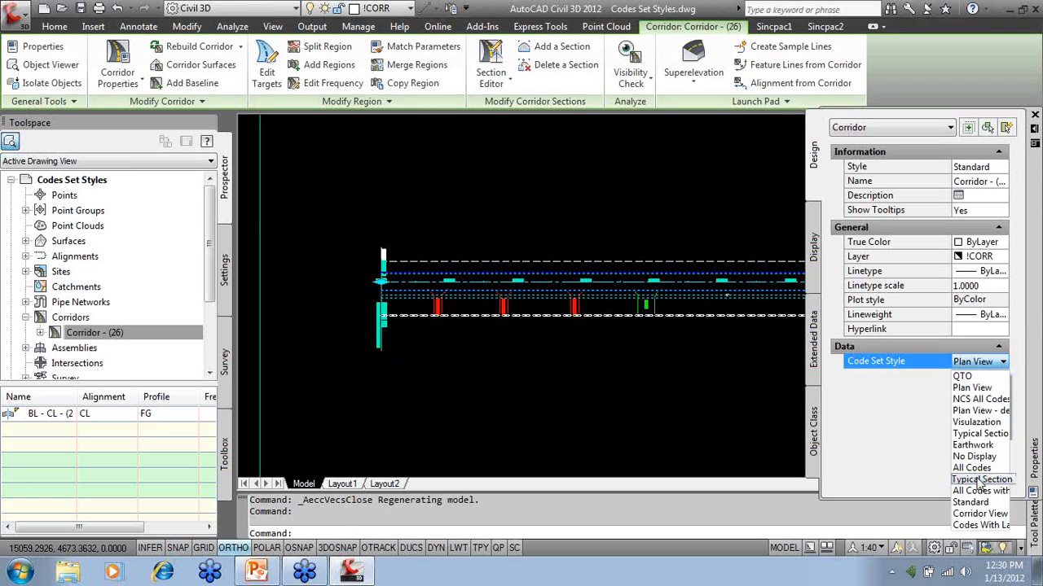
{"action": "left_click", "coordinate": [976, 422]}
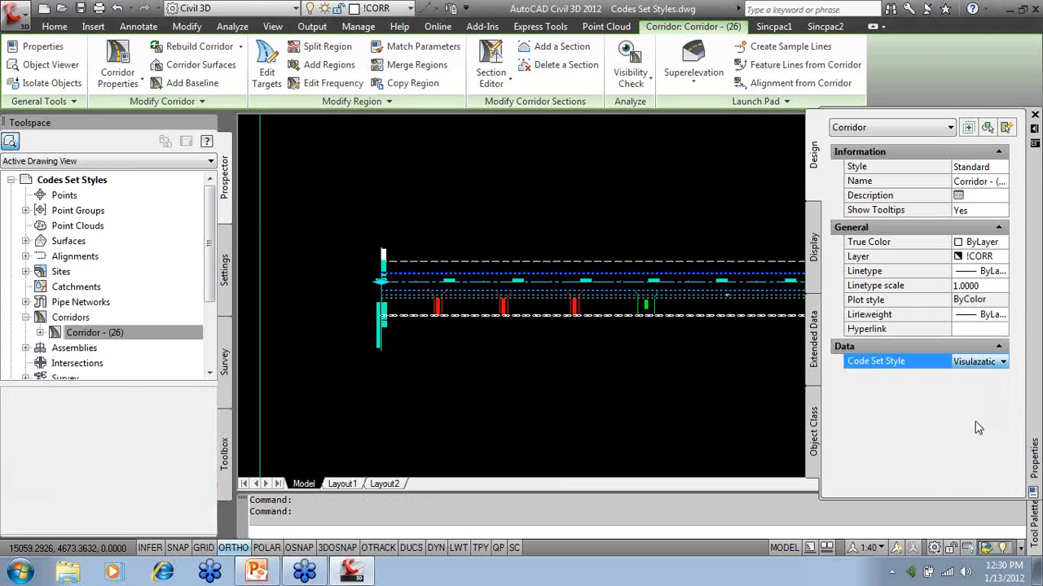
Examine the restyled corridor in the Object Viewer, orbiting to a tilted 3D view, and close the viewer.
{"action": "right_click", "coordinate": [573, 298]}
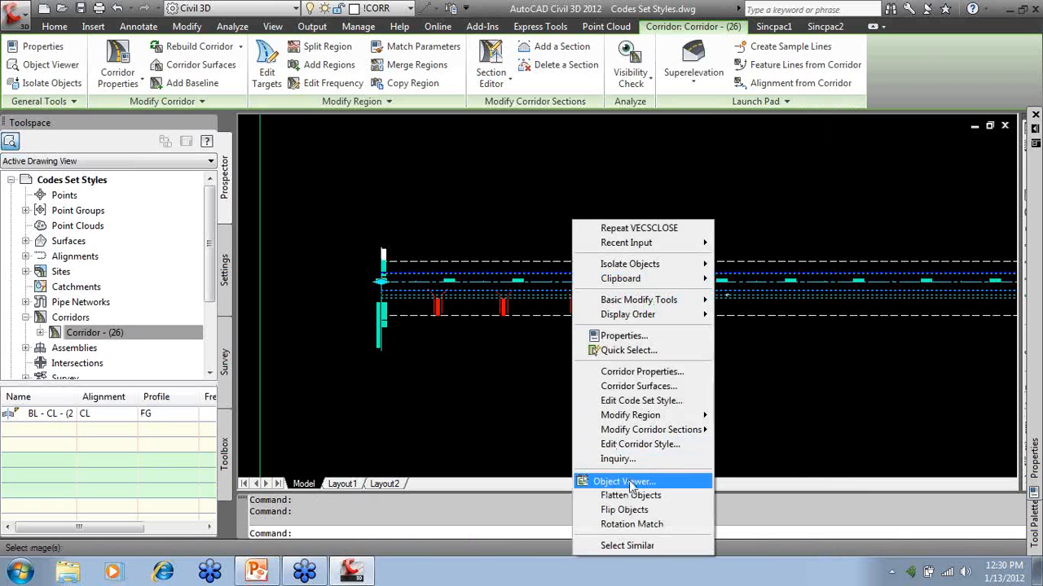
{"action": "left_click", "coordinate": [611, 477]}
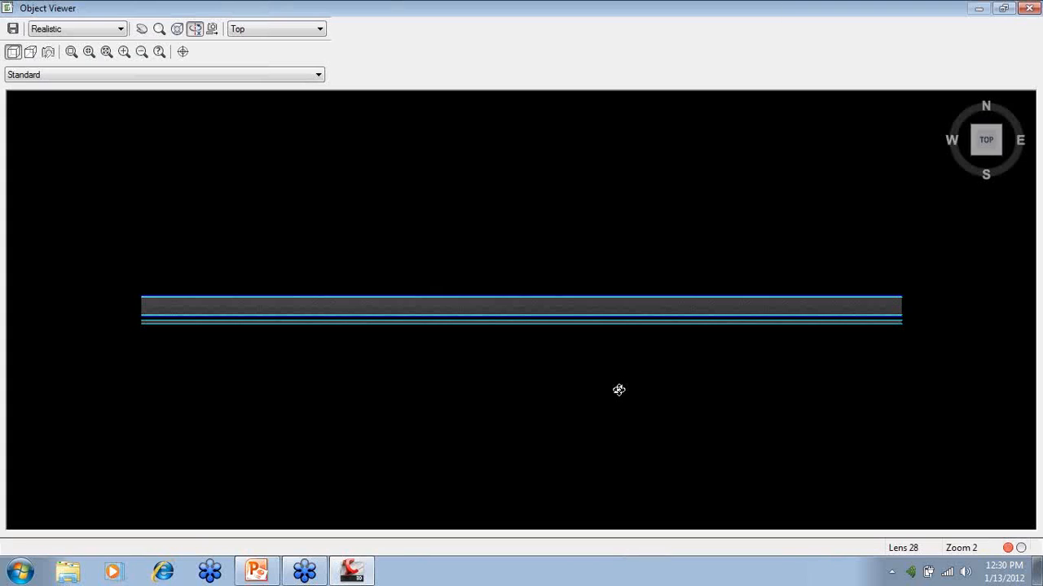
{"action": "left_click_drag", "start_coordinate": [619, 391], "coordinate": [638, 336]}
{"action": "left_click_drag", "start_coordinate": [627, 246], "coordinate": [577, 310]}
{"action": "scroll", "coordinate": [576, 310], "scroll_direction": "up", "scroll_amount": 2}
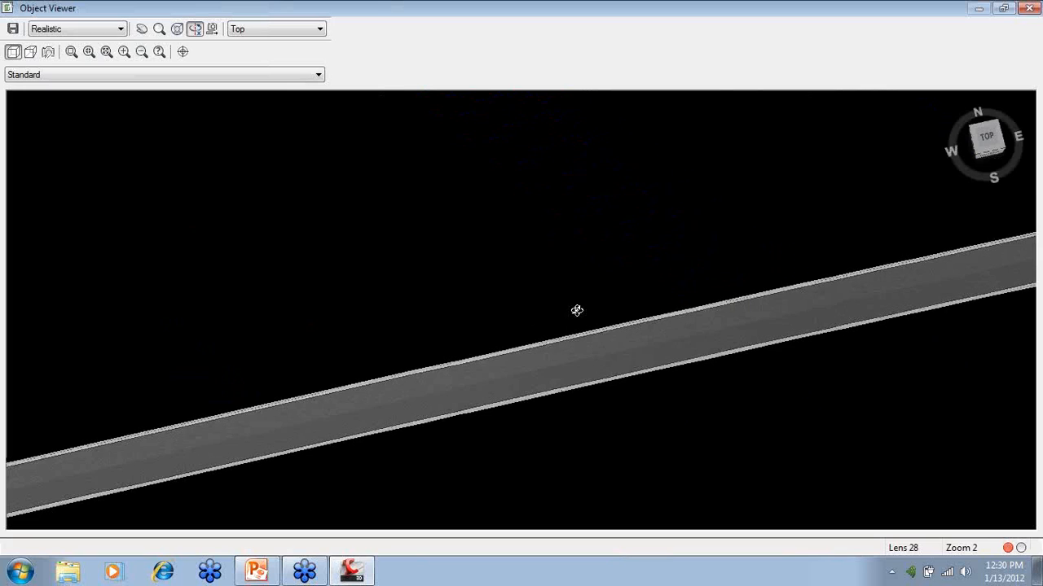
{"action": "left_click", "coordinate": [1028, 8]}
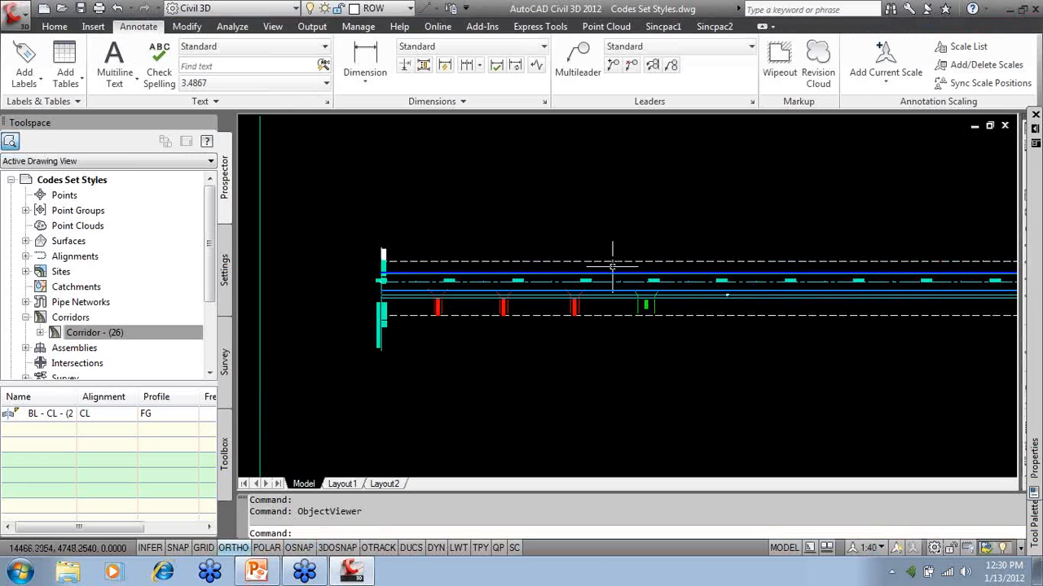
Select the FG profile in the profile view together with the corridor and open both in the Object Viewer.
{"action": "scroll", "coordinate": [562, 280], "scroll_direction": "down", "scroll_amount": 3}
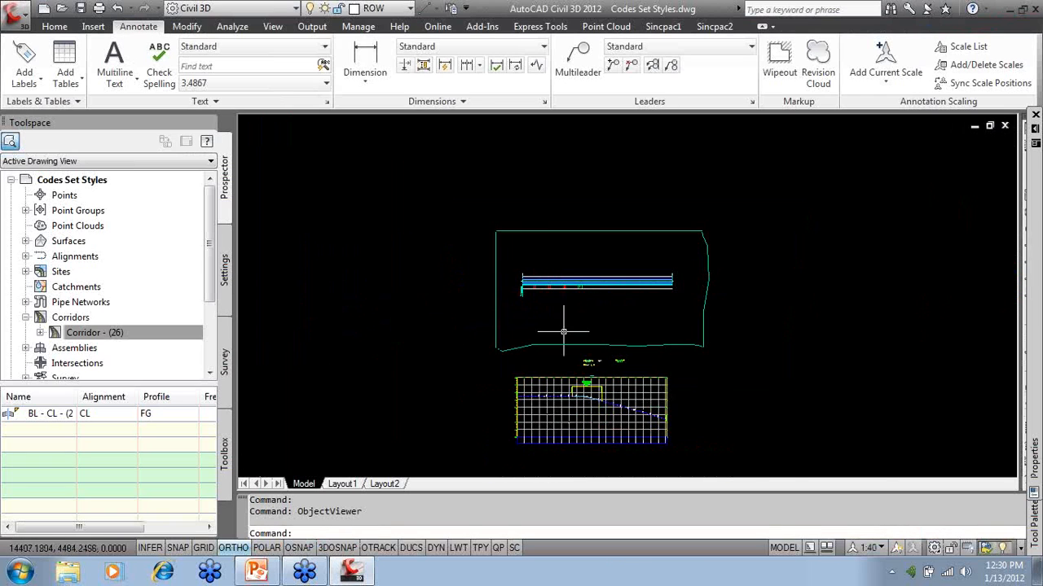
{"action": "scroll", "coordinate": [562, 383], "scroll_direction": "up", "scroll_amount": 5}
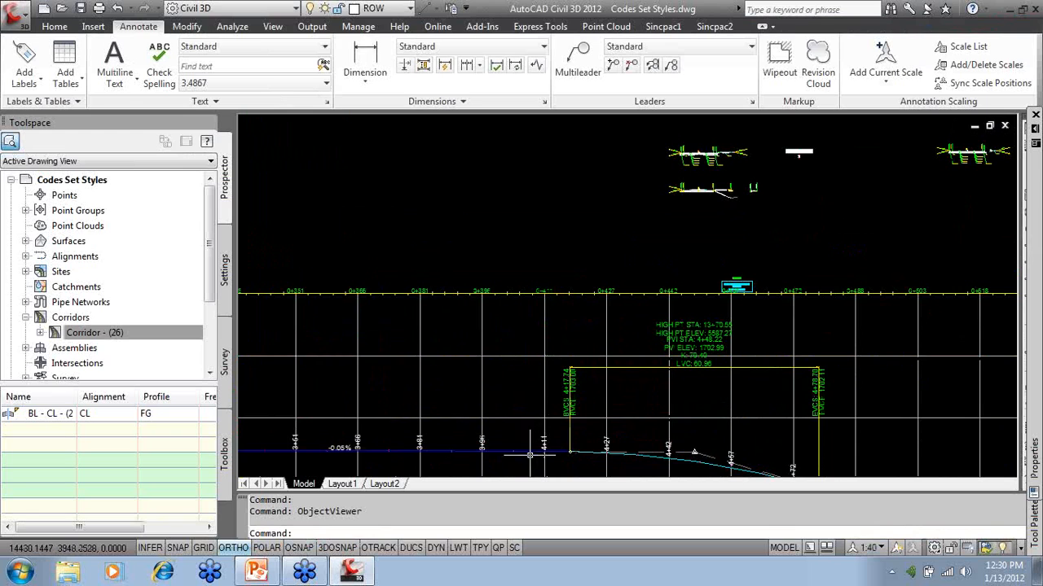
{"action": "left_click", "coordinate": [535, 449]}
{"action": "scroll", "coordinate": [448, 386], "scroll_direction": "down", "scroll_amount": 3}
{"action": "scroll", "coordinate": [530, 167], "scroll_direction": "up", "scroll_amount": 3}
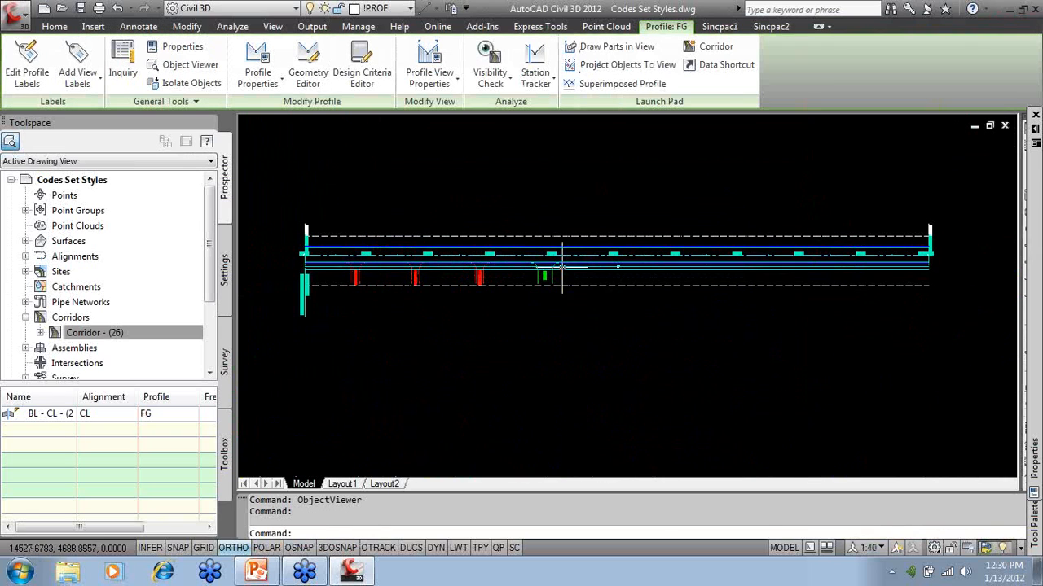
{"action": "left_click", "coordinate": [600, 237]}
{"action": "right_click", "coordinate": [601, 244]}
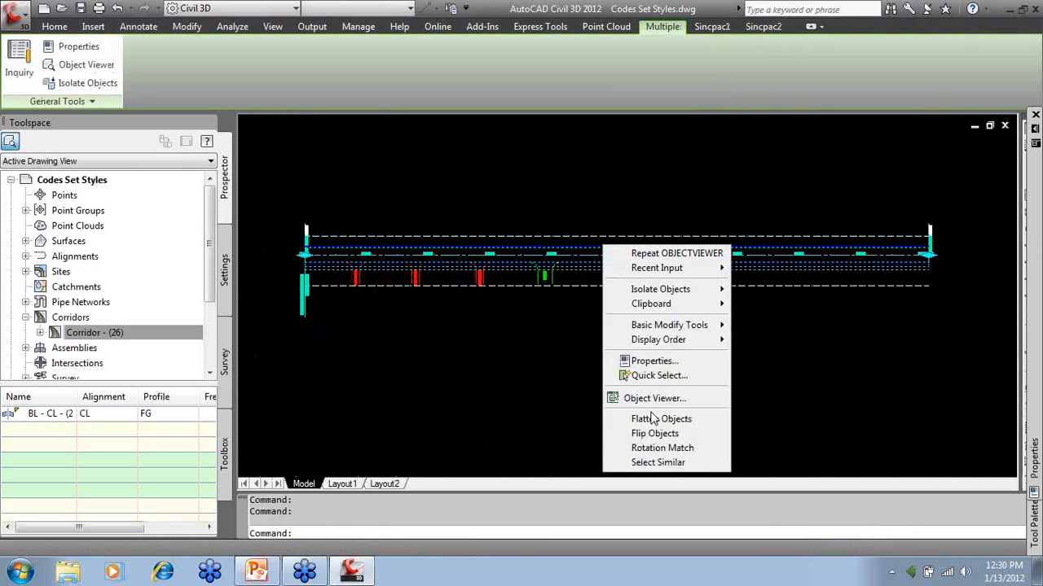
{"action": "left_click", "coordinate": [653, 392]}
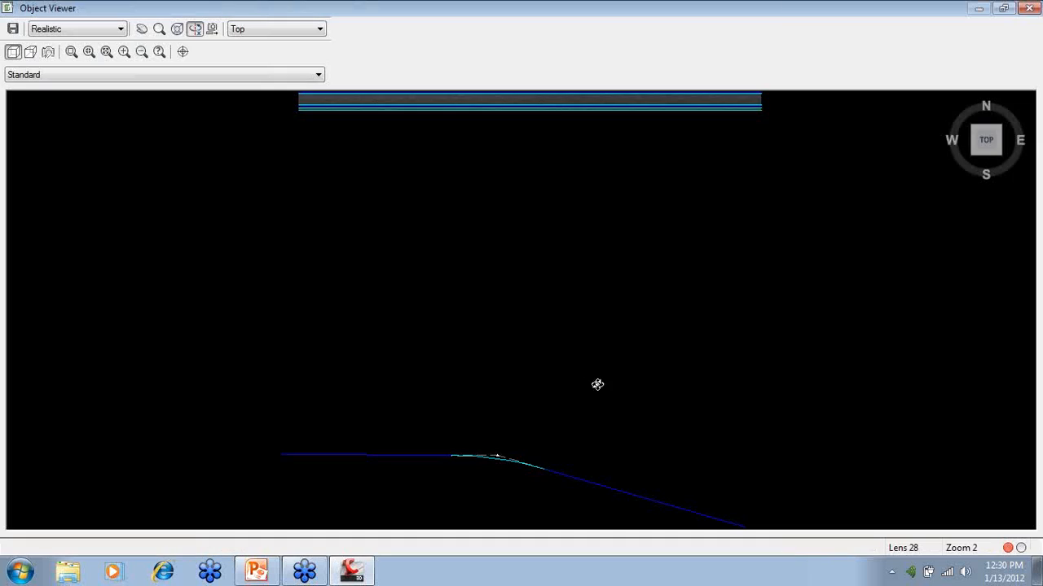
Orbit the combined profile and corridor in 3D, inspect the corridor surface up close, and close the viewer.
{"action": "left_click_drag", "start_coordinate": [596, 384], "coordinate": [612, 337]}
{"action": "middle_click_drag", "start_coordinate": [439, 458], "coordinate": [565, 359]}
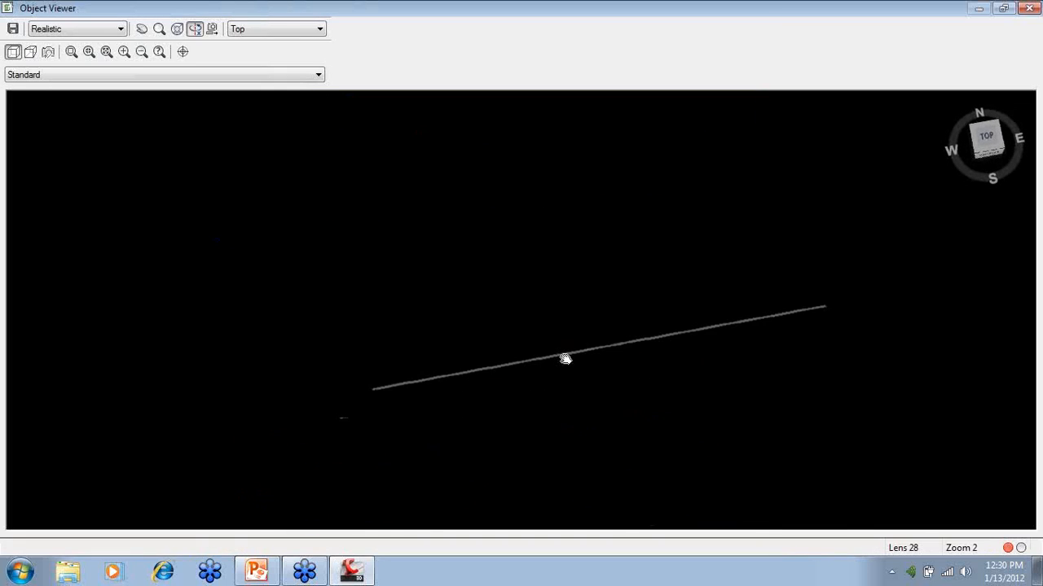
{"action": "scroll", "coordinate": [566, 359], "scroll_direction": "up", "scroll_amount": 5}
{"action": "middle_click_drag", "start_coordinate": [571, 400], "coordinate": [621, 284]}
{"action": "middle_click_drag", "start_coordinate": [524, 493], "coordinate": [653, 259]}
{"action": "scroll", "coordinate": [551, 387], "scroll_direction": "up", "scroll_amount": 5}
{"action": "scroll", "coordinate": [598, 317], "scroll_direction": "down", "scroll_amount": 4}
{"action": "middle_click_drag", "start_coordinate": [598, 316], "coordinate": [822, 298]}
{"action": "scroll", "coordinate": [467, 377], "scroll_direction": "up", "scroll_amount": 3}
{"action": "scroll", "coordinate": [468, 380], "scroll_direction": "down", "scroll_amount": 3}
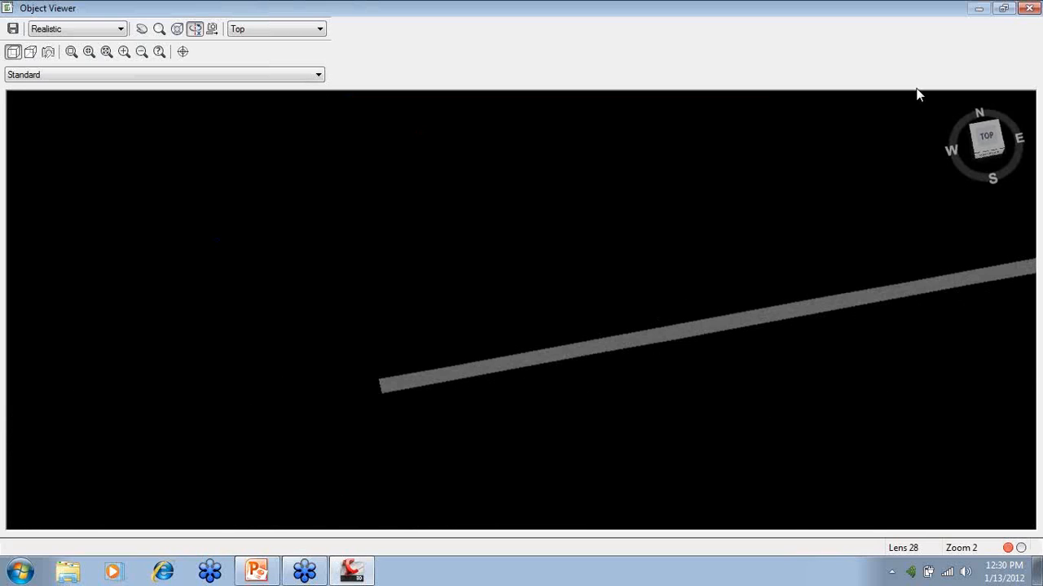
{"action": "left_click", "coordinate": [1028, 9]}
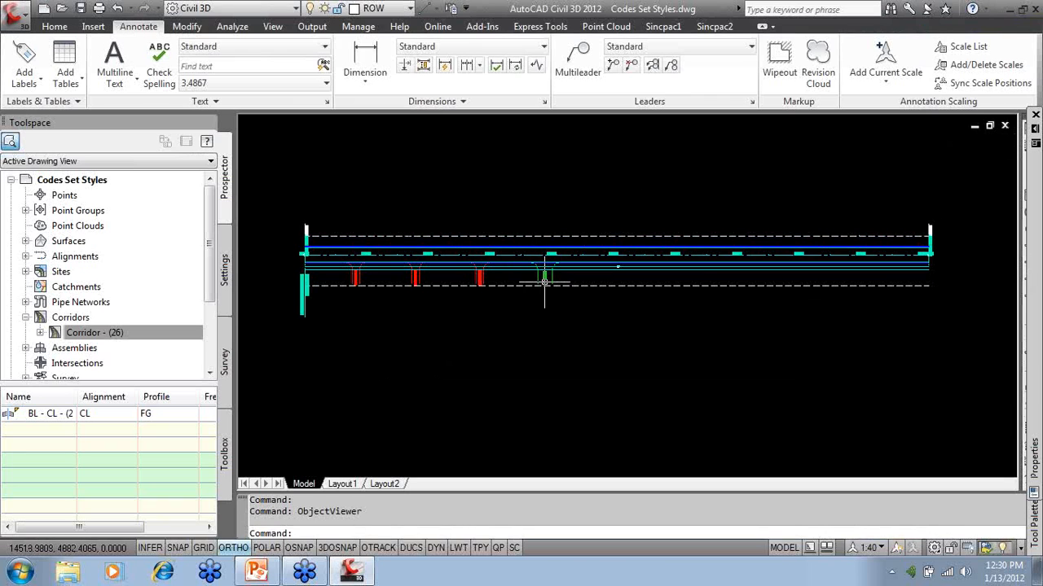
Return to the corridor's plan view and switch to the PowerPoint slide show.
{"action": "scroll", "coordinate": [510, 282], "scroll_direction": "down", "scroll_amount": 4}
{"action": "mouse_move", "coordinate": [510, 283]}
{"action": "middle_mouse_down"}
{"action": "mouse_move", "coordinate": [640, 318]}
{"action": "mouse_move", "coordinate": [598, 302]}
{"action": "mouse_move", "coordinate": [512, 305]}
{"action": "middle_mouse_up"}
{"action": "scroll", "coordinate": [512, 304], "scroll_direction": "up", "scroll_amount": 3}
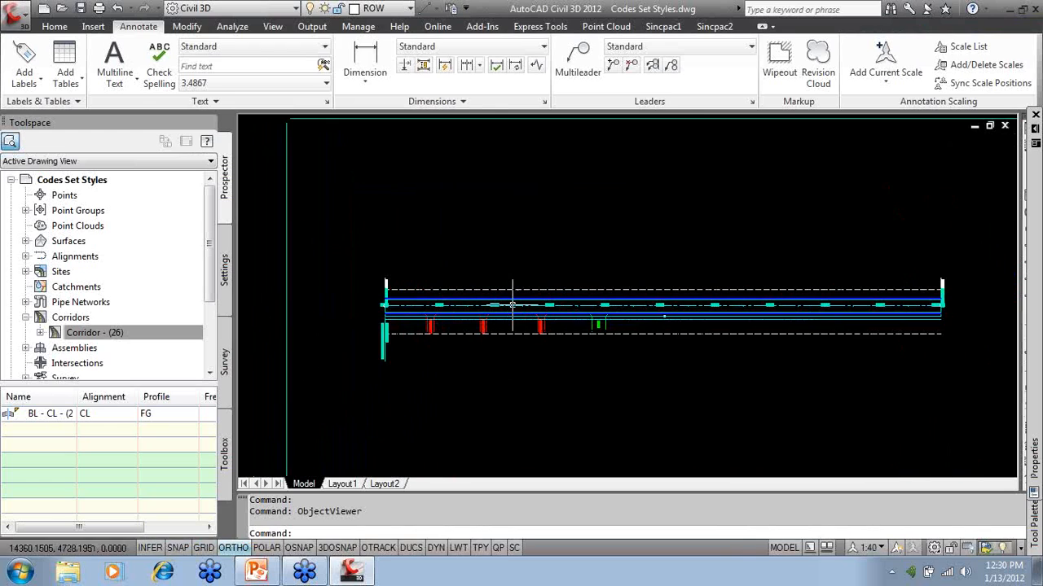
{"action": "mouse_move", "coordinate": [512, 305]}
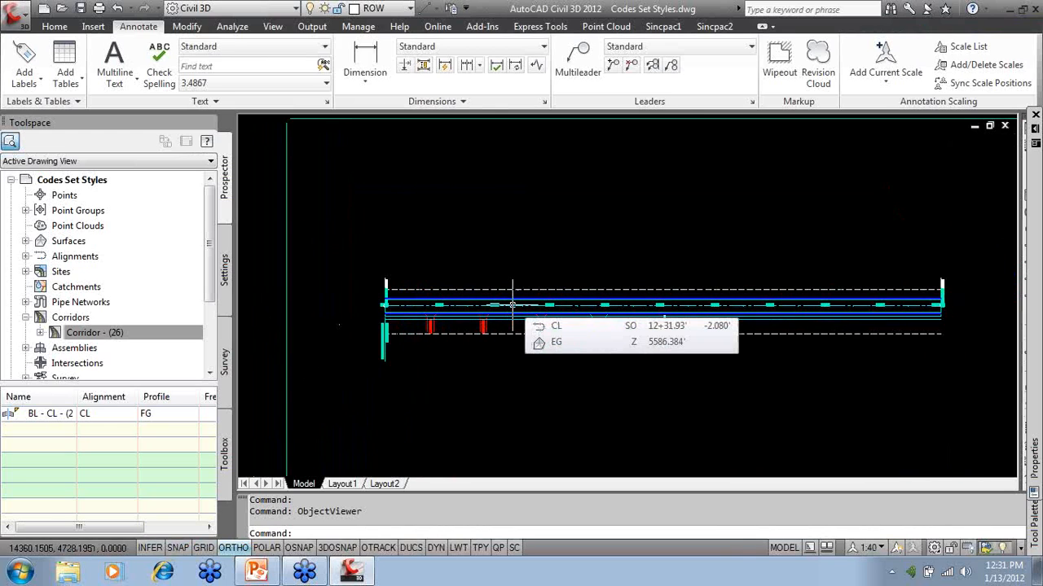
{"action": "key", "text": "alt+Tab"}
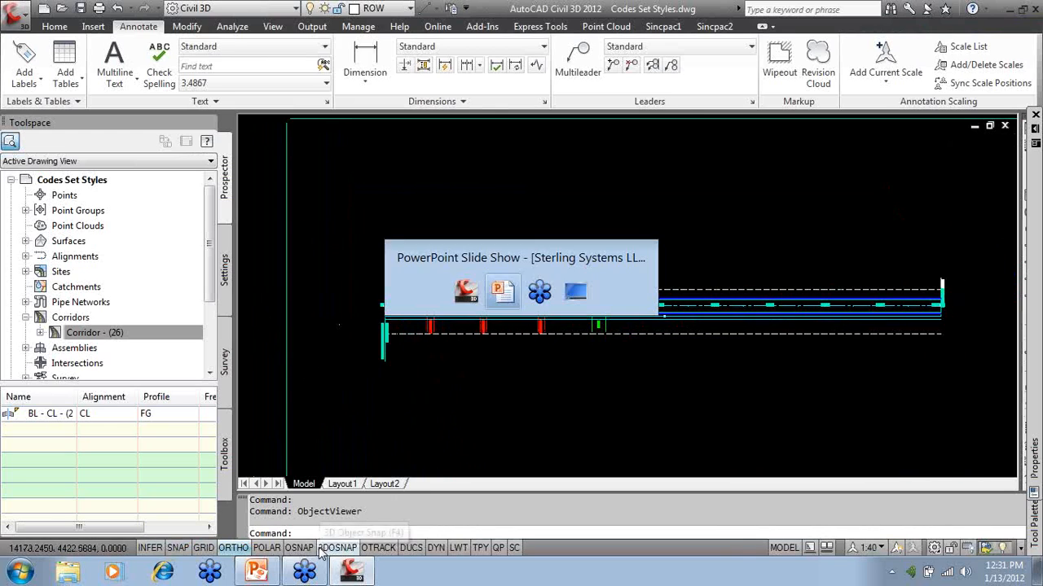